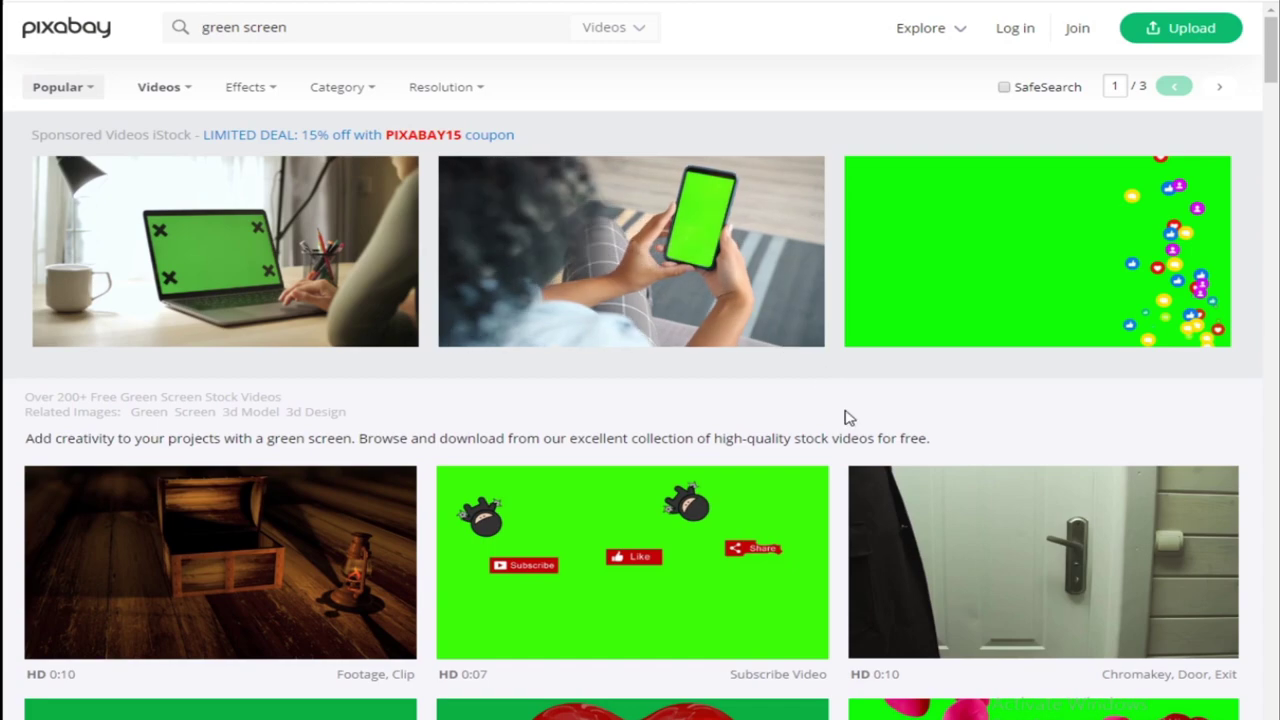
Scroll down the Pixabay green screen video results past the red number clips (4, 8, 6, 7, 9)
{"action": "scroll", "coordinate": [855, 415], "scroll_direction": "down", "scroll_amount": 8}
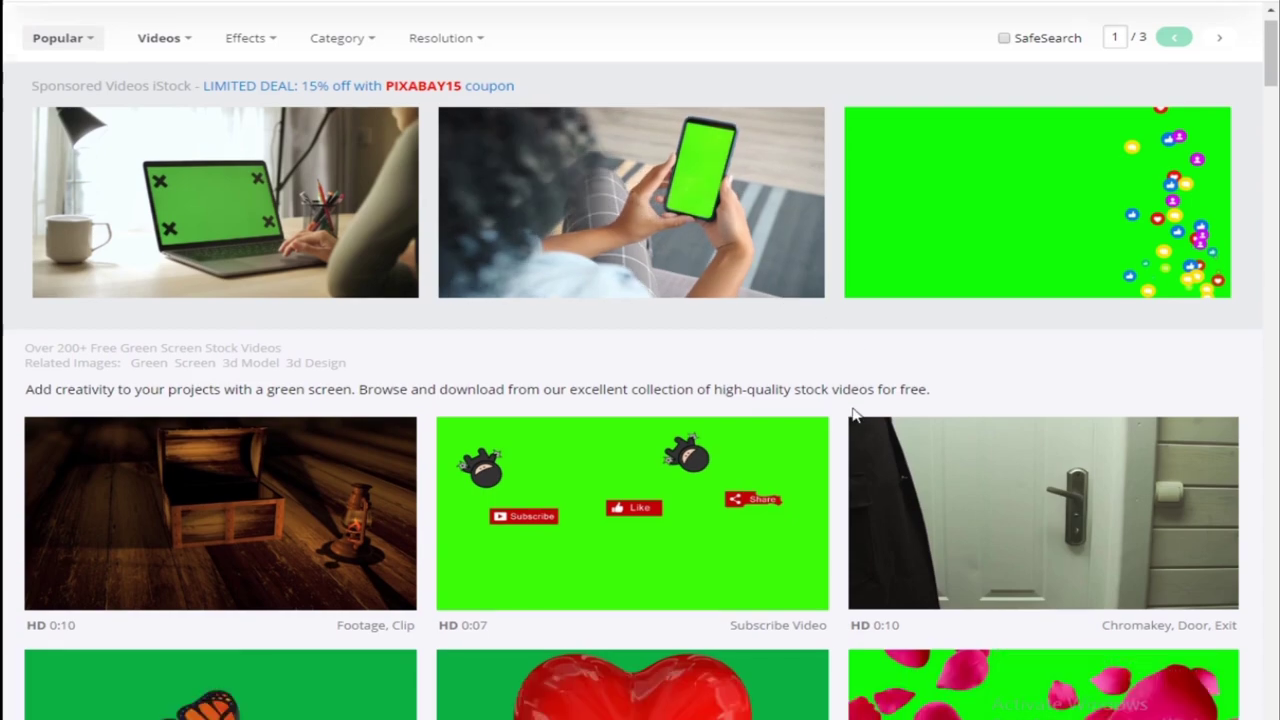
{"action": "scroll", "coordinate": [827, 414], "scroll_direction": "down", "scroll_amount": 5}
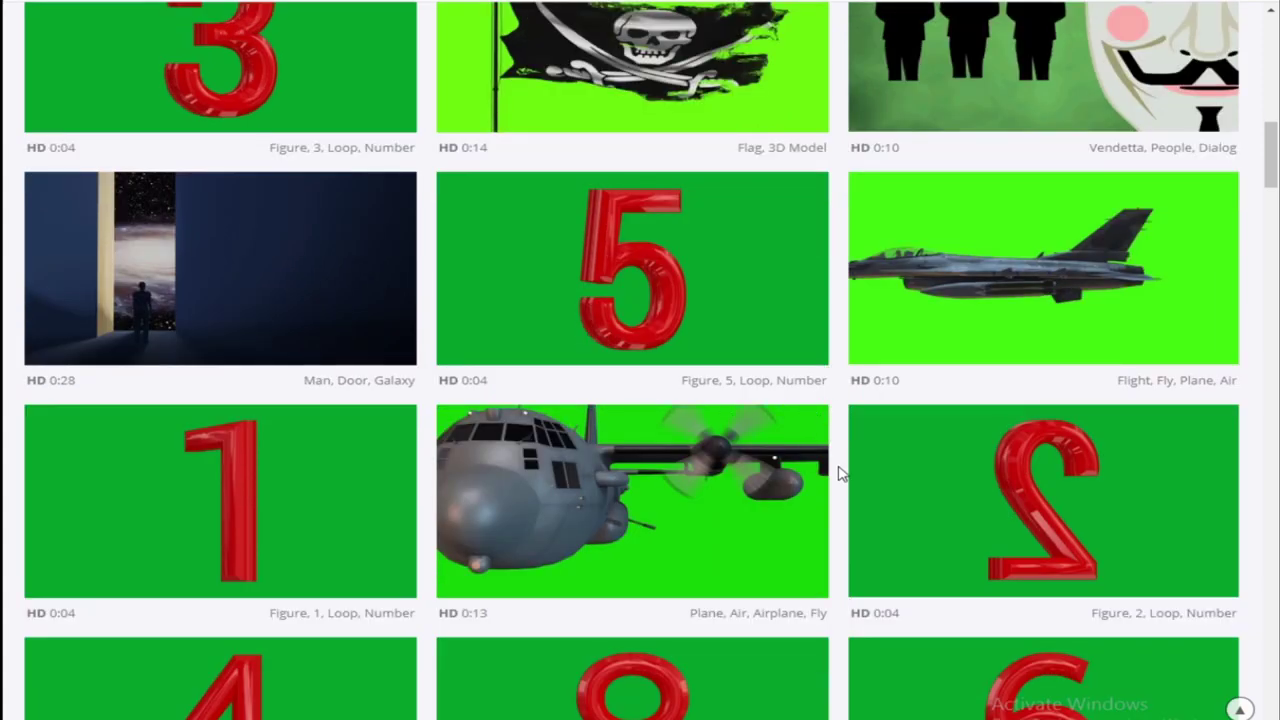
{"action": "scroll", "coordinate": [815, 492], "scroll_direction": "down", "scroll_amount": 5}
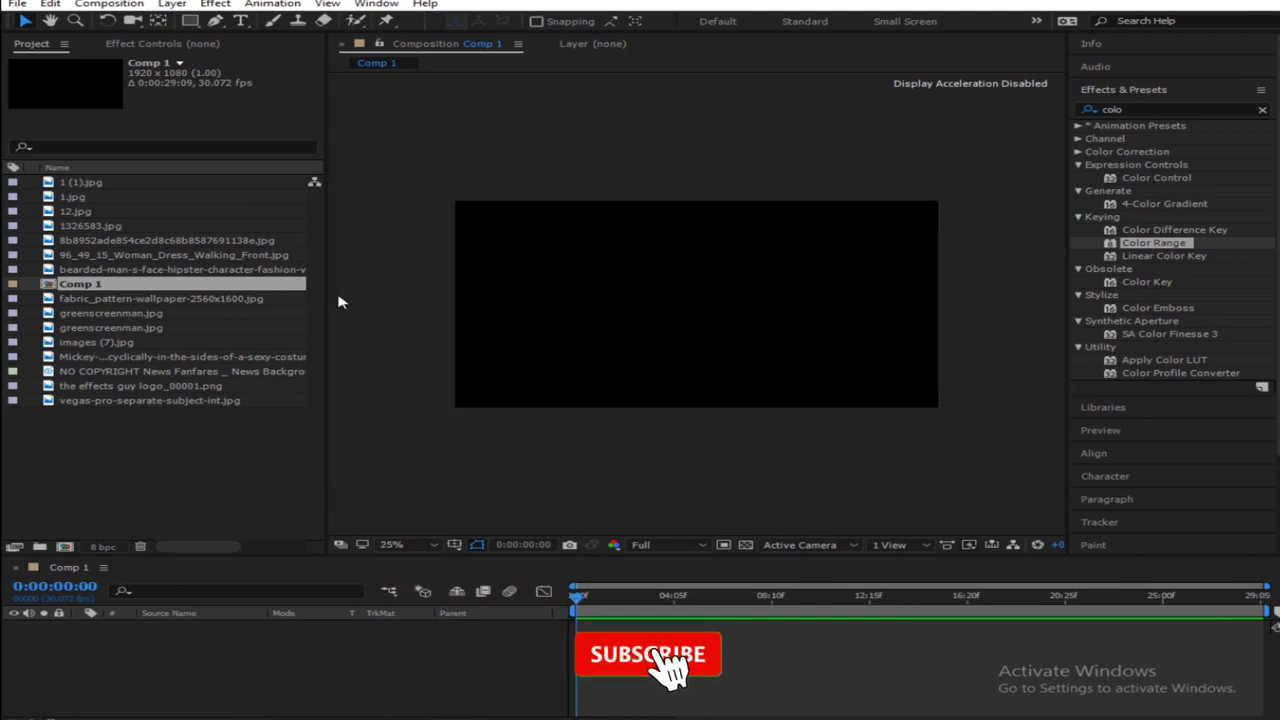
Look through the Project panel items and select the 1326583.jpg background image
{"action": "left_click", "coordinate": [130, 400]}
{"action": "left_click", "coordinate": [142, 385]}
{"action": "left_click", "coordinate": [150, 371]}
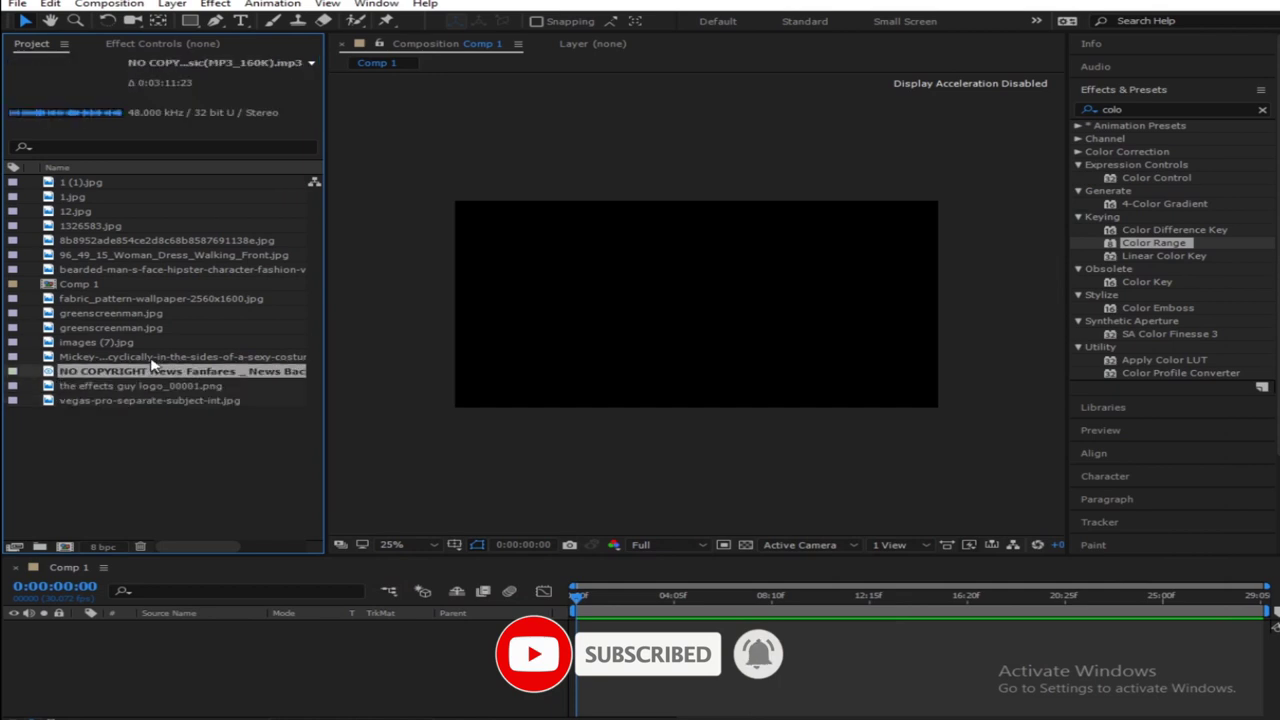
{"action": "left_click", "coordinate": [150, 357]}
{"action": "left_click", "coordinate": [150, 343]}
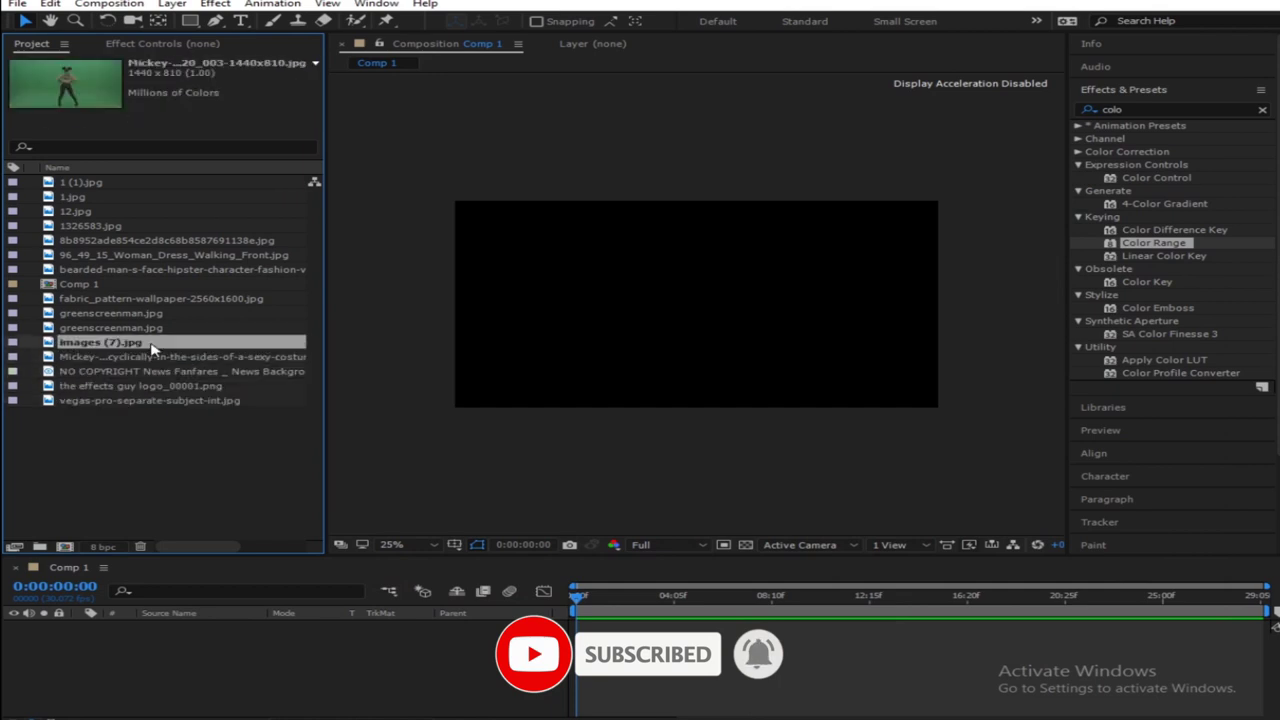
{"action": "left_click", "coordinate": [148, 258]}
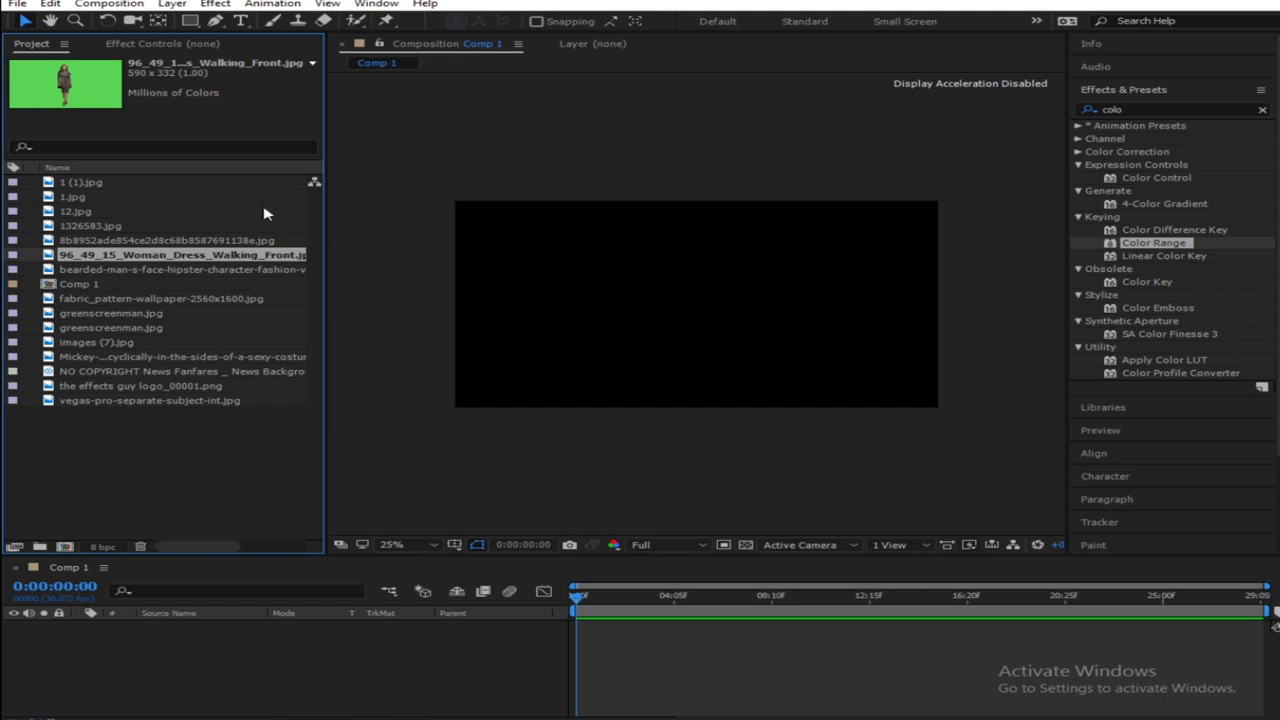
{"action": "left_click", "coordinate": [137, 241]}
{"action": "left_click", "coordinate": [132, 227]}
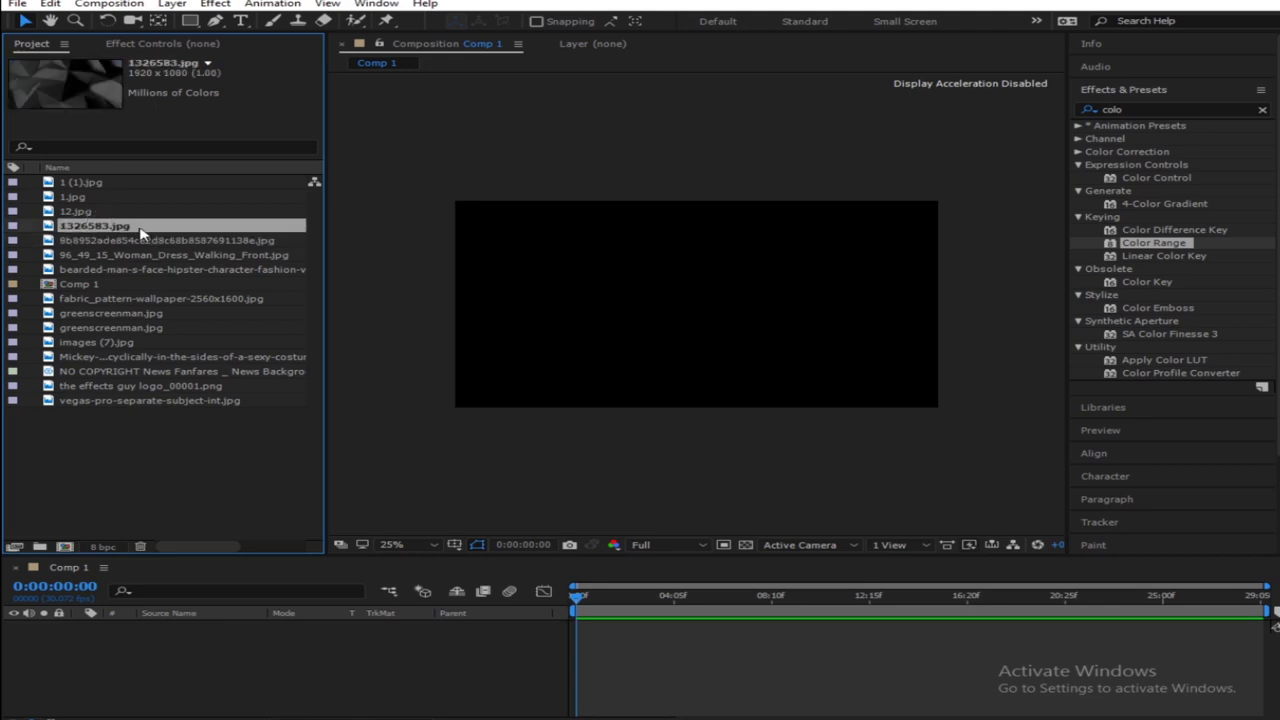
Create a new 1920×1080 composition named Comp 2
{"action": "right_click", "coordinate": [144, 466]}
{"action": "left_click", "coordinate": [357, 477]}
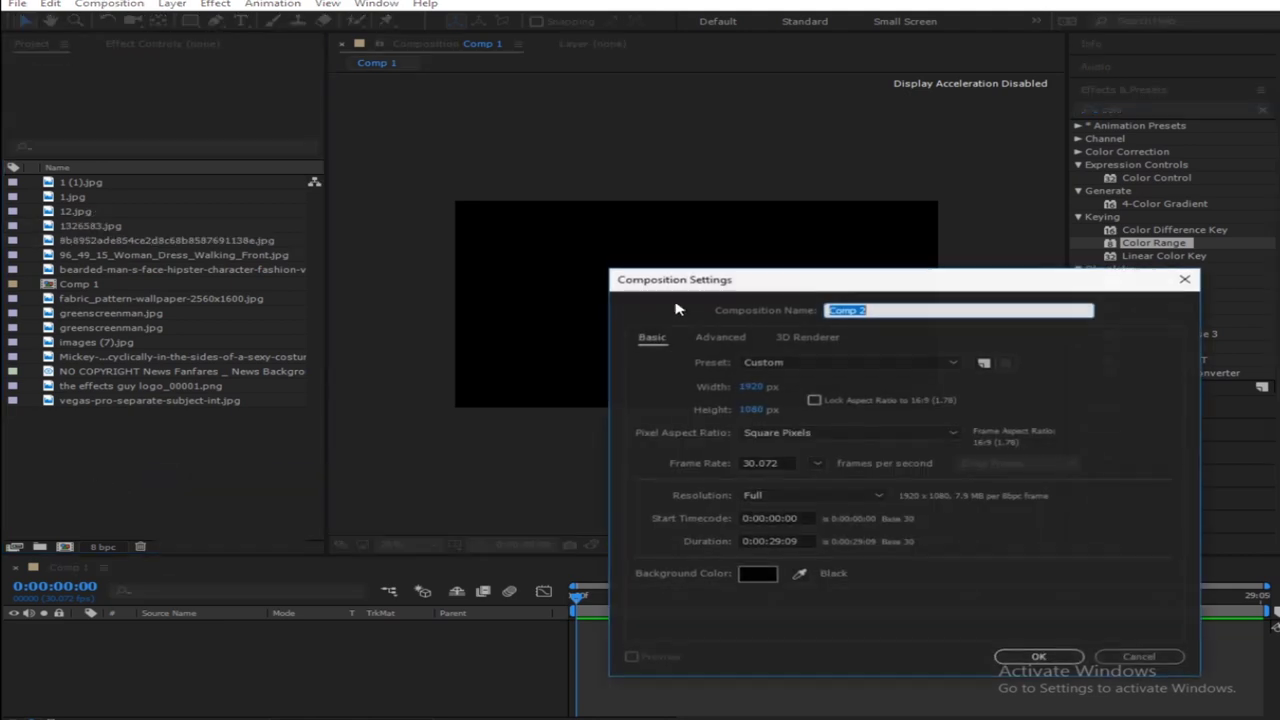
{"action": "left_click", "coordinate": [1098, 480]}
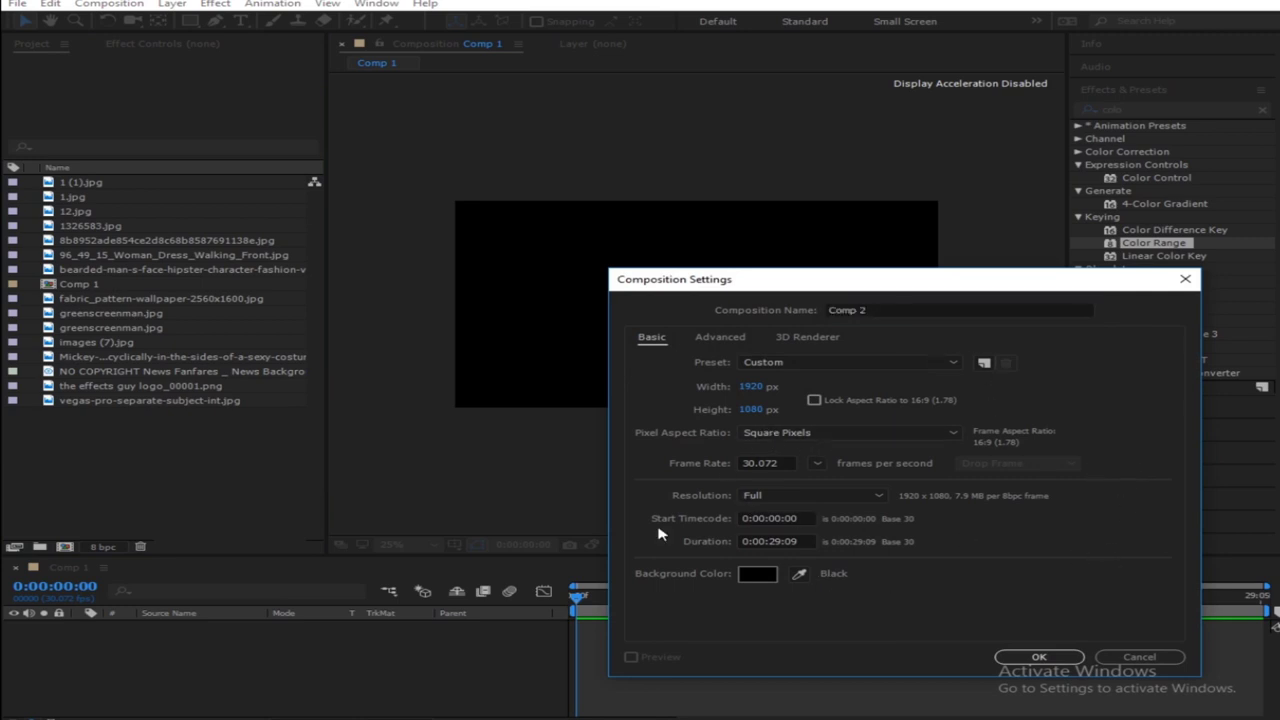
{"action": "left_click", "coordinate": [1035, 655]}
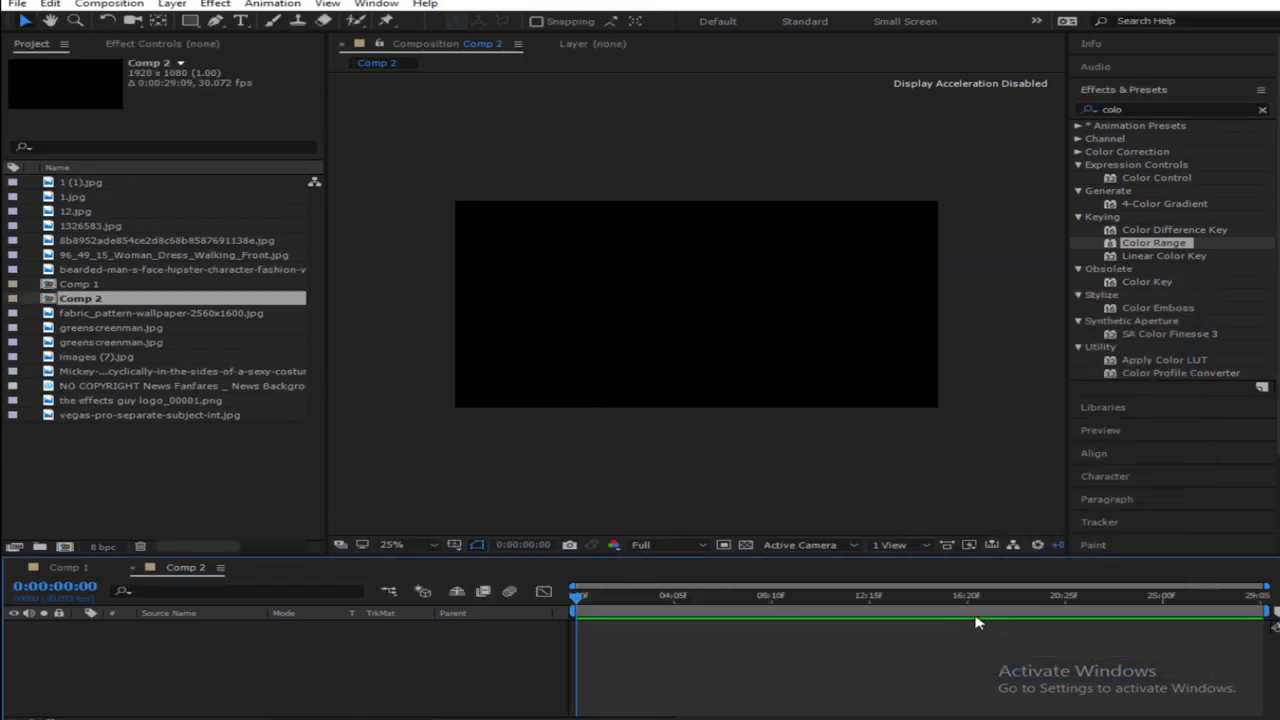
Add 1326583.jpg as the first layer in the Comp 2 timeline
{"action": "left_click", "coordinate": [108, 241]}
{"action": "left_click", "coordinate": [110, 228]}
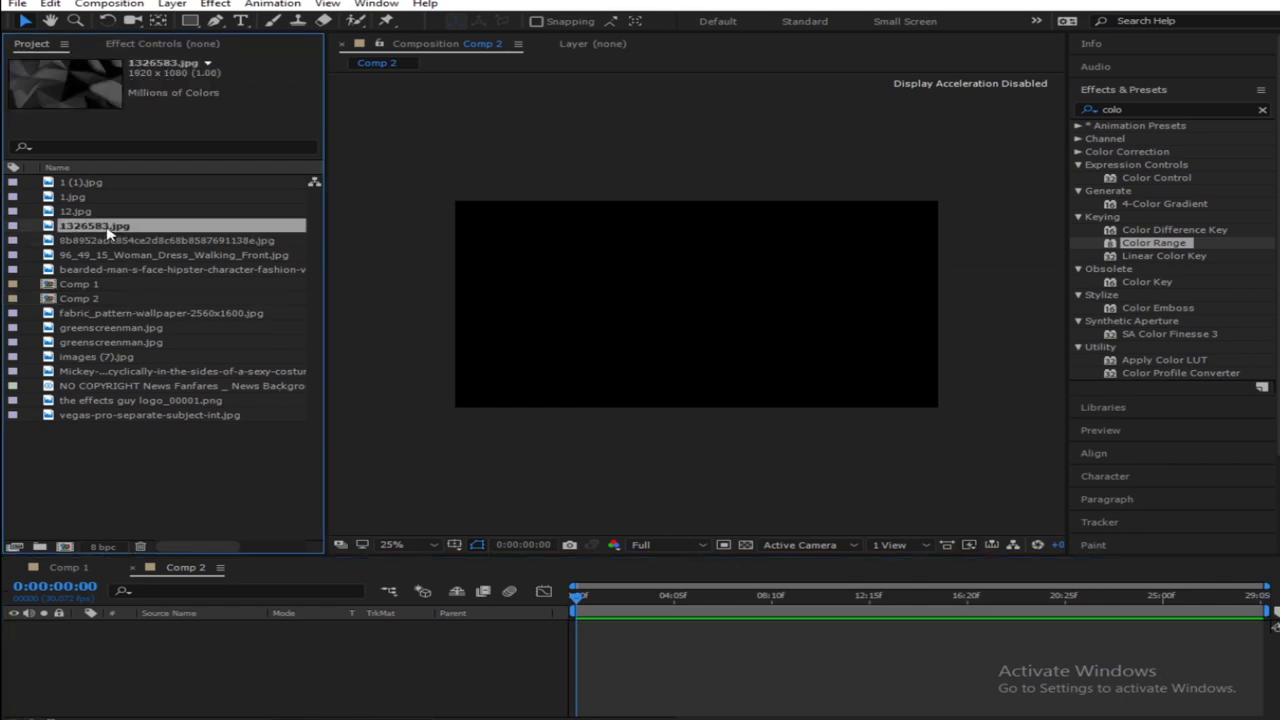
{"action": "left_click_drag", "start_coordinate": [122, 230], "coordinate": [263, 640]}
{"action": "left_click", "coordinate": [390, 674]}
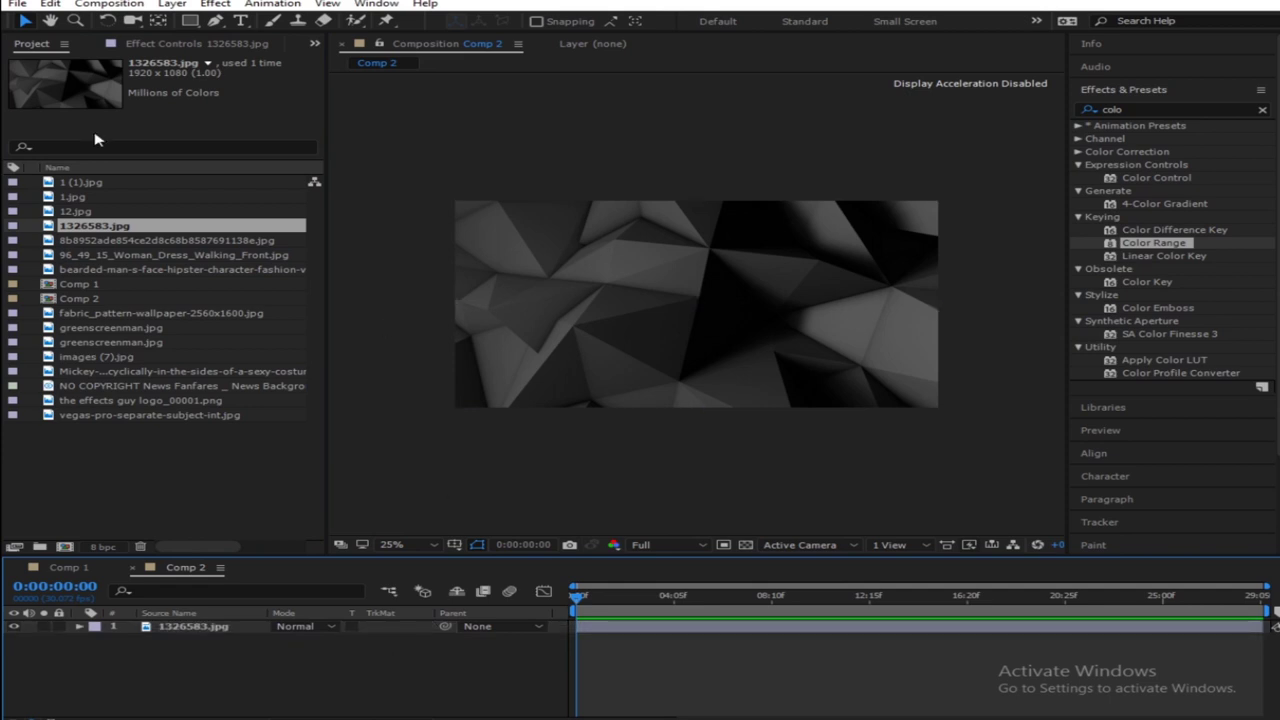
Create a text layer reading 'THIS WEEK' in the comp
{"action": "left_click", "coordinate": [241, 20]}
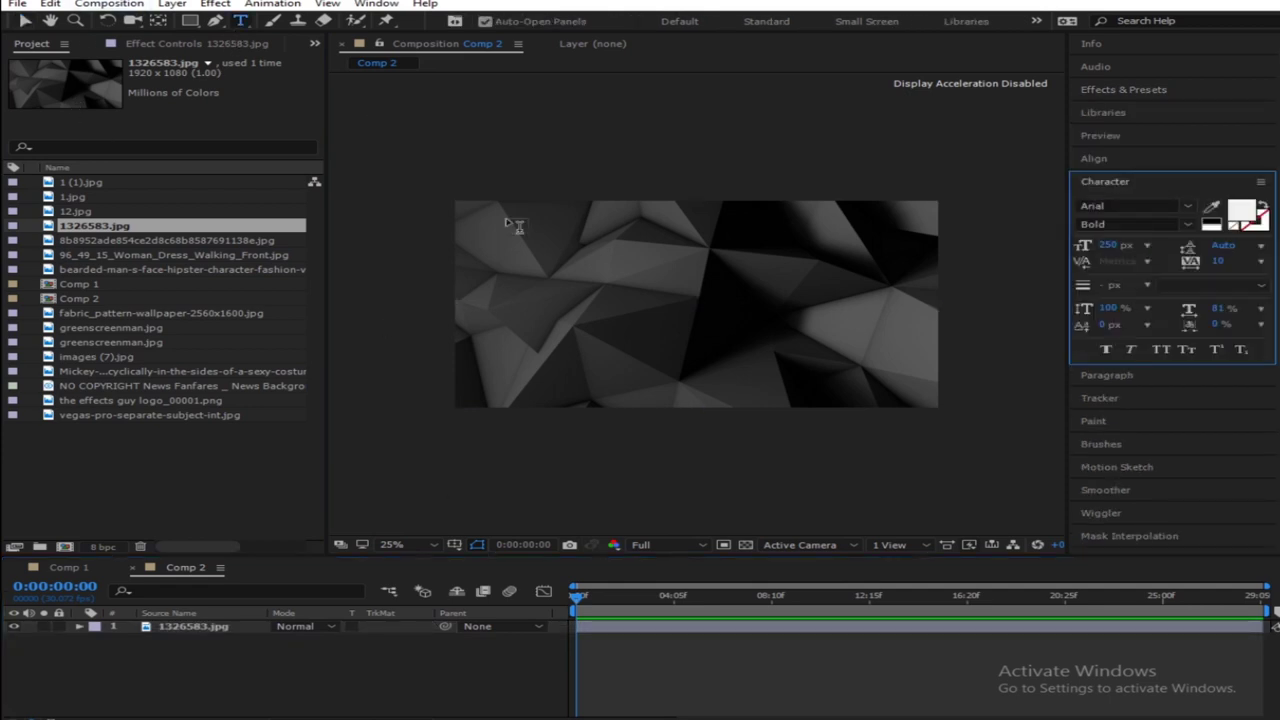
{"action": "left_click", "coordinate": [567, 300]}
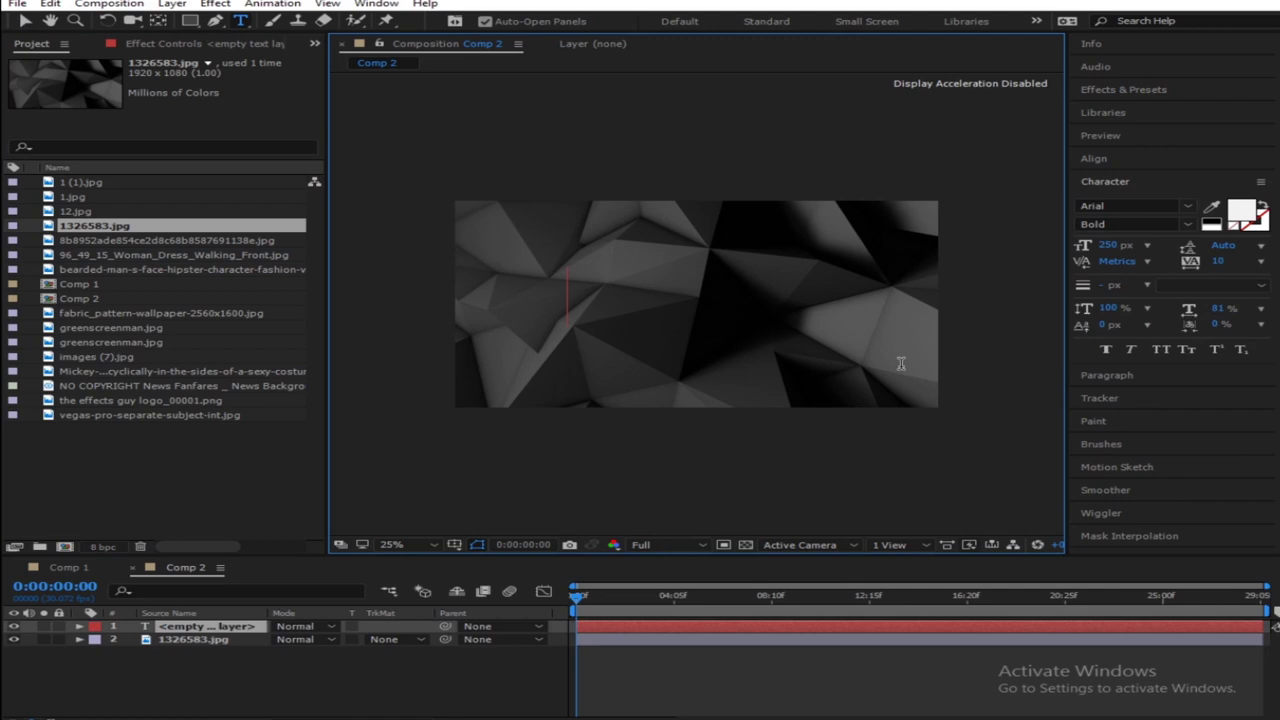
{"action": "type", "text": "THIS "}
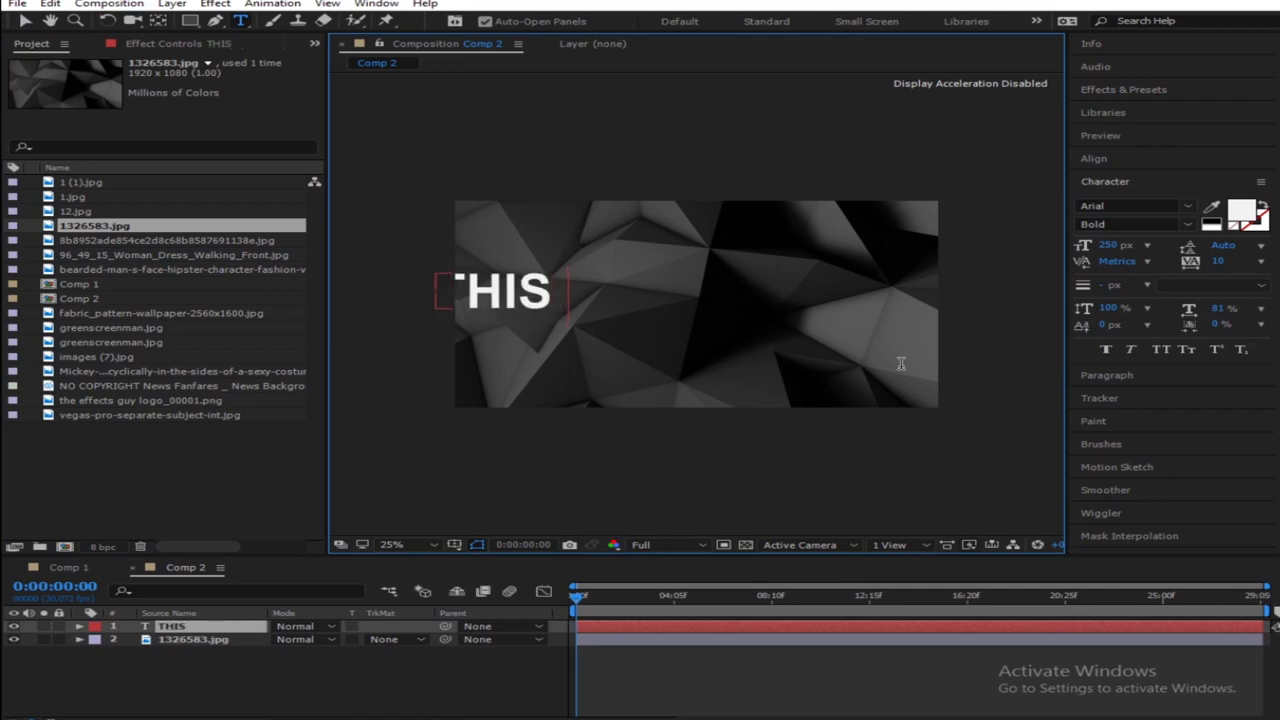
{"action": "type", "text": "WEEK"}
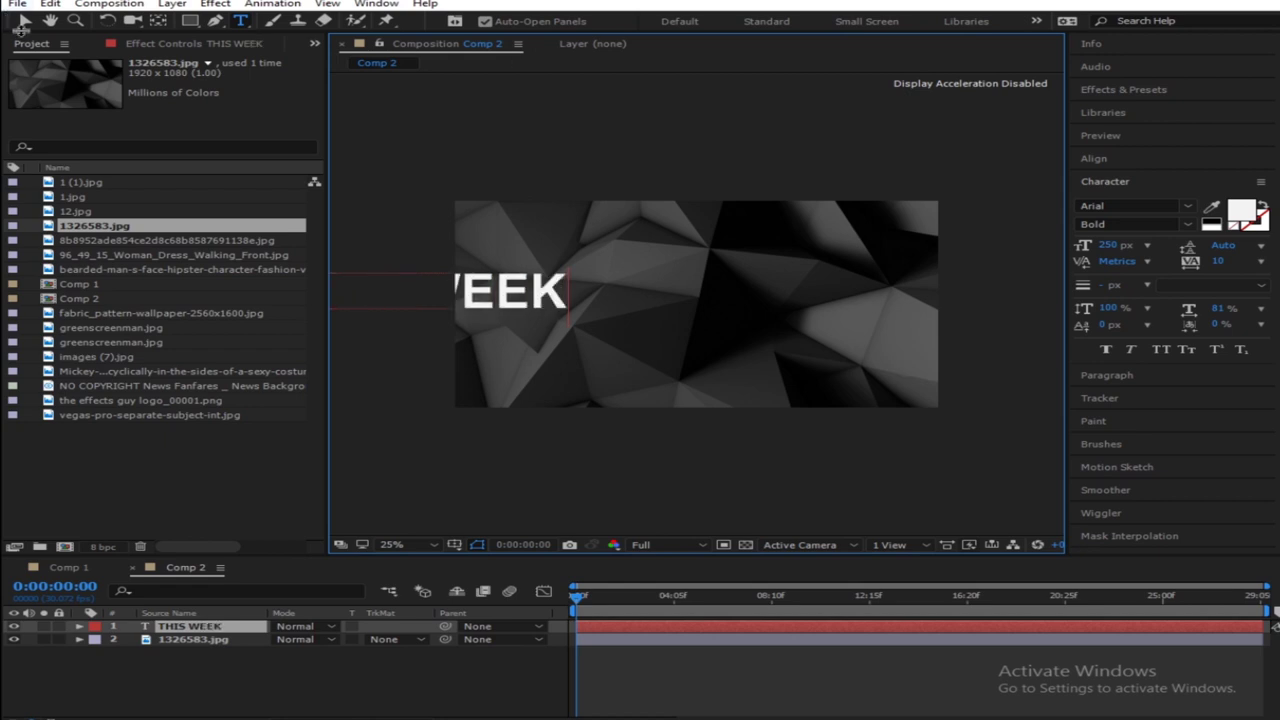
{"action": "left_click", "coordinate": [22, 21]}
Centre THIS WEEK in the comp and move its anchor point to the text's middle
{"action": "left_click_drag", "start_coordinate": [510, 295], "coordinate": [749, 302]}
{"action": "key", "text": "y"}
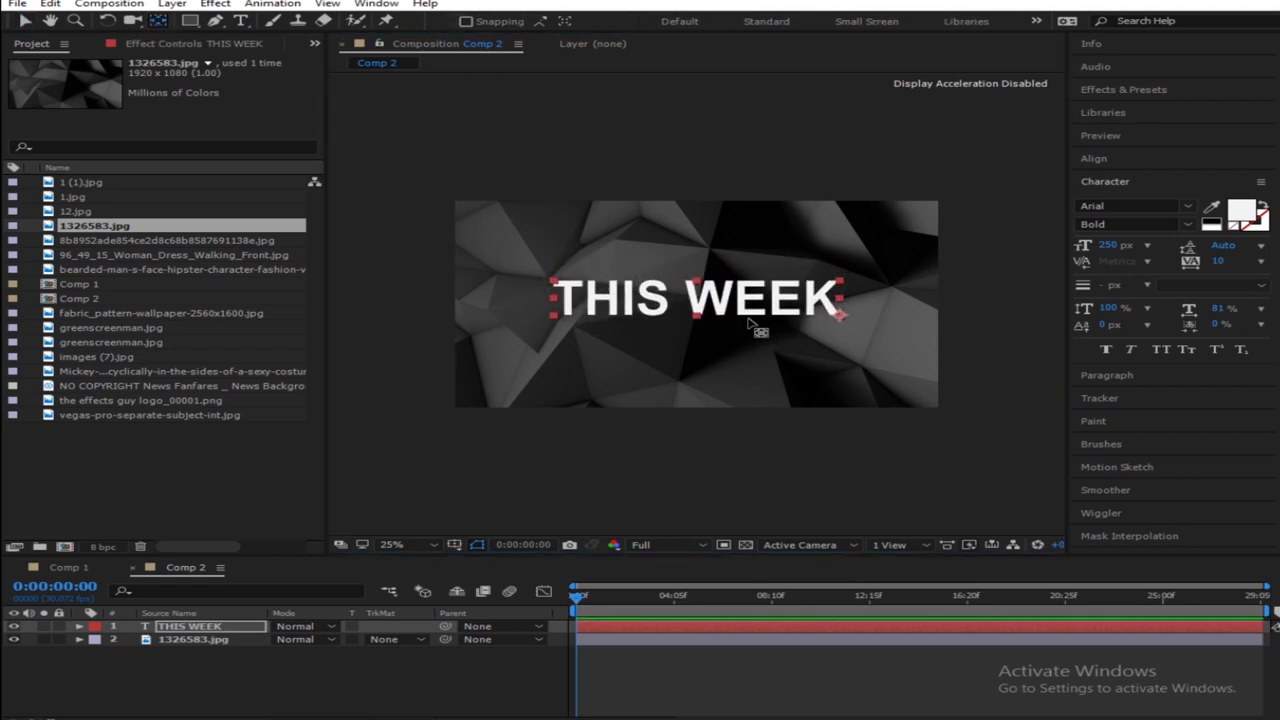
{"action": "left_click_drag", "start_coordinate": [846, 318], "coordinate": [699, 304]}
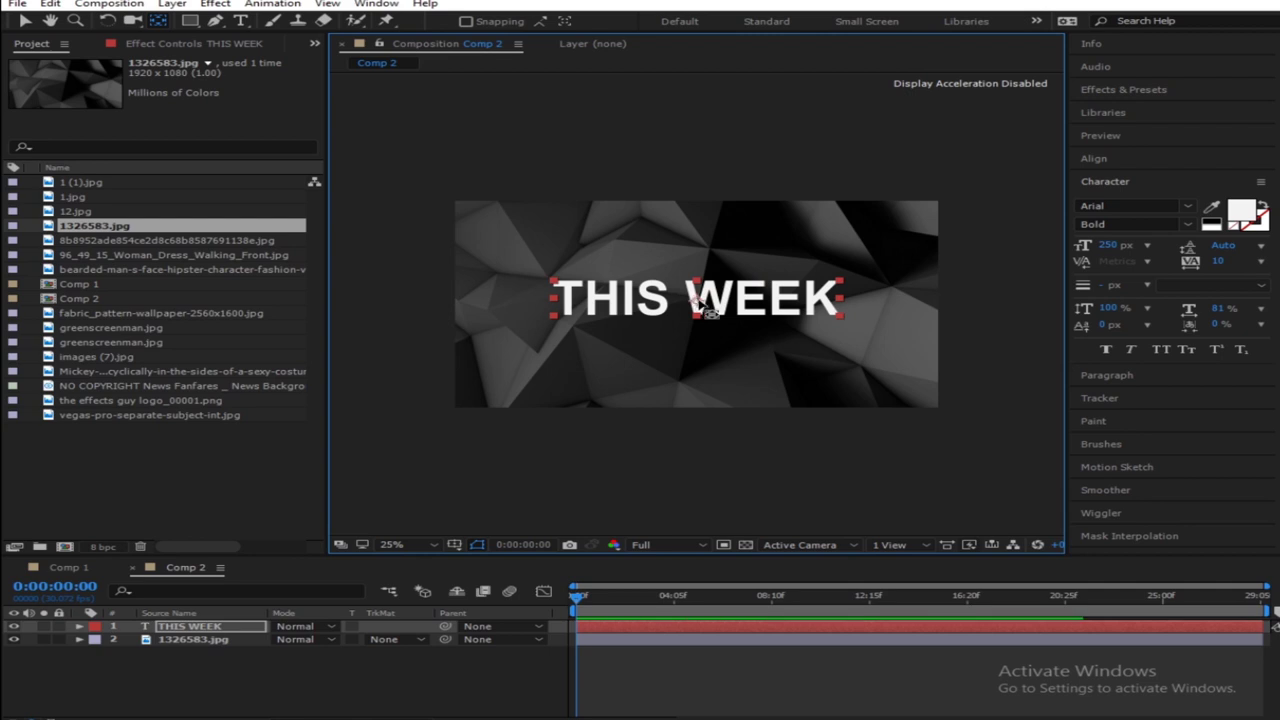
{"action": "left_click", "coordinate": [24, 20]}
{"action": "left_click", "coordinate": [242, 688]}
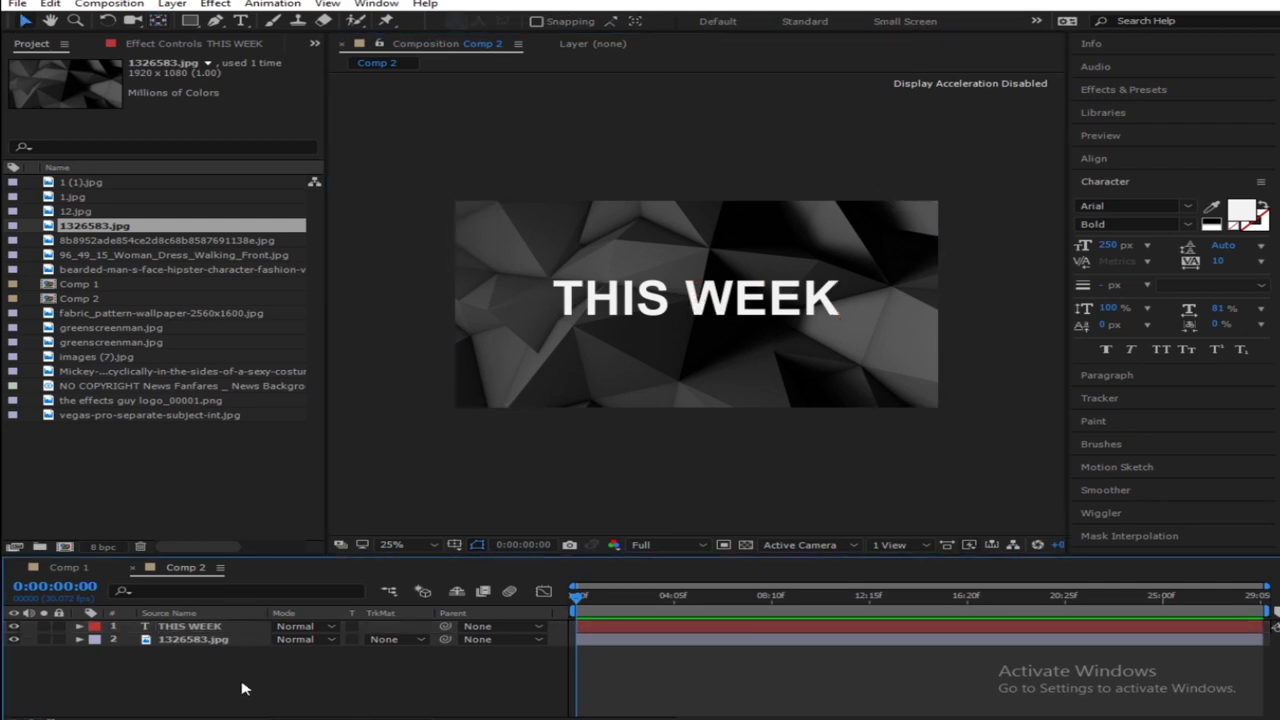
Start a Scale keyframe on THIS WEEK at 132%
{"action": "left_click", "coordinate": [200, 627]}
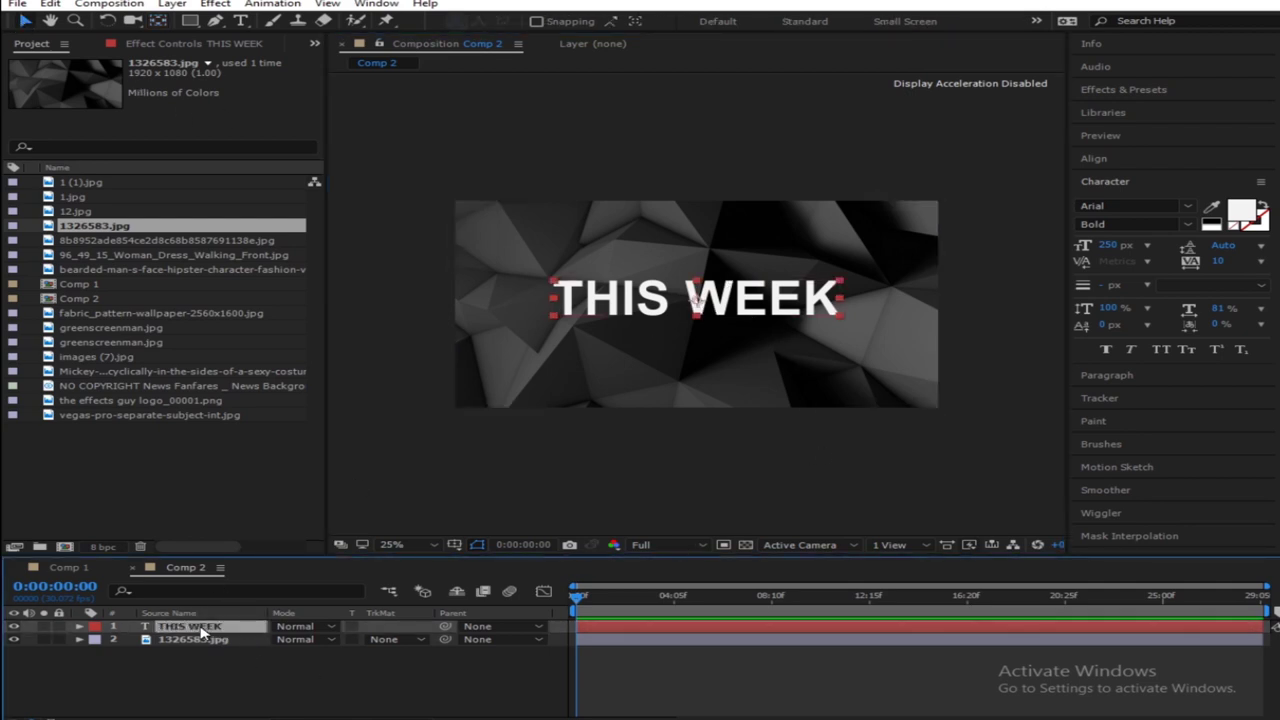
{"action": "key", "text": "s"}
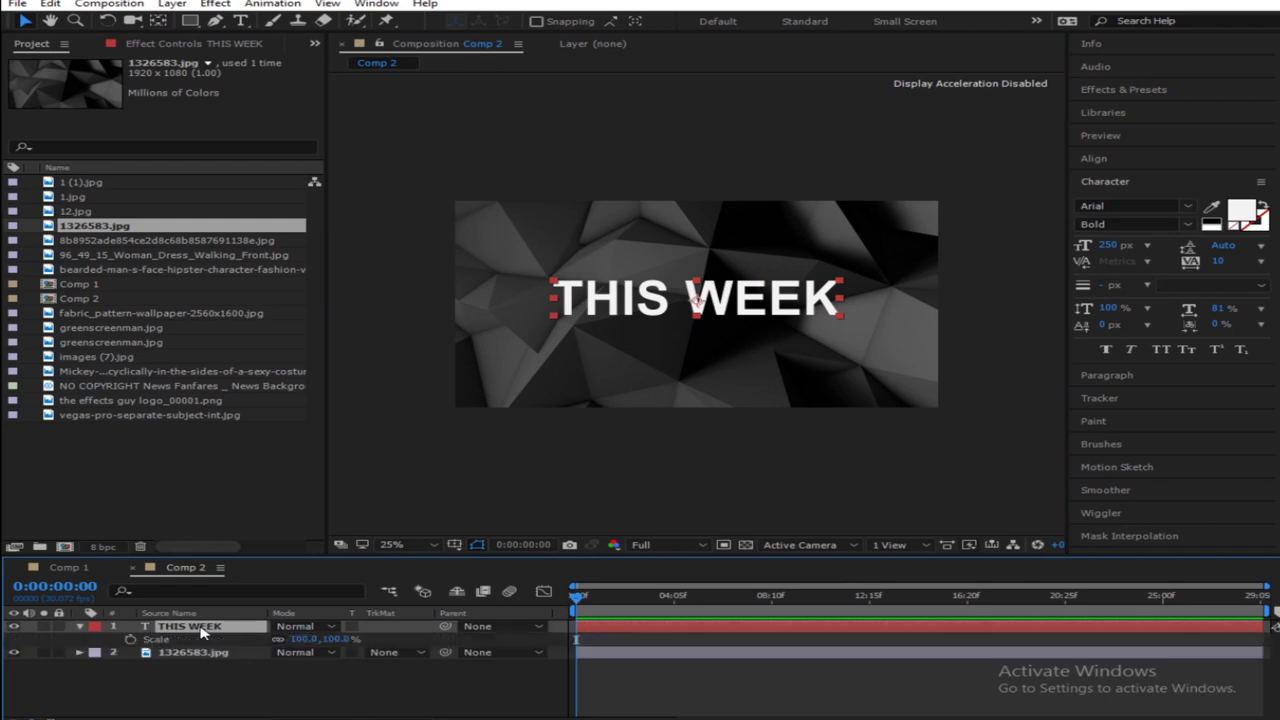
{"action": "left_click", "coordinate": [130, 638]}
{"action": "left_click_drag", "start_coordinate": [329, 638], "coordinate": [367, 636]}
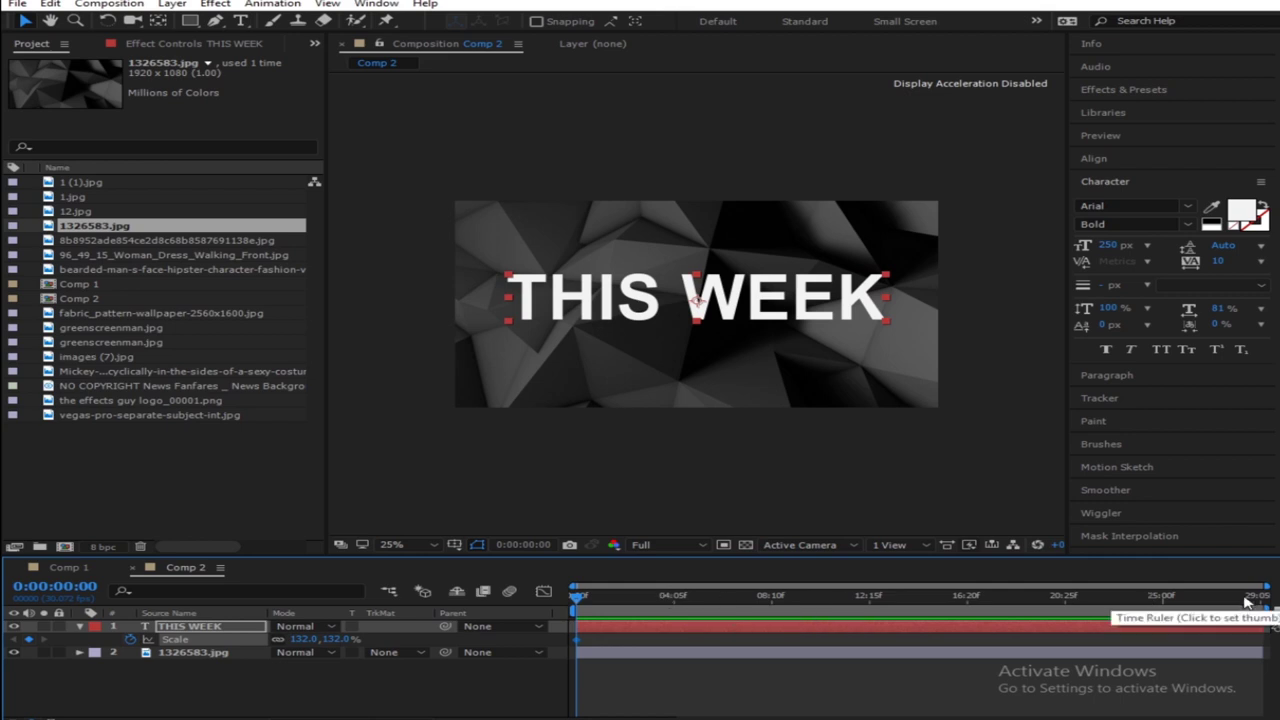
Add Scale keyframes of 91% at 0:00:00:19 and 81% at 0:00:01:29, then select all three
{"action": "key", "text": "equal"}
{"action": "key", "text": "equal"}
{"action": "key", "text": "equal"}
{"action": "key", "text": "equal"}
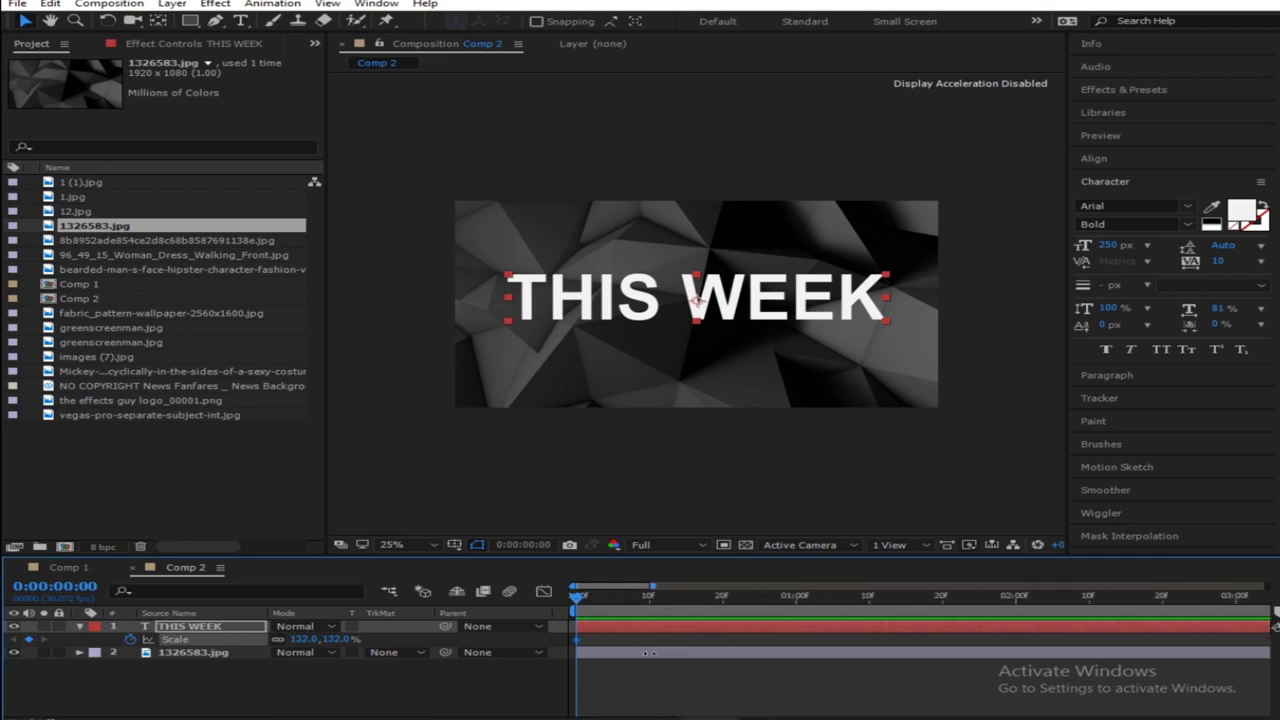
{"action": "mouse_move", "coordinate": [732, 604]}
{"action": "left_mouse_down"}
{"action": "mouse_move", "coordinate": [766, 597]}
{"action": "mouse_move", "coordinate": [646, 606]}
{"action": "mouse_move", "coordinate": [723, 610]}
{"action": "left_mouse_up"}
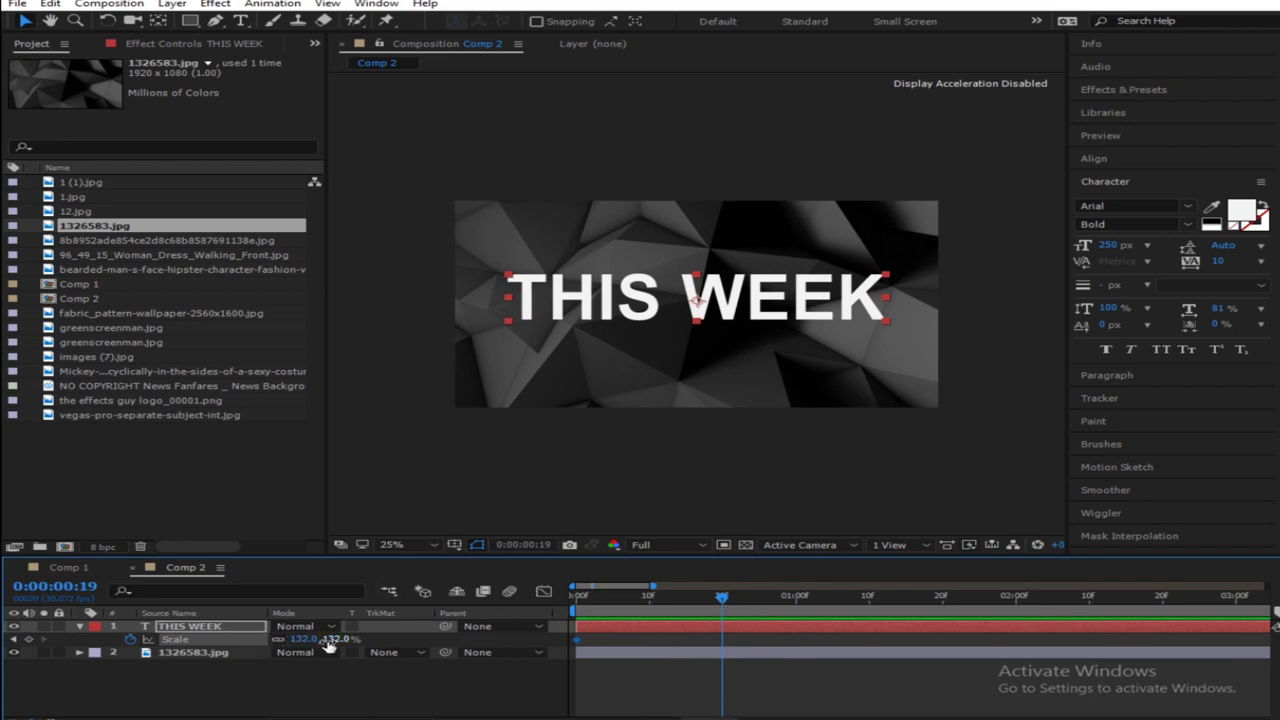
{"action": "left_click_drag", "start_coordinate": [328, 640], "coordinate": [300, 651]}
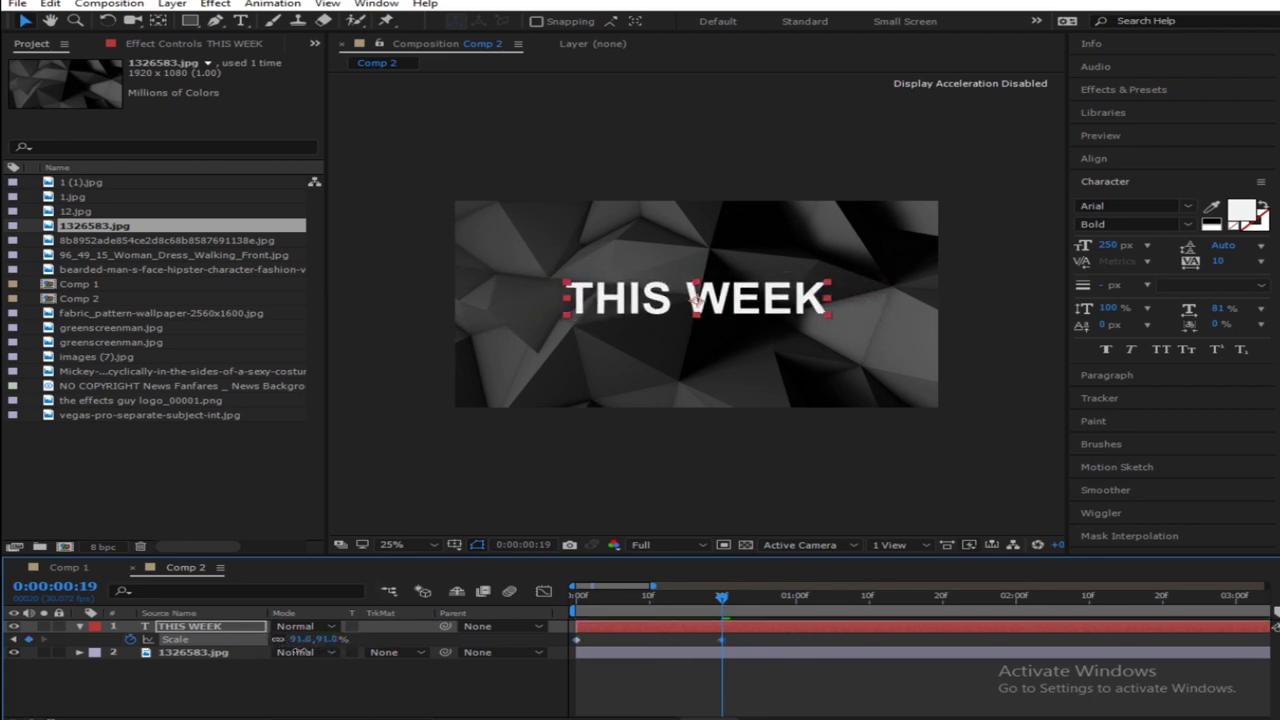
{"action": "left_click_drag", "start_coordinate": [728, 608], "coordinate": [1013, 597]}
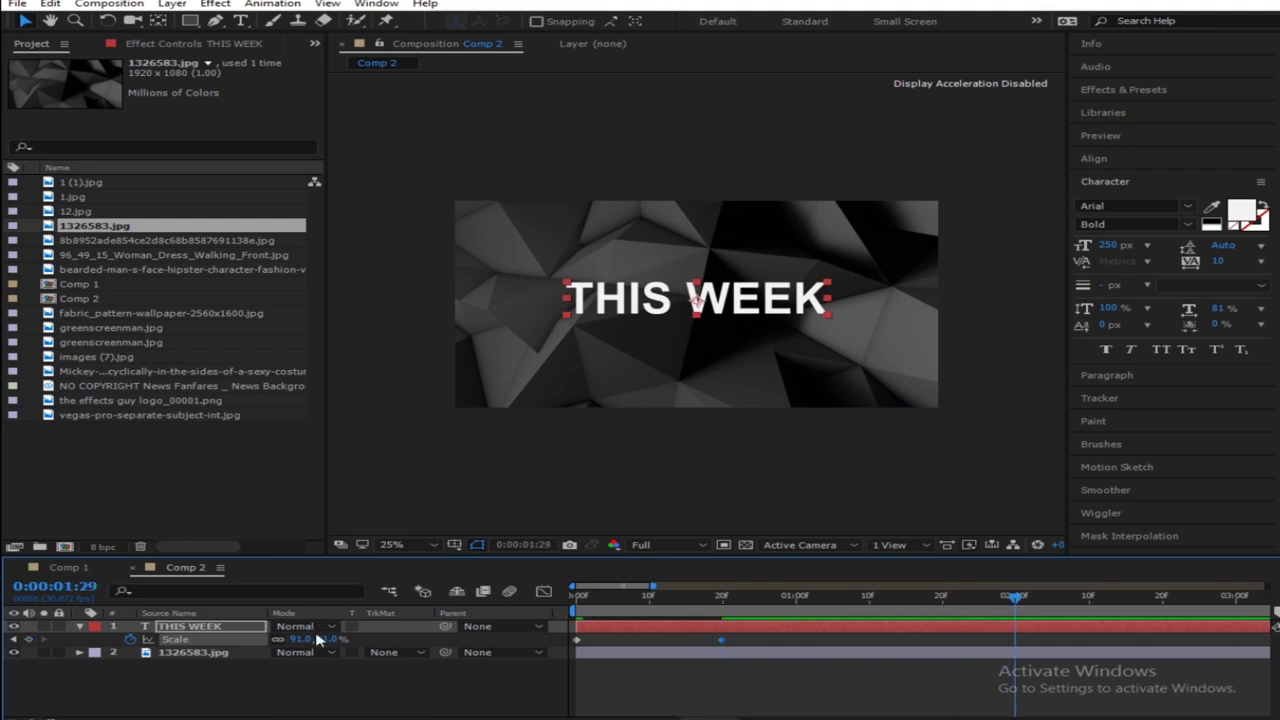
{"action": "left_click_drag", "start_coordinate": [318, 639], "coordinate": [316, 639]}
{"action": "left_click_drag", "start_coordinate": [1090, 645], "coordinate": [580, 640]}
Apply Easy Ease to the three THIS WEEK Scale keyframes
{"action": "right_click", "coordinate": [577, 645]}
{"action": "mouse_move", "coordinate": [770, 628]}
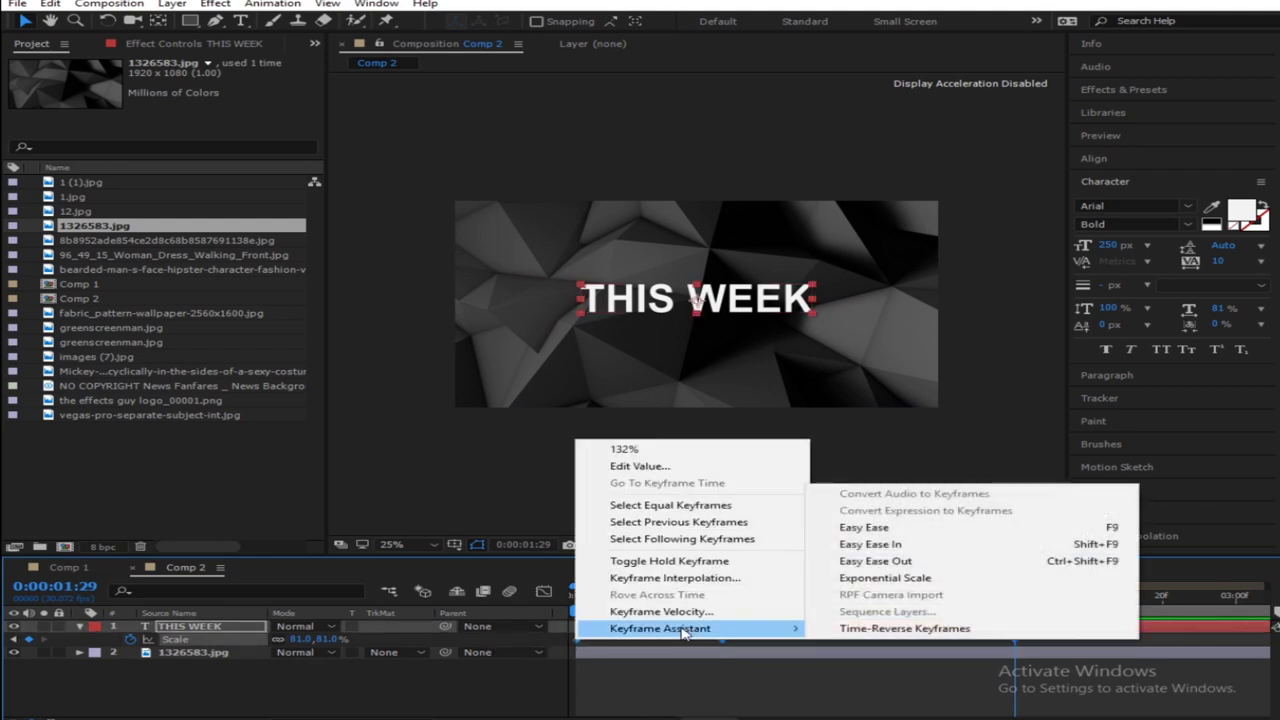
{"action": "left_click", "coordinate": [889, 528]}
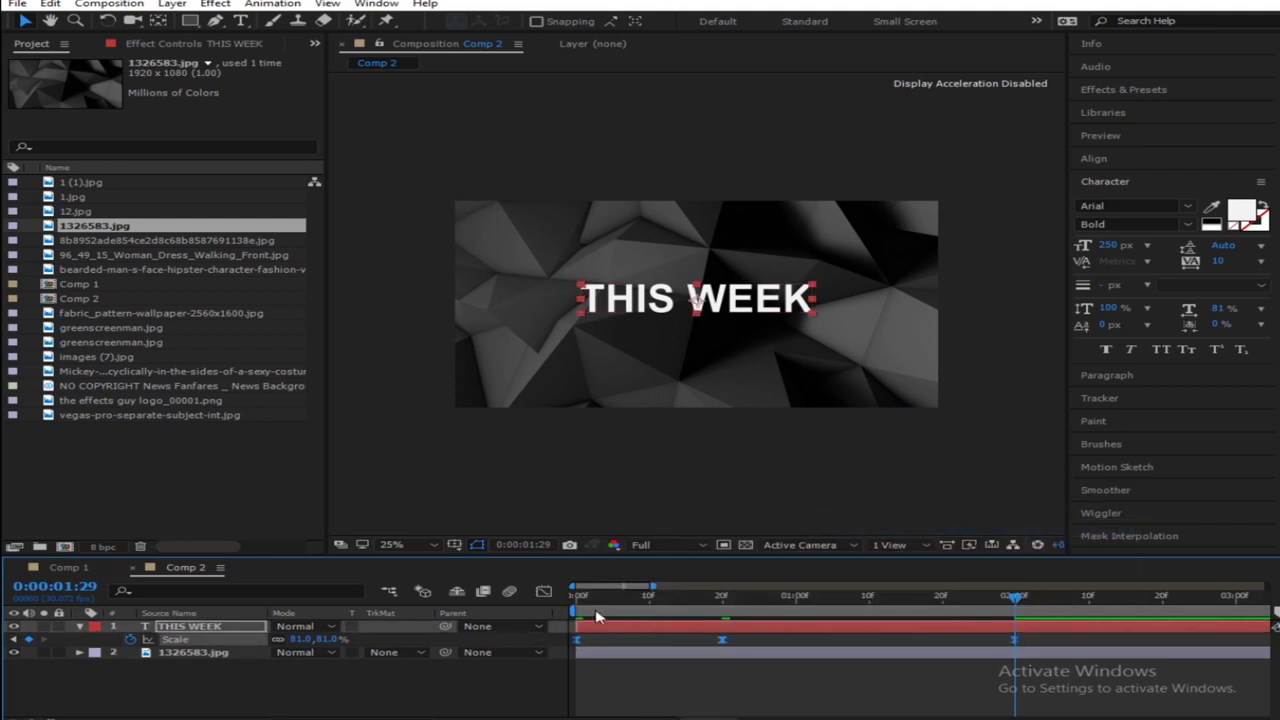
In the Graph Editor, lengthen the Scale ease influence and pull the middle keyframe down to deepen the dip
{"action": "left_click", "coordinate": [543, 591]}
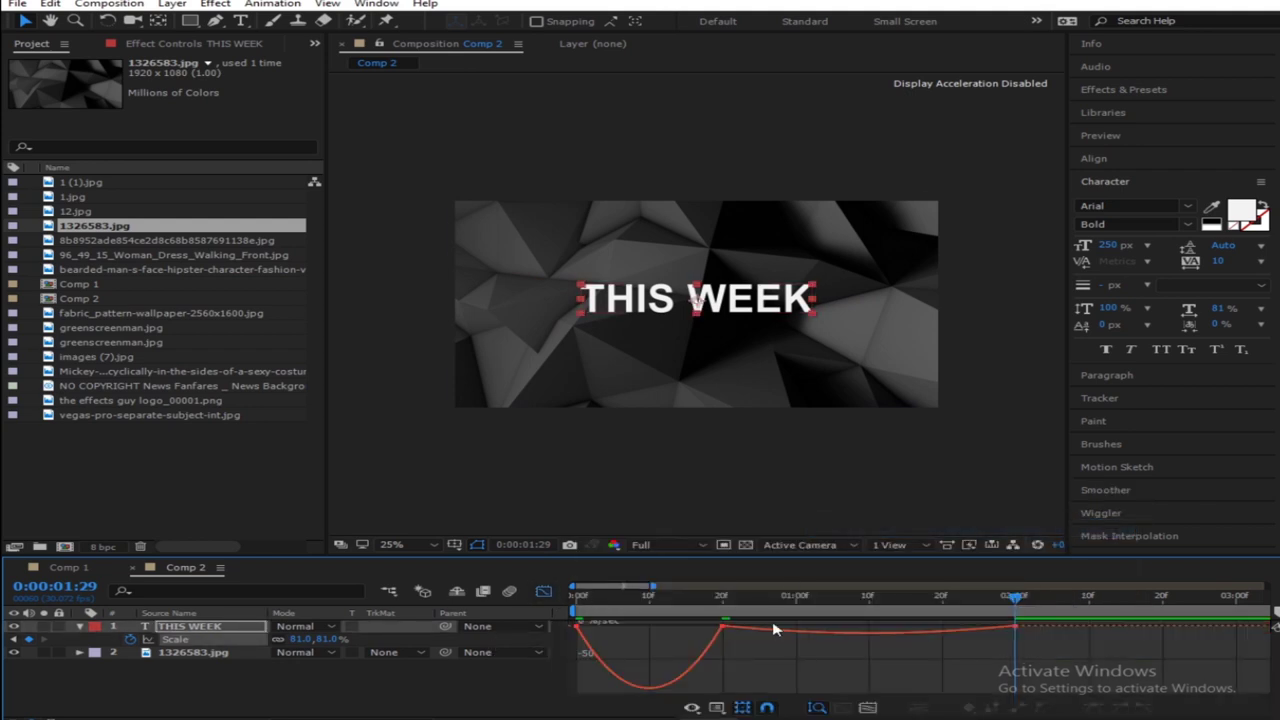
{"action": "left_click", "coordinate": [722, 626]}
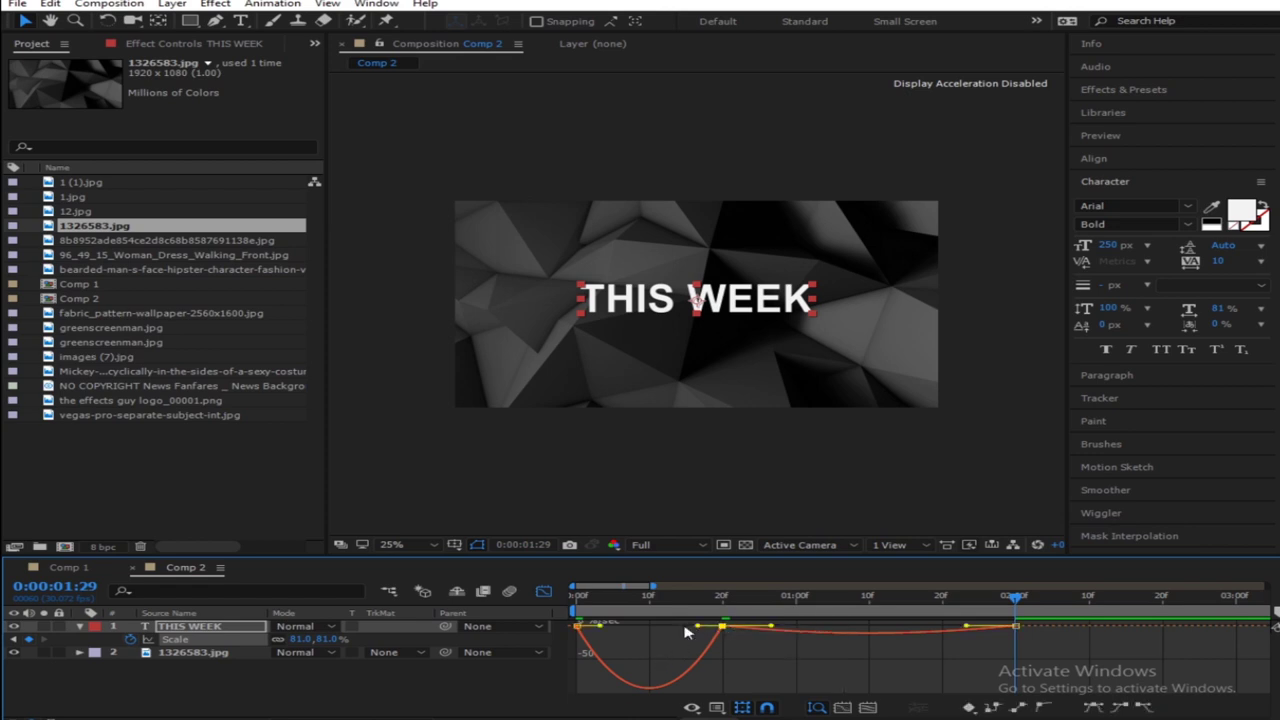
{"action": "left_click_drag", "start_coordinate": [600, 625], "coordinate": [674, 626]}
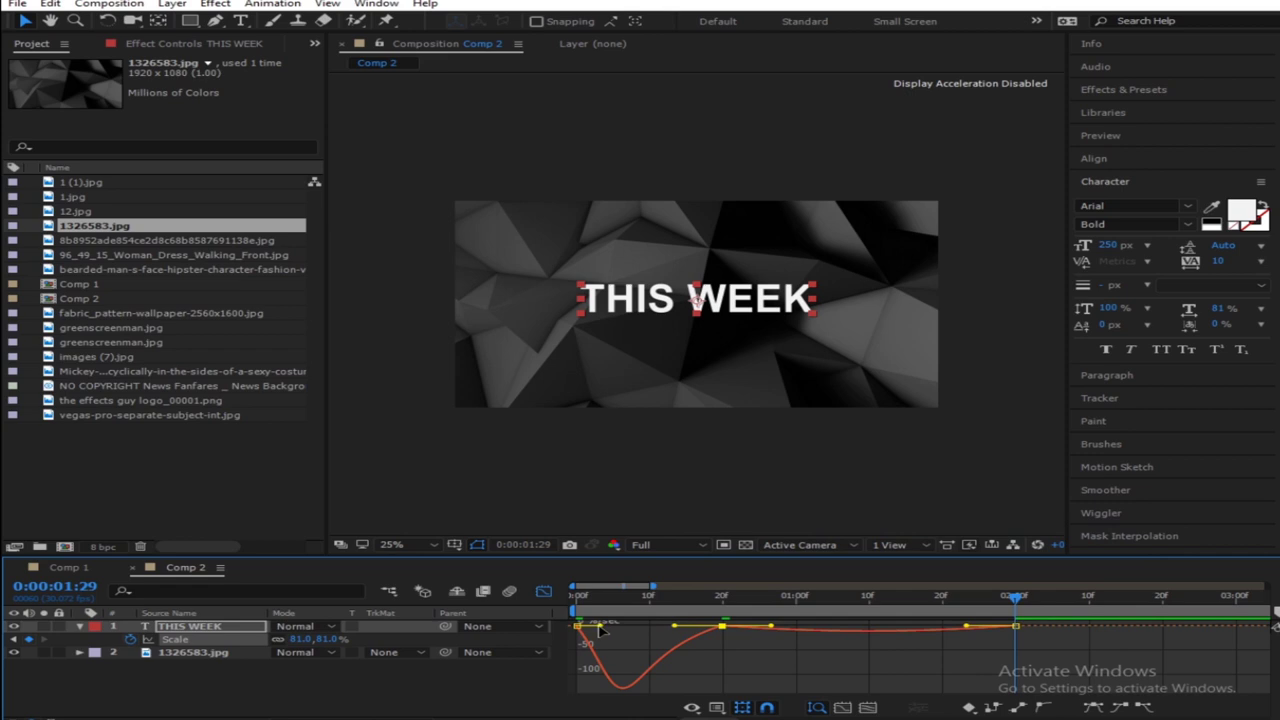
{"action": "left_click_drag", "start_coordinate": [600, 627], "coordinate": [683, 632]}
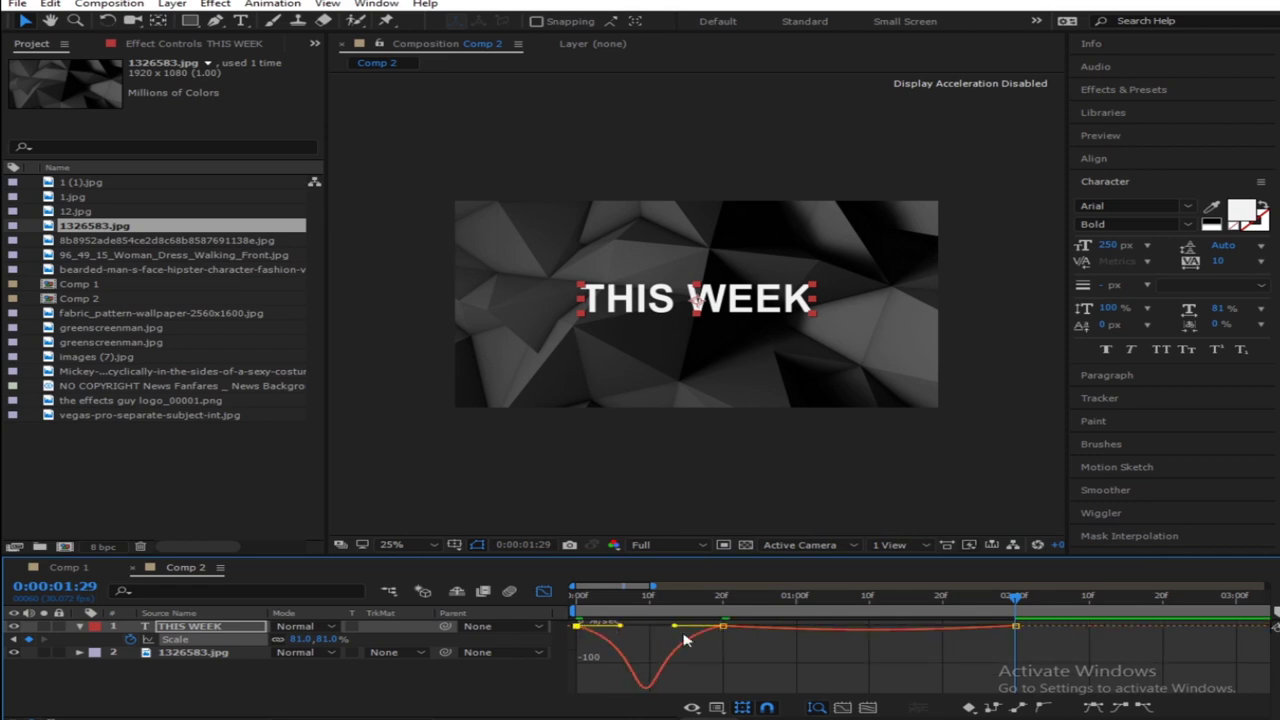
{"action": "left_click", "coordinate": [722, 626]}
{"action": "left_click_drag", "start_coordinate": [722, 626], "coordinate": [725, 646]}
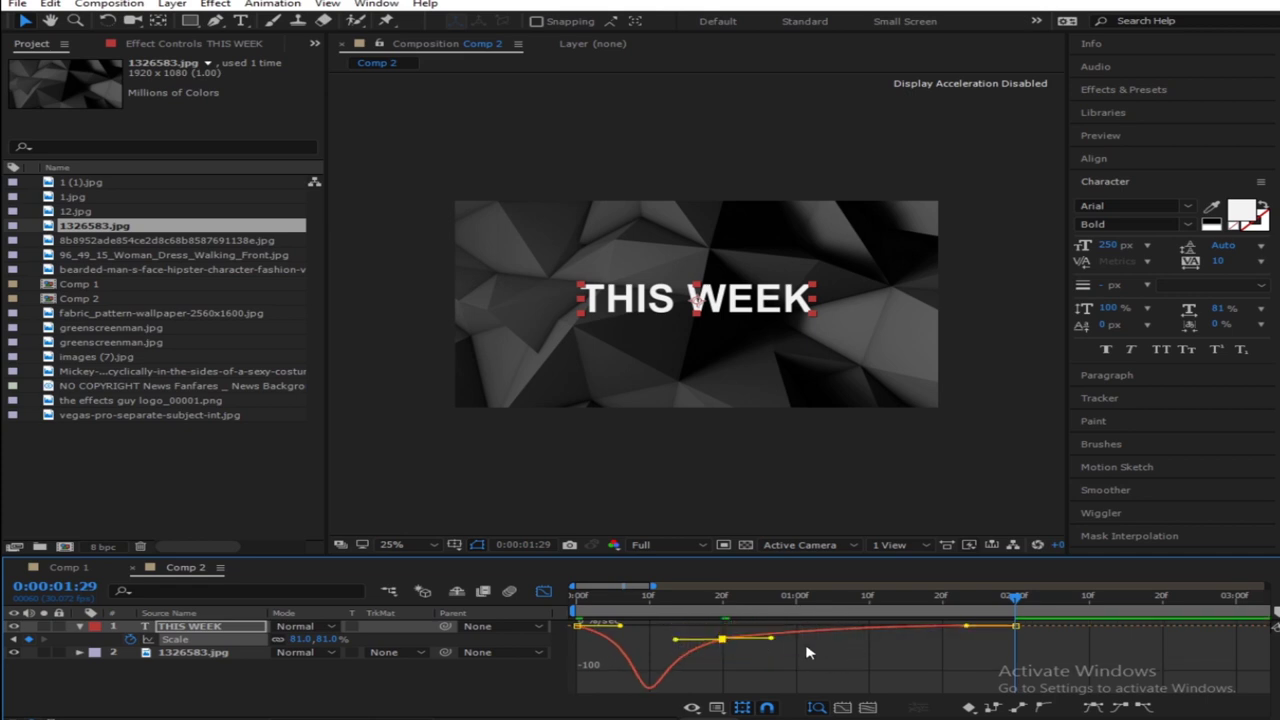
{"action": "left_click", "coordinate": [543, 591]}
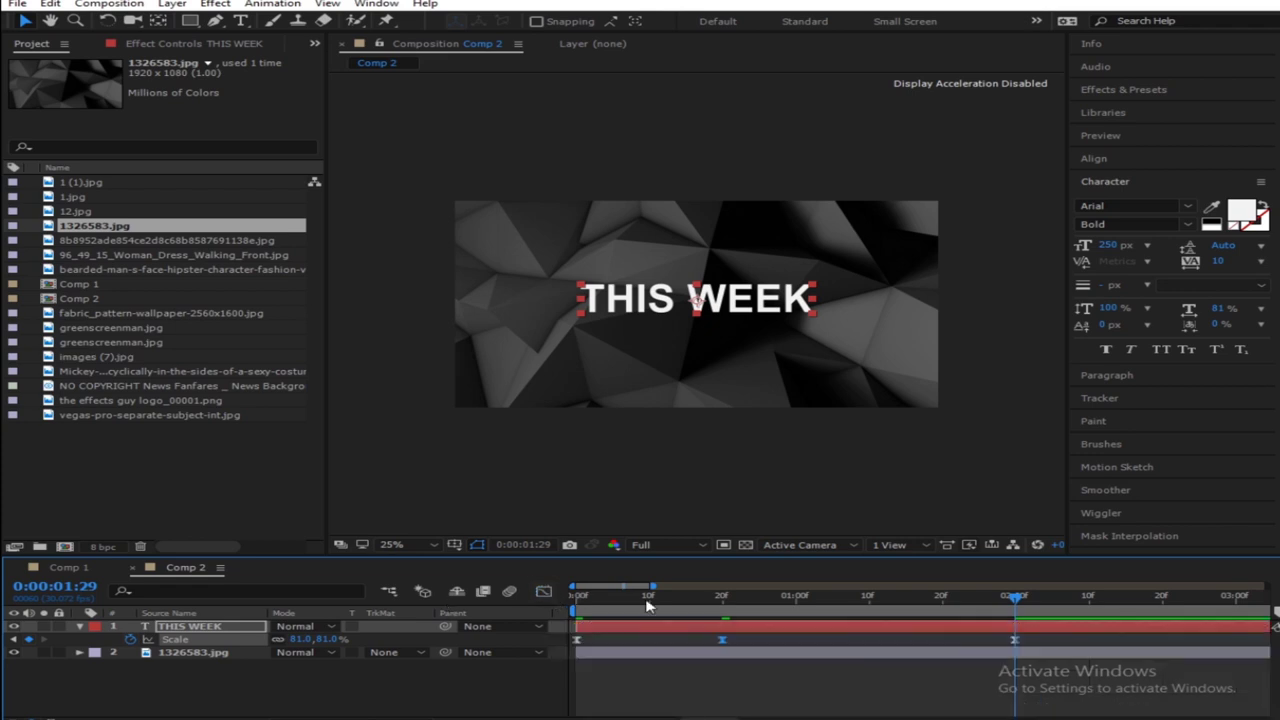
Preview the scale animation and move the middle Scale keyframe earlier, from 20f to about 10f
{"action": "key", "text": "Home"}
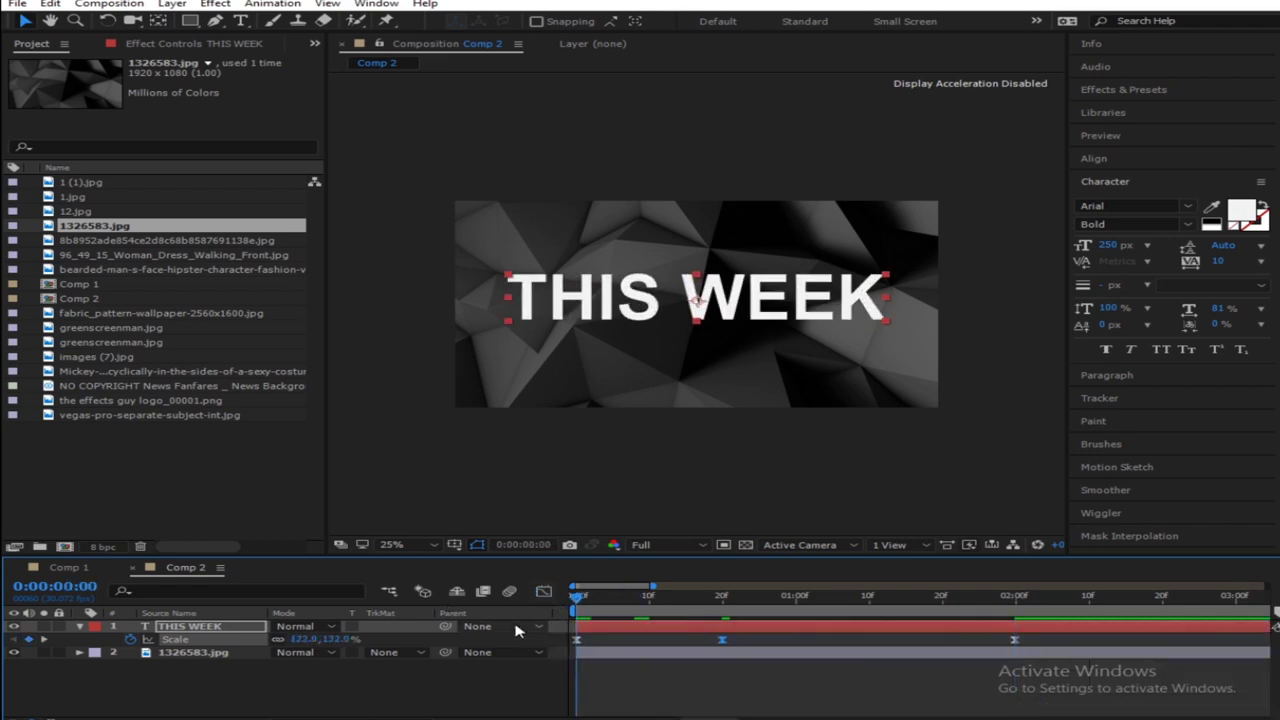
{"action": "key", "text": "space"}
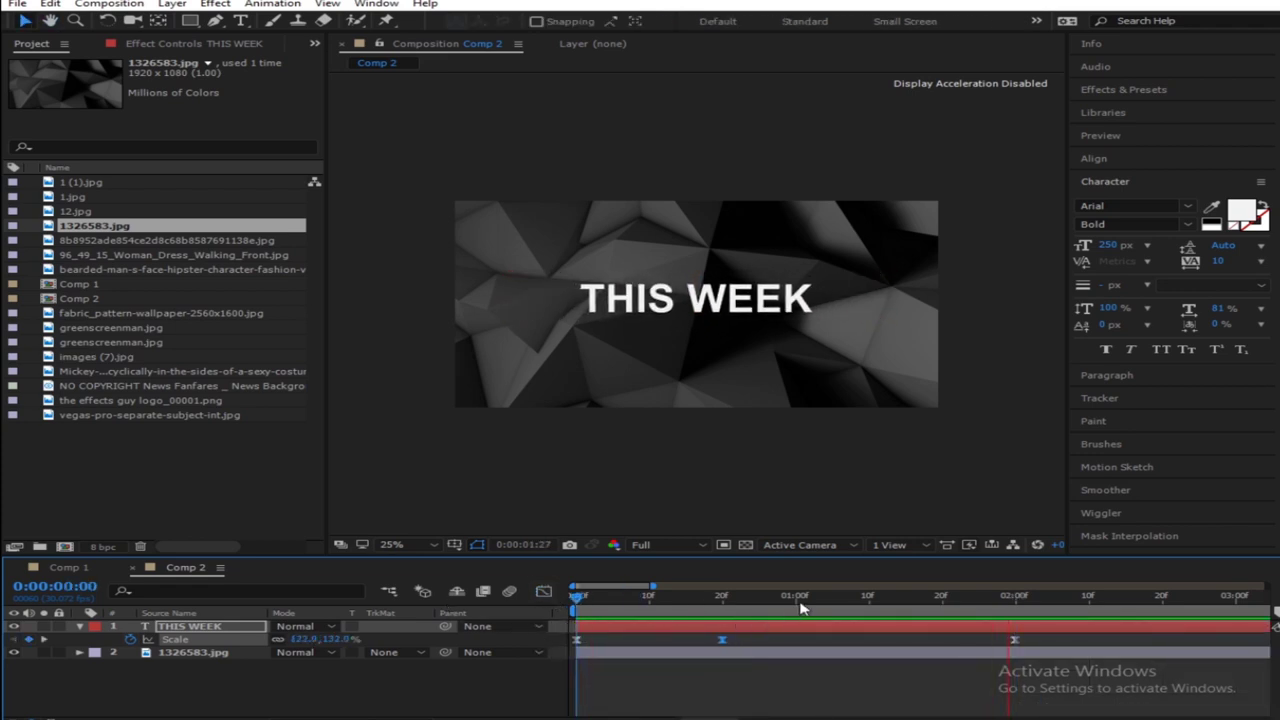
{"action": "key", "text": "space"}
{"action": "left_click", "coordinate": [890, 637]}
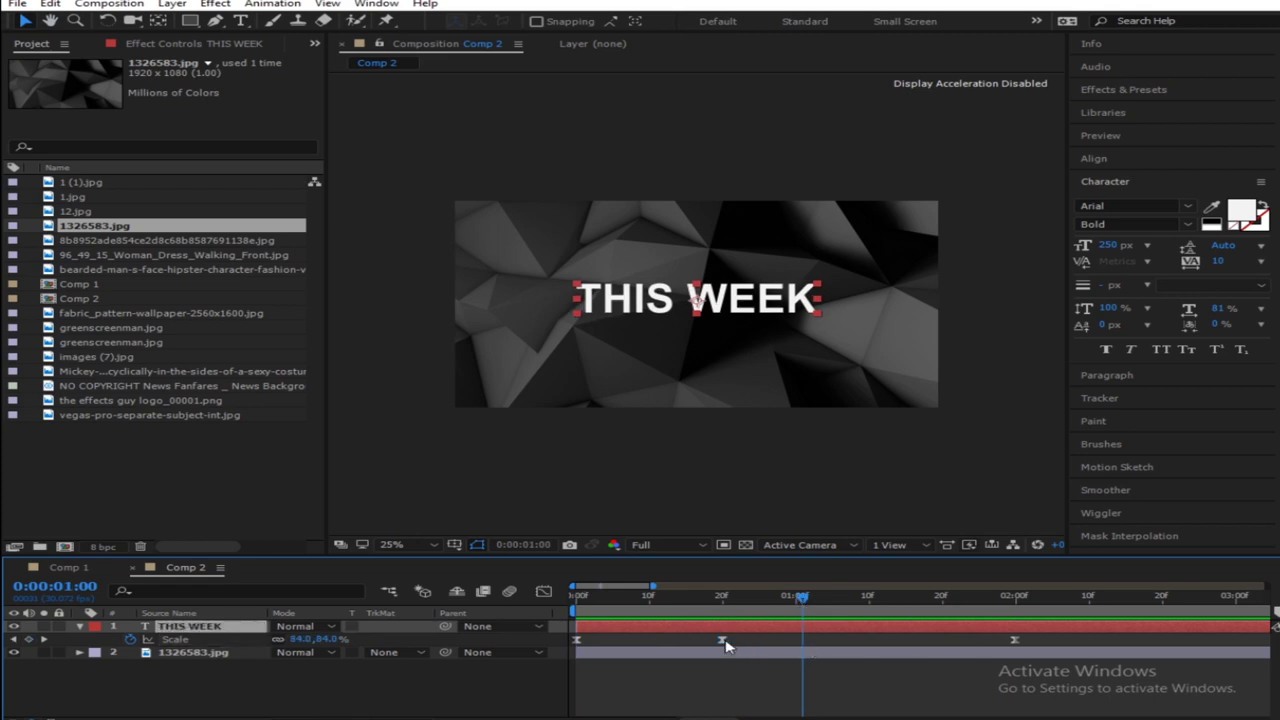
{"action": "left_click_drag", "start_coordinate": [722, 640], "coordinate": [656, 641]}
{"action": "left_click", "coordinate": [766, 597]}
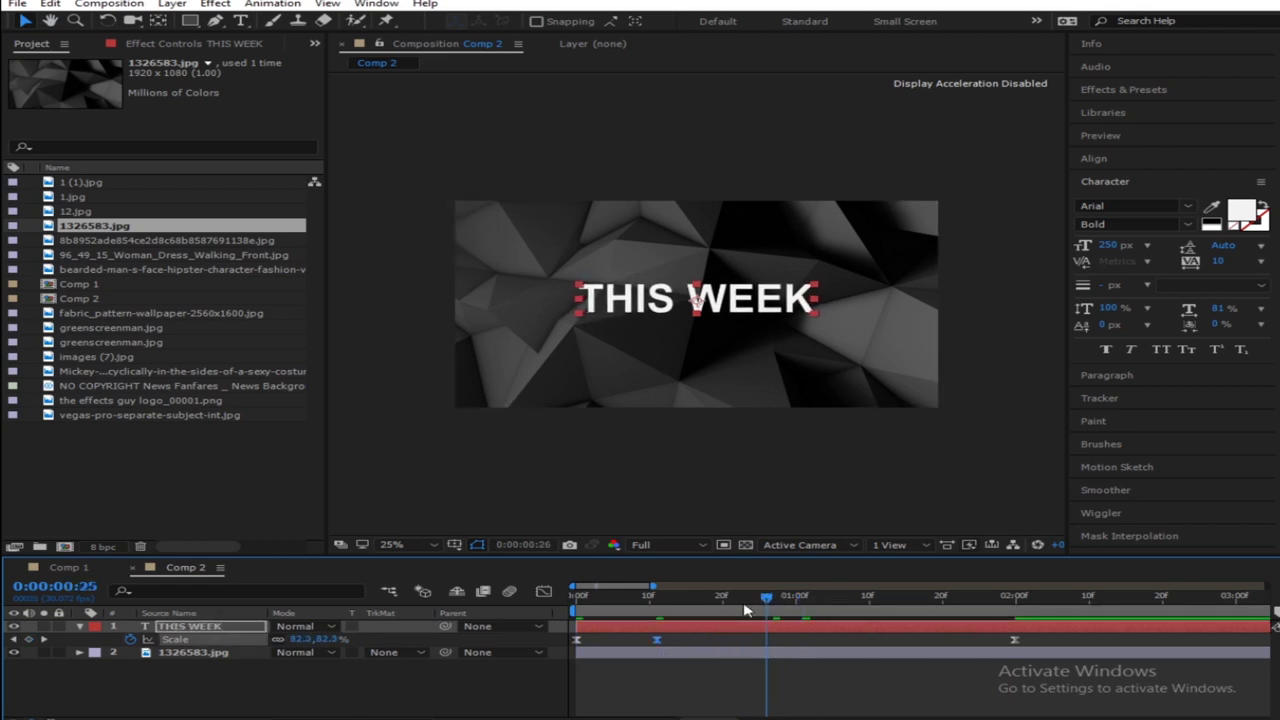
Preview the revised animation, collapse the THIS WEEK layer, and scrub through to check it
{"action": "key", "text": "space"}
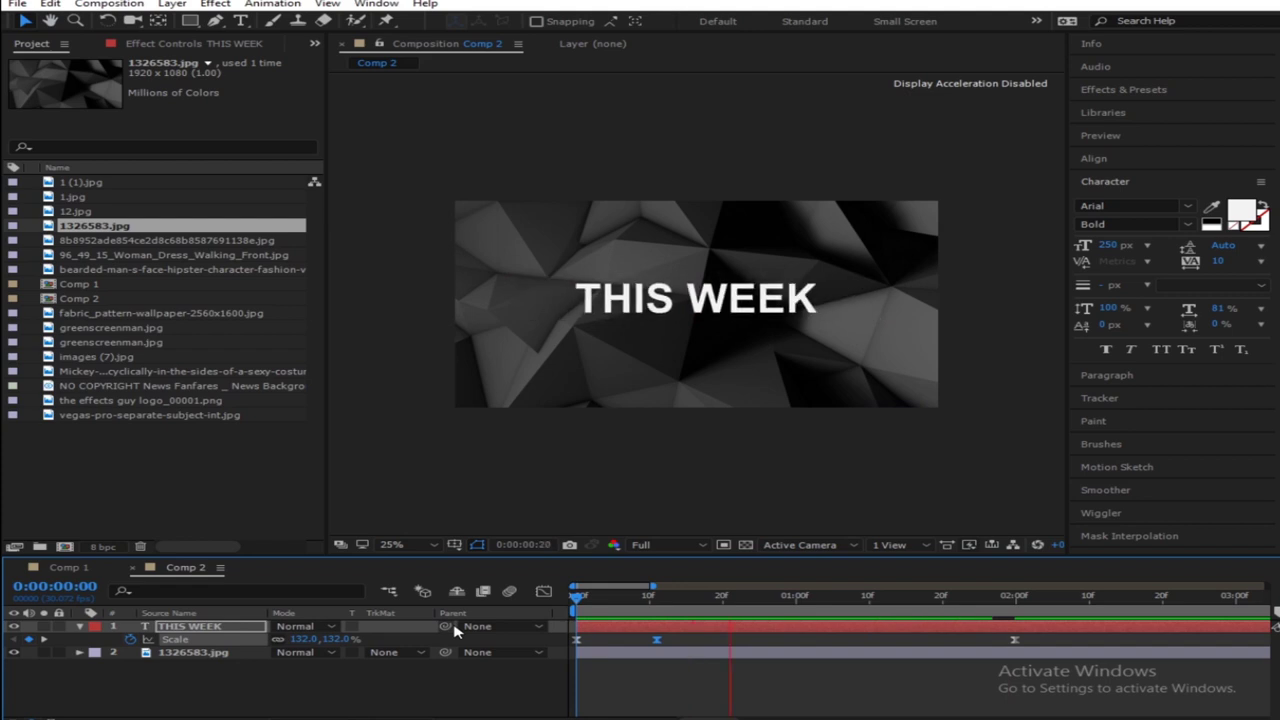
{"action": "key", "text": "space"}
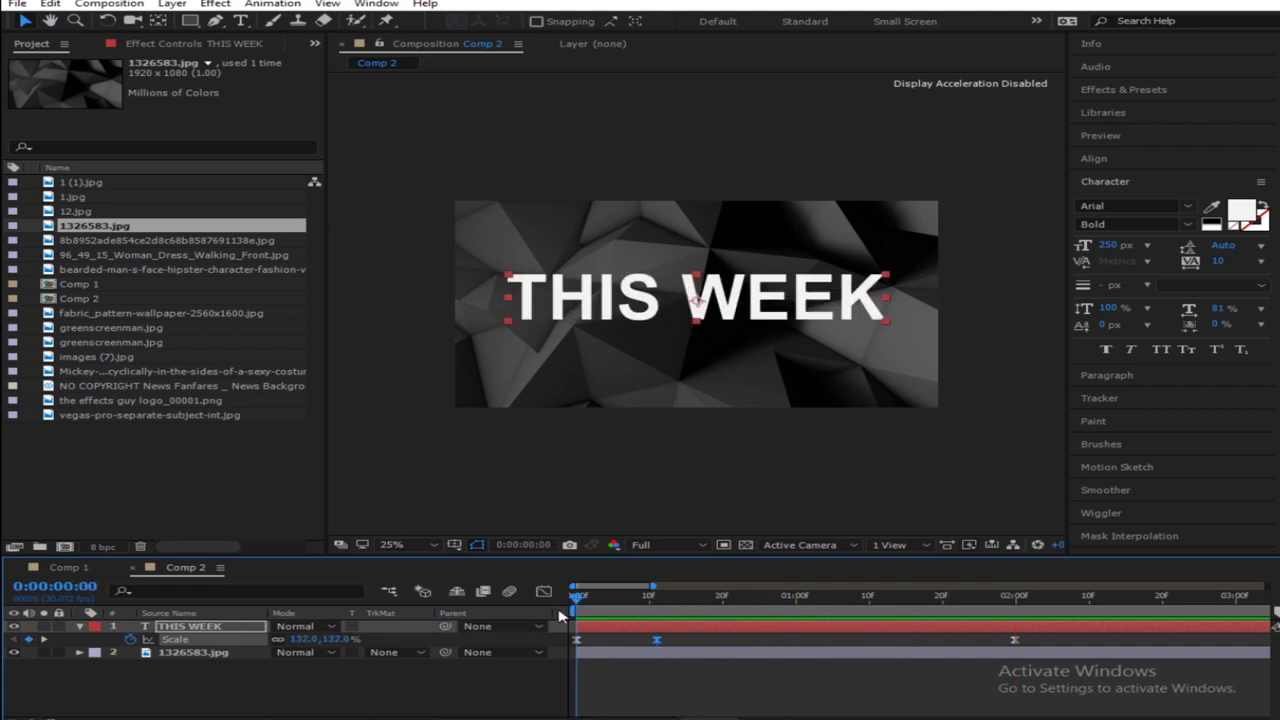
{"action": "key", "text": "space"}
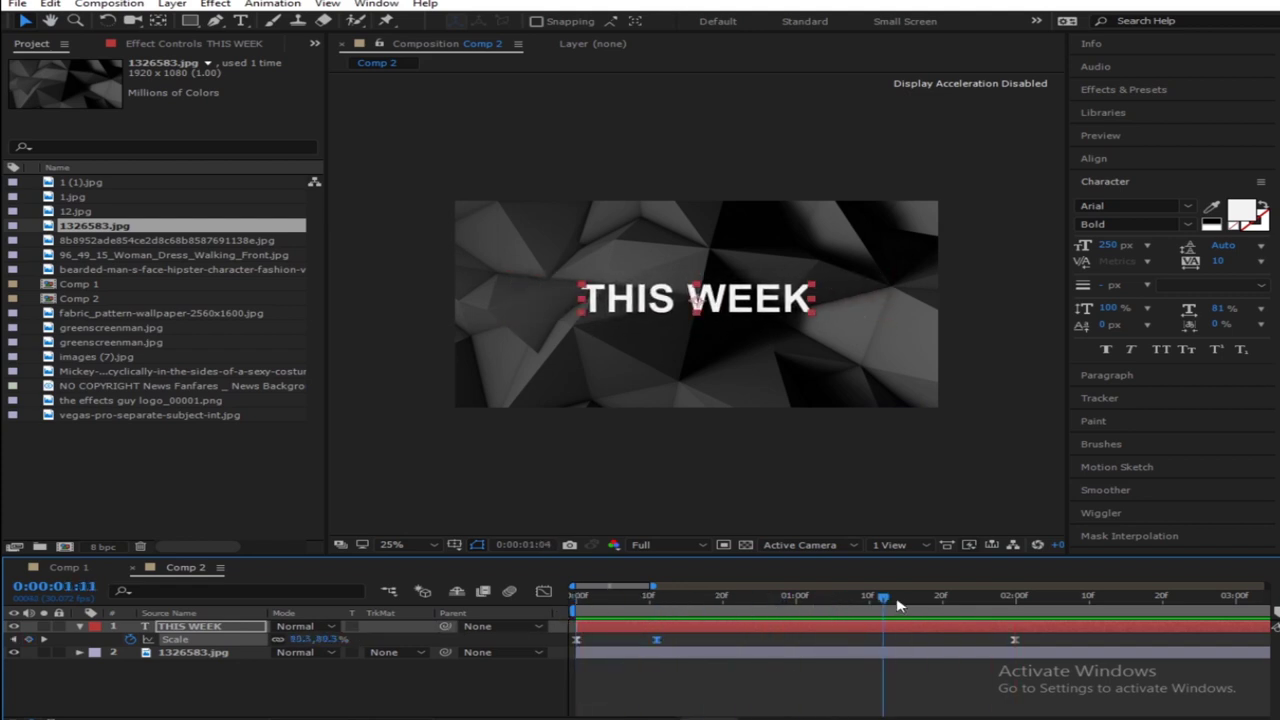
{"action": "left_click", "coordinate": [897, 600]}
{"action": "left_click", "coordinate": [79, 626]}
{"action": "left_click", "coordinate": [155, 690]}
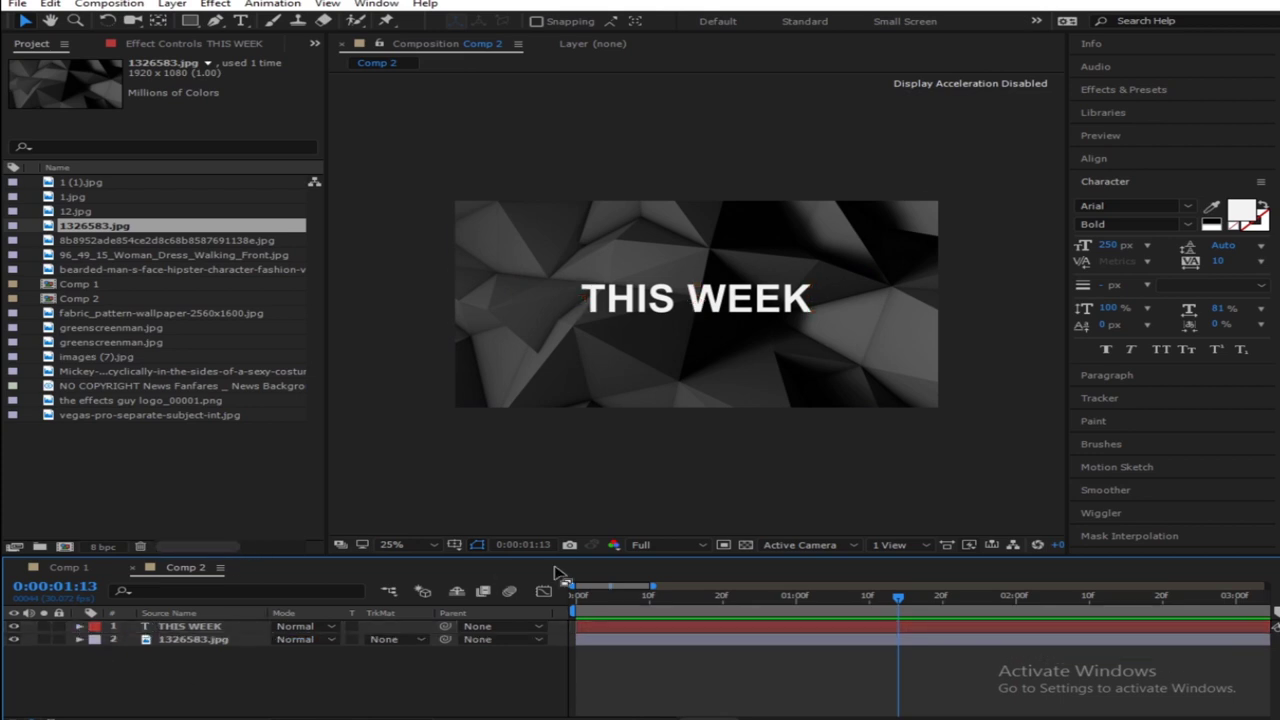
{"action": "left_click_drag", "start_coordinate": [657, 600], "coordinate": [890, 600]}
{"action": "left_click", "coordinate": [858, 628]}
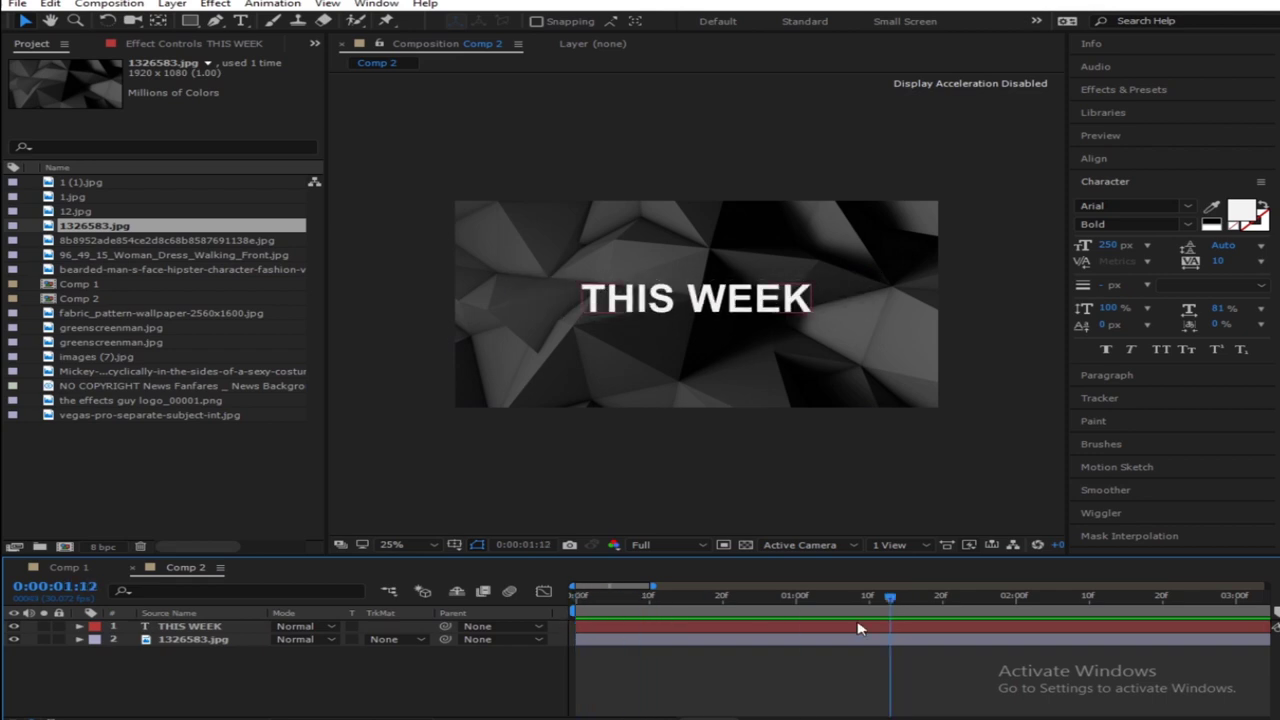
Create a new 1920×1080 composition, Comp 3
{"action": "right_click", "coordinate": [137, 472]}
{"action": "left_click", "coordinate": [282, 477]}
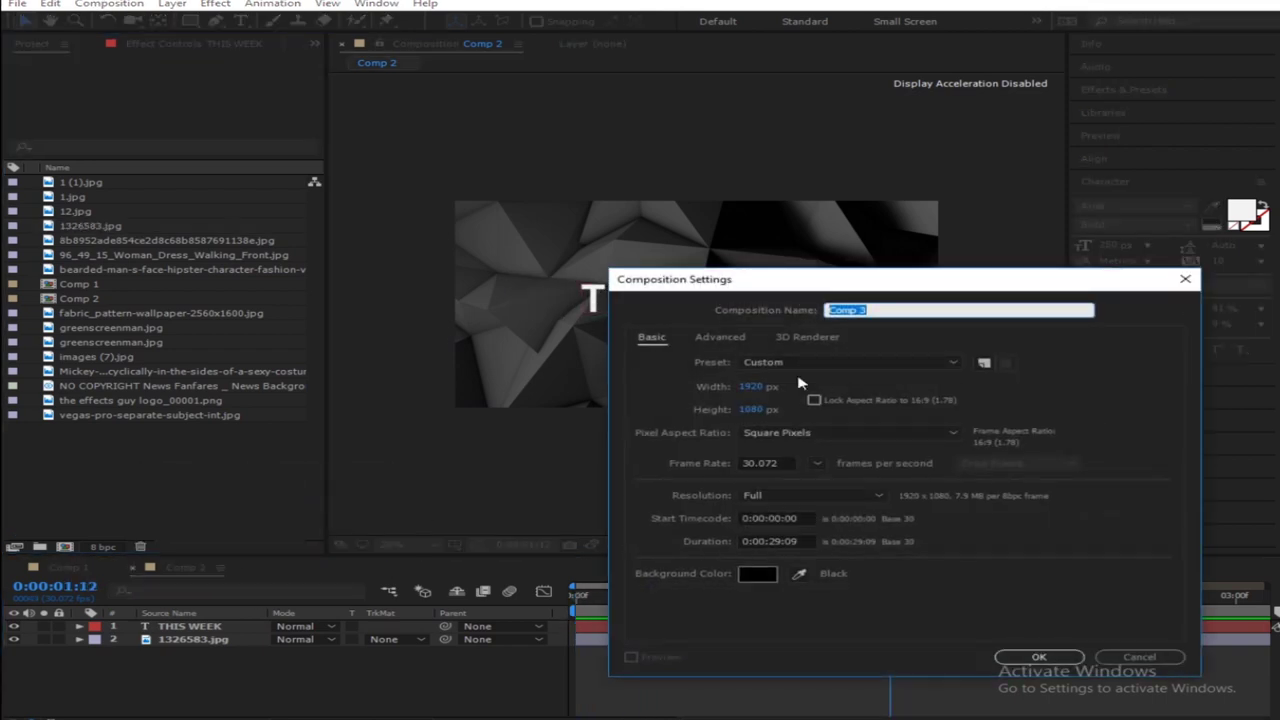
{"action": "left_click", "coordinate": [1045, 658]}
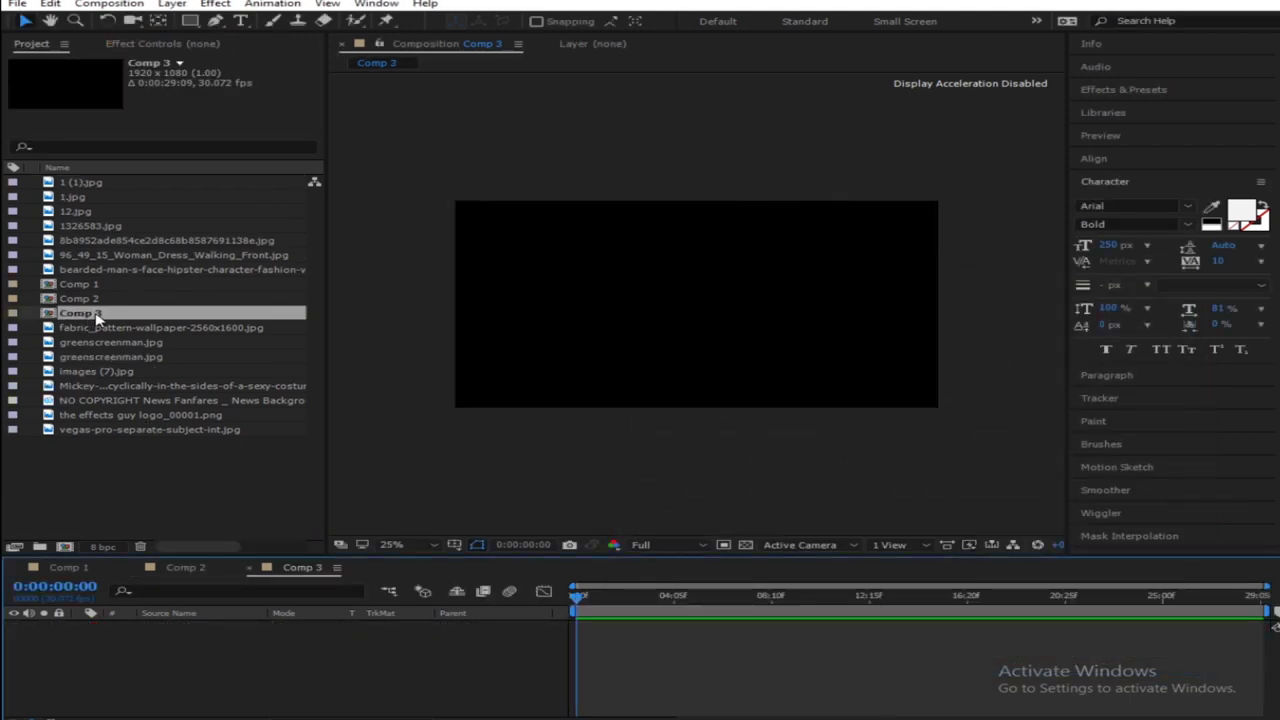
Begin renaming Comp 3, typing 's' as the first letter
{"action": "right_click", "coordinate": [97, 318]}
{"action": "left_click", "coordinate": [180, 559]}
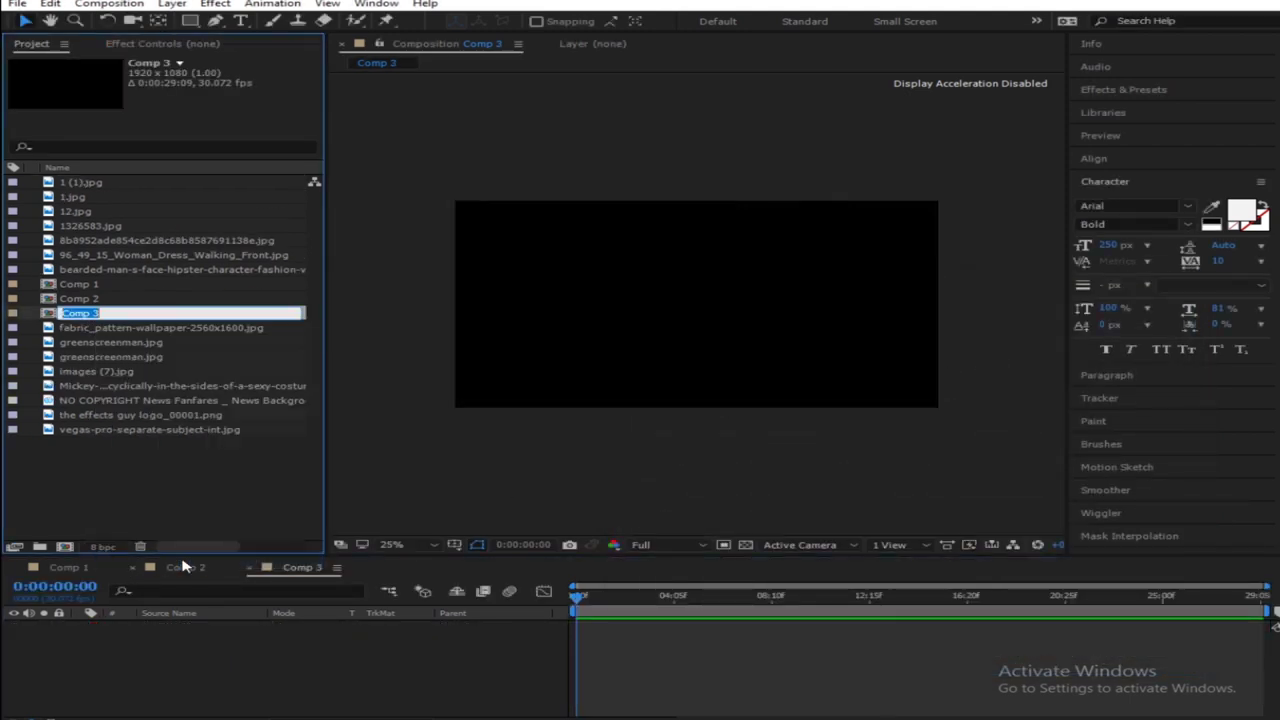
{"action": "type", "text": "slide"}
Commit the name 'slide' and add 1326583.jpg as its background layer
{"action": "left_click", "coordinate": [125, 495]}
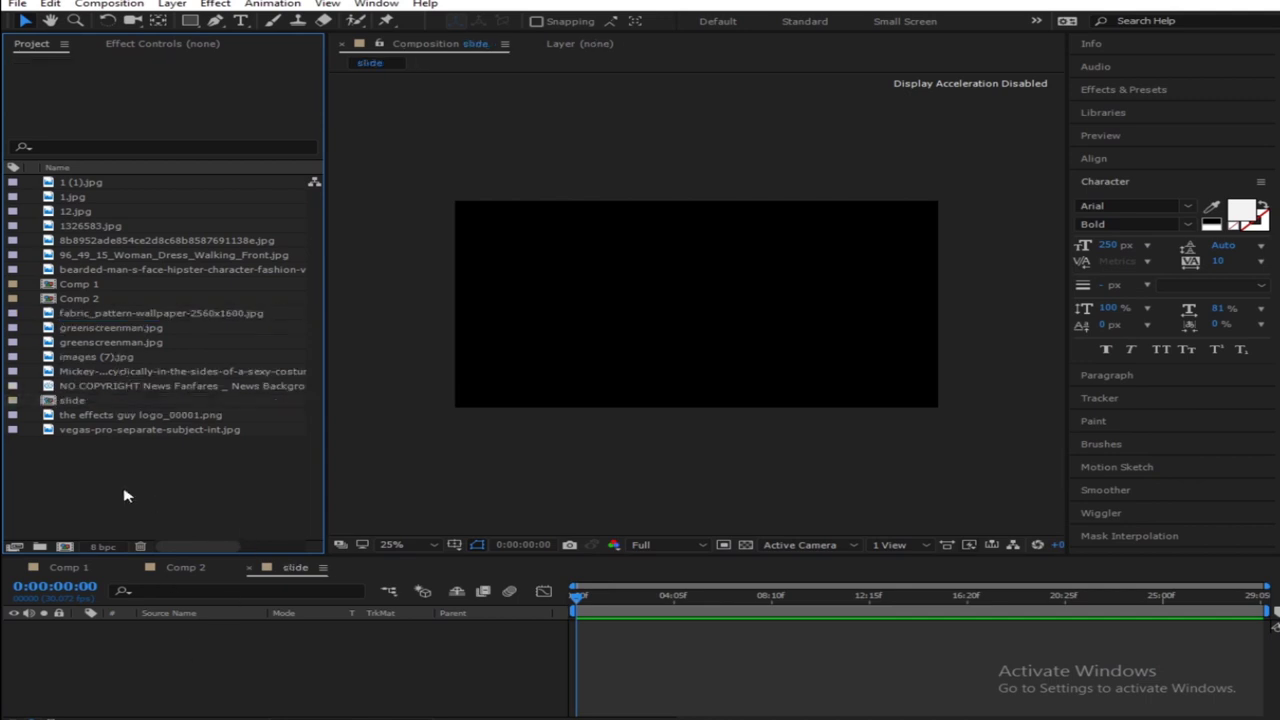
{"action": "left_click", "coordinate": [87, 402]}
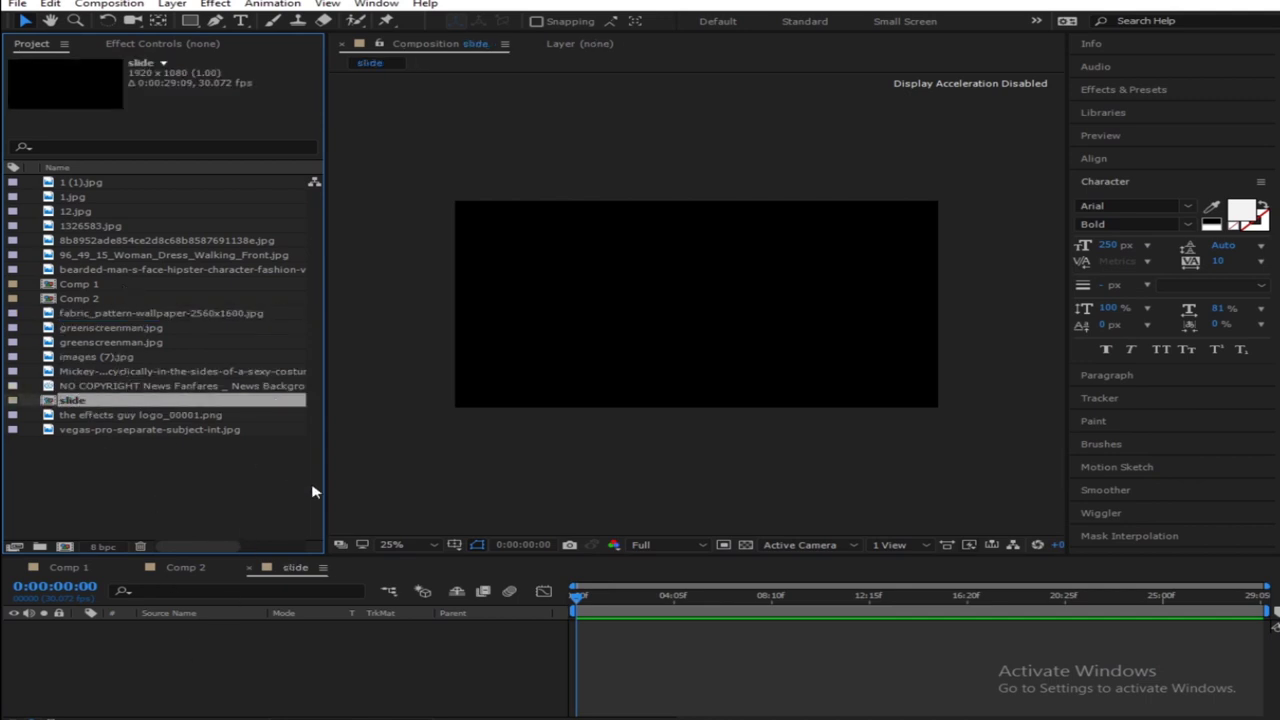
{"action": "left_click", "coordinate": [141, 243]}
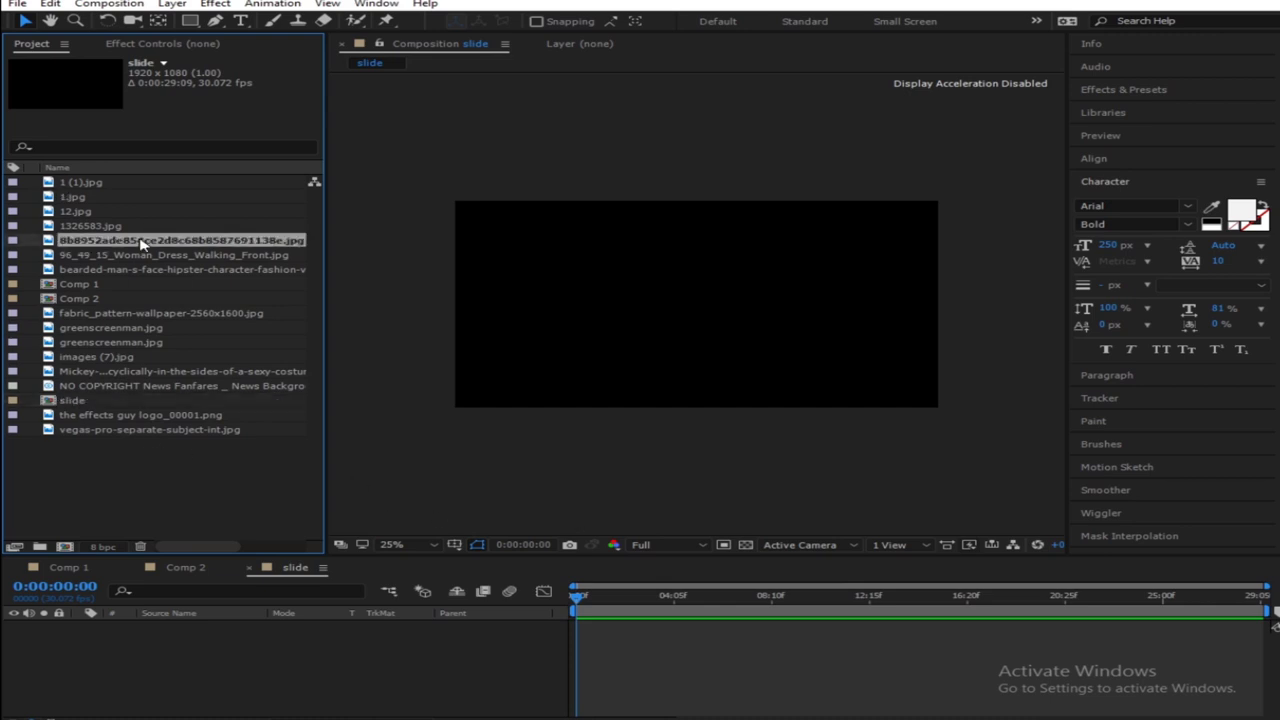
{"action": "left_click", "coordinate": [140, 256]}
{"action": "left_click", "coordinate": [140, 241]}
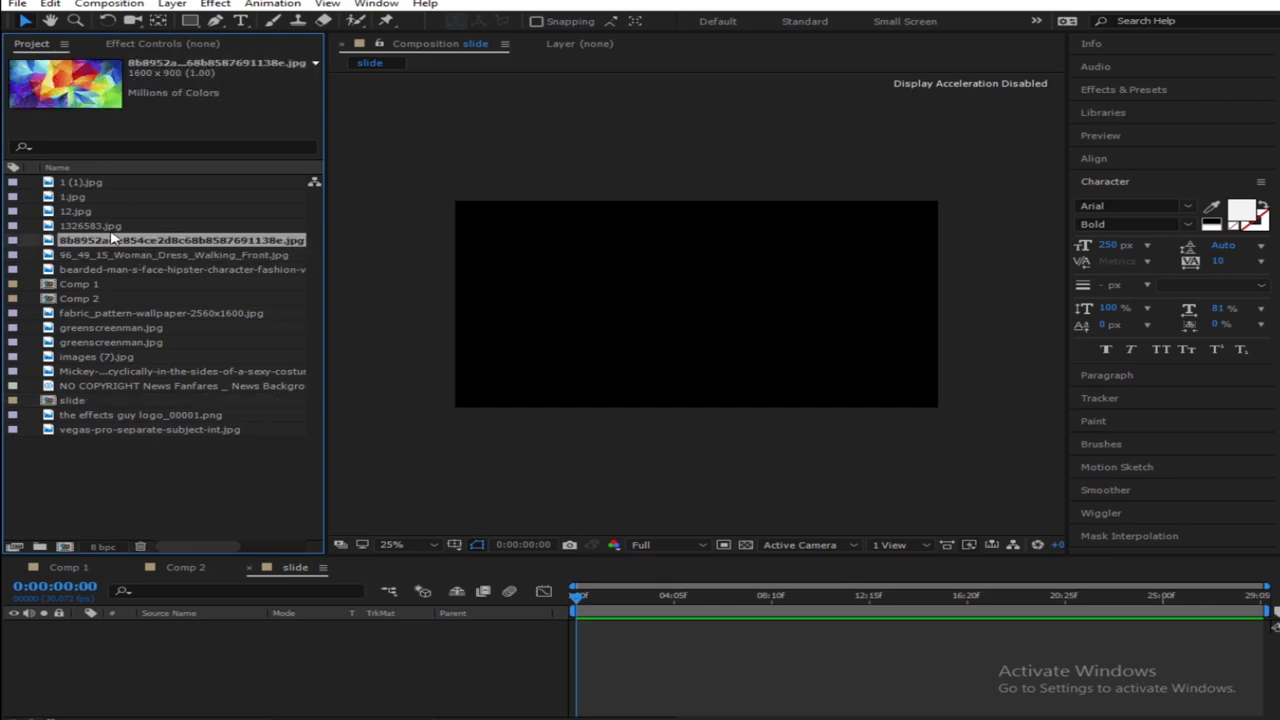
{"action": "left_click", "coordinate": [110, 228]}
{"action": "left_click", "coordinate": [108, 212]}
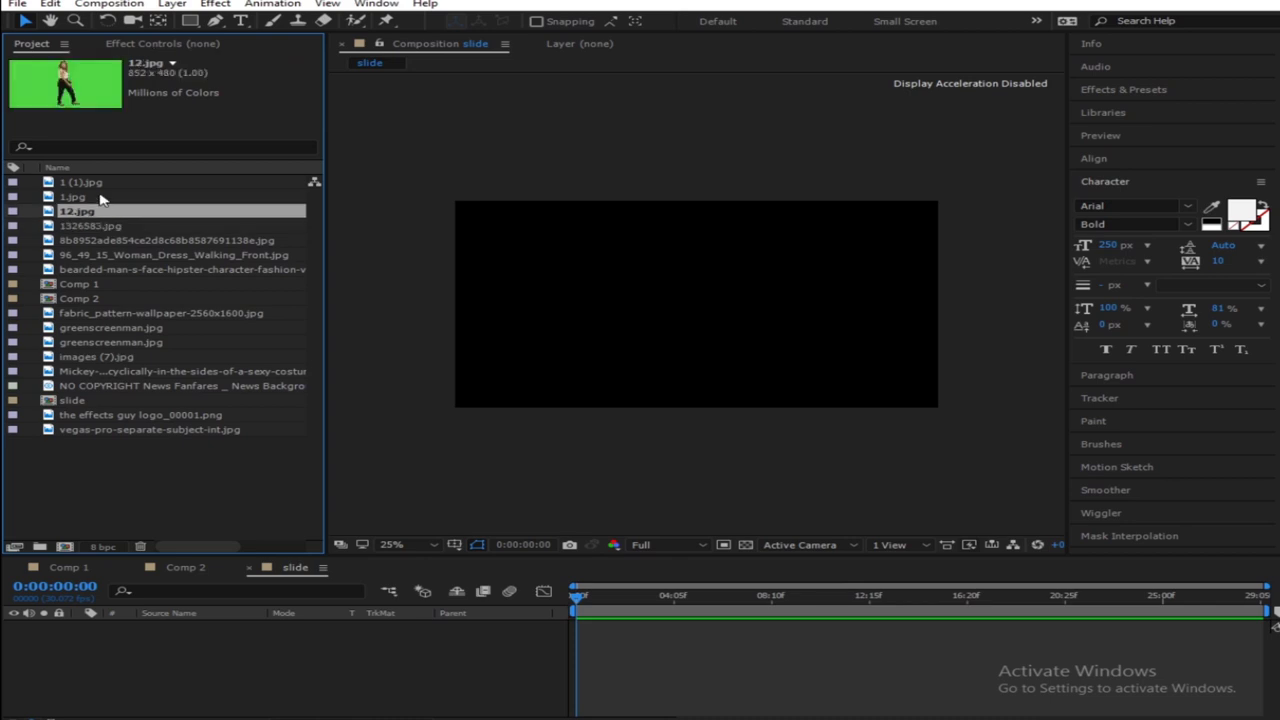
{"action": "left_click", "coordinate": [113, 227]}
{"action": "left_click_drag", "start_coordinate": [117, 228], "coordinate": [255, 661]}
{"action": "left_click", "coordinate": [325, 658]}
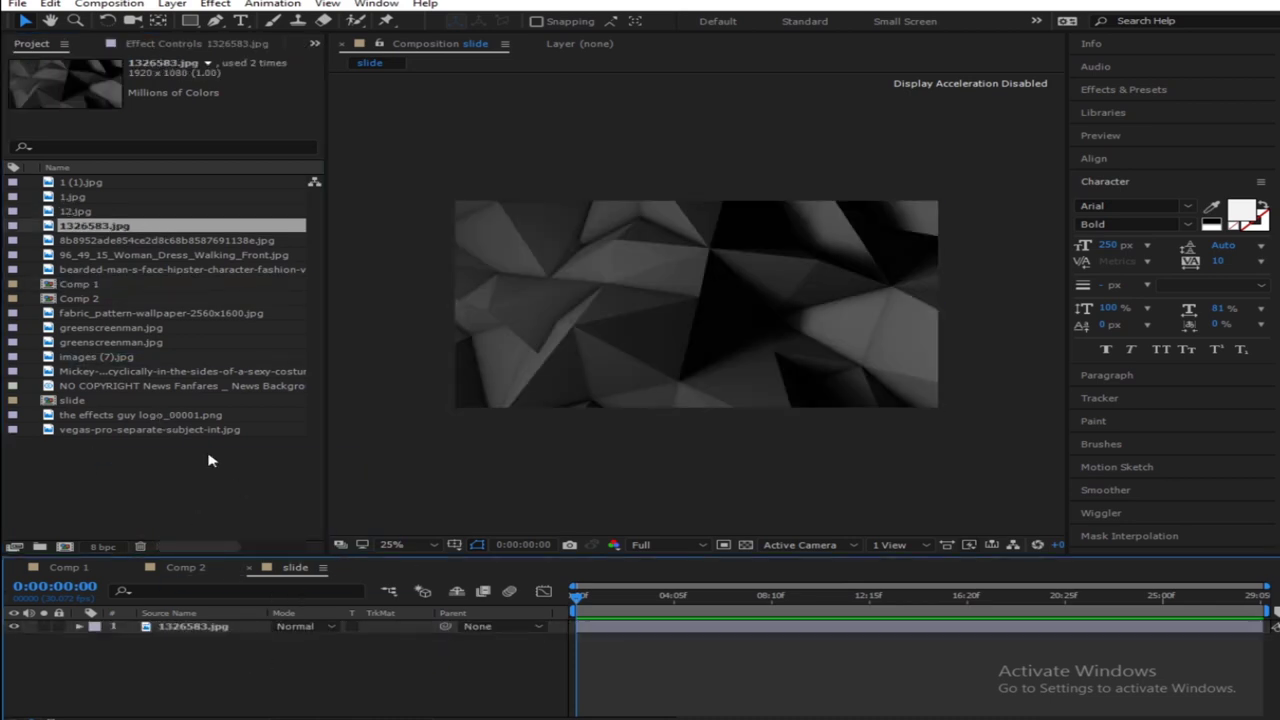
Look through the project images and pick the 1.jpg green-screen image
{"action": "left_click", "coordinate": [160, 432]}
{"action": "left_click", "coordinate": [157, 416]}
{"action": "left_click", "coordinate": [143, 386]}
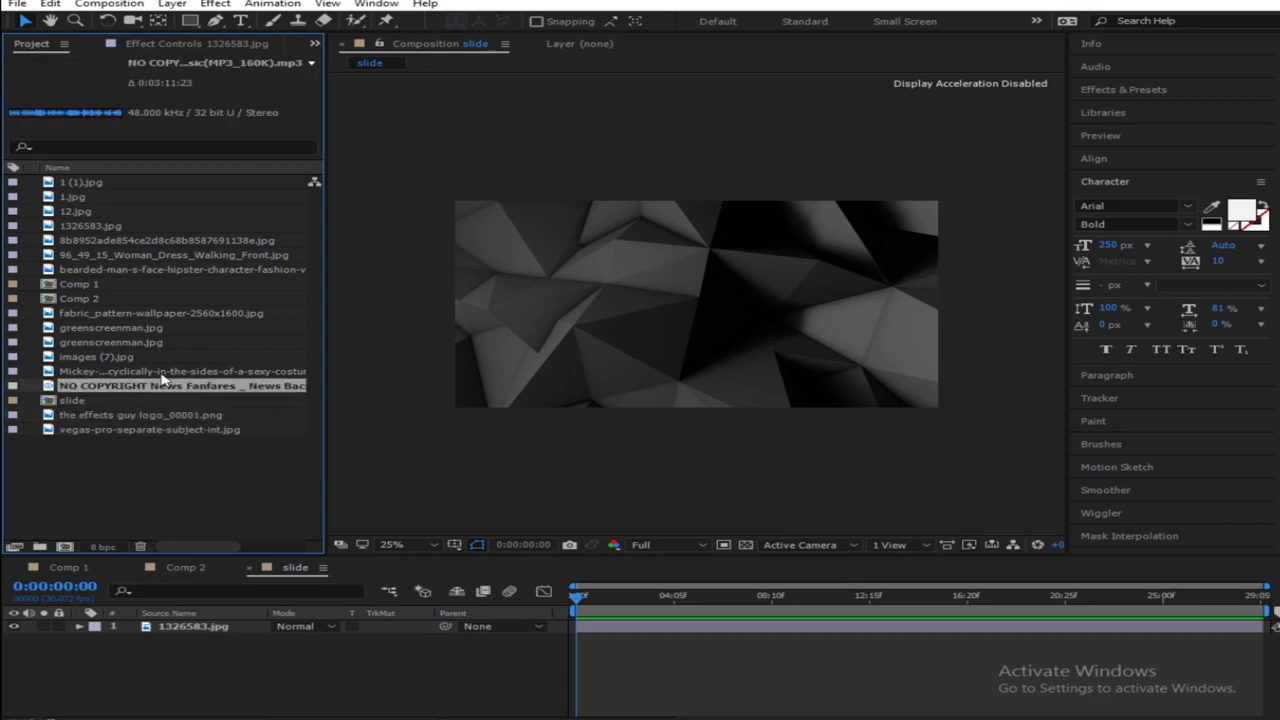
{"action": "left_click", "coordinate": [142, 371]}
{"action": "left_click", "coordinate": [140, 356]}
{"action": "left_click", "coordinate": [145, 343]}
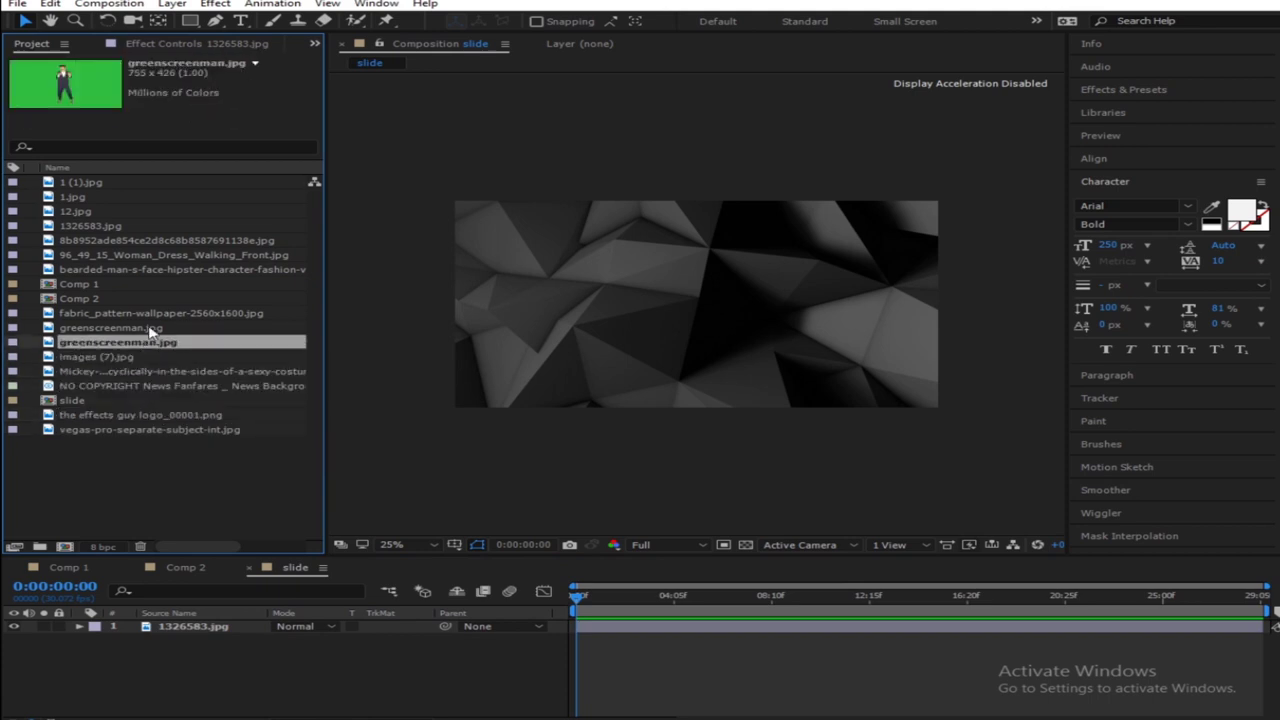
{"action": "left_click", "coordinate": [147, 328]}
{"action": "left_click", "coordinate": [150, 312]}
{"action": "left_click", "coordinate": [145, 270]}
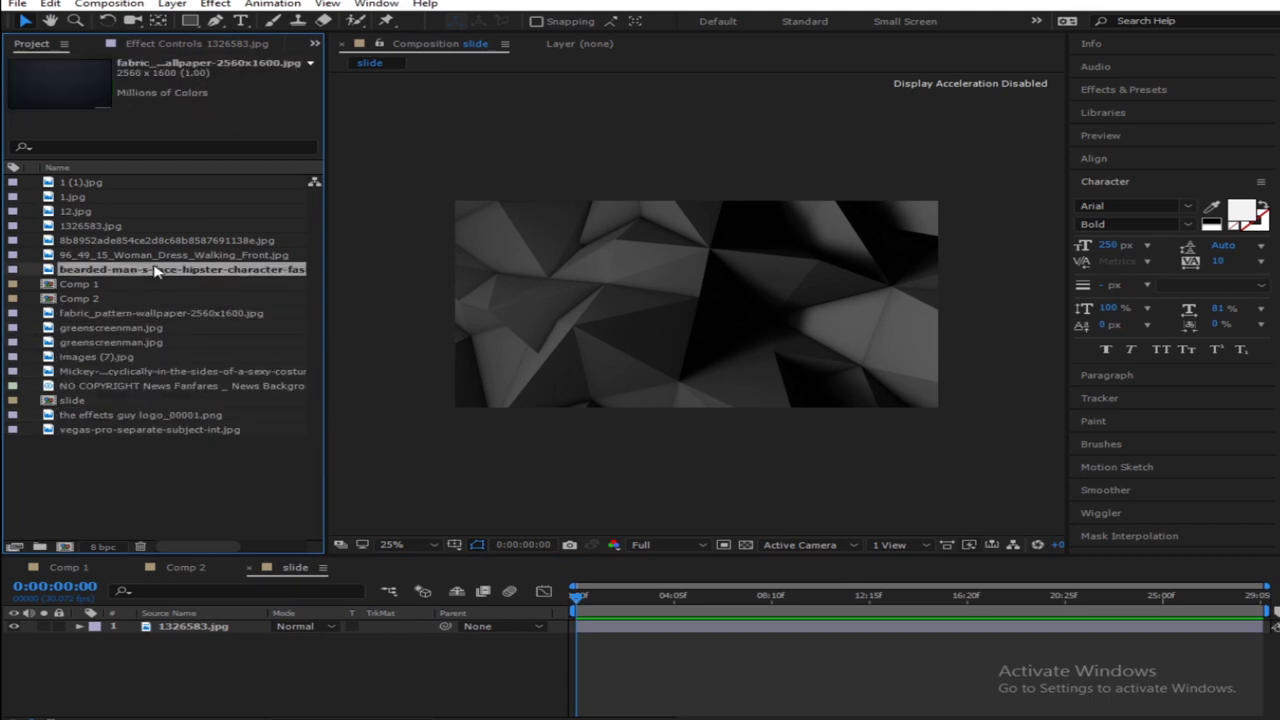
{"action": "left_click", "coordinate": [170, 256]}
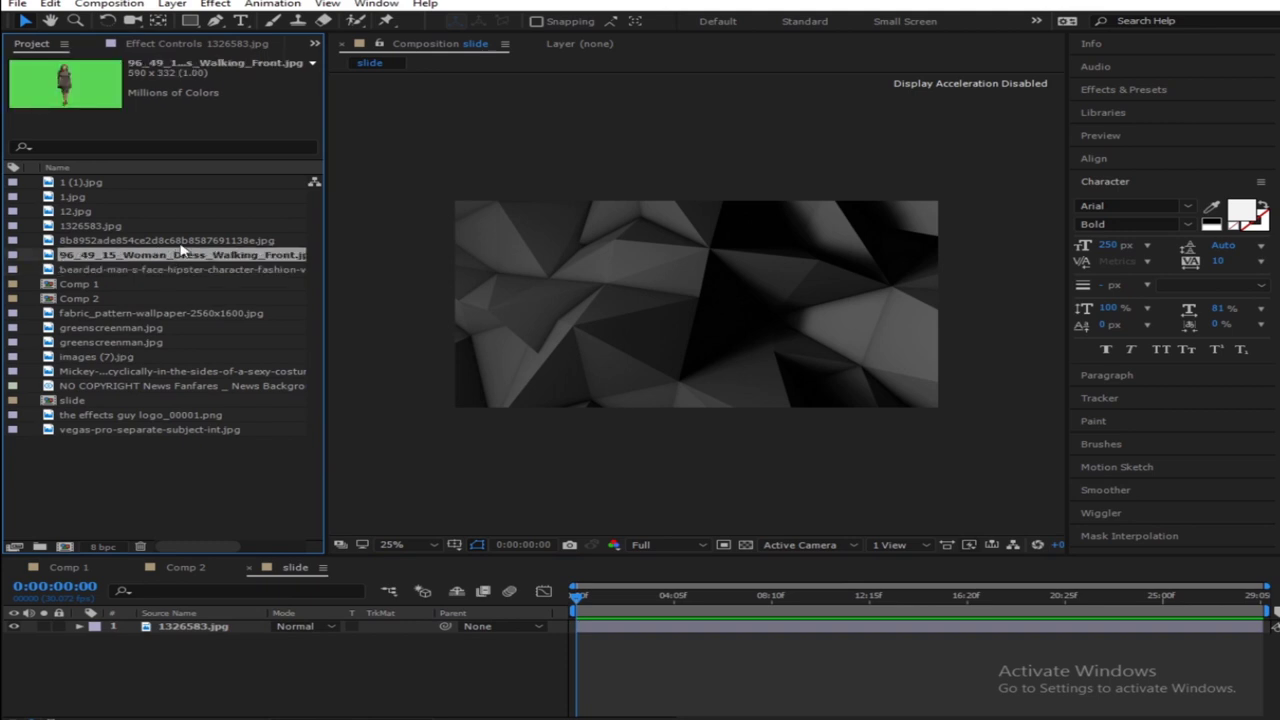
{"action": "left_click", "coordinate": [182, 242]}
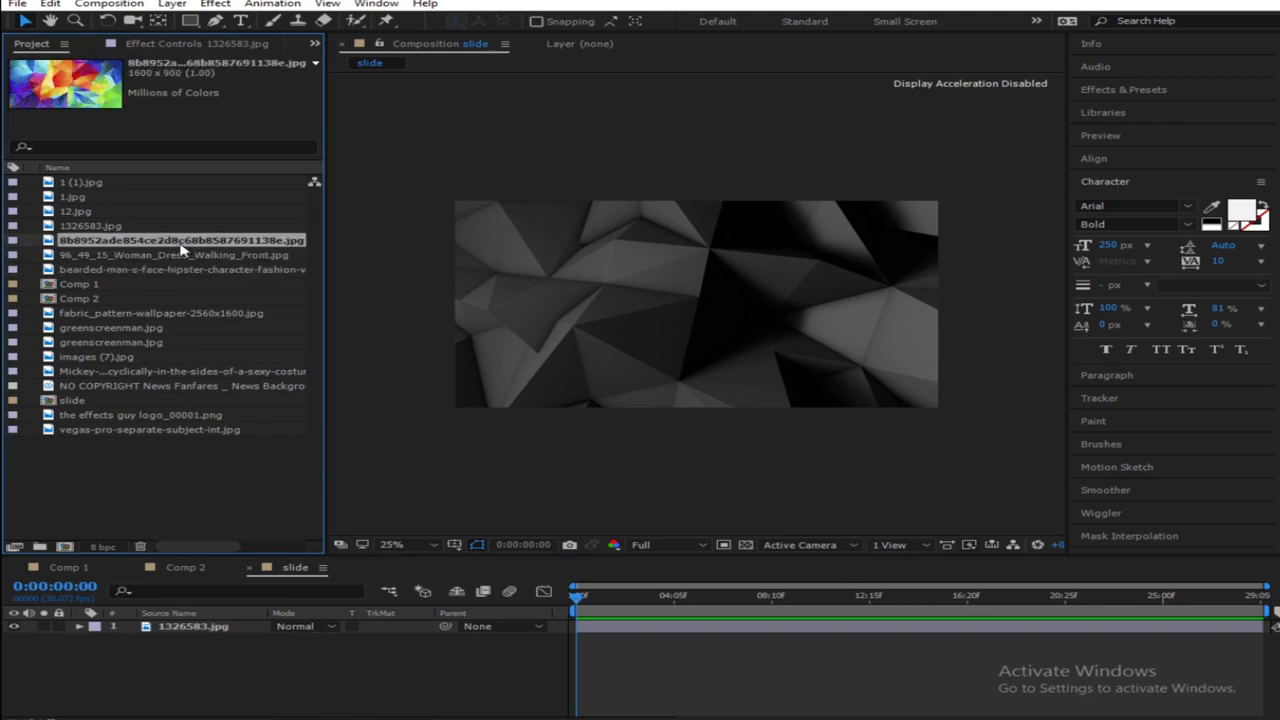
{"action": "left_click", "coordinate": [118, 228]}
{"action": "left_click", "coordinate": [78, 211]}
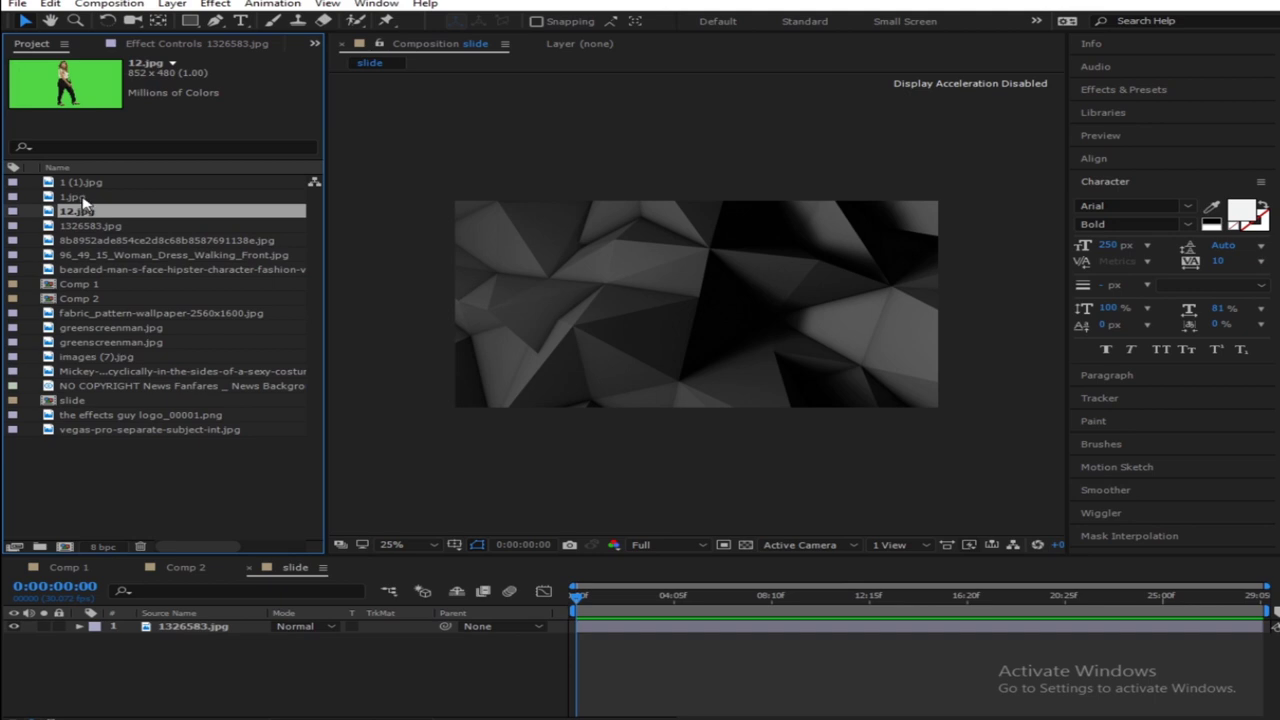
{"action": "left_click", "coordinate": [86, 197]}
{"action": "left_click", "coordinate": [88, 184]}
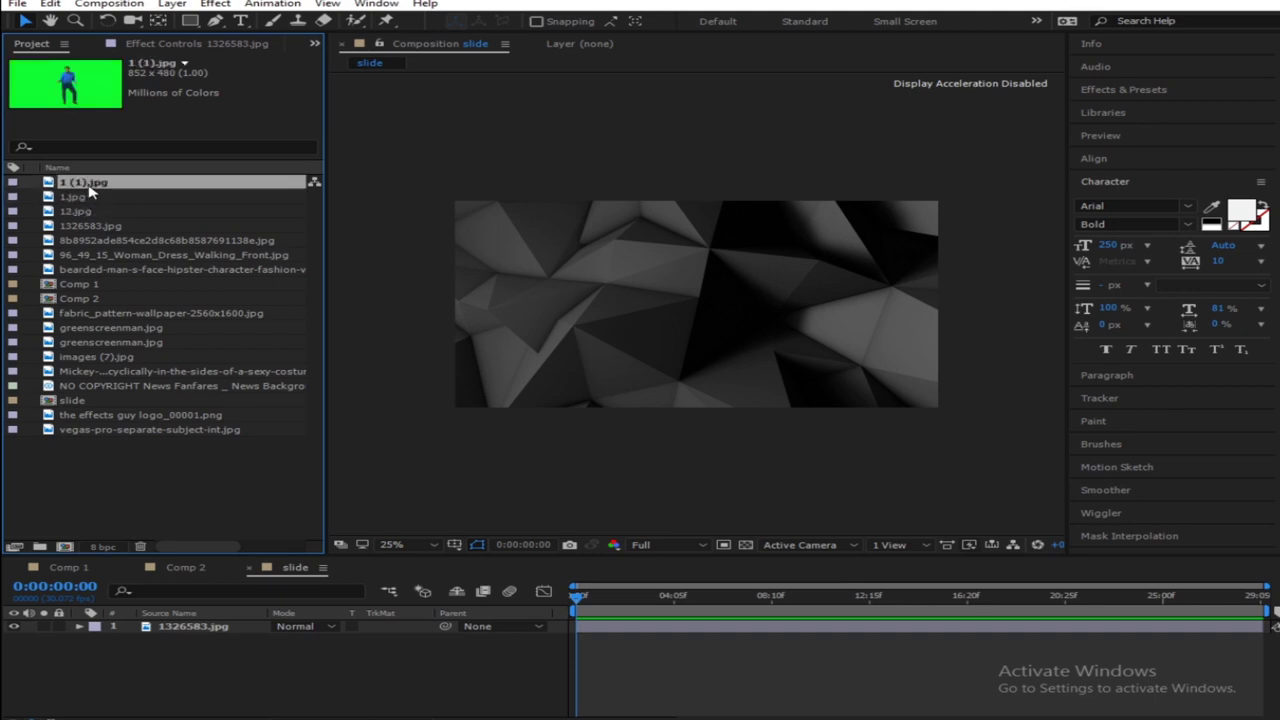
{"action": "left_click", "coordinate": [84, 198]}
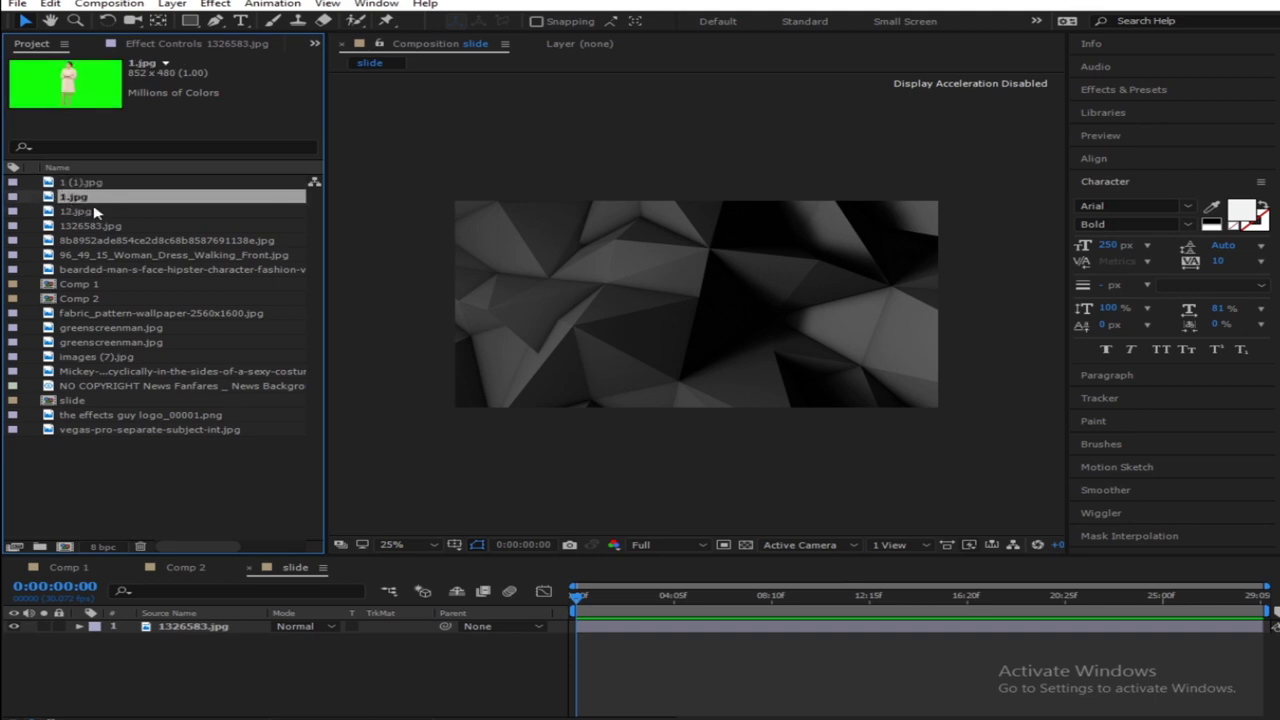
Add 1.jpg as a layer above the background in the slide comp
{"action": "left_click", "coordinate": [100, 212]}
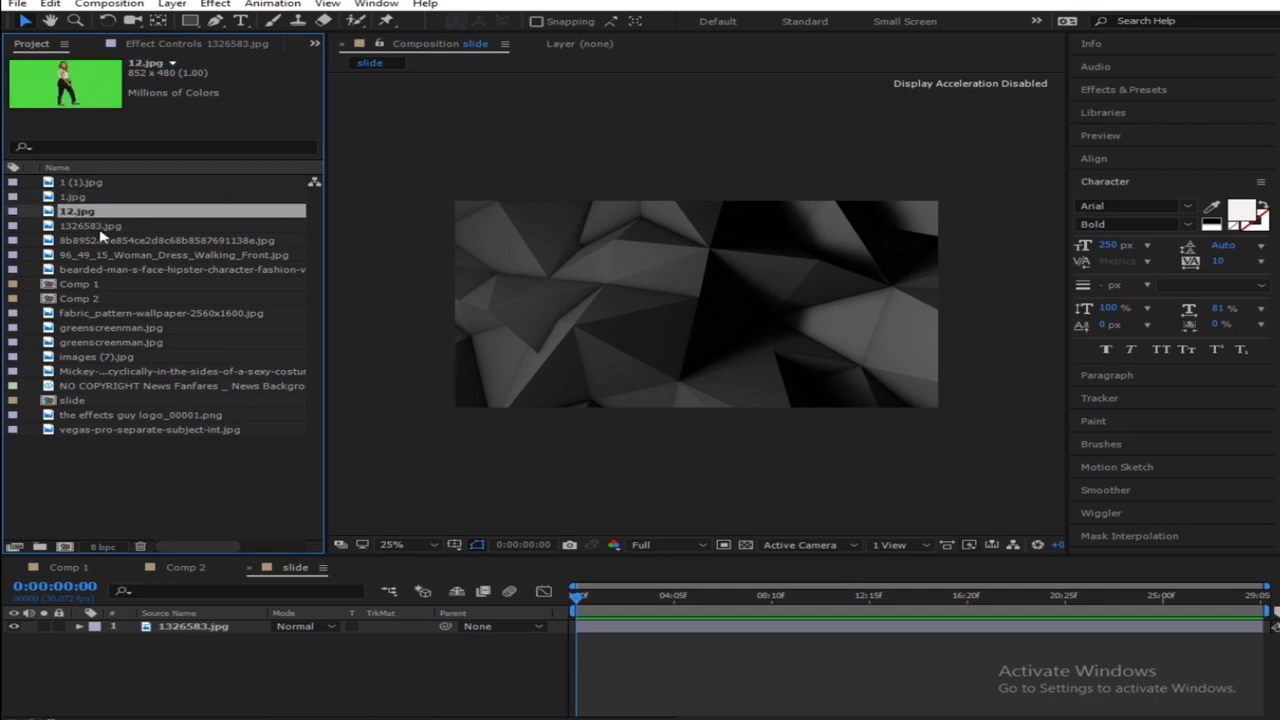
{"action": "left_click", "coordinate": [96, 226]}
{"action": "left_click", "coordinate": [113, 216]}
{"action": "left_click", "coordinate": [92, 199]}
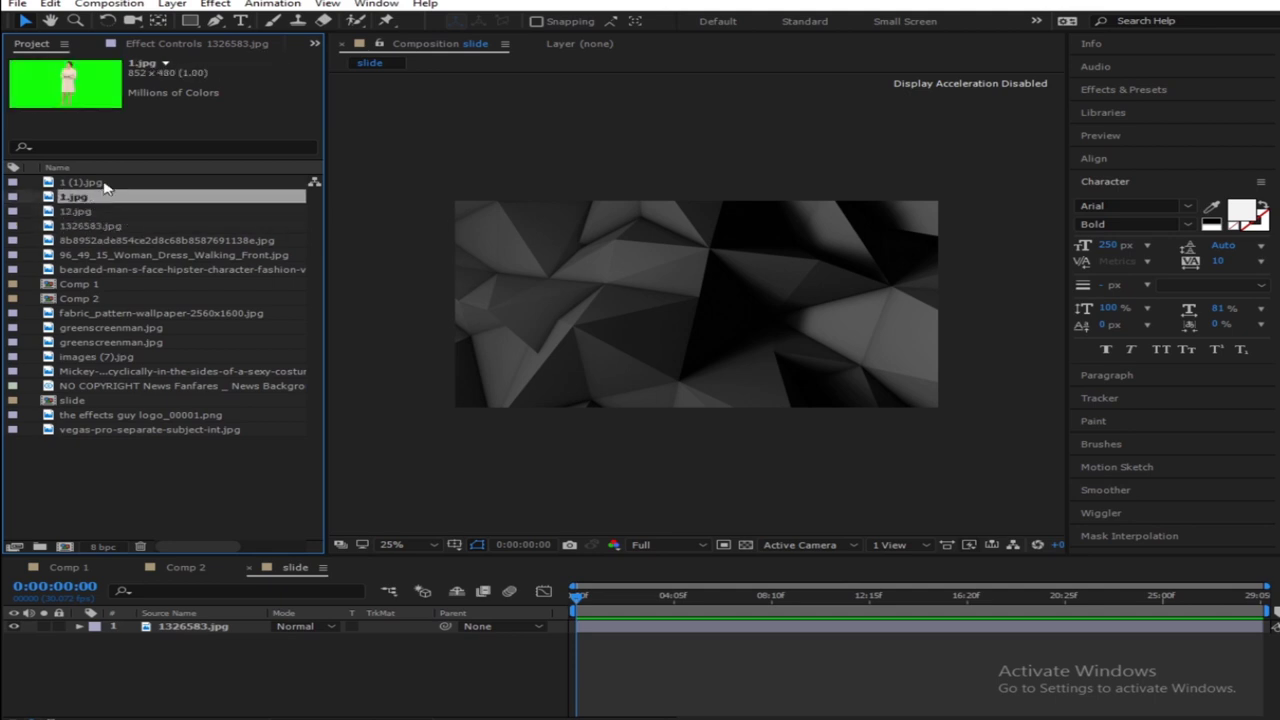
{"action": "left_click_drag", "start_coordinate": [90, 203], "coordinate": [225, 632]}
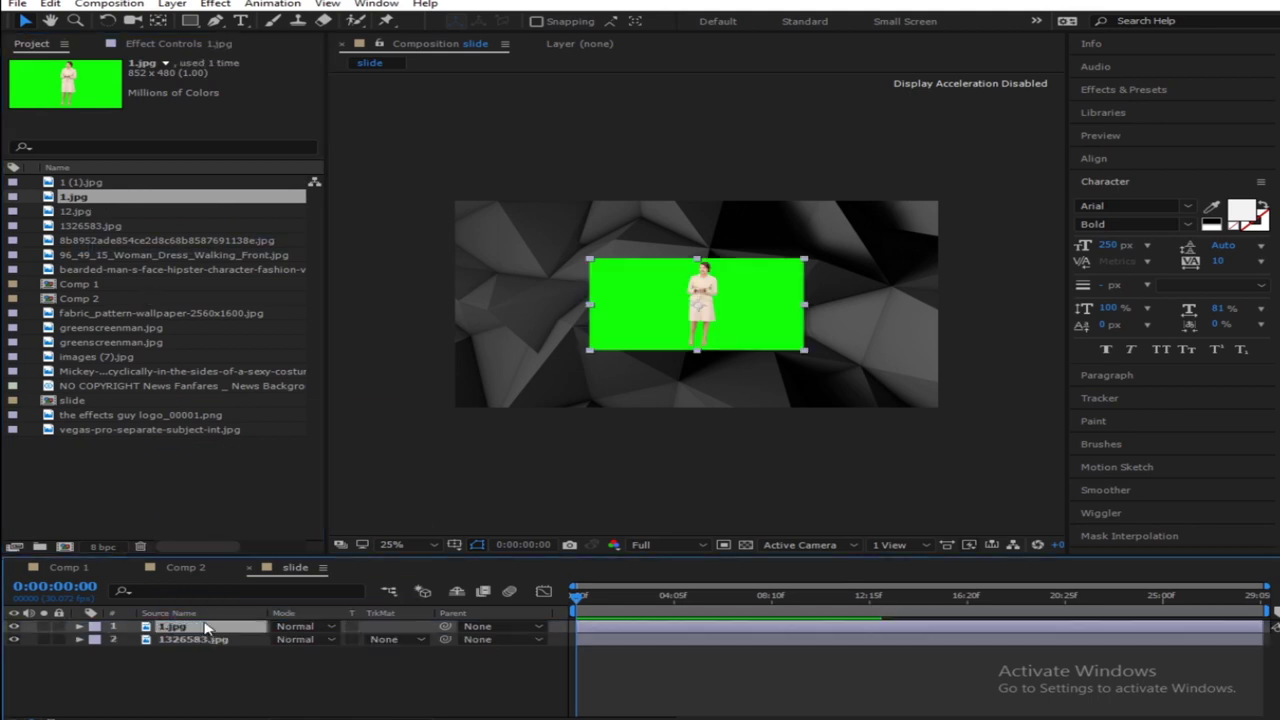
Scale the 1.jpg woman to 189% and move her toward the left of the frame
{"action": "scroll", "coordinate": [696, 305], "scroll_direction": "up", "scroll_amount": 2}
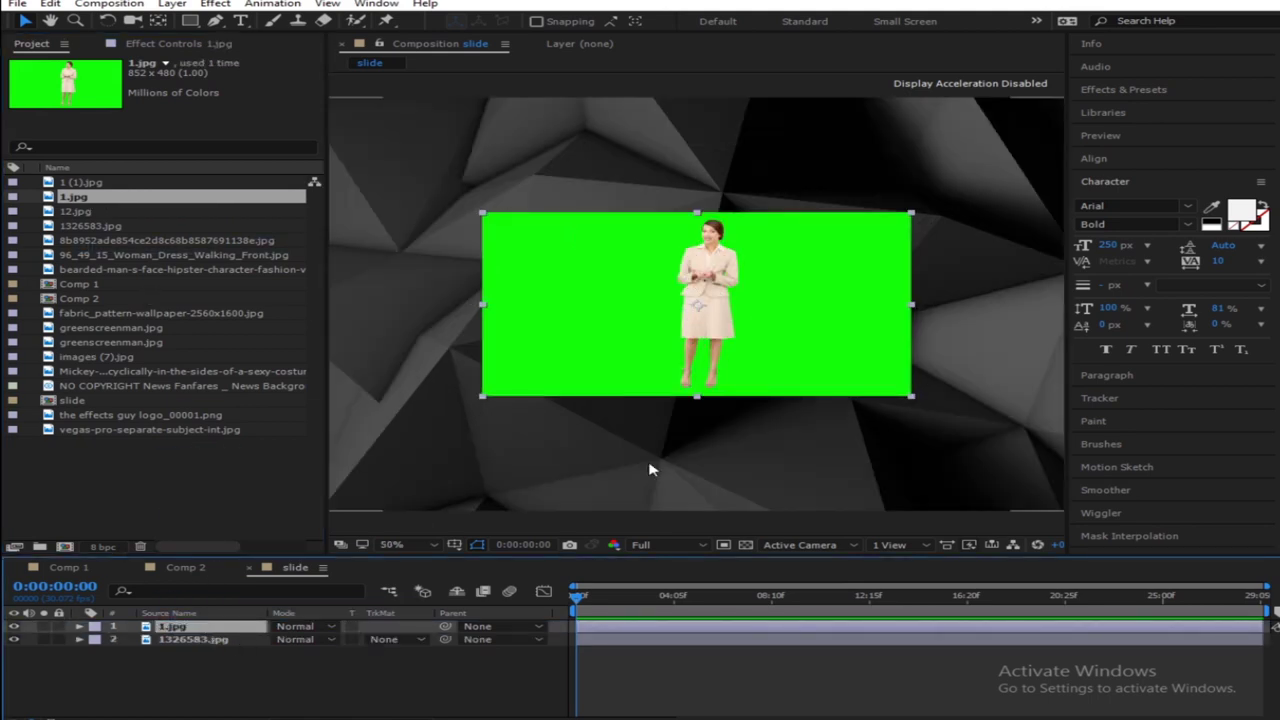
{"action": "key", "text": "s"}
{"action": "left_click_drag", "start_coordinate": [342, 640], "coordinate": [394, 636]}
{"action": "scroll", "coordinate": [674, 320], "scroll_direction": "down", "scroll_amount": 2}
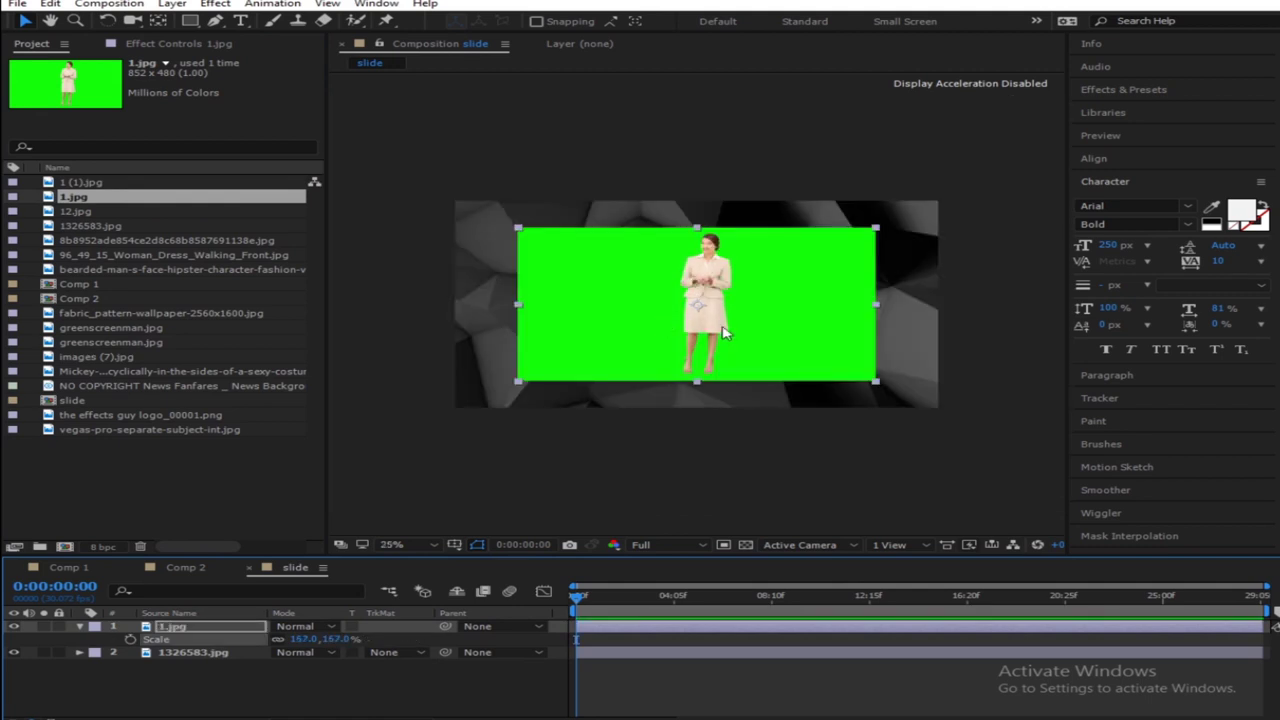
{"action": "left_click_drag", "start_coordinate": [690, 316], "coordinate": [545, 352]}
{"action": "left_click_drag", "start_coordinate": [342, 639], "coordinate": [378, 639]}
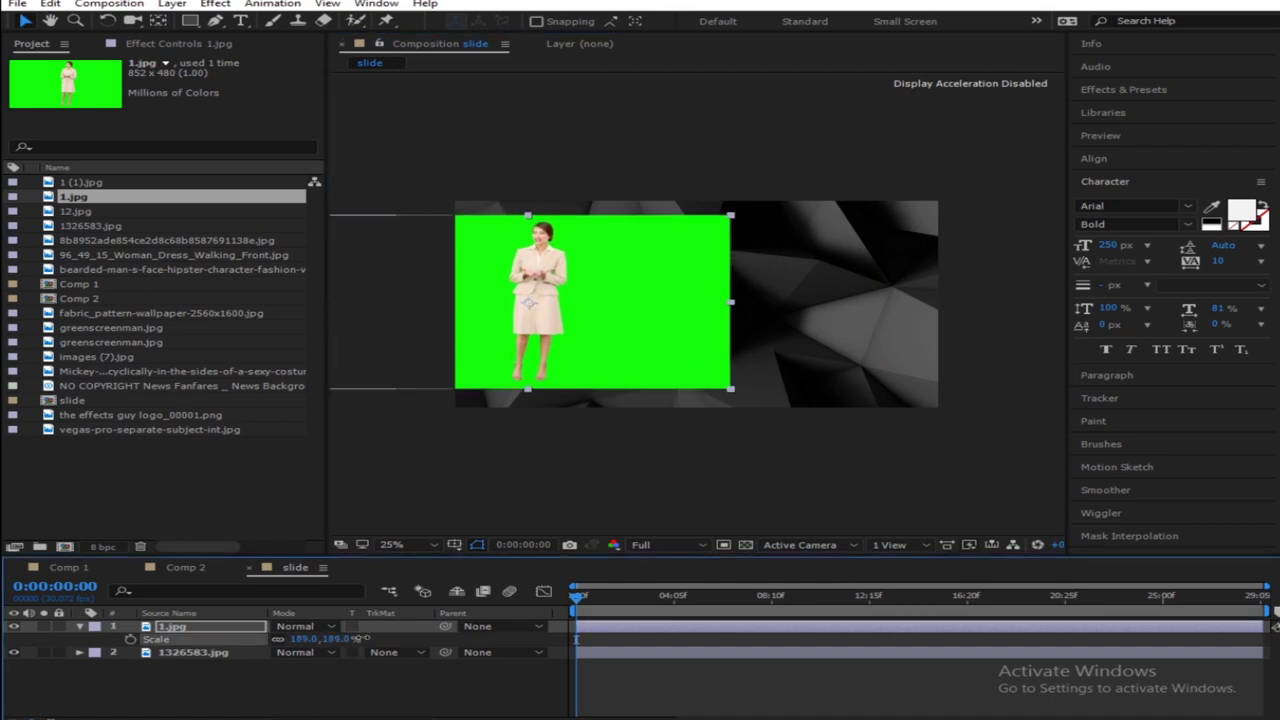
{"action": "left_click_drag", "start_coordinate": [561, 283], "coordinate": [561, 276]}
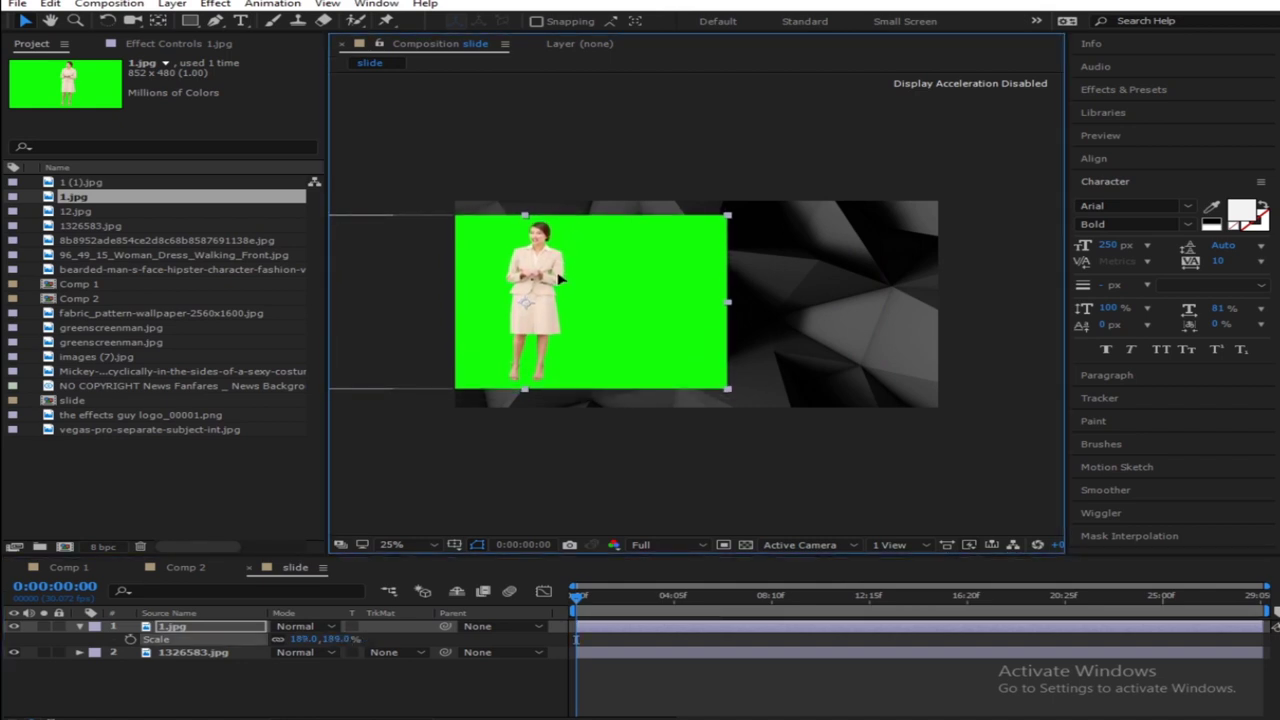
Apply Keylight to 1.jpg and sample the green as its Screen Colour
{"action": "left_click", "coordinate": [1137, 91]}
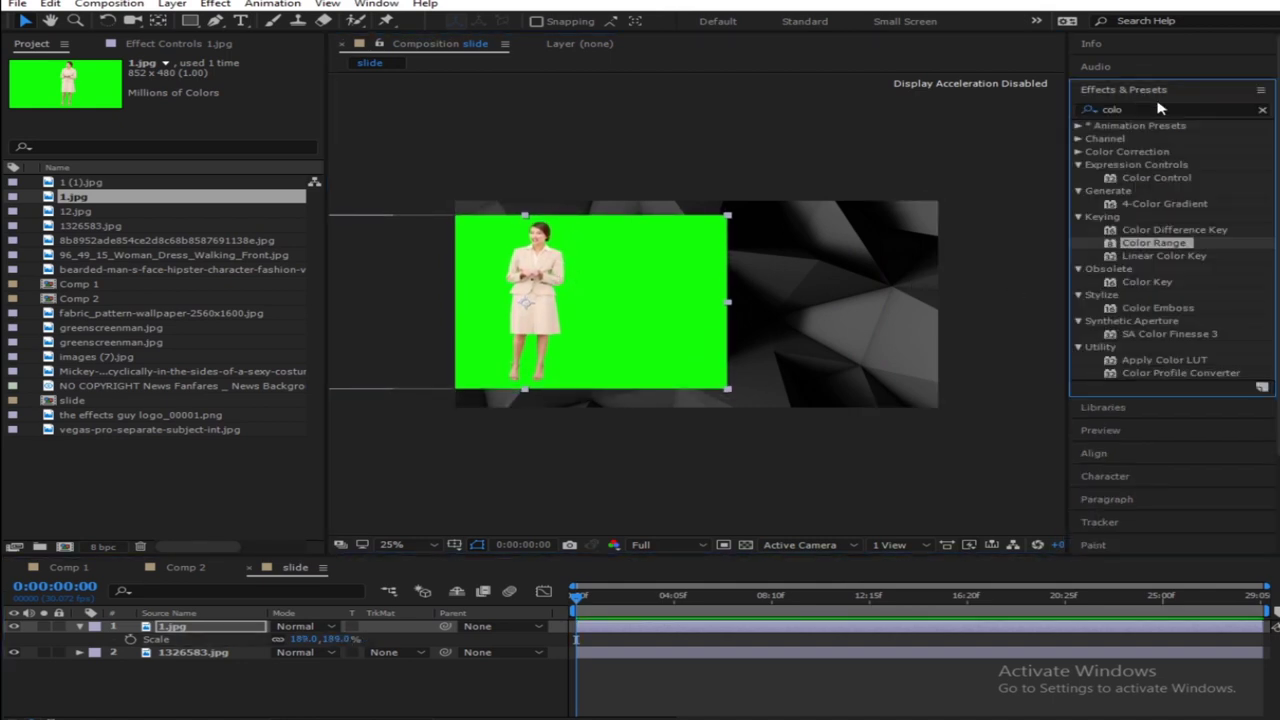
{"action": "left_click", "coordinate": [1150, 104]}
{"action": "type", "text": "keyl"}
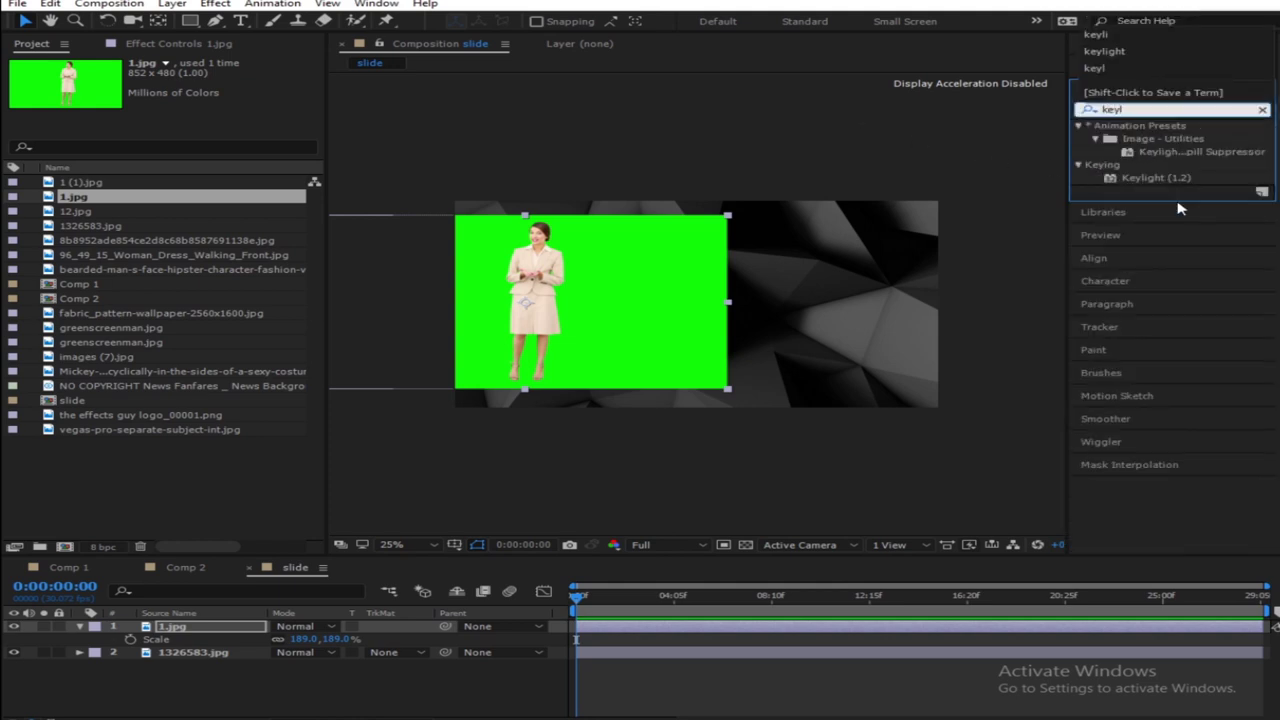
{"action": "double_click", "coordinate": [1156, 177]}
{"action": "left_click", "coordinate": [220, 173]}
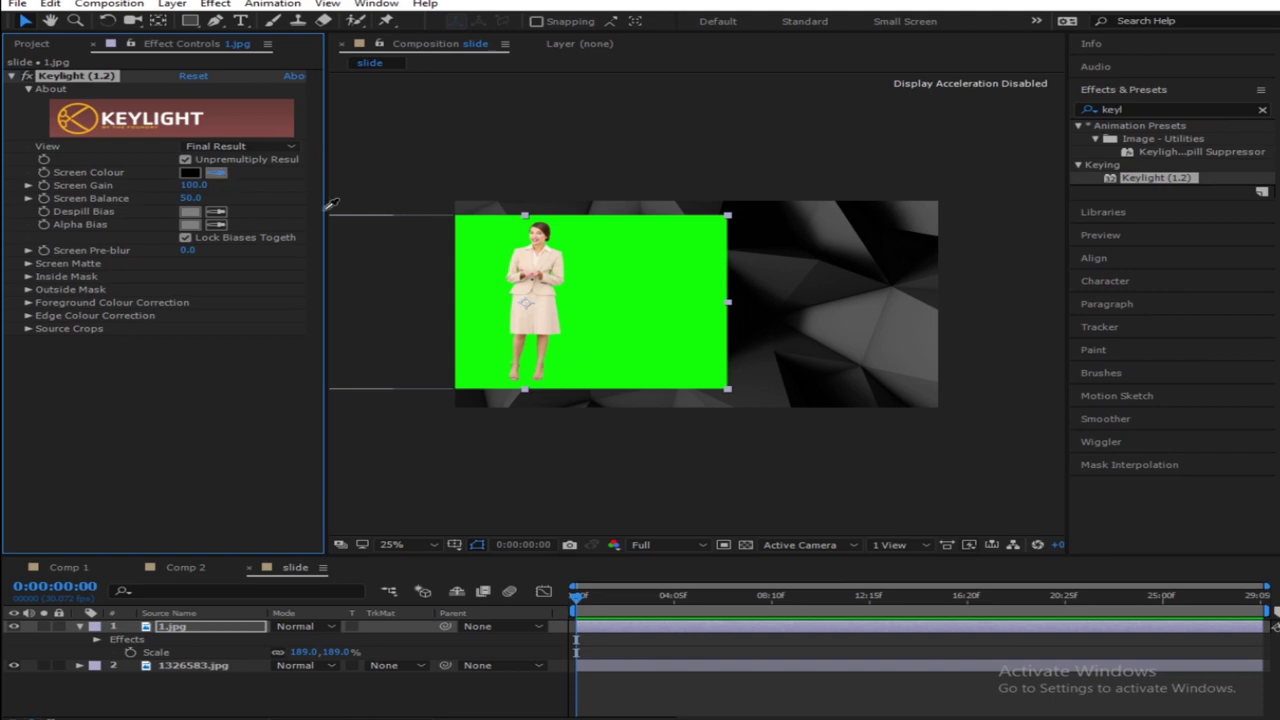
{"action": "left_click", "coordinate": [658, 298]}
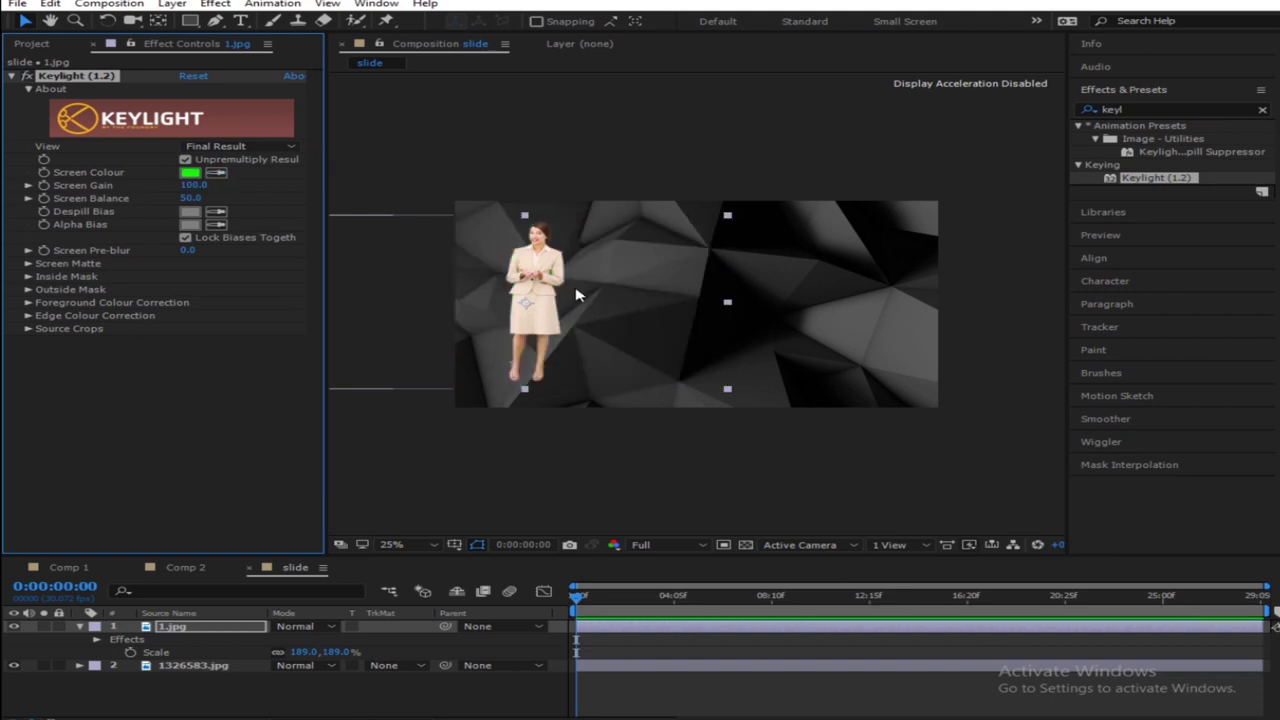
{"action": "left_click", "coordinate": [275, 702]}
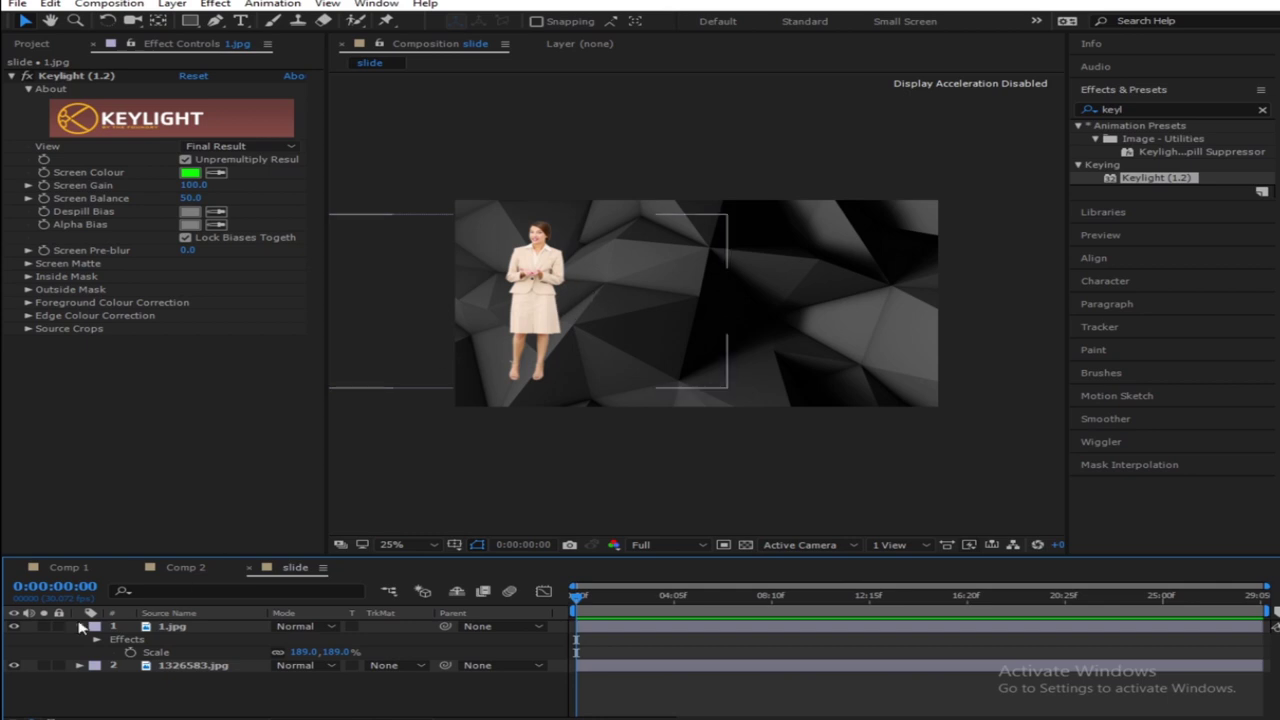
Create a new solid layer coloured deep magenta #BC028A
{"action": "left_click", "coordinate": [81, 627]}
{"action": "right_click", "coordinate": [190, 690]}
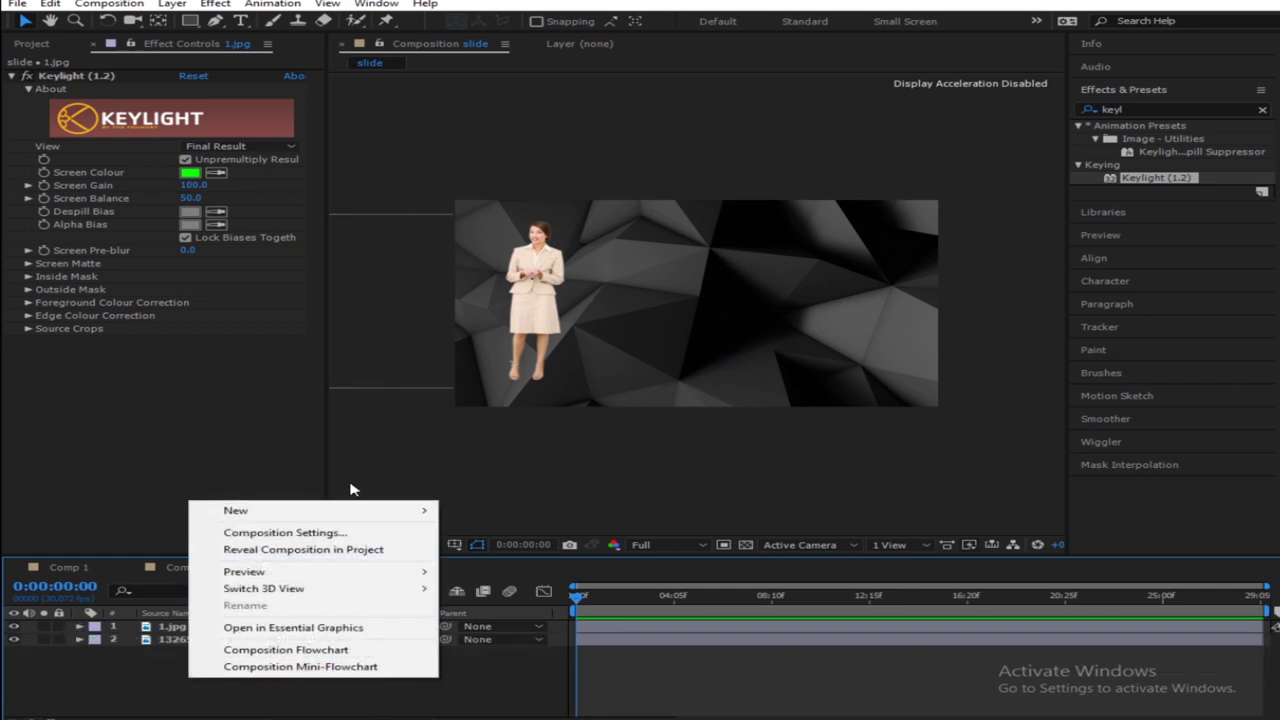
{"action": "mouse_move", "coordinate": [370, 514]}
{"action": "left_click", "coordinate": [485, 549]}
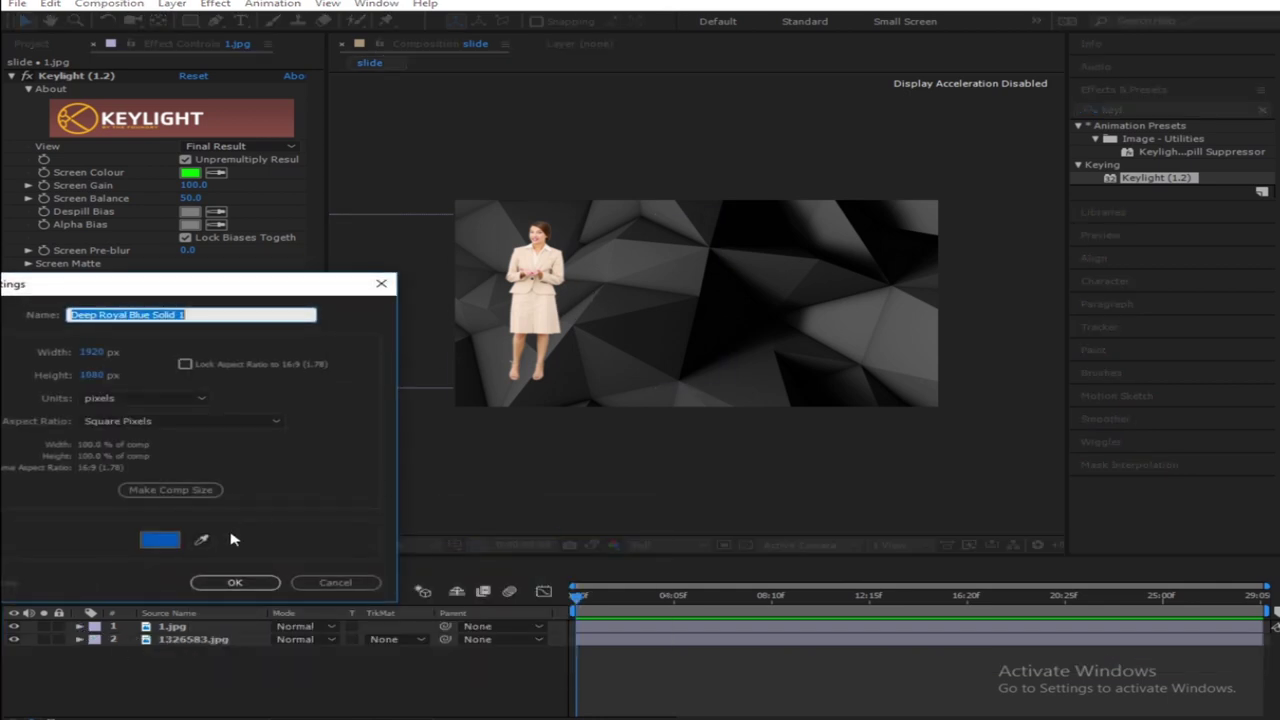
{"action": "left_click", "coordinate": [160, 540]}
{"action": "left_click", "coordinate": [579, 541]}
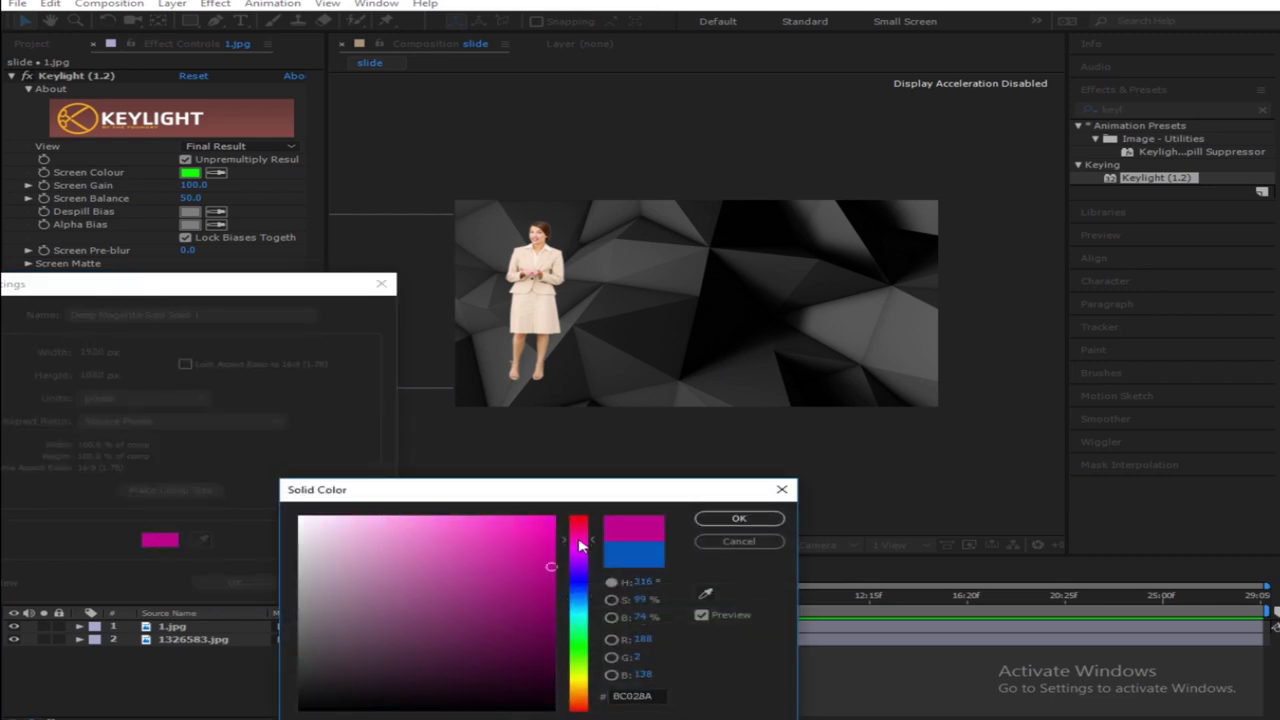
{"action": "left_click", "coordinate": [738, 518]}
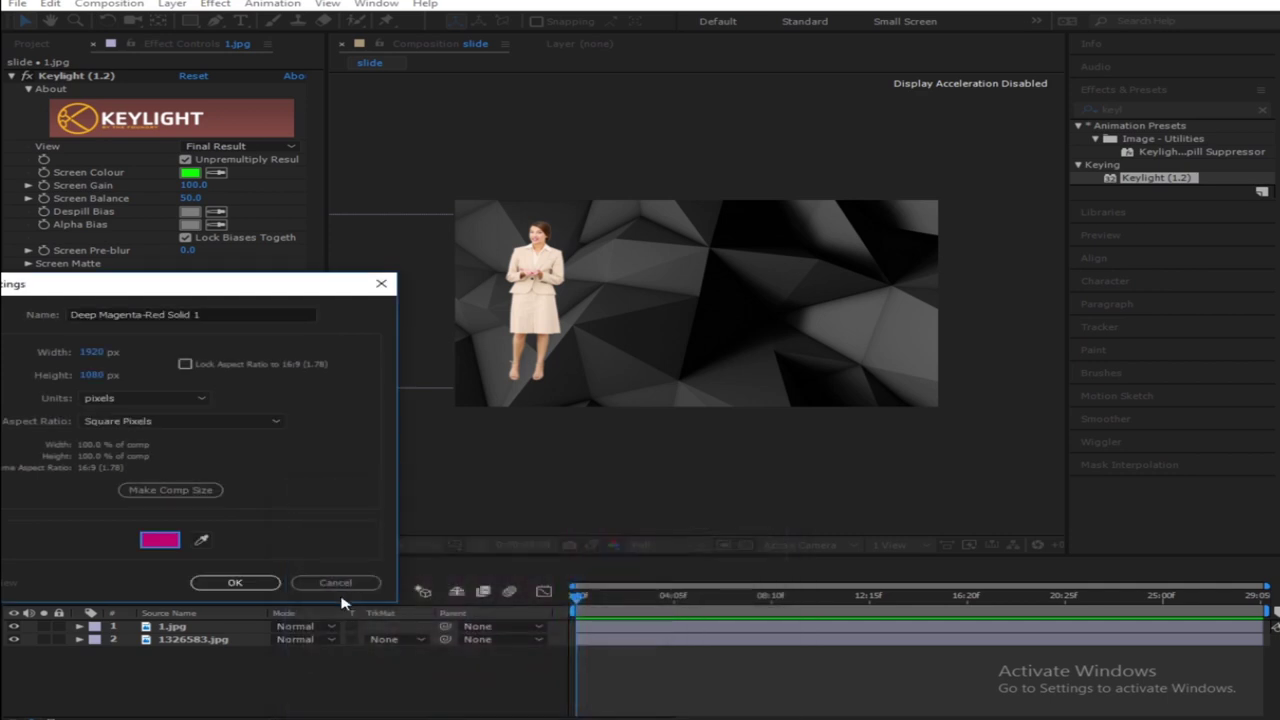
{"action": "left_click", "coordinate": [234, 583]}
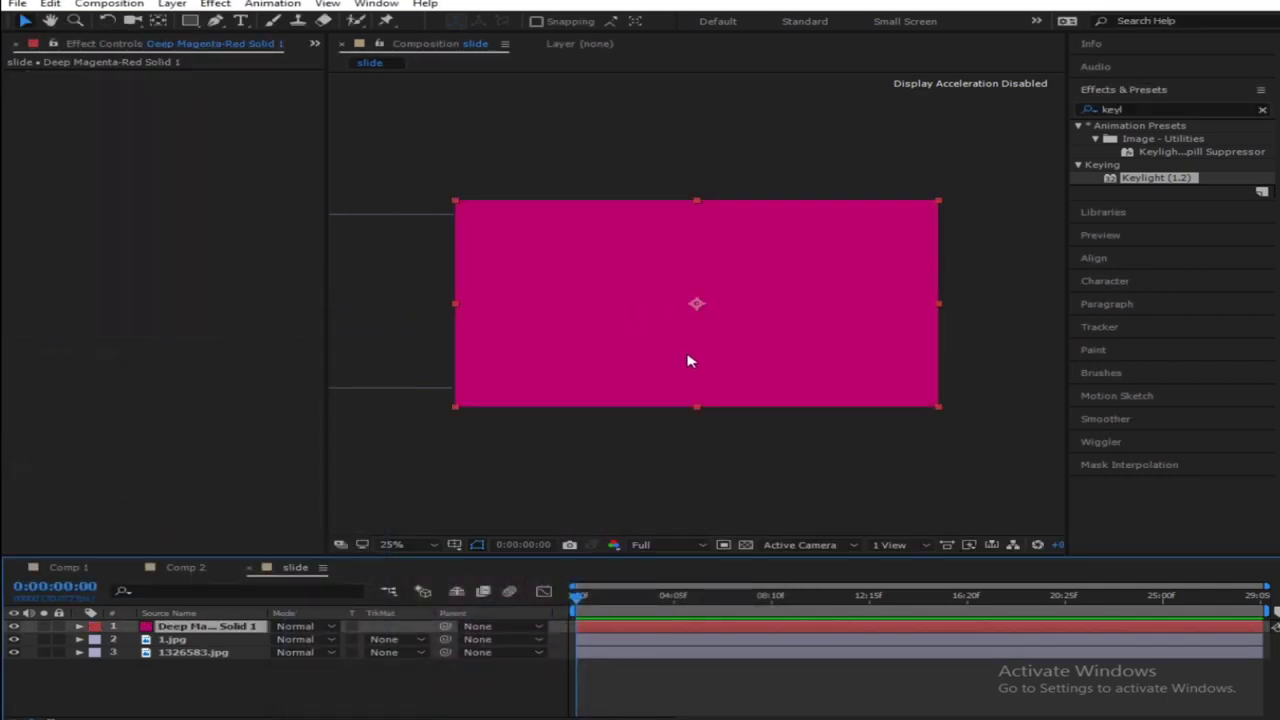
Raise the magenta solid in the frame and place it beneath the 1.jpg woman layer
{"action": "left_click_drag", "start_coordinate": [688, 361], "coordinate": [697, 292]}
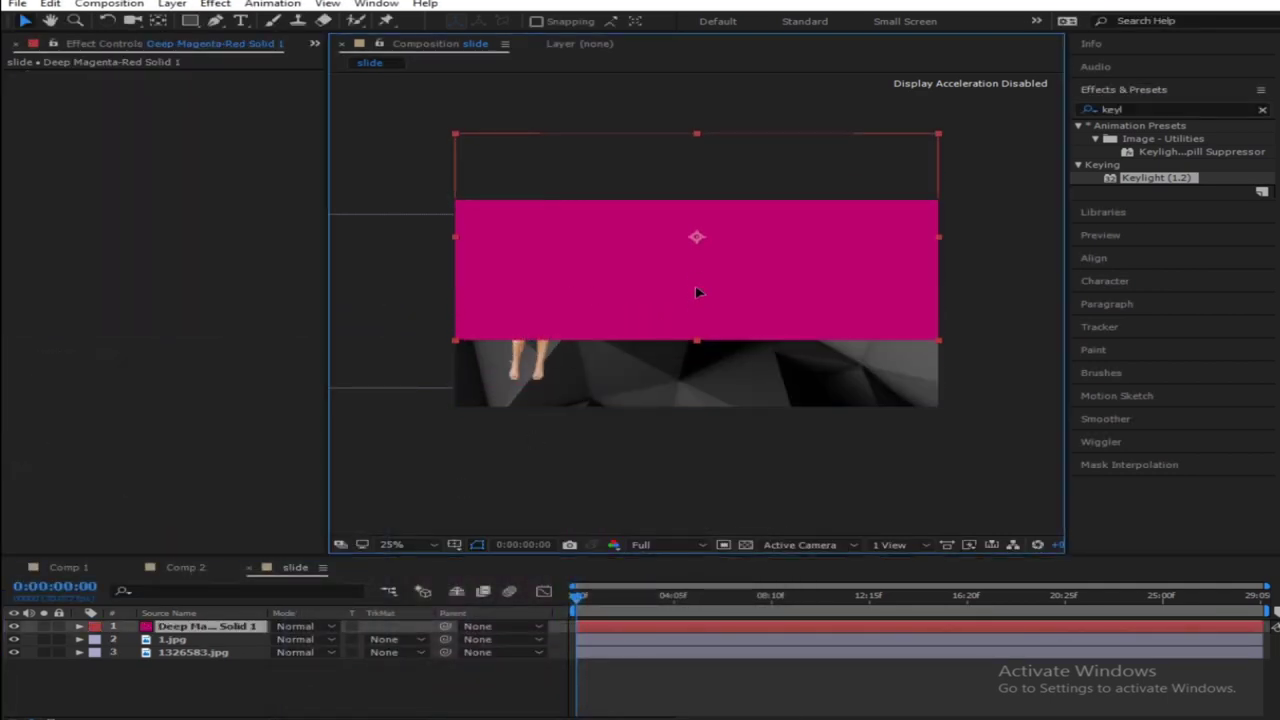
{"action": "left_click_drag", "start_coordinate": [206, 624], "coordinate": [212, 654]}
{"action": "left_click", "coordinate": [243, 688]}
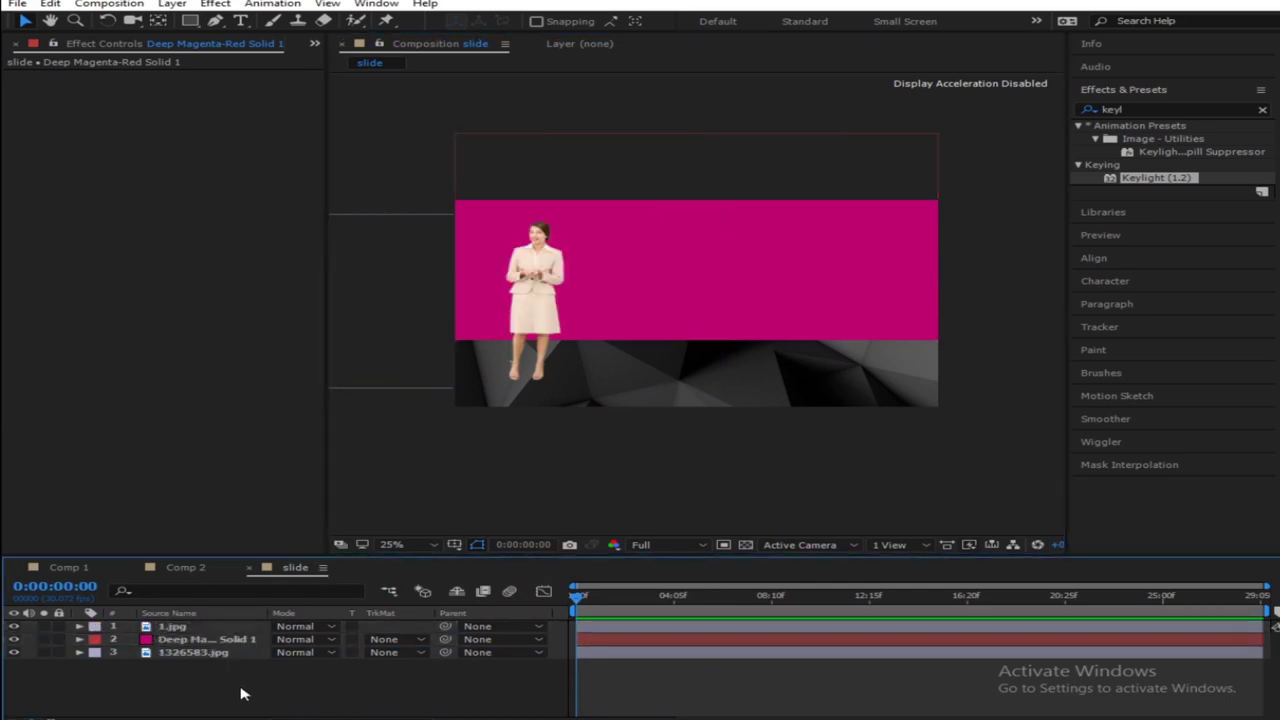
{"action": "left_click", "coordinate": [190, 638]}
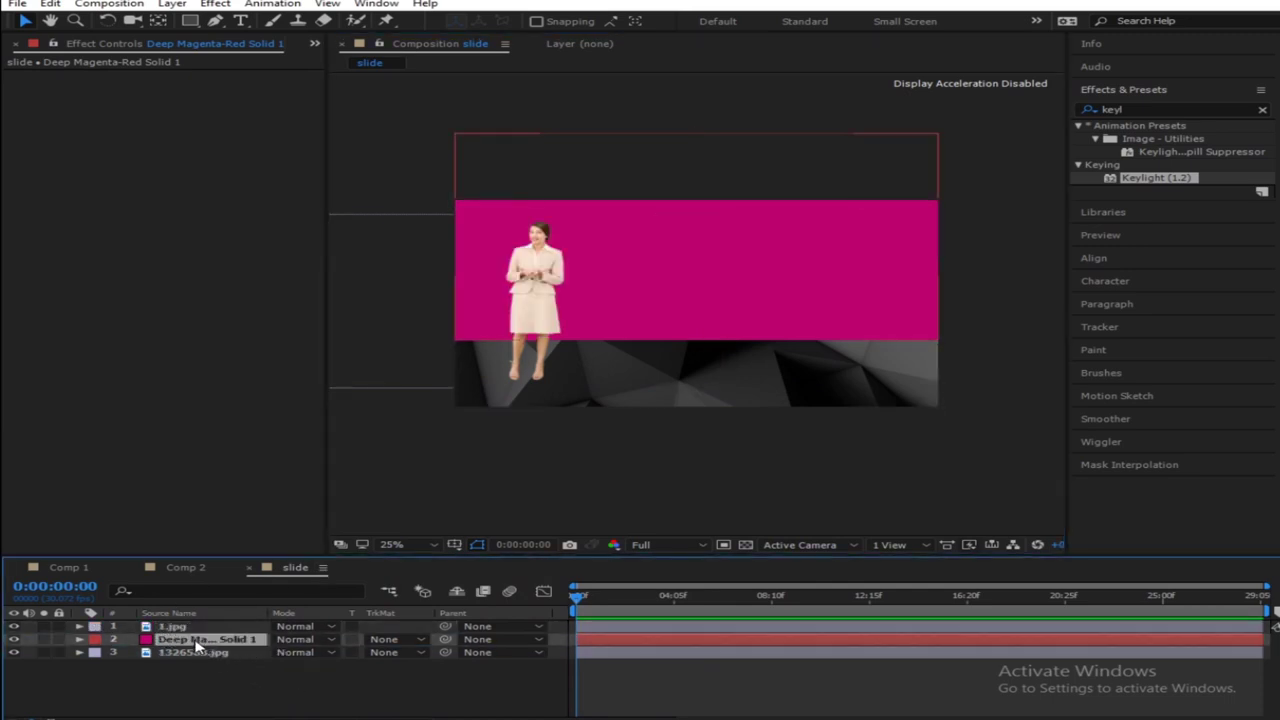
Add a Drop Shadow layer style to the magenta solid with distance 32 and size 37
{"action": "left_click", "coordinate": [172, 4]}
{"action": "mouse_move", "coordinate": [248, 391]}
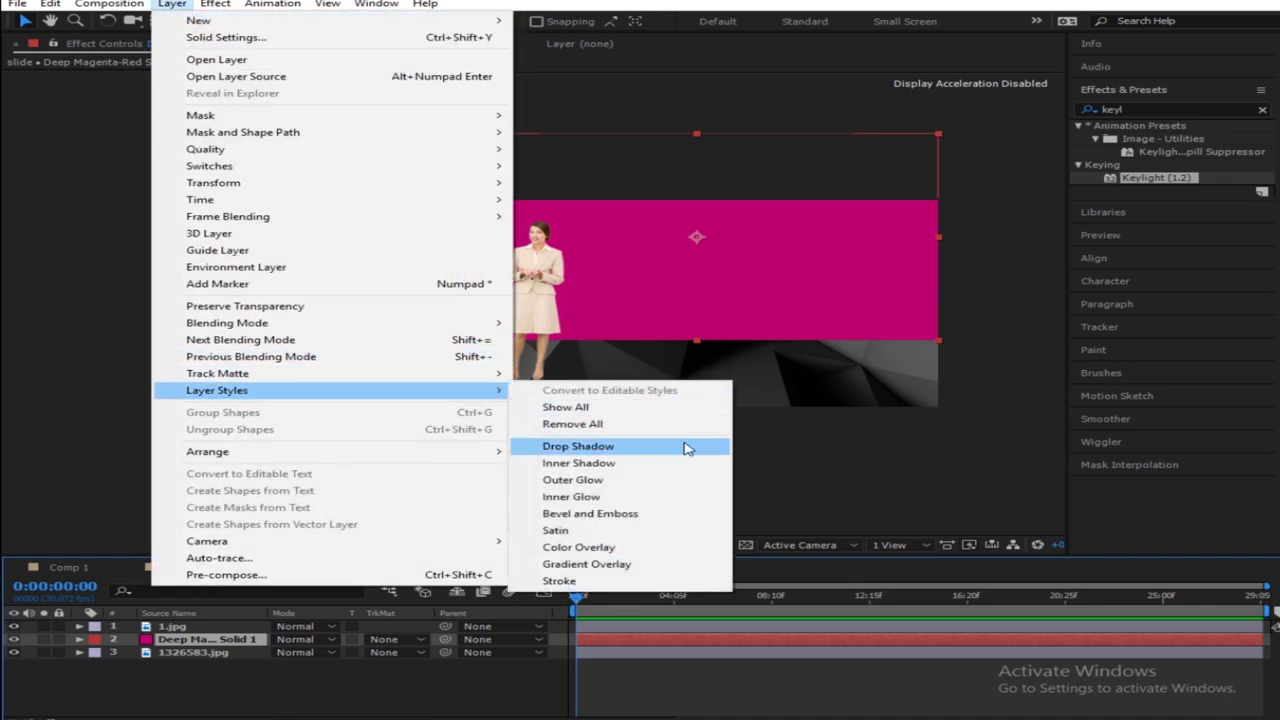
{"action": "left_click", "coordinate": [651, 452]}
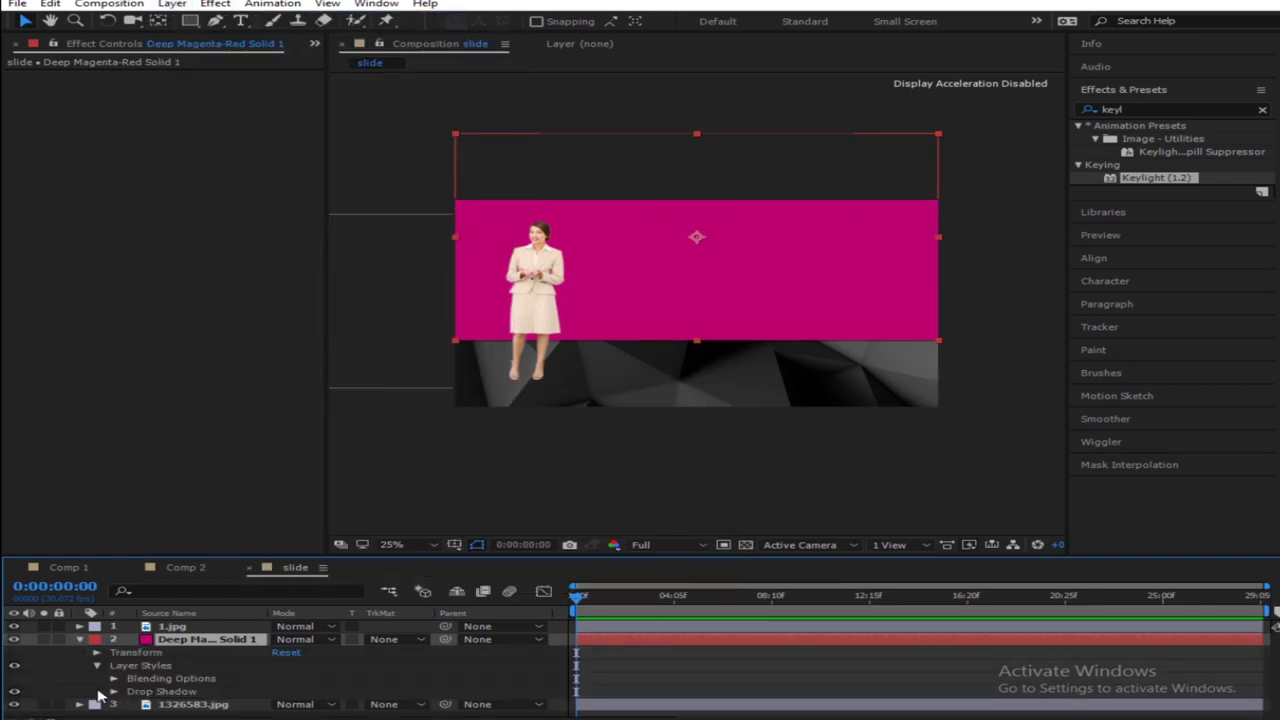
{"action": "left_click", "coordinate": [113, 692]}
{"action": "scroll", "coordinate": [288, 680], "scroll_direction": "down", "scroll_amount": 1}
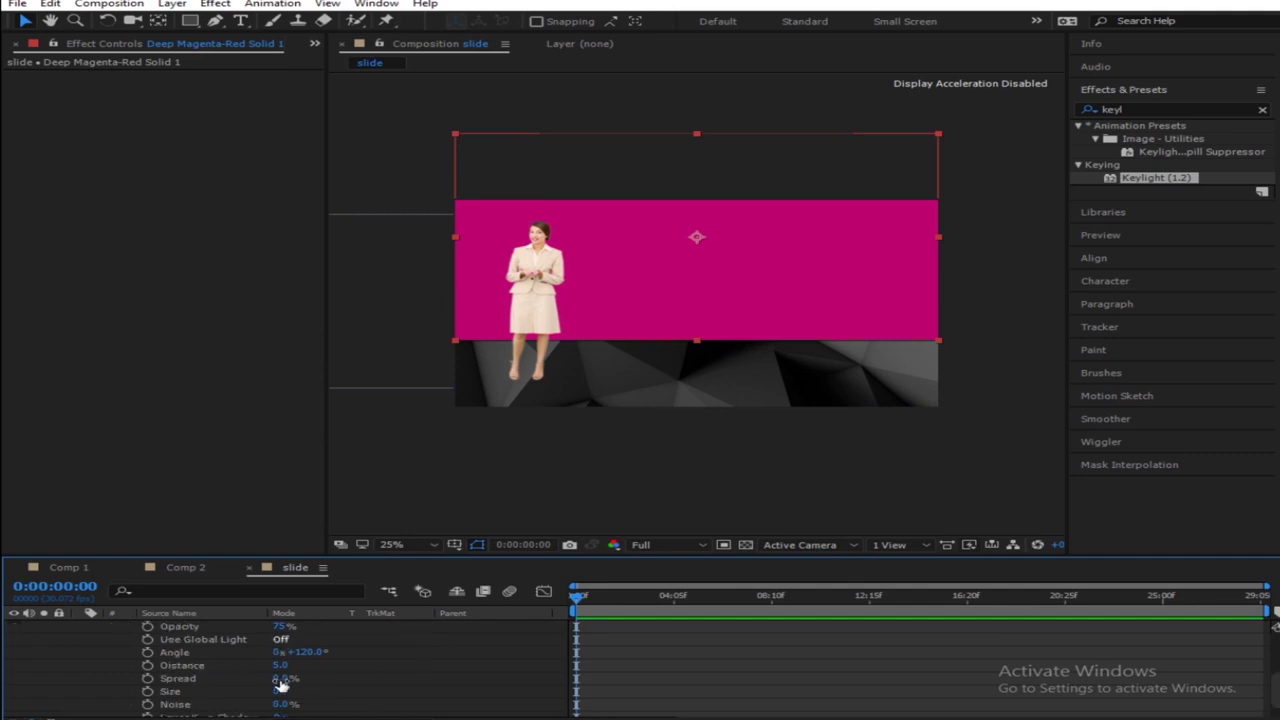
{"action": "scroll", "coordinate": [282, 684], "scroll_direction": "down", "scroll_amount": 1}
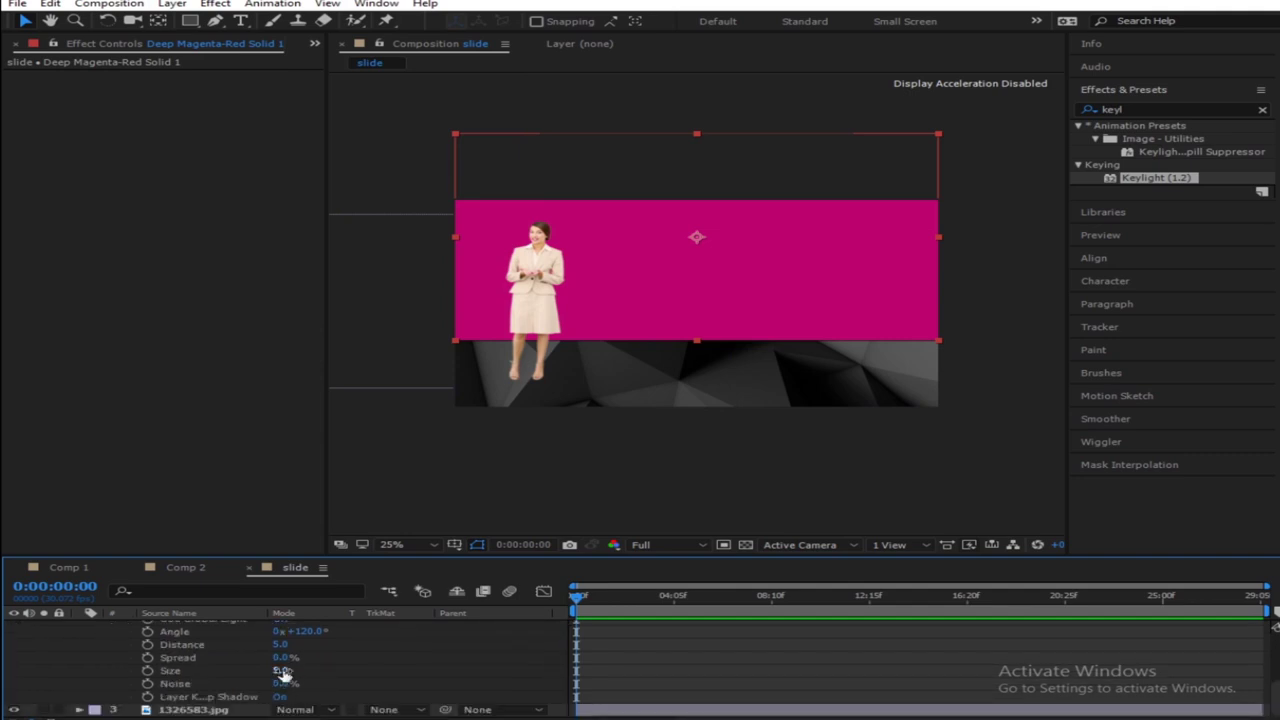
{"action": "left_click_drag", "start_coordinate": [284, 676], "coordinate": [282, 671]}
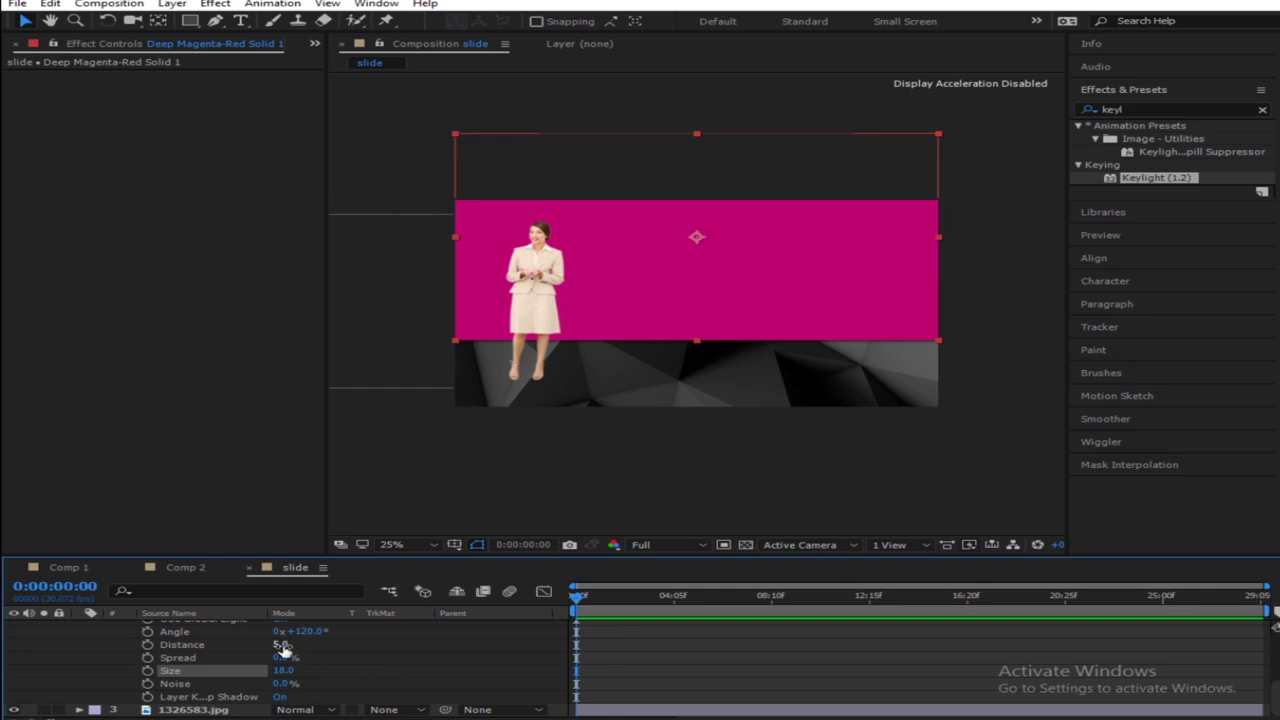
{"action": "left_click_drag", "start_coordinate": [282, 644], "coordinate": [303, 646]}
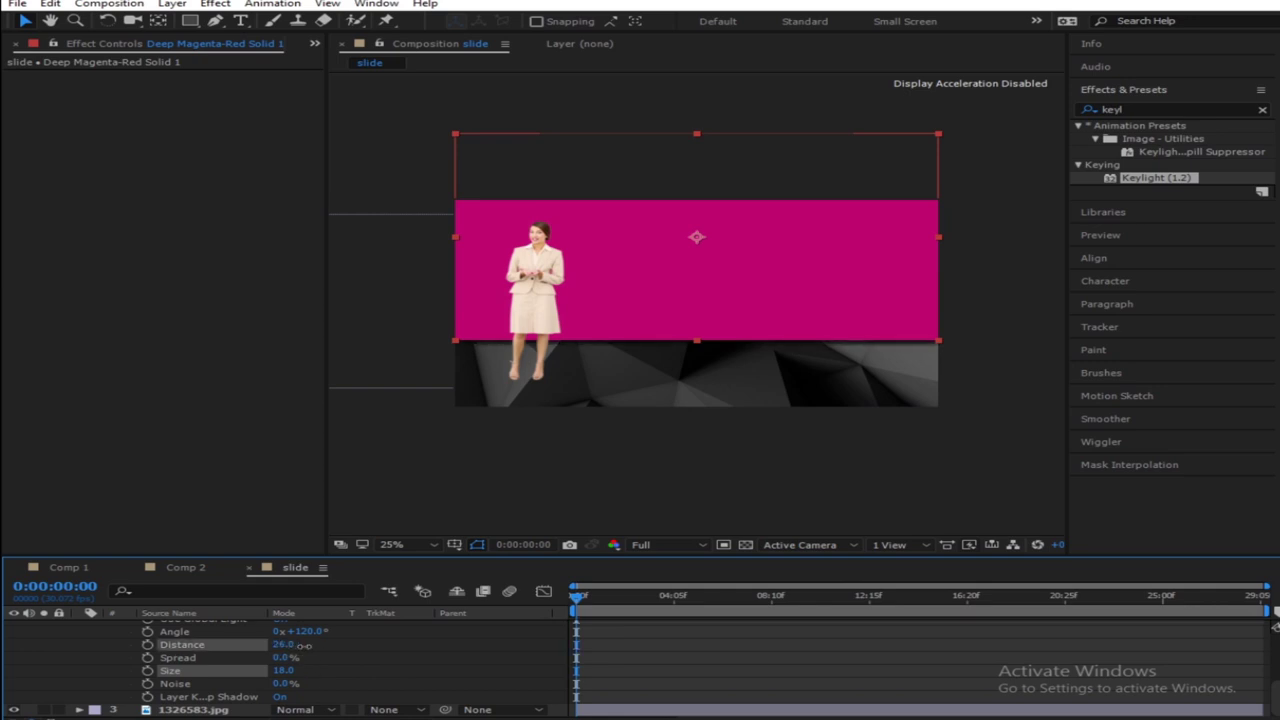
{"action": "left_click", "coordinate": [309, 648]}
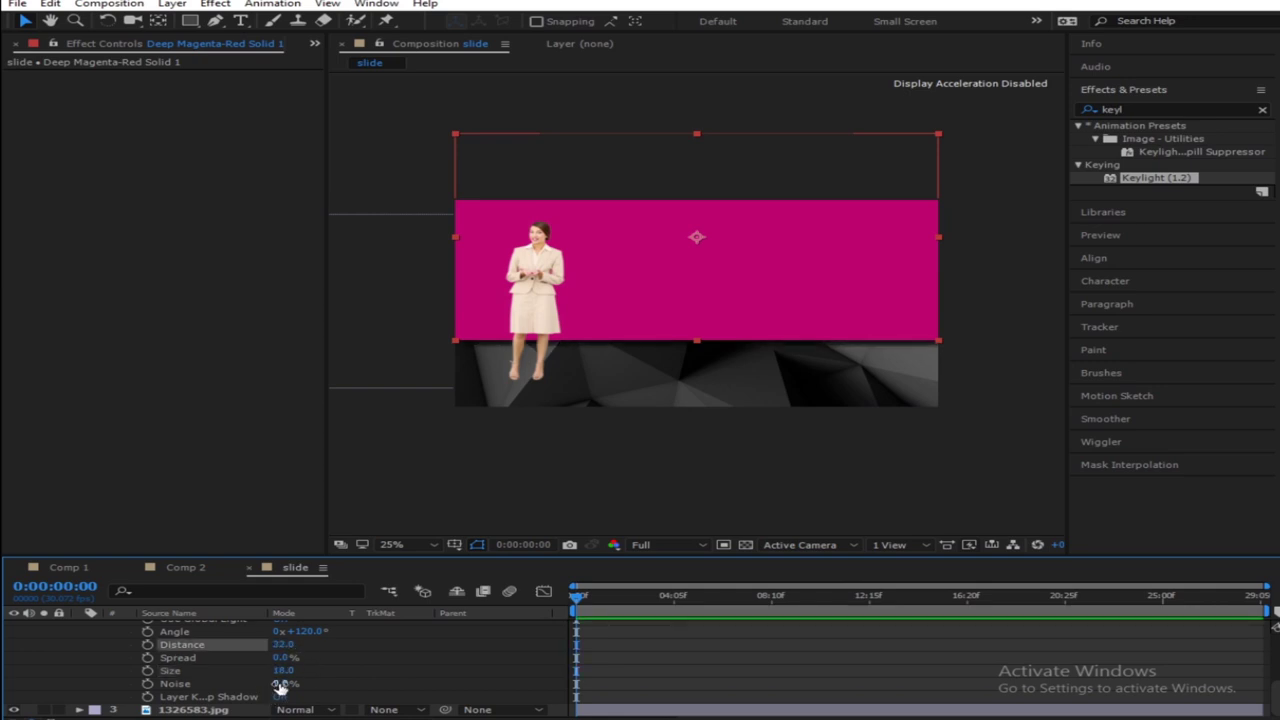
{"action": "left_click_drag", "start_coordinate": [286, 671], "coordinate": [308, 669]}
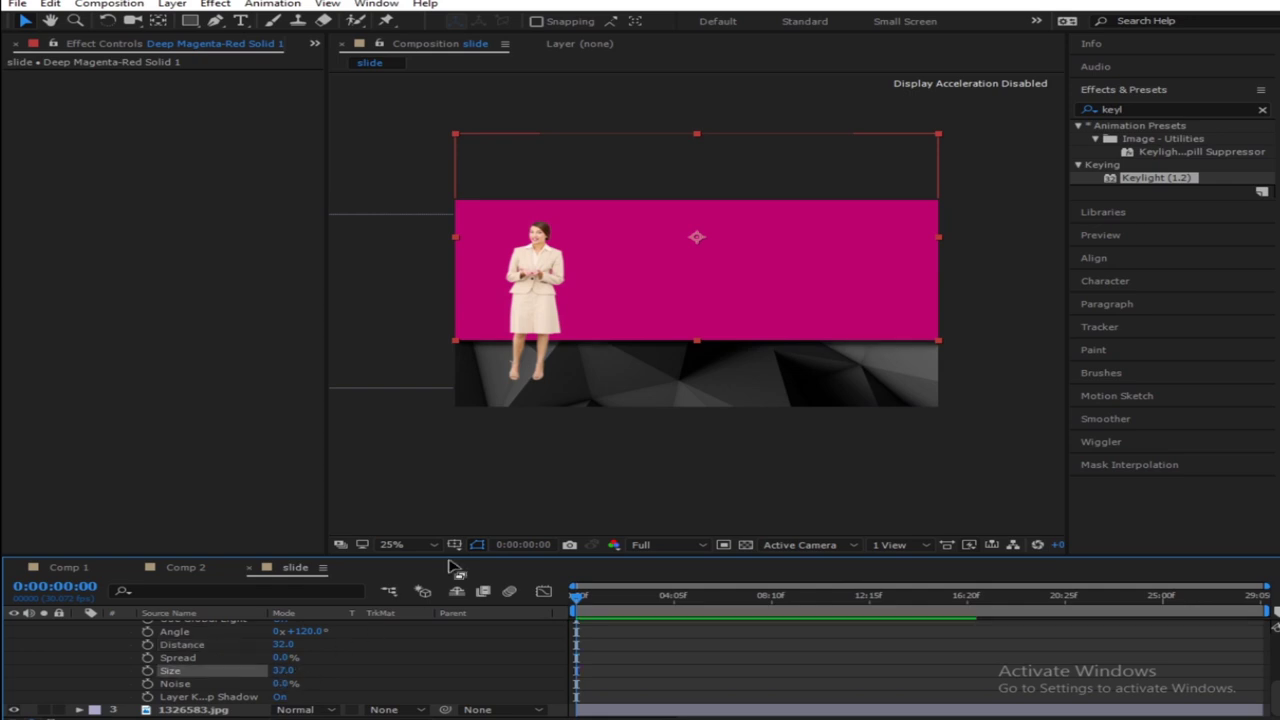
Enlarge the woman layer 1.jpg to about 198% scale and collapse the layer properties
{"action": "left_click", "coordinate": [575, 485]}
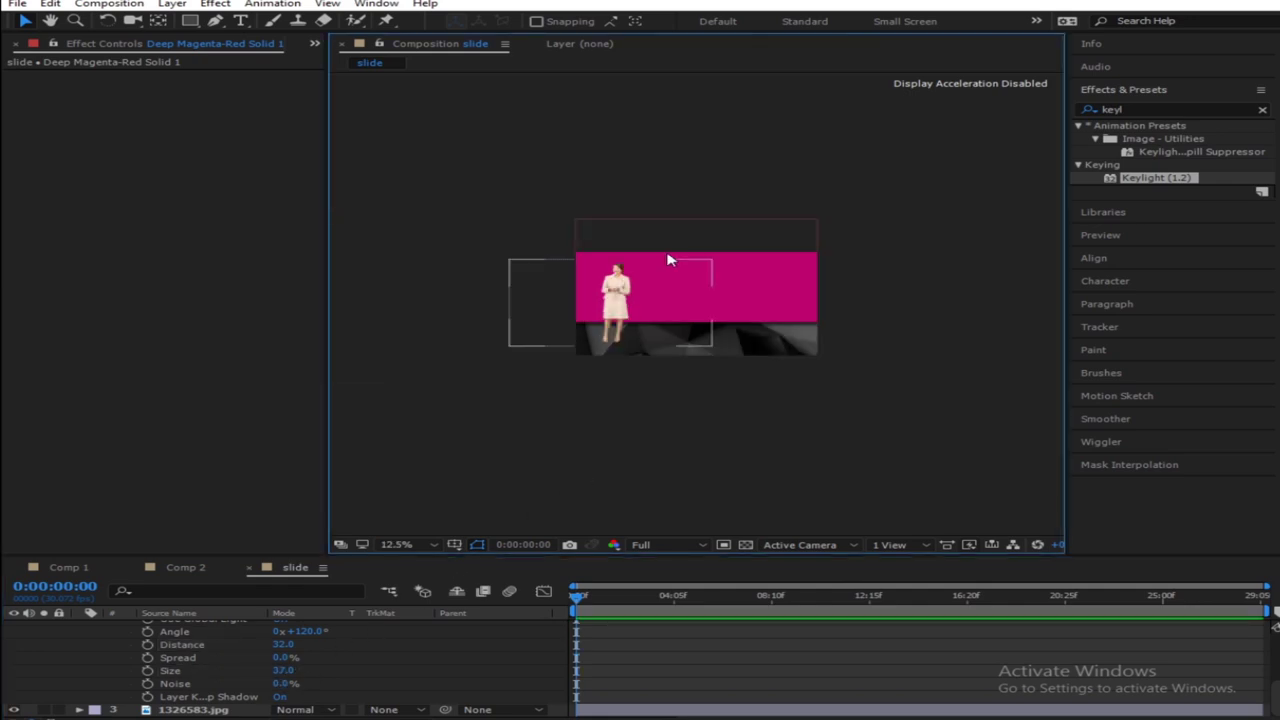
{"action": "key", "text": "period"}
{"action": "left_click", "coordinate": [550, 345]}
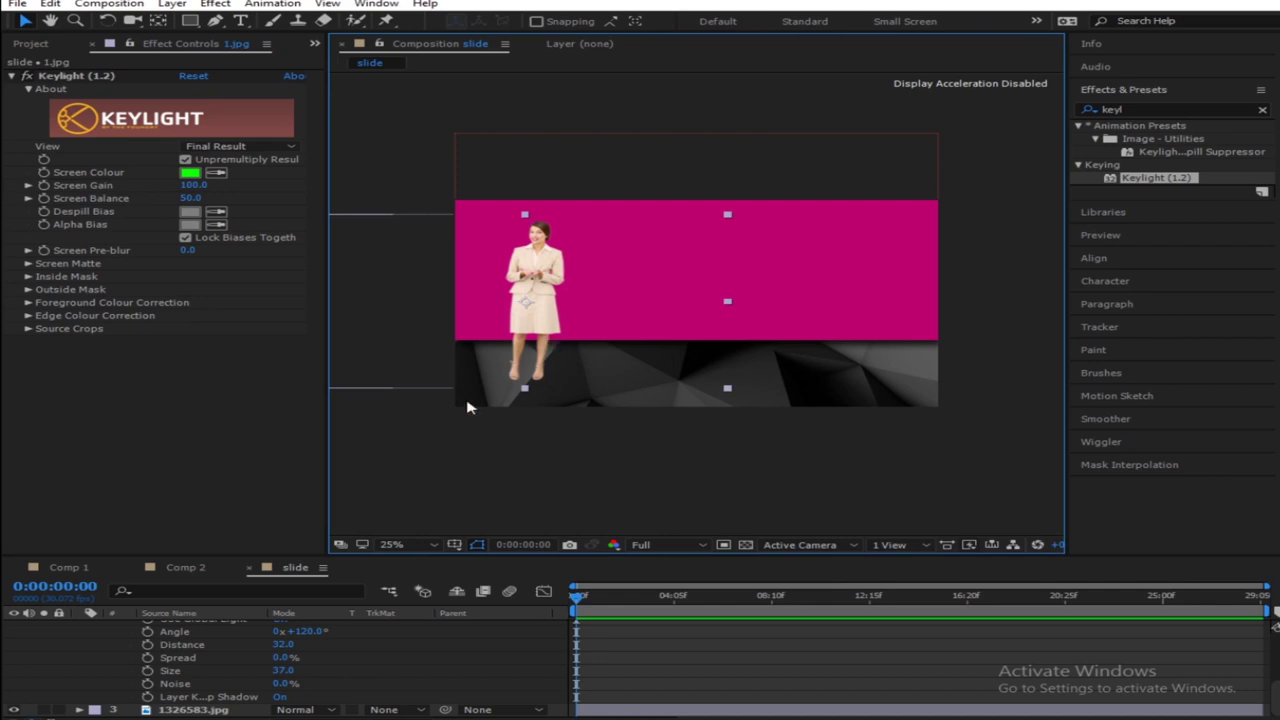
{"action": "key", "text": "s"}
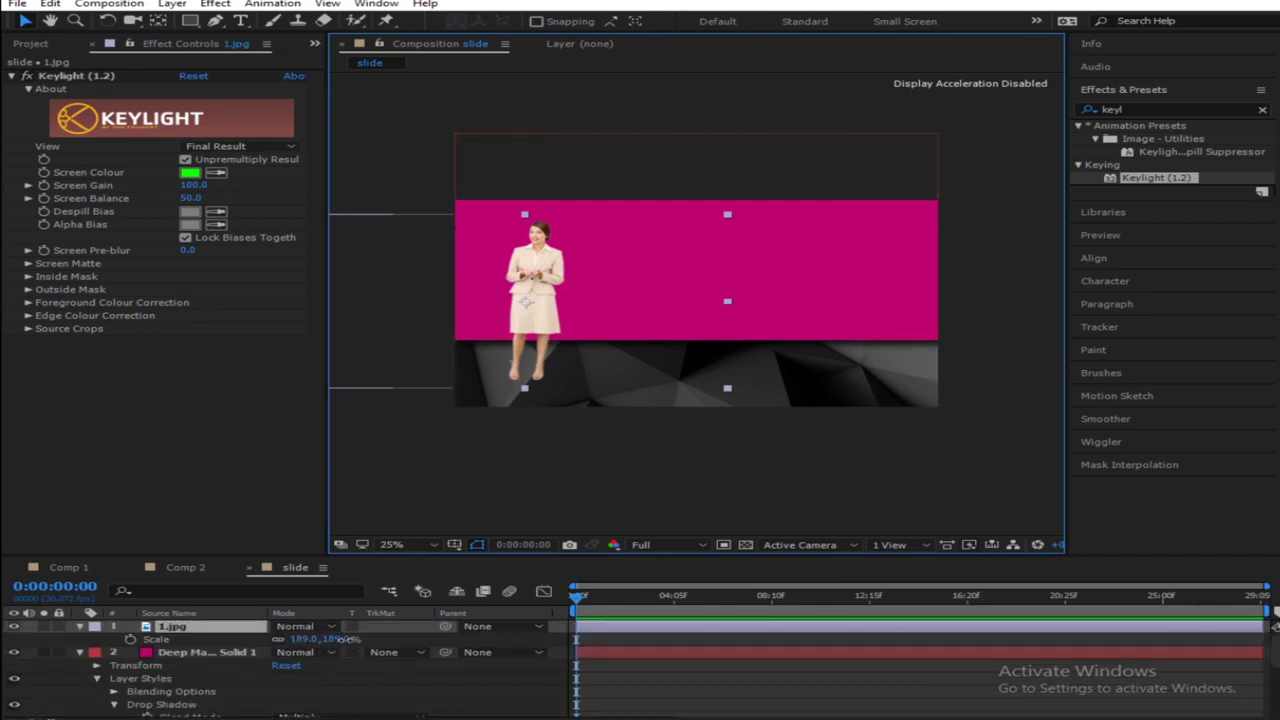
{"action": "left_click_drag", "start_coordinate": [343, 638], "coordinate": [357, 647]}
{"action": "left_click", "coordinate": [80, 627]}
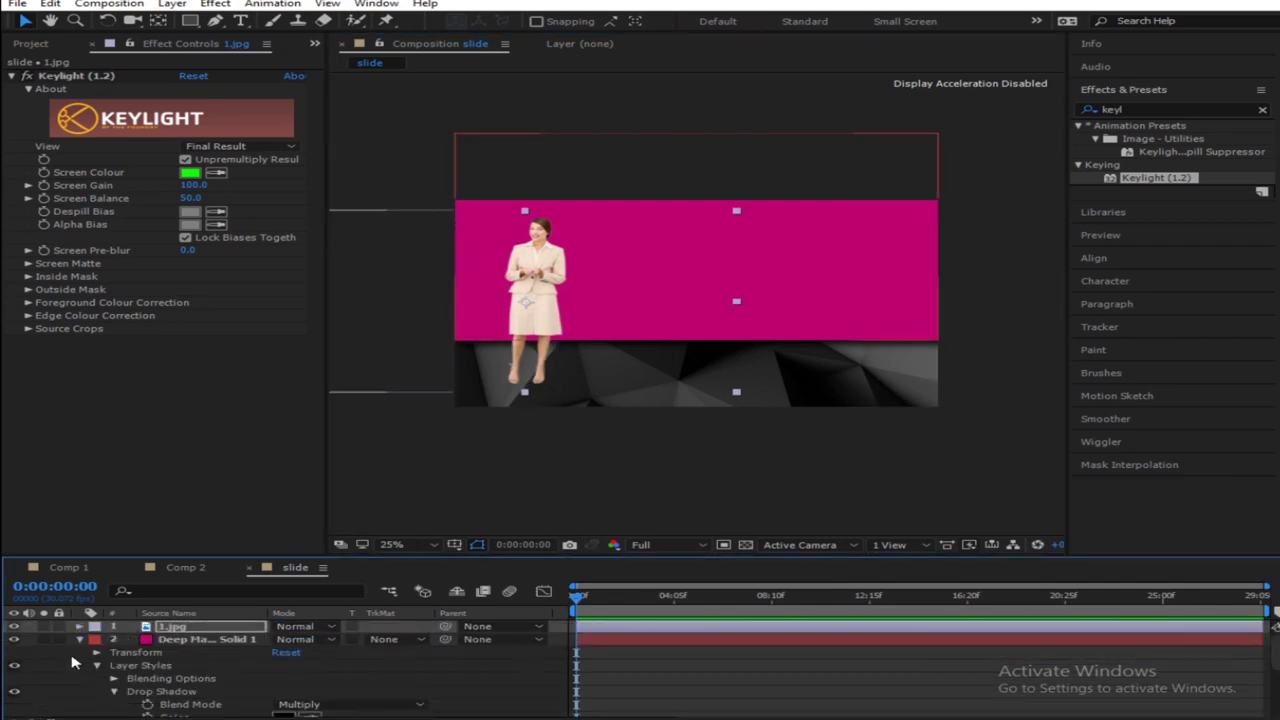
{"action": "left_click", "coordinate": [80, 639]}
{"action": "left_click", "coordinate": [175, 678]}
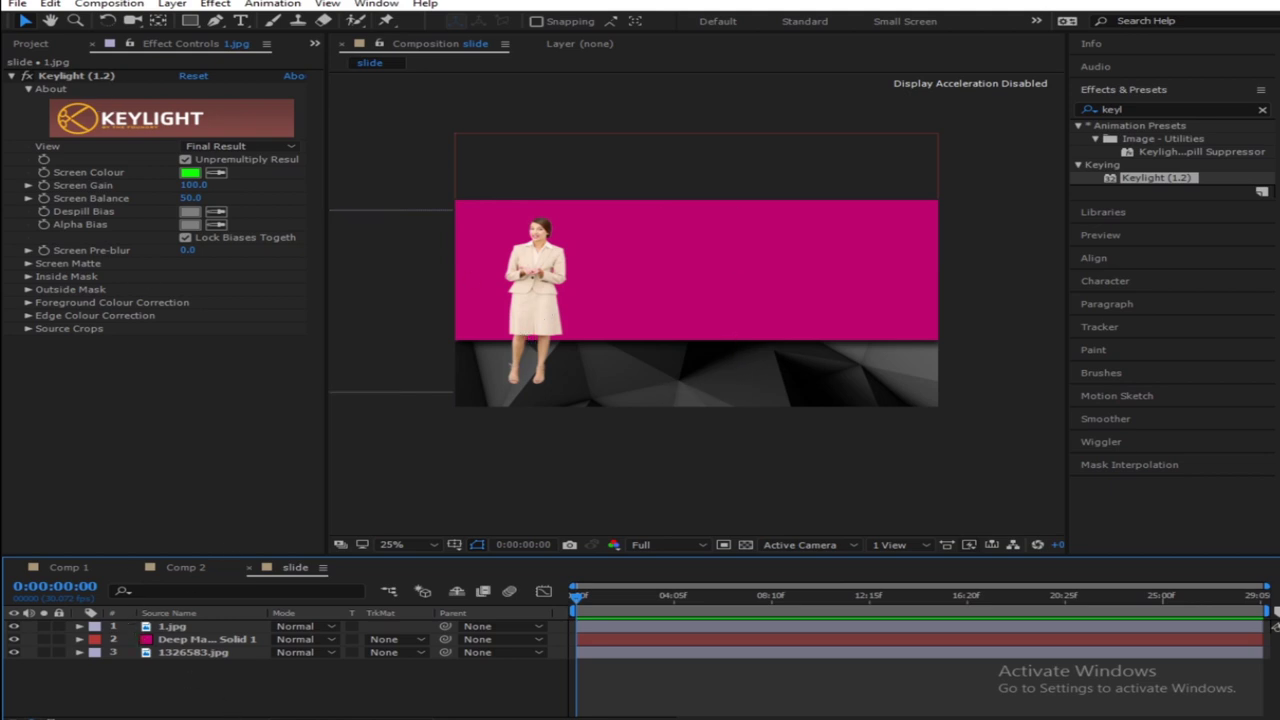
Create a WOMEN text layer and move it right across the top of the magenta banner
{"action": "left_click", "coordinate": [242, 21]}
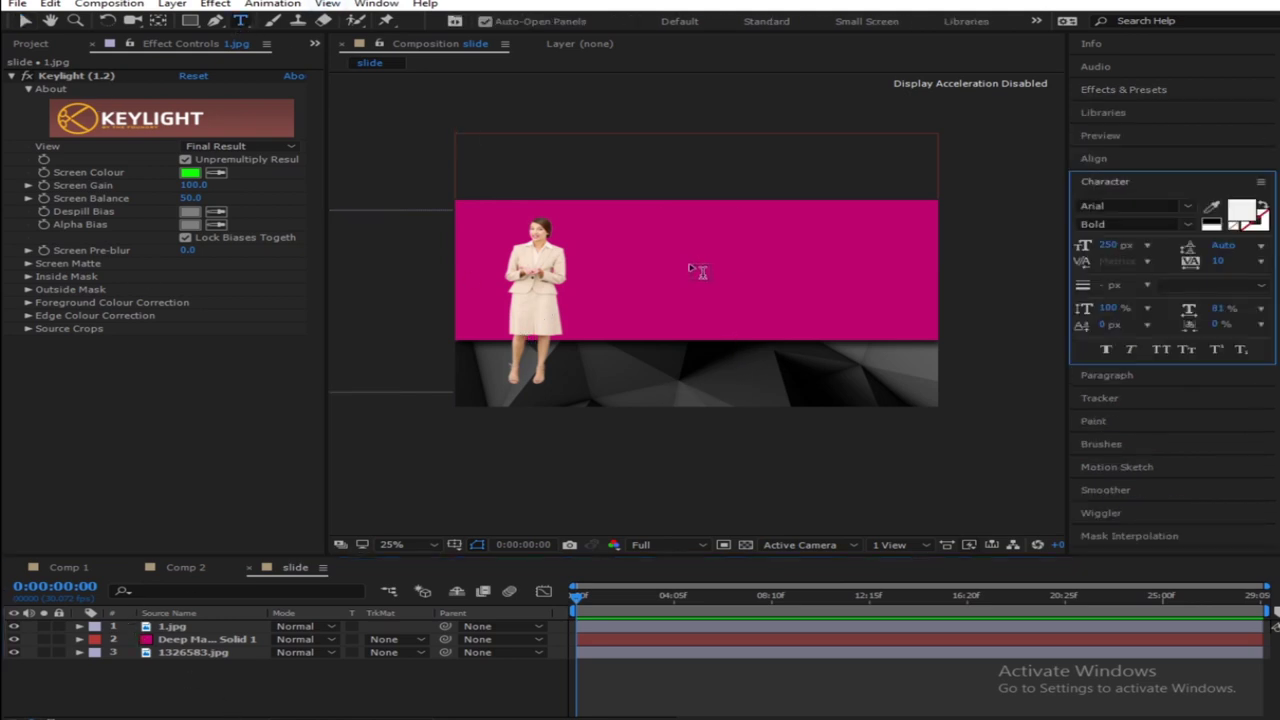
{"action": "left_click", "coordinate": [600, 250]}
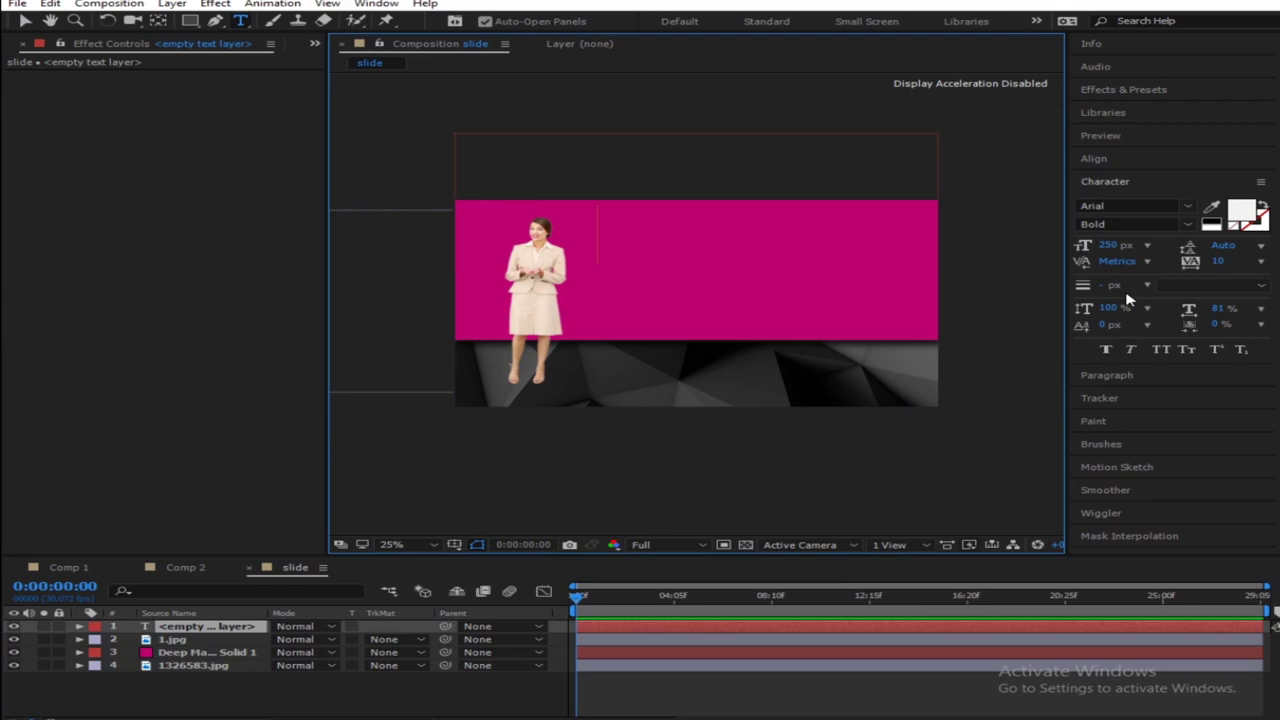
{"action": "type", "text": "W"}
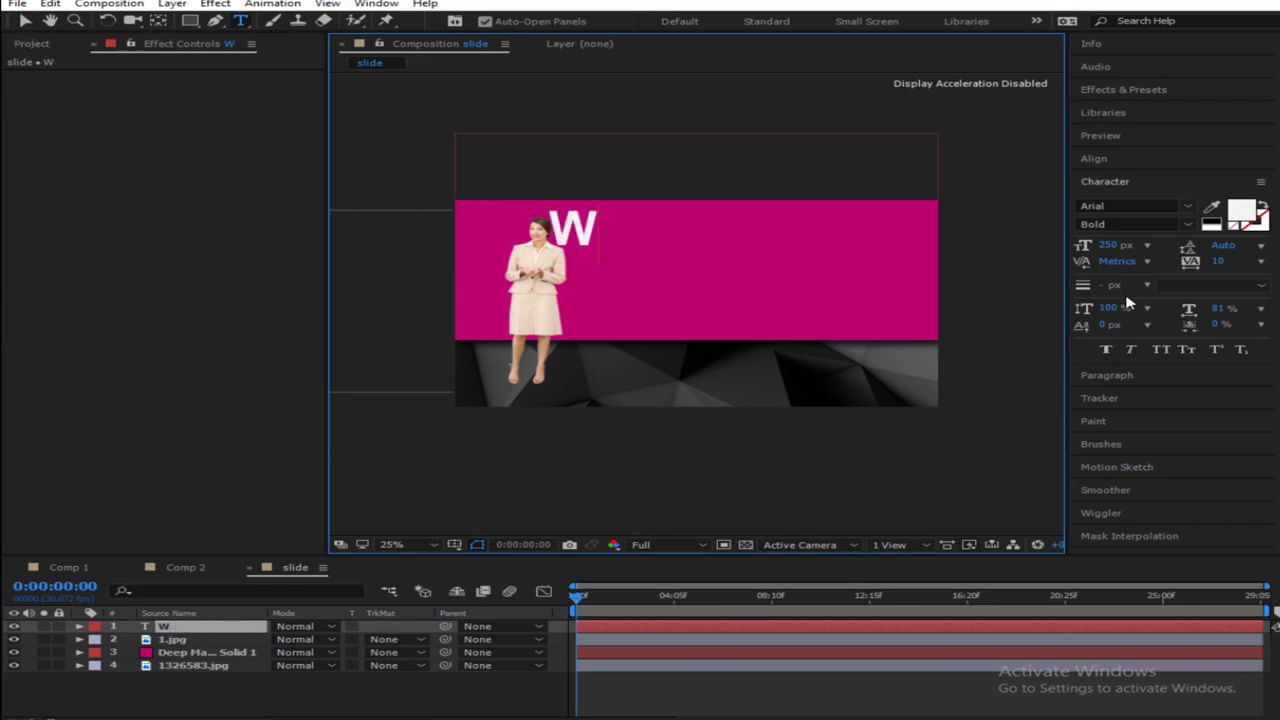
{"action": "type", "text": "O"}
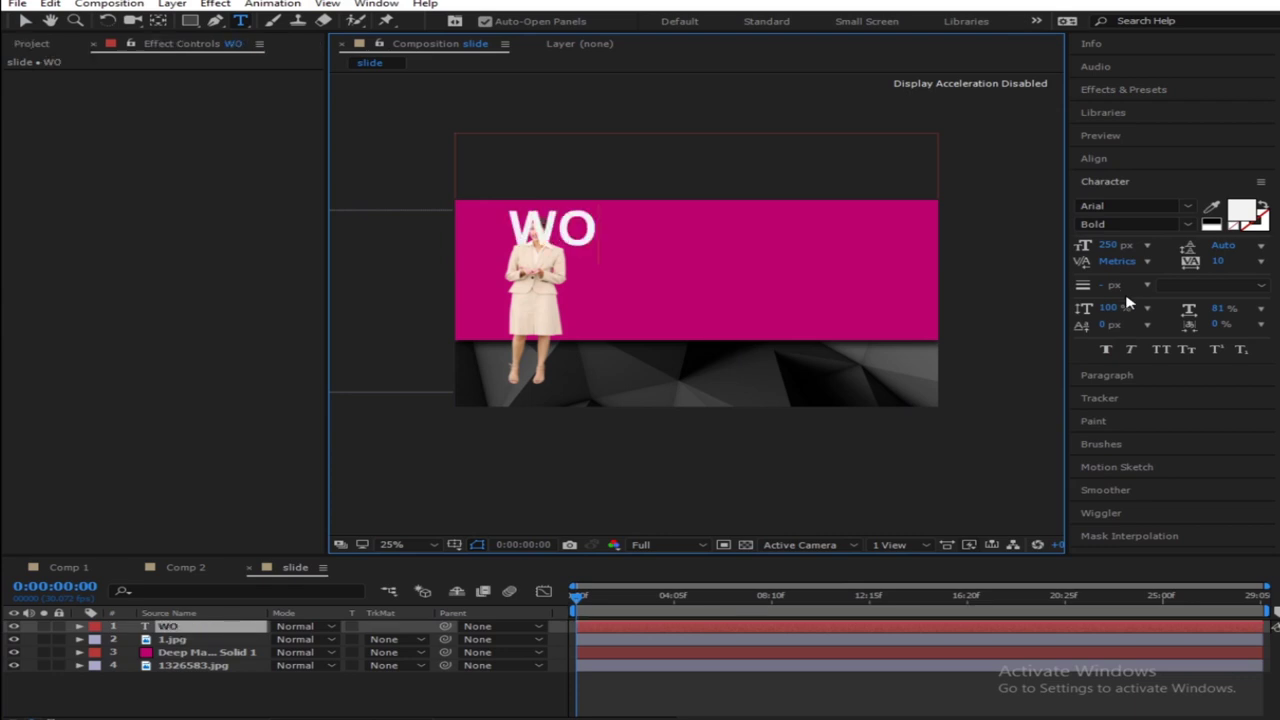
{"action": "type", "text": "MEN"}
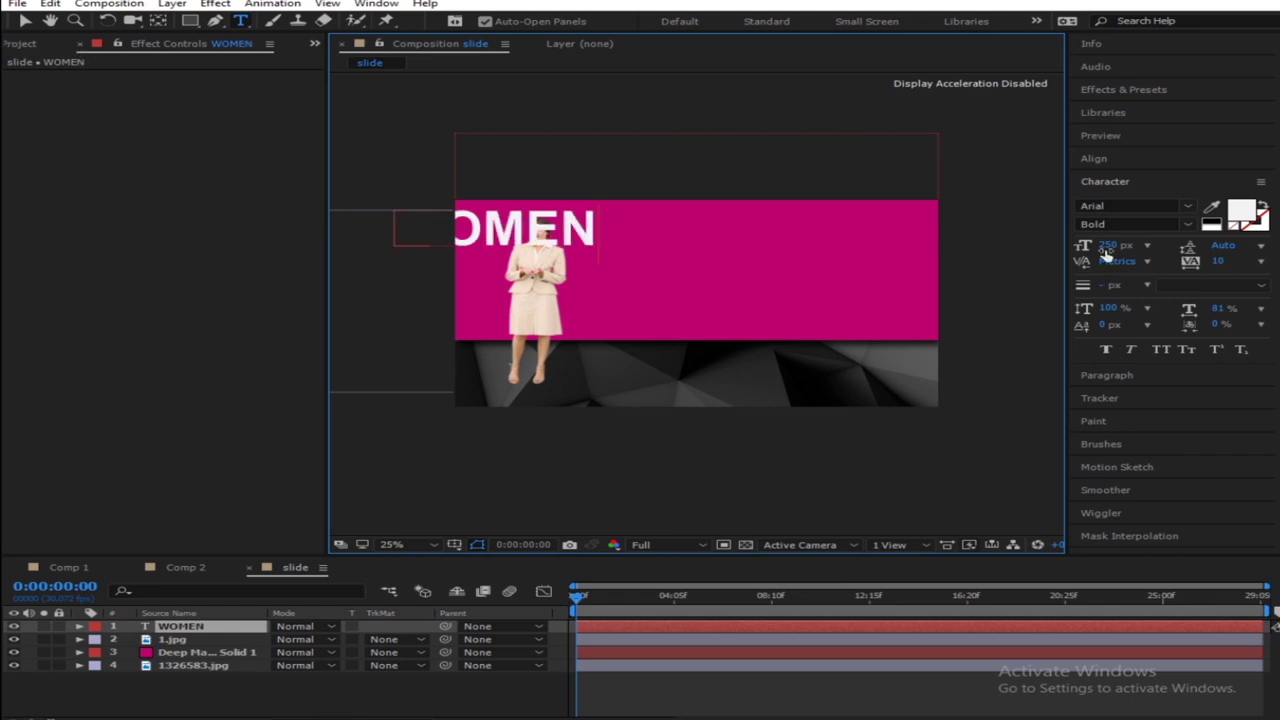
{"action": "left_click", "coordinate": [25, 20]}
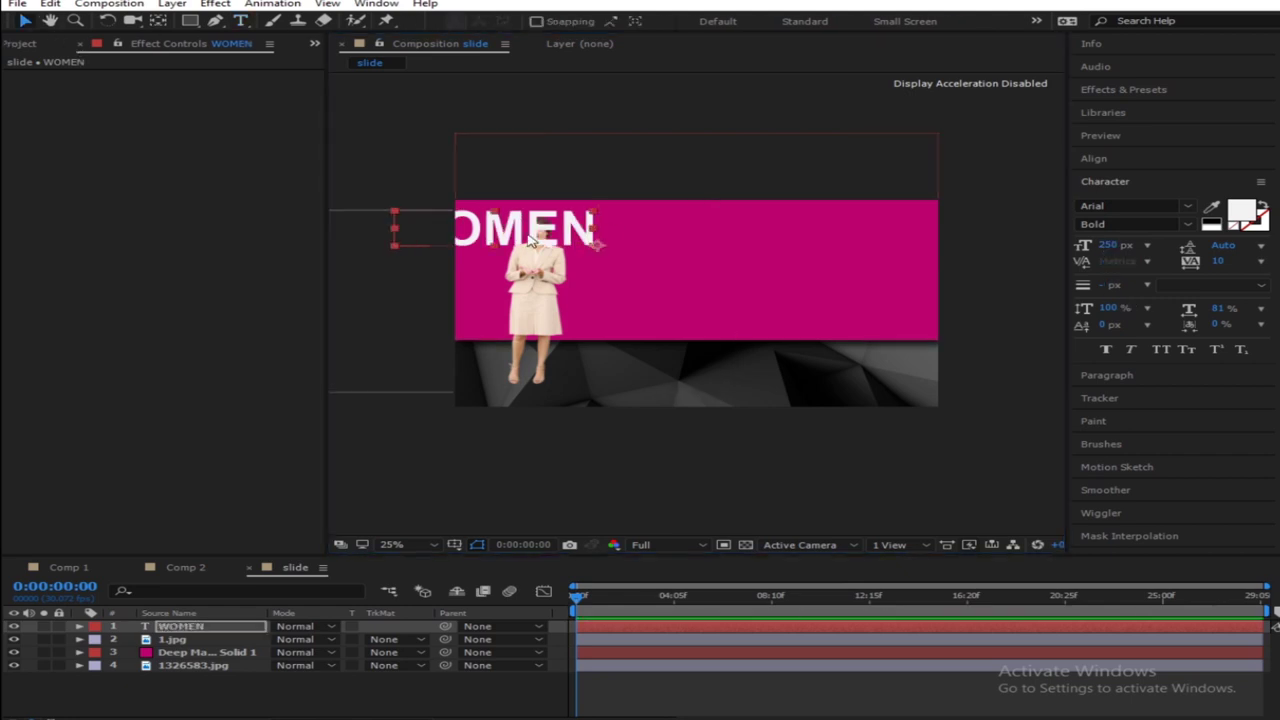
{"action": "left_click_drag", "start_coordinate": [529, 238], "coordinate": [736, 238]}
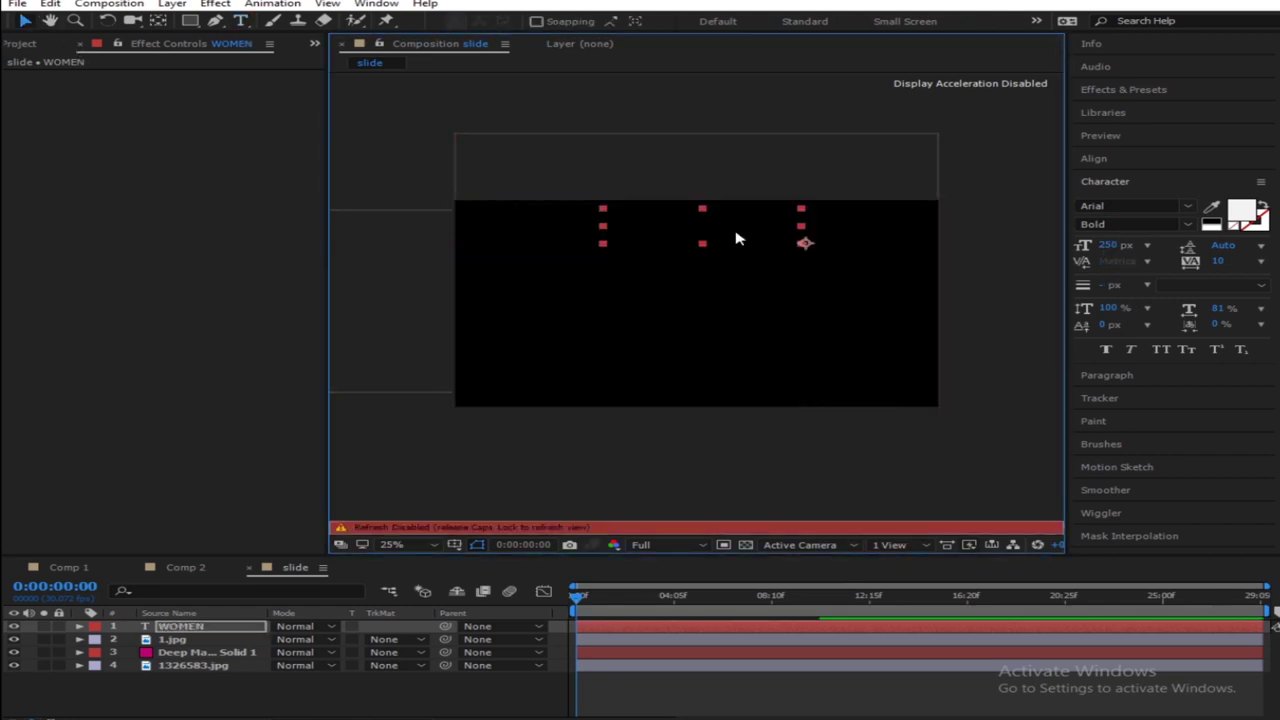
{"action": "key", "text": "Caps_Lock"}
{"action": "left_click", "coordinate": [349, 711]}
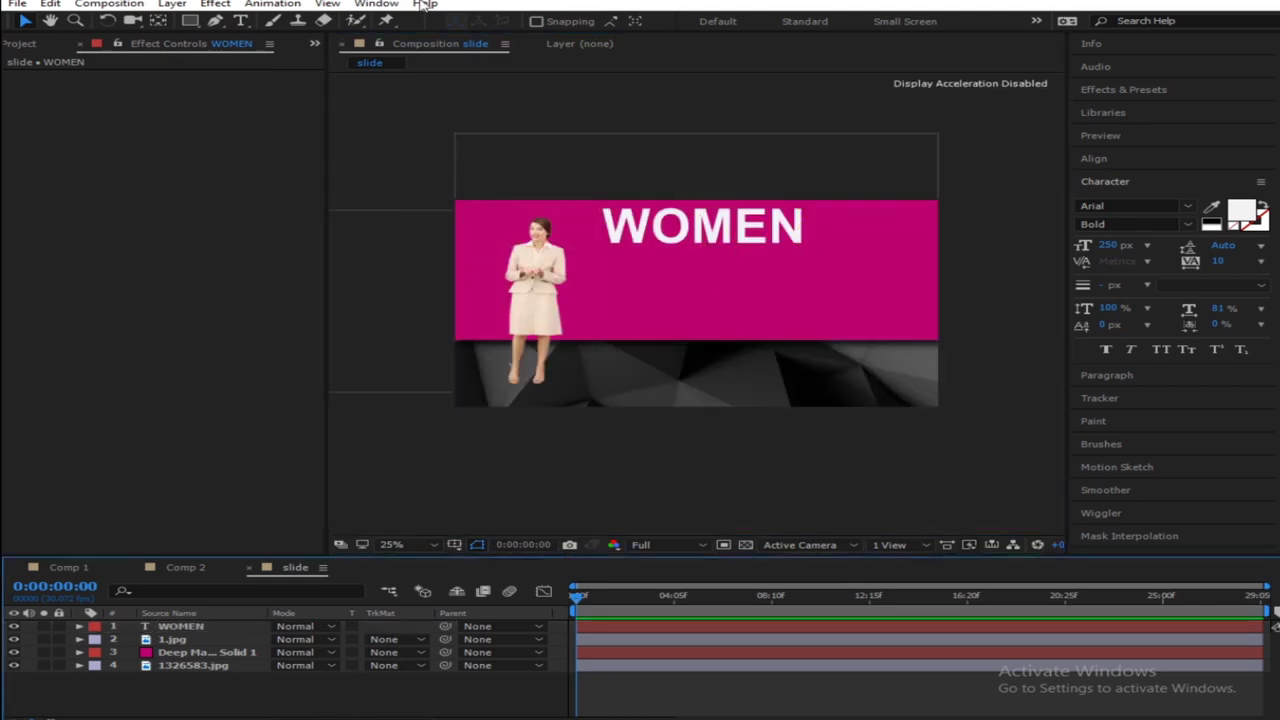
{"action": "left_click", "coordinate": [240, 20]}
Add an IN THE LIGHT text layer and place it on the banner under WOMEN
{"action": "left_click", "coordinate": [580, 294]}
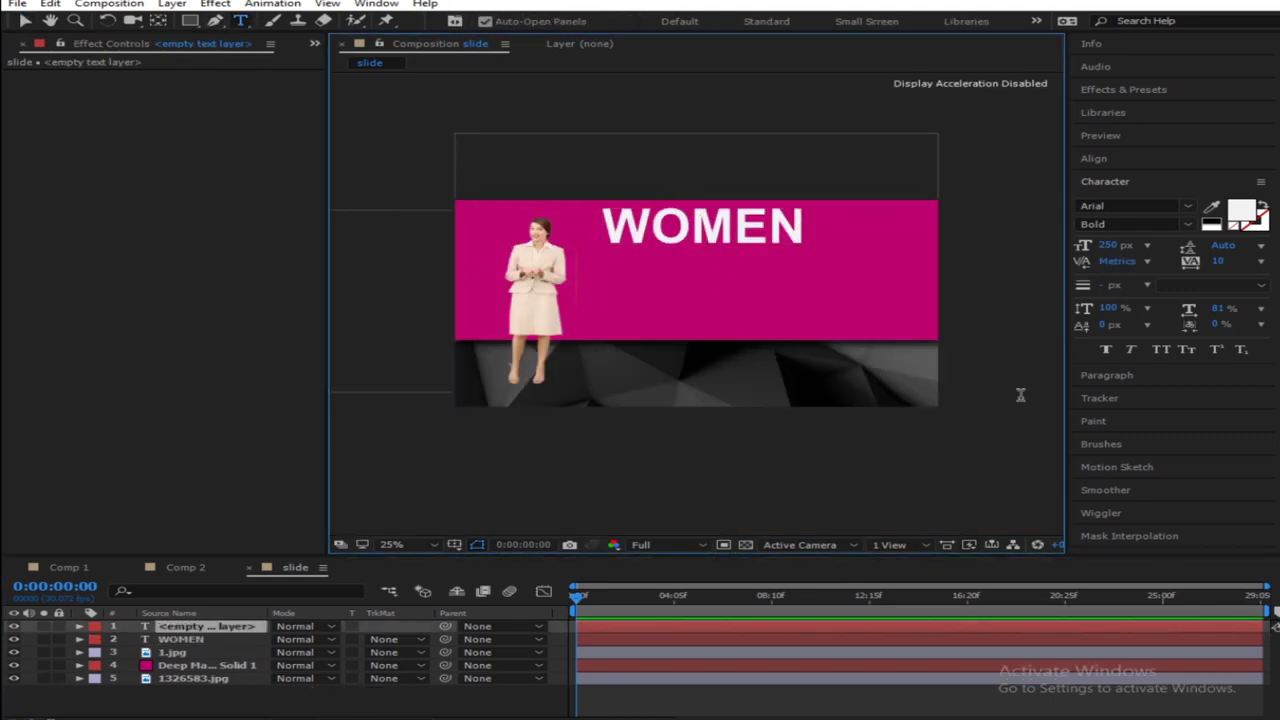
{"action": "type", "text": "I"}
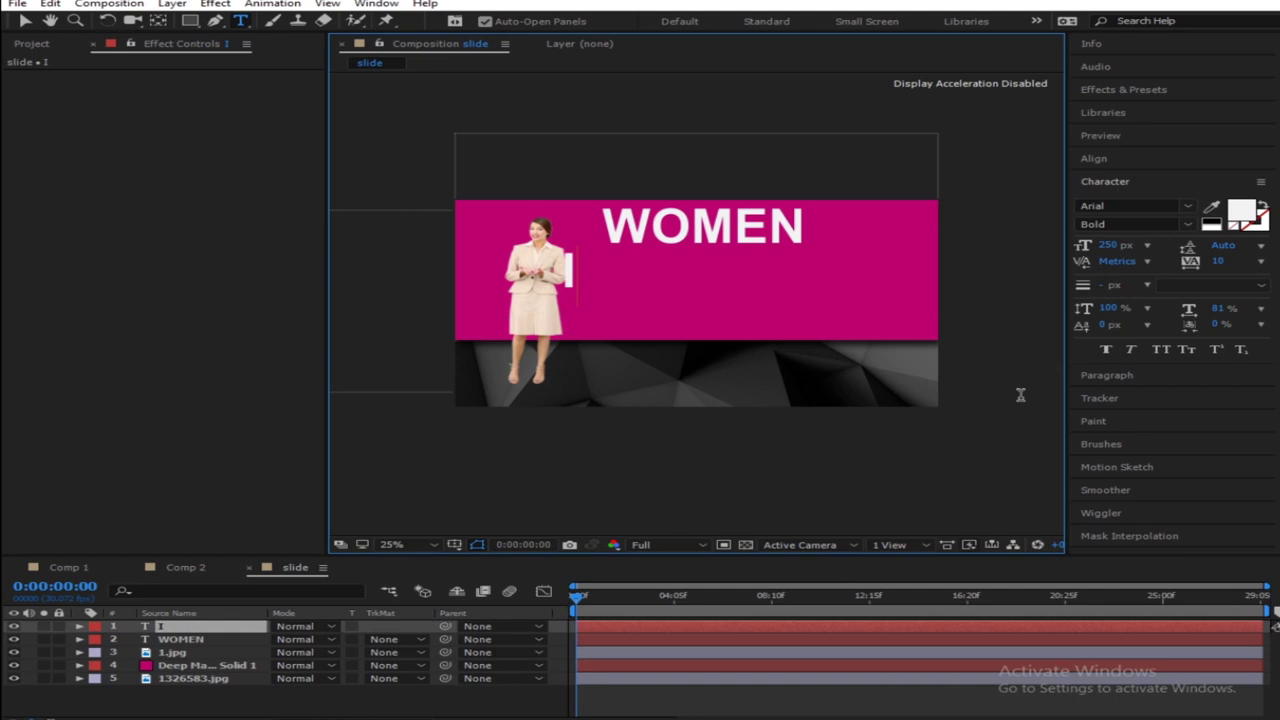
{"action": "type", "text": "N THE"}
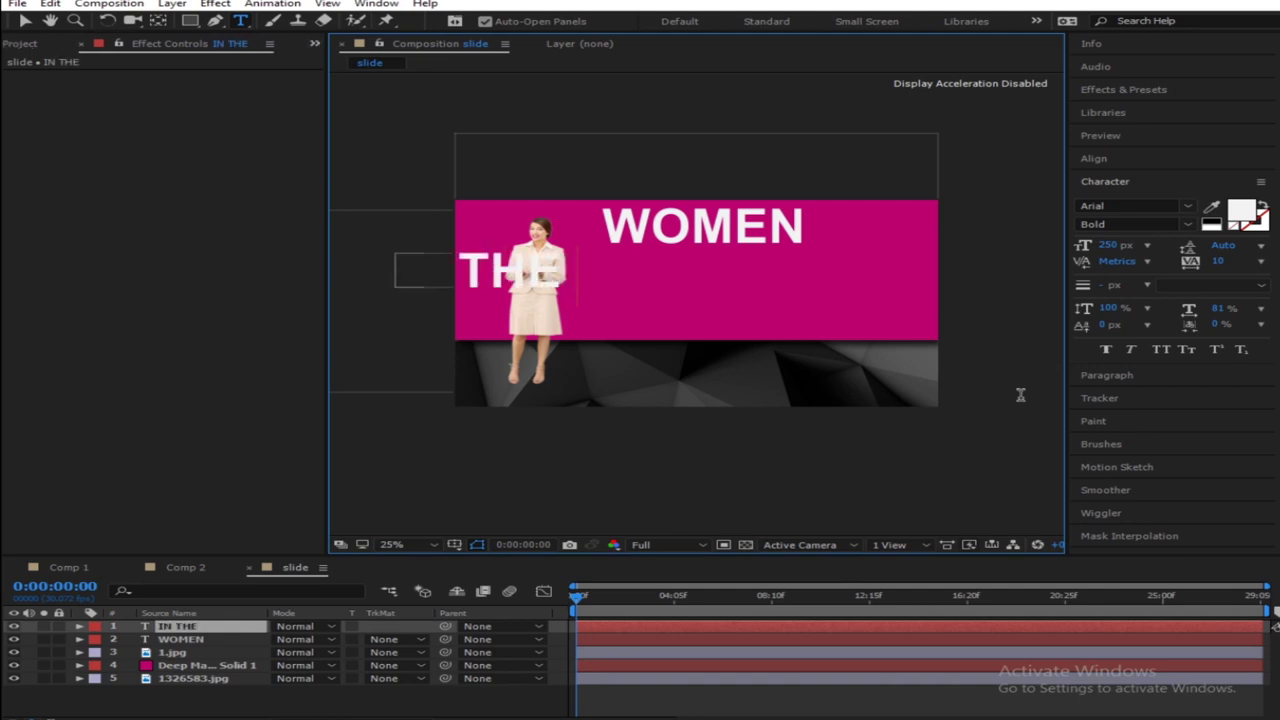
{"action": "type", "text": " LIGHT"}
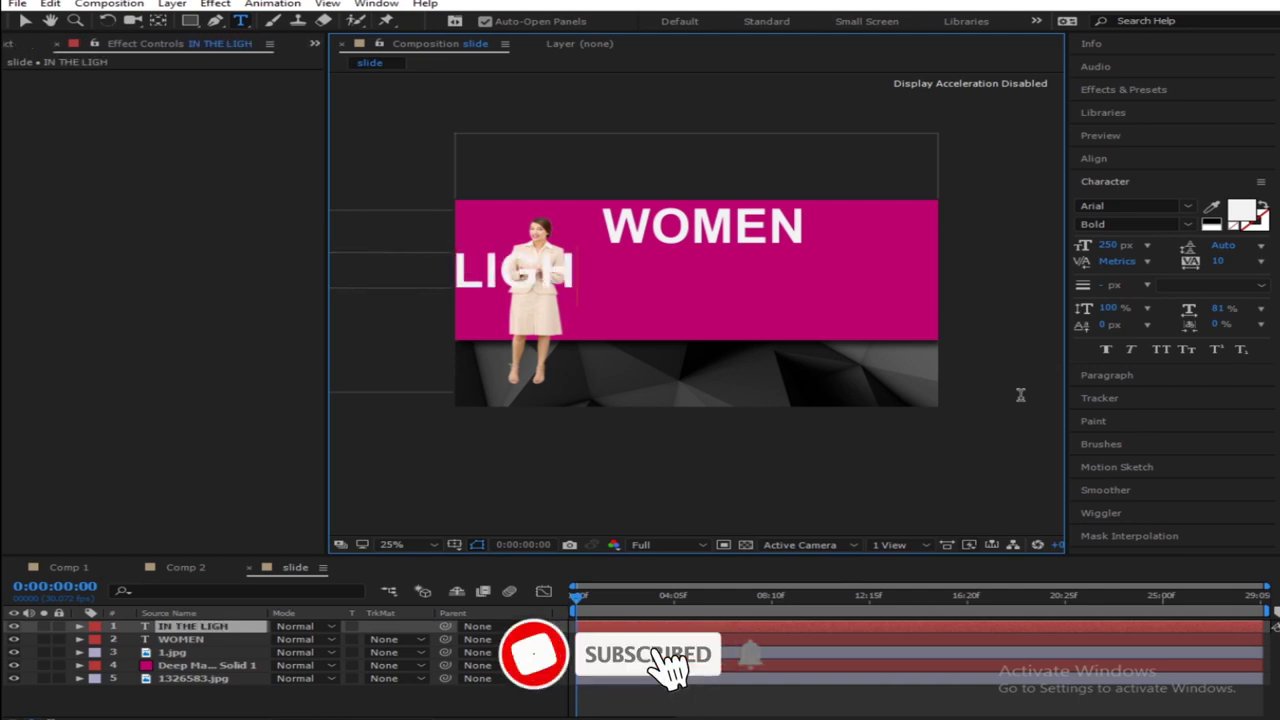
{"action": "left_click", "coordinate": [24, 20]}
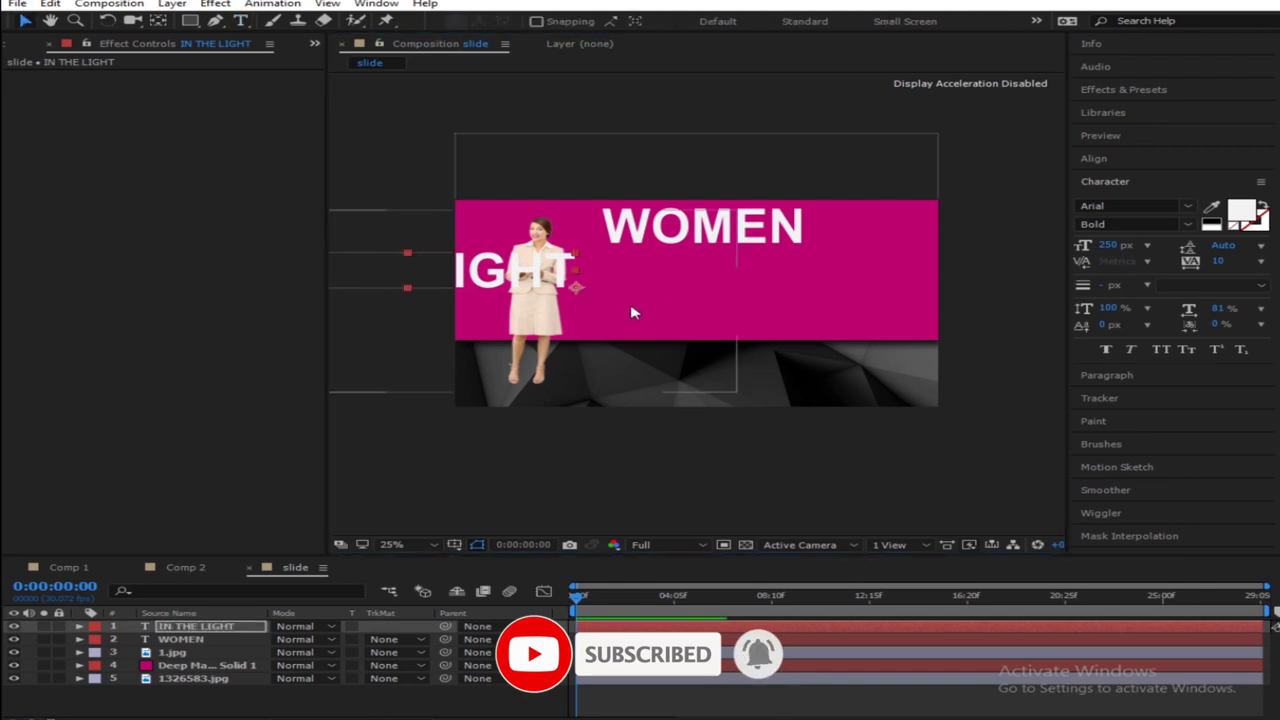
{"action": "left_click_drag", "start_coordinate": [512, 287], "coordinate": [803, 277]}
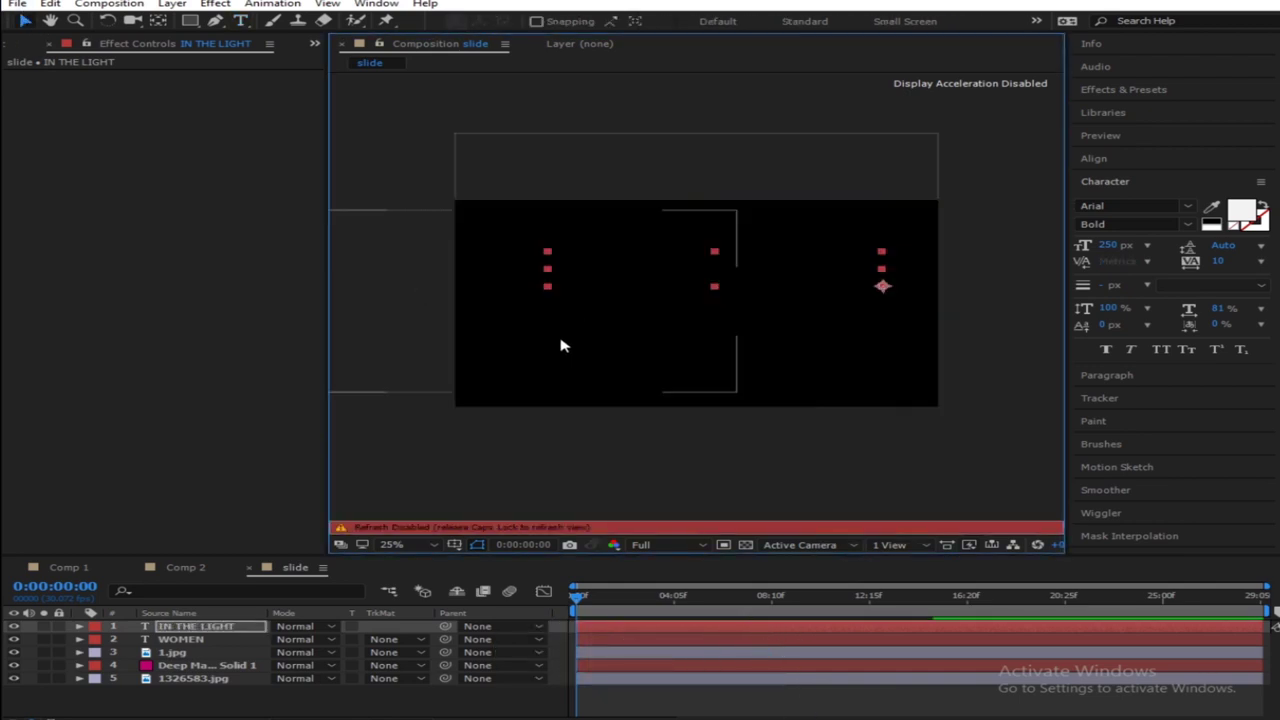
Move the 1.jpg woman layer to the top of the layer stack
{"action": "left_click", "coordinate": [172, 652]}
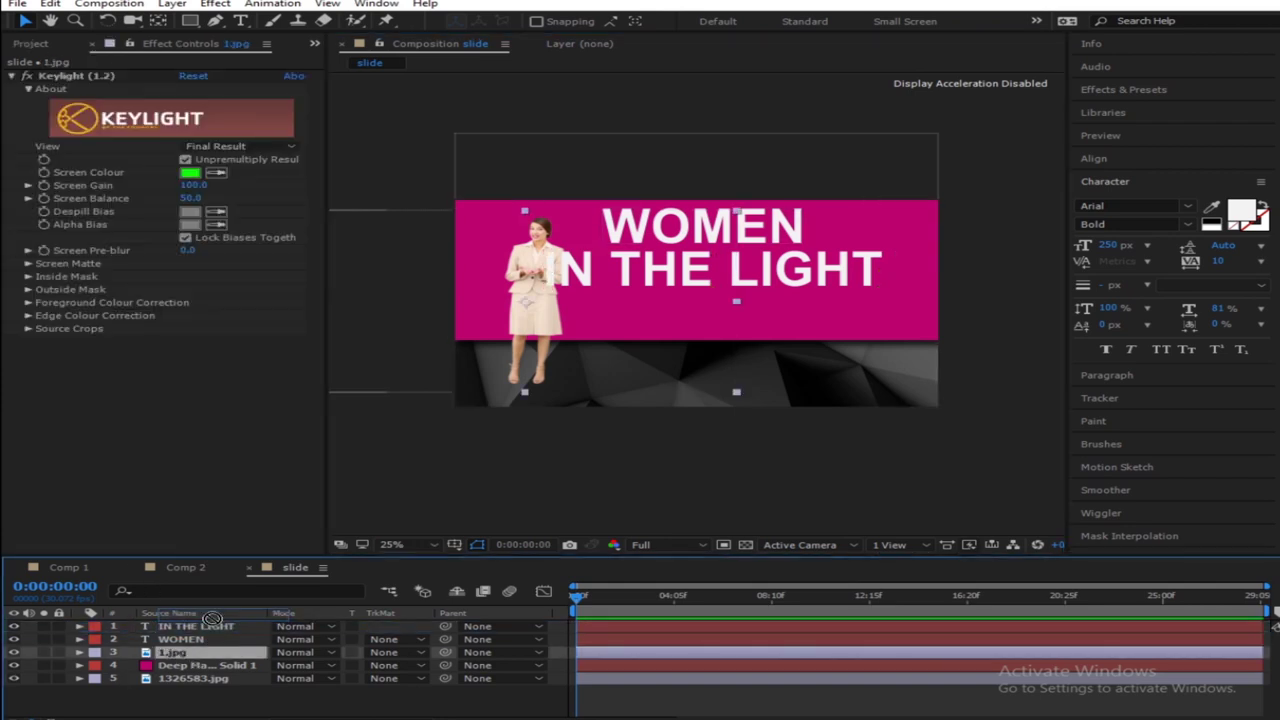
{"action": "left_click_drag", "start_coordinate": [212, 626], "coordinate": [212, 624]}
{"action": "left_click", "coordinate": [286, 700]}
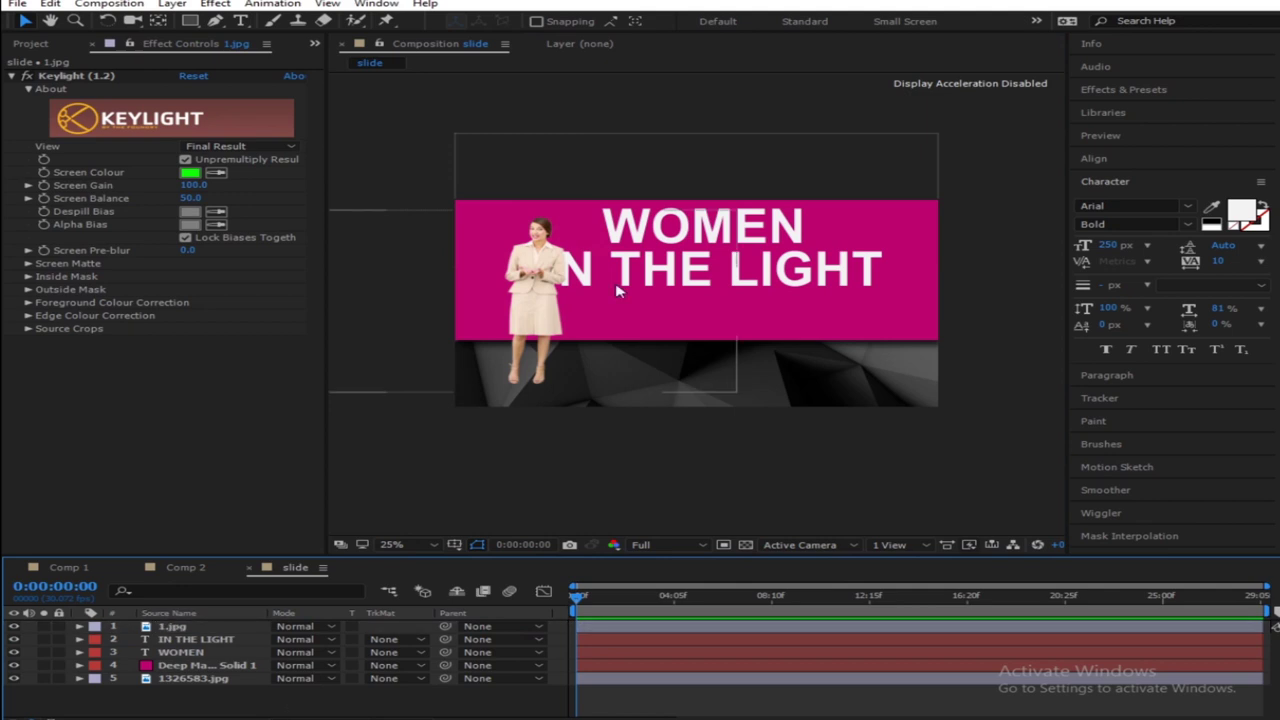
{"action": "left_click", "coordinate": [838, 271]}
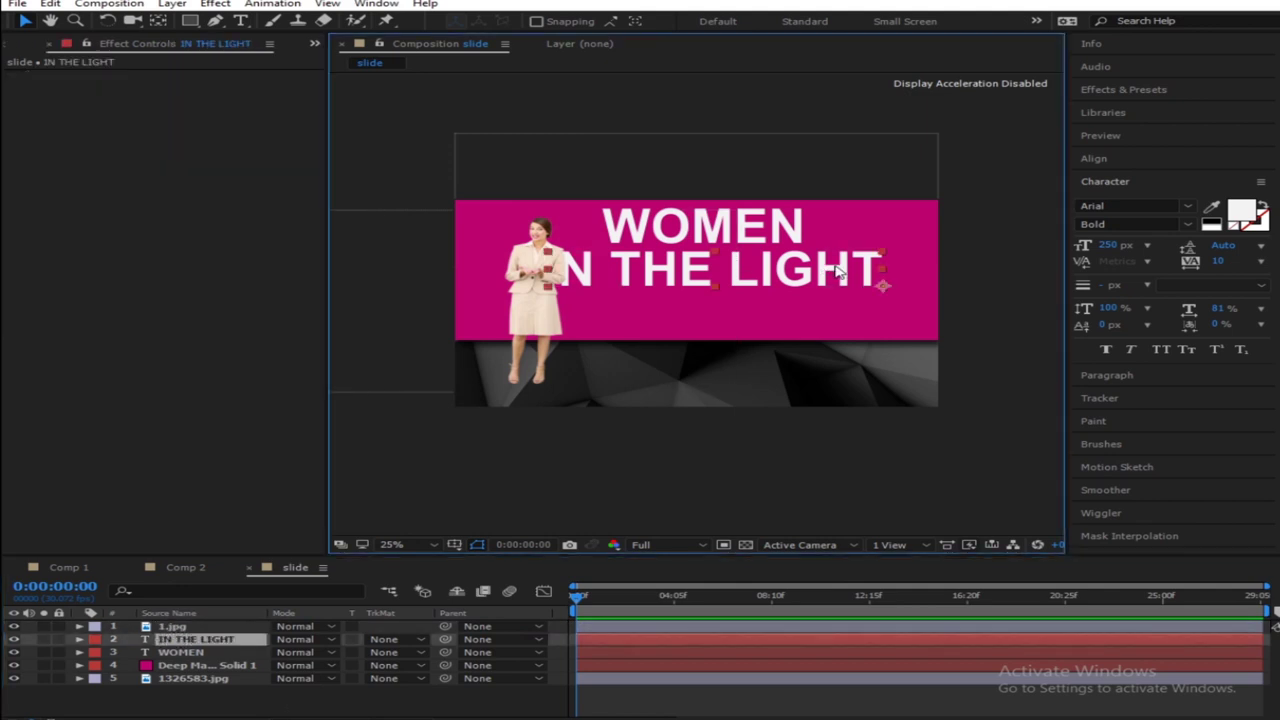
Set IN THE LIGHT to the Arial Black style and reposition it on the banner
{"action": "left_click", "coordinate": [1186, 224]}
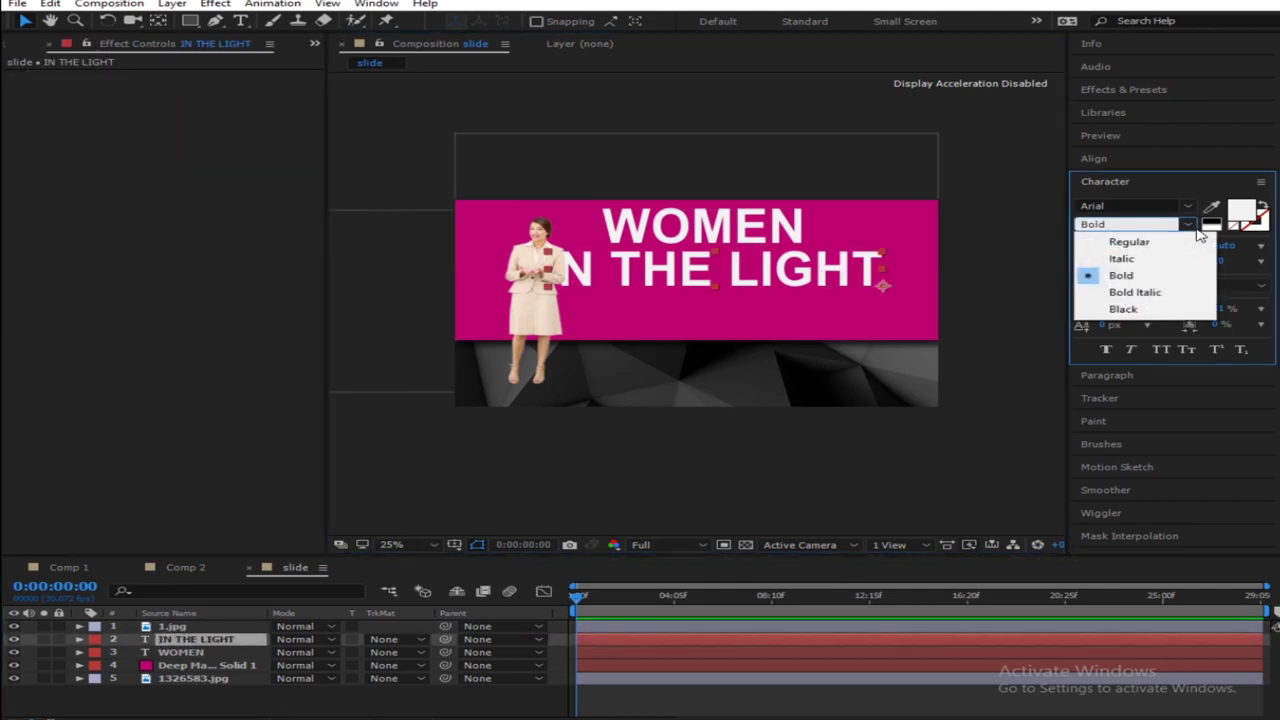
{"action": "left_click", "coordinate": [1127, 312]}
{"action": "left_click", "coordinate": [750, 272]}
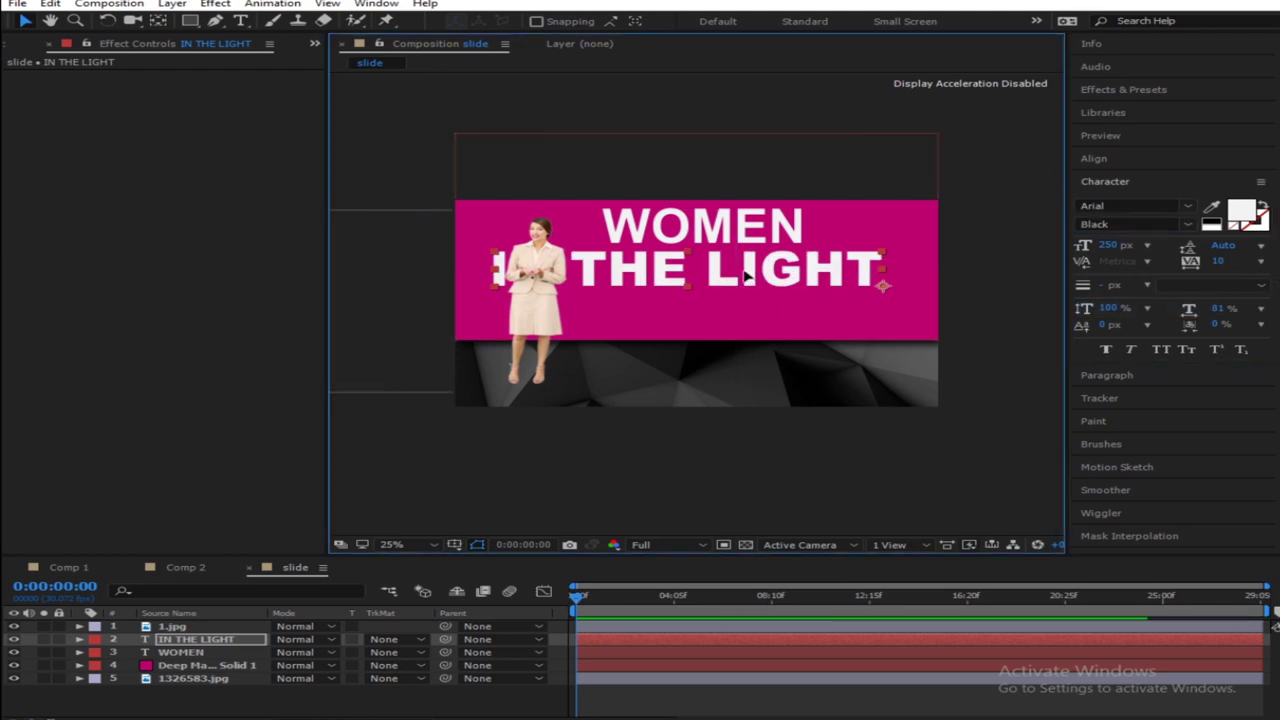
{"action": "left_click_drag", "start_coordinate": [750, 272], "coordinate": [796, 276]}
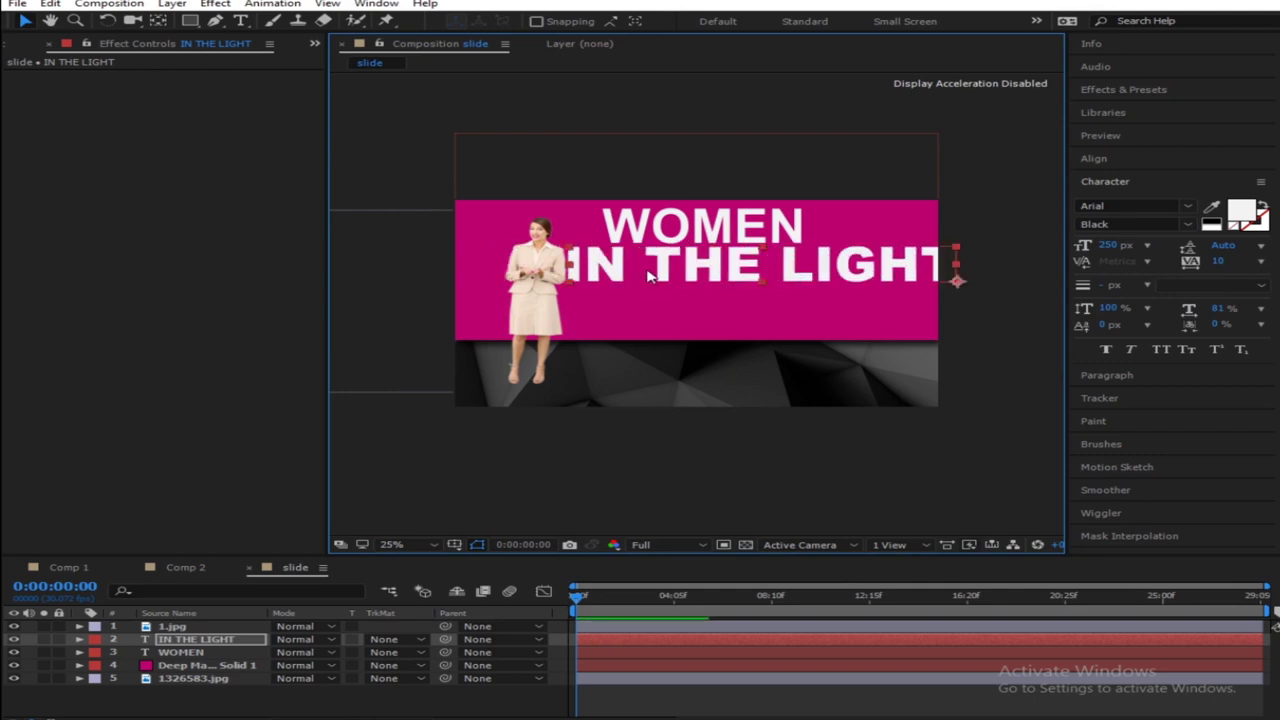
{"action": "left_click_drag", "start_coordinate": [689, 277], "coordinate": [666, 275]}
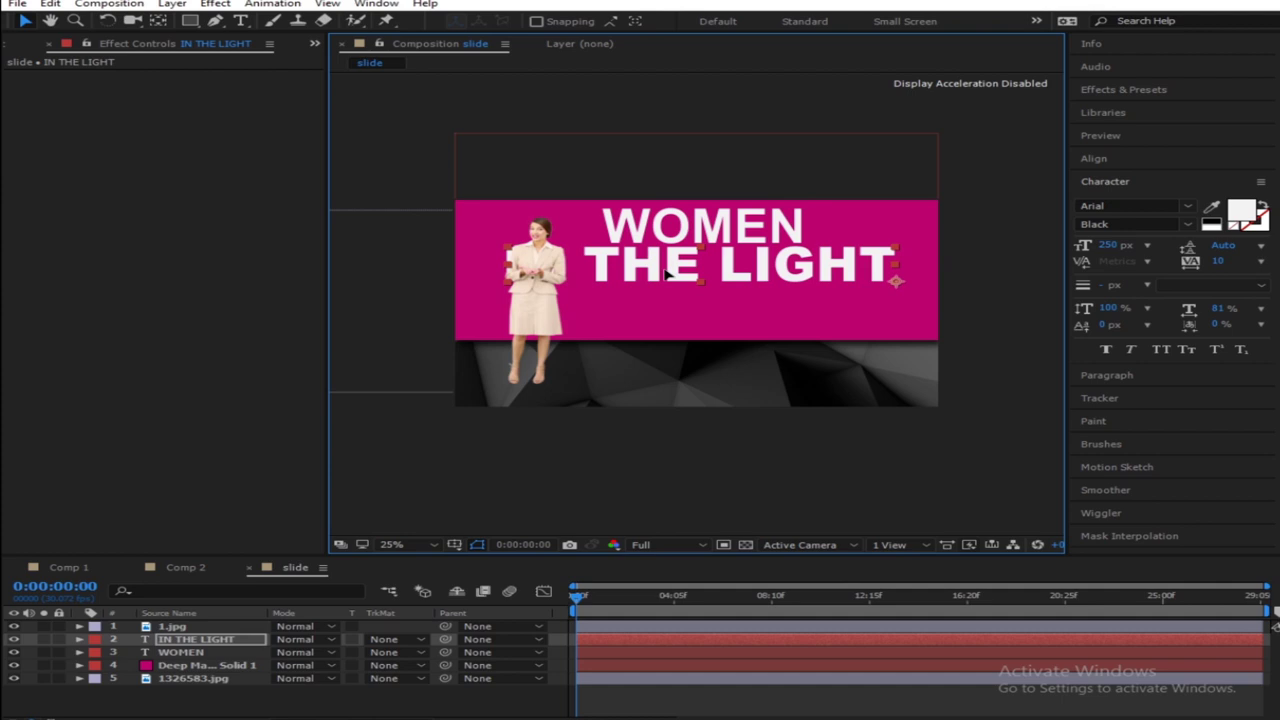
Set WOMEN to the Arial Black style, nudge it right, and shift the woman slightly right
{"action": "left_click", "coordinate": [737, 235]}
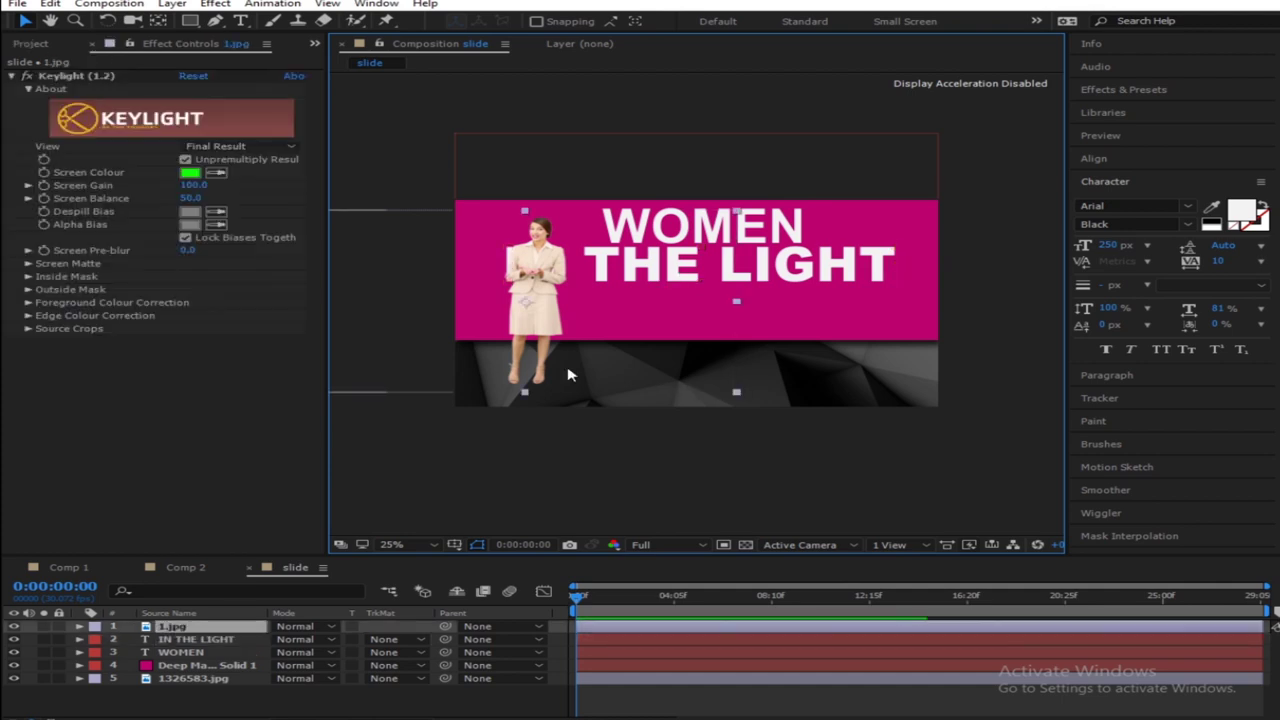
{"action": "left_click", "coordinate": [195, 652]}
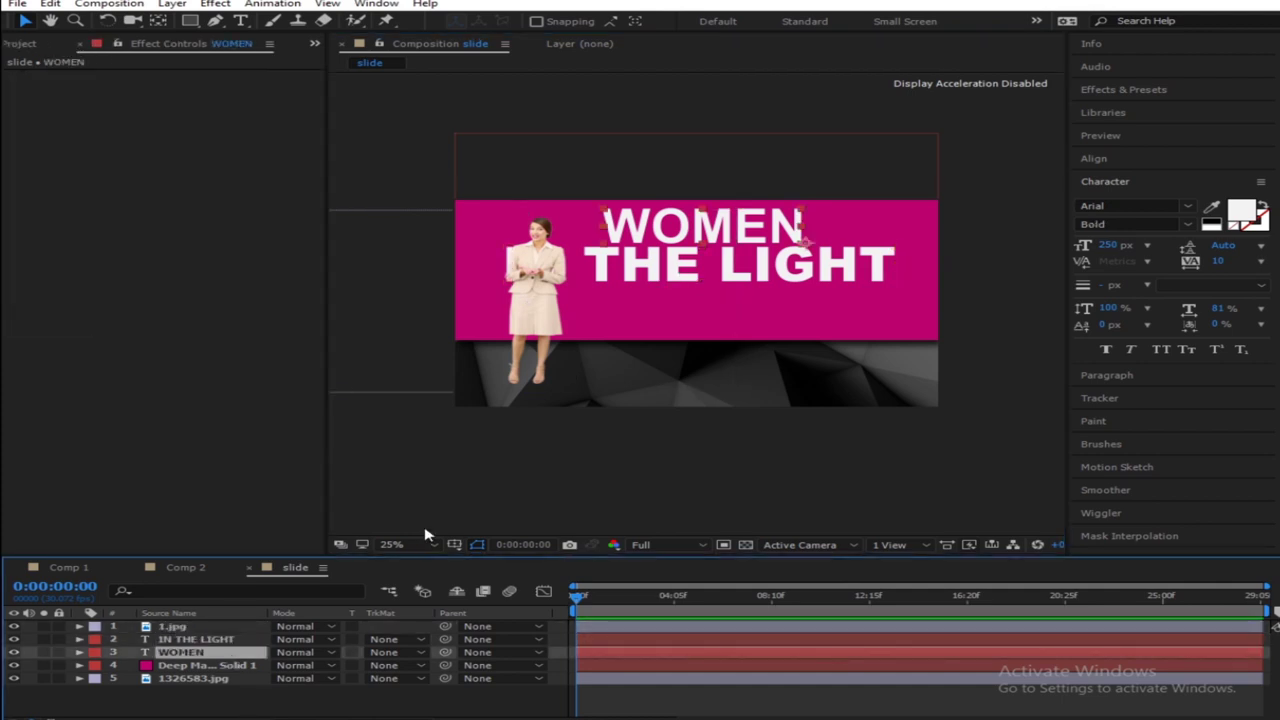
{"action": "left_click", "coordinate": [1190, 225]}
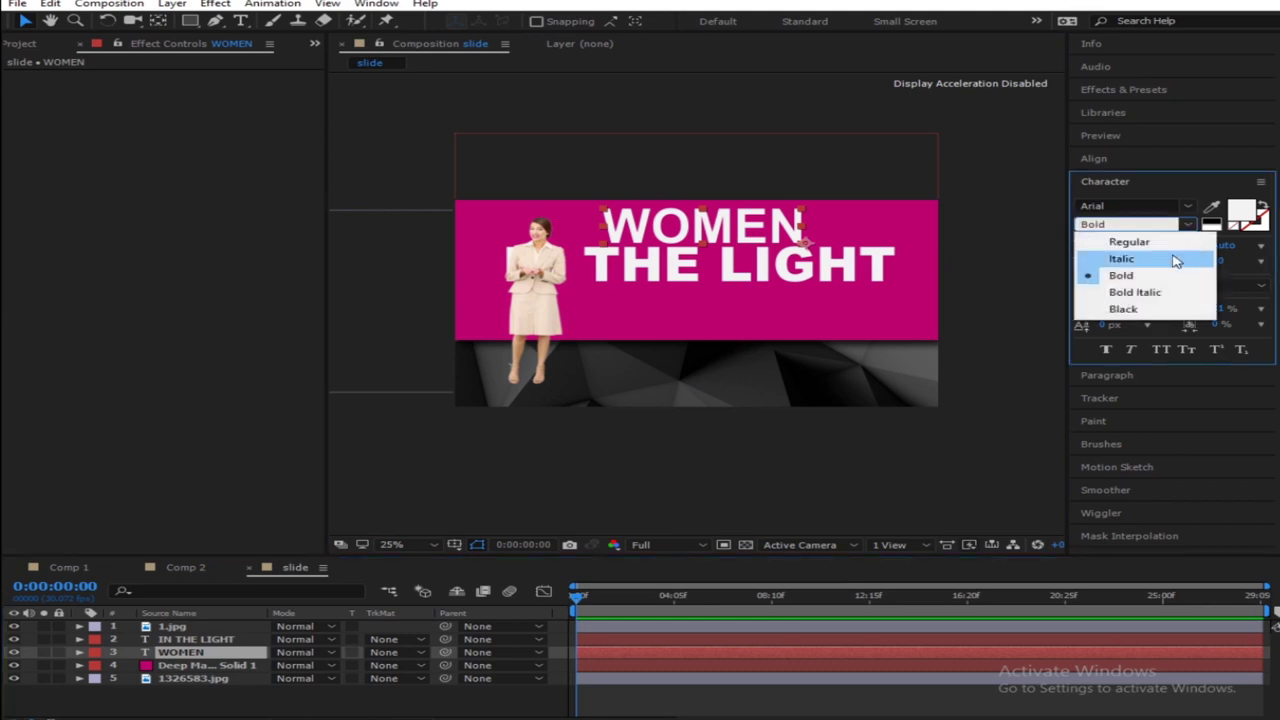
{"action": "left_click", "coordinate": [1140, 312]}
{"action": "left_click", "coordinate": [719, 228]}
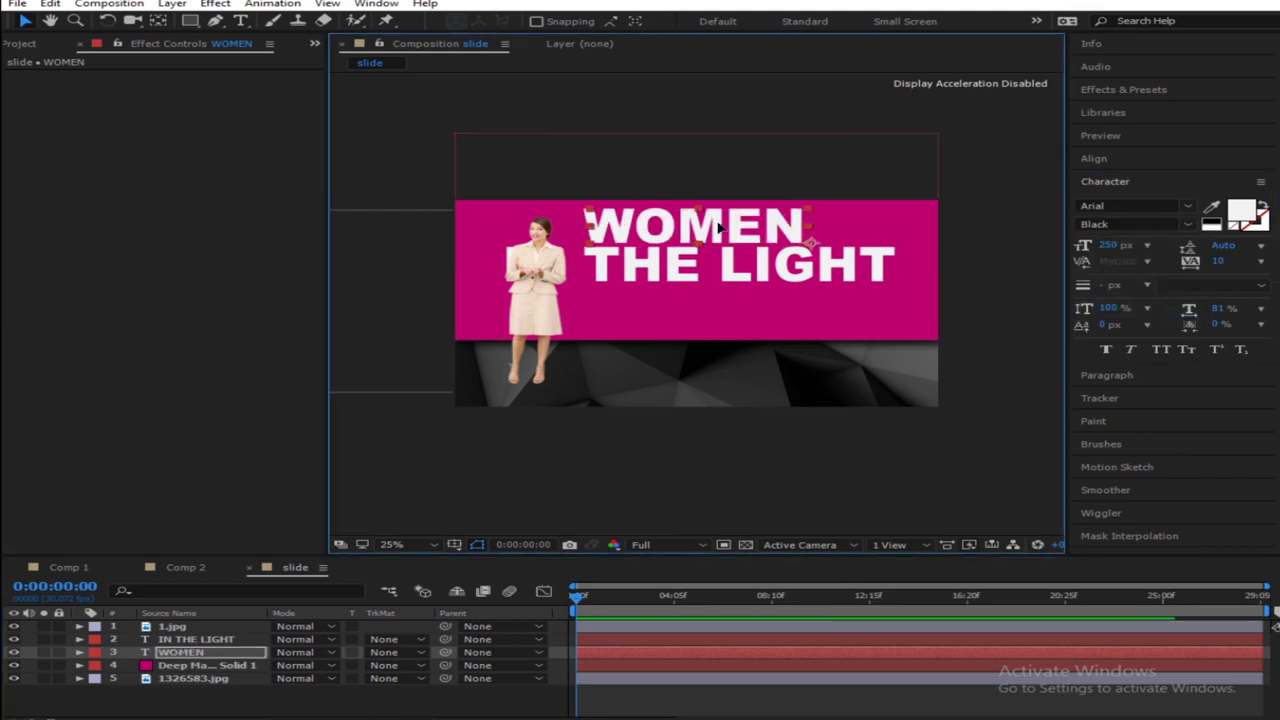
{"action": "left_click_drag", "start_coordinate": [719, 228], "coordinate": [732, 228]}
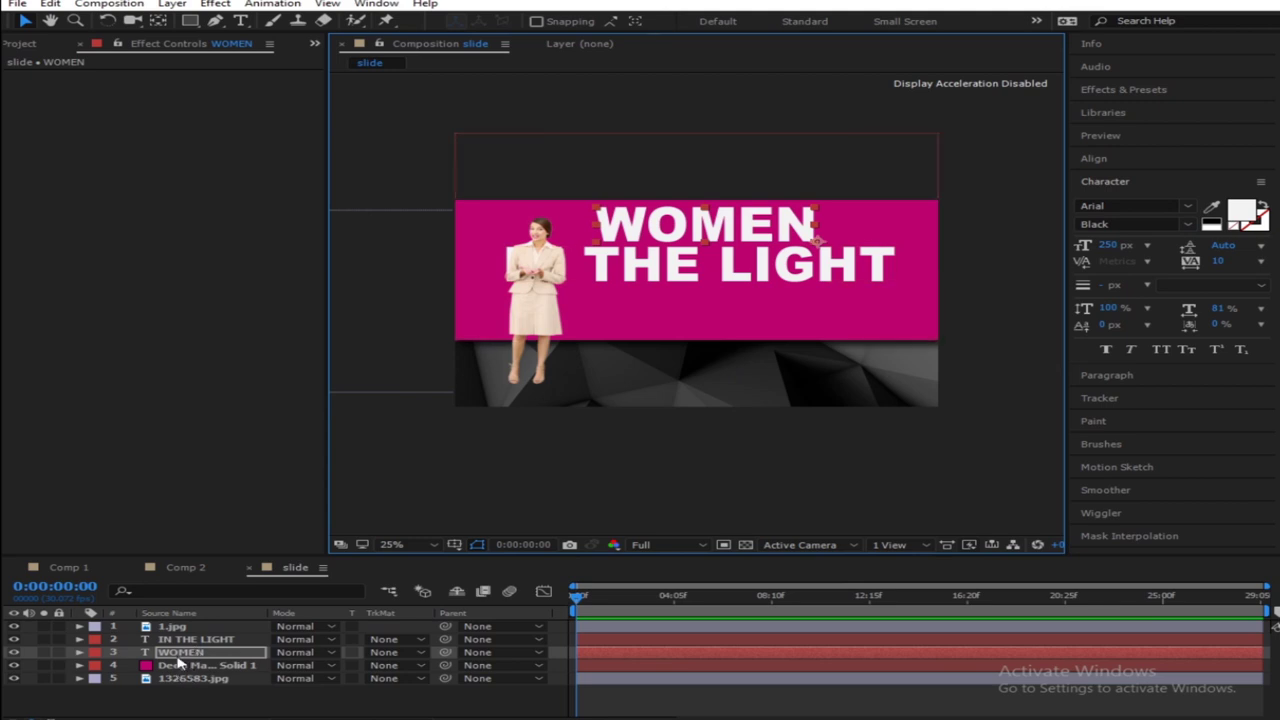
{"action": "left_click", "coordinate": [224, 628]}
{"action": "left_click_drag", "start_coordinate": [572, 334], "coordinate": [617, 339]}
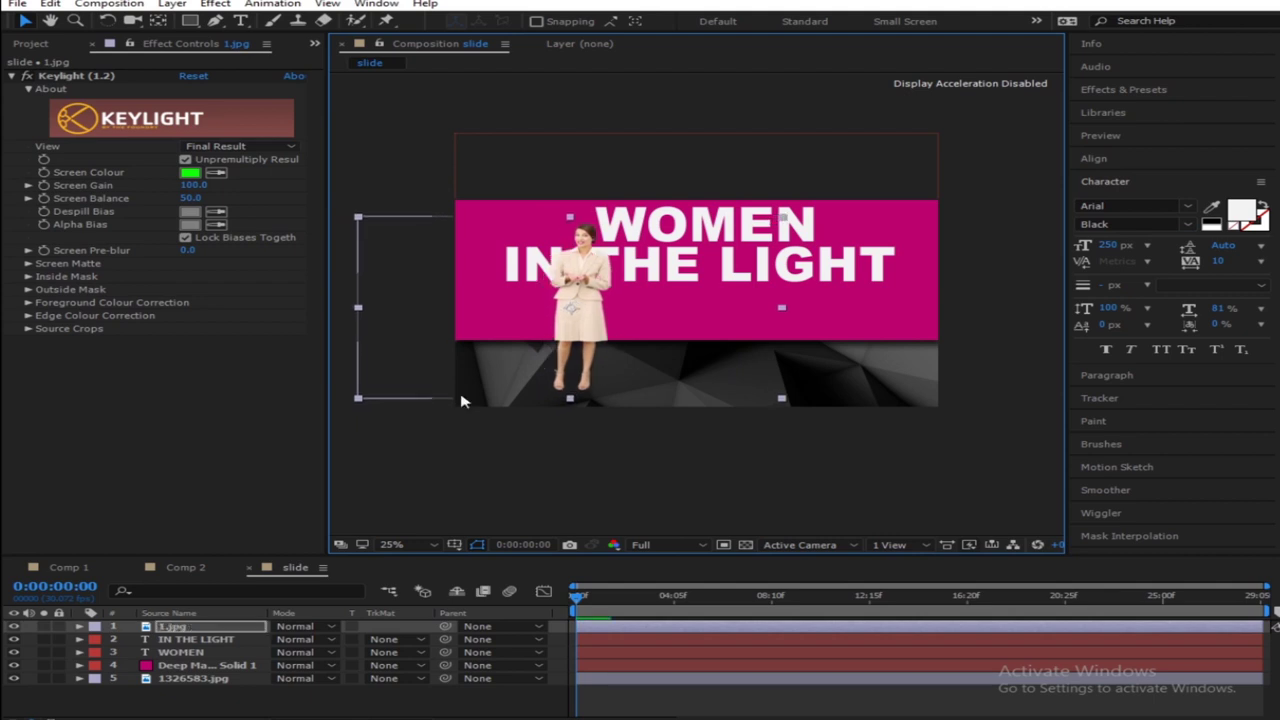
Deselect all and begin a new text layer below the magenta banner
{"action": "left_click", "coordinate": [400, 710]}
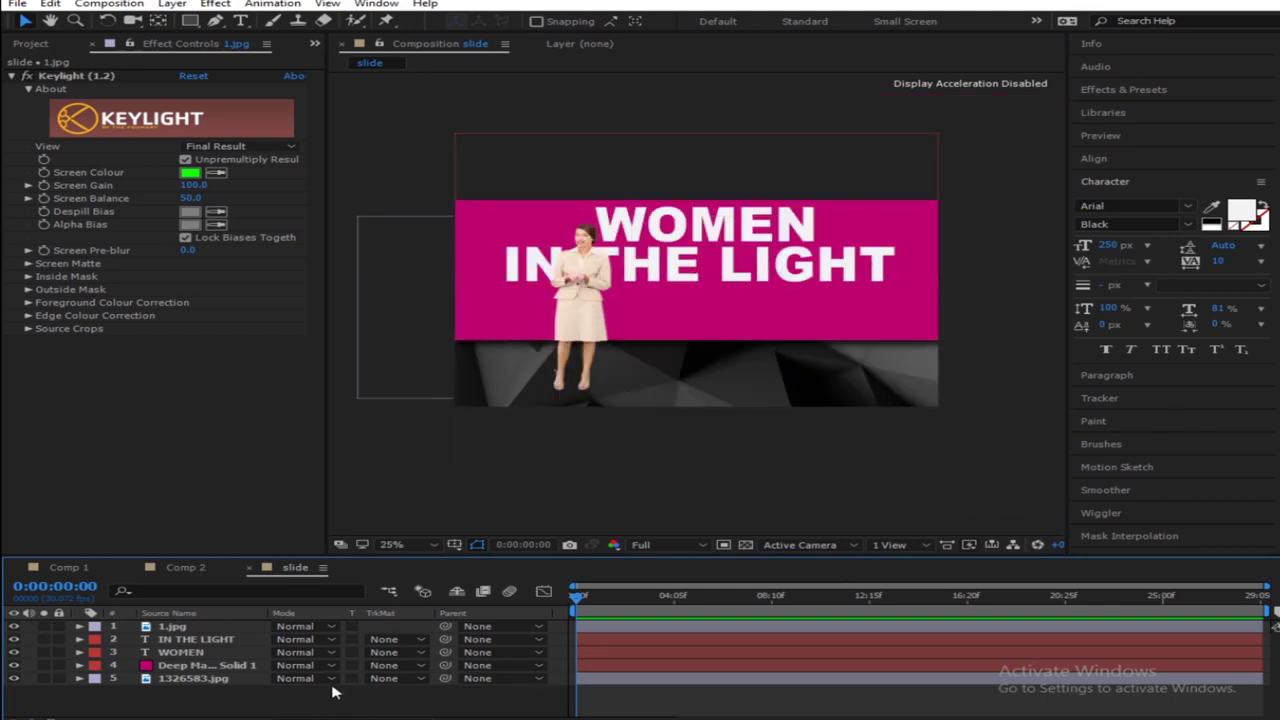
{"action": "left_click", "coordinate": [240, 20]}
{"action": "left_click", "coordinate": [622, 381]}
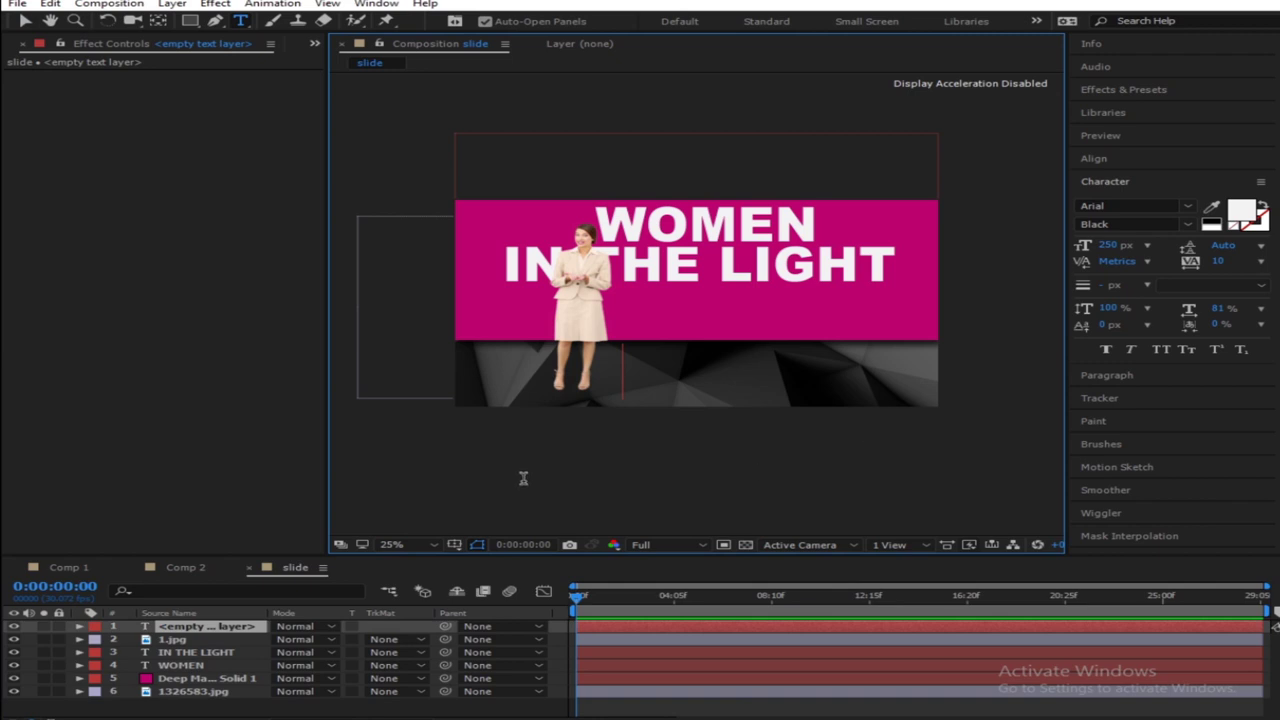
Reduce the font size and type EVERY below the banner
{"action": "left_click_drag", "start_coordinate": [1112, 246], "coordinate": [1072, 258]}
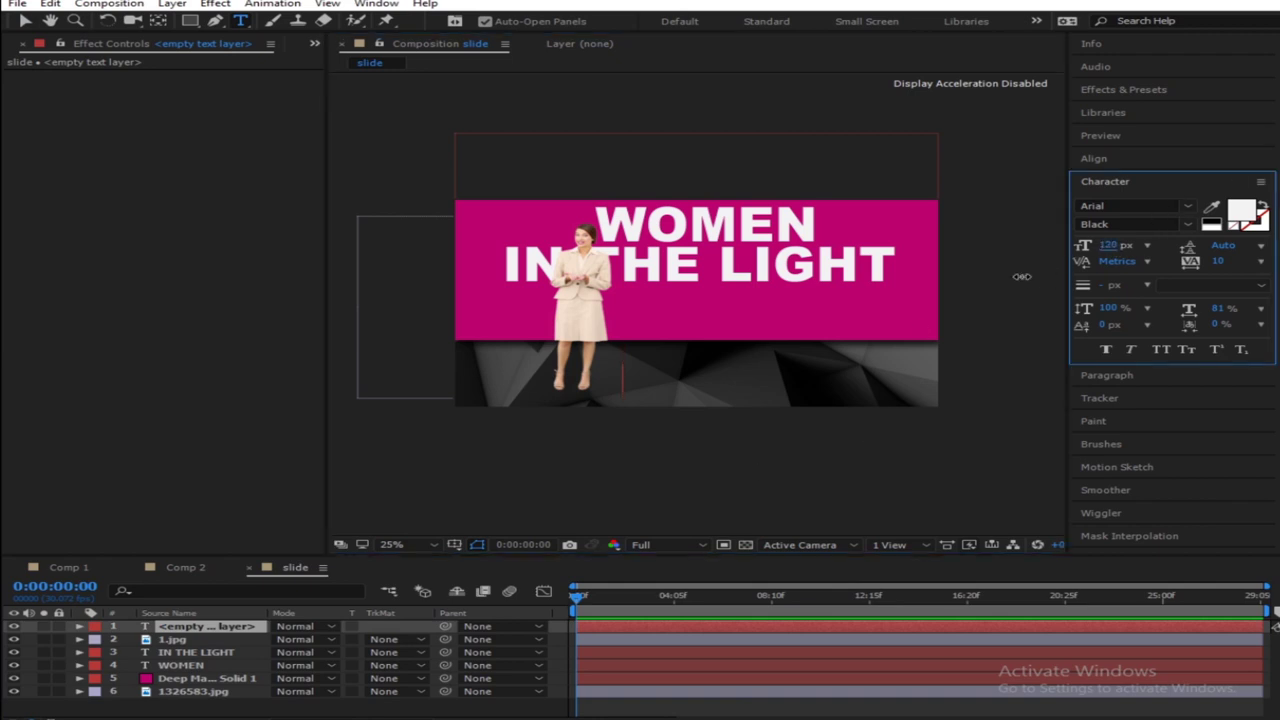
{"action": "type", "text": "E"}
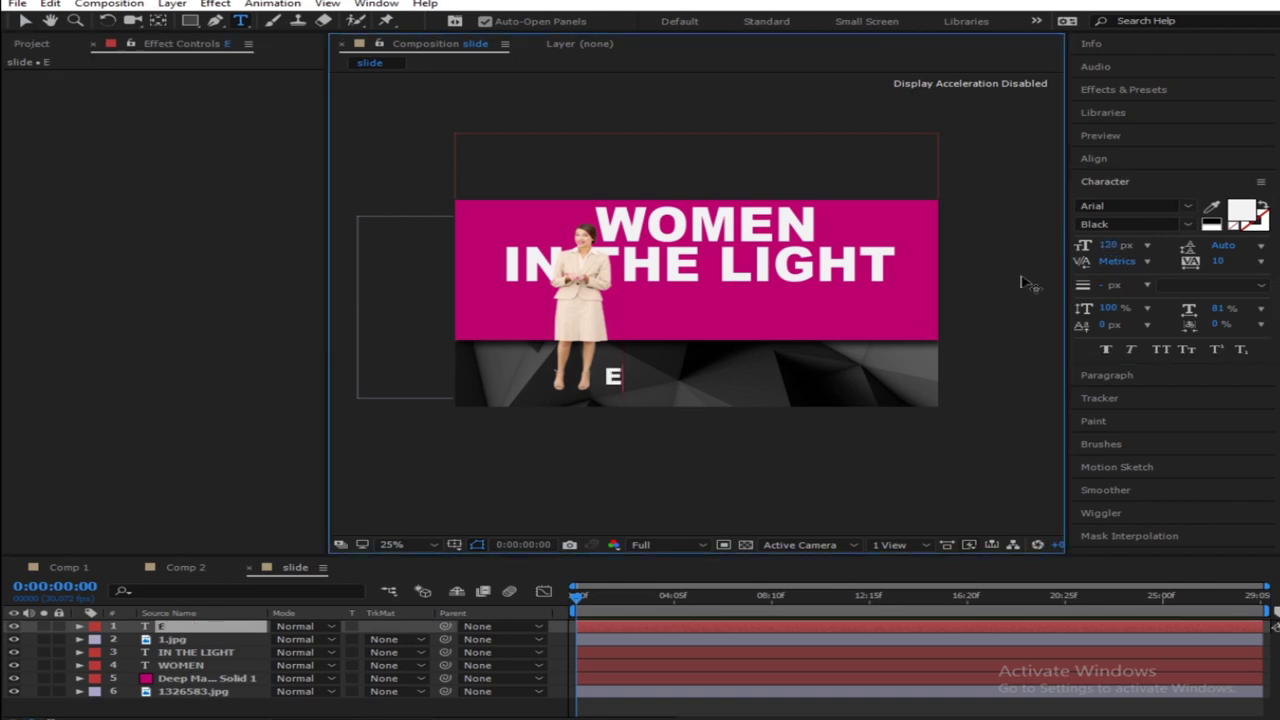
{"action": "type", "text": "VERY"}
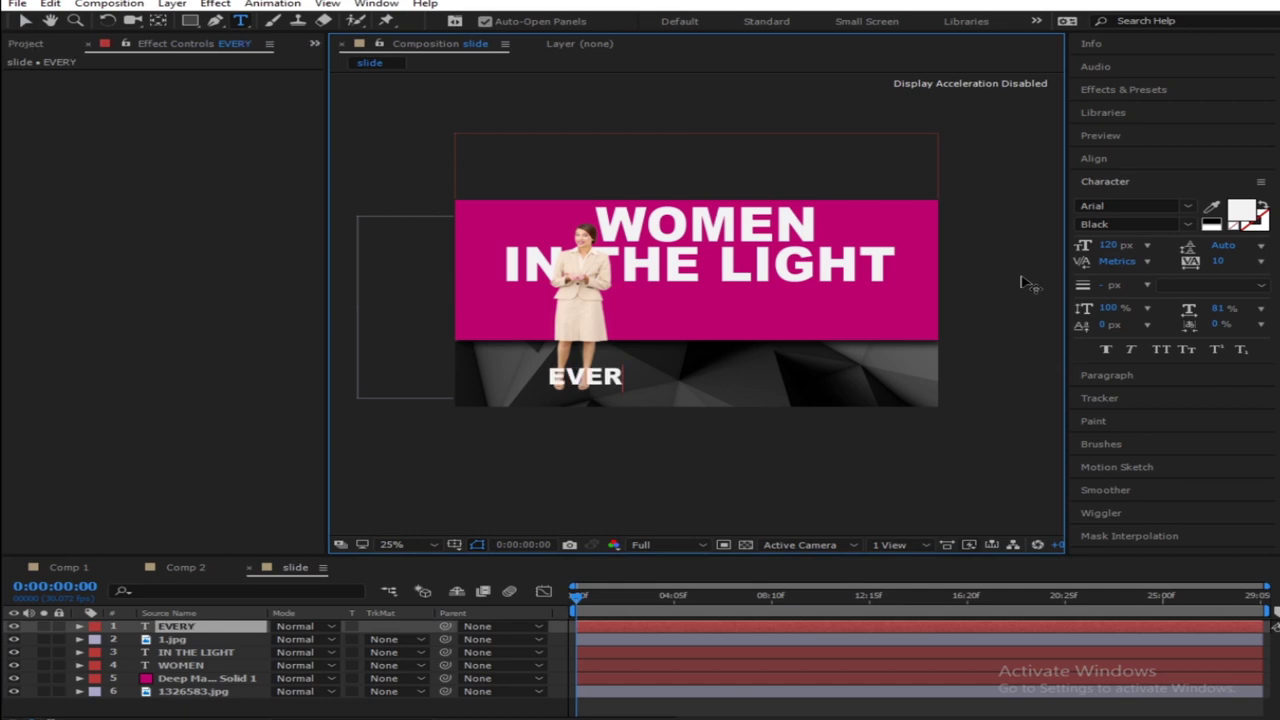
{"action": "left_click", "coordinate": [25, 20]}
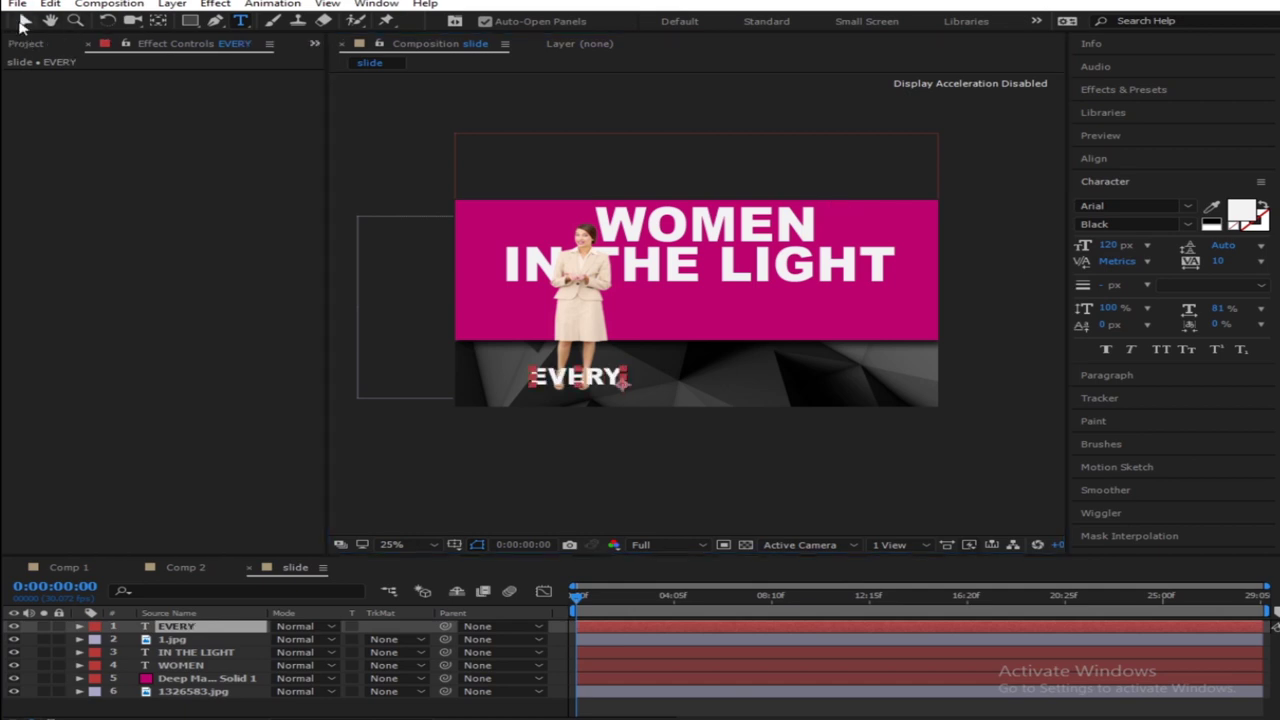
Add a SUNDAY text layer to the right of EVERY
{"action": "left_click", "coordinate": [701, 295]}
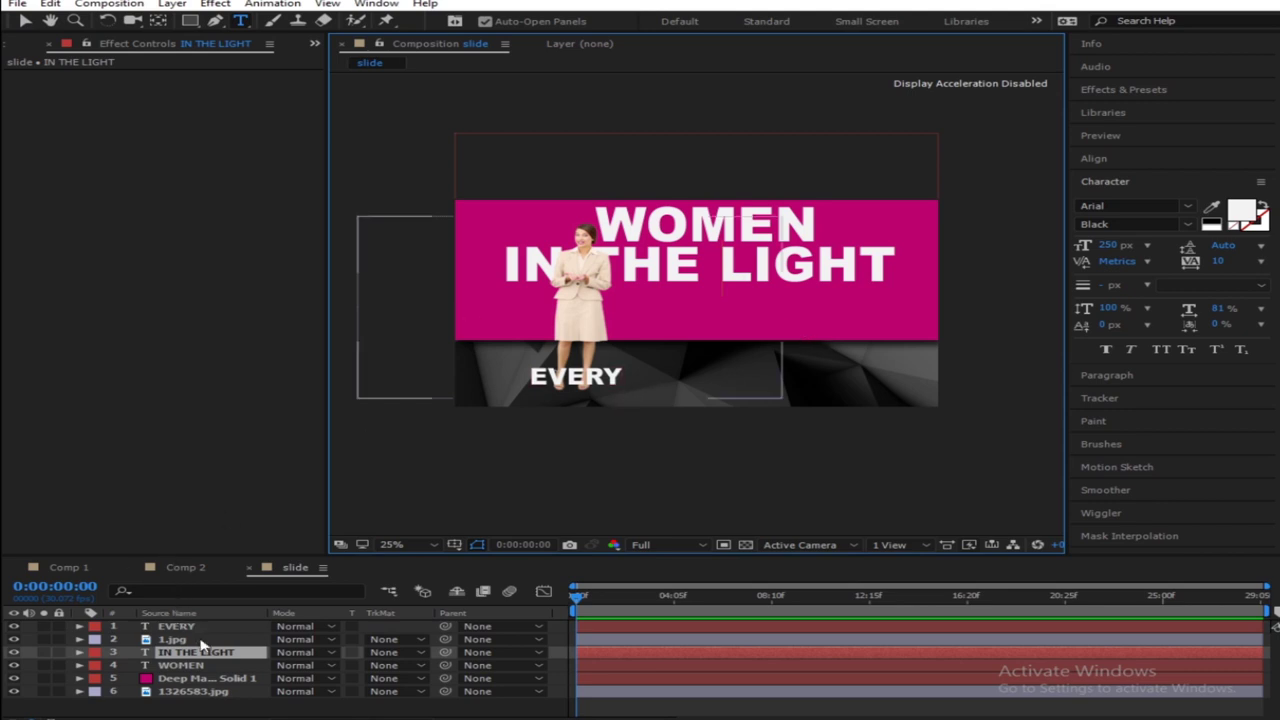
{"action": "left_click", "coordinate": [220, 705]}
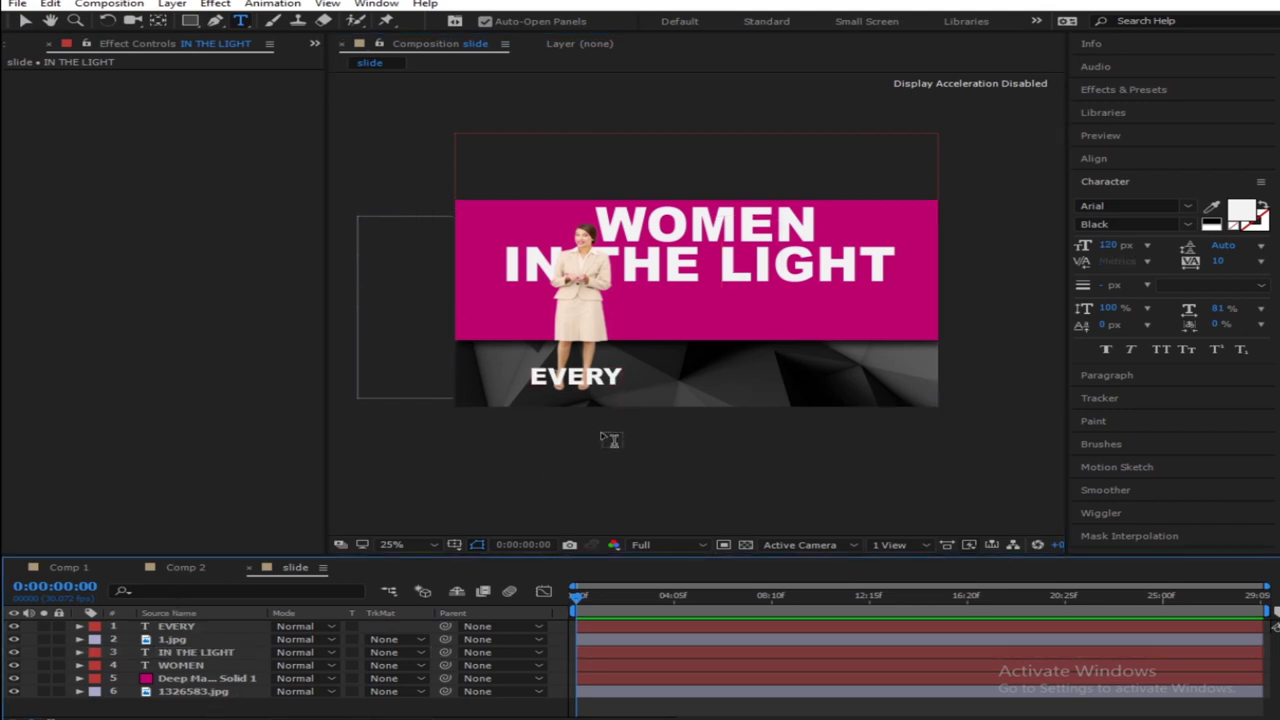
{"action": "left_click", "coordinate": [790, 370]}
{"action": "type", "text": "S"}
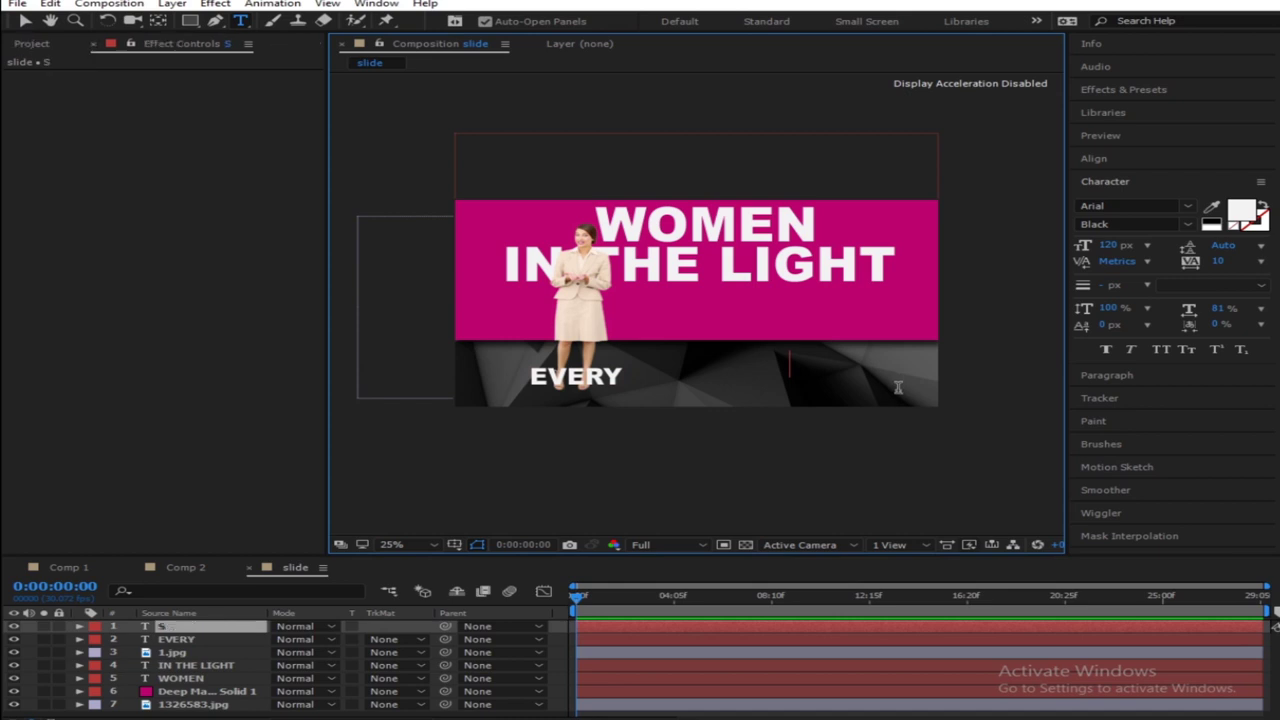
{"action": "type", "text": "UNDAY"}
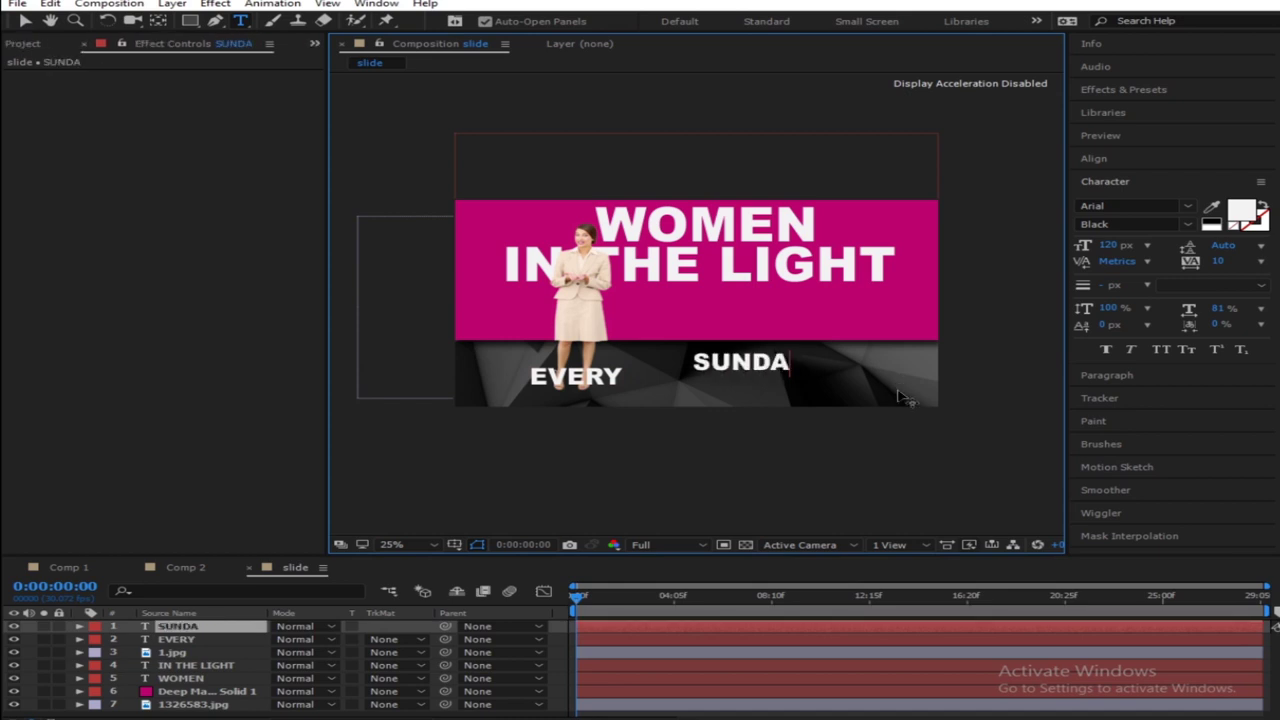
{"action": "left_click", "coordinate": [25, 20]}
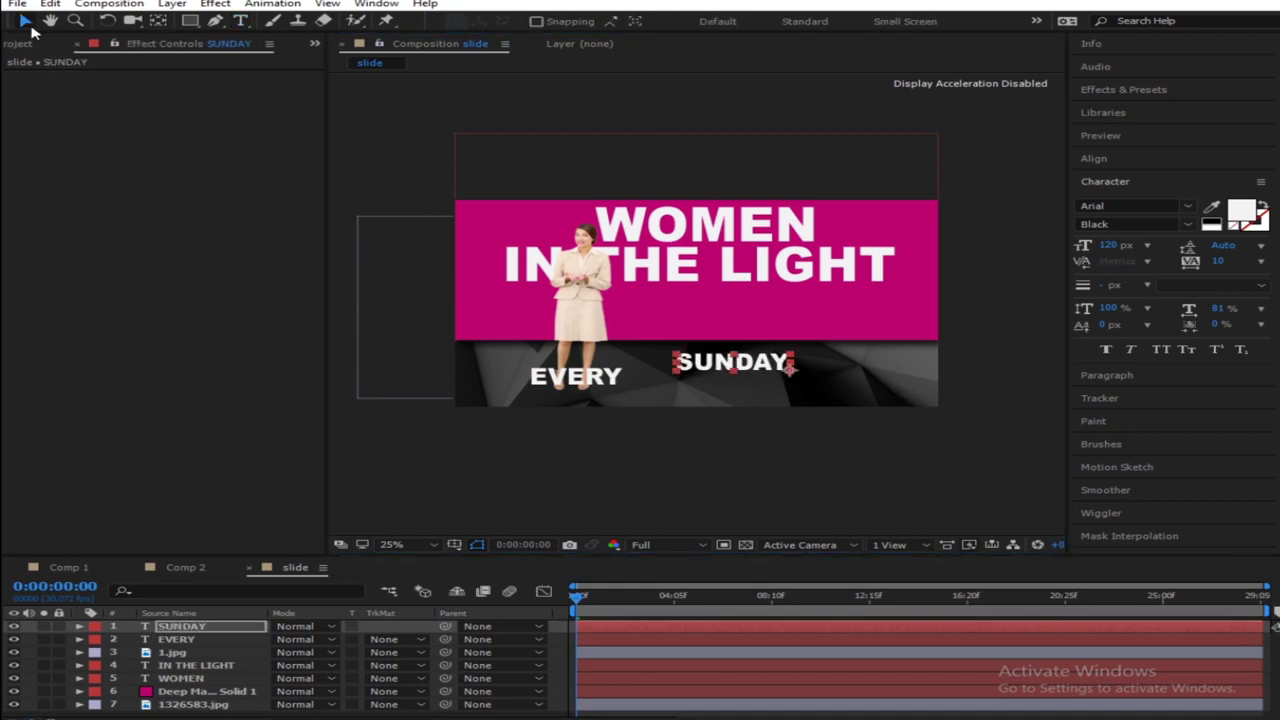
{"action": "left_click", "coordinate": [240, 20]}
Add a 14:00 text layer beside SUNDAY
{"action": "left_click", "coordinate": [859, 376]}
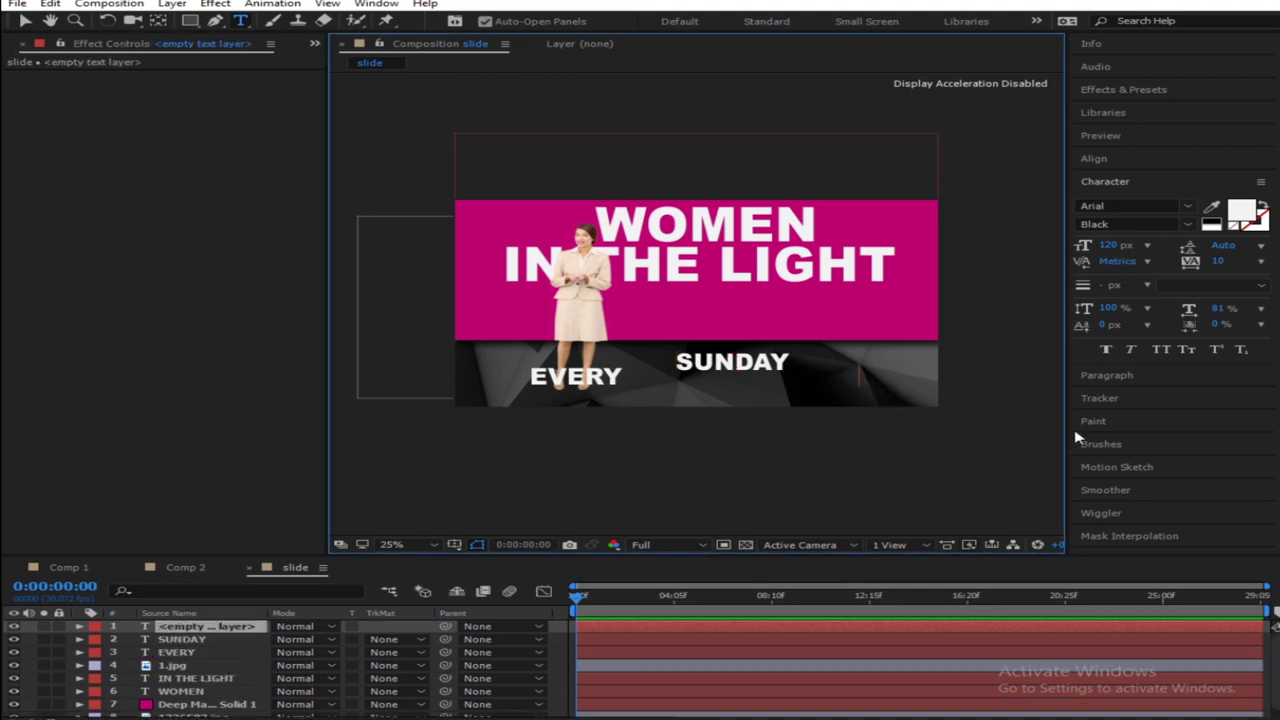
{"action": "type", "text": "14"}
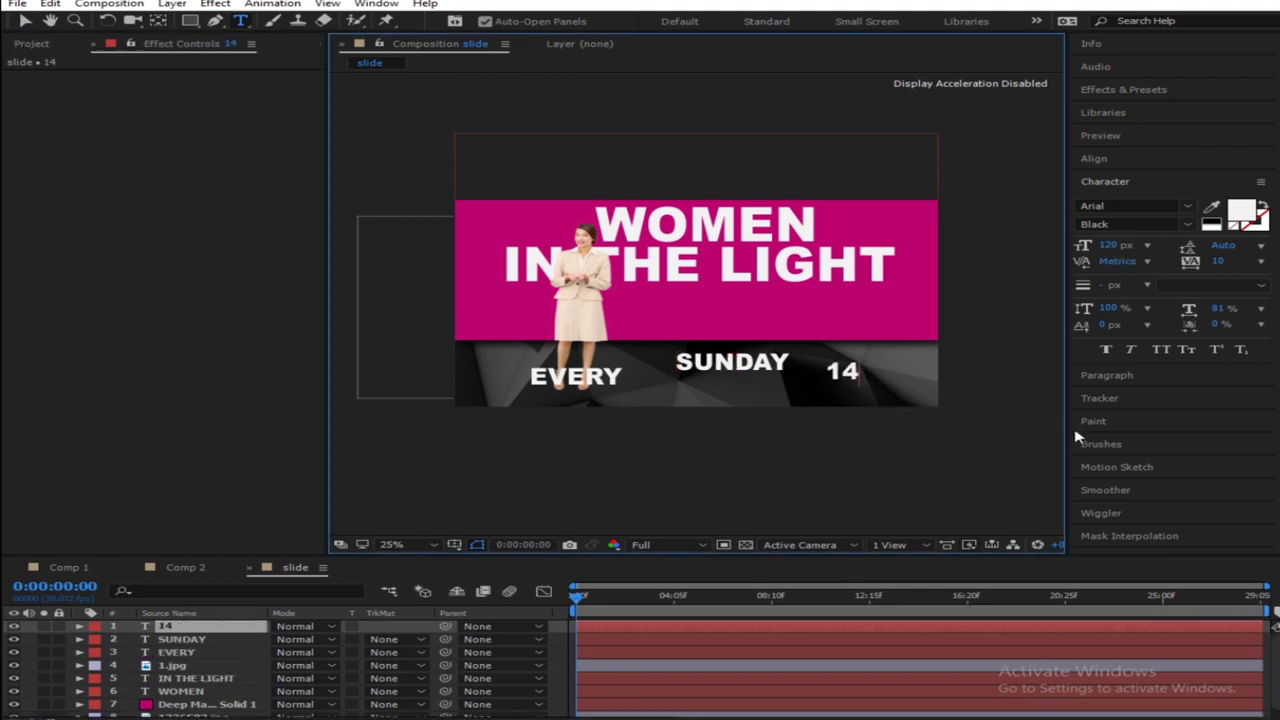
{"action": "type", "text": ":"}
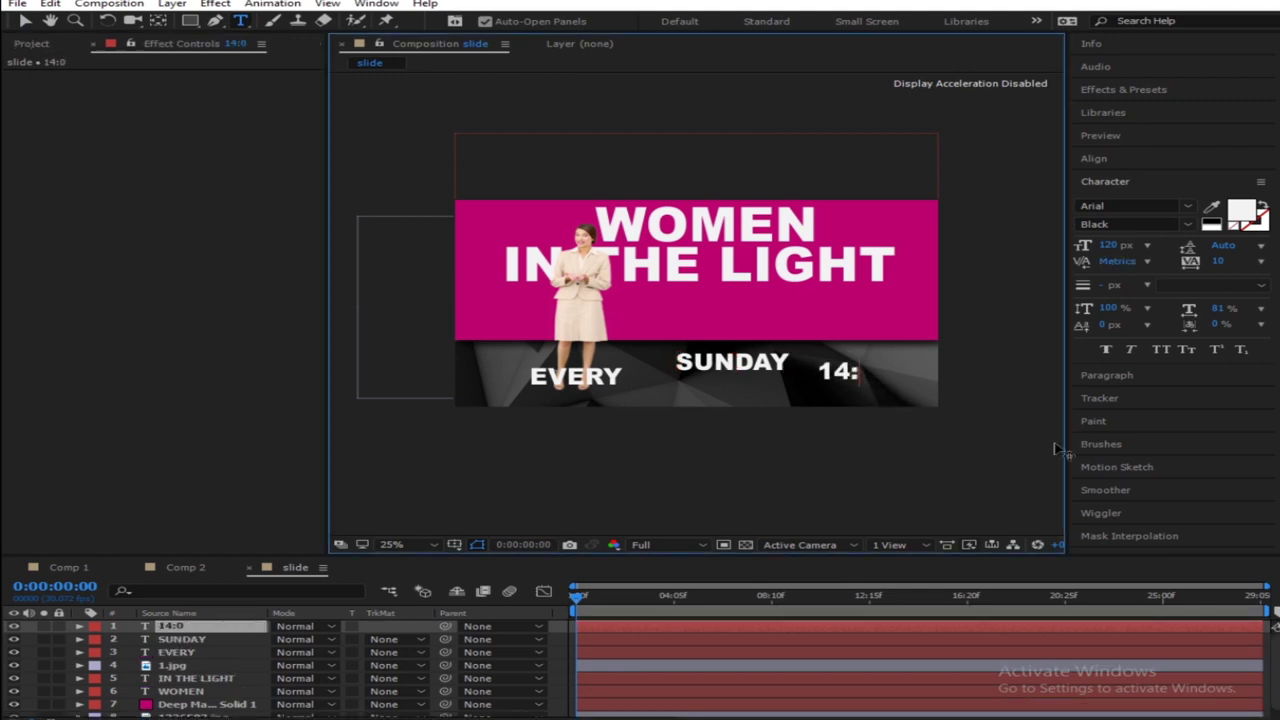
{"action": "type", "text": "00"}
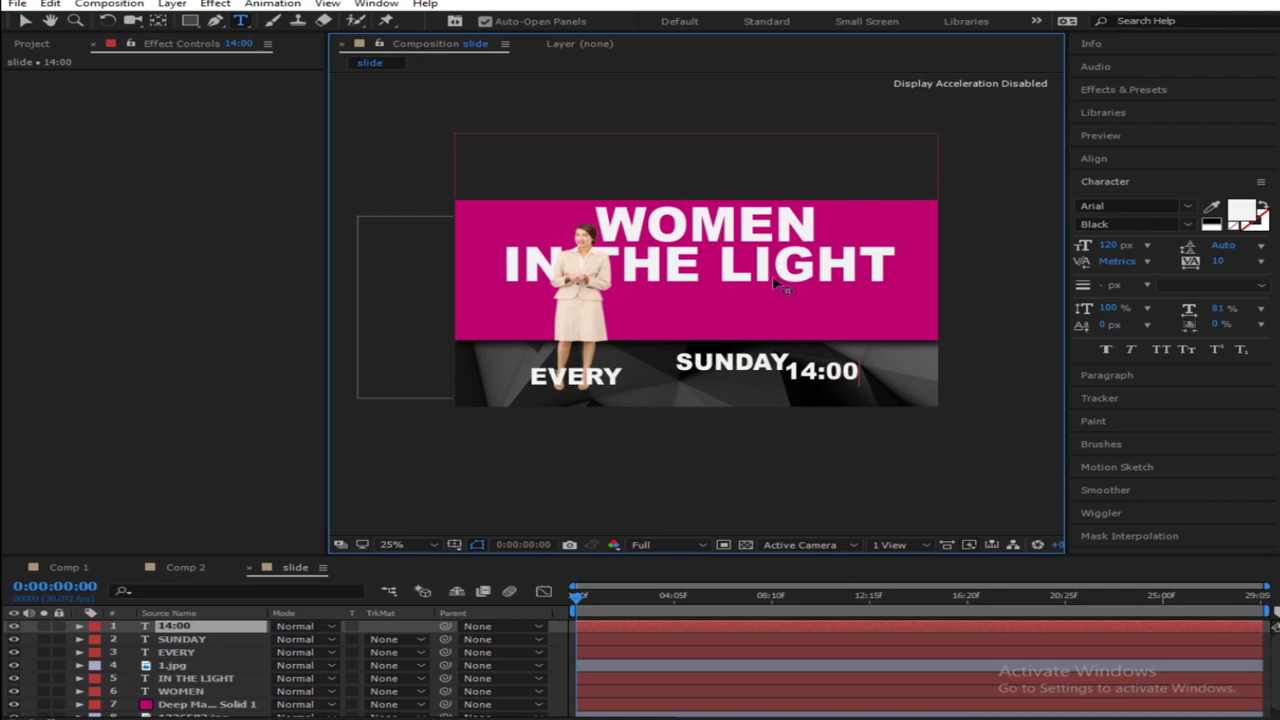
{"action": "left_click", "coordinate": [24, 22]}
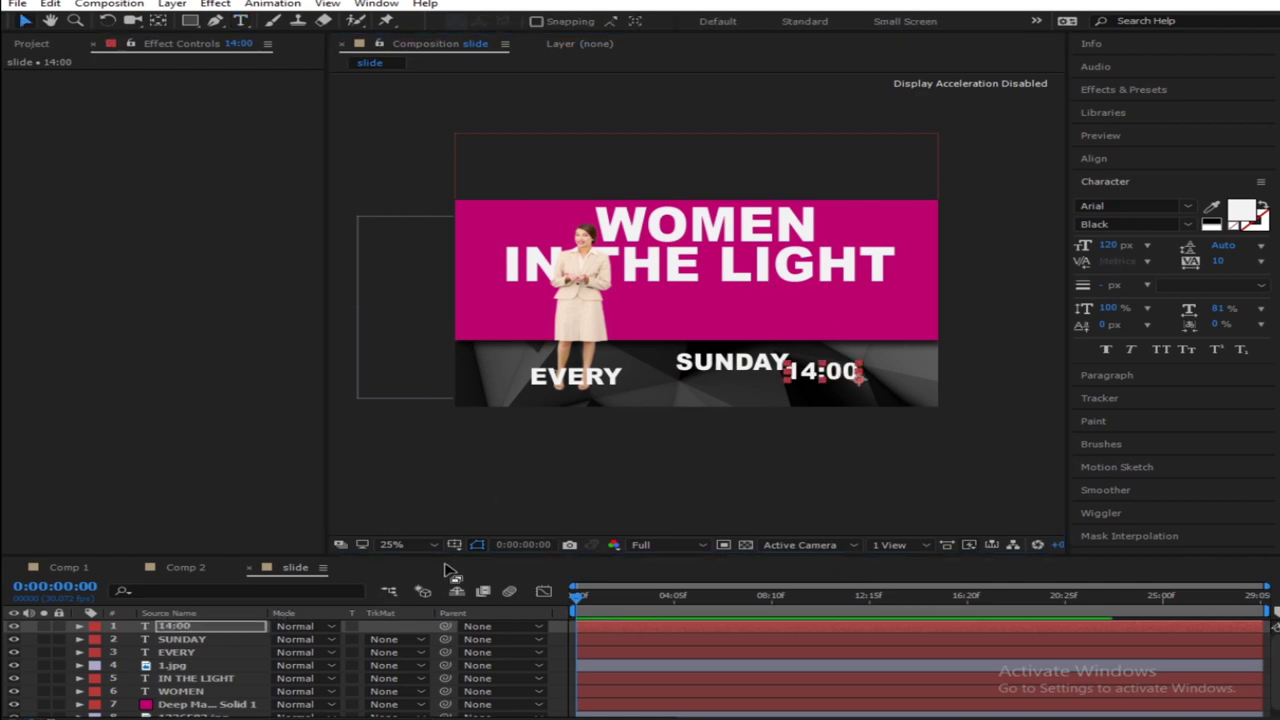
Enlarge the layer list and move EVERY down beneath SUNDAY
{"action": "left_click_drag", "start_coordinate": [470, 560], "coordinate": [476, 488]}
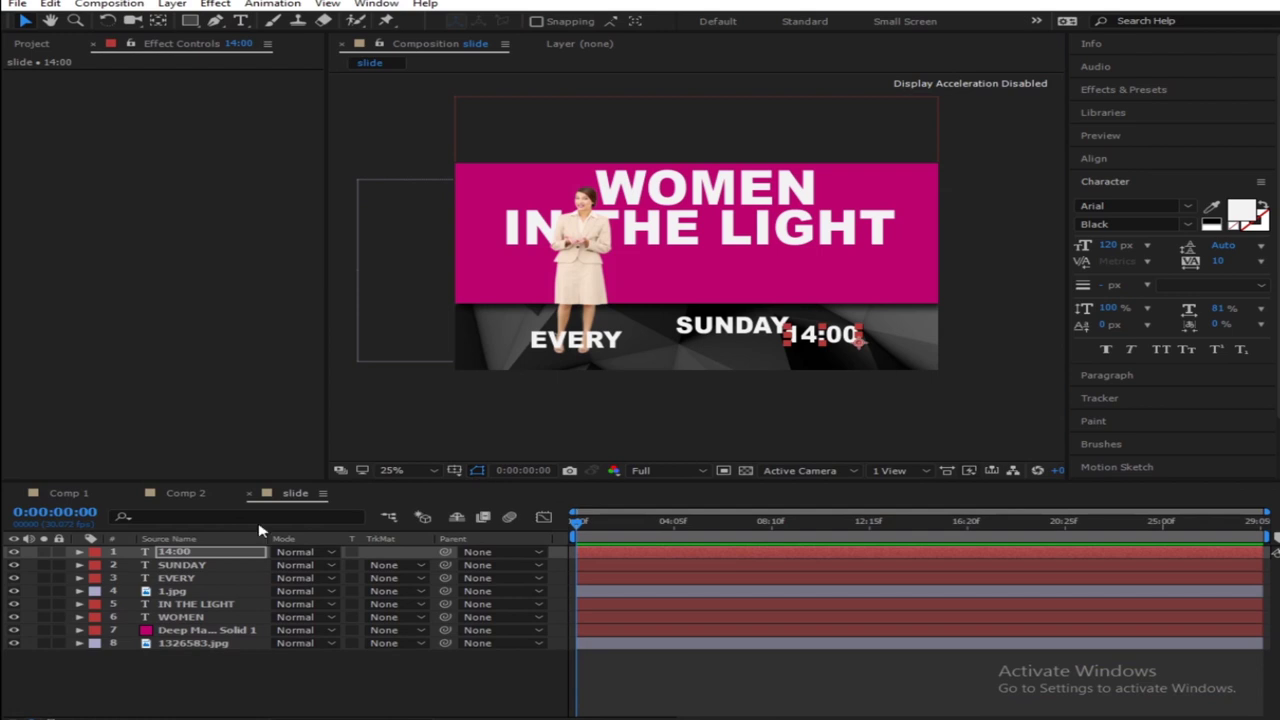
{"action": "left_click", "coordinate": [568, 342]}
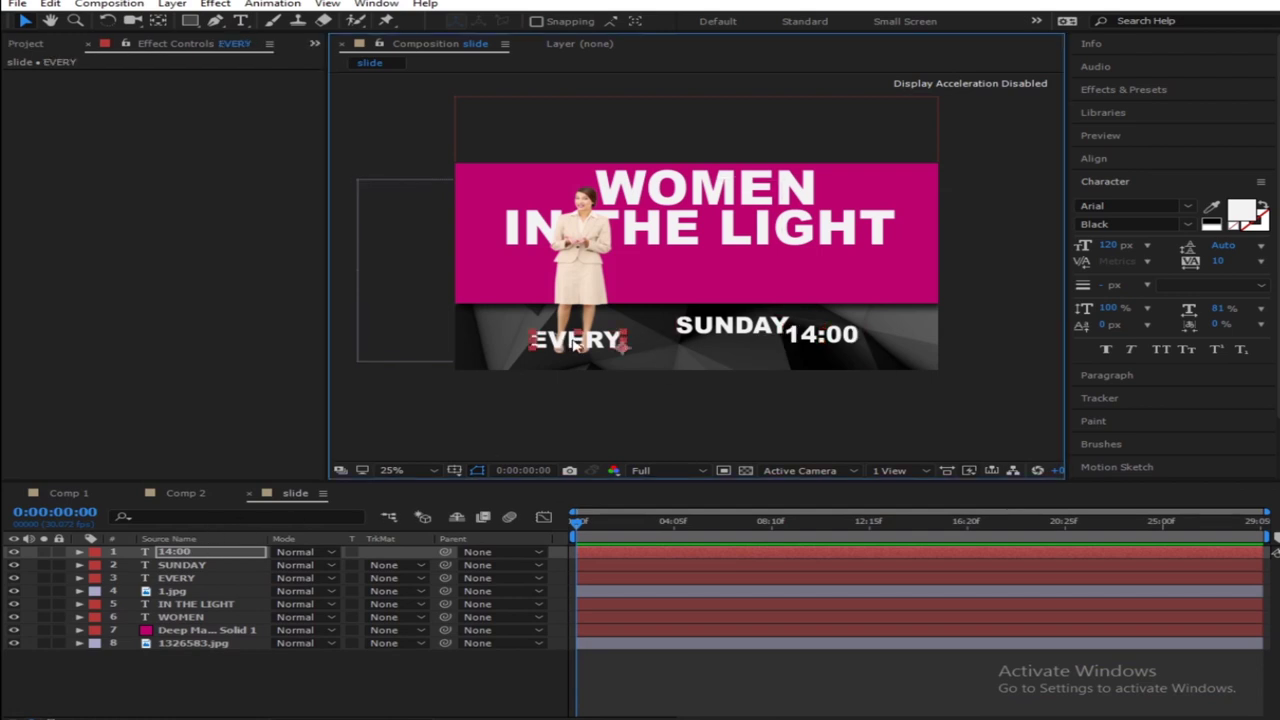
{"action": "left_click_drag", "start_coordinate": [670, 352], "coordinate": [724, 347]}
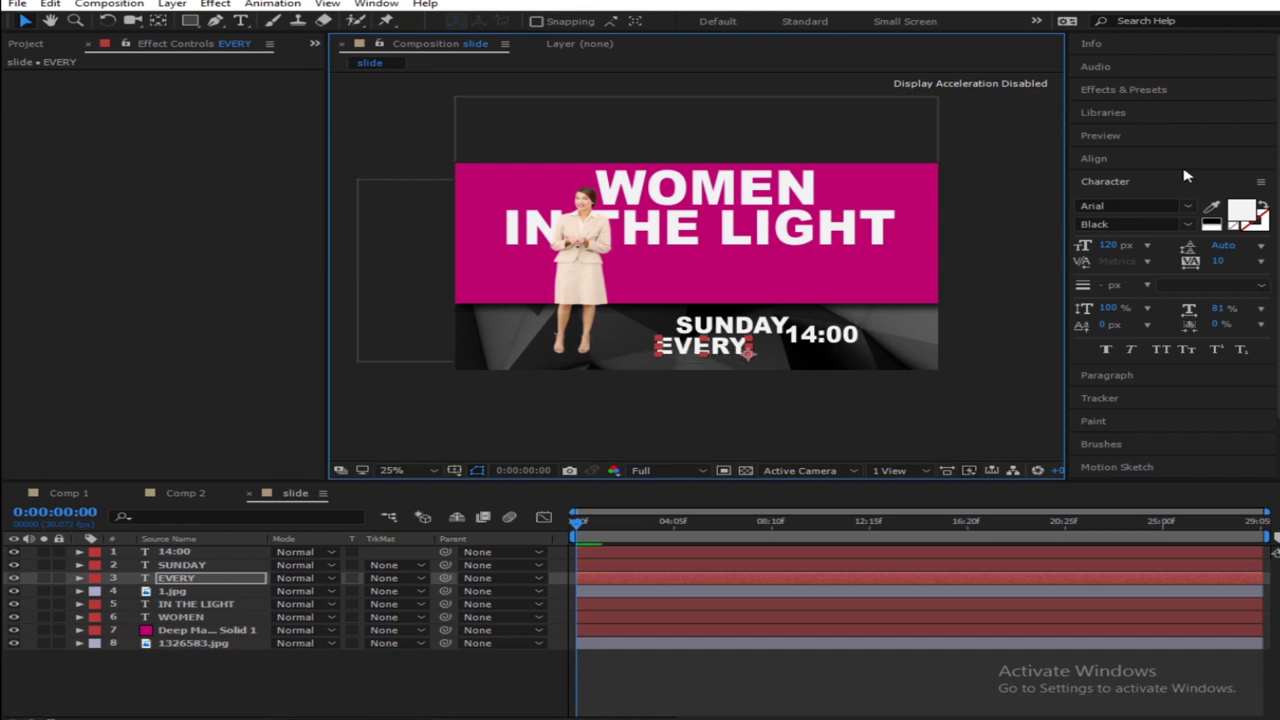
Set EVERY's font style to Bold and shrink it to about 71% scale
{"action": "left_click", "coordinate": [1140, 224]}
{"action": "left_click", "coordinate": [1140, 278]}
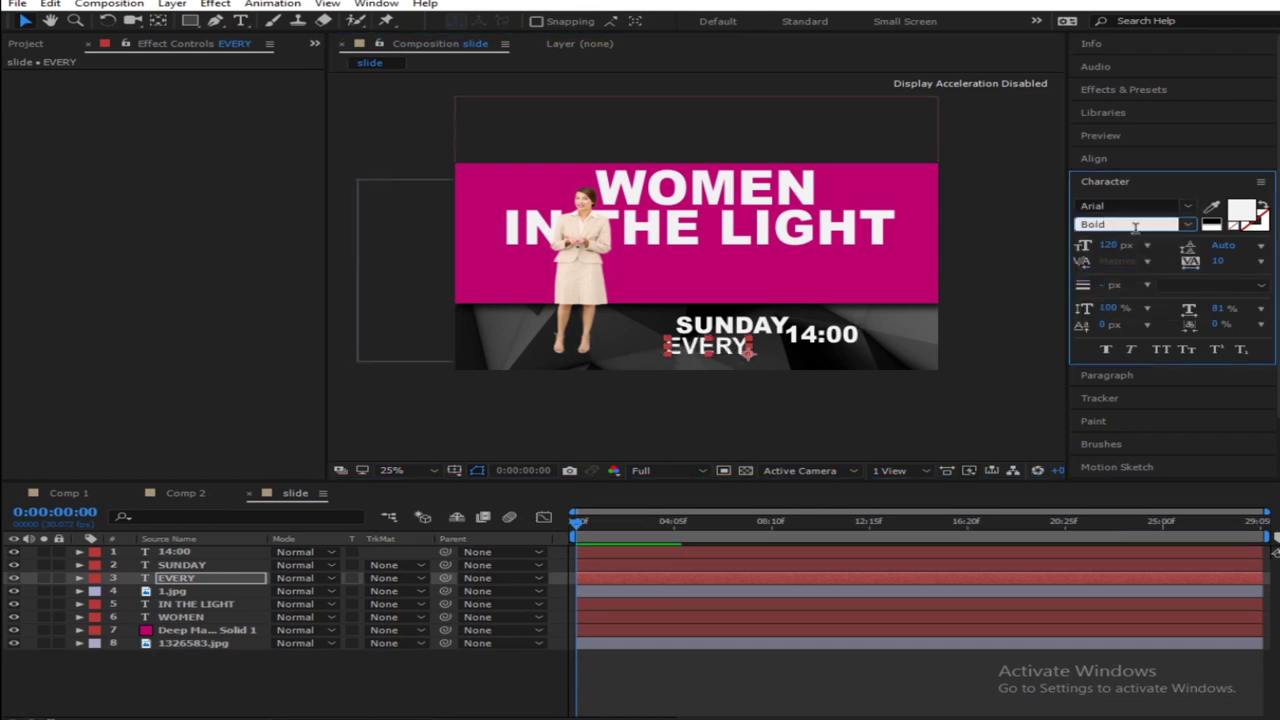
{"action": "left_click", "coordinate": [180, 578]}
{"action": "key", "text": "s"}
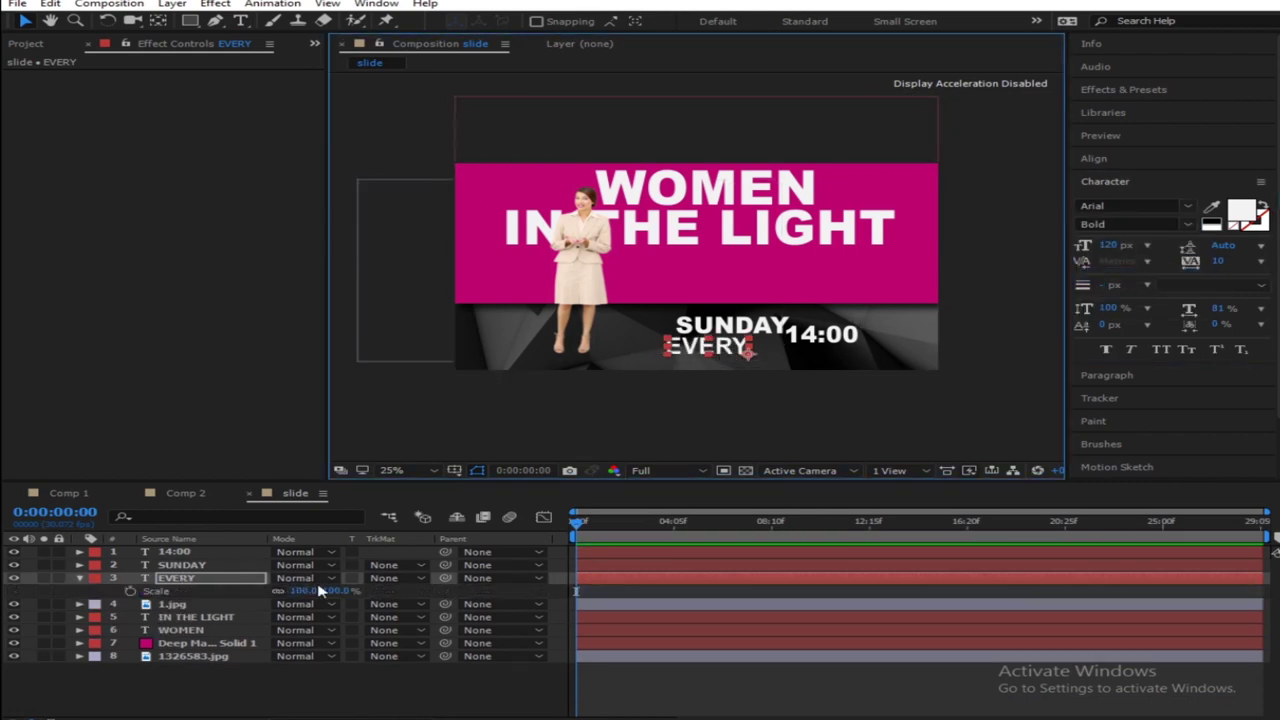
{"action": "left_click_drag", "start_coordinate": [320, 591], "coordinate": [330, 600]}
Scale SUNDAY to 58% and EVERY to 50%, aligning EVERY stacked above SUNDAY
{"action": "scroll", "coordinate": [760, 373], "scroll_direction": "up", "scroll_amount": 2}
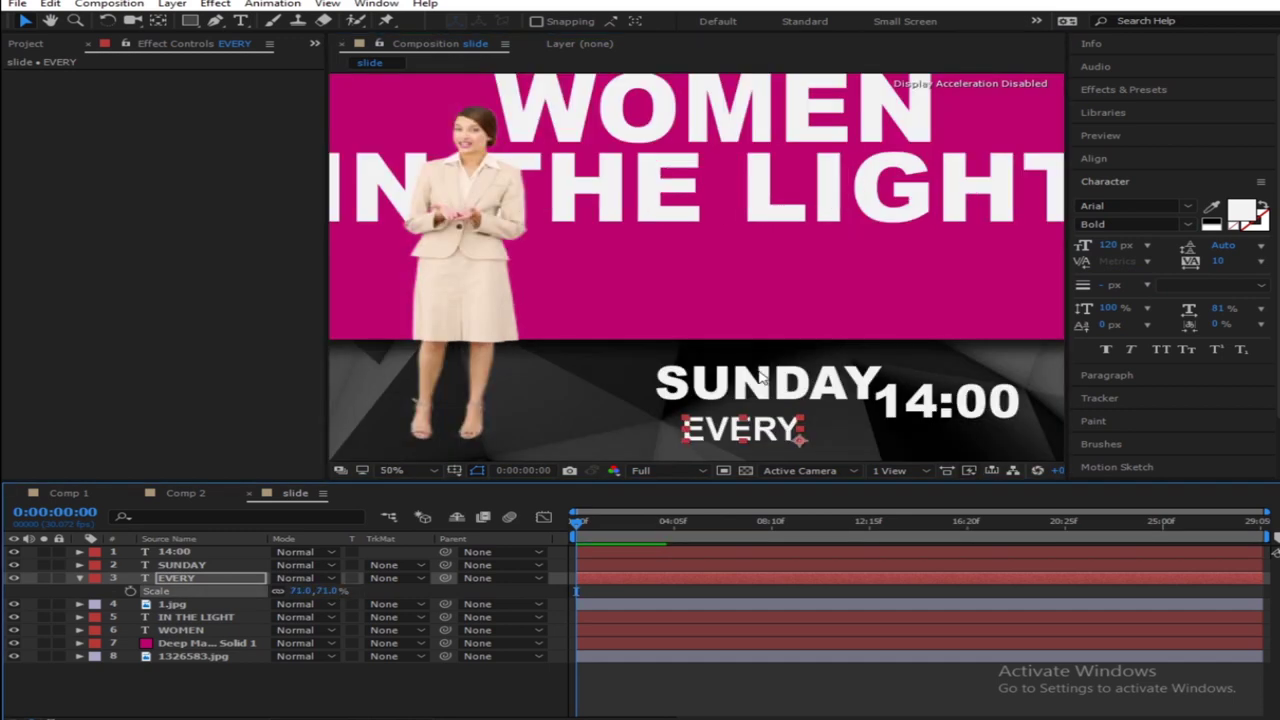
{"action": "left_click_drag", "start_coordinate": [760, 373], "coordinate": [720, 235]}
{"action": "left_click", "coordinate": [733, 155]}
{"action": "left_click", "coordinate": [340, 604]}
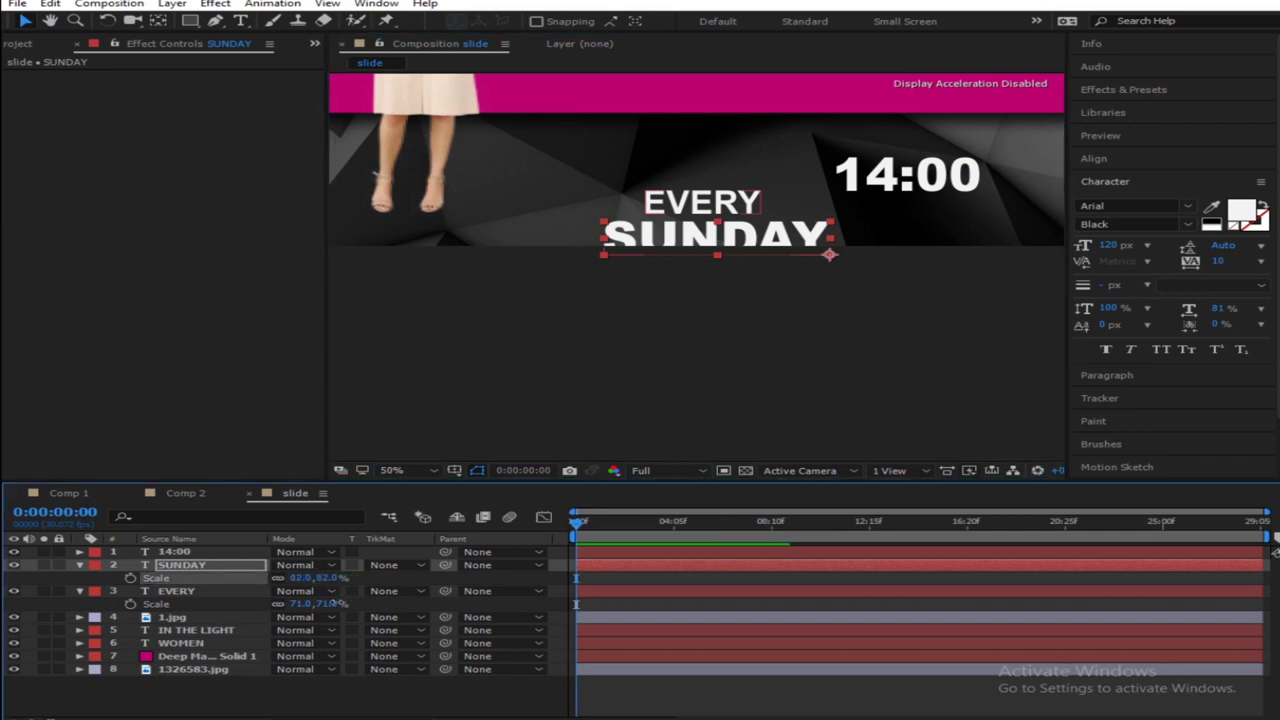
{"action": "left_click_drag", "start_coordinate": [318, 578], "coordinate": [871, 271]}
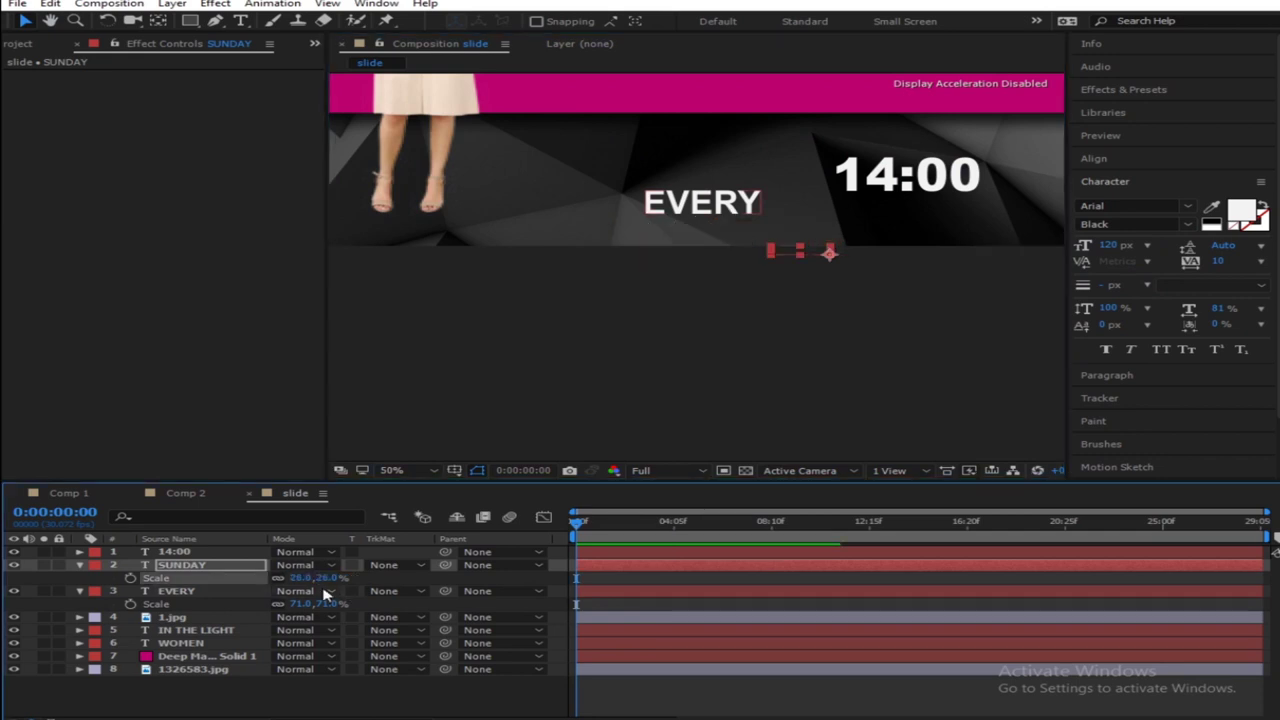
{"action": "left_click_drag", "start_coordinate": [318, 578], "coordinate": [743, 232]}
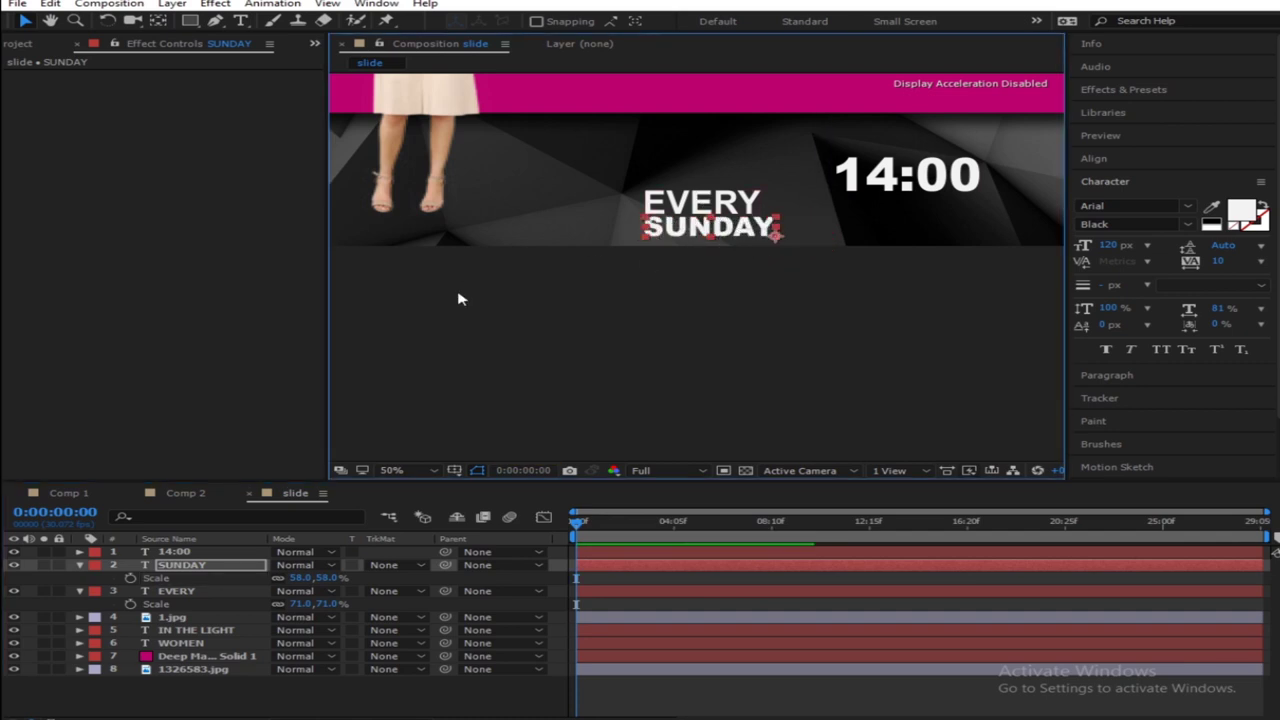
{"action": "left_click_drag", "start_coordinate": [318, 604], "coordinate": [317, 617]}
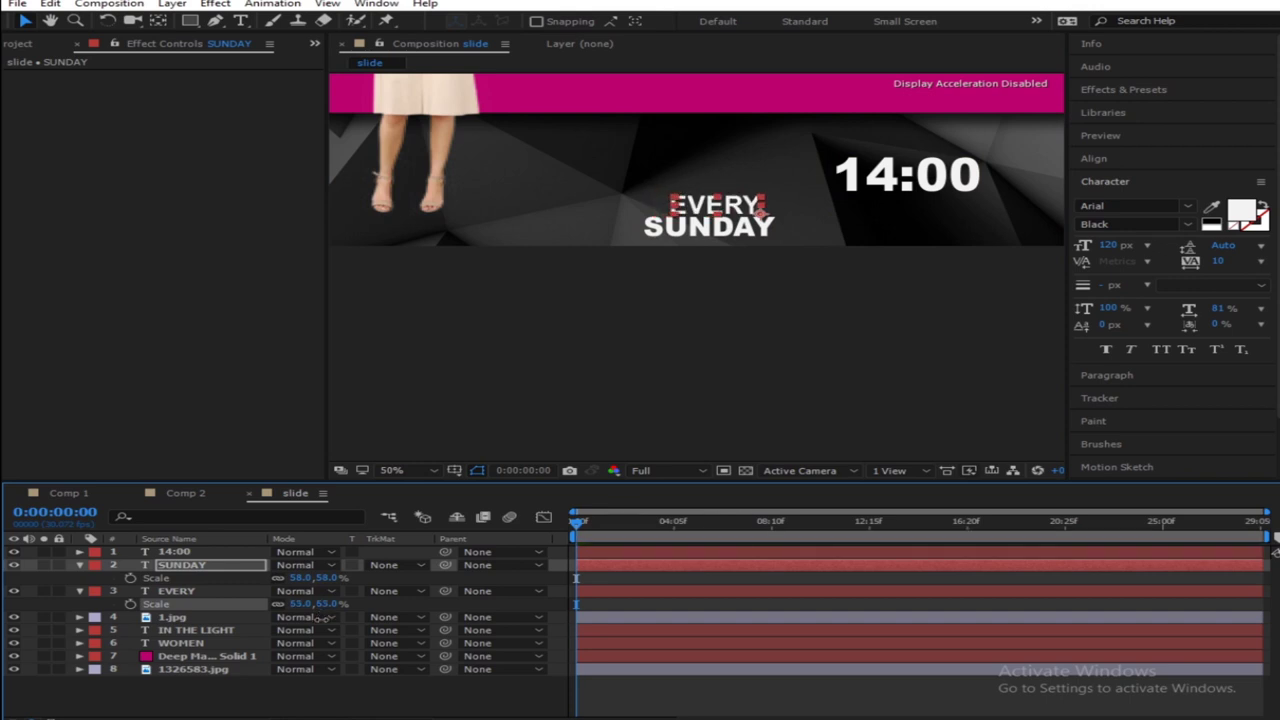
{"action": "left_click_drag", "start_coordinate": [746, 210], "coordinate": [717, 209]}
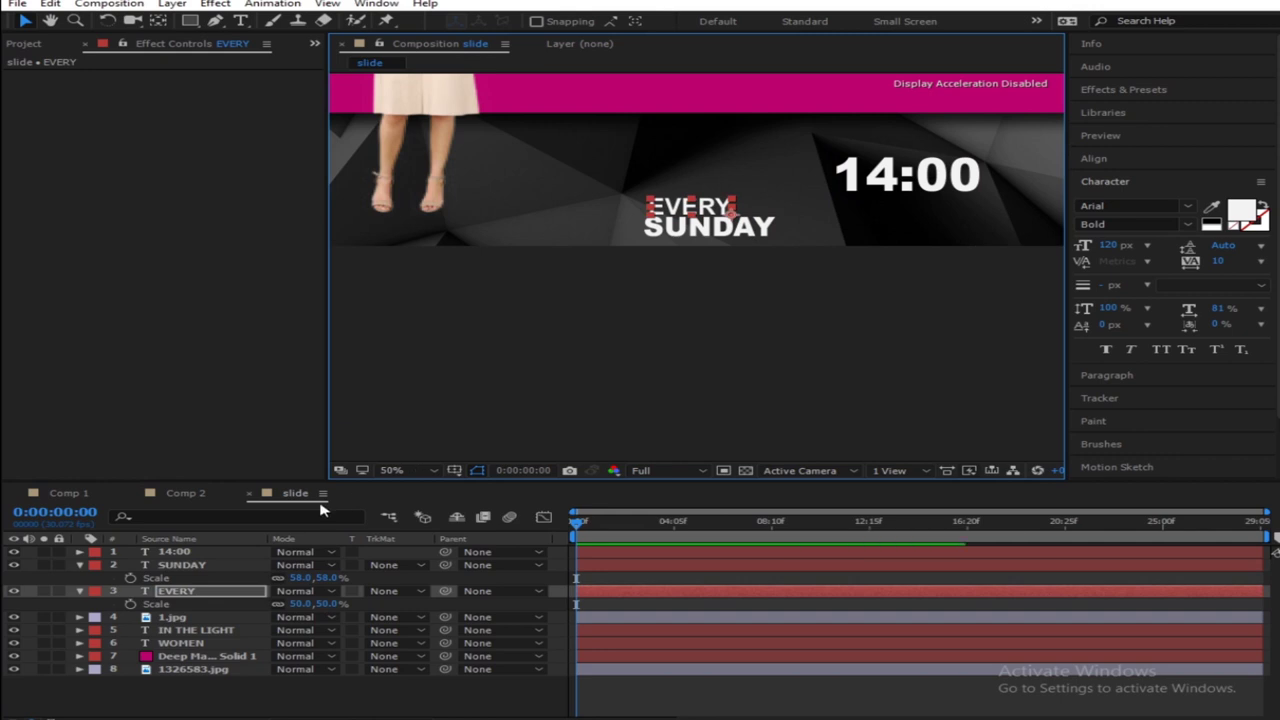
{"action": "left_click", "coordinate": [230, 551]}
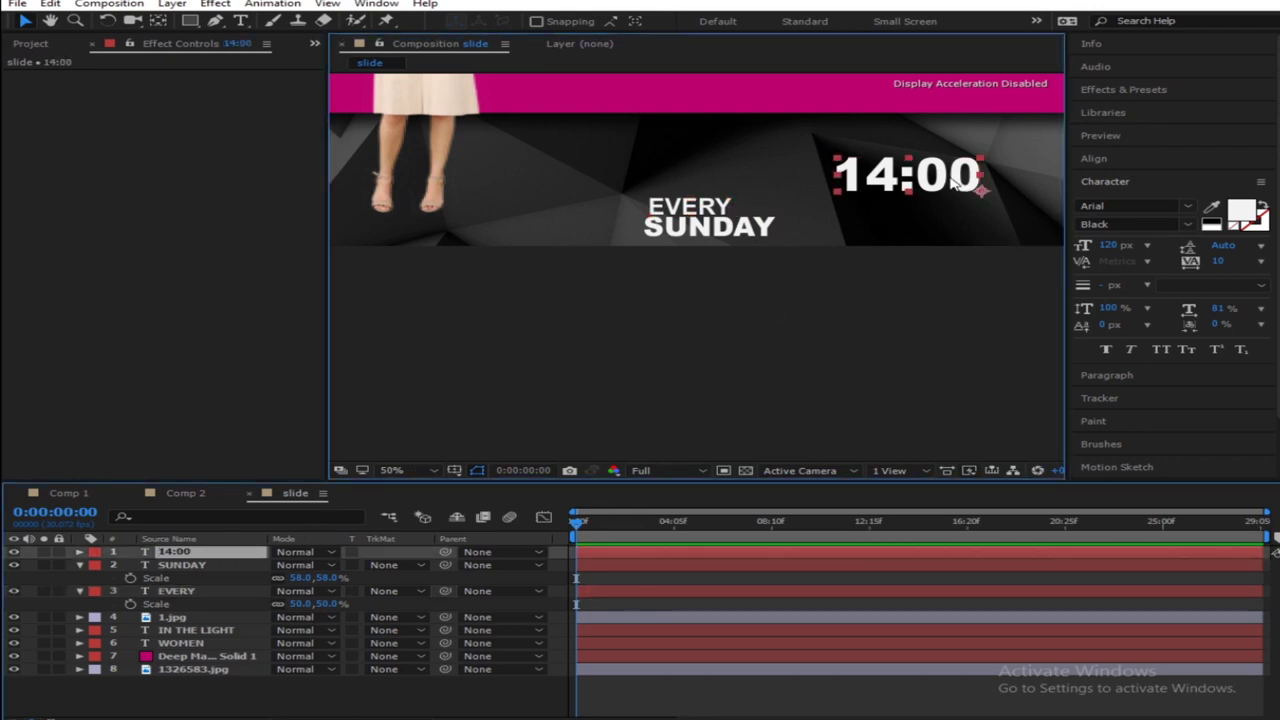
Move 14:00 beside the EVERY SUNDAY block and switch EVERY's font style to Regular
{"action": "left_click_drag", "start_coordinate": [918, 212], "coordinate": [861, 256]}
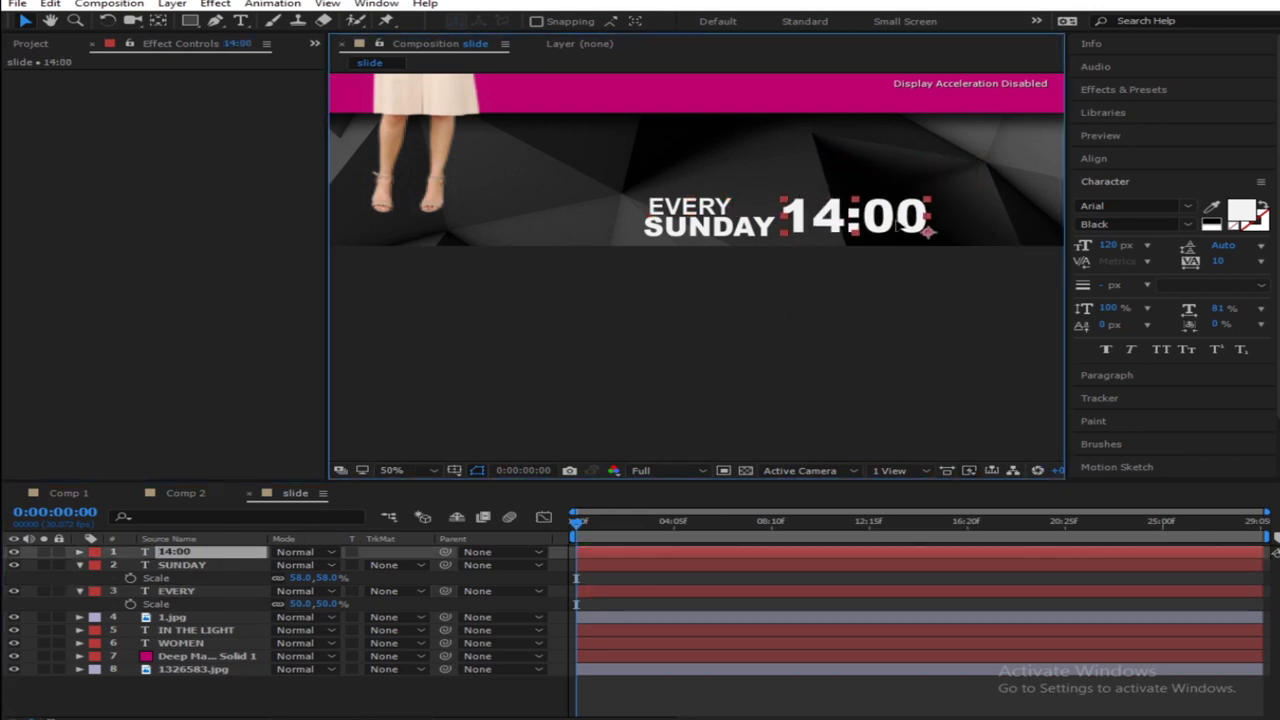
{"action": "scroll", "coordinate": [780, 270], "scroll_direction": "down", "scroll_amount": 2}
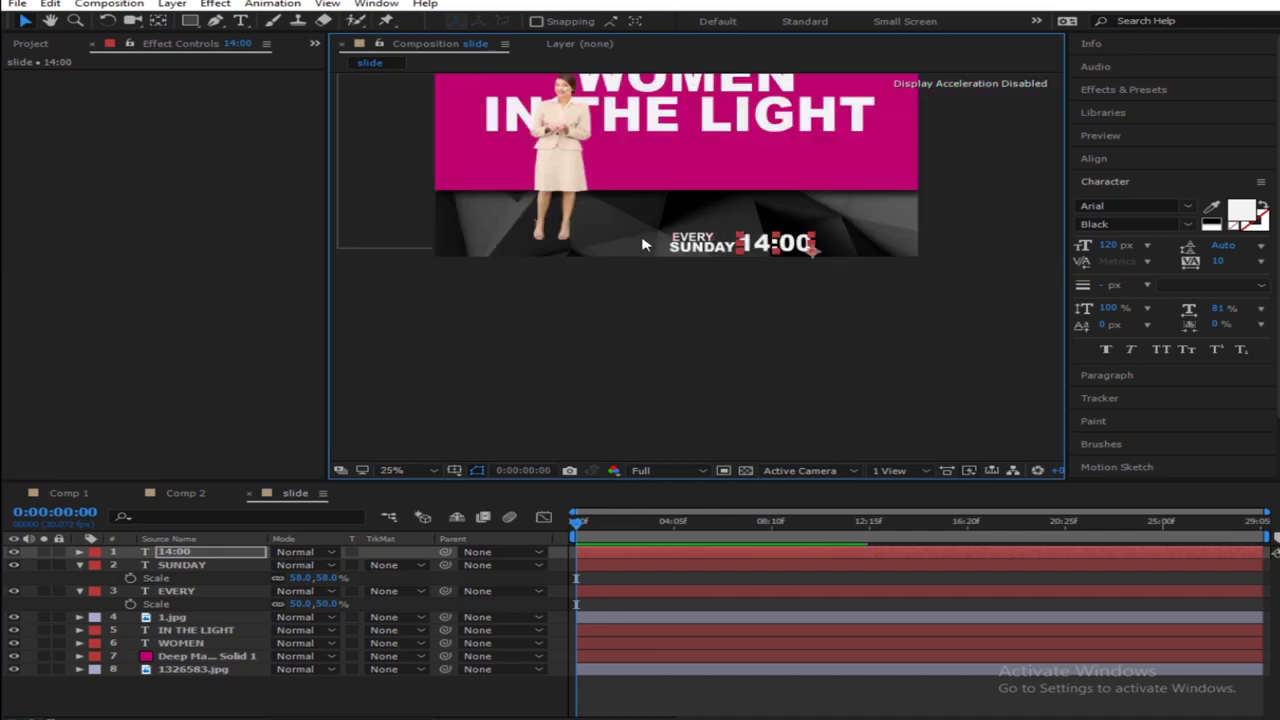
{"action": "left_click", "coordinate": [686, 241]}
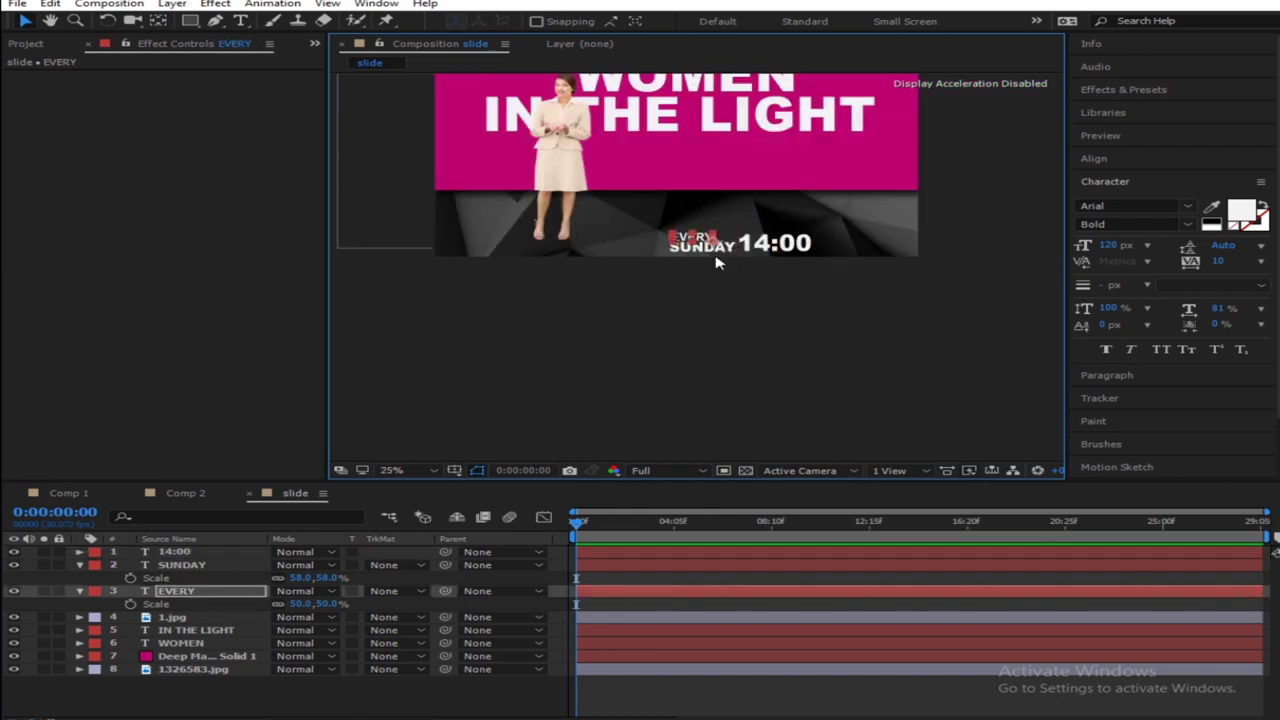
{"action": "left_click", "coordinate": [750, 304]}
{"action": "scroll", "coordinate": [738, 205], "scroll_direction": "up", "scroll_amount": 2}
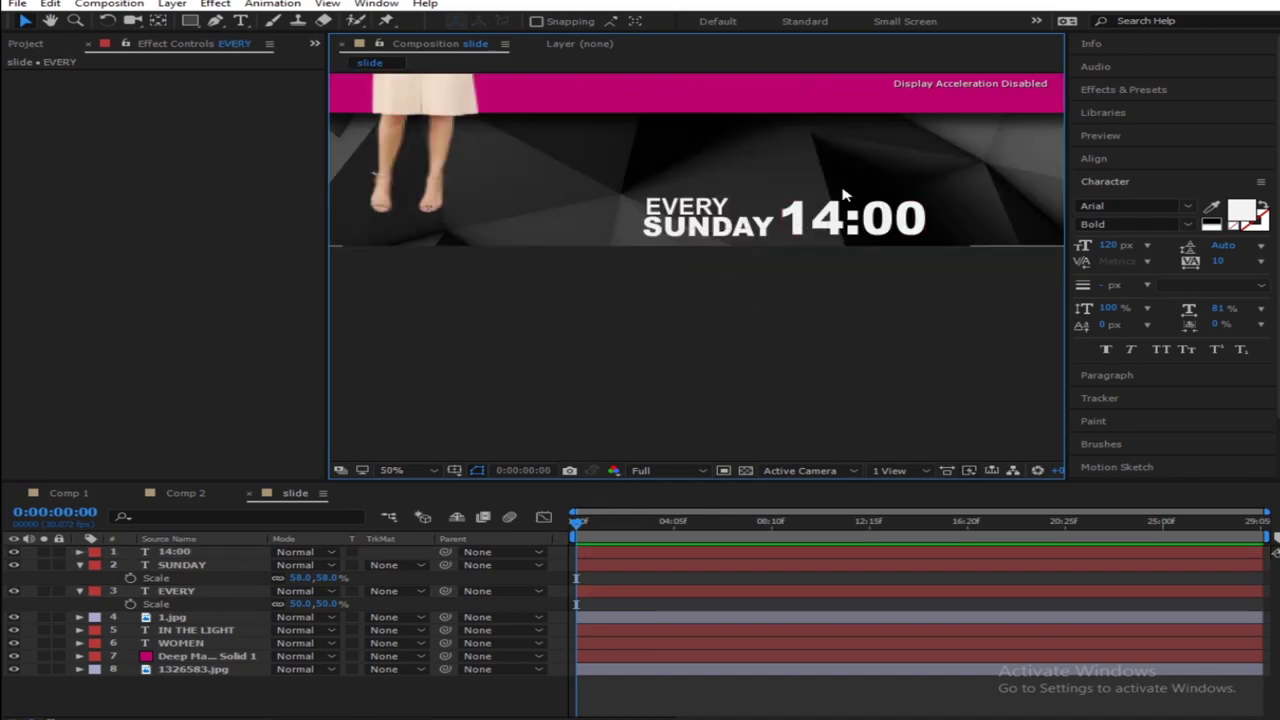
{"action": "left_click_drag", "start_coordinate": [738, 205], "coordinate": [630, 305]}
{"action": "left_click", "coordinate": [622, 286]}
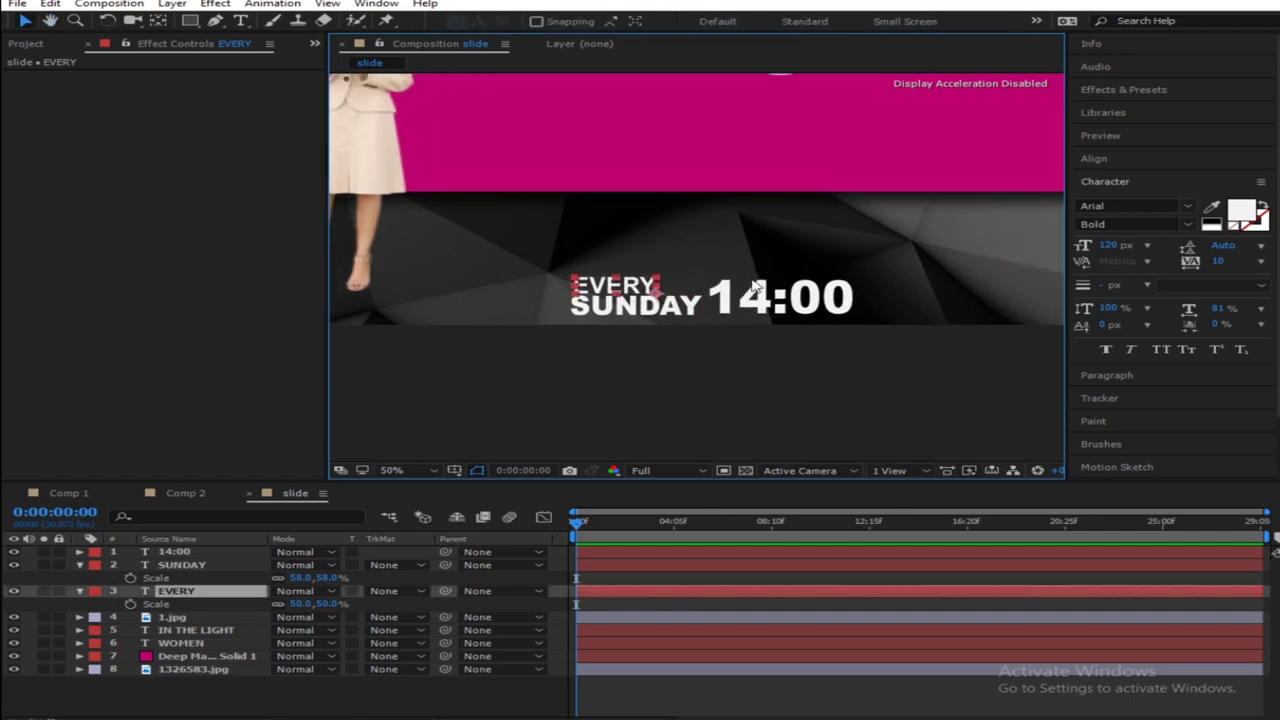
{"action": "left_click", "coordinate": [1190, 224]}
{"action": "left_click", "coordinate": [1128, 251]}
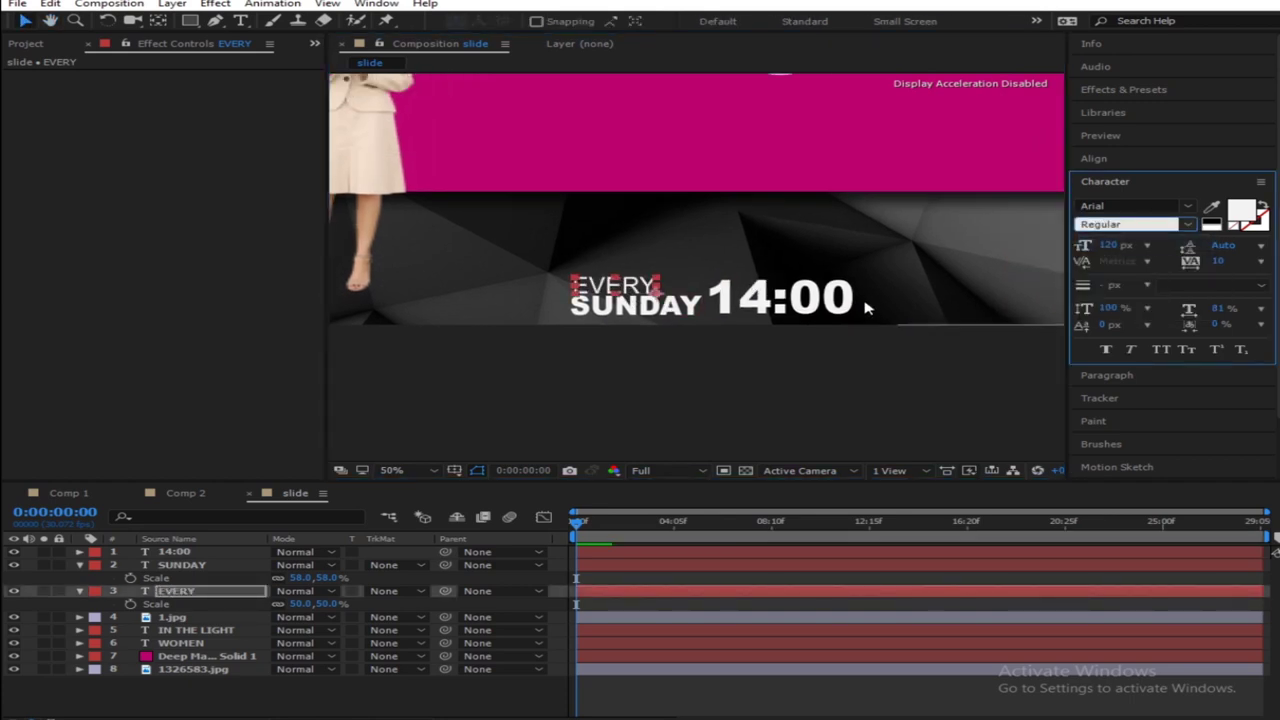
{"action": "left_click", "coordinate": [719, 382]}
Set the EVERY text layer's font style to Bold
{"action": "left_click", "coordinate": [423, 676]}
{"action": "scroll", "coordinate": [580, 220], "scroll_direction": "down", "scroll_amount": 2}
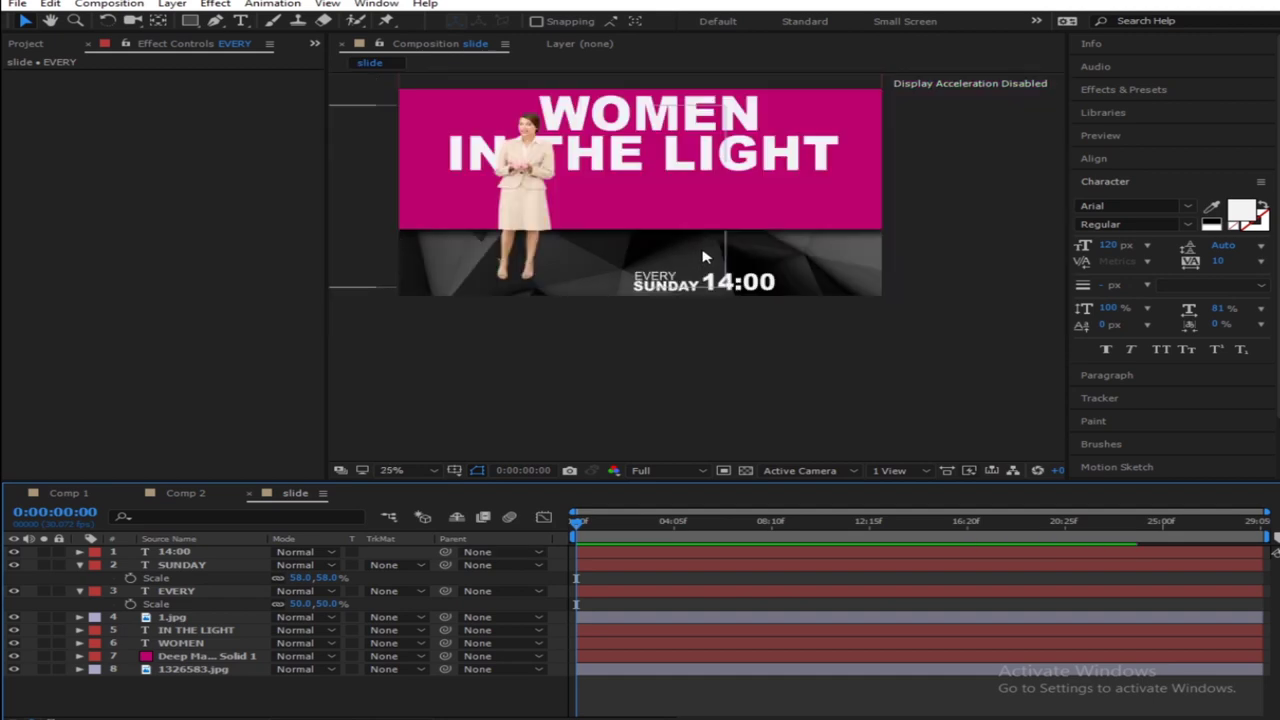
{"action": "left_click_drag", "start_coordinate": [580, 220], "coordinate": [652, 296]}
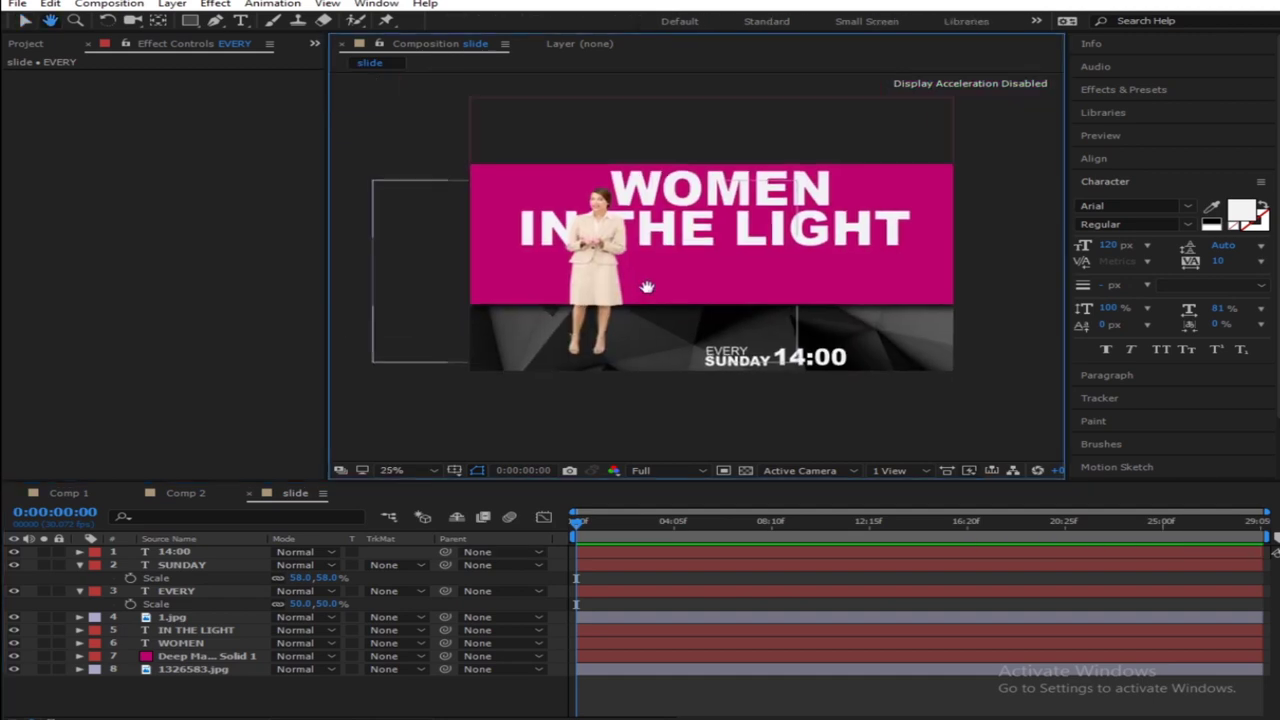
{"action": "left_click", "coordinate": [729, 352]}
{"action": "left_click", "coordinate": [212, 580]}
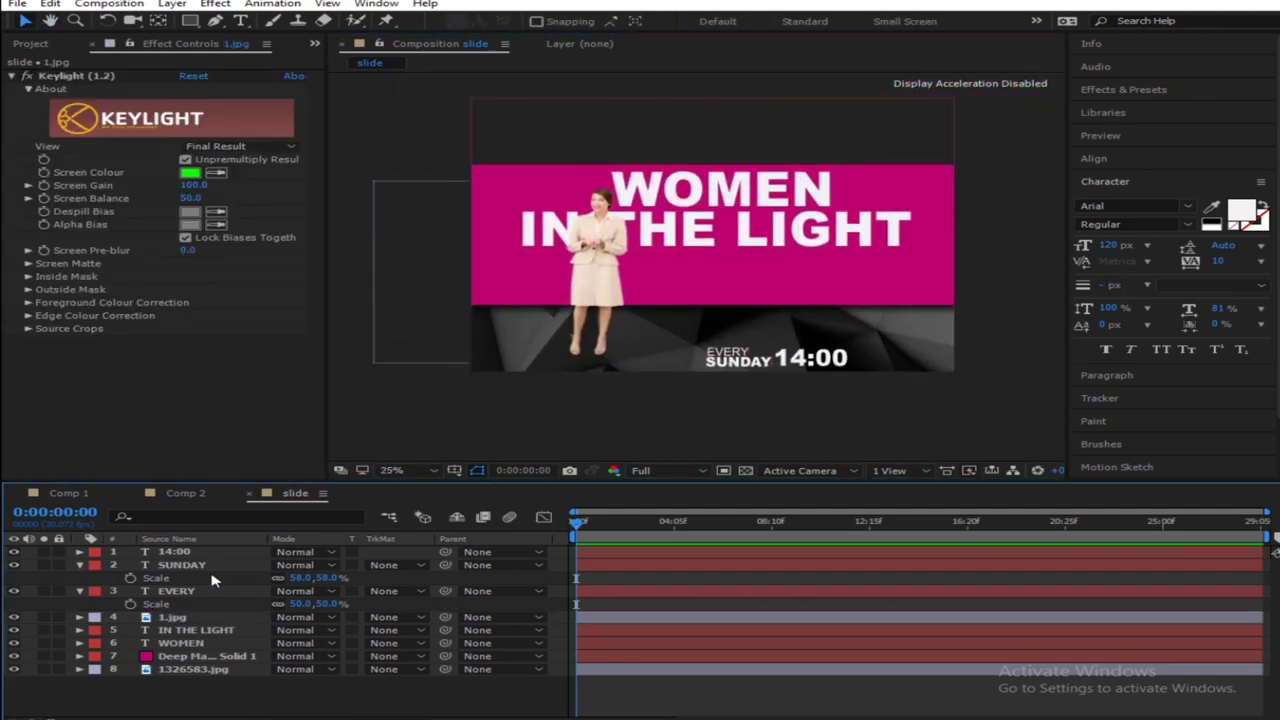
{"action": "left_click", "coordinate": [212, 594]}
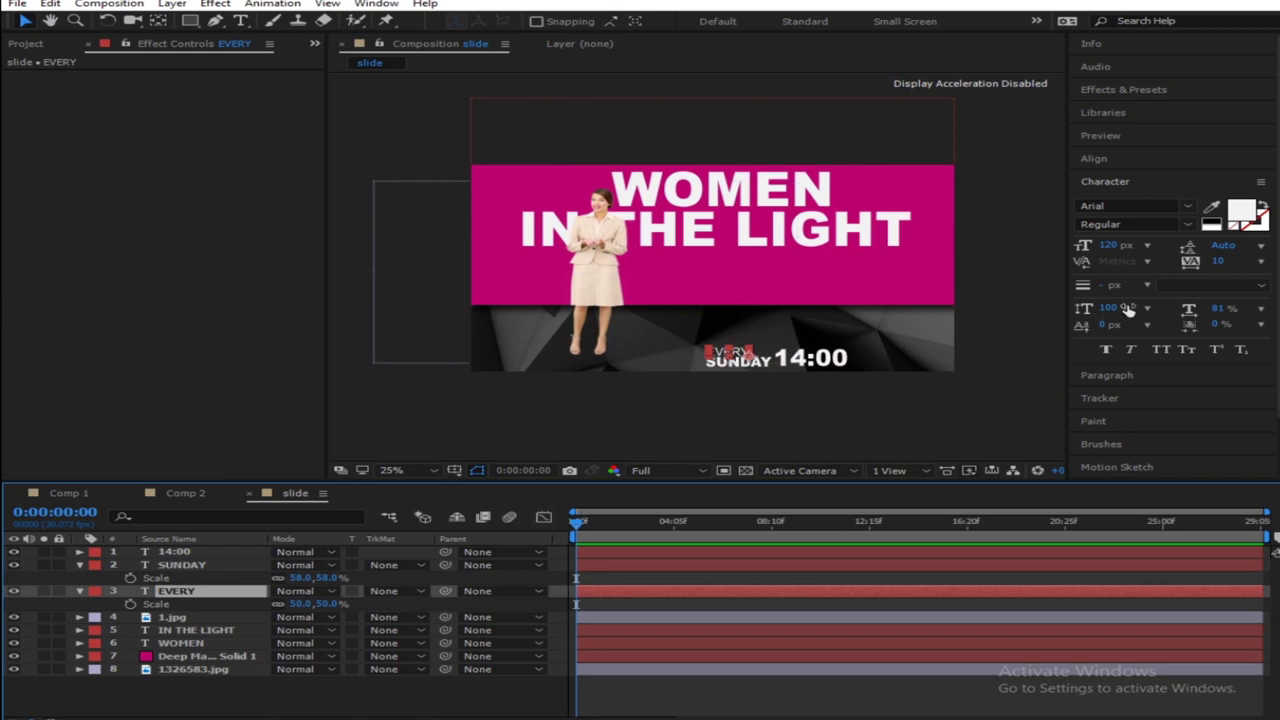
{"action": "left_click", "coordinate": [1186, 225]}
{"action": "left_click", "coordinate": [1120, 272]}
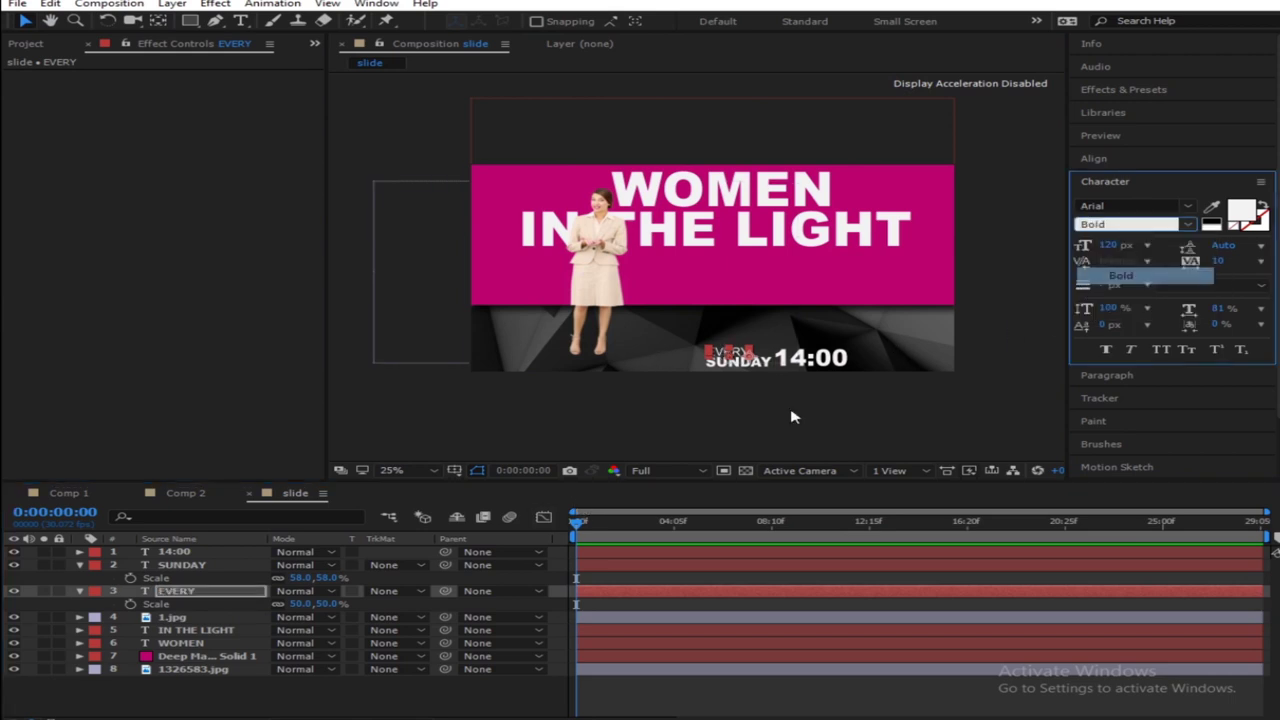
{"action": "left_click", "coordinate": [475, 679]}
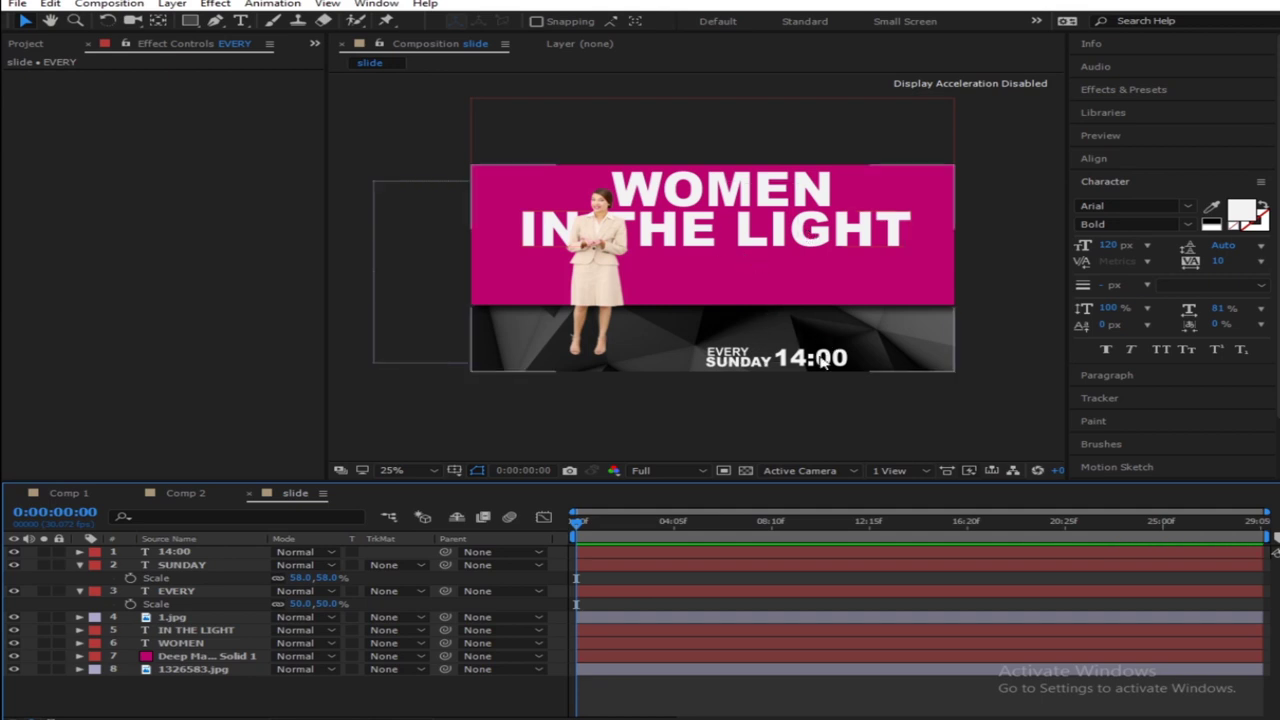
Collapse the layer properties and select the EVERY, SUNDAY and 14:00 layers together
{"action": "left_click", "coordinate": [80, 566]}
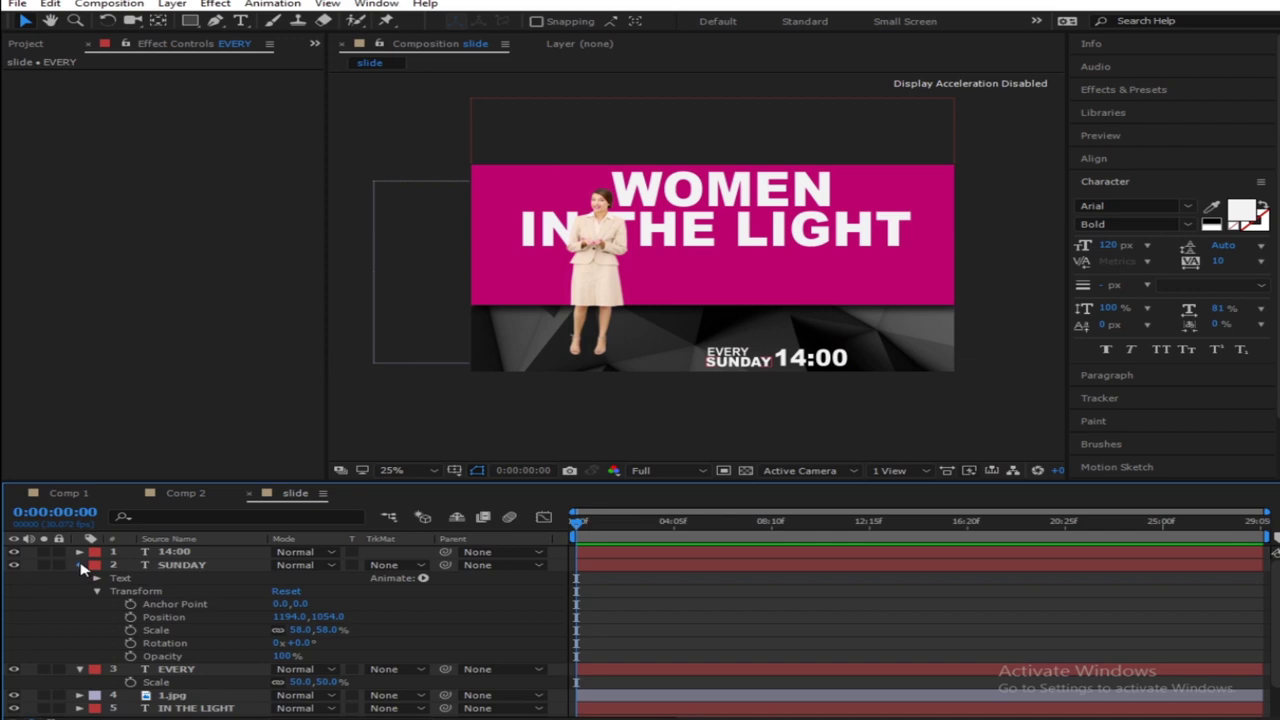
{"action": "left_click", "coordinate": [80, 566]}
{"action": "left_click", "coordinate": [80, 578]}
{"action": "left_click", "coordinate": [185, 578]}
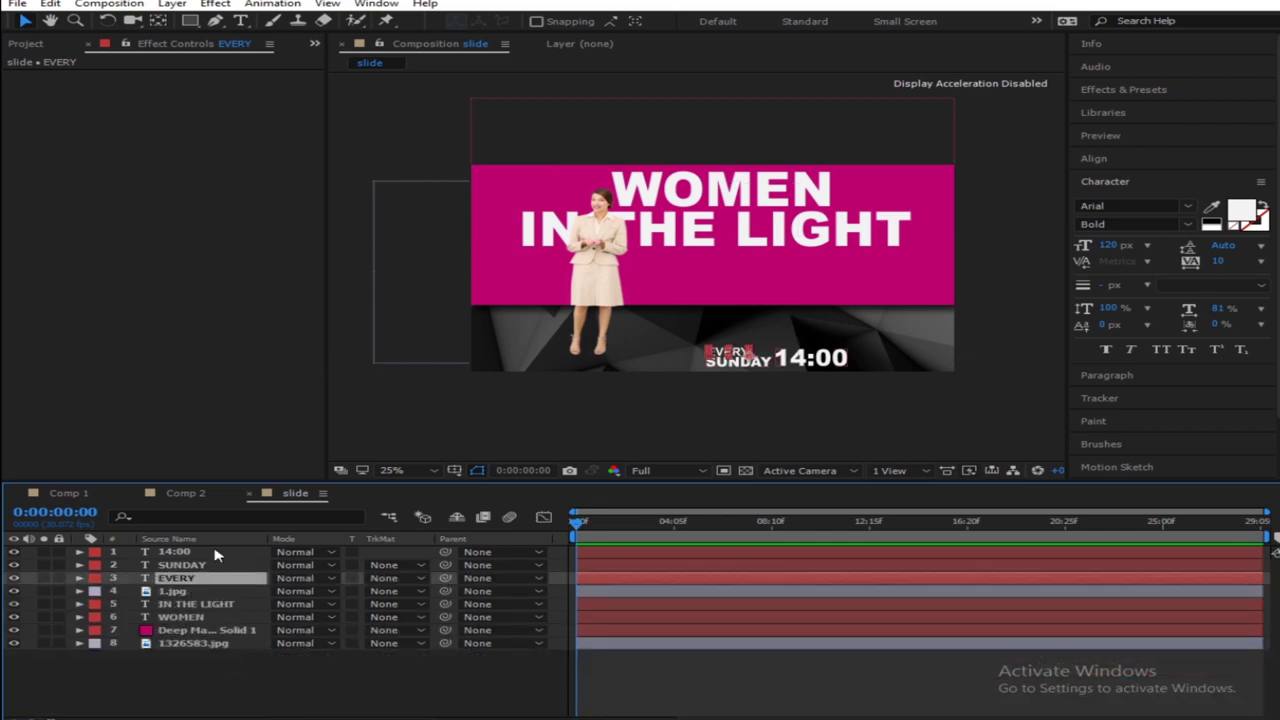
{"action": "left_click", "coordinate": [215, 553], "text": "shift"}
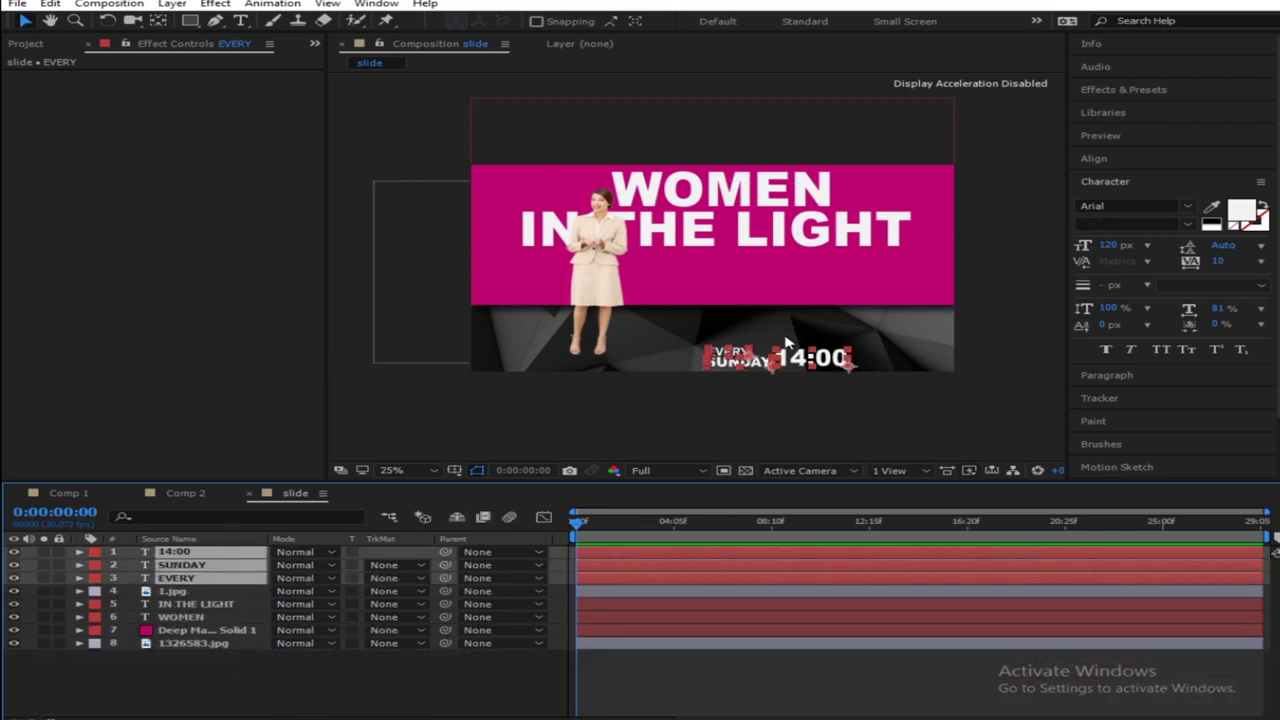
Nudge the three schedule lines up-left and pre-compose them into 'time text'
{"action": "left_click_drag", "start_coordinate": [785, 358], "coordinate": [752, 362]}
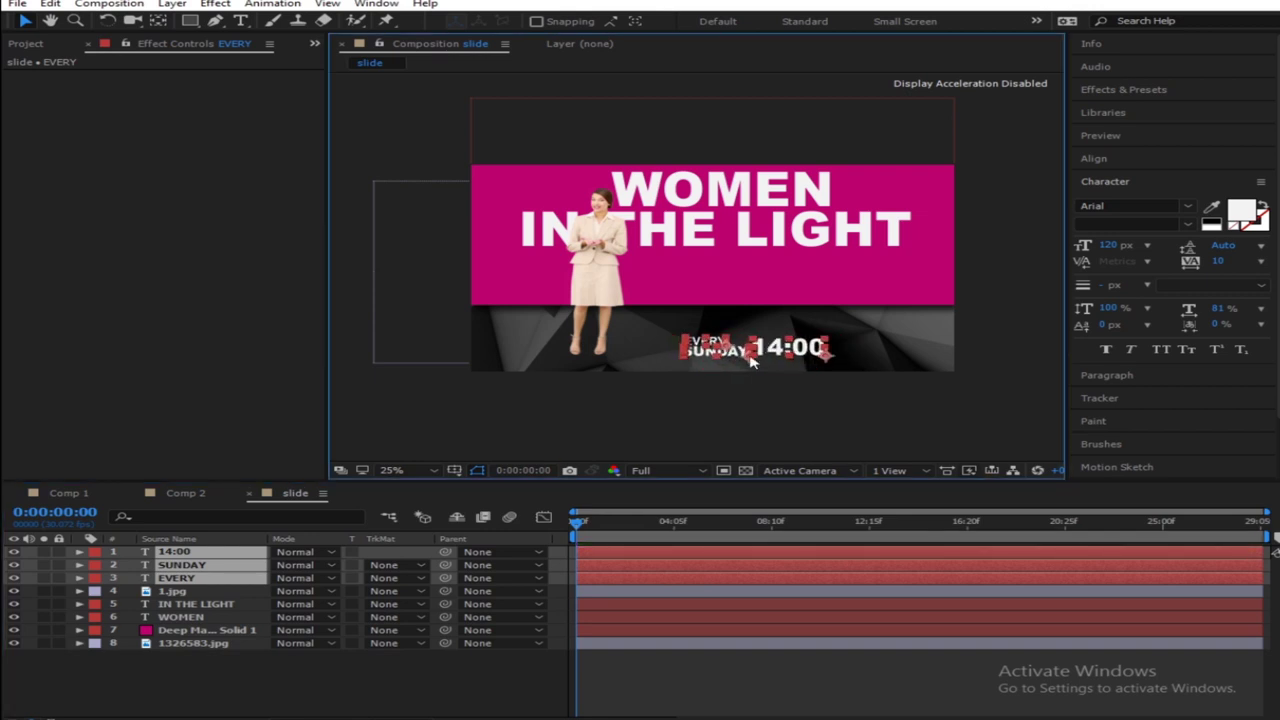
{"action": "left_click", "coordinate": [306, 666]}
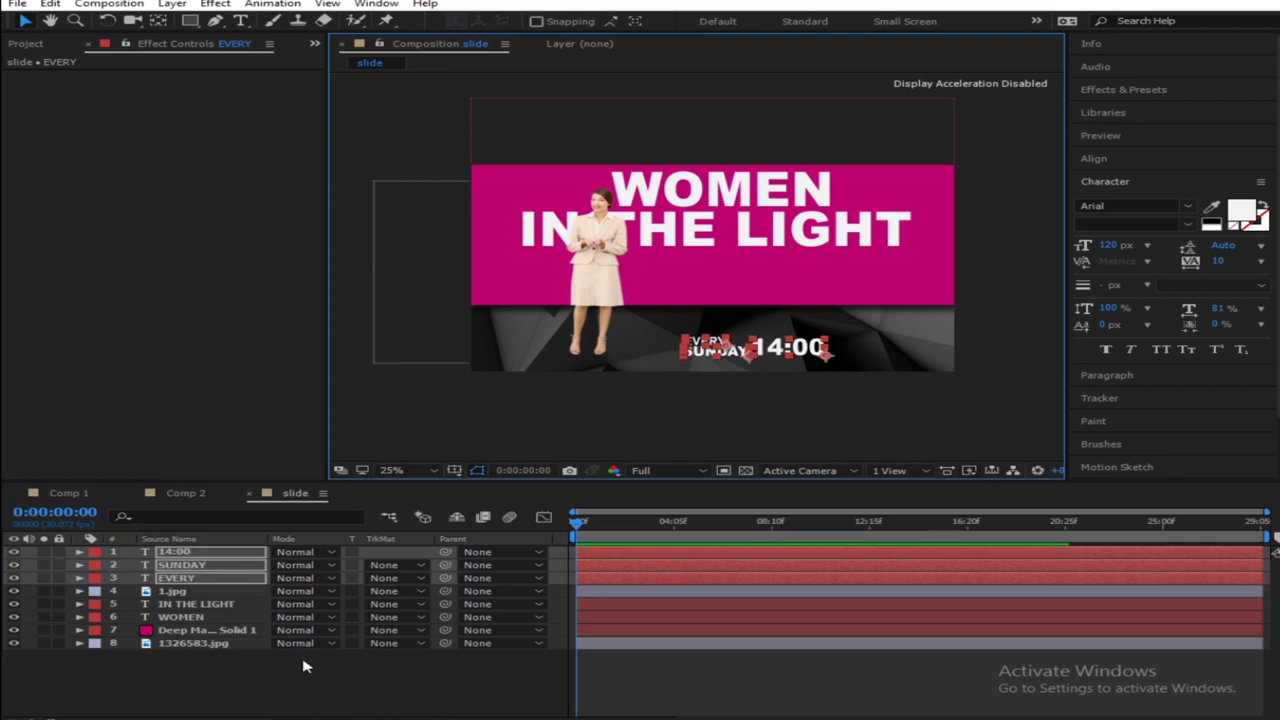
{"action": "key", "text": "ctrl+shift+c"}
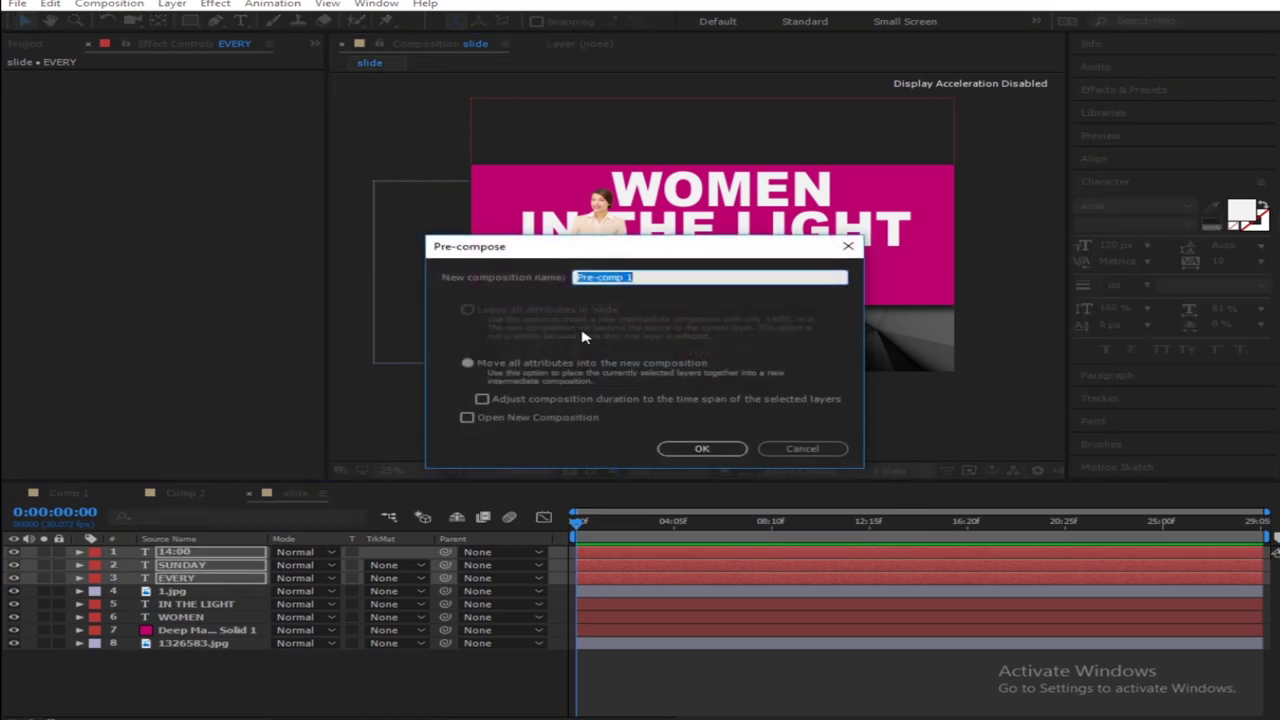
{"action": "type", "text": "t"}
{"action": "type", "text": "e text"}
{"action": "left_click", "coordinate": [729, 449]}
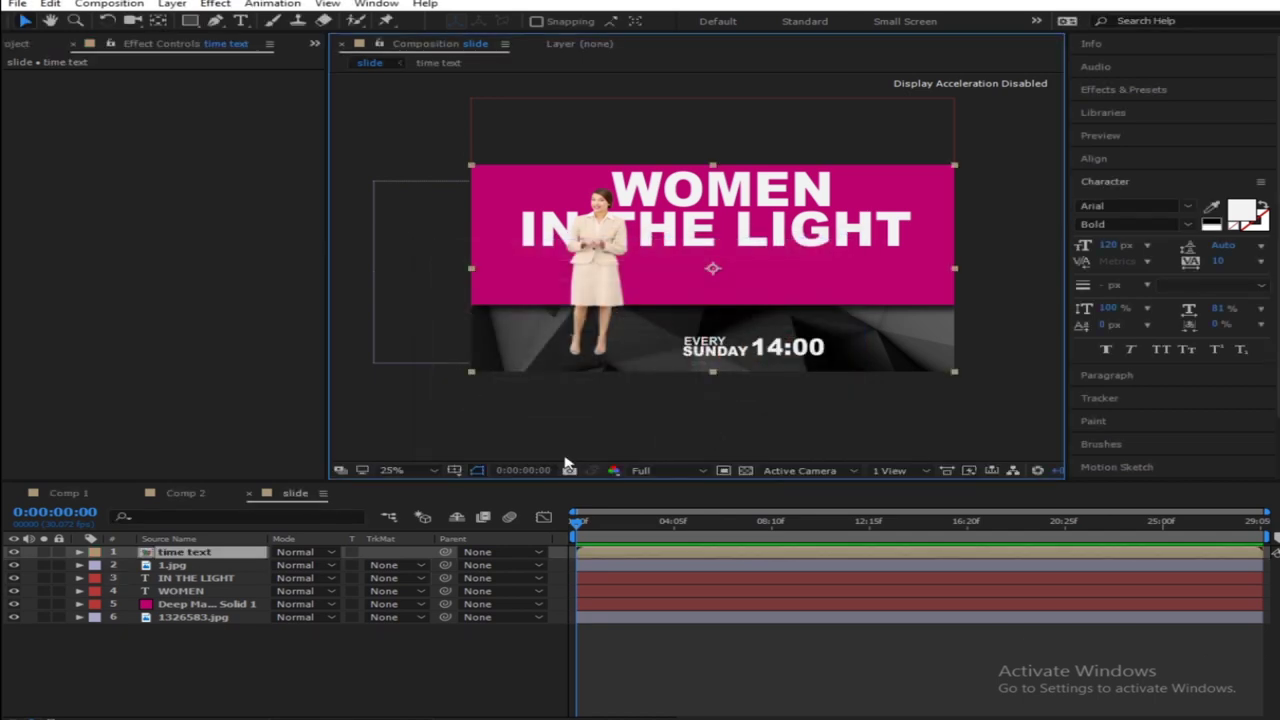
{"action": "left_click", "coordinate": [393, 678]}
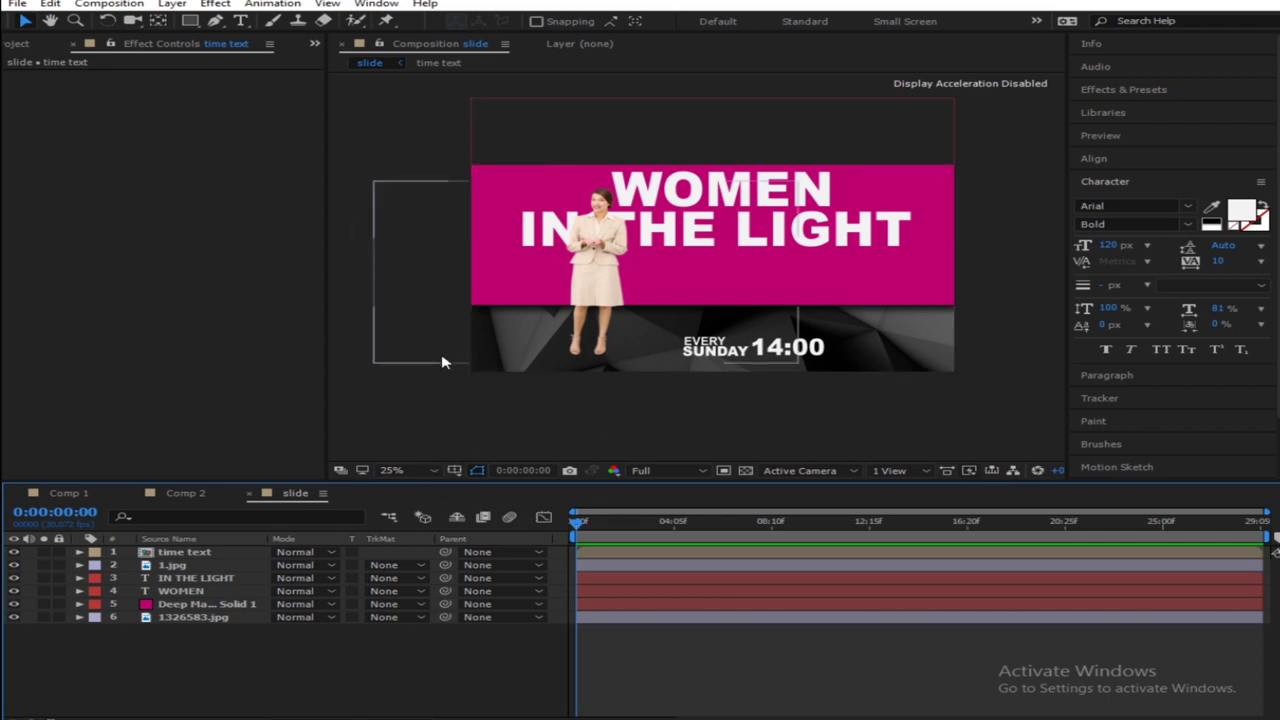
{"action": "left_click", "coordinate": [393, 565]}
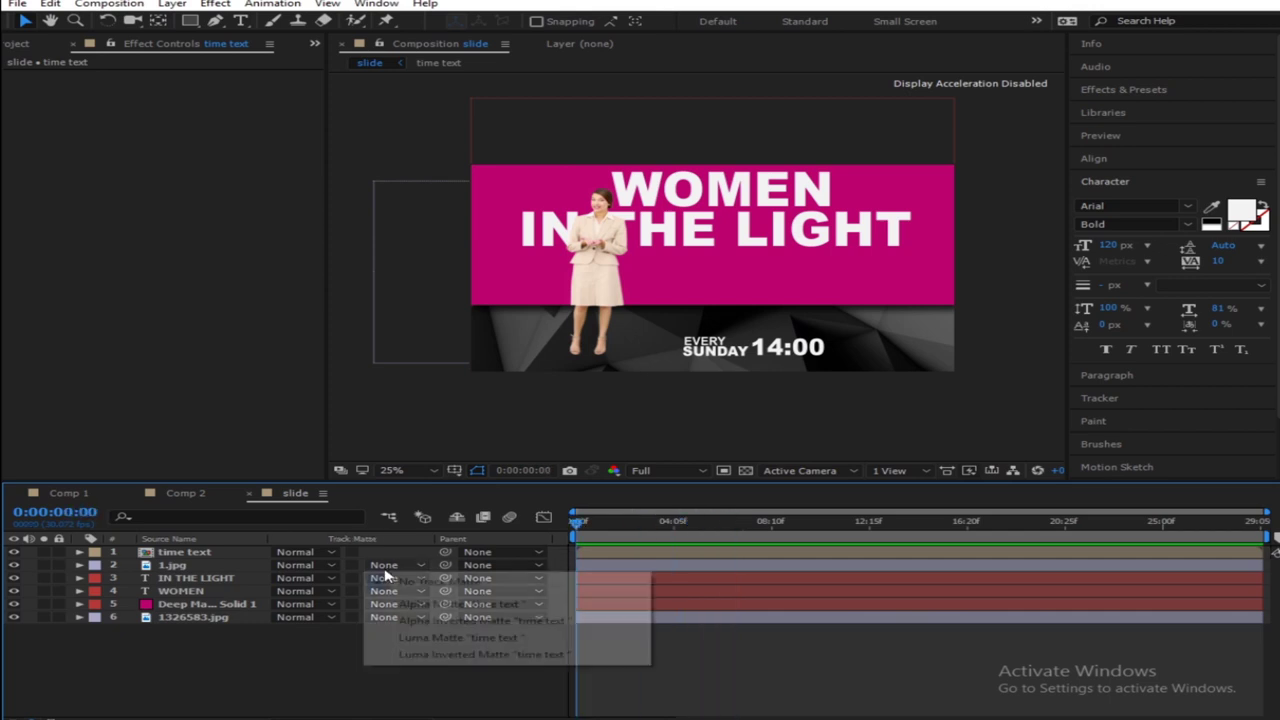
{"action": "left_click", "coordinate": [210, 683]}
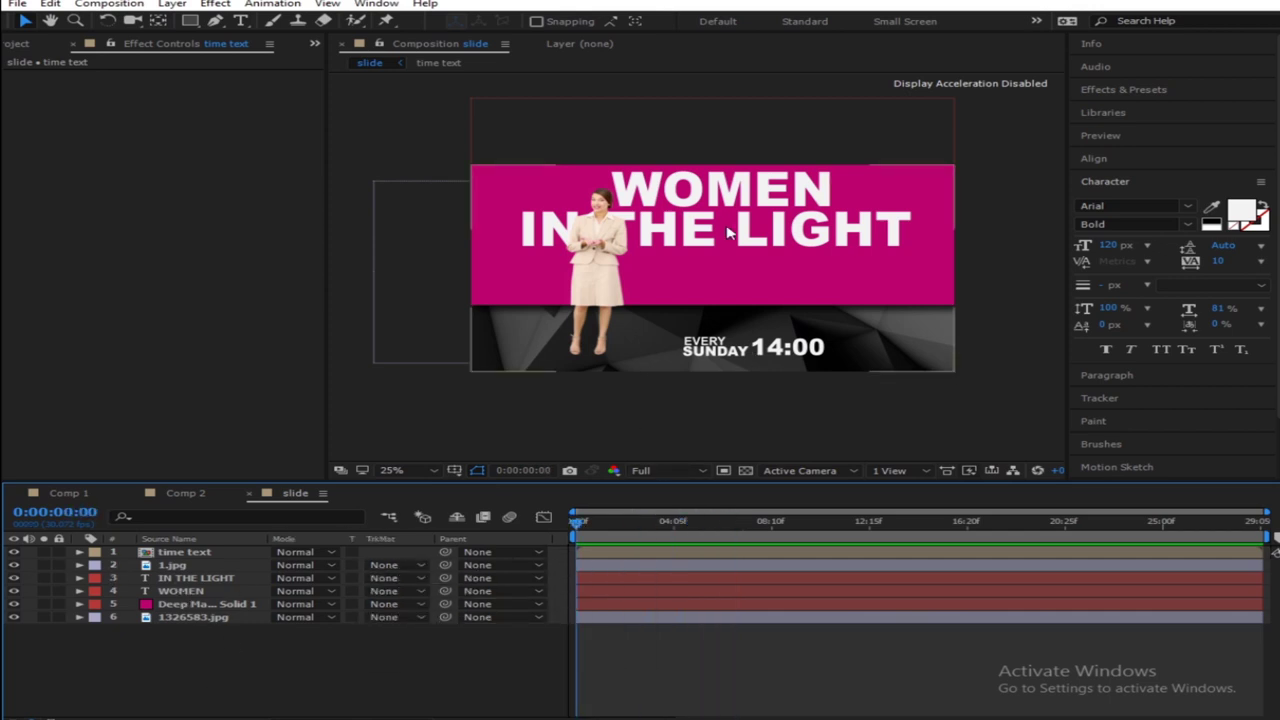
{"action": "left_click", "coordinate": [205, 619]}
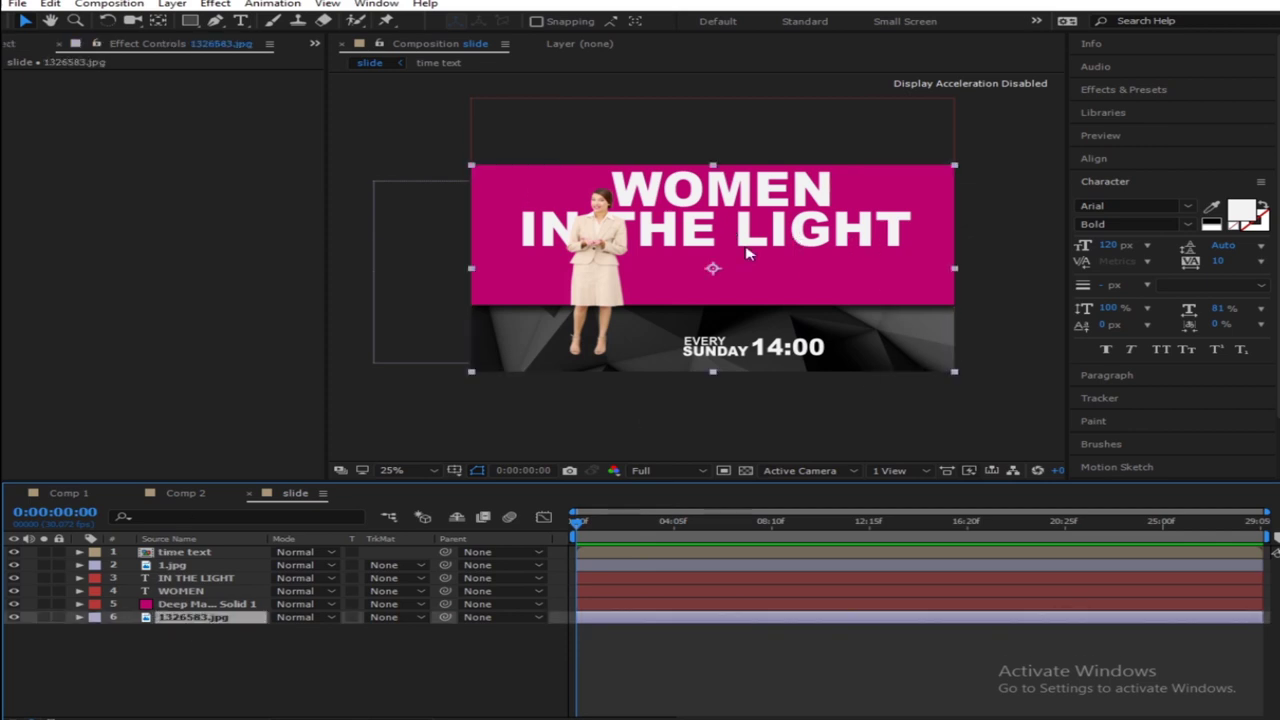
{"action": "scroll", "coordinate": [745, 253], "scroll_direction": "down", "scroll_amount": 4}
{"action": "scroll", "coordinate": [715, 255], "scroll_direction": "up", "scroll_amount": 2}
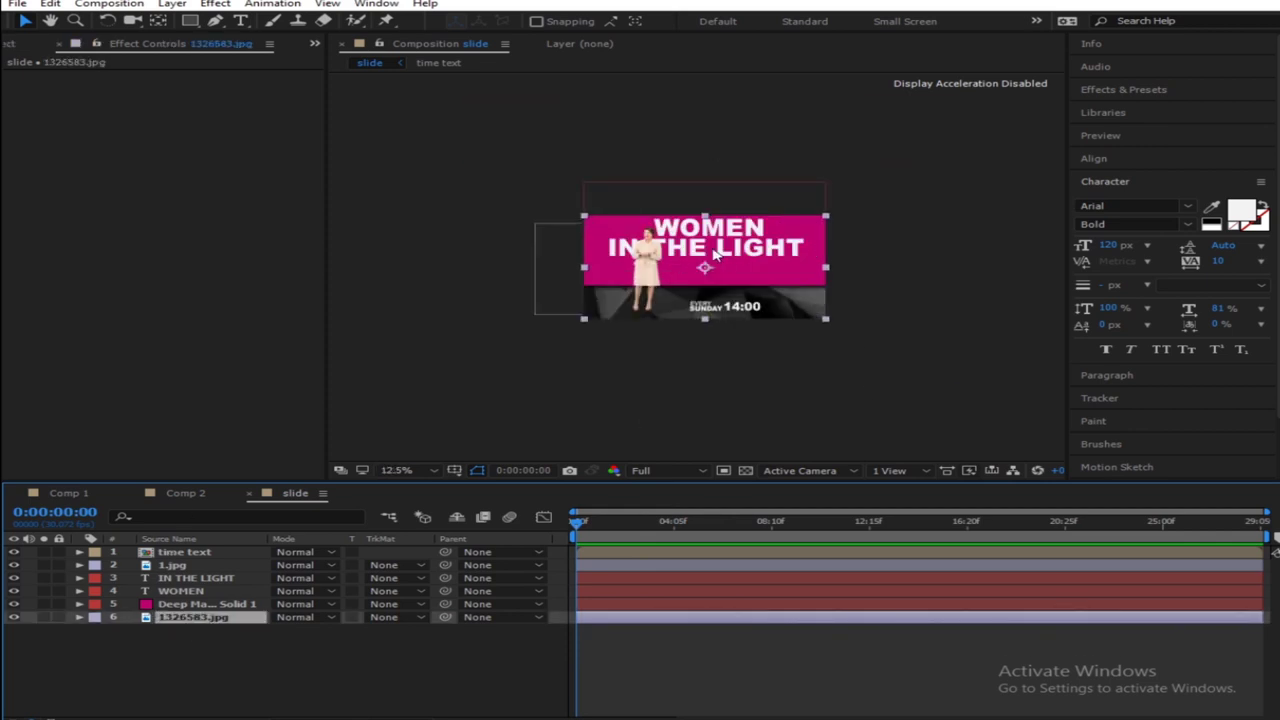
Search Effects & Presets for 'hue' and apply Hue/Saturation to 1326583.jpg
{"action": "left_click", "coordinate": [1130, 90]}
{"action": "double_click", "coordinate": [1104, 110]}
{"action": "type", "text": "h"}
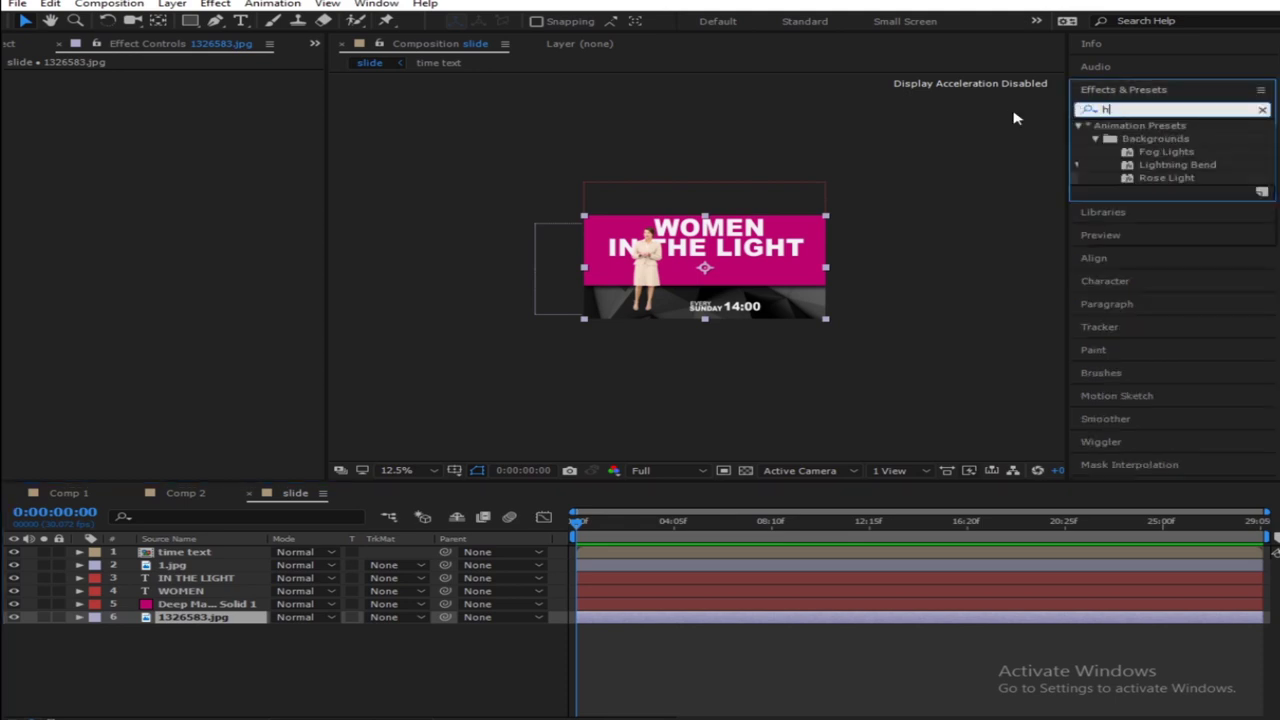
{"action": "type", "text": "ue"}
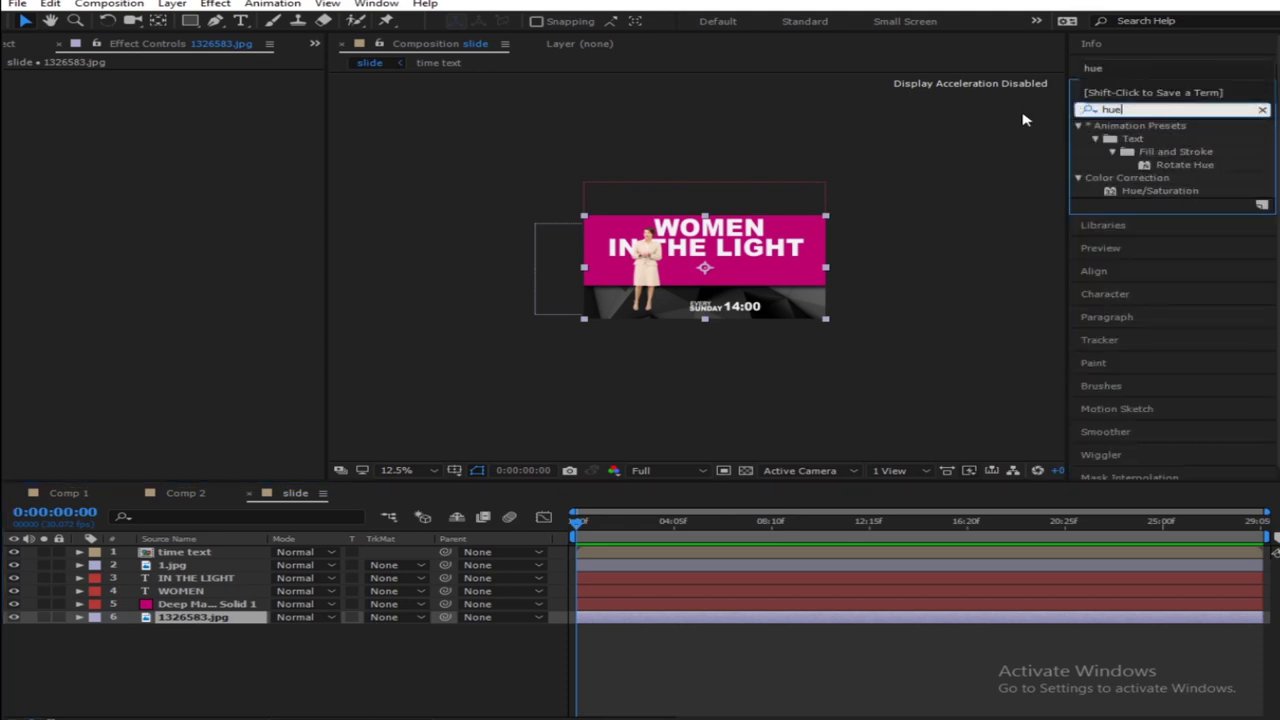
{"action": "left_click_drag", "start_coordinate": [1145, 193], "coordinate": [173, 220]}
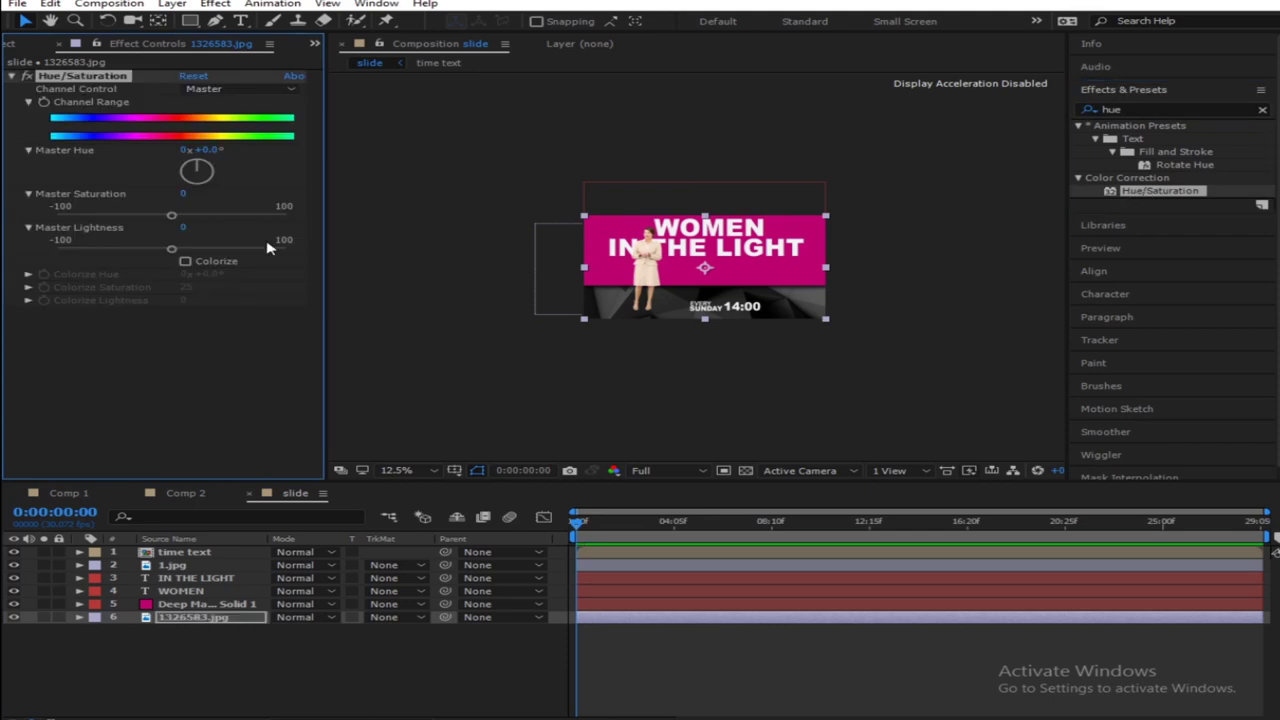
Enable Colorize and set hue -131, saturation 30, lightness -7 for a muted blue tint
{"action": "left_click", "coordinate": [185, 262]}
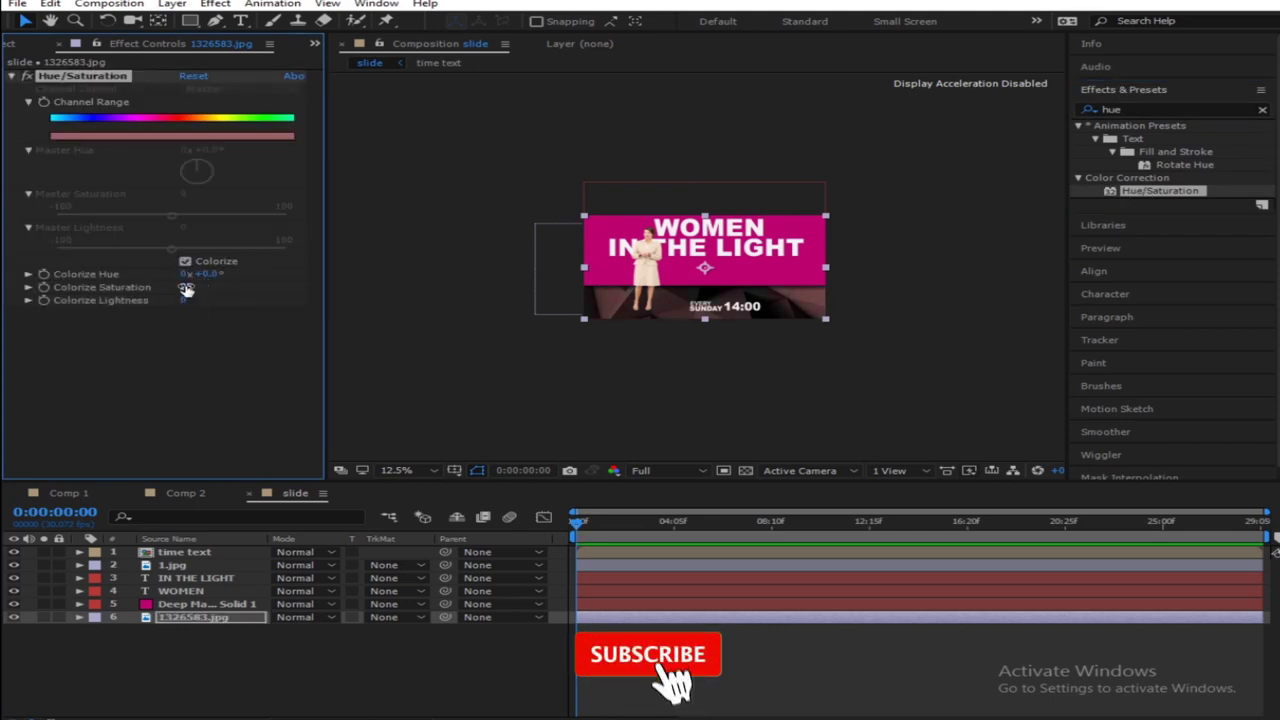
{"action": "key", "text": "period"}
{"action": "left_click_drag", "start_coordinate": [185, 287], "coordinate": [145, 317]}
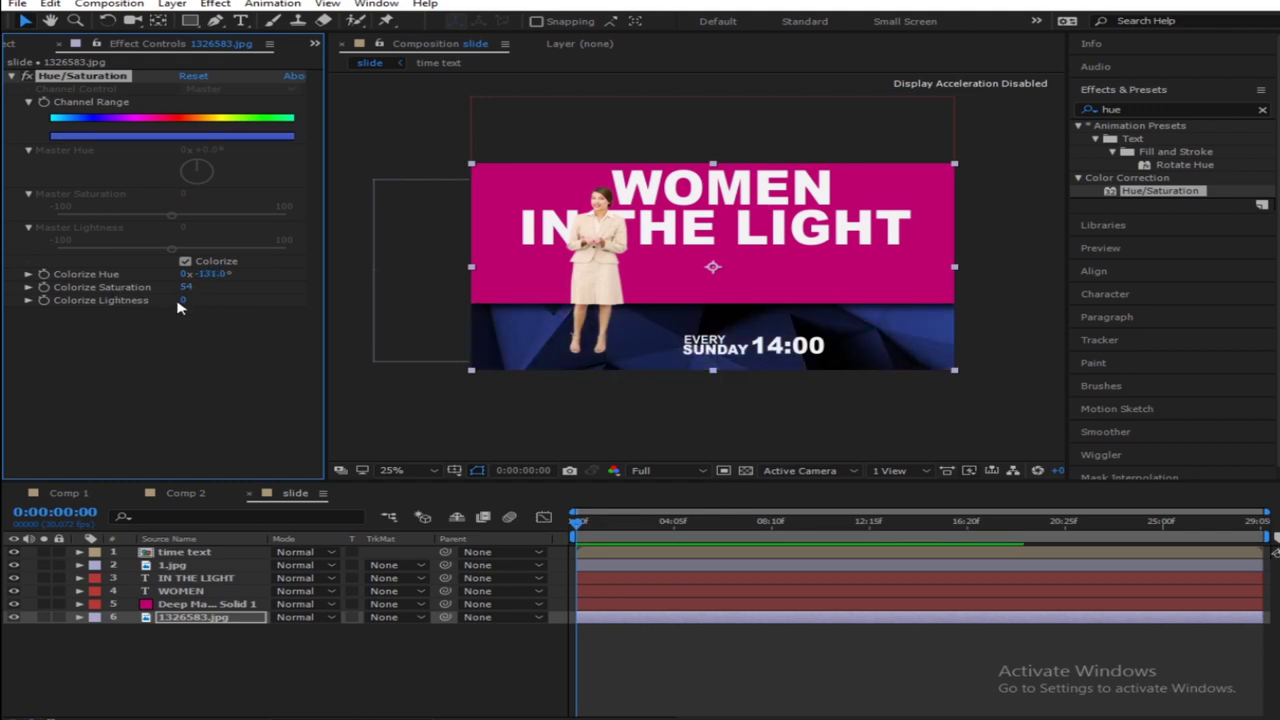
{"action": "mouse_move", "coordinate": [181, 304]}
{"action": "left_mouse_down"}
{"action": "mouse_move", "coordinate": [161, 313]}
{"action": "mouse_move", "coordinate": [197, 318]}
{"action": "mouse_move", "coordinate": [175, 299]}
{"action": "left_mouse_up"}
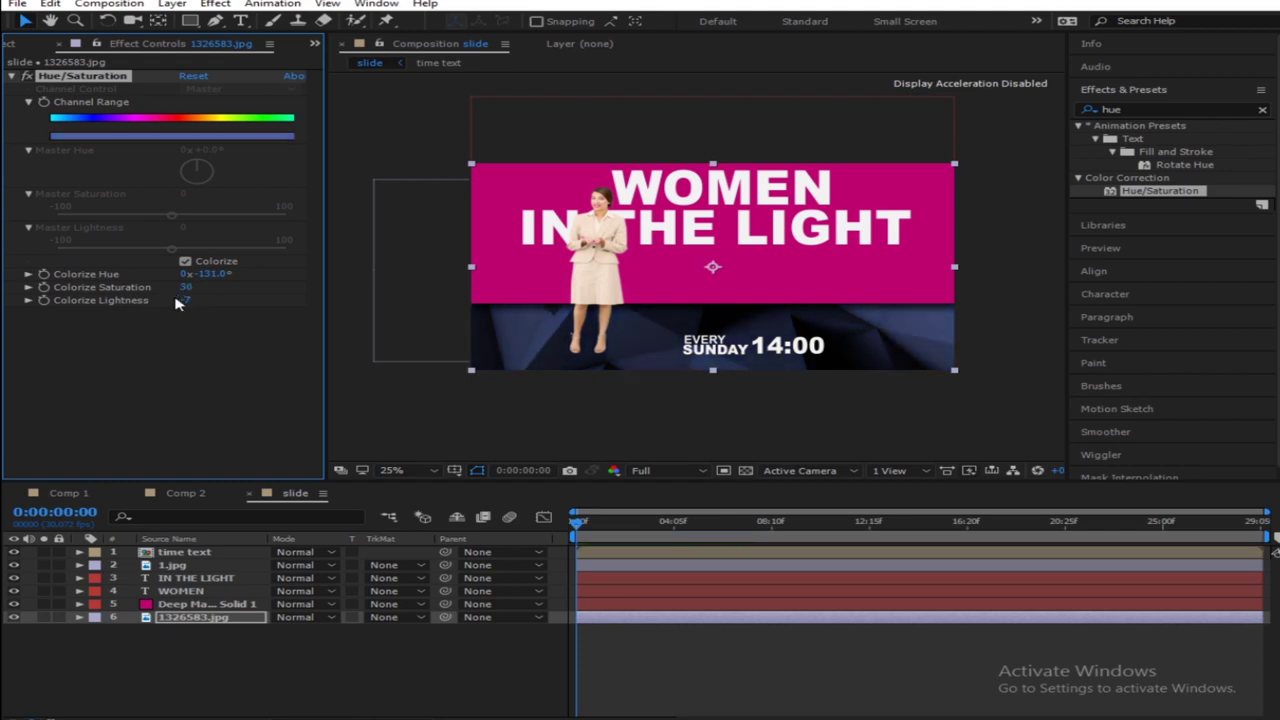
{"action": "left_click", "coordinate": [374, 663]}
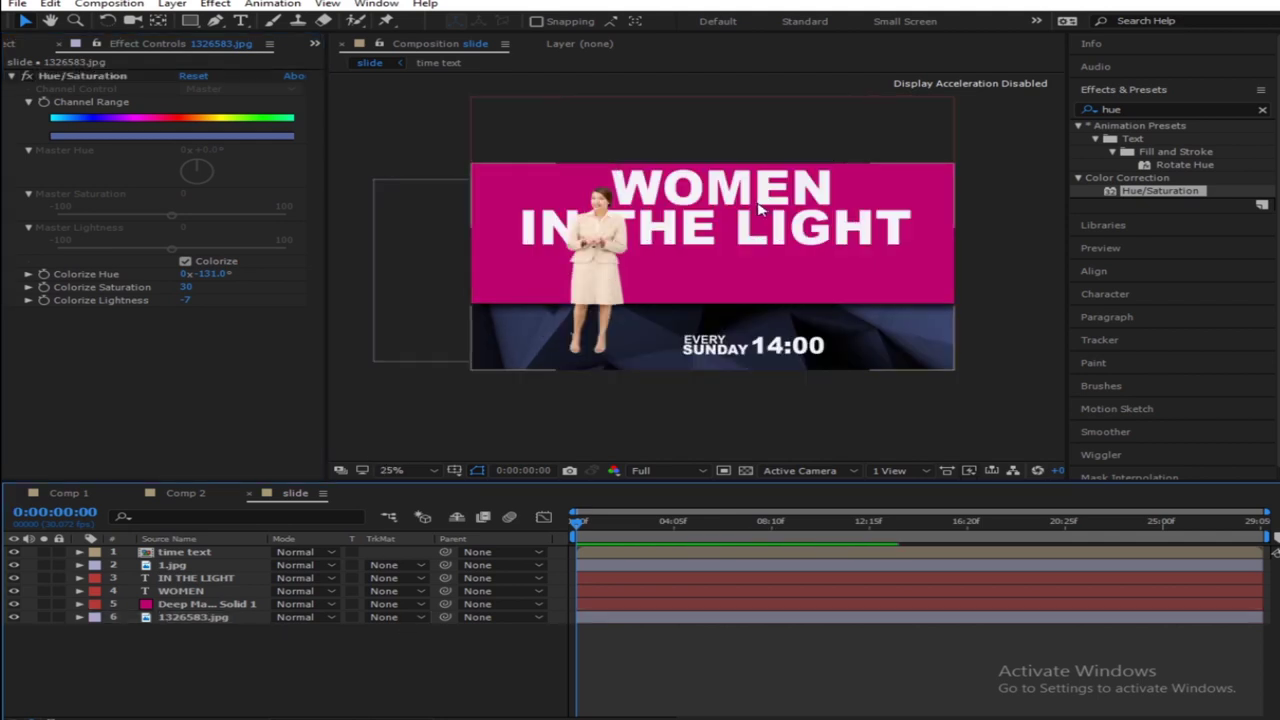
{"action": "left_click_drag", "start_coordinate": [760, 208], "coordinate": [778, 184]}
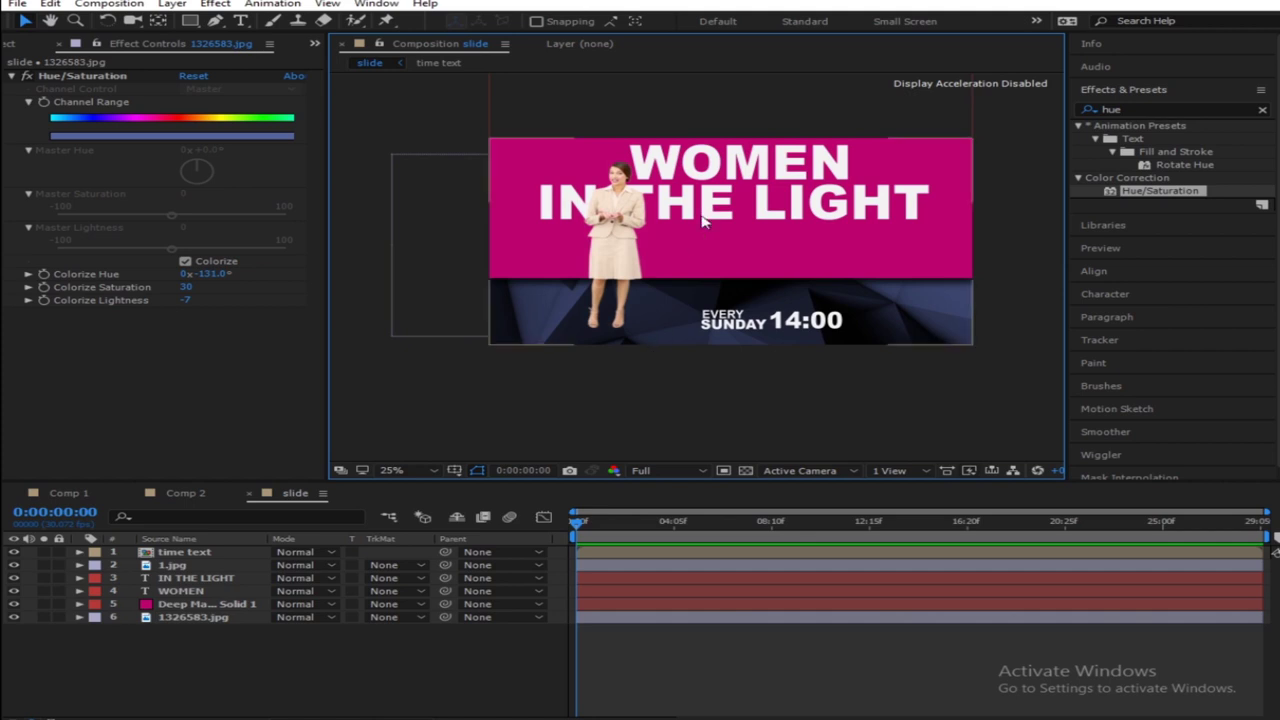
{"action": "left_click_drag", "start_coordinate": [420, 290], "coordinate": [382, 345]}
Scale the 1326583.jpg background layer up to 133% so it overfills the frame
{"action": "left_click", "coordinate": [378, 343]}
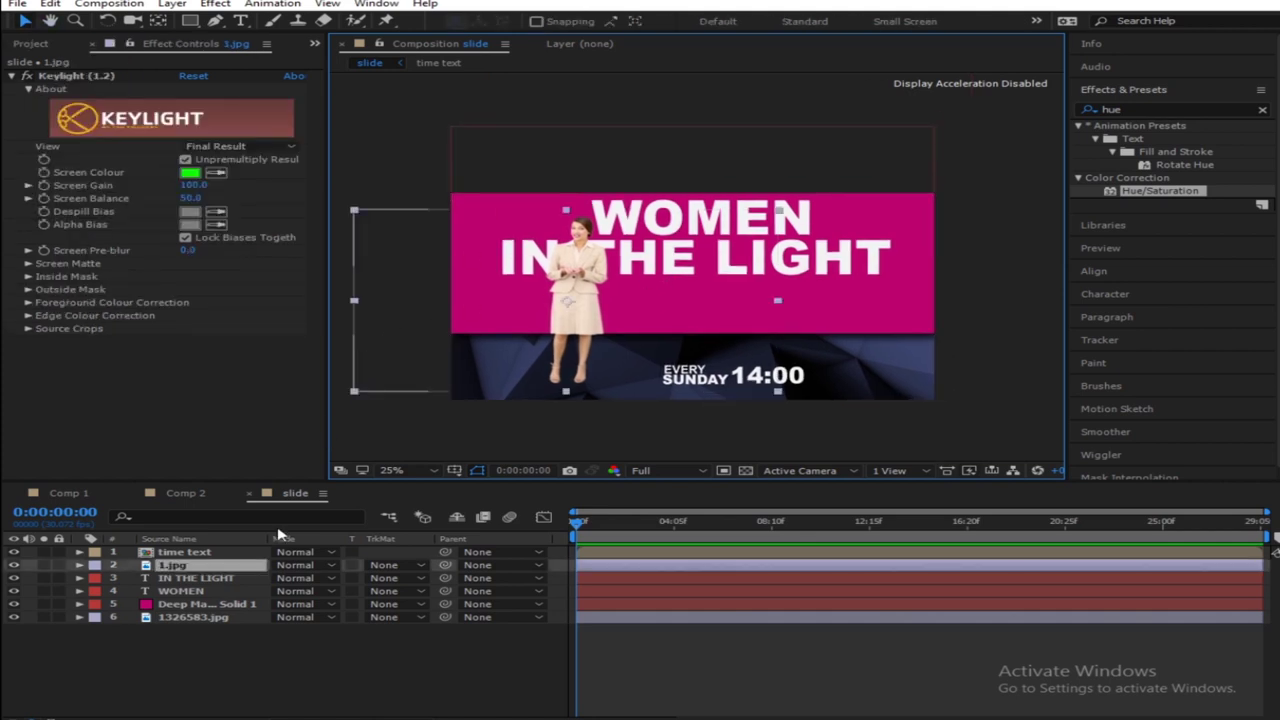
{"action": "left_click", "coordinate": [205, 618]}
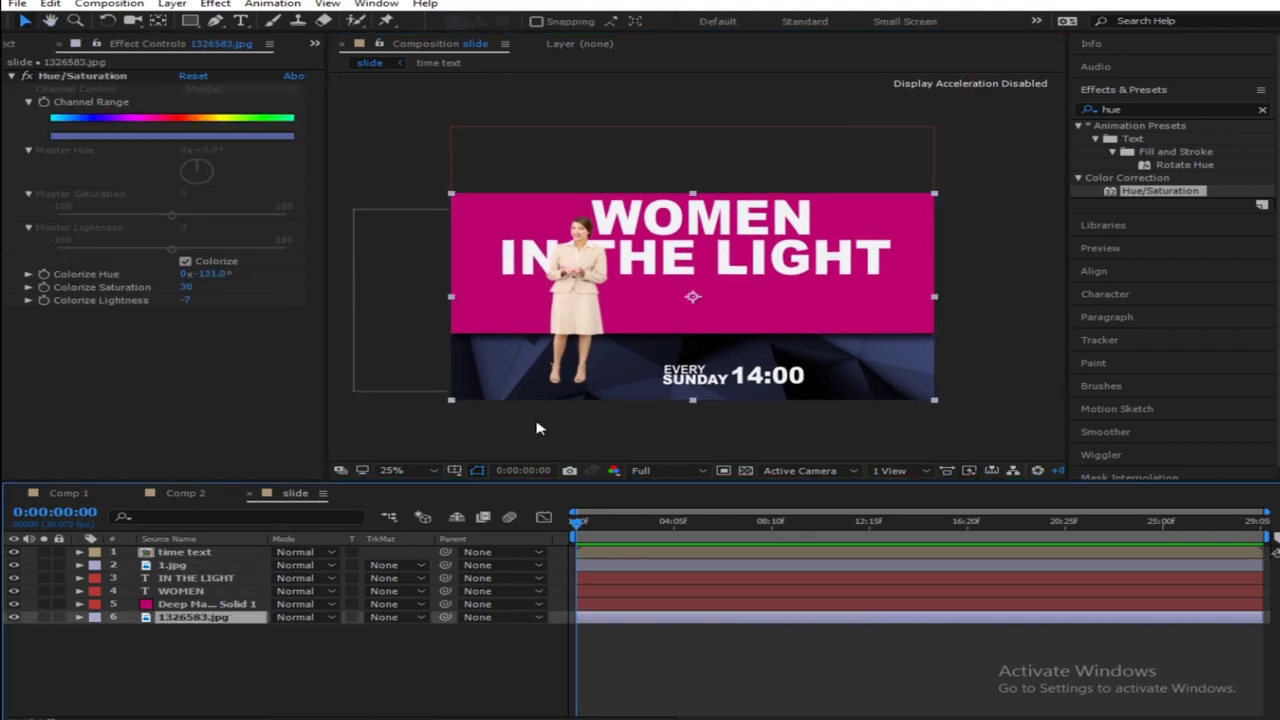
{"action": "key", "text": "s"}
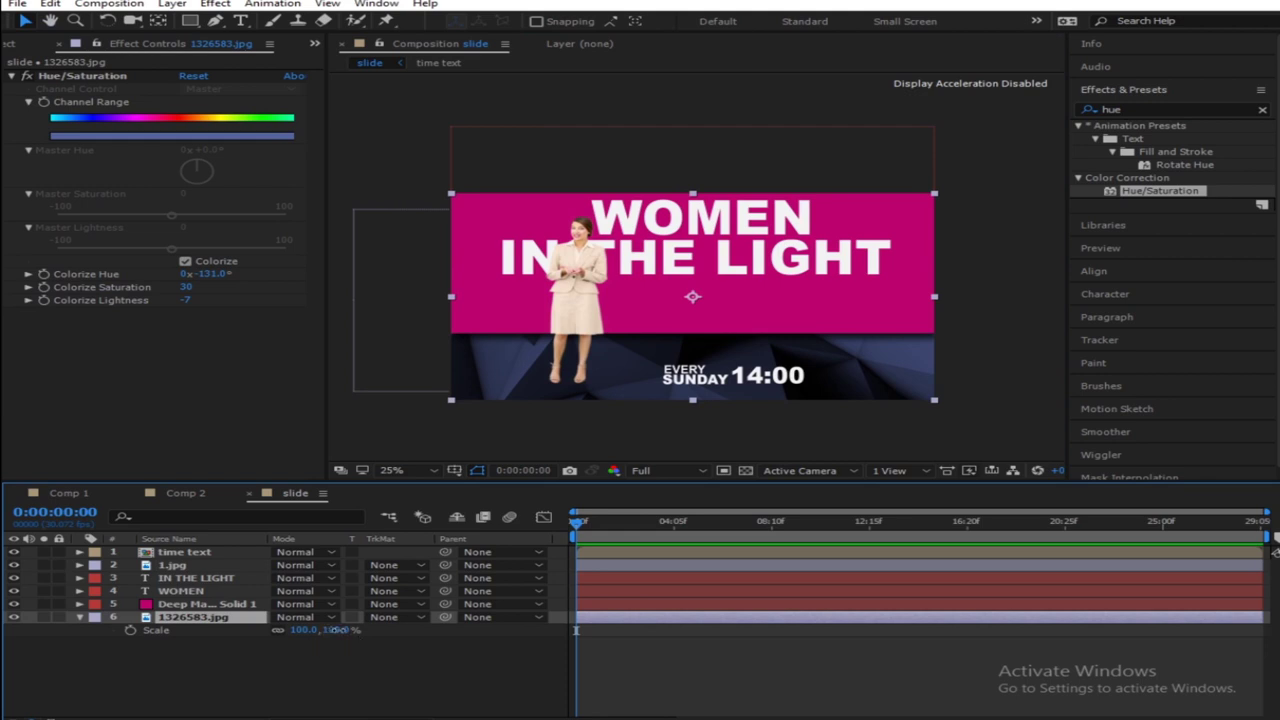
{"action": "left_click_drag", "start_coordinate": [343, 640], "coordinate": [363, 640]}
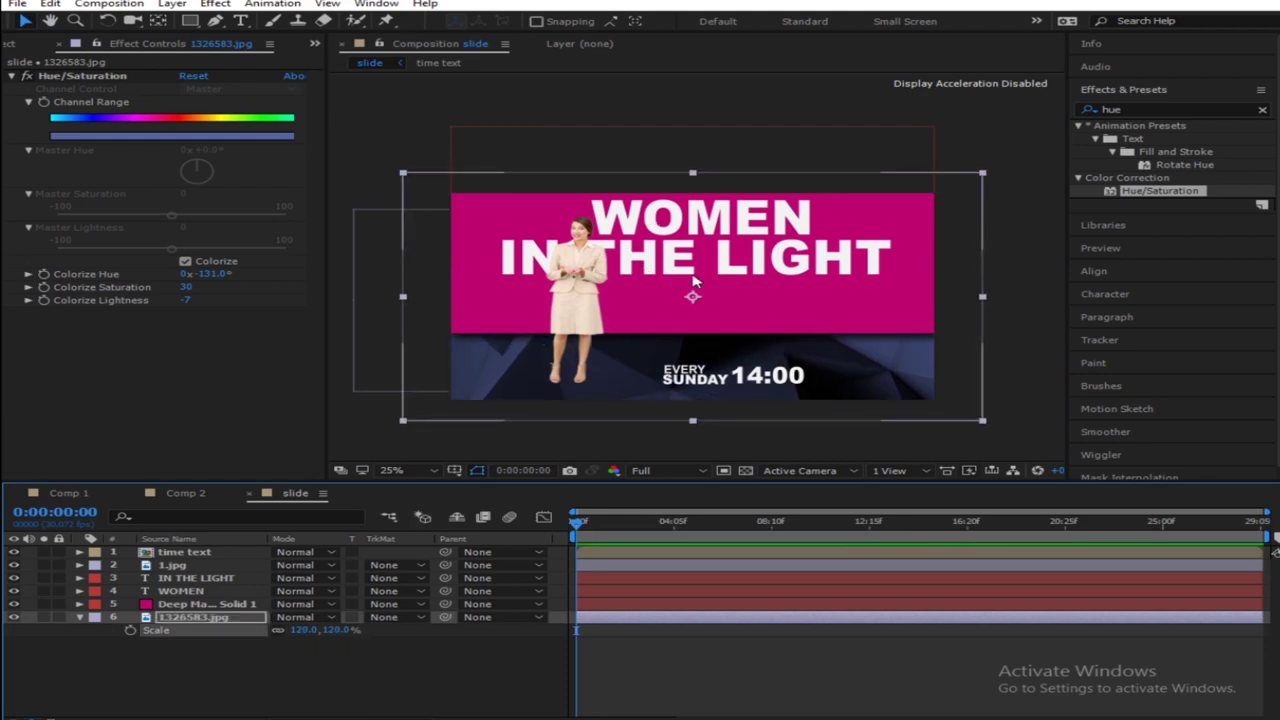
{"action": "scroll", "coordinate": [729, 307], "scroll_direction": "down", "scroll_amount": 1}
{"action": "scroll", "coordinate": [689, 303], "scroll_direction": "up", "scroll_amount": 1}
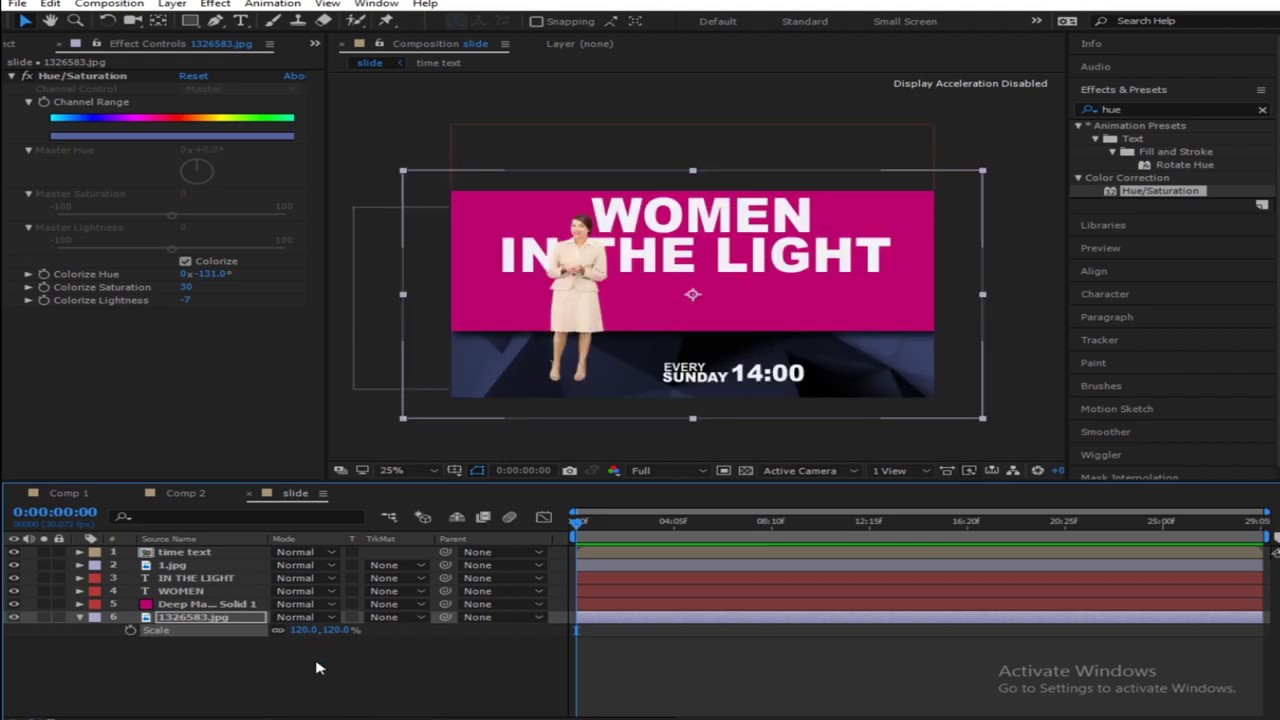
{"action": "left_click_drag", "start_coordinate": [330, 631], "coordinate": [343, 632]}
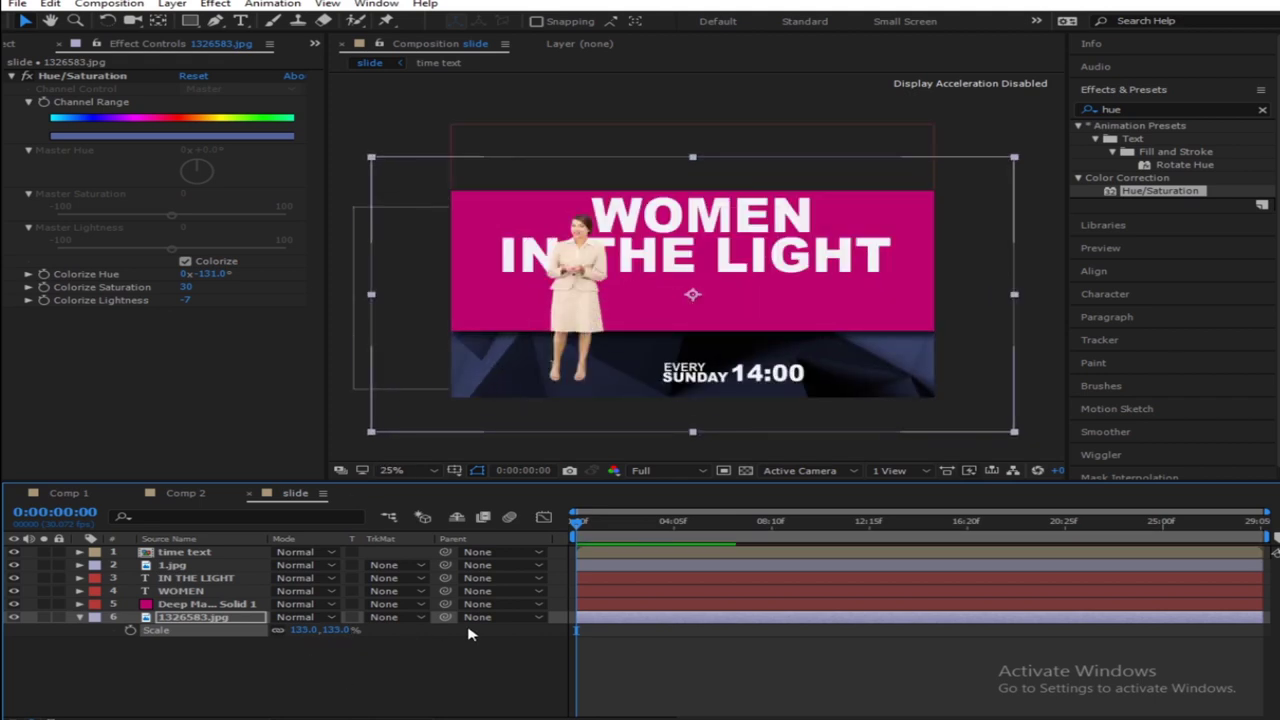
Start the background above the frame, then keyframe its Position at 960,372 at 1:01
{"action": "key", "text": "p"}
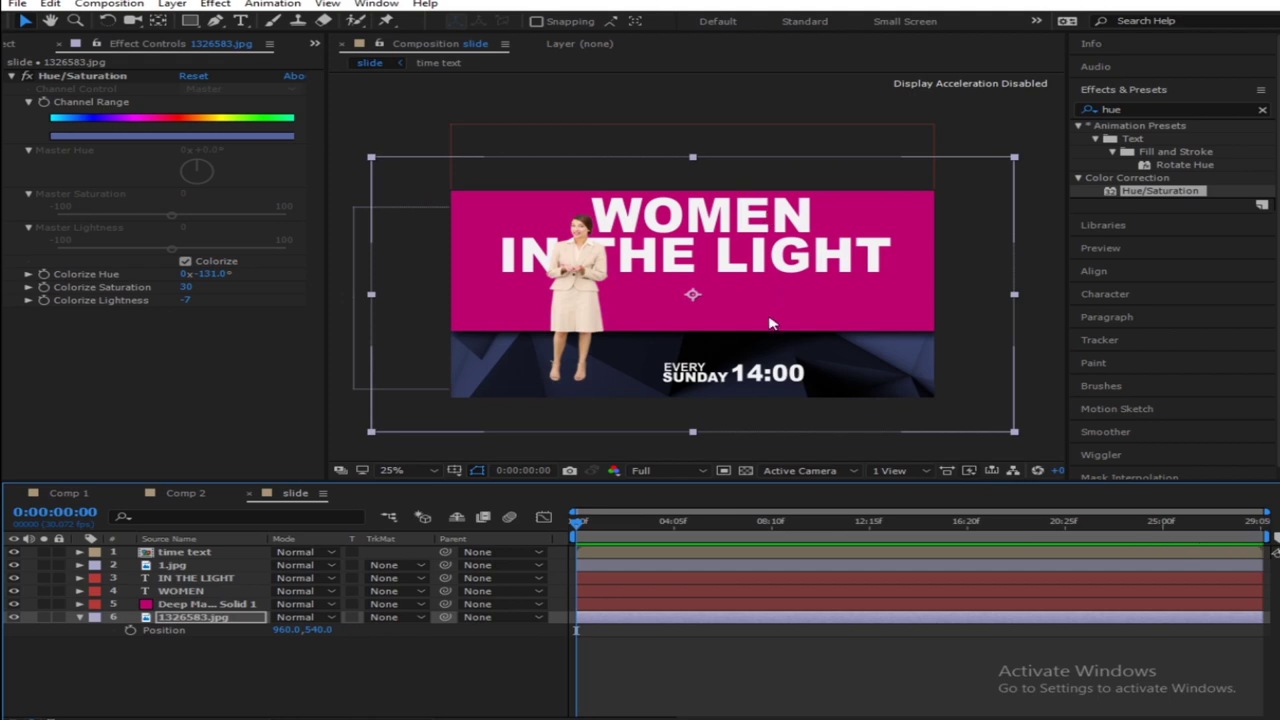
{"action": "left_click_drag", "start_coordinate": [770, 323], "coordinate": [797, 75]}
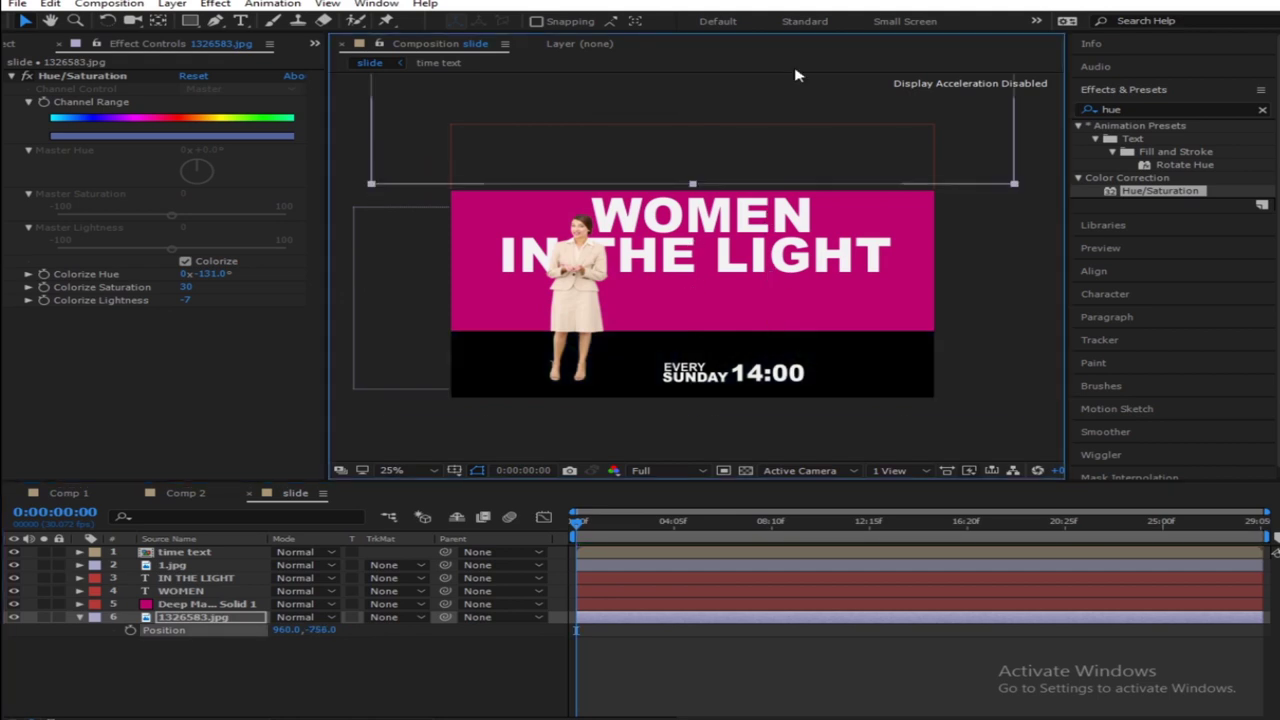
{"action": "left_click", "coordinate": [130, 631]}
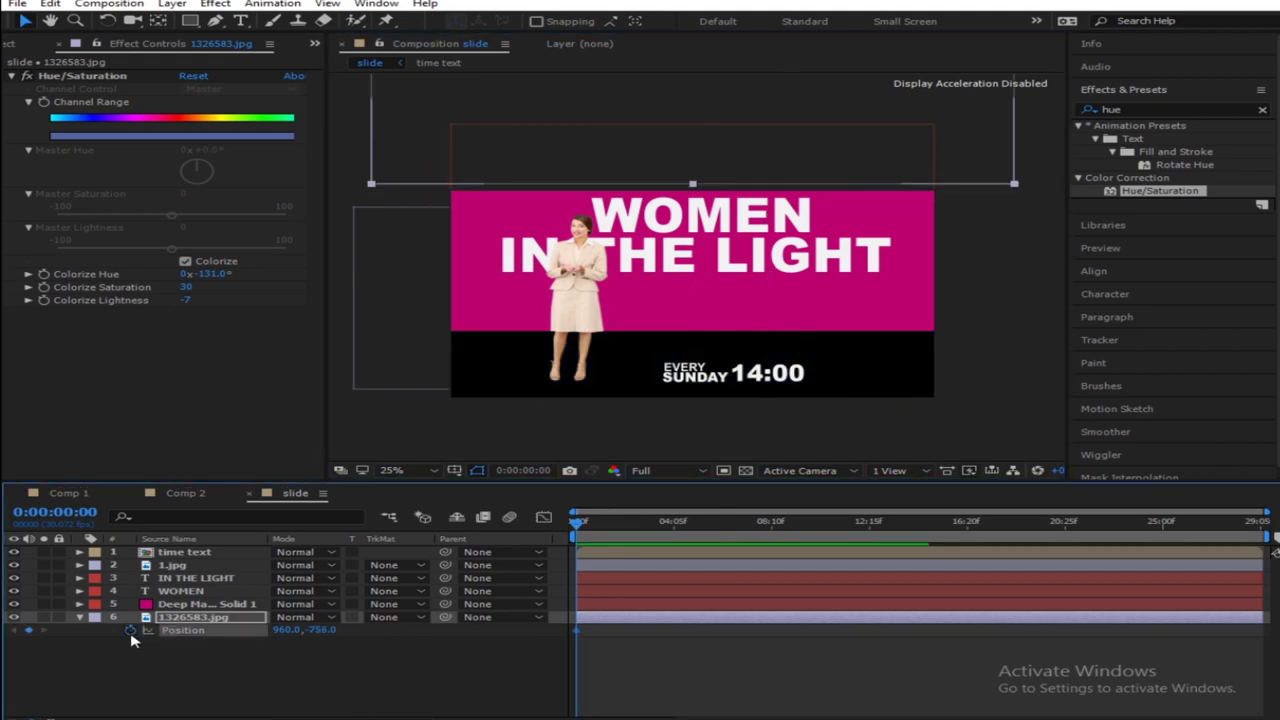
{"action": "left_click_drag", "start_coordinate": [1267, 511], "coordinate": [705, 512]}
{"action": "left_click", "coordinate": [708, 538]}
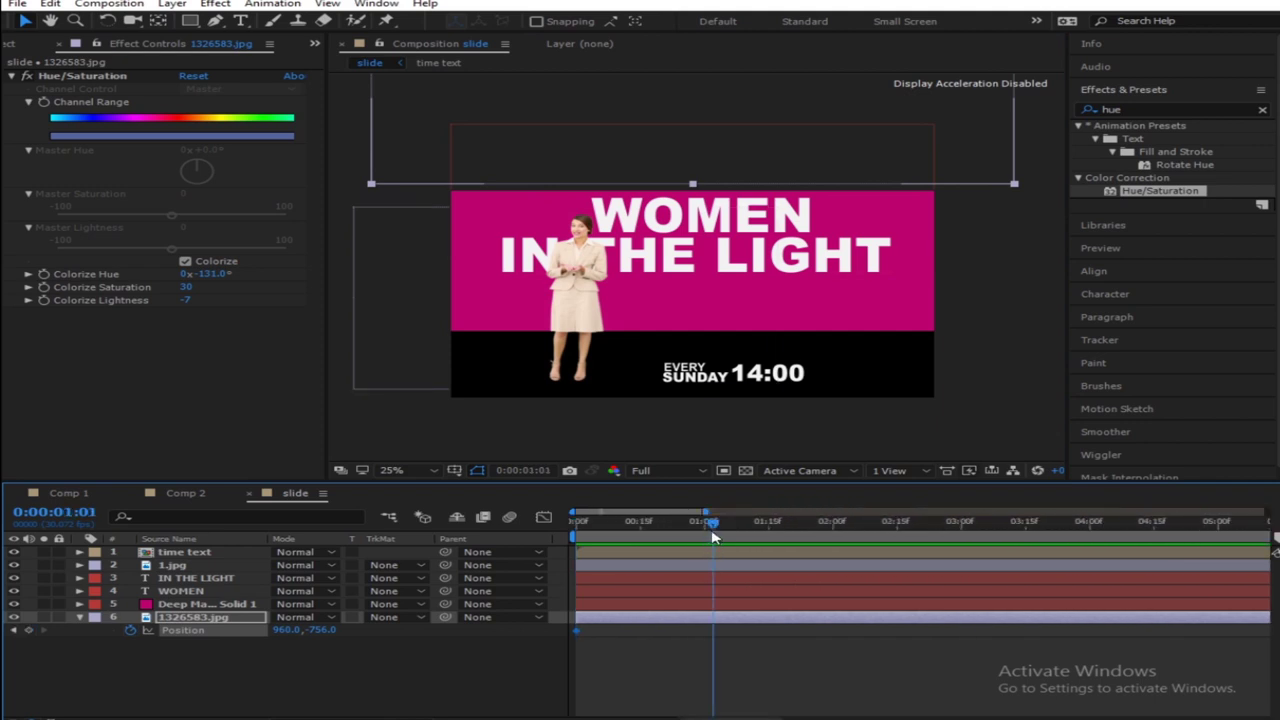
{"action": "left_click_drag", "start_coordinate": [794, 146], "coordinate": [756, 360]}
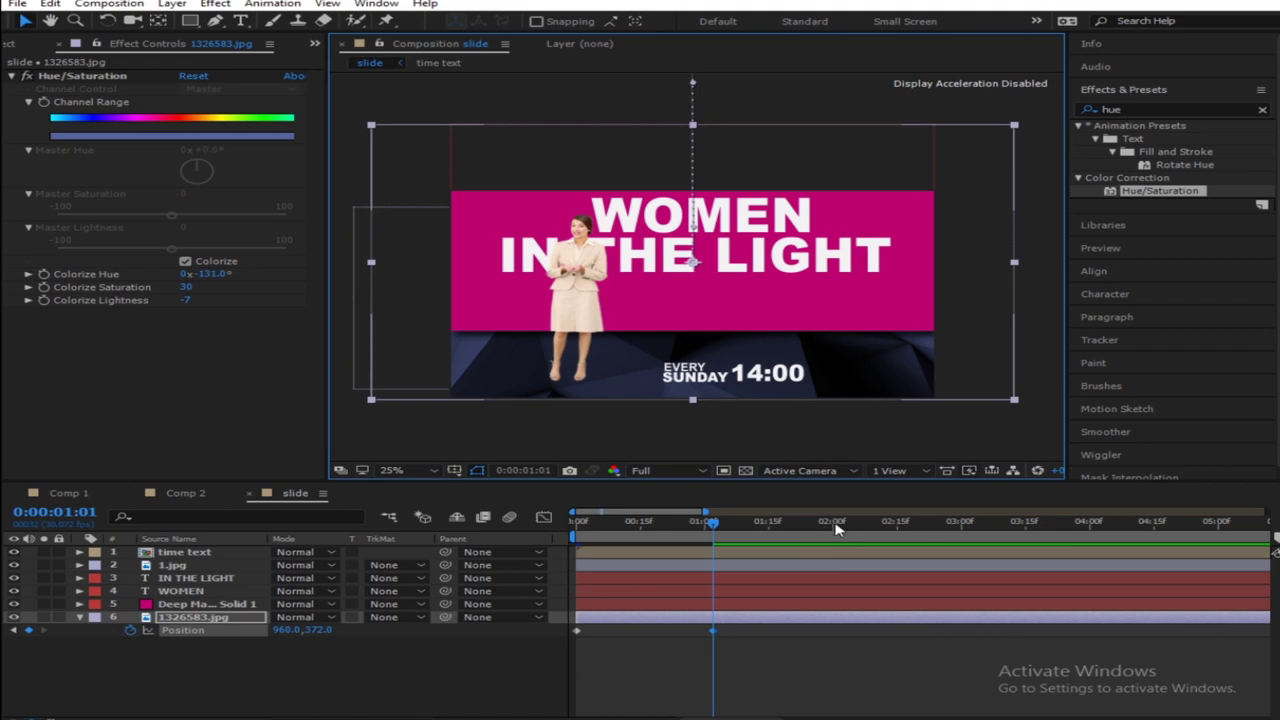
Add a 6:00 Position keyframe lowering the background to 960,704, then select all keyframes
{"action": "left_click_drag", "start_coordinate": [836, 524], "coordinate": [1232, 520]}
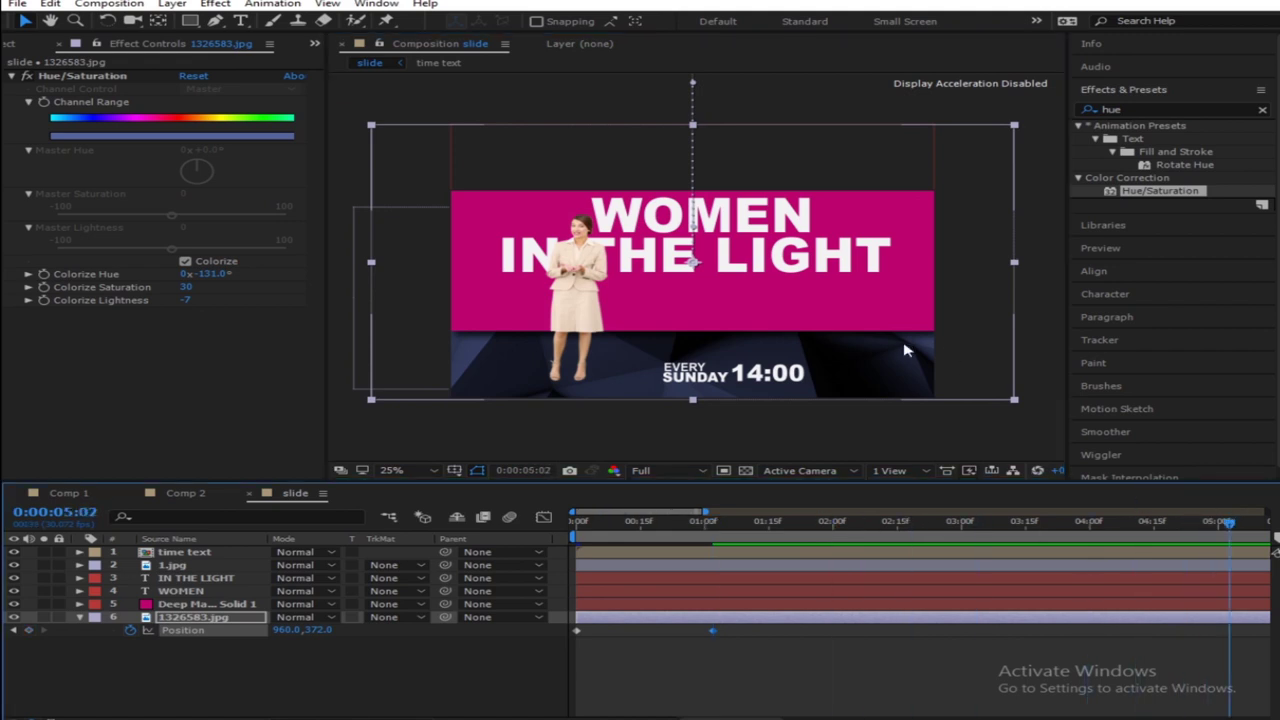
{"action": "left_click_drag", "start_coordinate": [704, 517], "coordinate": [785, 514]}
{"action": "left_click_drag", "start_coordinate": [993, 524], "coordinate": [1050, 533]}
{"action": "left_click_drag", "start_coordinate": [783, 333], "coordinate": [778, 393]}
{"action": "left_click", "coordinate": [884, 640]}
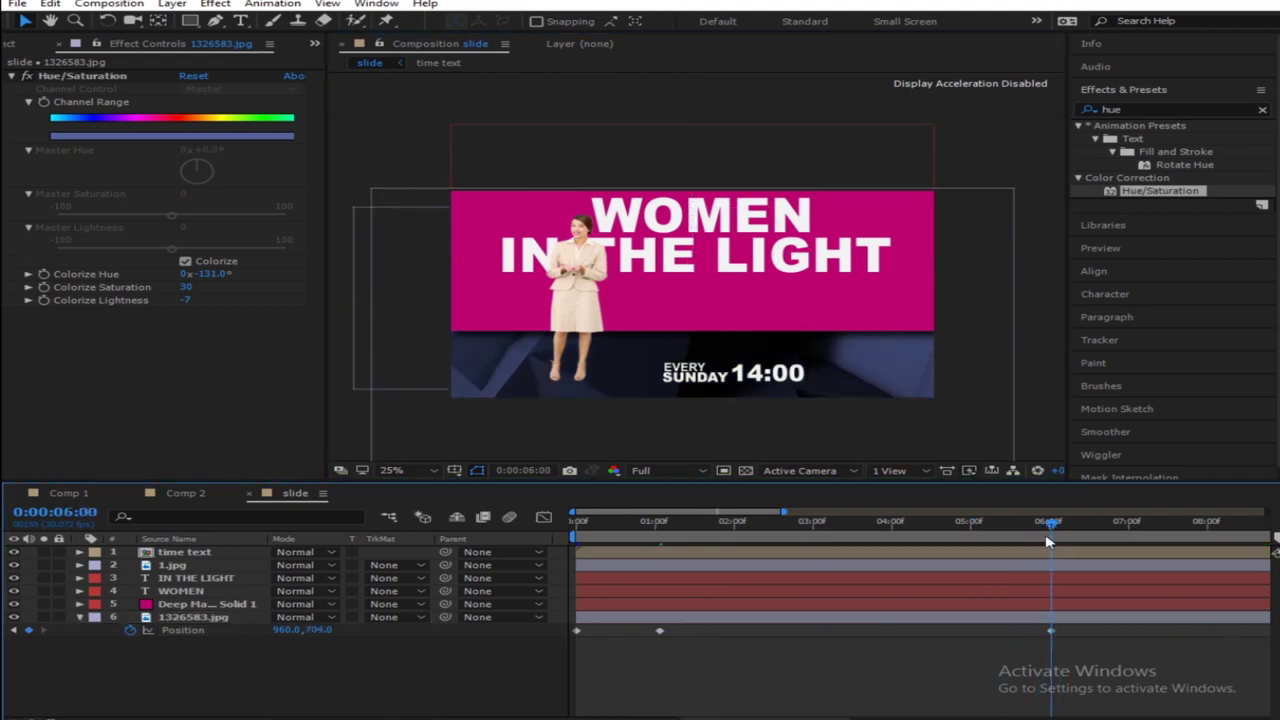
{"action": "left_click", "coordinate": [553, 636]}
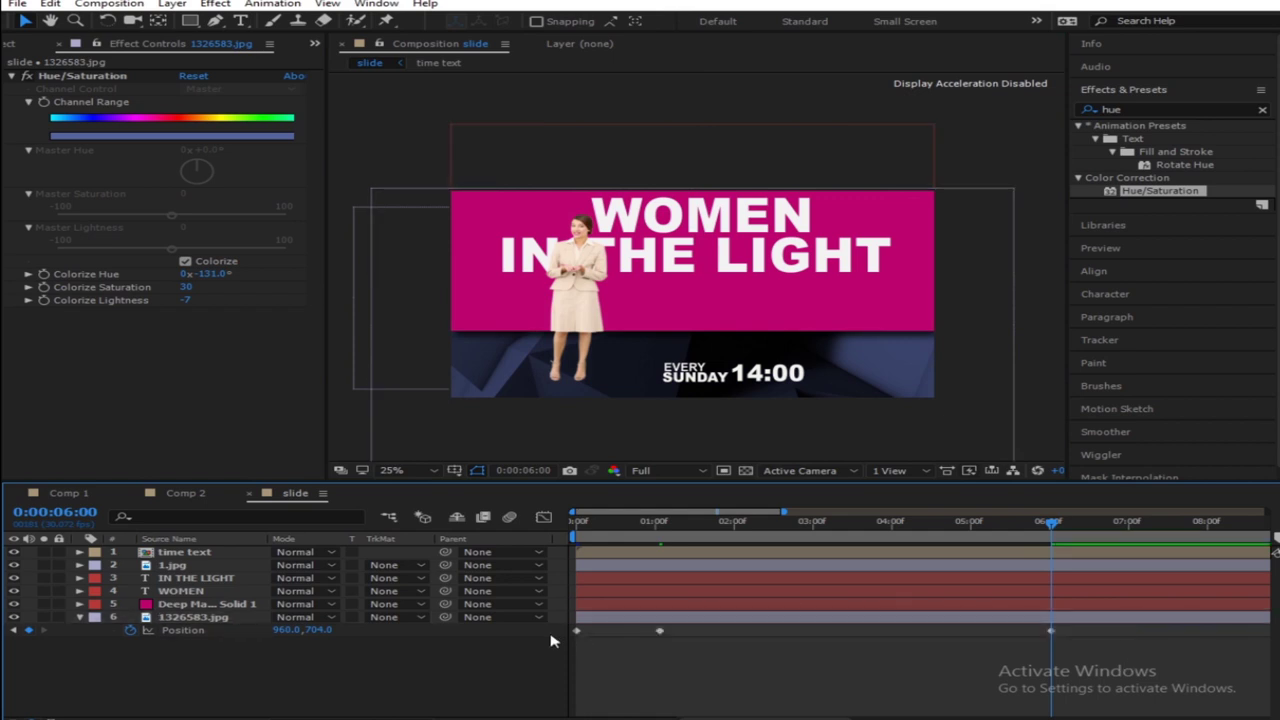
{"action": "left_click_drag", "start_coordinate": [1036, 634], "coordinate": [592, 640]}
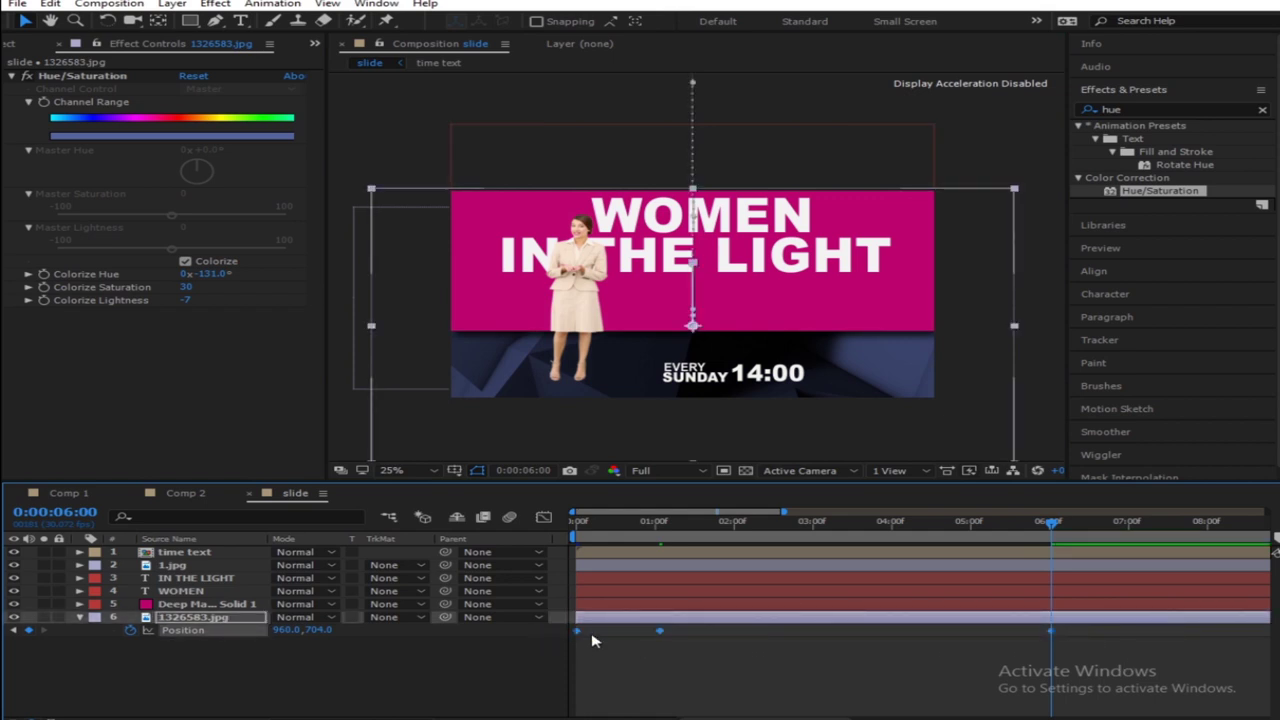
Apply Easy Ease to the background's Position keyframes
{"action": "right_click", "coordinate": [578, 636]}
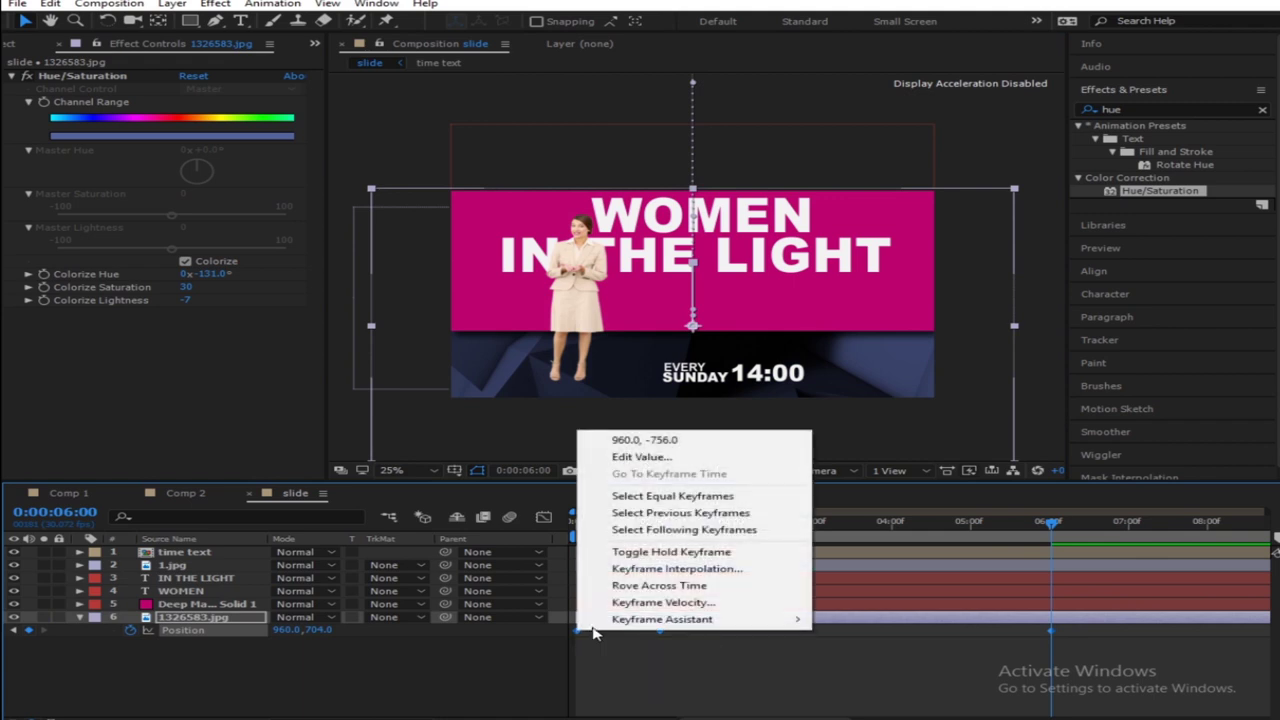
{"action": "mouse_move", "coordinate": [680, 619]}
{"action": "left_click", "coordinate": [866, 518]}
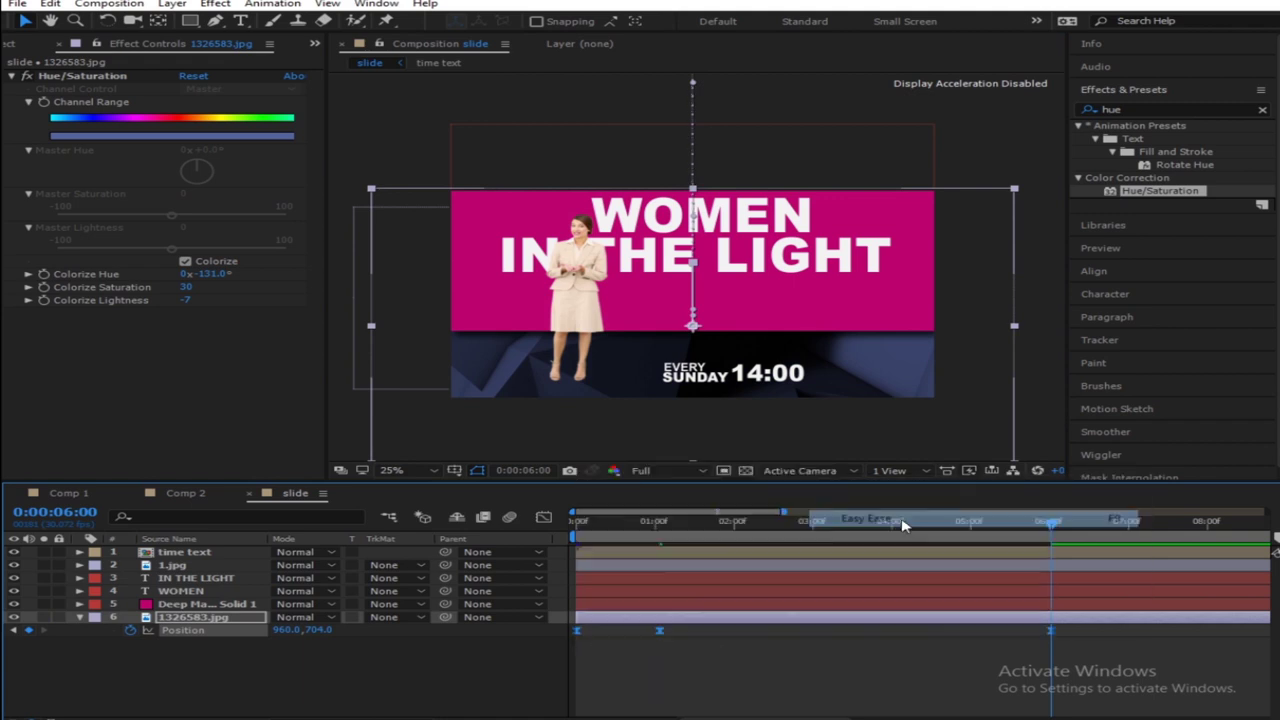
Shape the speed graph for a fast early slide peaking near 3000 px/sec, then slow drift
{"action": "left_click", "coordinate": [543, 516]}
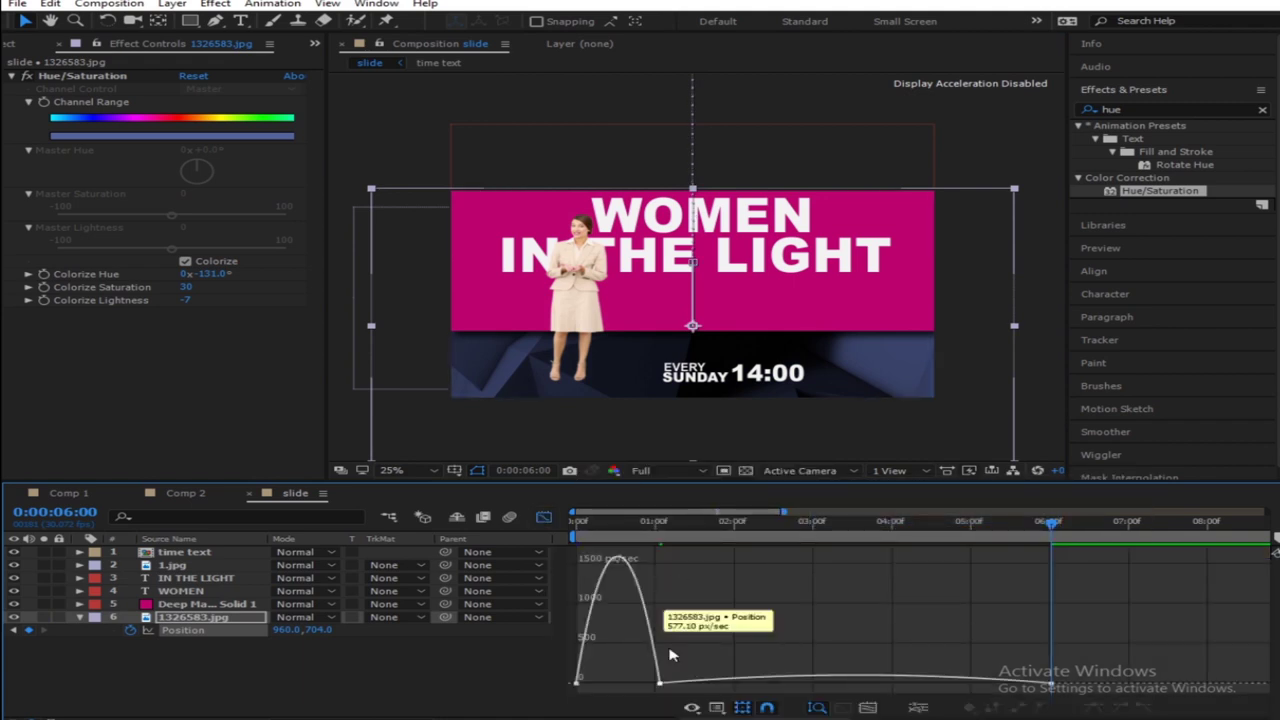
{"action": "left_click", "coordinate": [659, 683]}
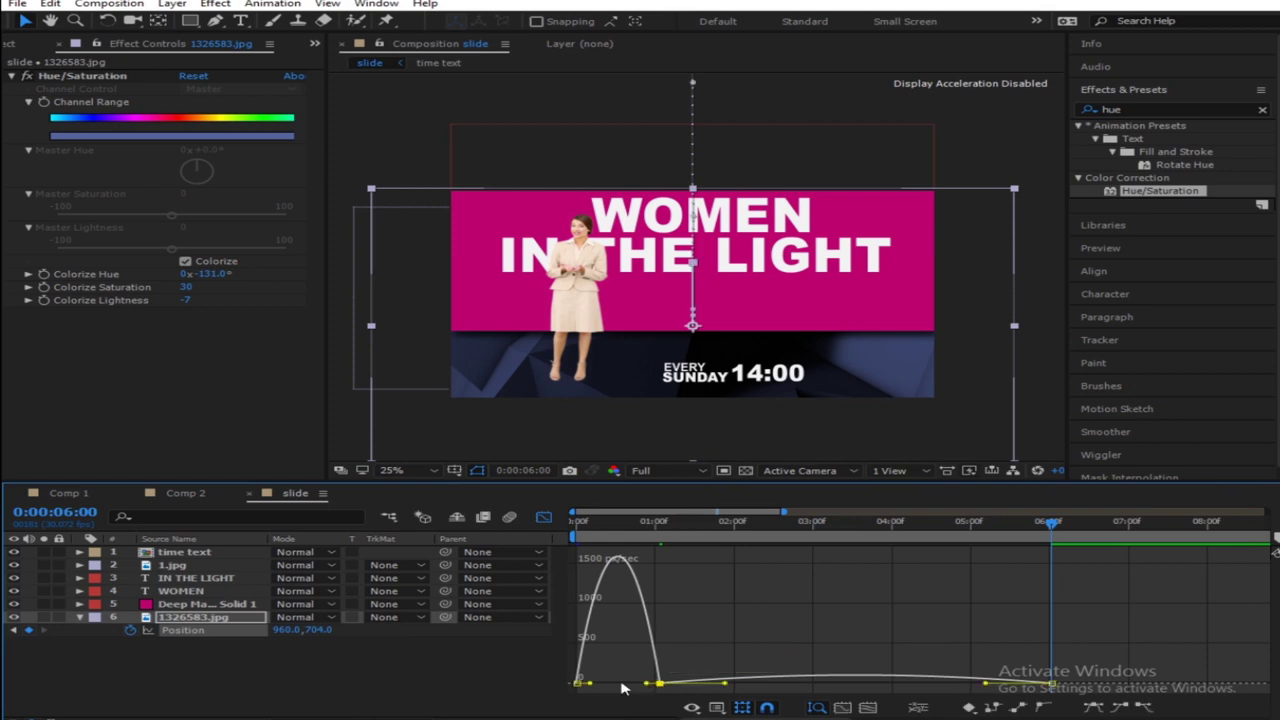
{"action": "mouse_move", "coordinate": [621, 685]}
{"action": "left_mouse_down"}
{"action": "mouse_move", "coordinate": [577, 686]}
{"action": "mouse_move", "coordinate": [612, 686]}
{"action": "left_mouse_up"}
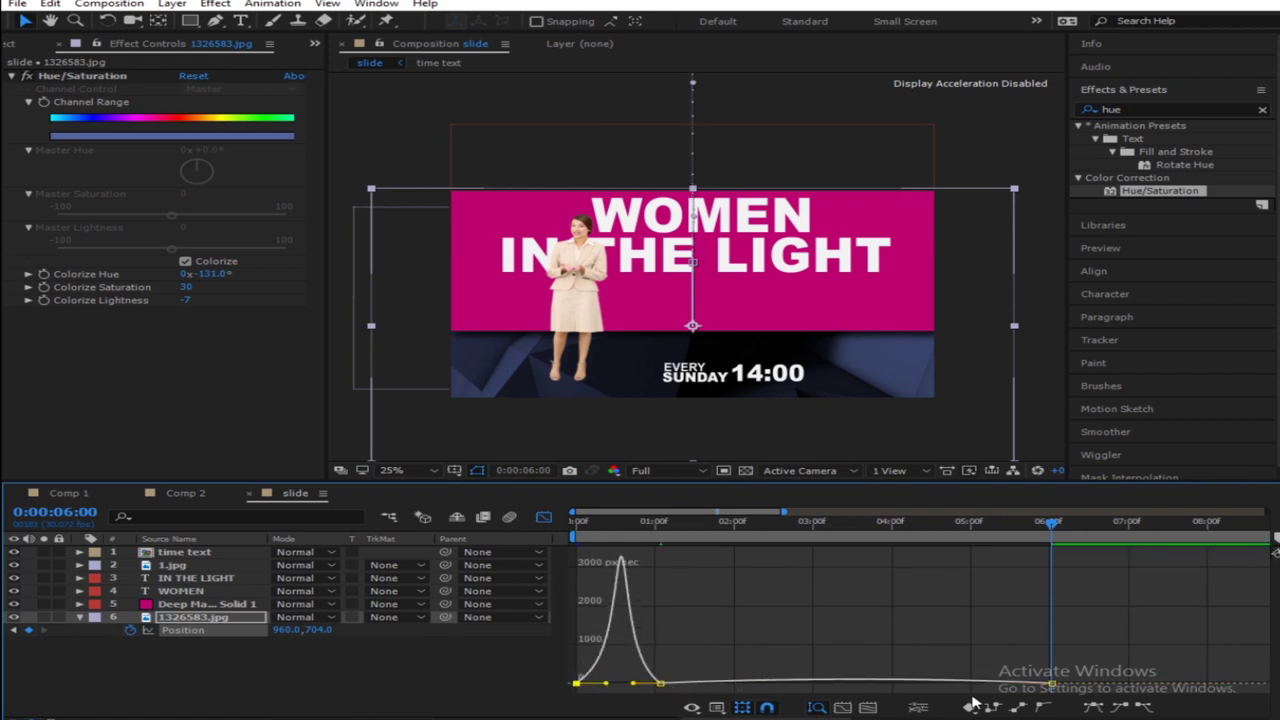
{"action": "left_click", "coordinate": [1051, 685]}
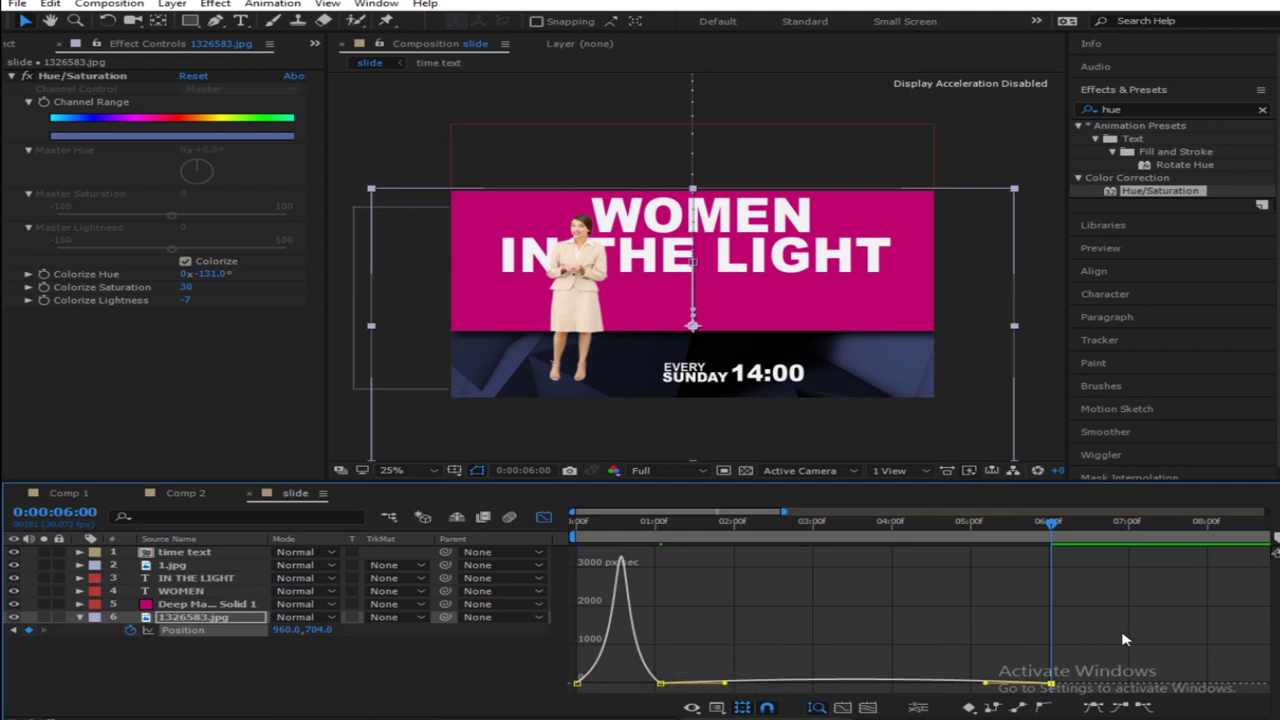
{"action": "left_click", "coordinate": [660, 685]}
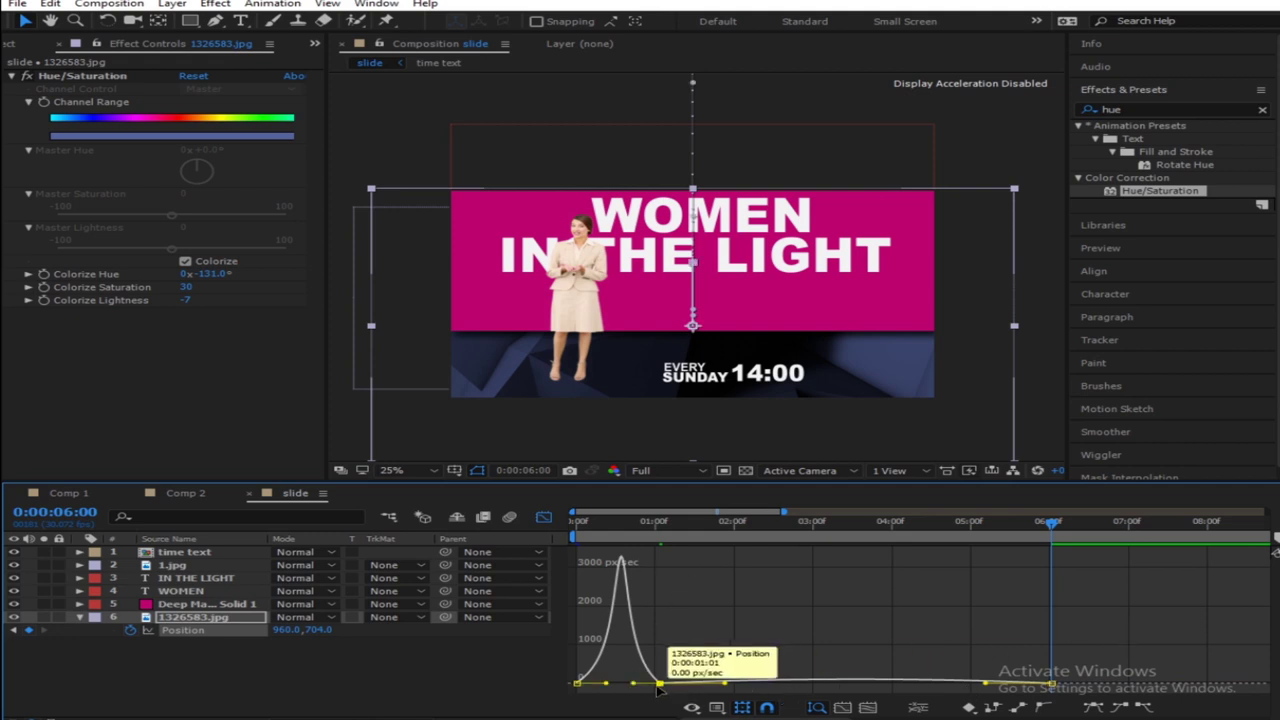
{"action": "left_click_drag", "start_coordinate": [632, 685], "coordinate": [633, 669]}
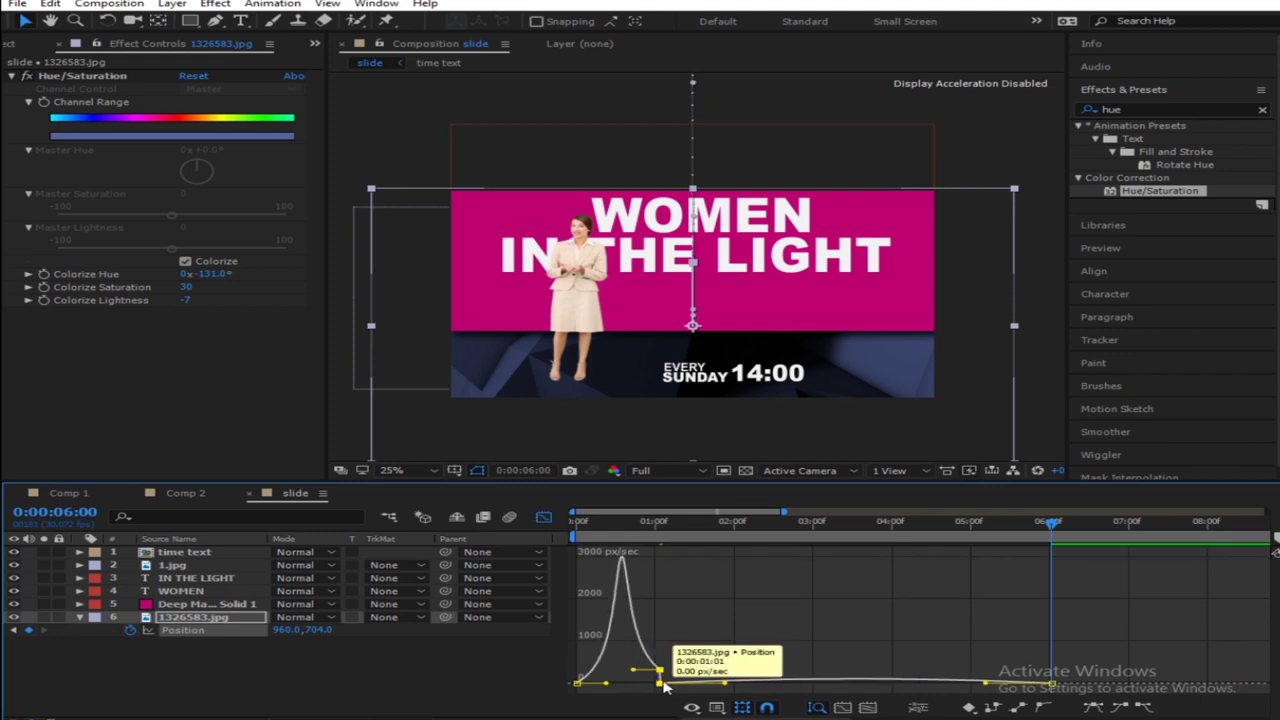
{"action": "left_click_drag", "start_coordinate": [663, 686], "coordinate": [664, 674]}
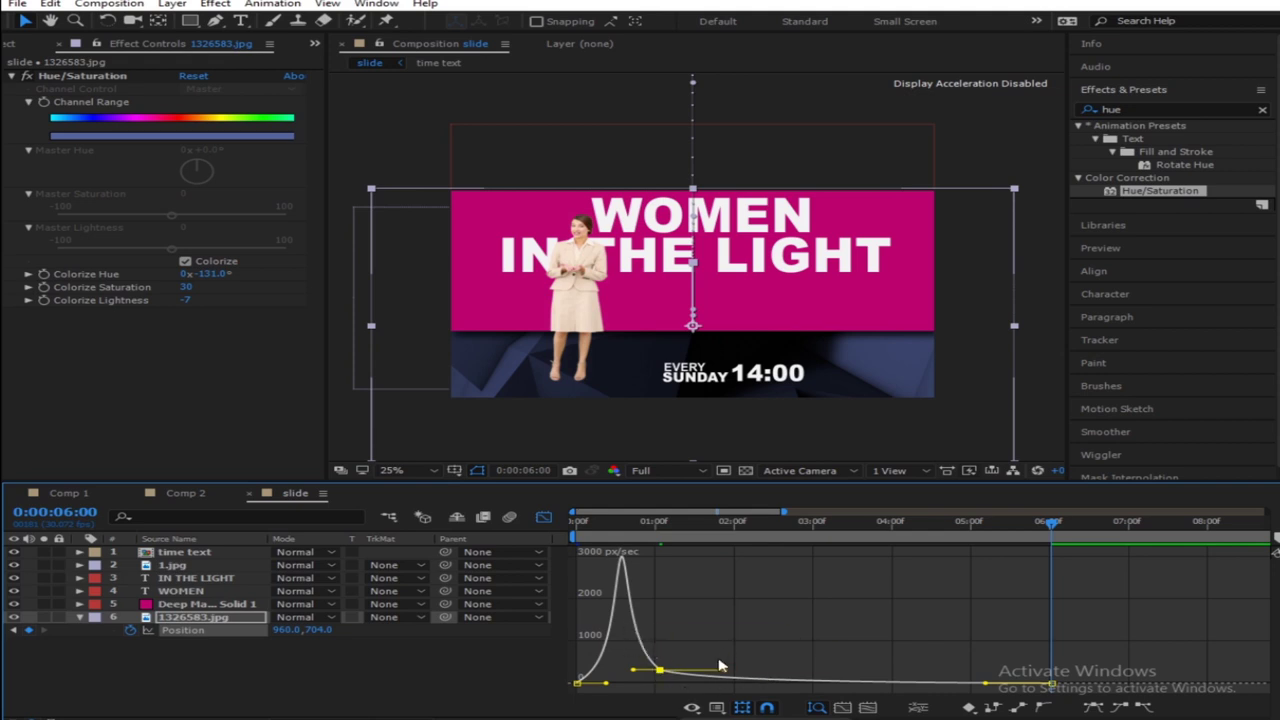
{"action": "left_click", "coordinate": [543, 517]}
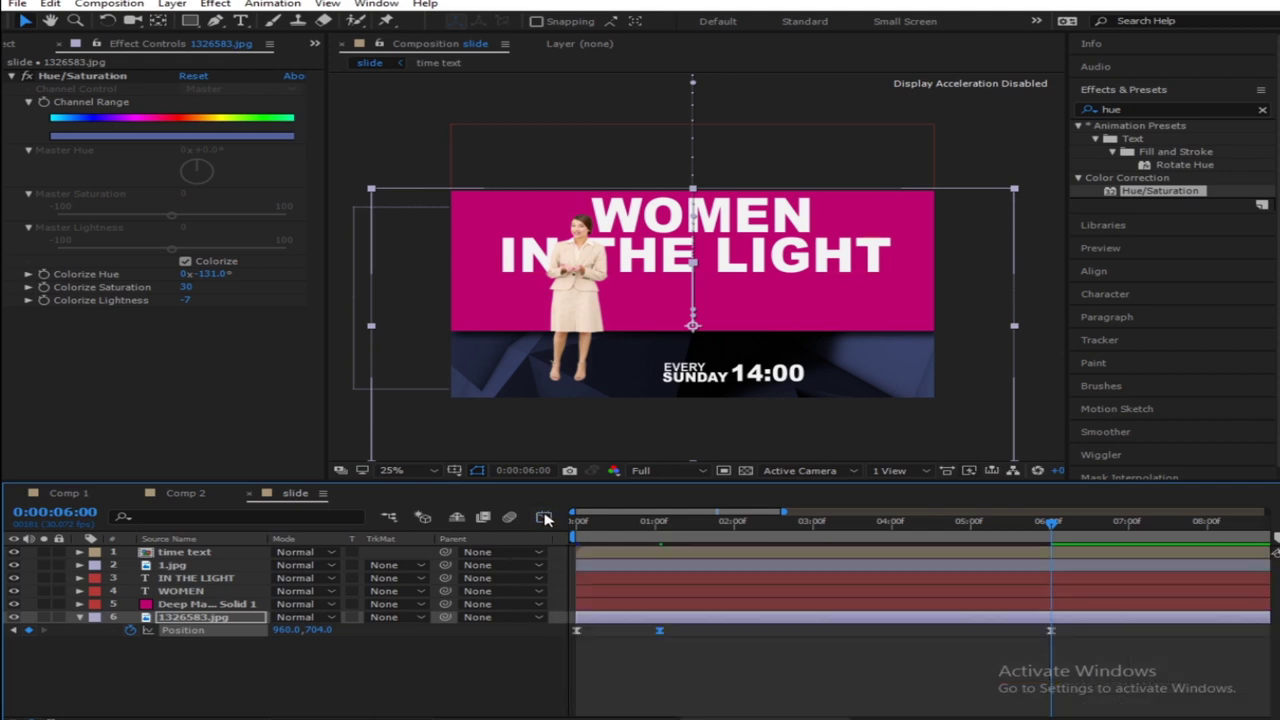
Set preview resolution to Quarter and play the slide-in from the start, stopping at 2:28
{"action": "left_click_drag", "start_coordinate": [627, 531], "coordinate": [491, 531]}
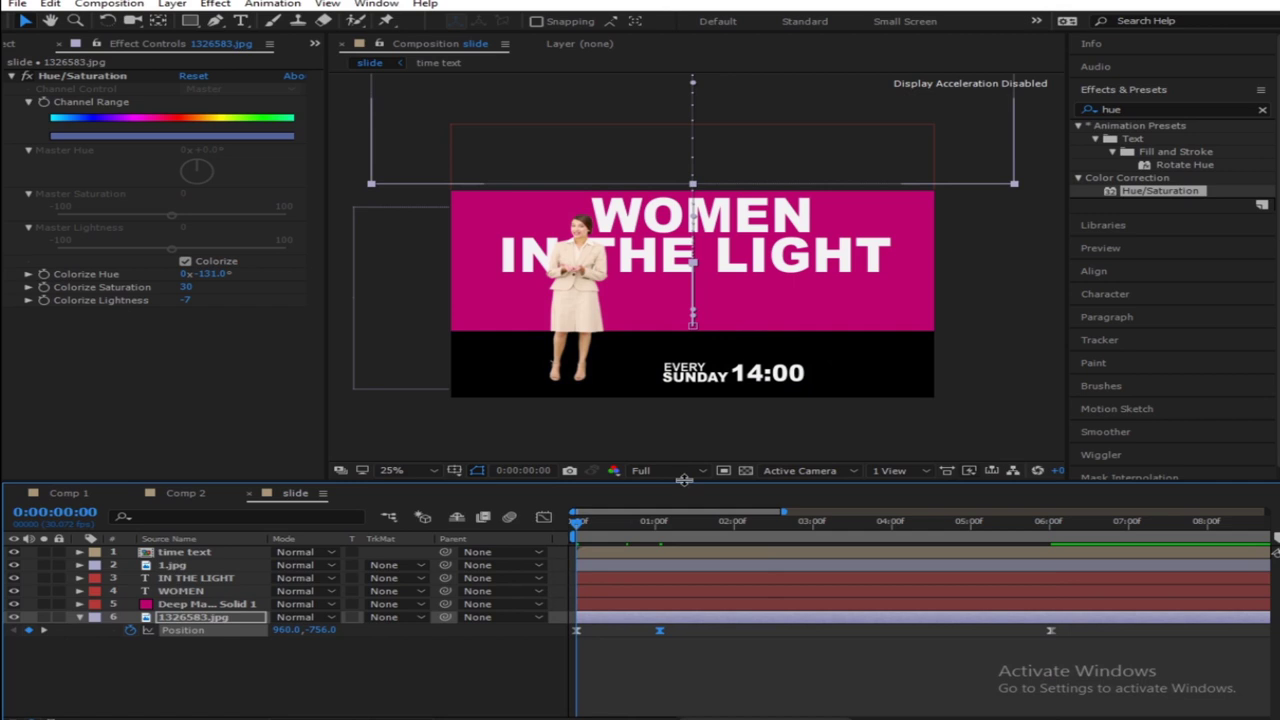
{"action": "left_click", "coordinate": [684, 472]}
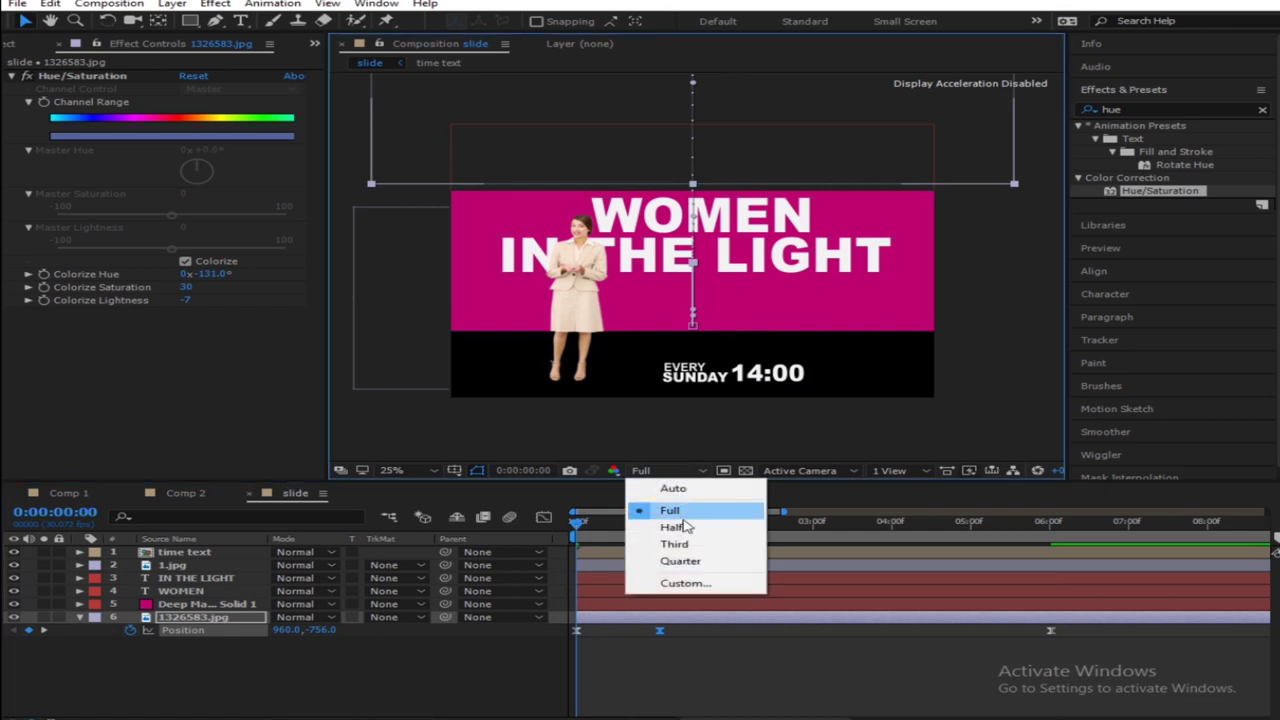
{"action": "left_click", "coordinate": [686, 560]}
{"action": "key", "text": "space"}
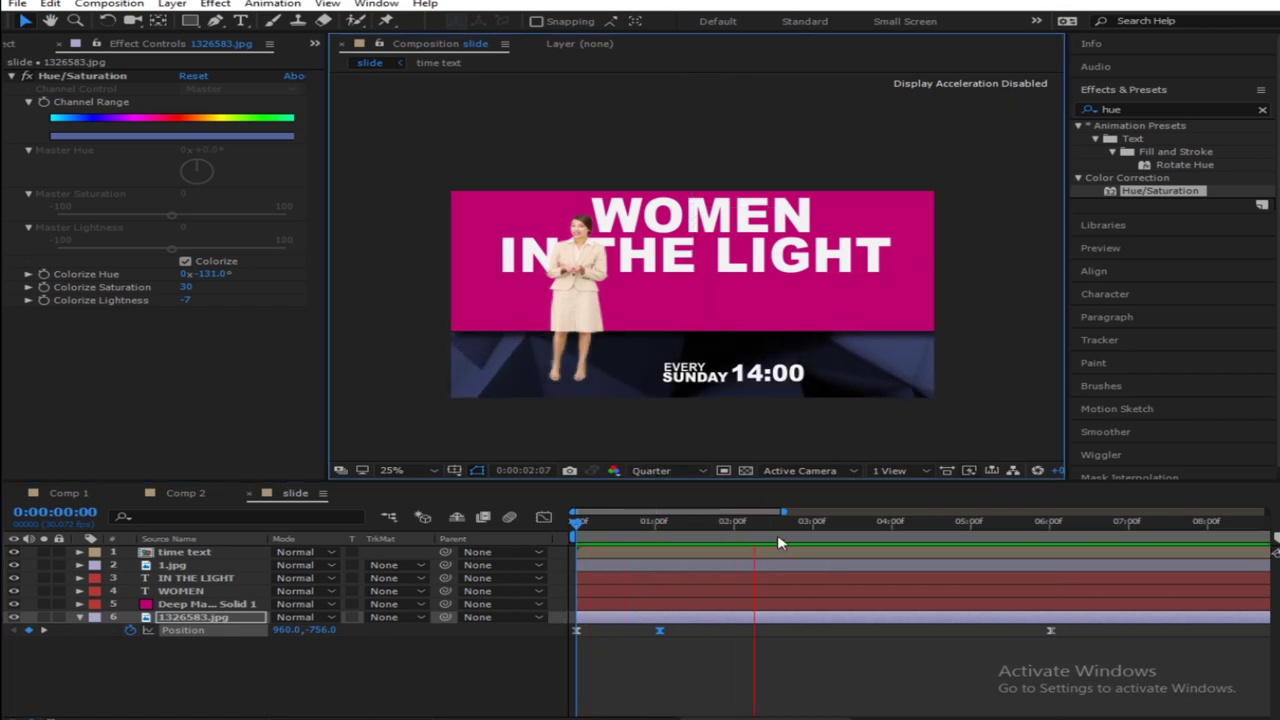
{"action": "key", "text": "space"}
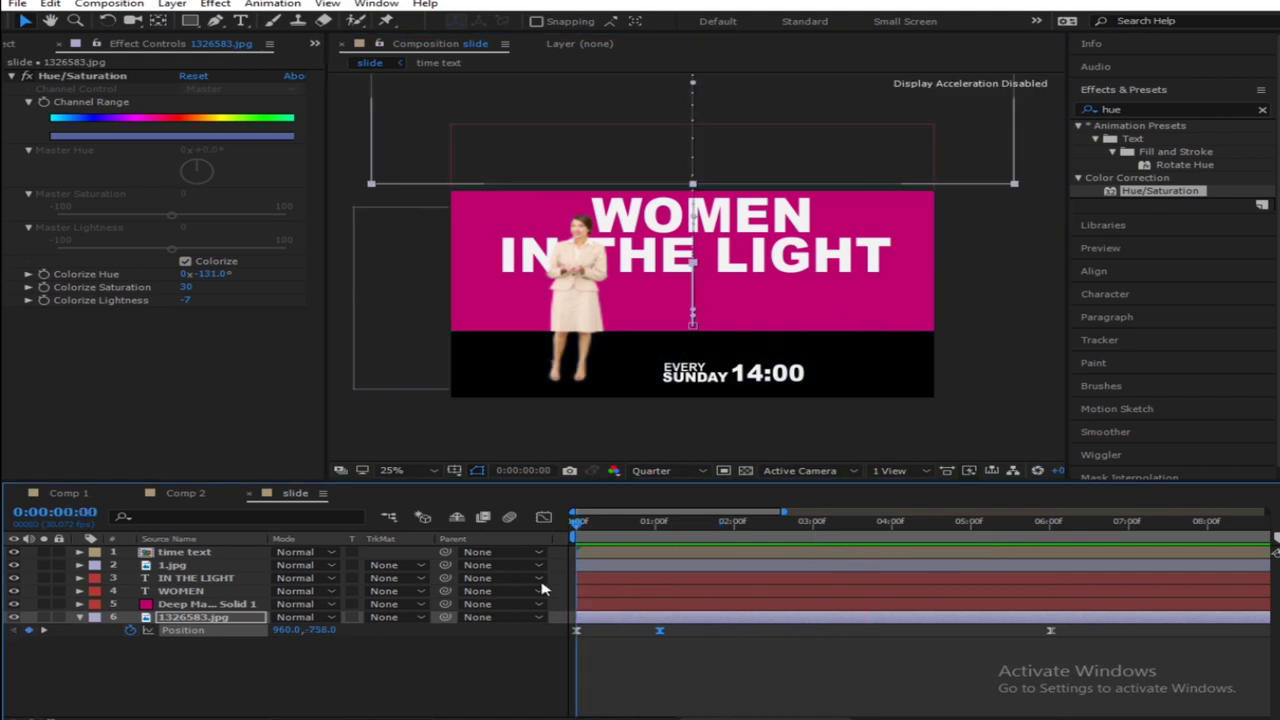
{"action": "left_click", "coordinate": [357, 681]}
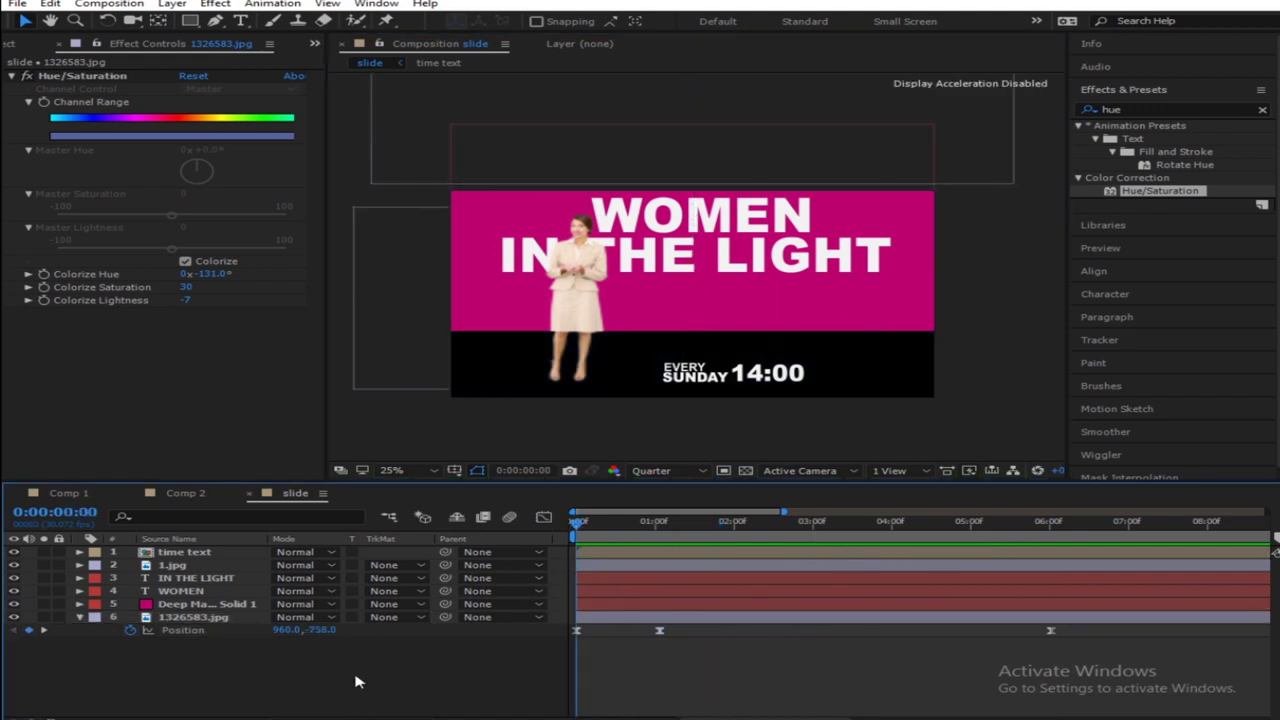
{"action": "key", "text": "space"}
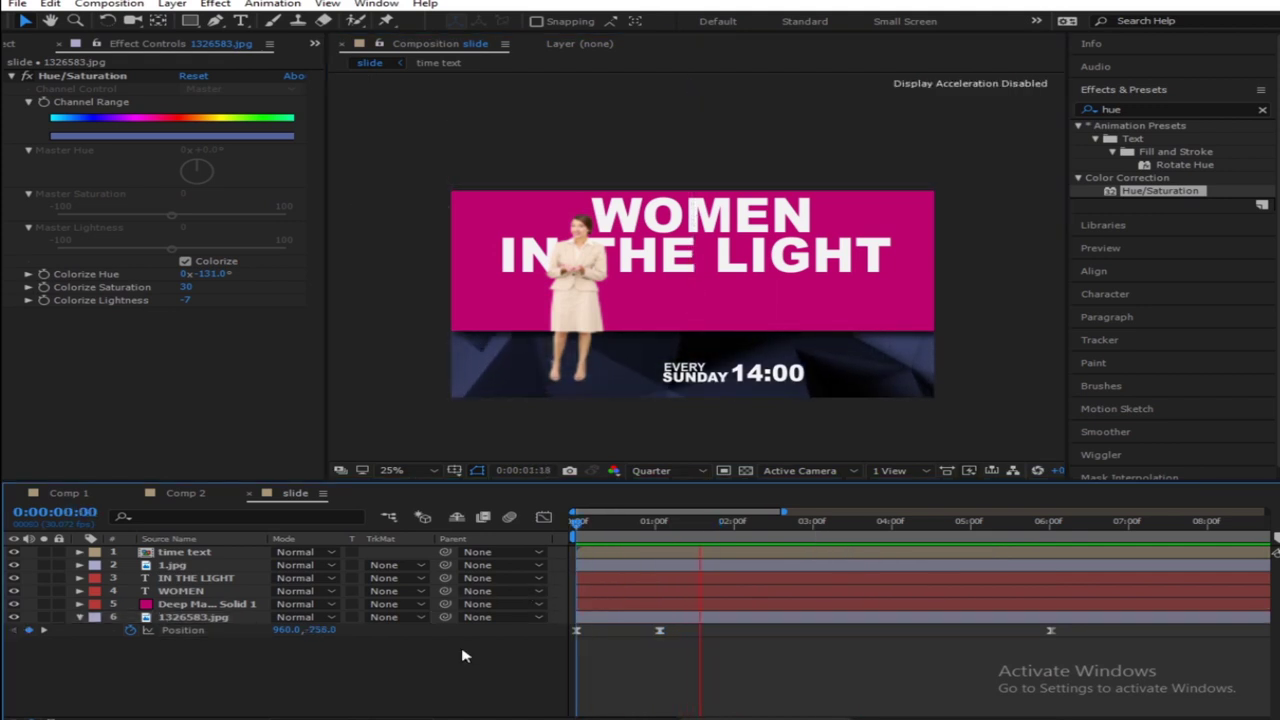
{"action": "key", "text": "space"}
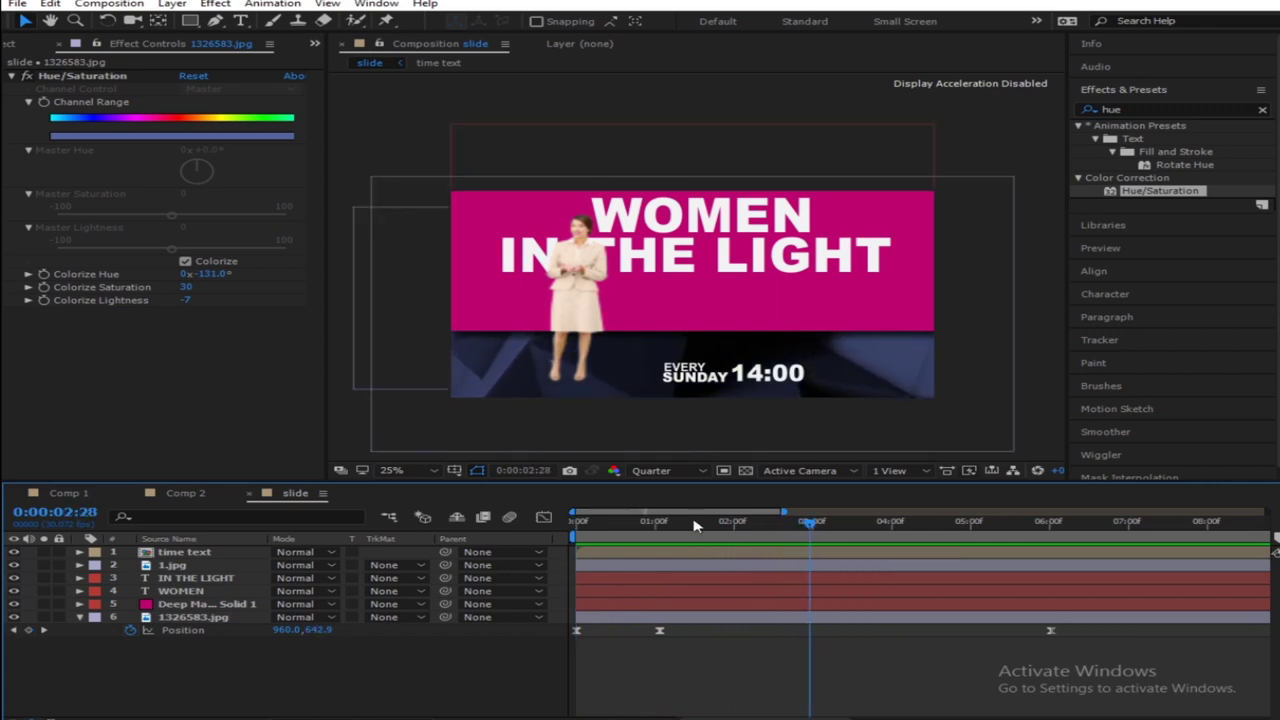
Push the Deep Magenta-Red Solid above the frame near the start and set a Position keyframe
{"action": "left_click", "coordinate": [80, 617]}
{"action": "left_click", "coordinate": [210, 605]}
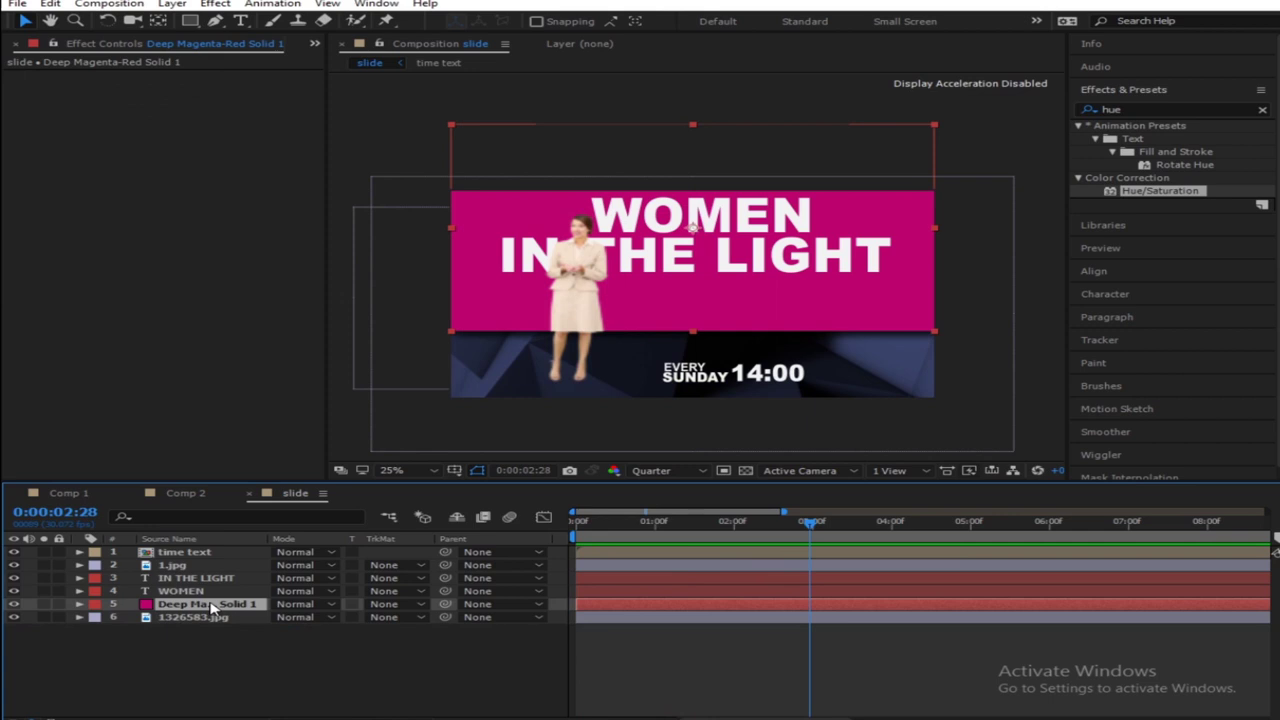
{"action": "left_click", "coordinate": [602, 521]}
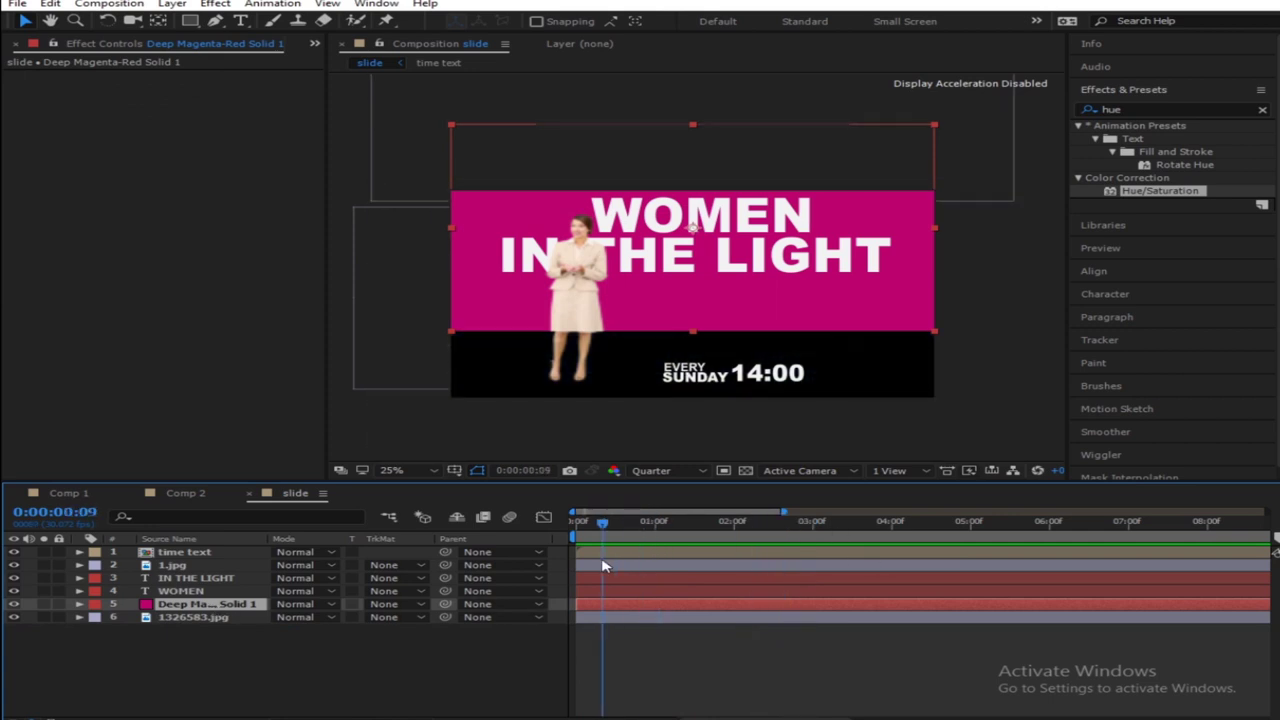
{"action": "key", "text": "p"}
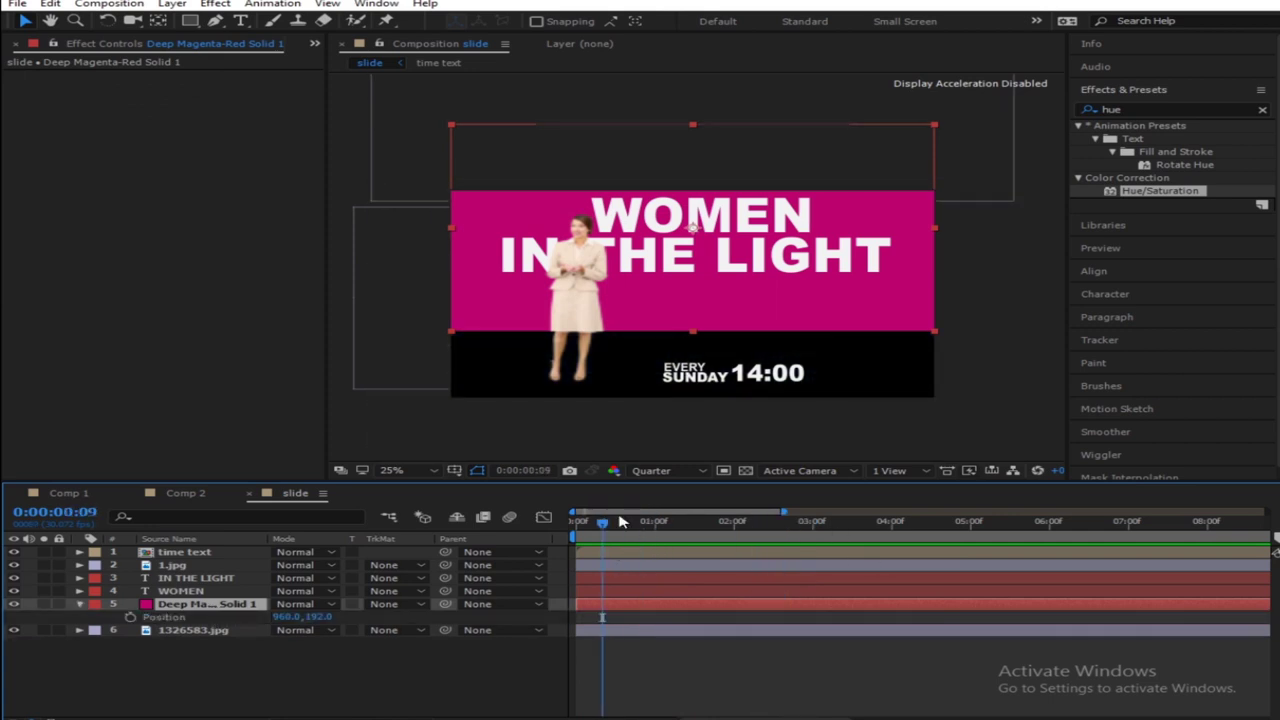
{"action": "left_click_drag", "start_coordinate": [598, 524], "coordinate": [586, 524]}
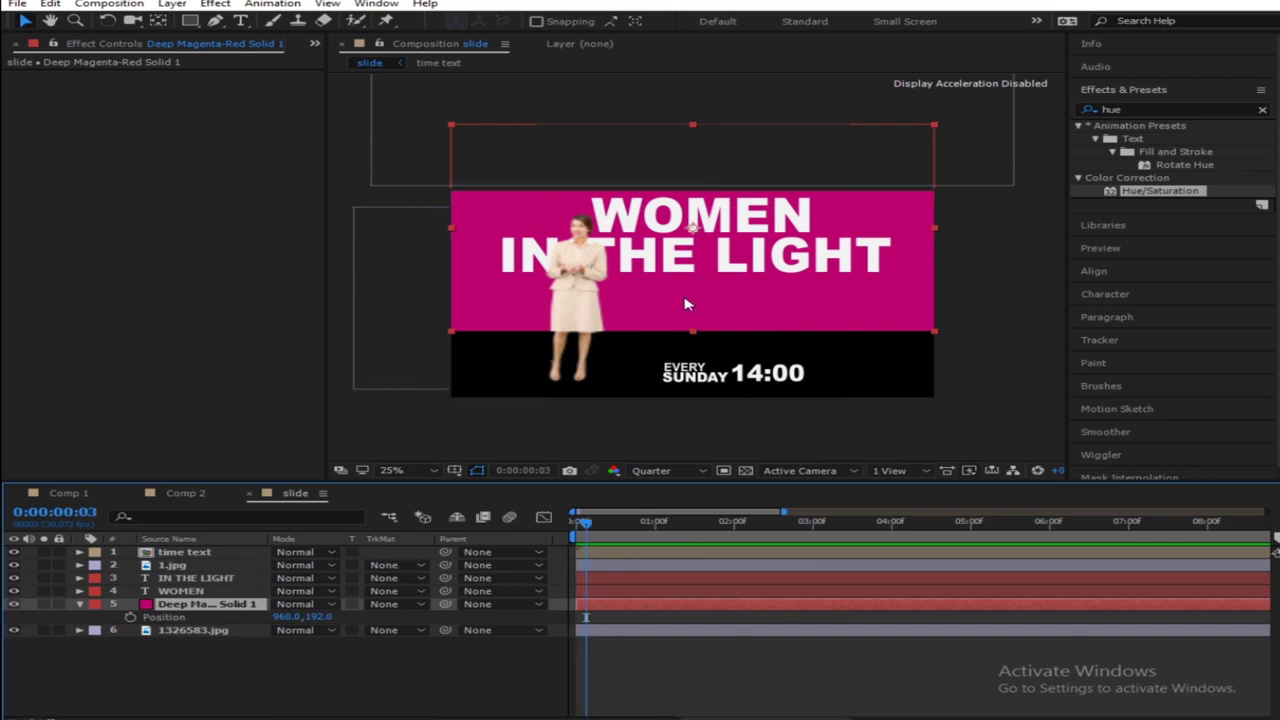
{"action": "left_click_drag", "start_coordinate": [686, 304], "coordinate": [696, 154]}
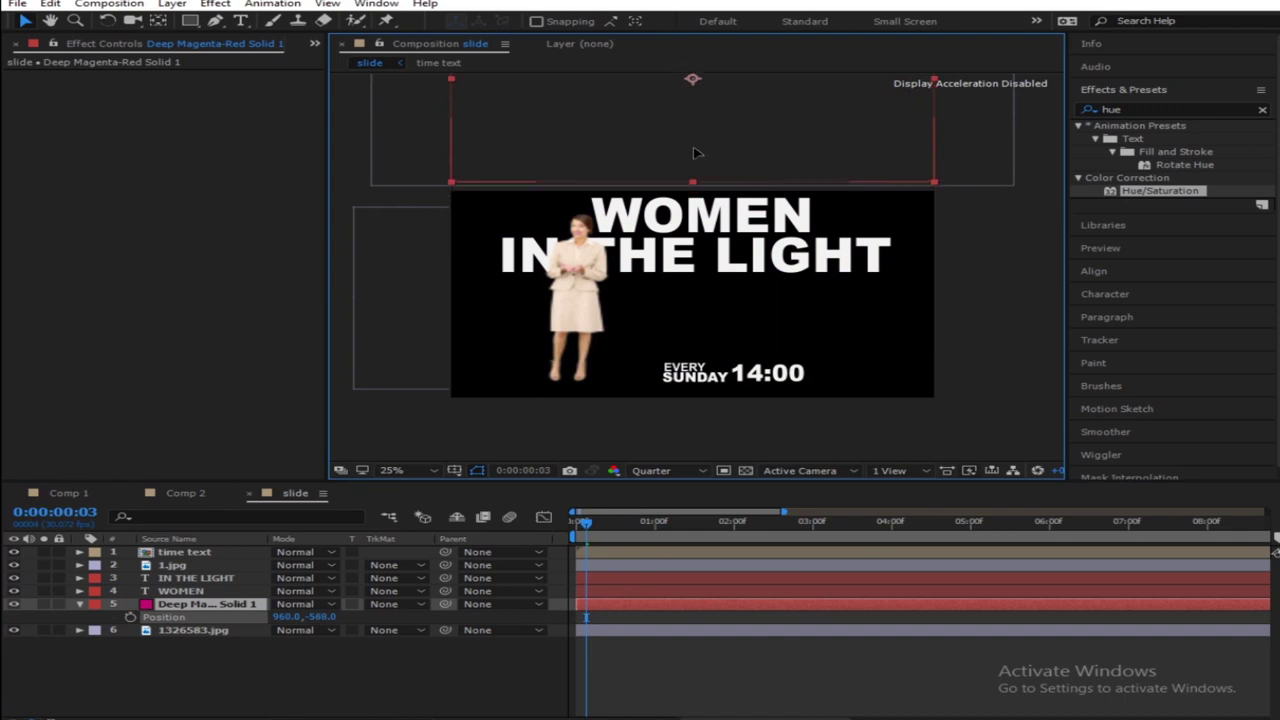
{"action": "left_click", "coordinate": [133, 617]}
At 0:28, bring the magenta banner down to 960,160 behind the title
{"action": "left_click_drag", "start_coordinate": [645, 524], "coordinate": [730, 528]}
{"action": "left_click", "coordinate": [717, 628]}
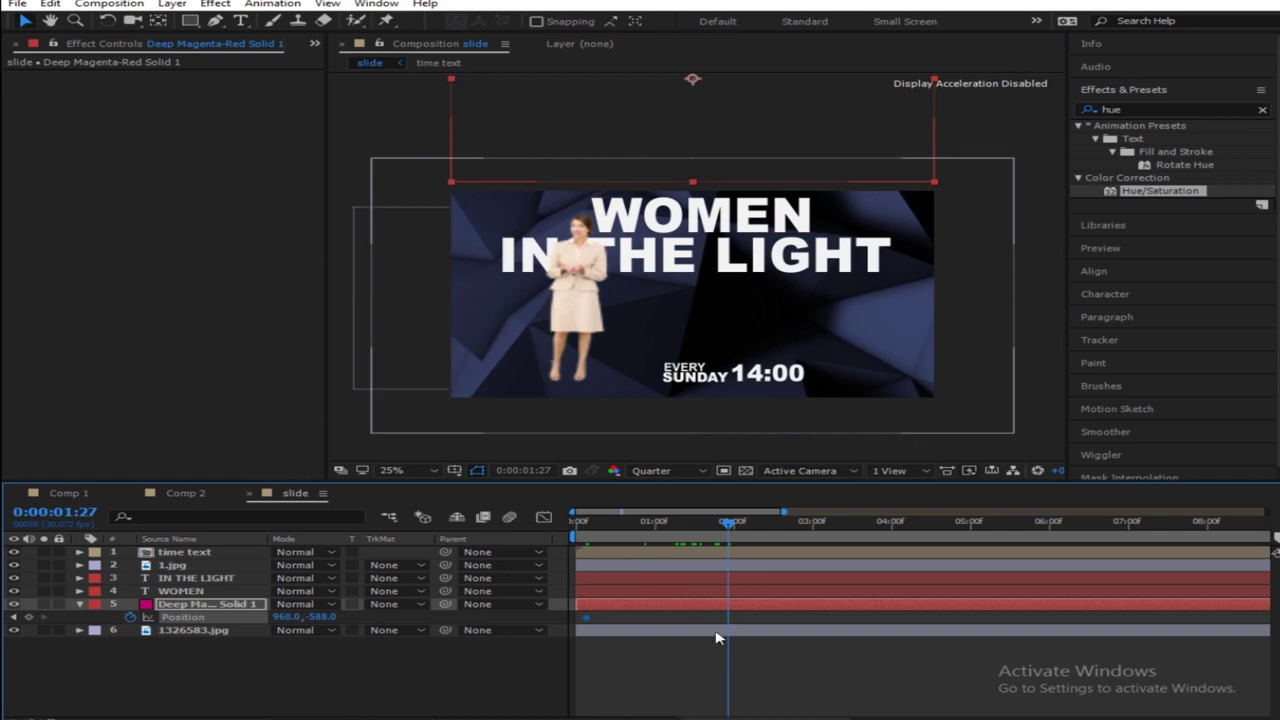
{"action": "key", "text": "p"}
{"action": "left_click_drag", "start_coordinate": [718, 540], "coordinate": [655, 567]}
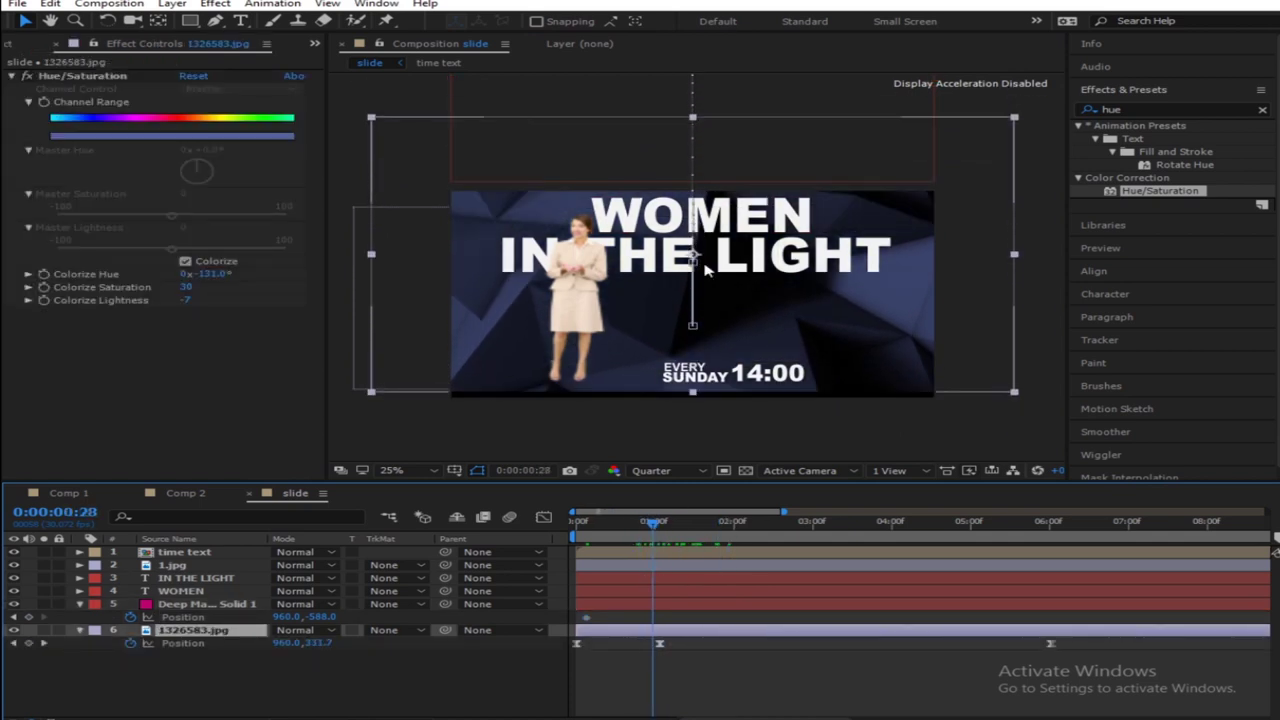
{"action": "left_click", "coordinate": [188, 606]}
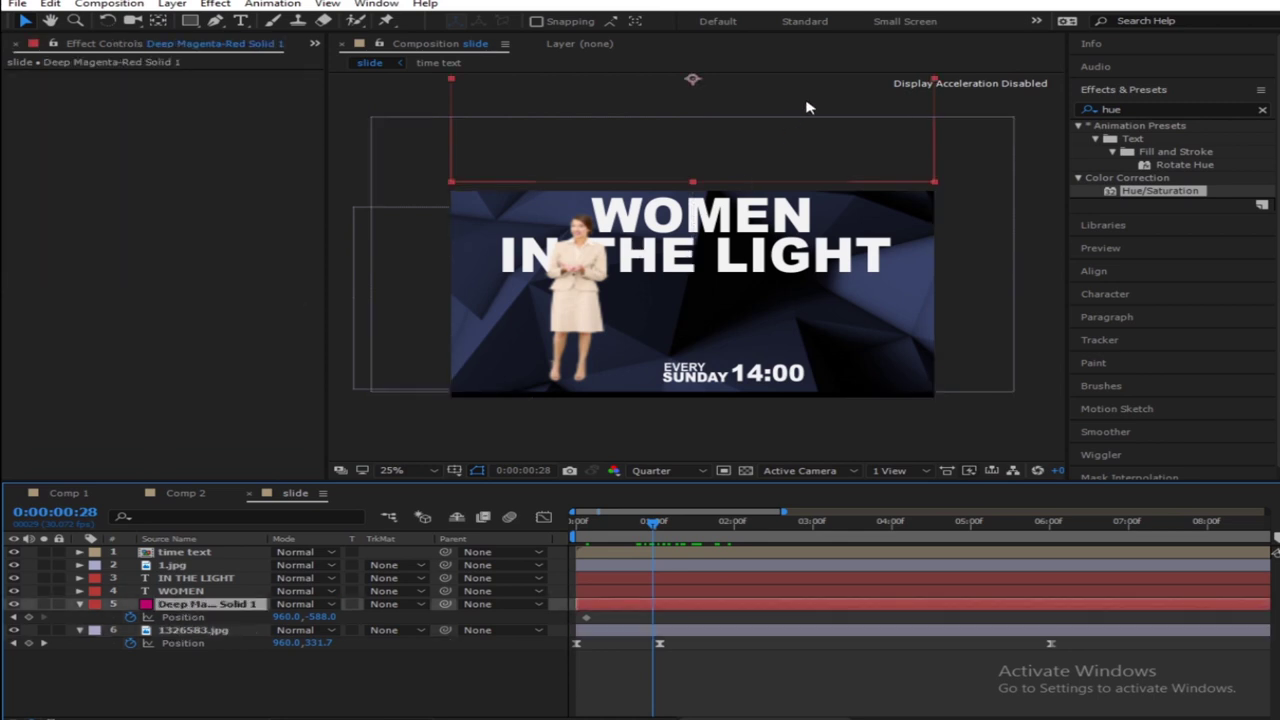
{"action": "left_click_drag", "start_coordinate": [790, 151], "coordinate": [748, 330]}
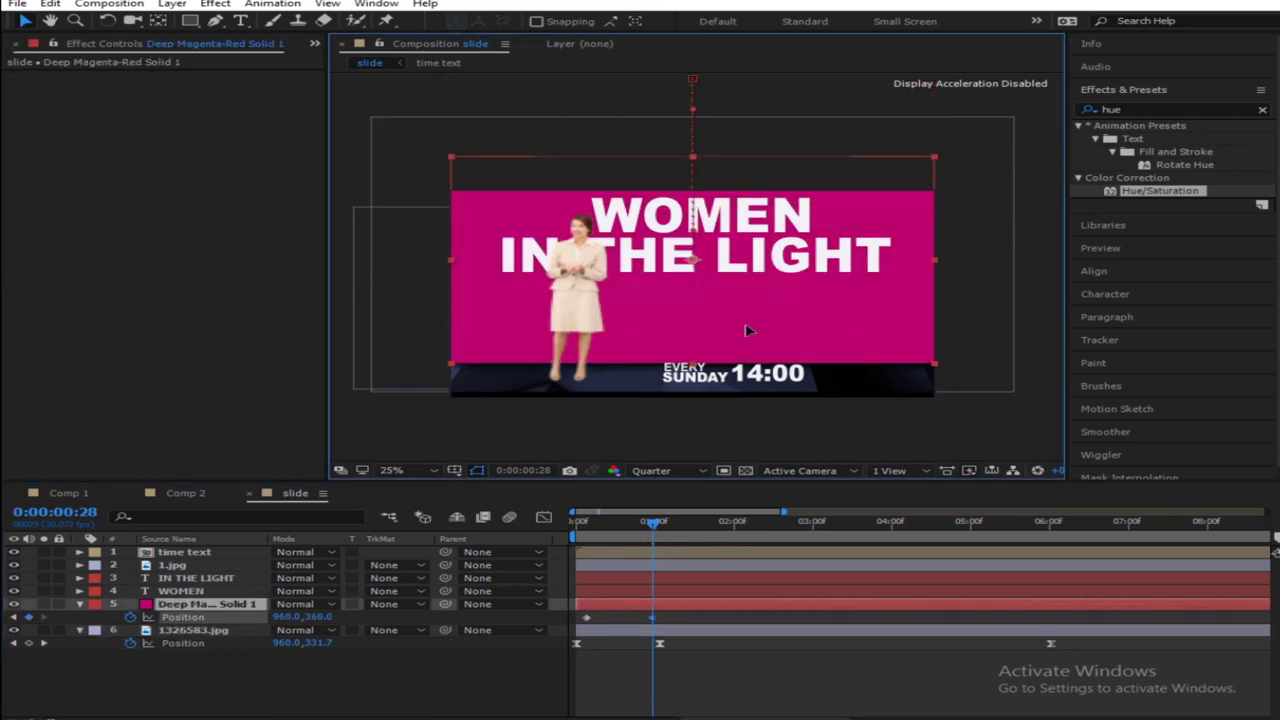
{"action": "left_click_drag", "start_coordinate": [748, 330], "coordinate": [744, 336]}
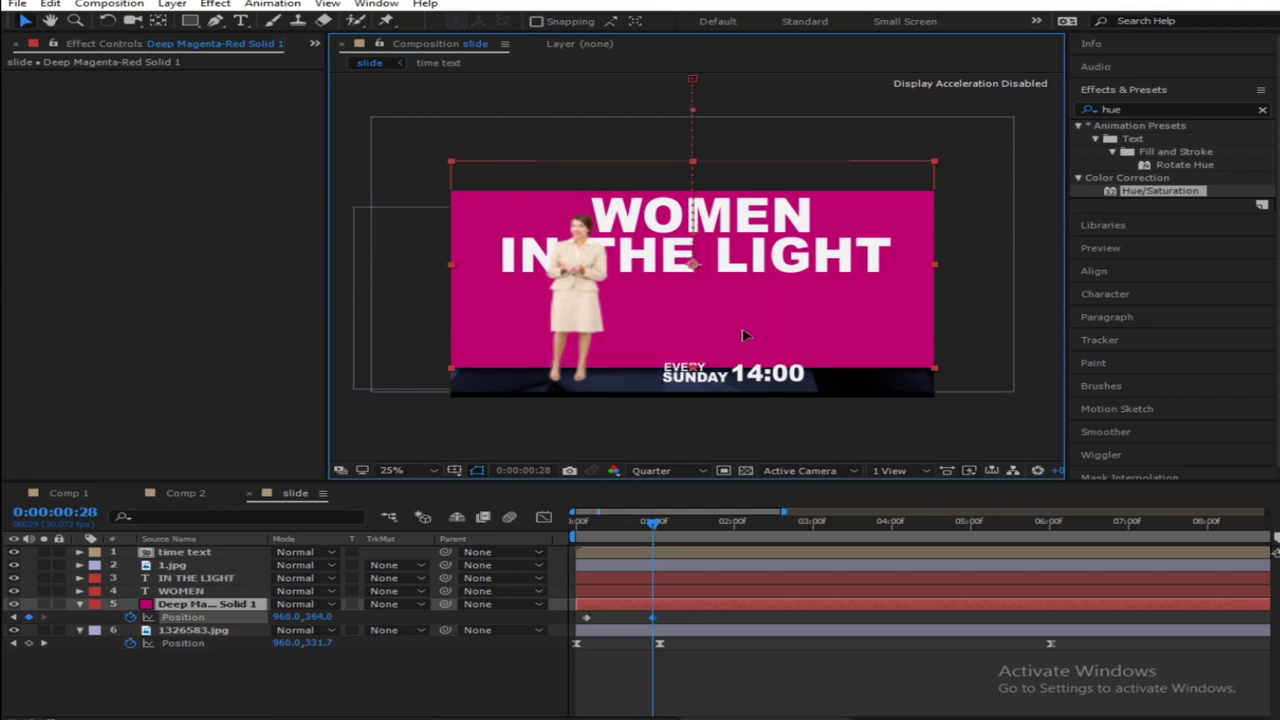
{"action": "key", "text": "Return"}
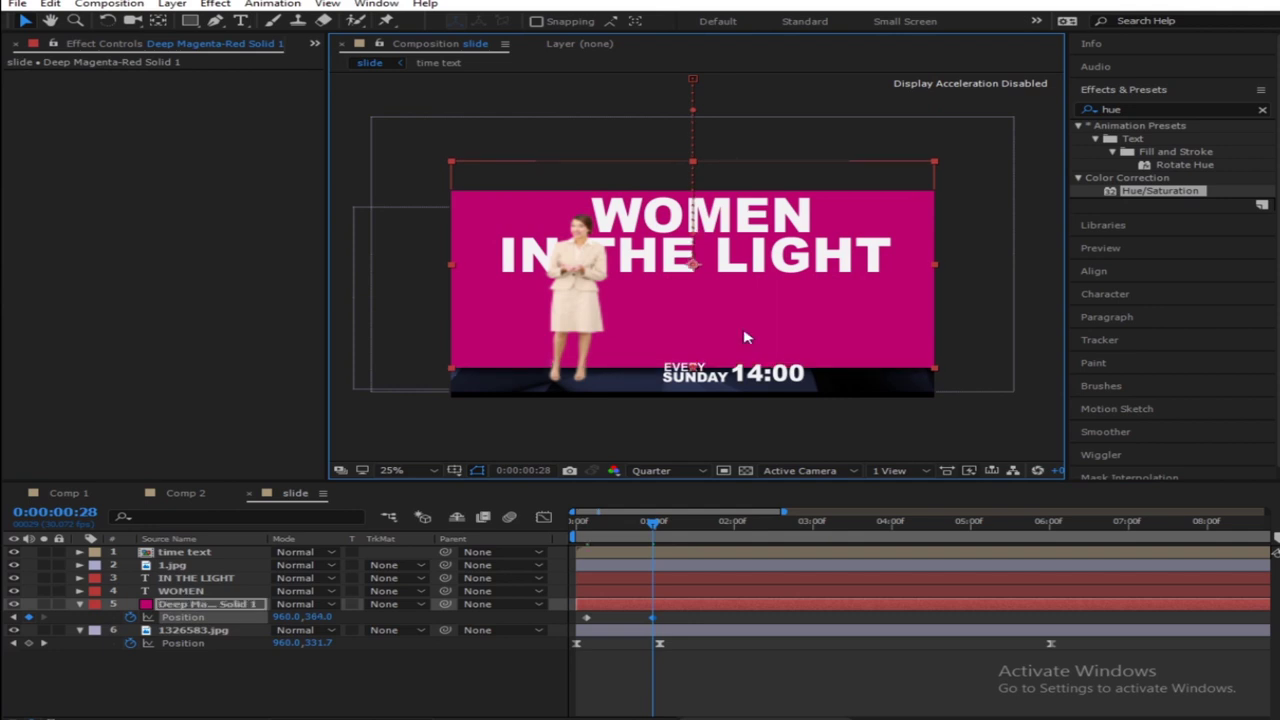
{"action": "left_click_drag", "start_coordinate": [744, 337], "coordinate": [767, 291]}
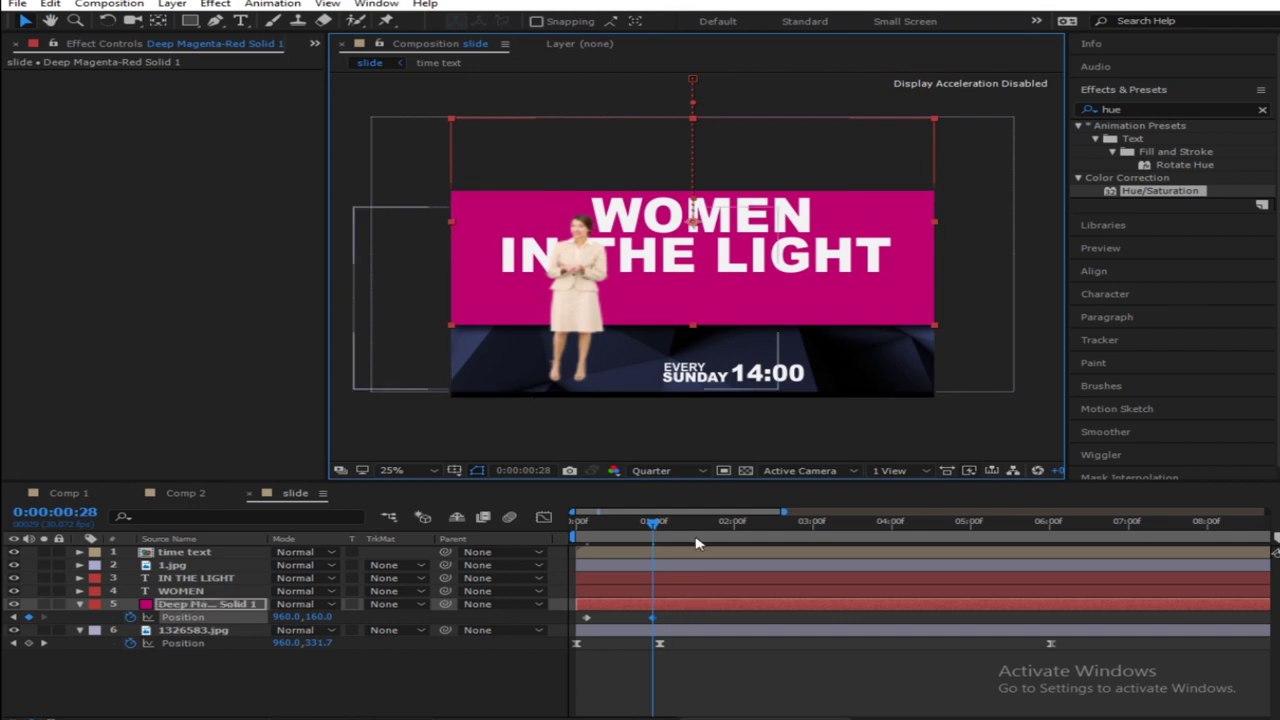
At 6:01, lower the banner to 960,328, then select all three Position keyframes
{"action": "left_click", "coordinate": [929, 521]}
{"action": "left_click", "coordinate": [987, 521]}
{"action": "left_click_drag", "start_coordinate": [1043, 522], "coordinate": [1055, 522]}
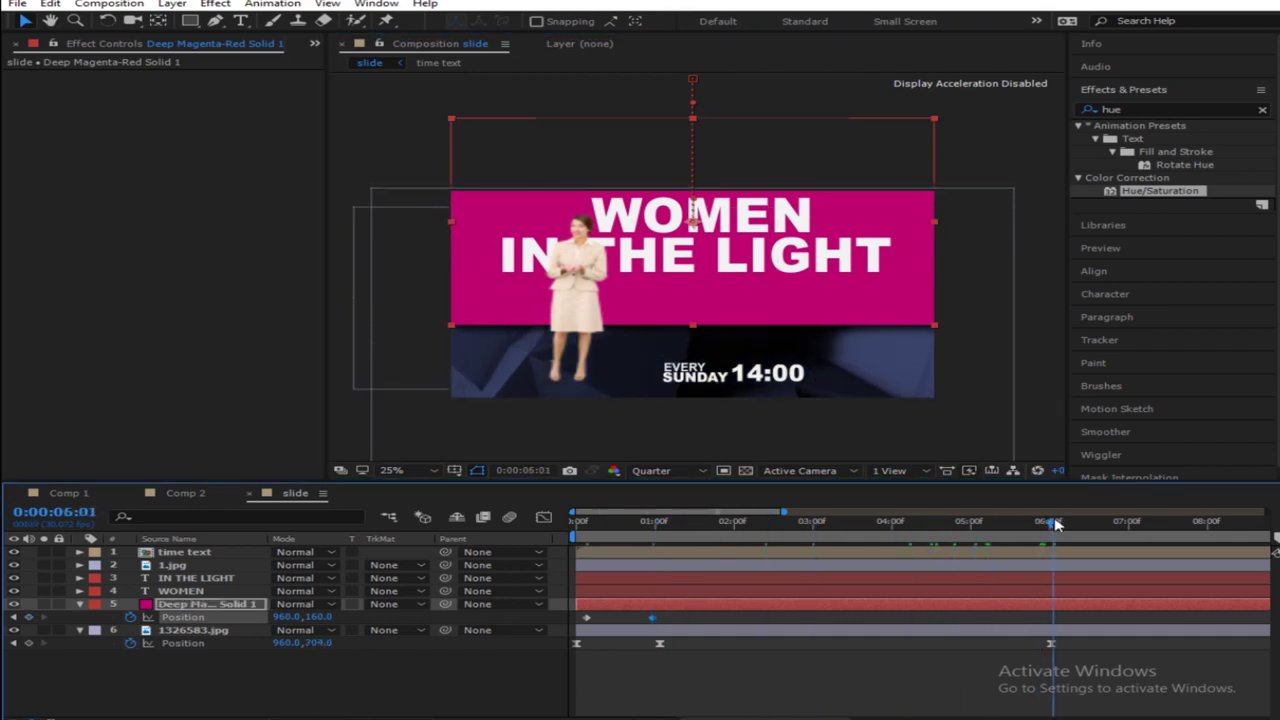
{"action": "left_click_drag", "start_coordinate": [772, 306], "coordinate": [771, 339]}
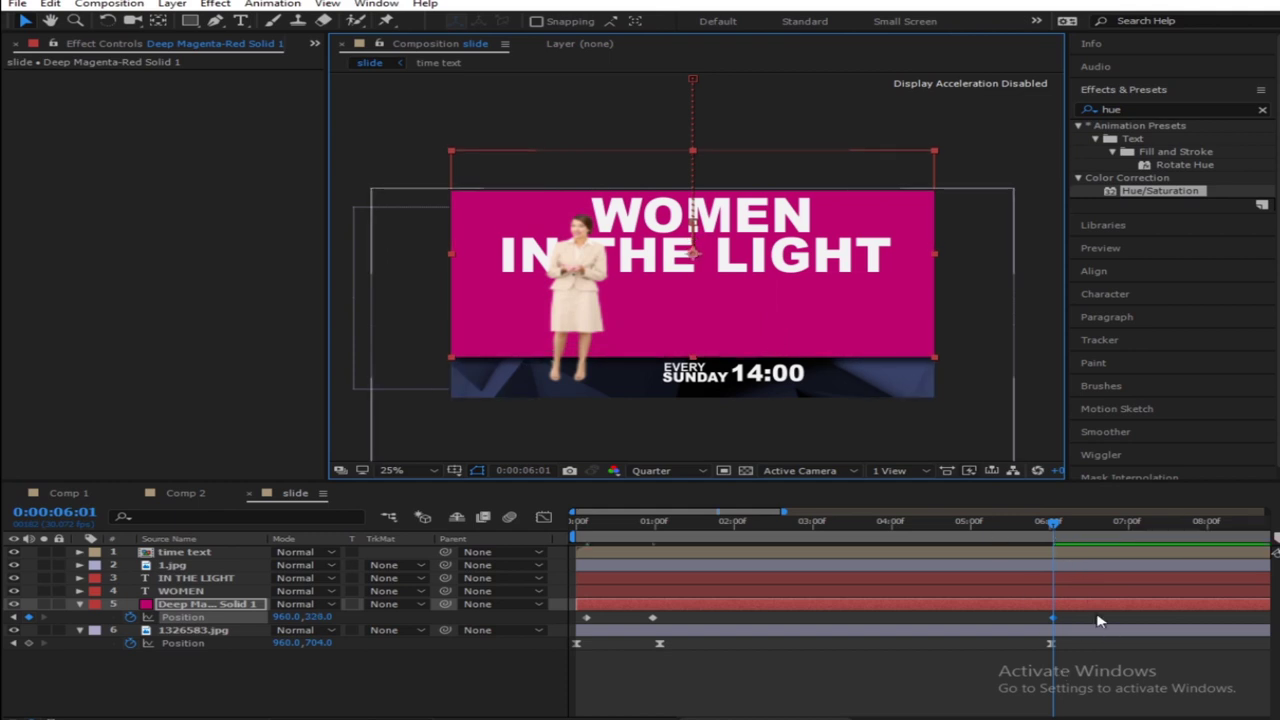
{"action": "left_click_drag", "start_coordinate": [1097, 621], "coordinate": [426, 644]}
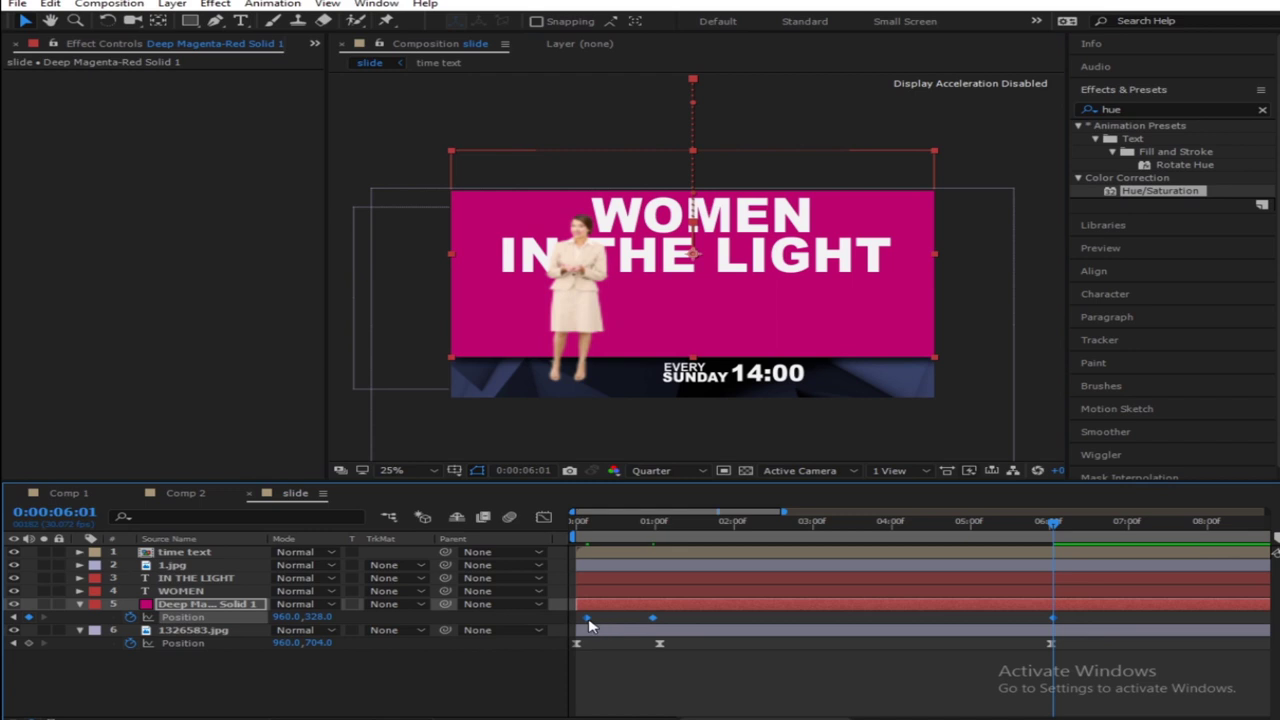
Apply Easy Ease to the banner keyframes and steepen the speed curve for a snappier slide
{"action": "right_click", "coordinate": [588, 619]}
{"action": "mouse_move", "coordinate": [657, 523]}
{"action": "left_click", "coordinate": [886, 571]}
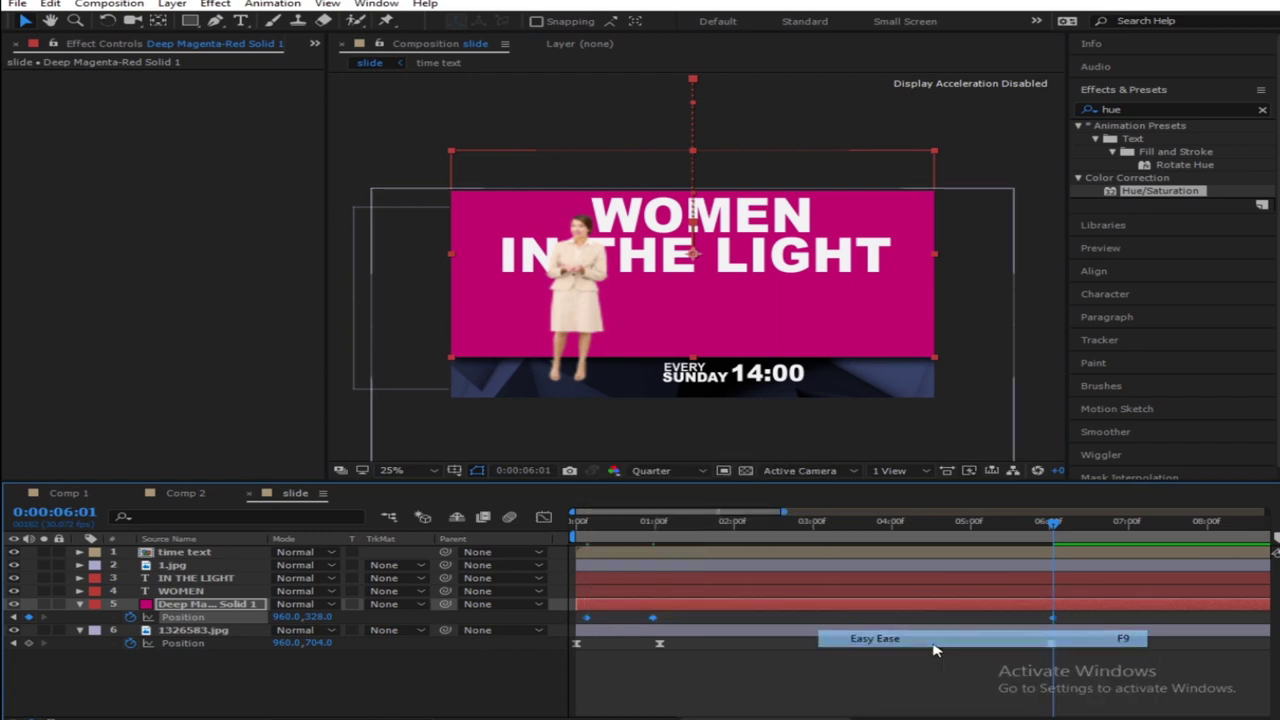
{"action": "left_click", "coordinate": [544, 518]}
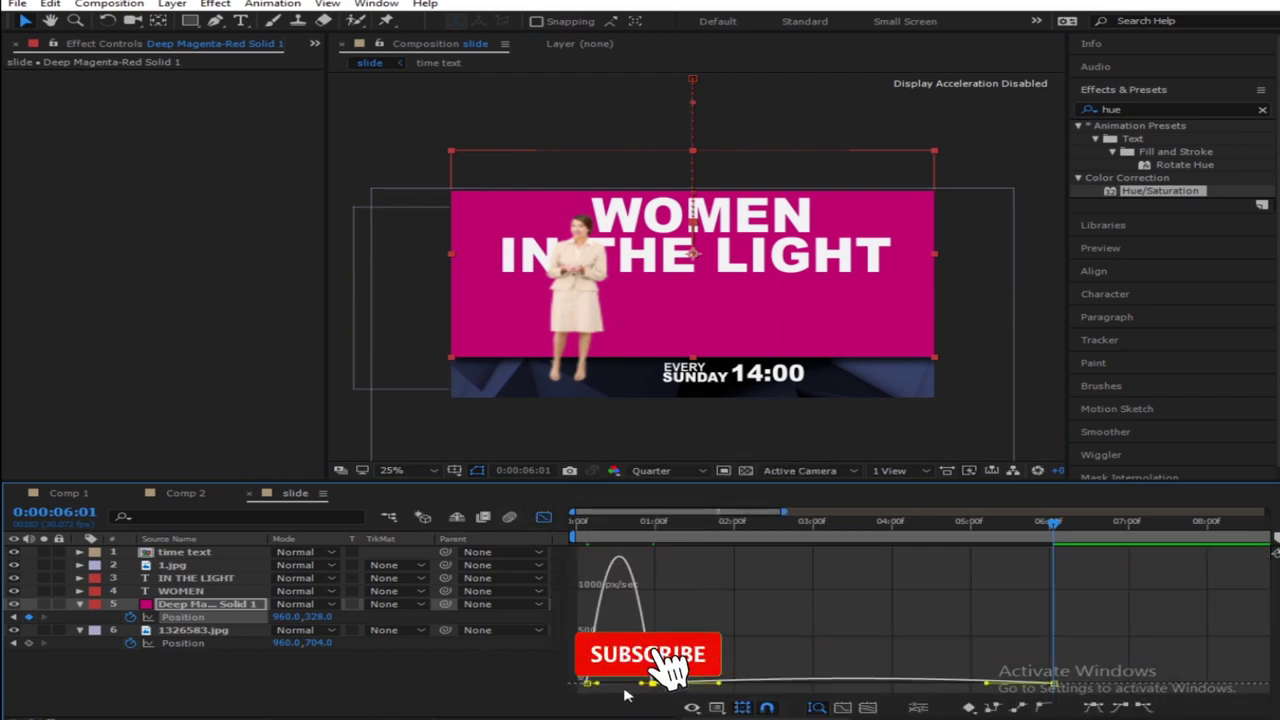
{"action": "left_click_drag", "start_coordinate": [640, 686], "coordinate": [650, 662]}
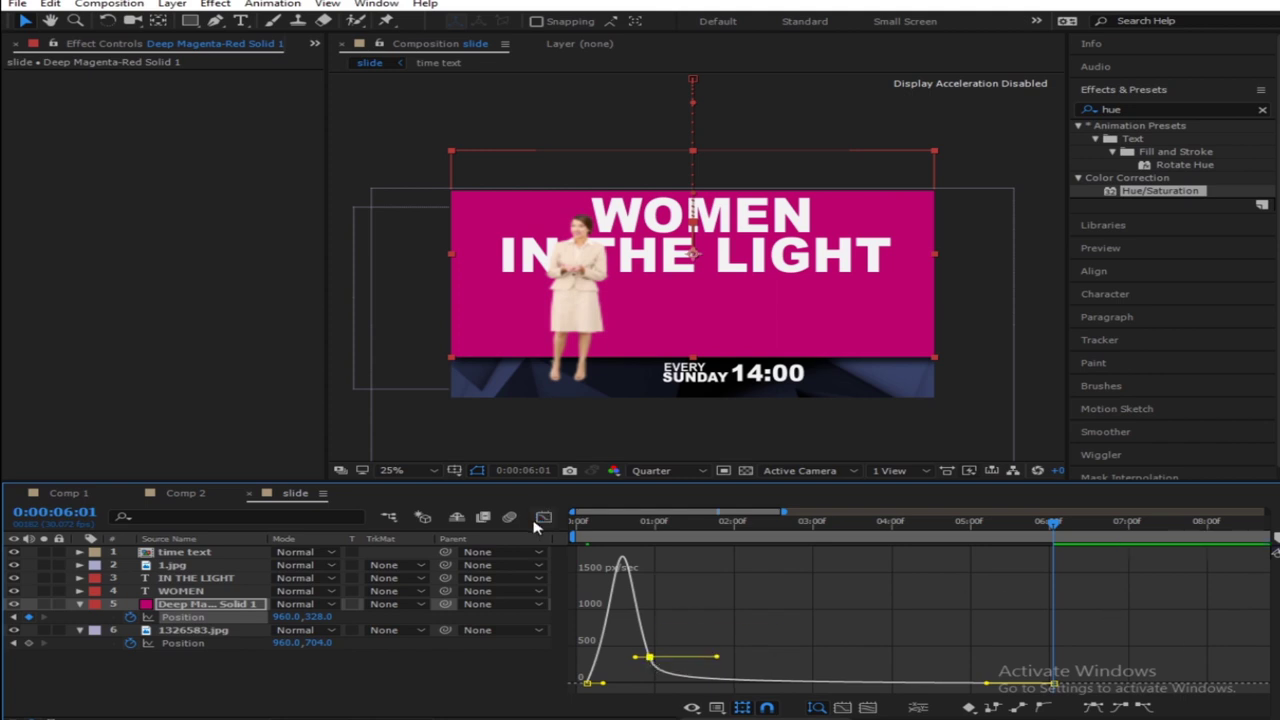
{"action": "left_click", "coordinate": [543, 516]}
Shift the magenta solid's layer bar later so its slide-in starts slightly later
{"action": "key", "text": "Home"}
{"action": "left_click", "coordinate": [391, 679]}
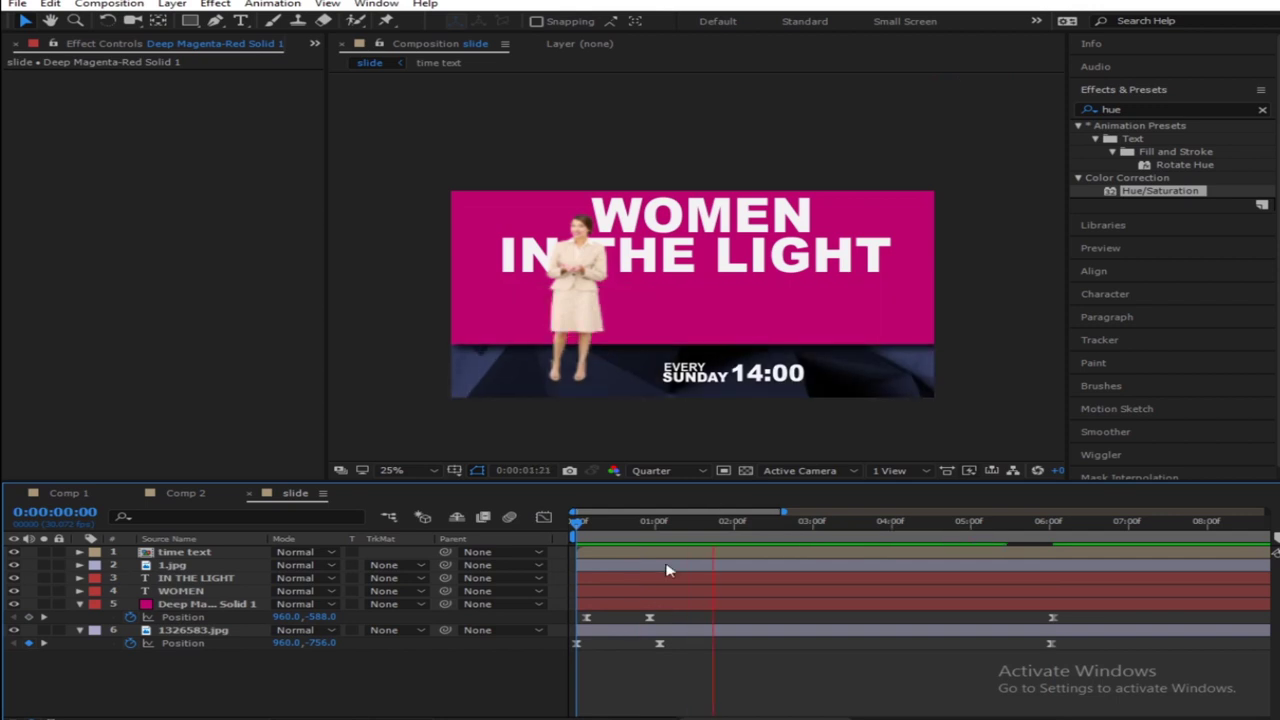
{"action": "left_click_drag", "start_coordinate": [672, 522], "coordinate": [630, 566]}
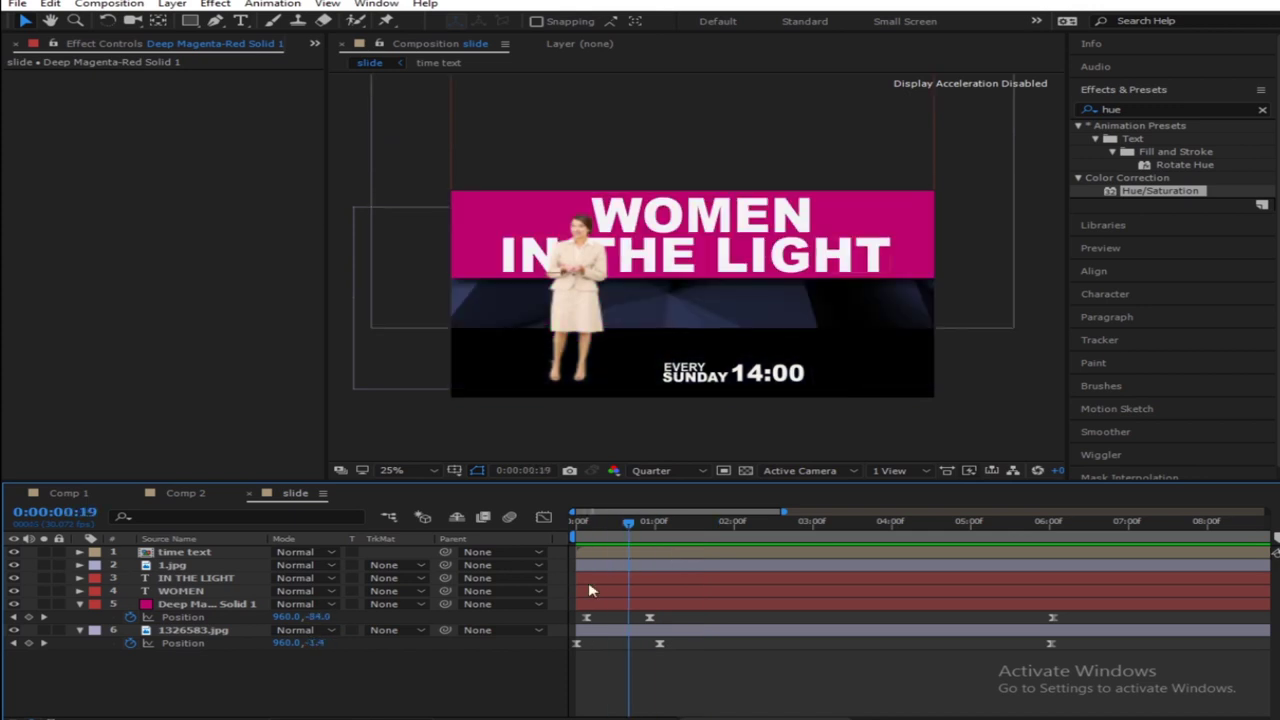
{"action": "left_click", "coordinate": [265, 604]}
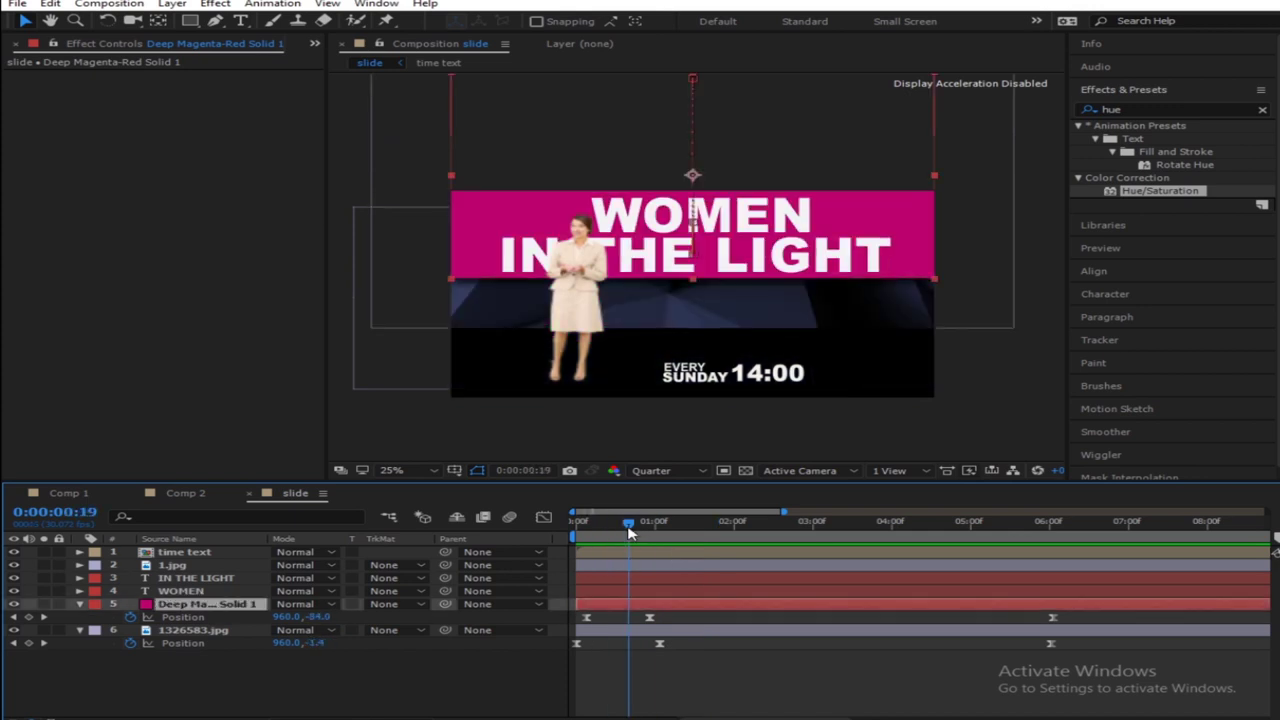
{"action": "mouse_move", "coordinate": [672, 609]}
{"action": "left_mouse_down"}
{"action": "mouse_move", "coordinate": [660, 611]}
{"action": "mouse_move", "coordinate": [688, 612]}
{"action": "mouse_move", "coordinate": [678, 620]}
{"action": "left_mouse_up"}
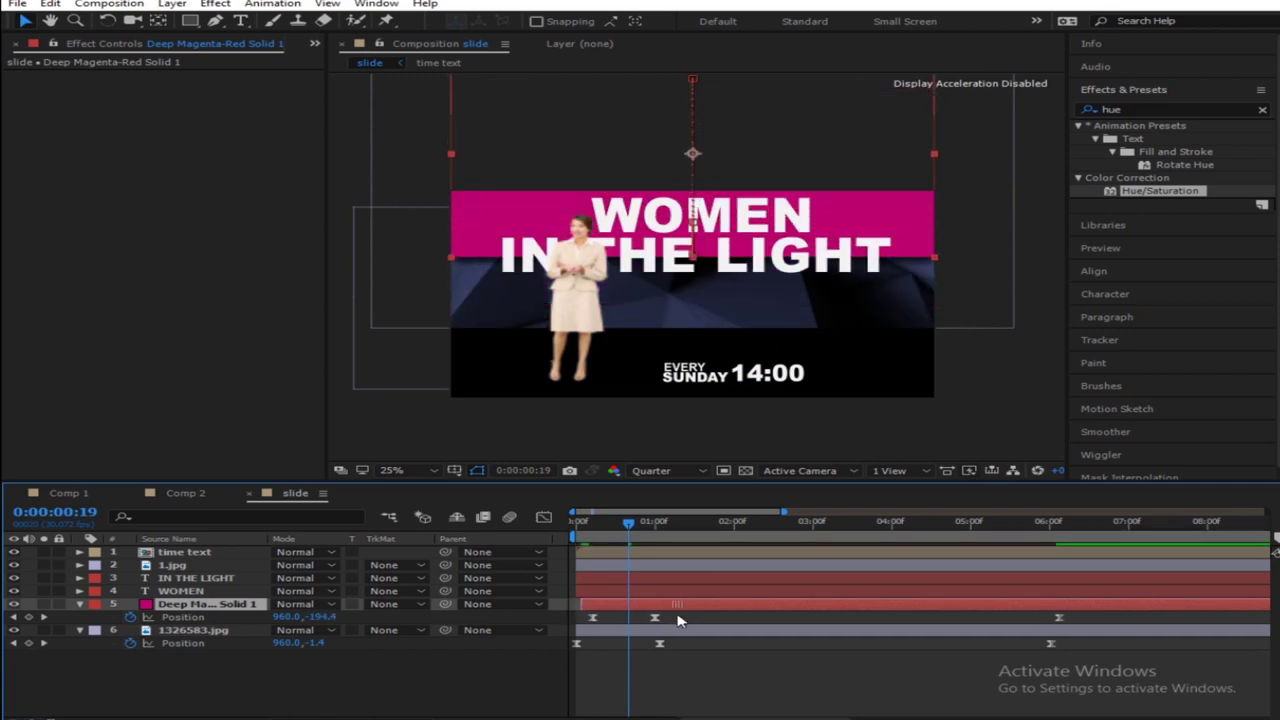
{"action": "left_click_drag", "start_coordinate": [631, 609], "coordinate": [638, 610]}
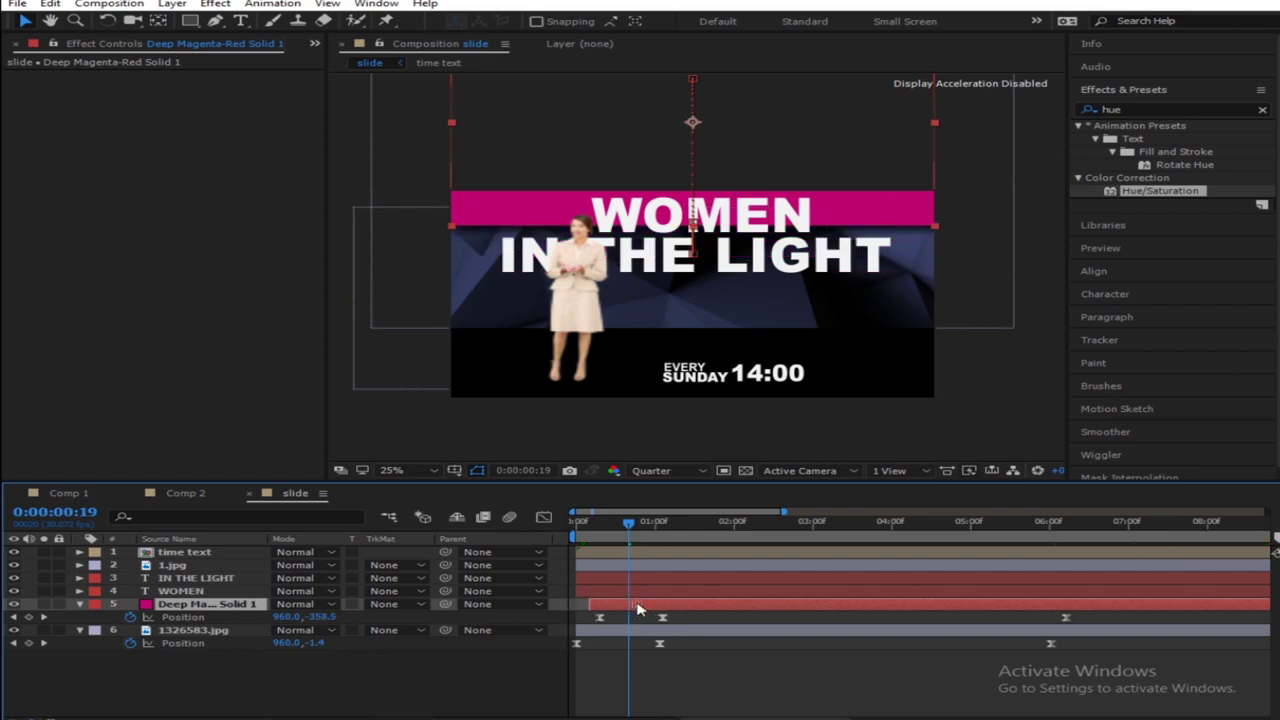
Preview and scrub the banner animation, checking it settles near 960,170.6 by 1:03
{"action": "key", "text": "Home"}
{"action": "key", "text": "space"}
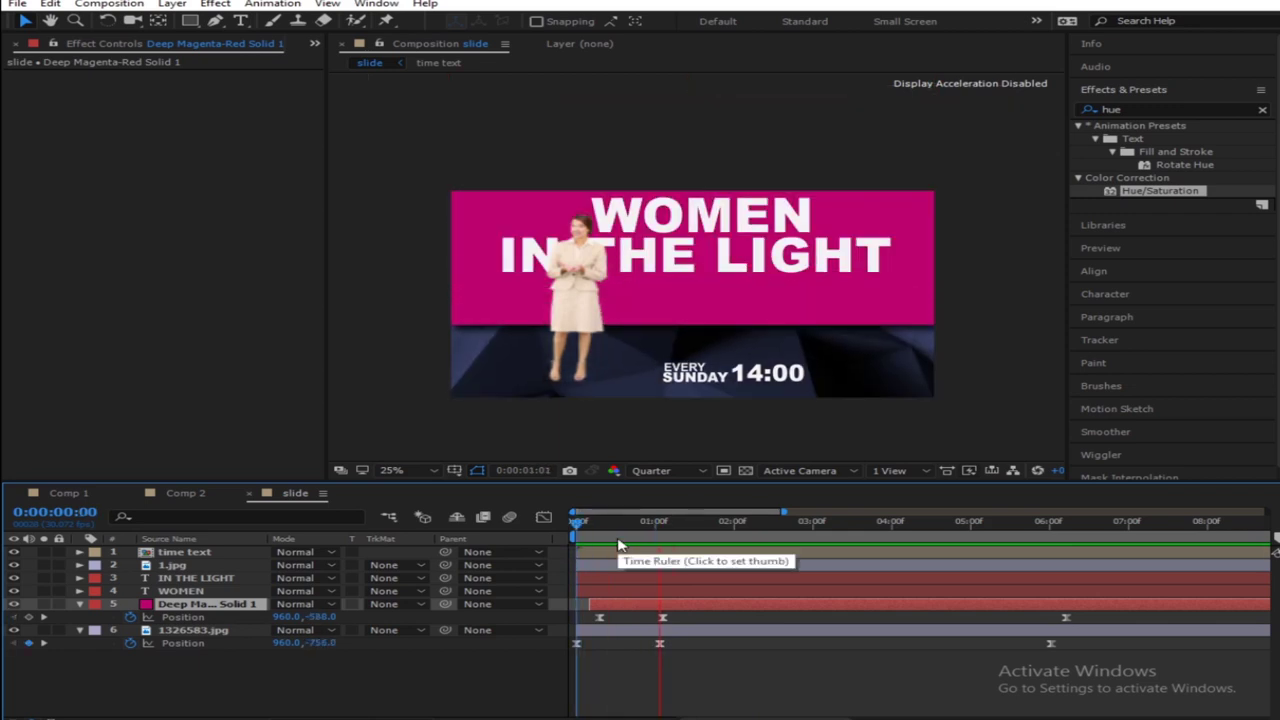
{"action": "left_click", "coordinate": [689, 522]}
{"action": "left_click_drag", "start_coordinate": [670, 535], "coordinate": [913, 530]}
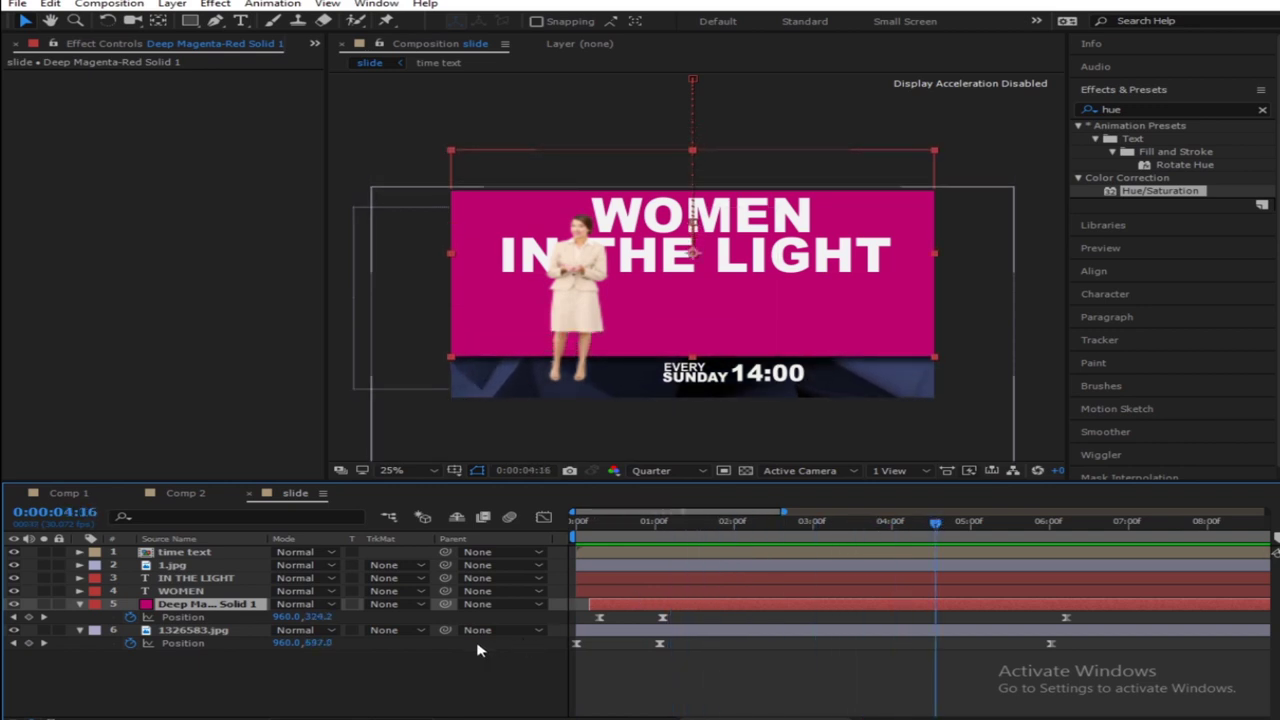
{"action": "key", "text": "F2"}
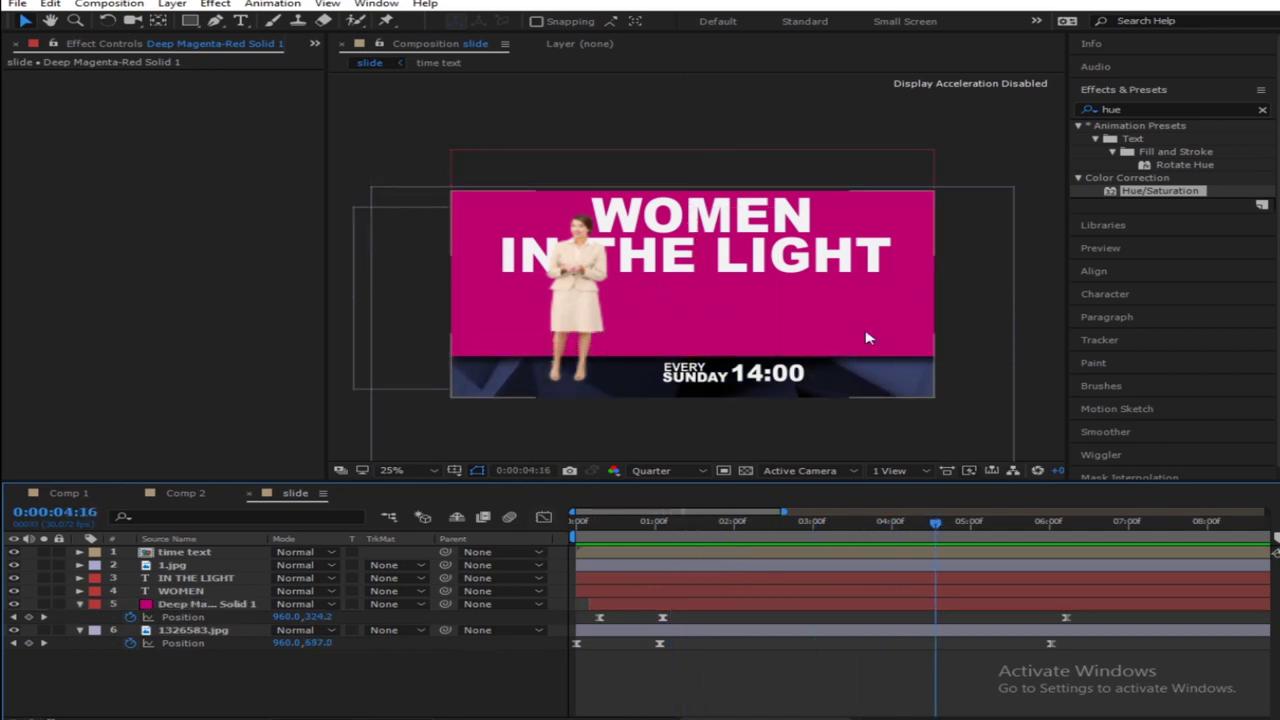
{"action": "left_click_drag", "start_coordinate": [934, 523], "coordinate": [668, 563]}
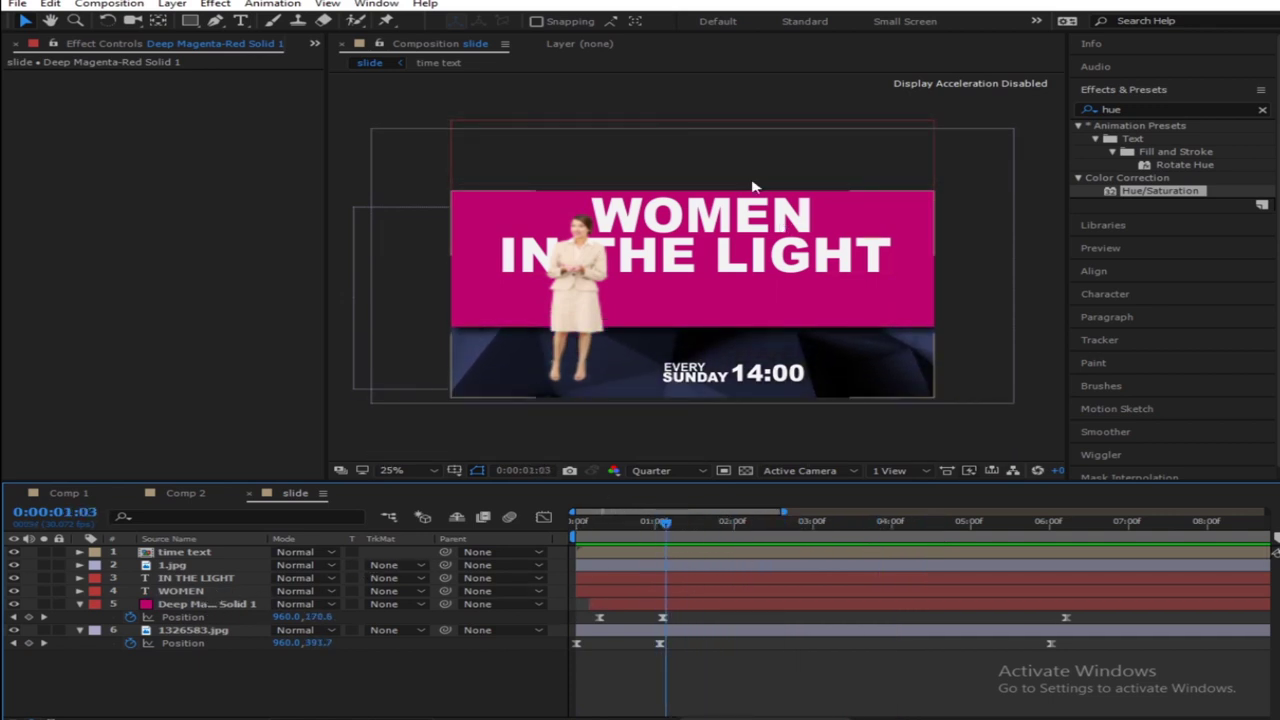
{"action": "left_click", "coordinate": [225, 605]}
{"action": "key", "text": "ctrl+Up"}
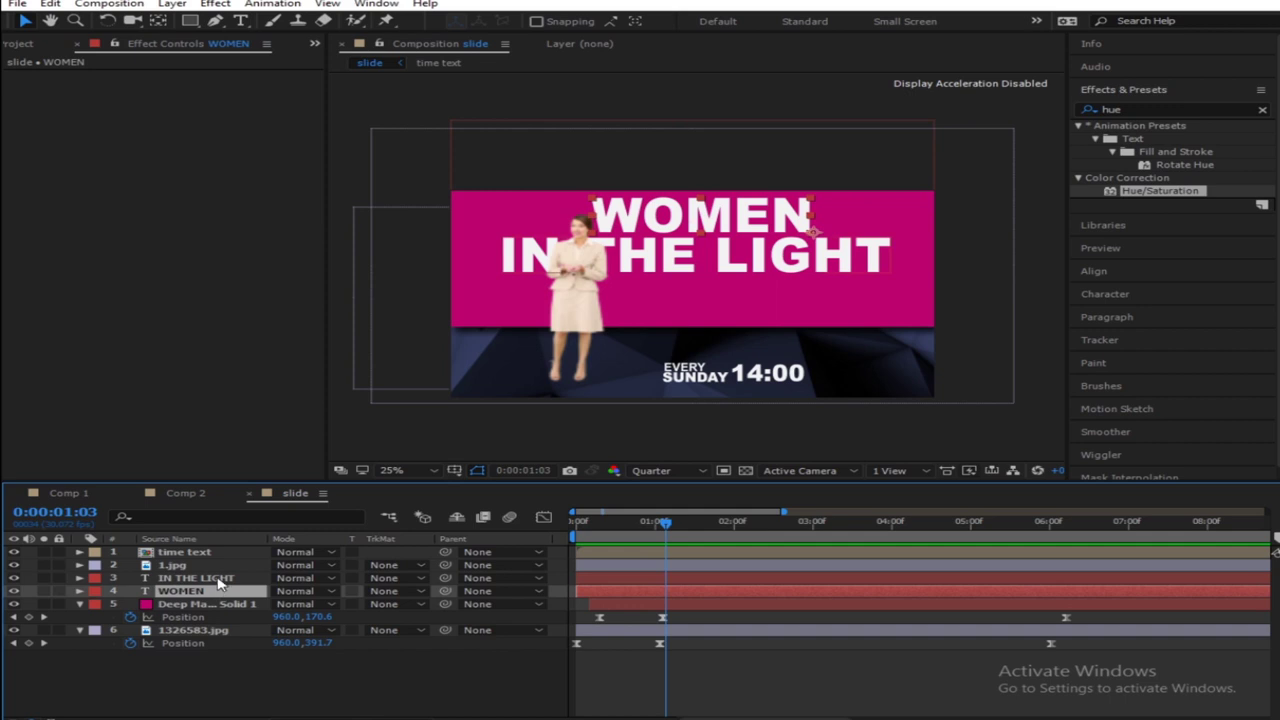
{"action": "left_click", "coordinate": [218, 580]}
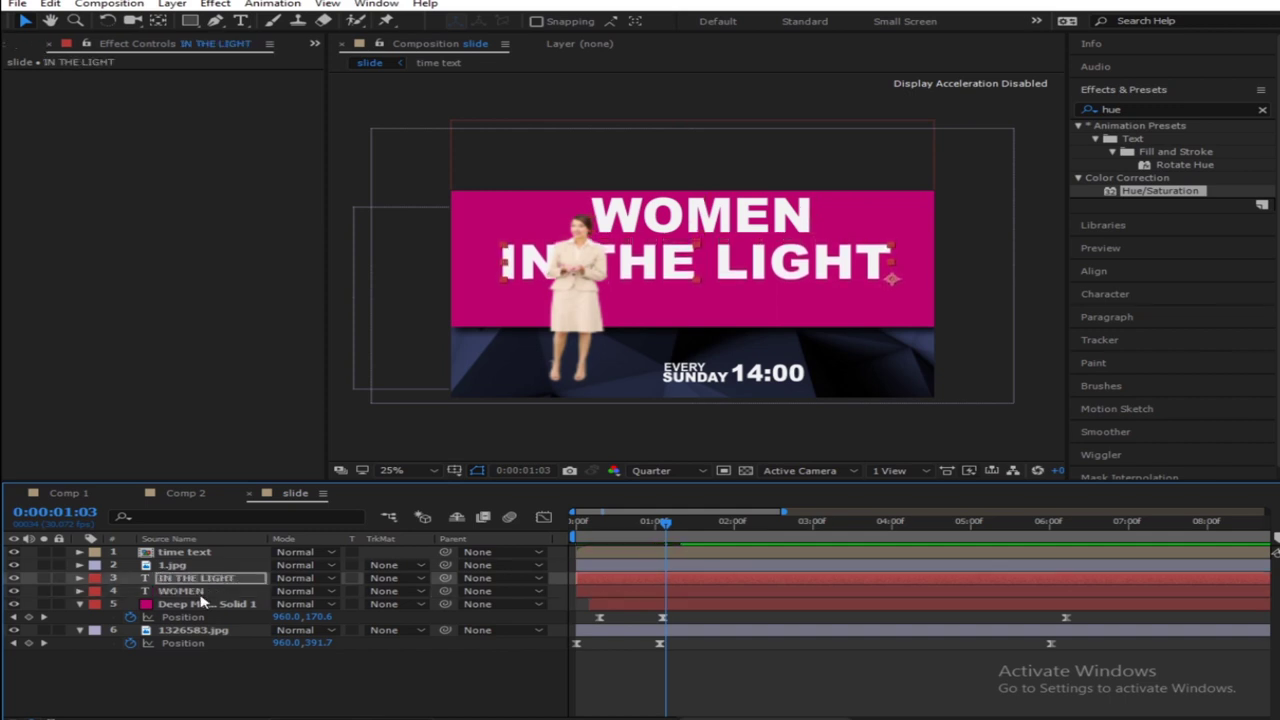
{"action": "left_click", "coordinate": [202, 592]}
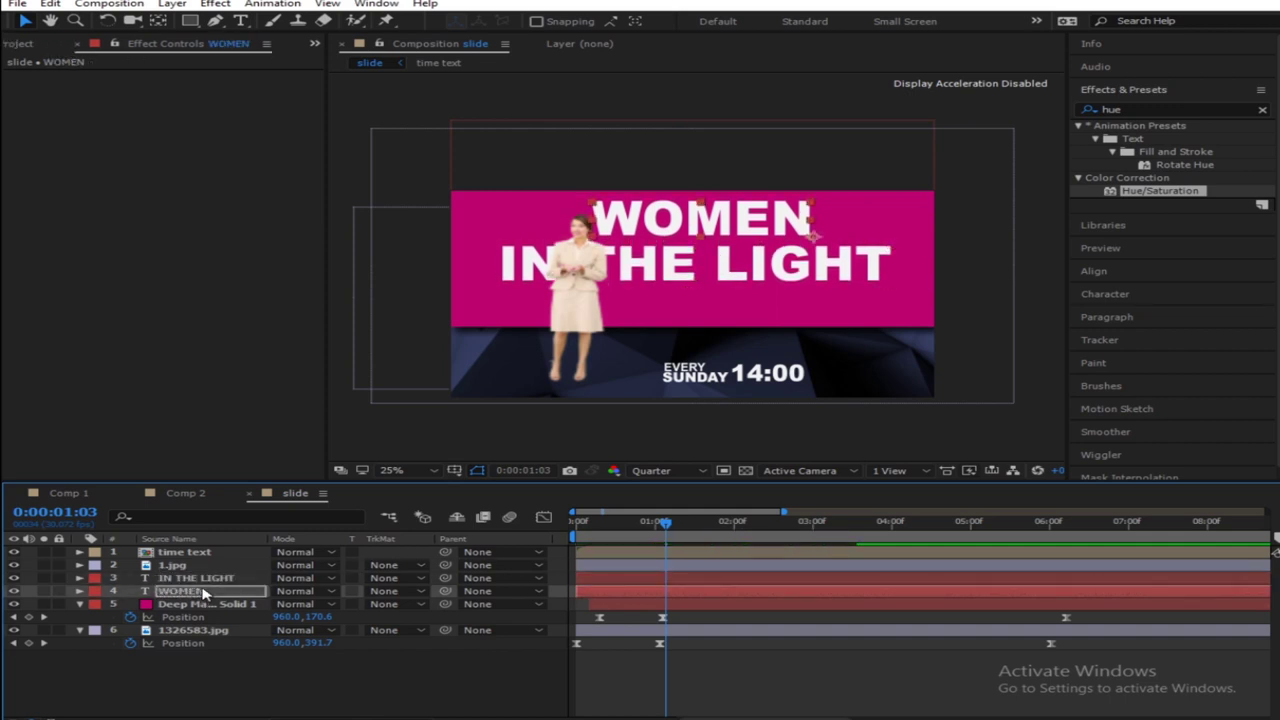
{"action": "key", "text": "Down"}
{"action": "key", "text": "Down"}
{"action": "key", "text": "Down"}
{"action": "key", "text": "Down"}
{"action": "key", "text": "Down"}
{"action": "key", "text": "Down"}
{"action": "key", "text": "Down"}
{"action": "key", "text": "Down"}
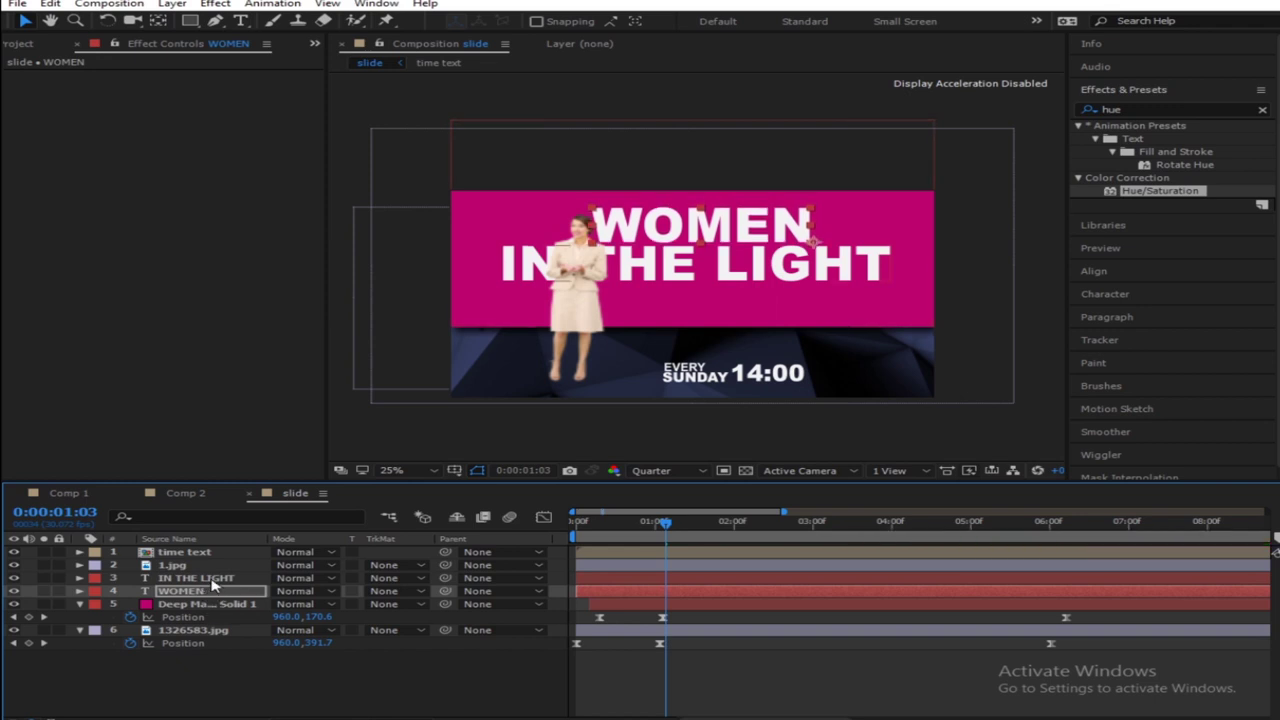
{"action": "left_click", "coordinate": [211, 581]}
{"action": "key", "text": "Down"}
{"action": "key", "text": "Down"}
{"action": "key", "text": "Down"}
{"action": "key", "text": "Down"}
{"action": "key", "text": "Down"}
{"action": "key", "text": "Down"}
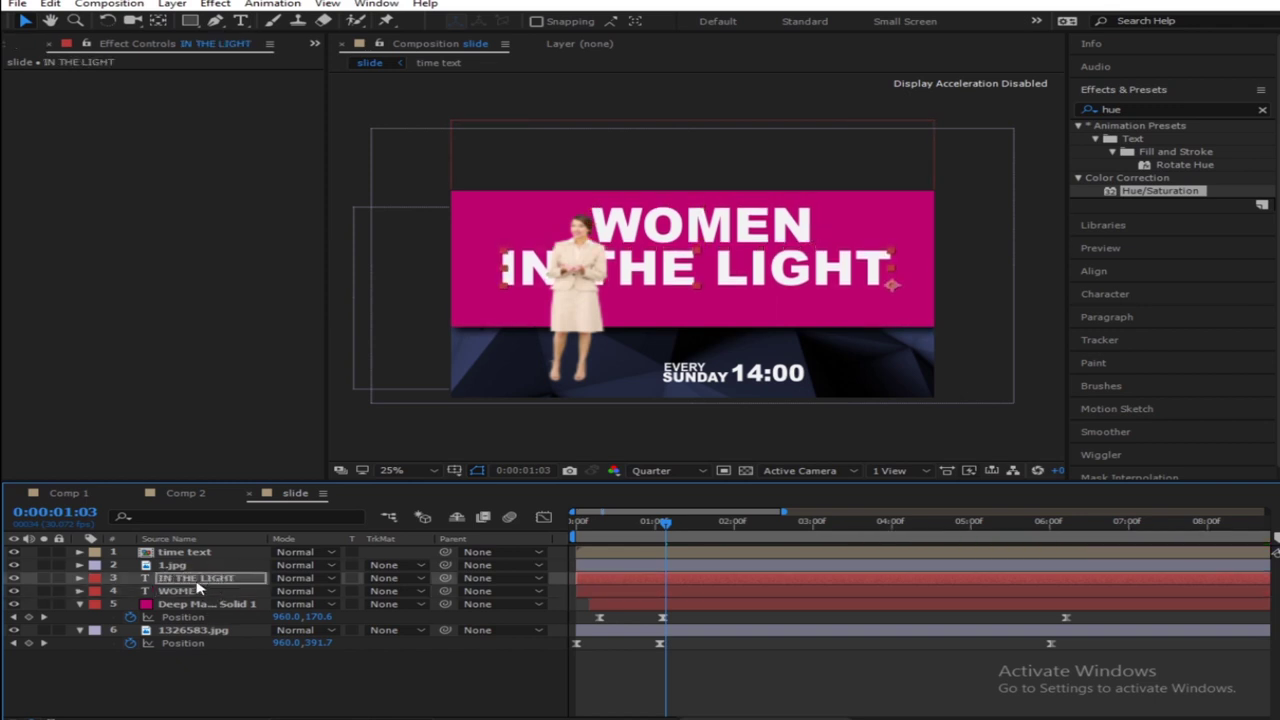
{"action": "left_click", "coordinate": [189, 595]}
{"action": "key", "text": "Down"}
{"action": "key", "text": "Down"}
{"action": "key", "text": "Down"}
{"action": "key", "text": "Down"}
{"action": "key", "text": "Down"}
{"action": "key", "text": "Down"}
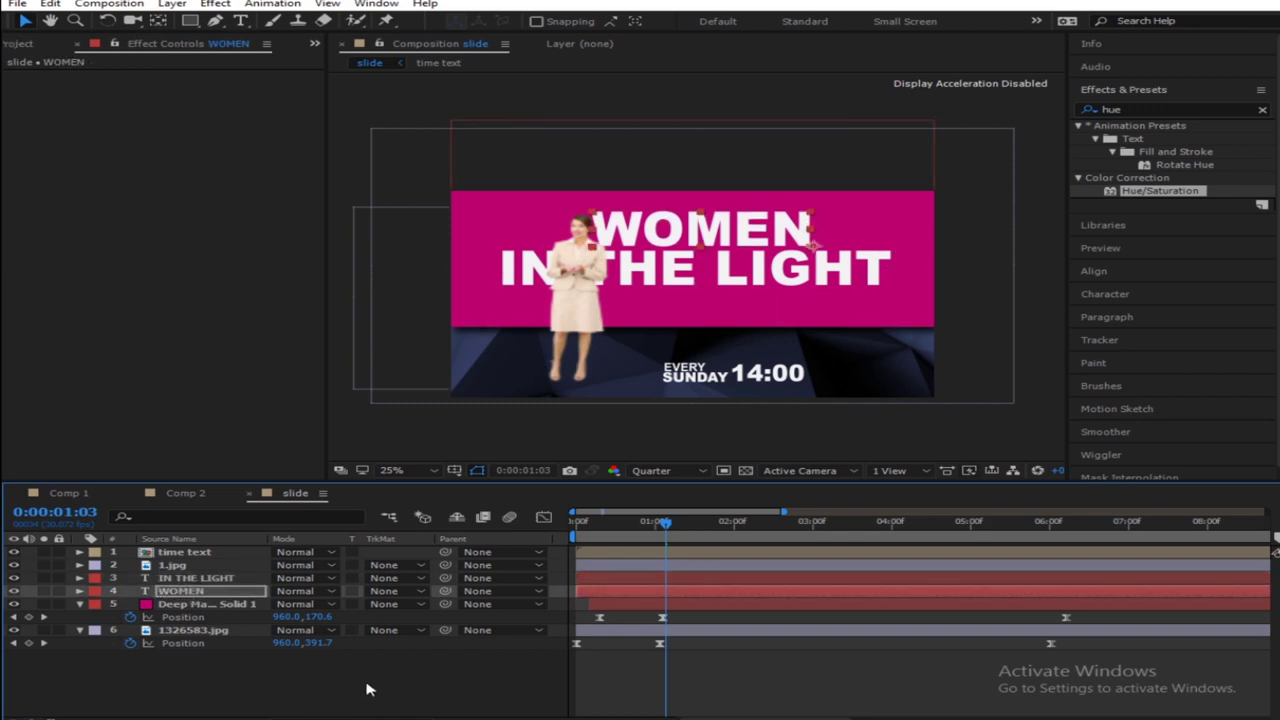
{"action": "left_click", "coordinate": [434, 684]}
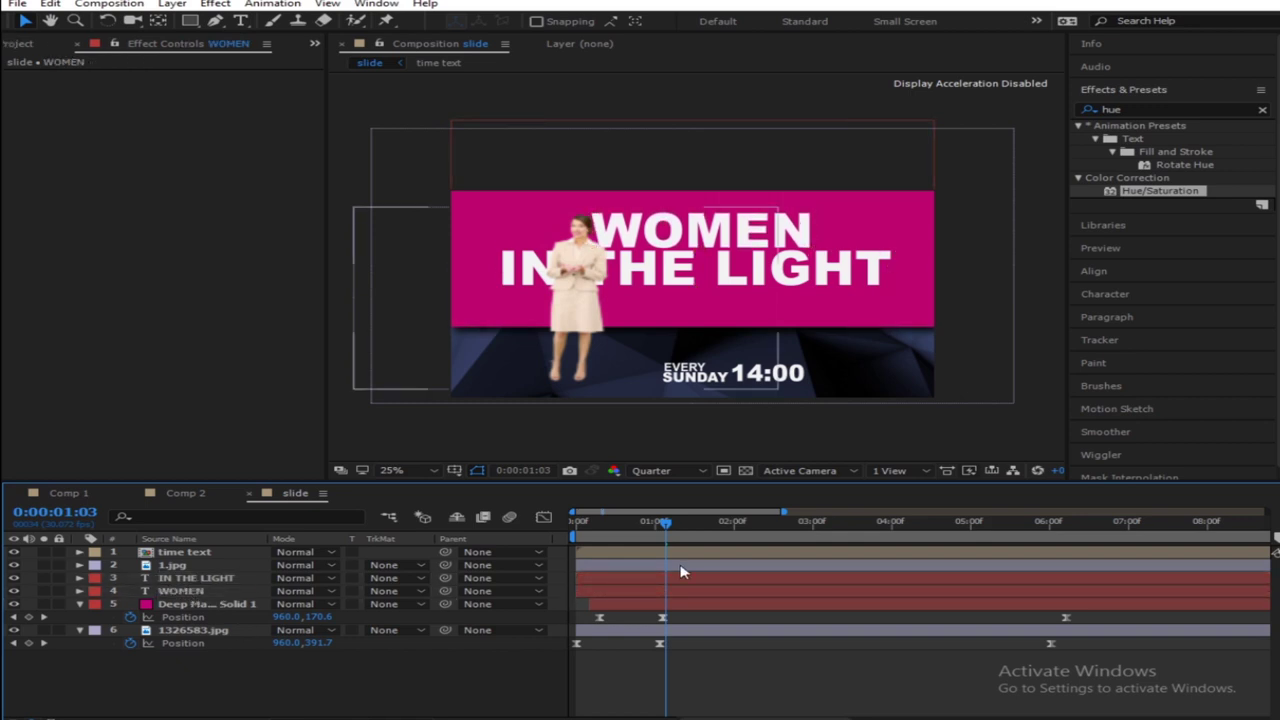
{"action": "left_click", "coordinate": [195, 591]}
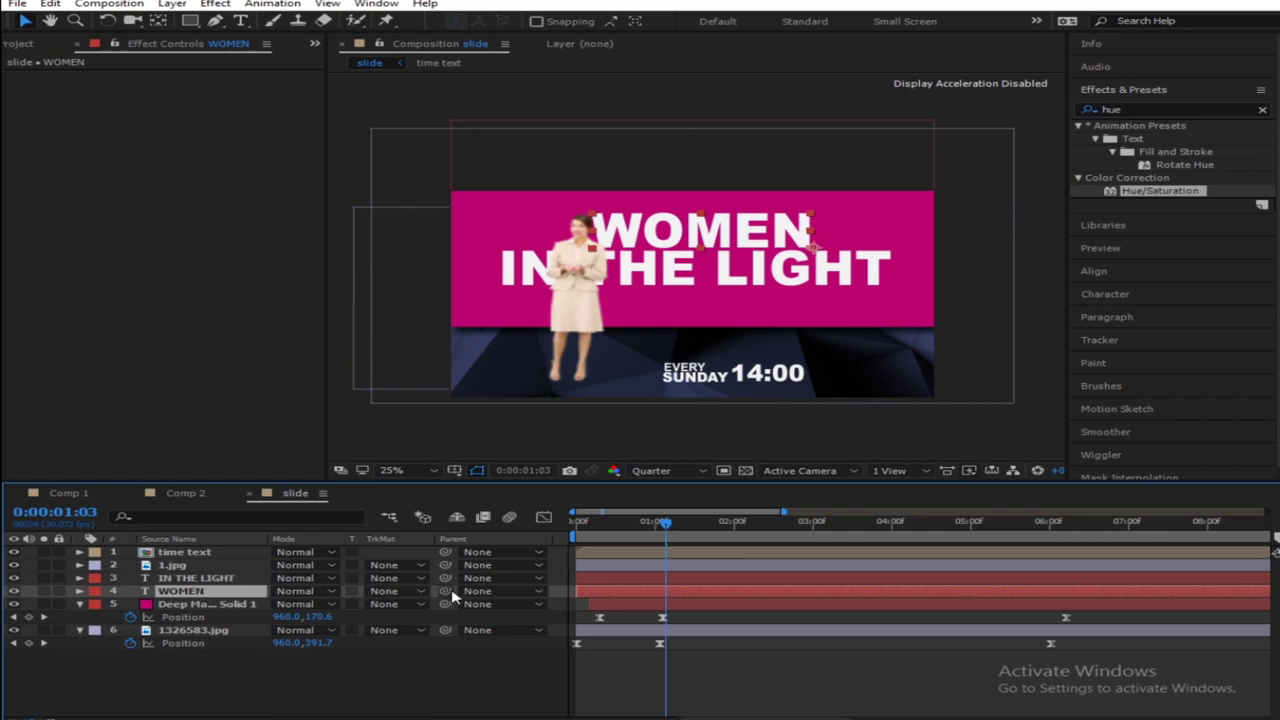
{"action": "left_click_drag", "start_coordinate": [449, 592], "coordinate": [203, 613]}
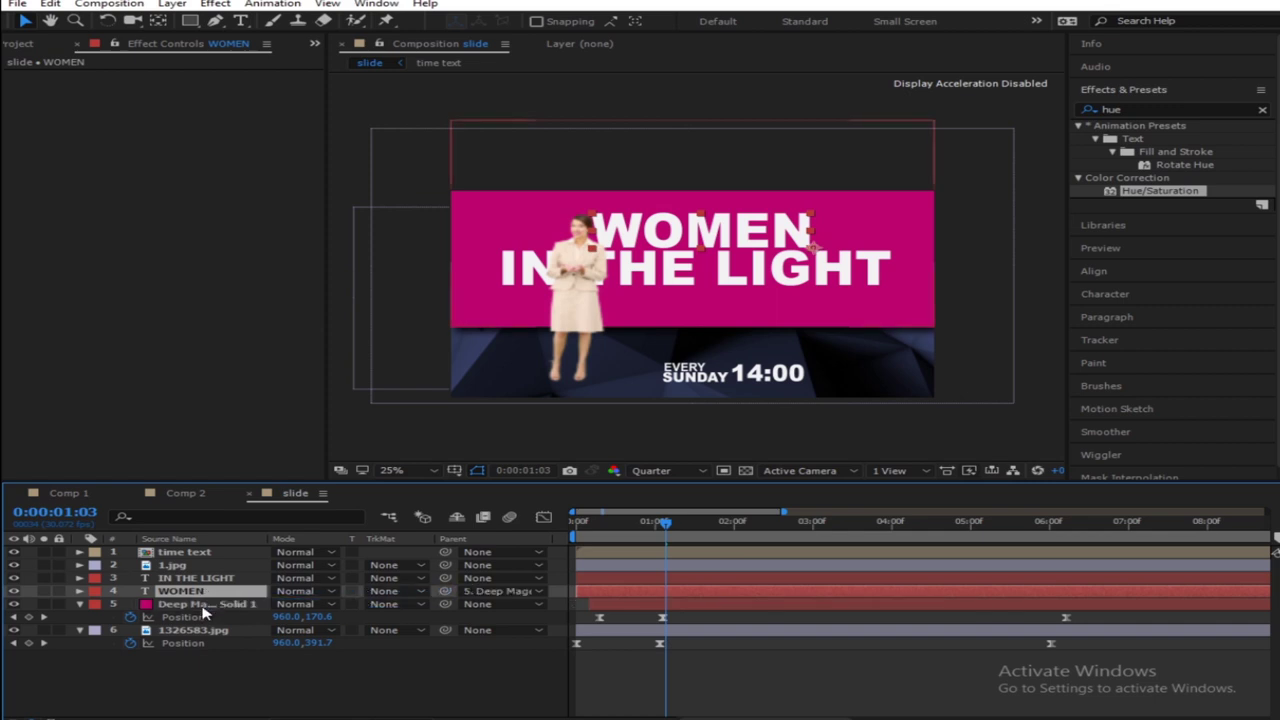
{"action": "left_click", "coordinate": [205, 579]}
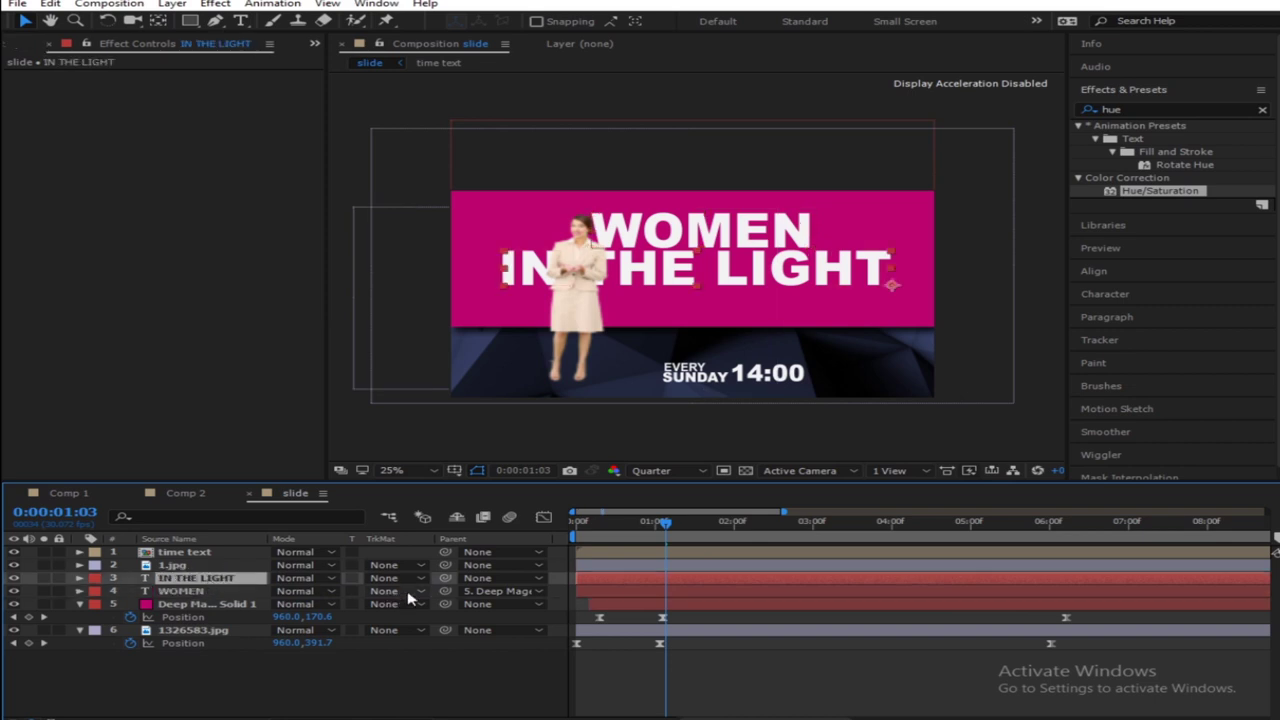
{"action": "left_click_drag", "start_coordinate": [446, 578], "coordinate": [203, 612]}
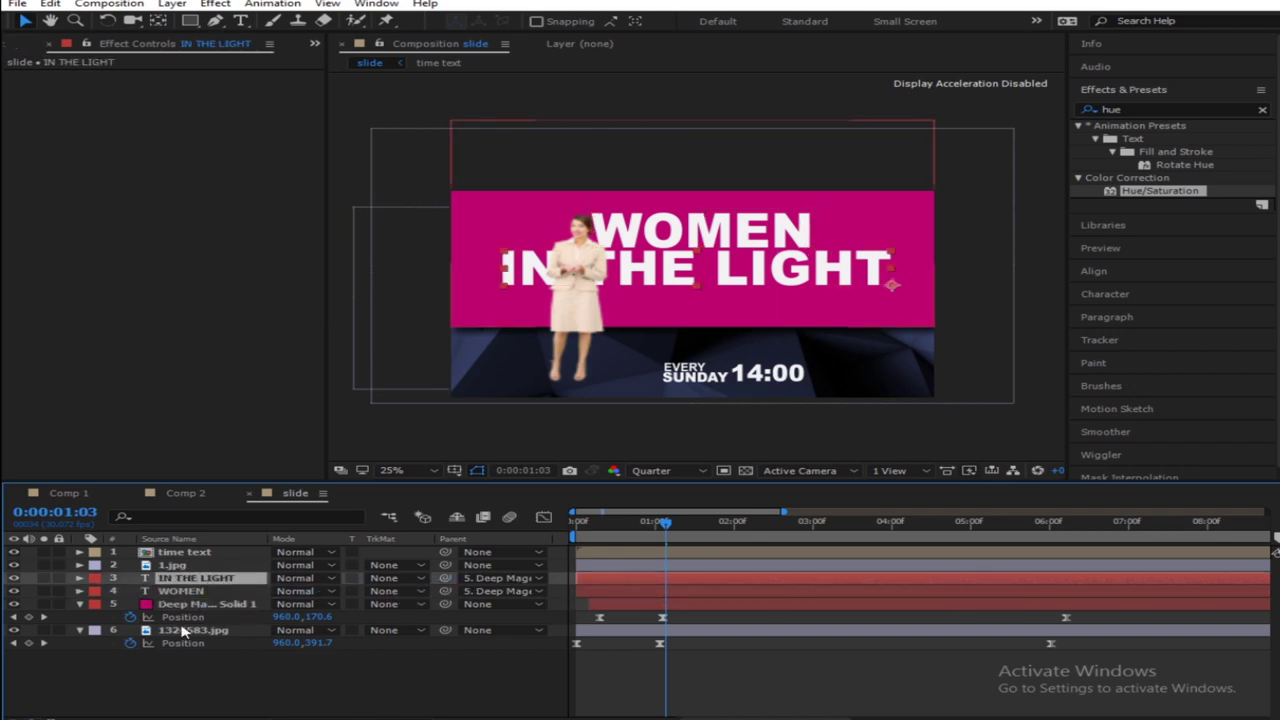
{"action": "left_click", "coordinate": [434, 700]}
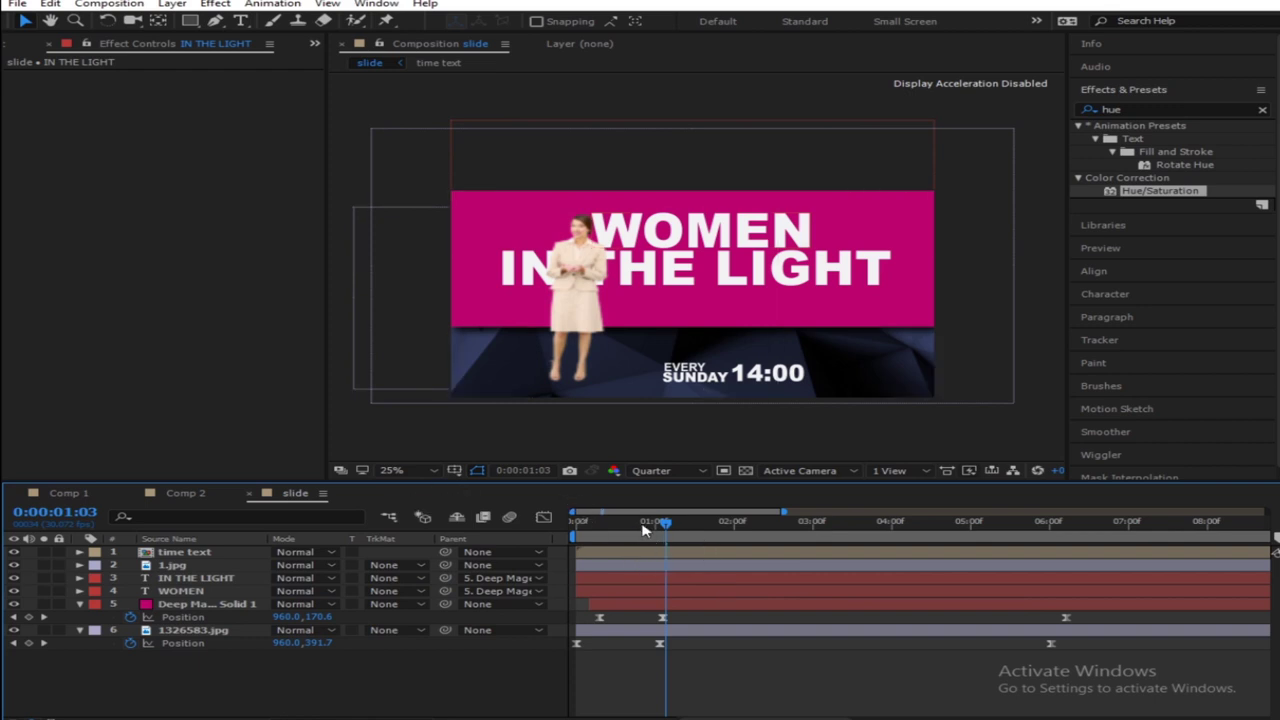
{"action": "key", "text": "Home"}
{"action": "key", "text": "space"}
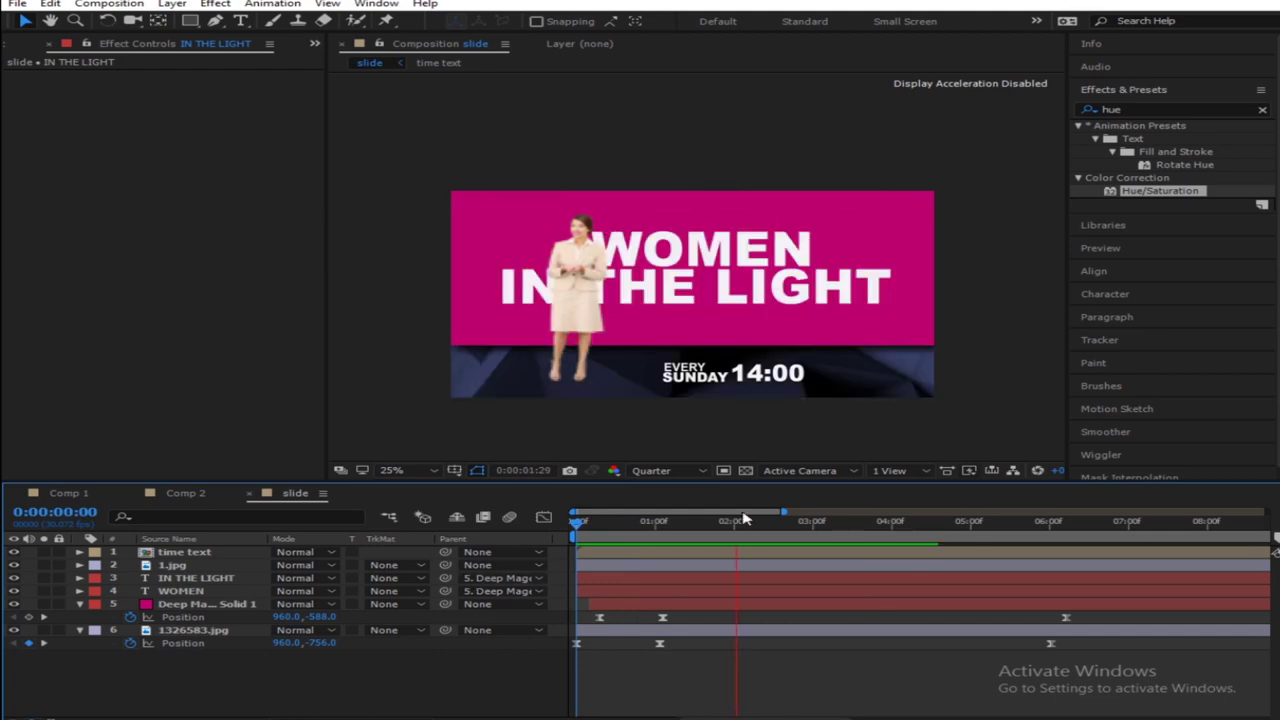
{"action": "left_click_drag", "start_coordinate": [651, 521], "coordinate": [577, 566]}
{"action": "key", "text": "space"}
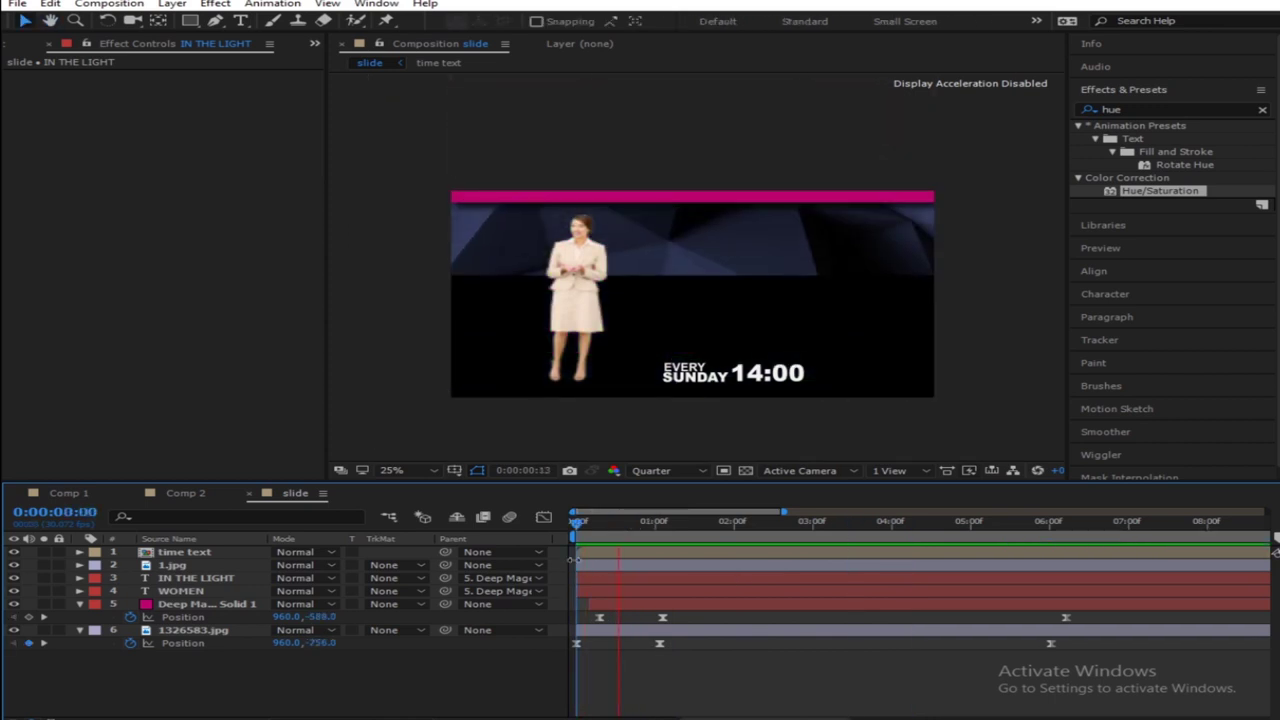
{"action": "left_click_drag", "start_coordinate": [766, 521], "coordinate": [700, 521]}
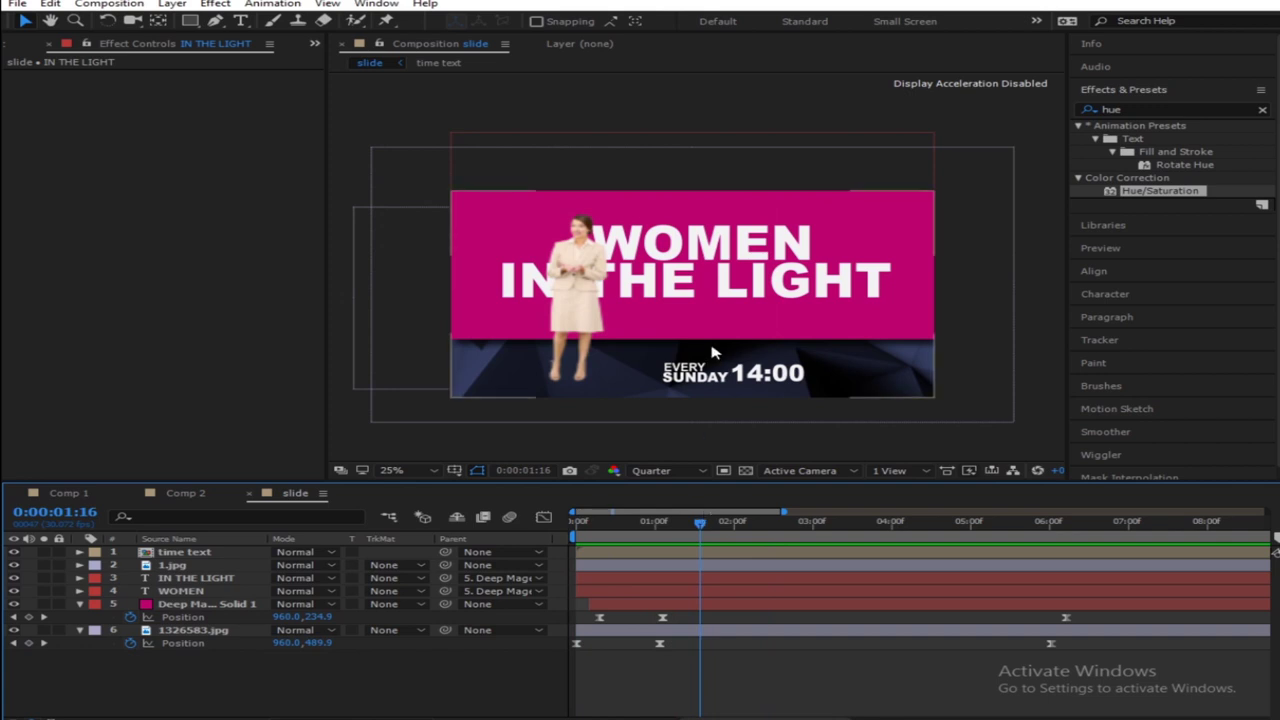
Draw a white rectangle (Shape Layer 1) over the lower bar
{"action": "left_click", "coordinate": [205, 553]}
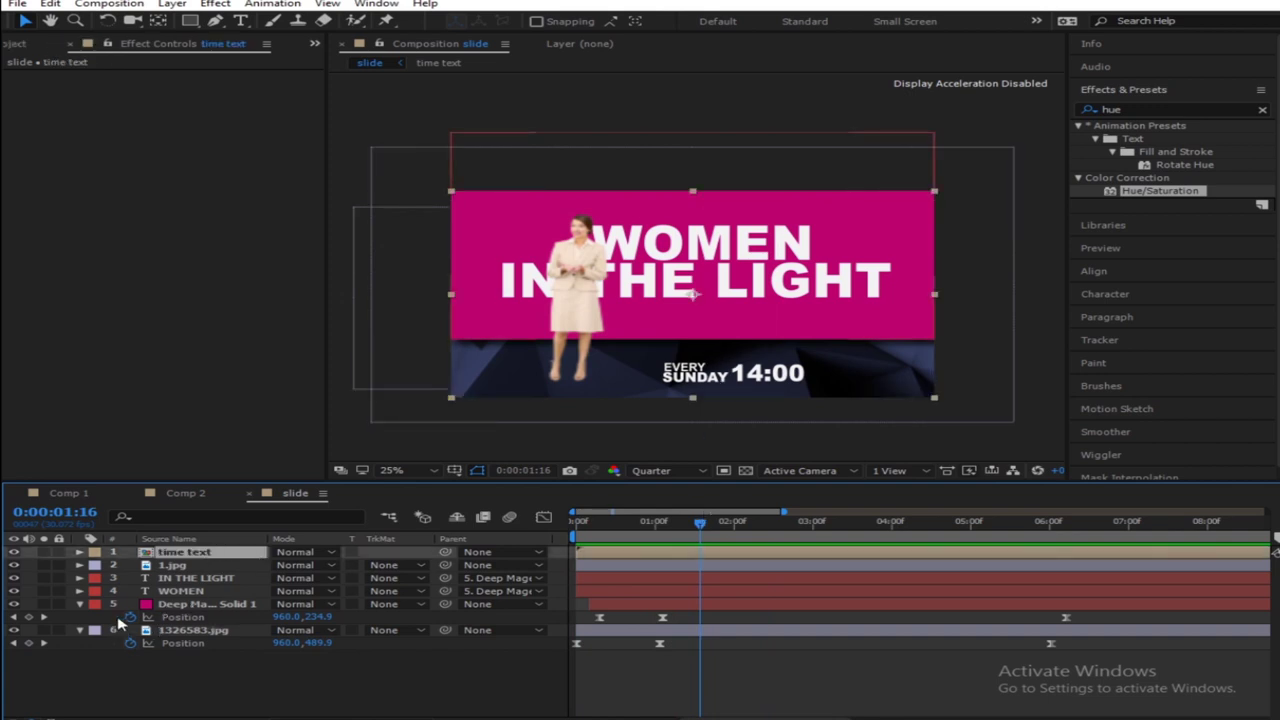
{"action": "left_click", "coordinate": [79, 605]}
{"action": "left_click", "coordinate": [79, 617]}
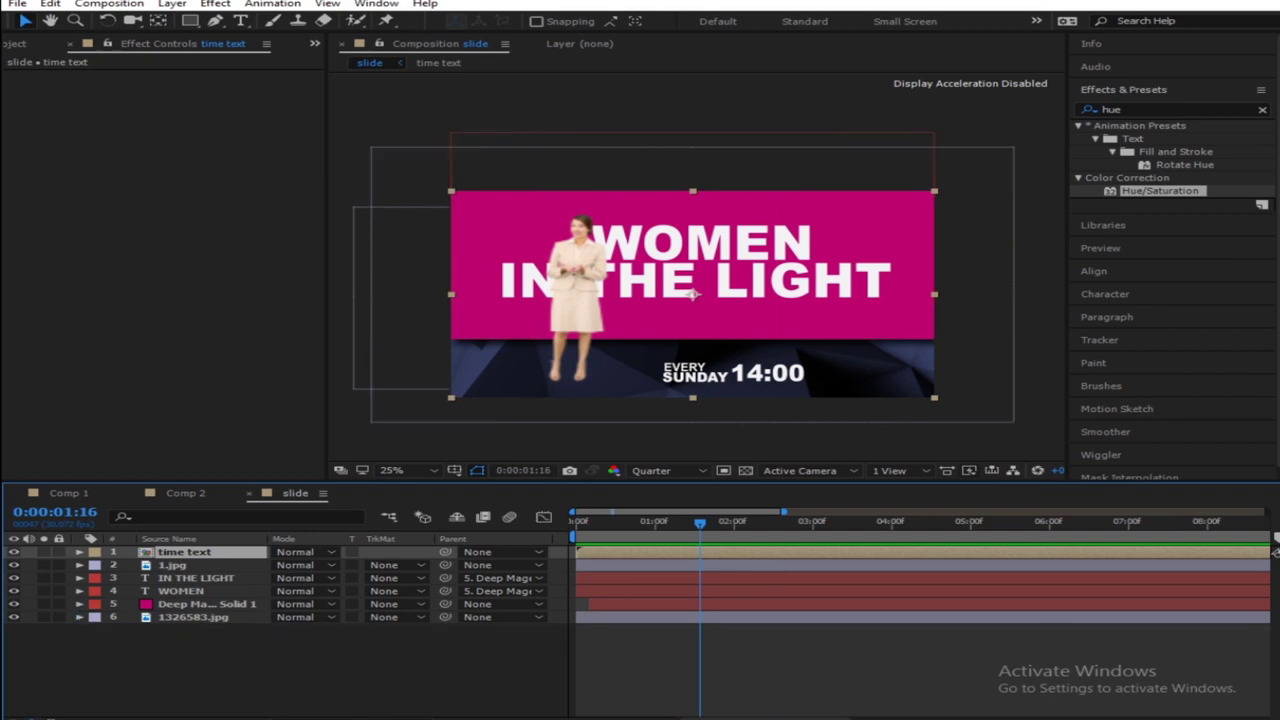
{"action": "left_click", "coordinate": [190, 21]}
{"action": "left_click", "coordinate": [259, 665]}
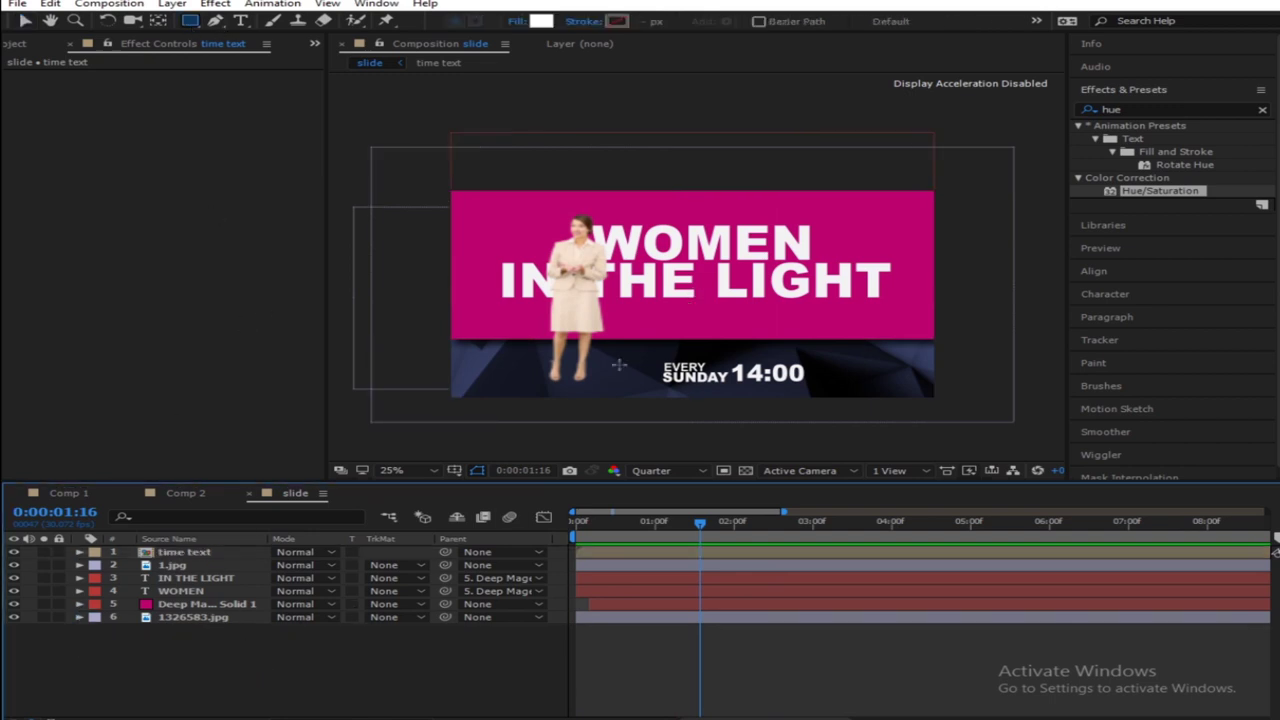
{"action": "mouse_move", "coordinate": [645, 352]}
{"action": "left_mouse_down"}
{"action": "mouse_move", "coordinate": [756, 364]}
{"action": "mouse_move", "coordinate": [830, 386]}
{"action": "mouse_move", "coordinate": [820, 395]}
{"action": "left_mouse_up"}
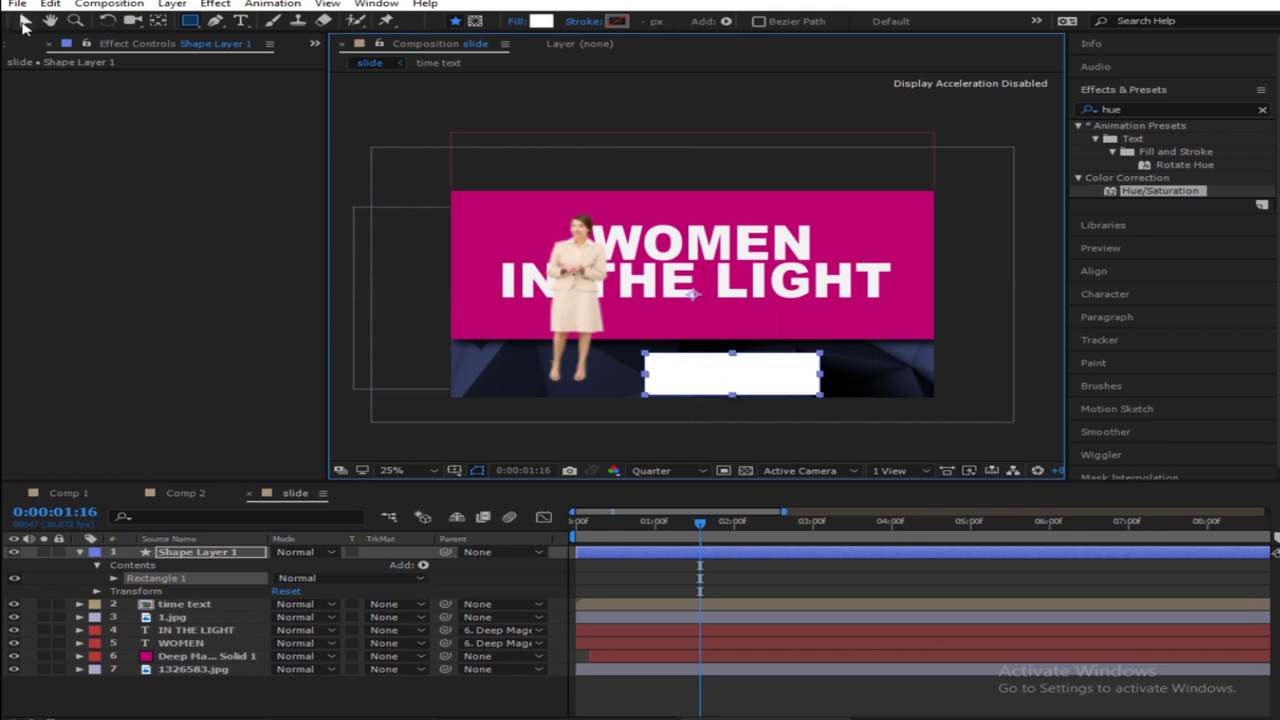
{"action": "left_click", "coordinate": [24, 24]}
{"action": "left_click", "coordinate": [80, 553]}
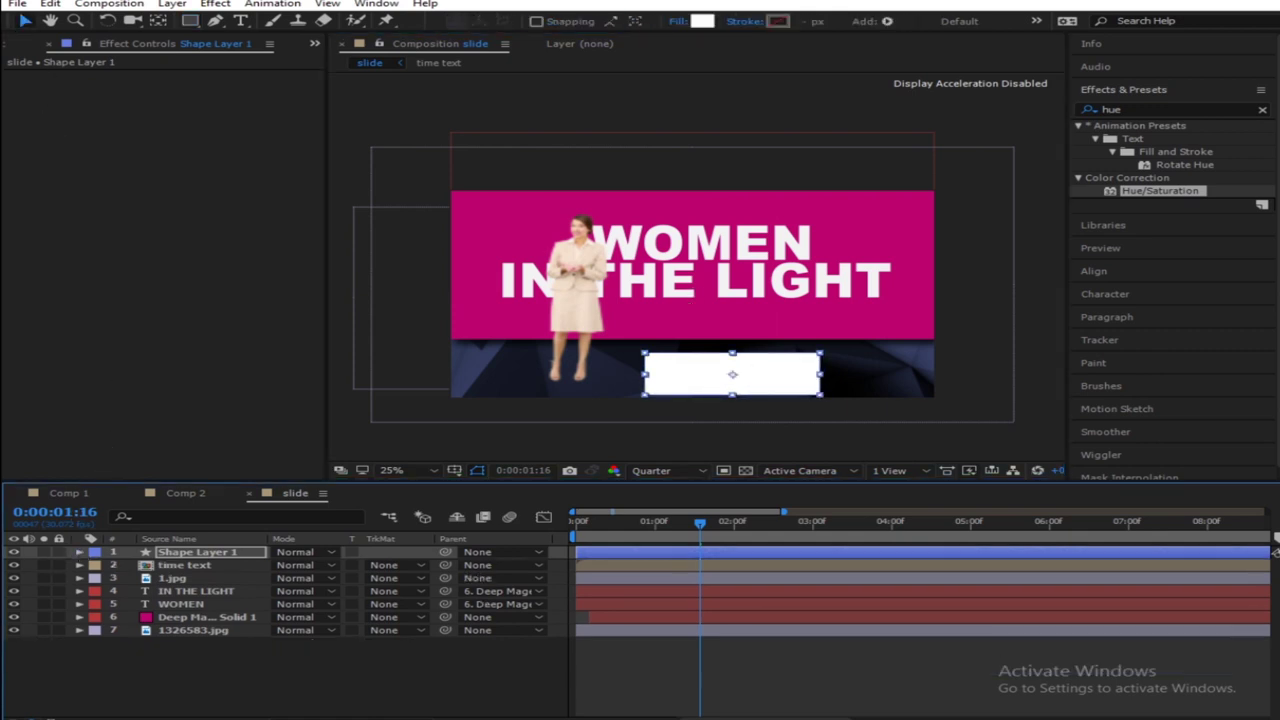
Keyframe time text Position at 960,328 at 1:06 and 960,564 at 1:27
{"action": "left_click", "coordinate": [328, 690]}
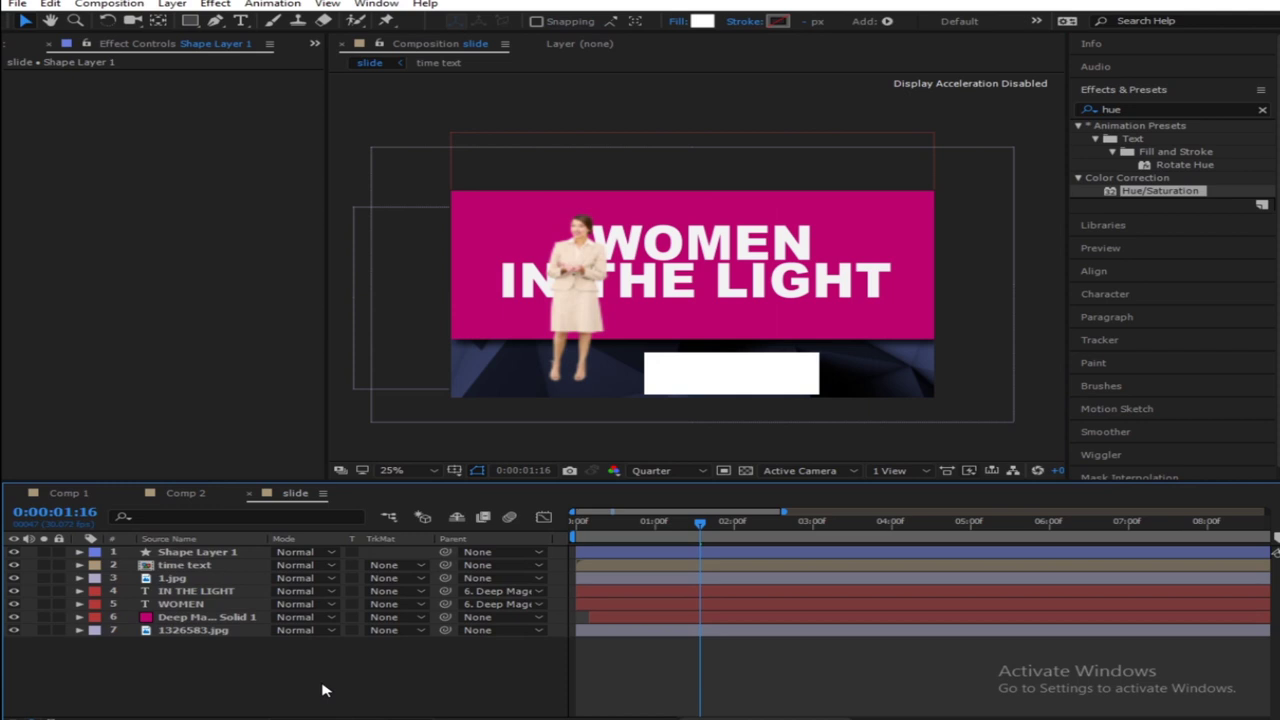
{"action": "left_click", "coordinate": [222, 569]}
{"action": "key", "text": "alt+shift+p"}
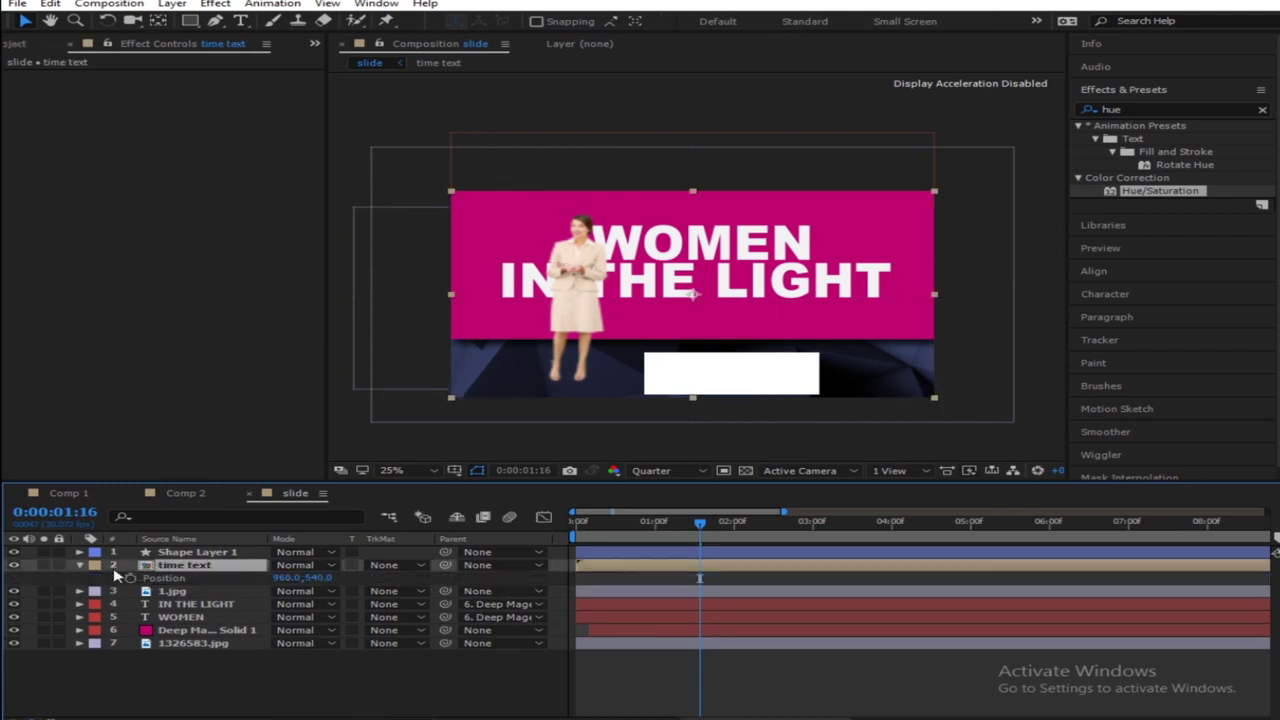
{"action": "mouse_move", "coordinate": [697, 530]}
{"action": "left_mouse_down"}
{"action": "mouse_move", "coordinate": [645, 607]}
{"action": "mouse_move", "coordinate": [643, 560]}
{"action": "mouse_move", "coordinate": [660, 594]}
{"action": "mouse_move", "coordinate": [657, 530]}
{"action": "mouse_move", "coordinate": [687, 519]}
{"action": "left_mouse_up"}
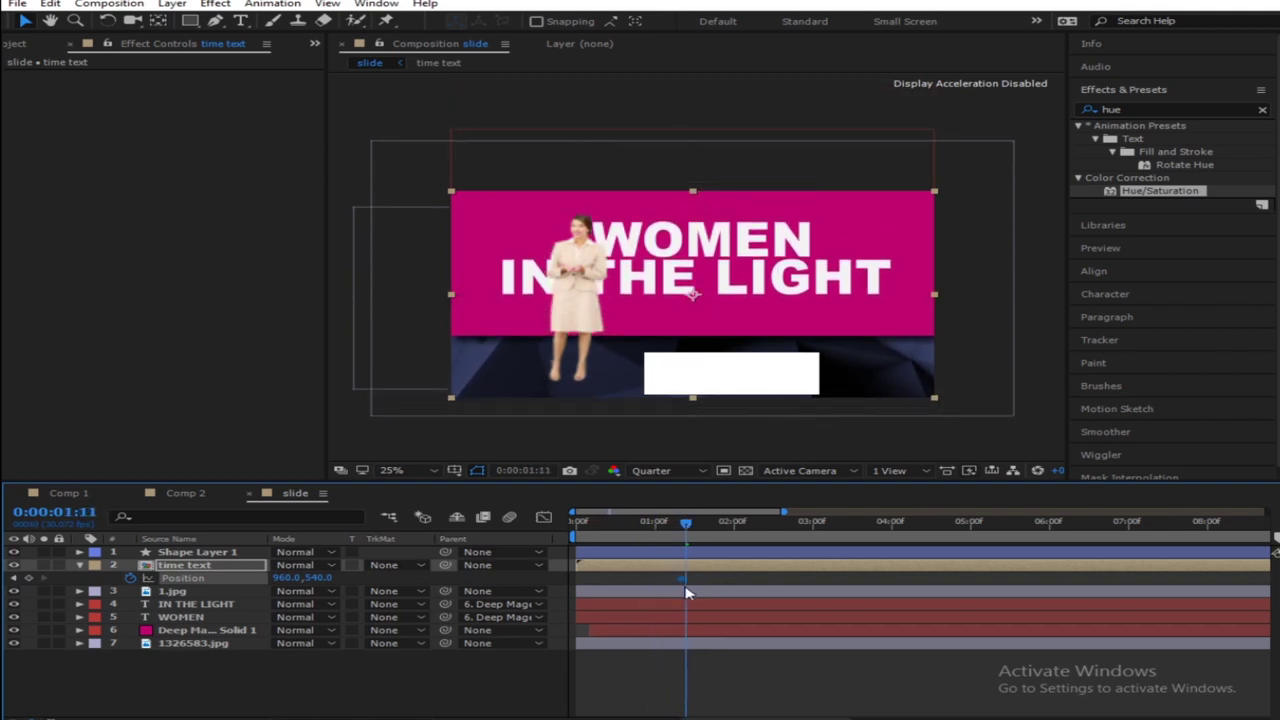
{"action": "mouse_move", "coordinate": [683, 530]}
{"action": "left_mouse_down"}
{"action": "mouse_move", "coordinate": [726, 526]}
{"action": "mouse_move", "coordinate": [691, 529]}
{"action": "mouse_move", "coordinate": [690, 543]}
{"action": "left_mouse_up"}
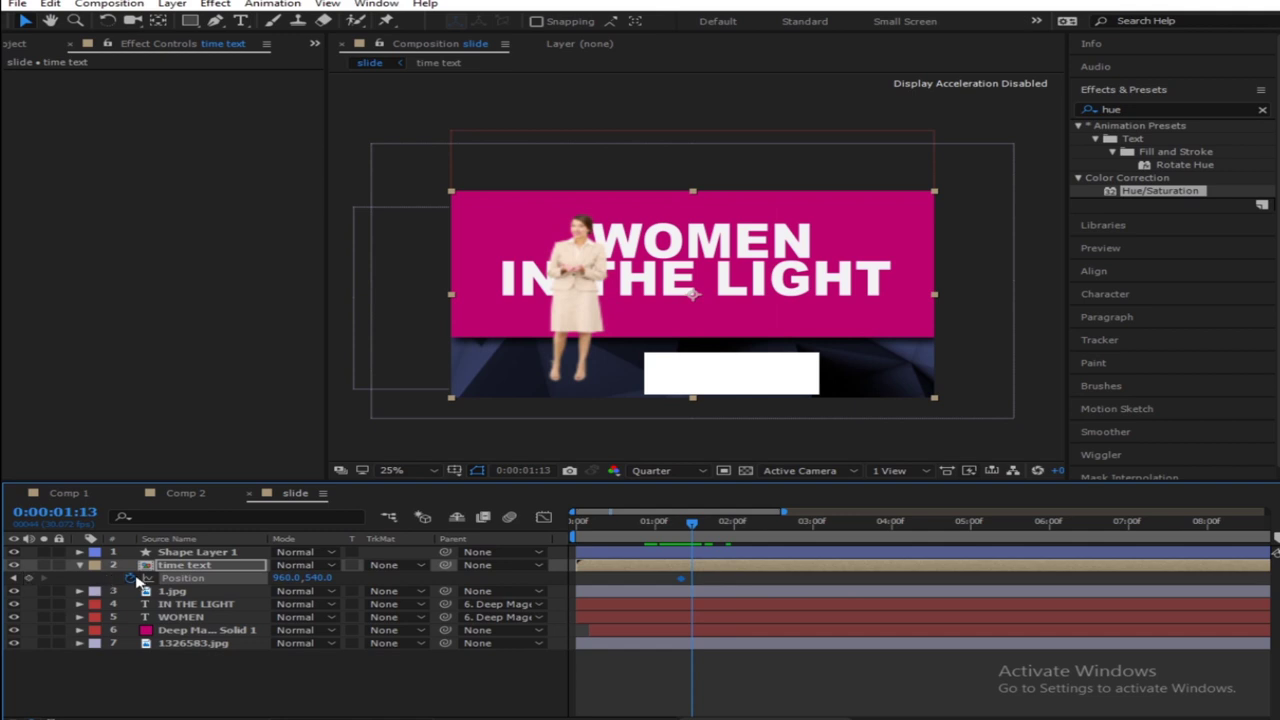
{"action": "left_click_drag", "start_coordinate": [677, 530], "coordinate": [674, 536]}
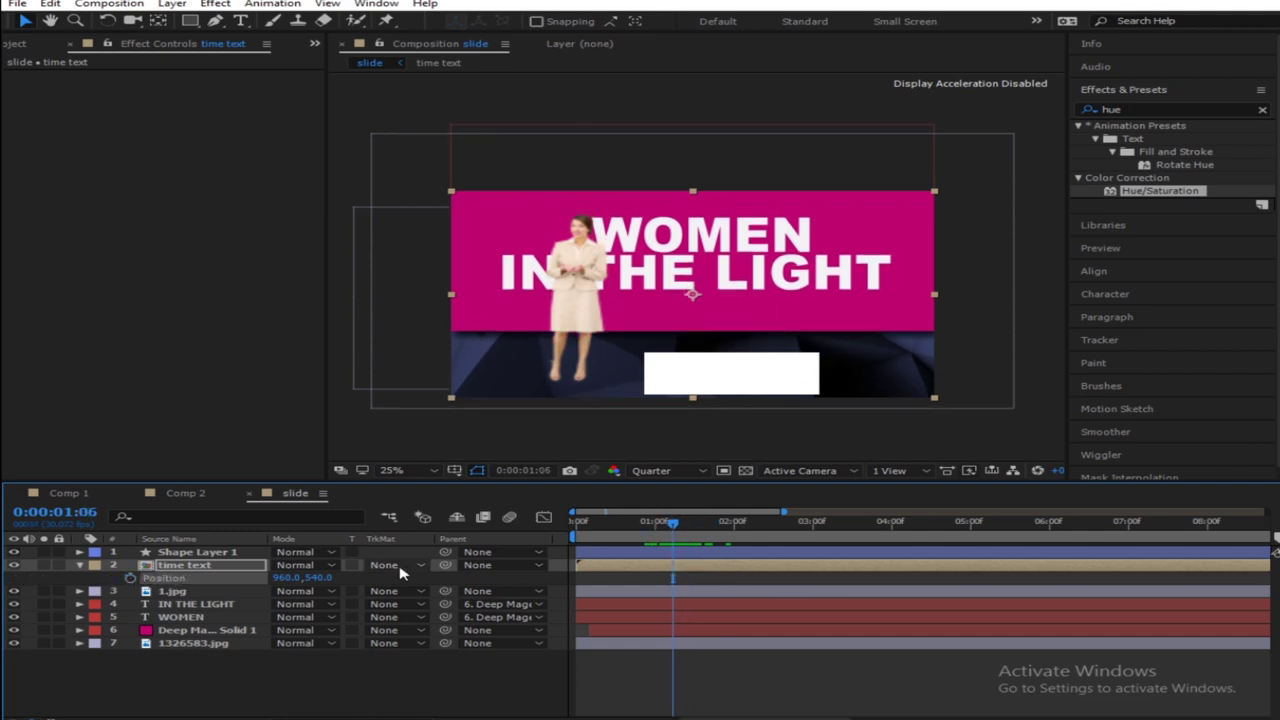
{"action": "left_click", "coordinate": [146, 579]}
{"action": "left_click_drag", "start_coordinate": [740, 377], "coordinate": [730, 338]}
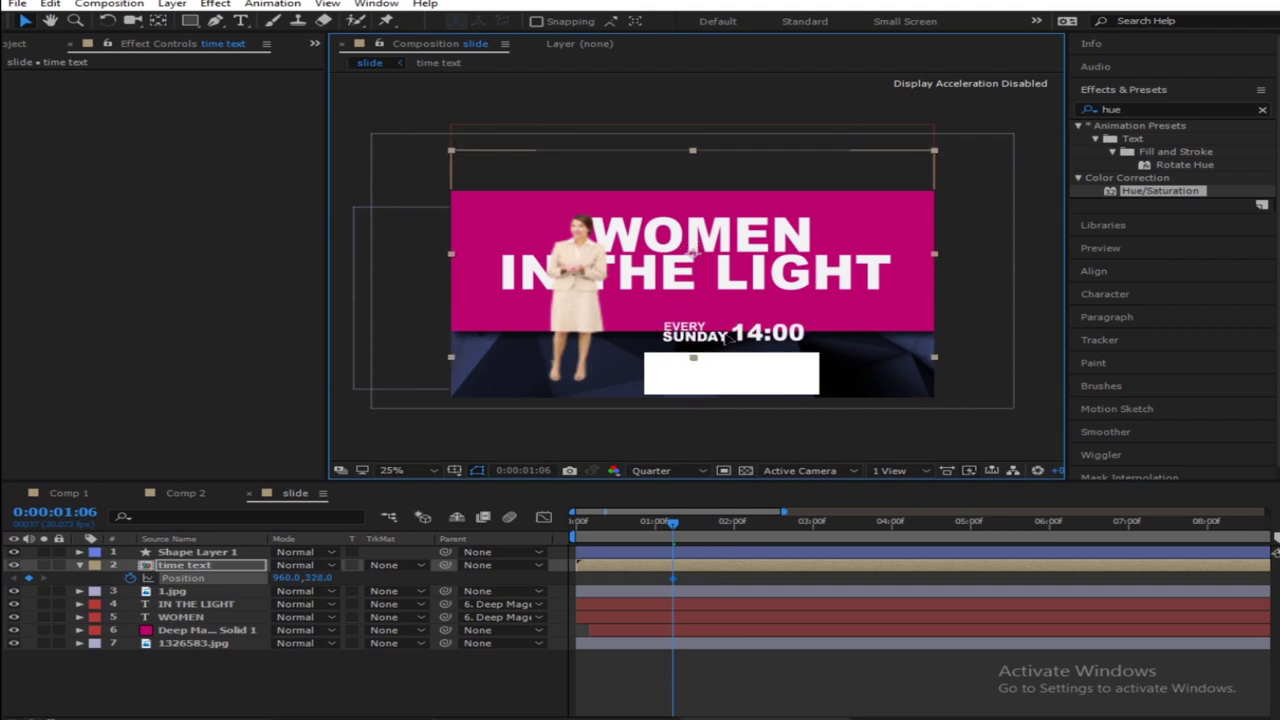
{"action": "left_click_drag", "start_coordinate": [680, 533], "coordinate": [729, 531]}
{"action": "left_click_drag", "start_coordinate": [760, 364], "coordinate": [756, 407]}
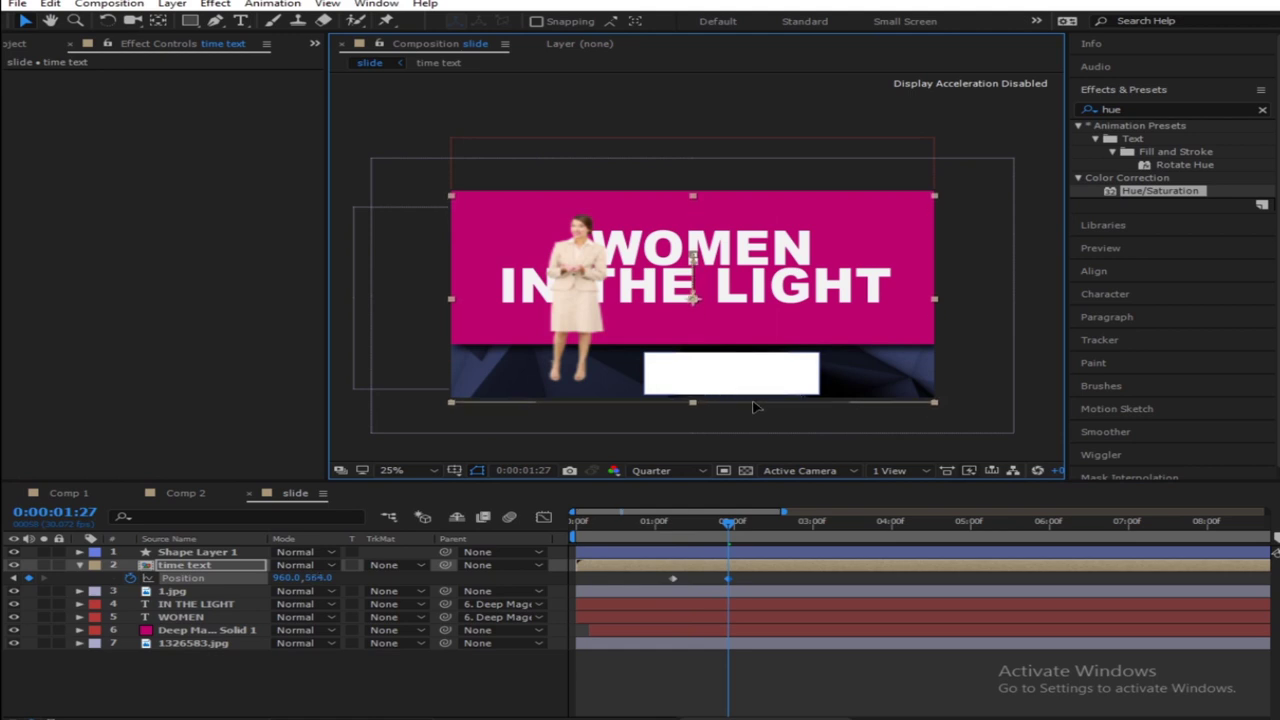
Easy Ease both time text Position keyframes and lengthen the slowdown into the final keyframe
{"action": "left_click", "coordinate": [675, 586]}
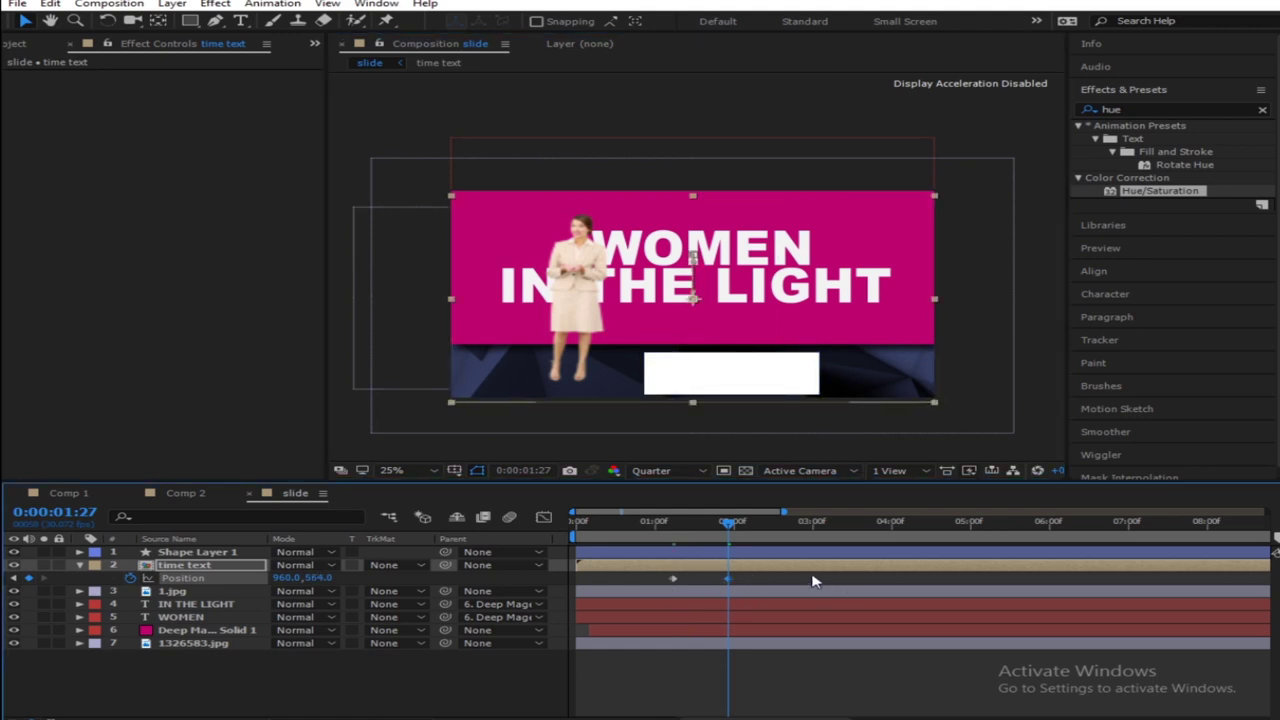
{"action": "left_click_drag", "start_coordinate": [812, 581], "coordinate": [630, 600]}
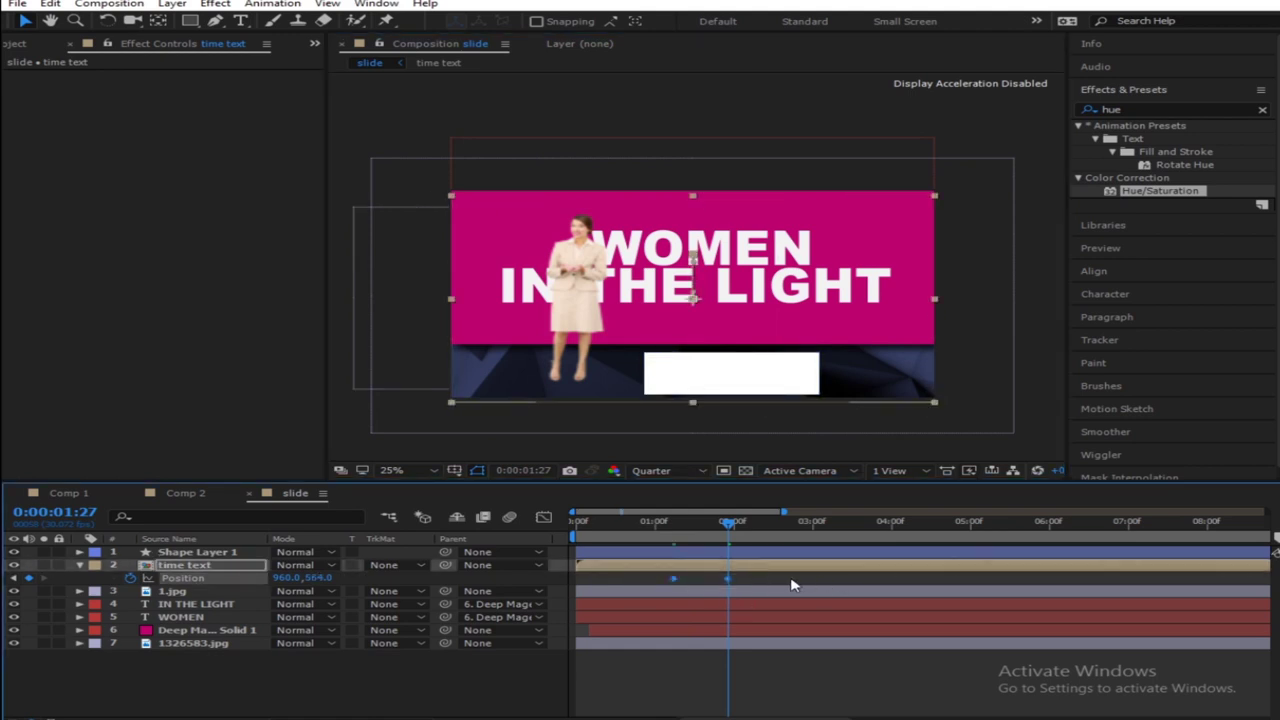
{"action": "right_click", "coordinate": [731, 581]}
{"action": "mouse_move", "coordinate": [860, 566]}
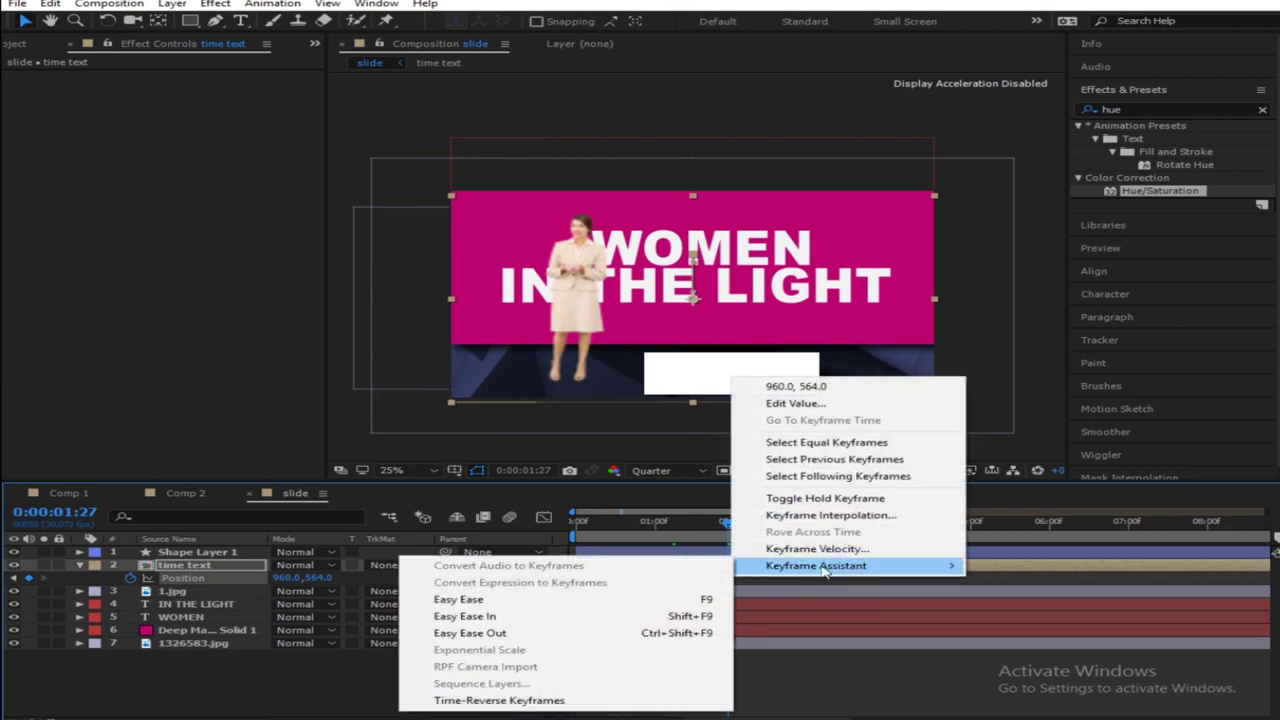
{"action": "left_click", "coordinate": [505, 598]}
{"action": "left_click", "coordinate": [543, 517]}
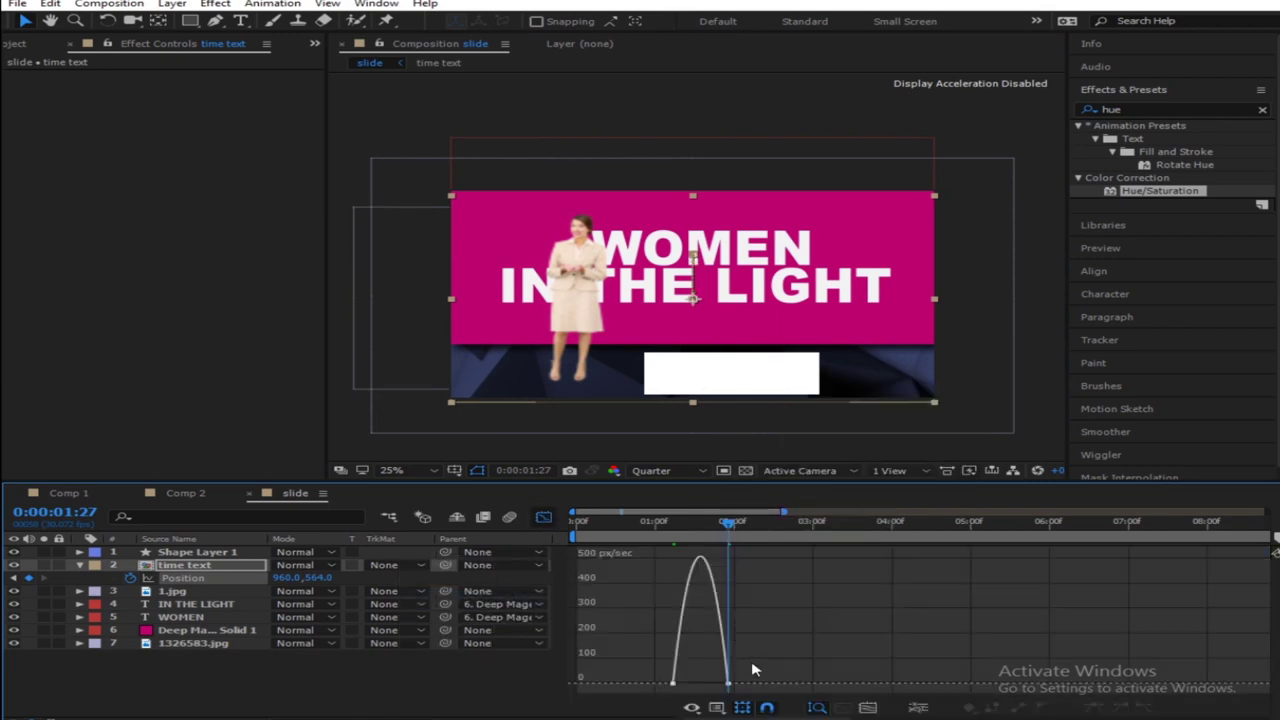
{"action": "left_click_drag", "start_coordinate": [828, 548], "coordinate": [570, 692]}
{"action": "left_click_drag", "start_coordinate": [724, 681], "coordinate": [698, 682]}
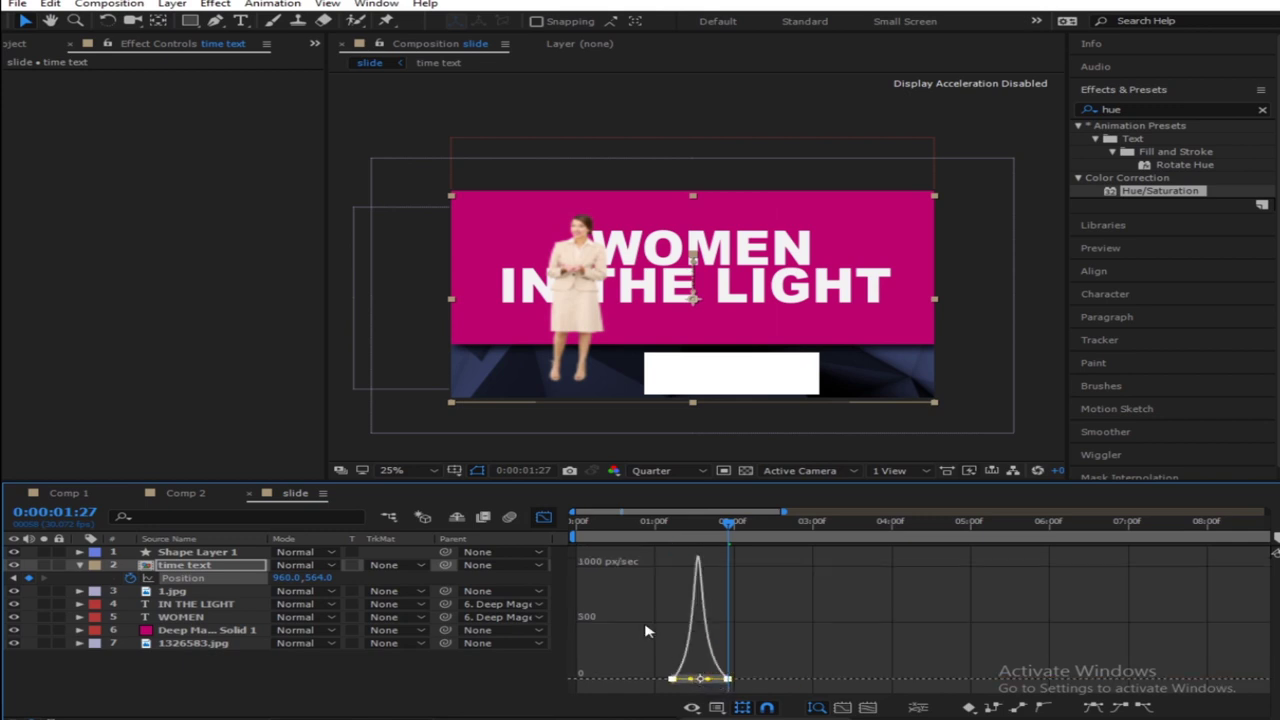
{"action": "left_click", "coordinate": [543, 517]}
{"action": "key", "text": "space"}
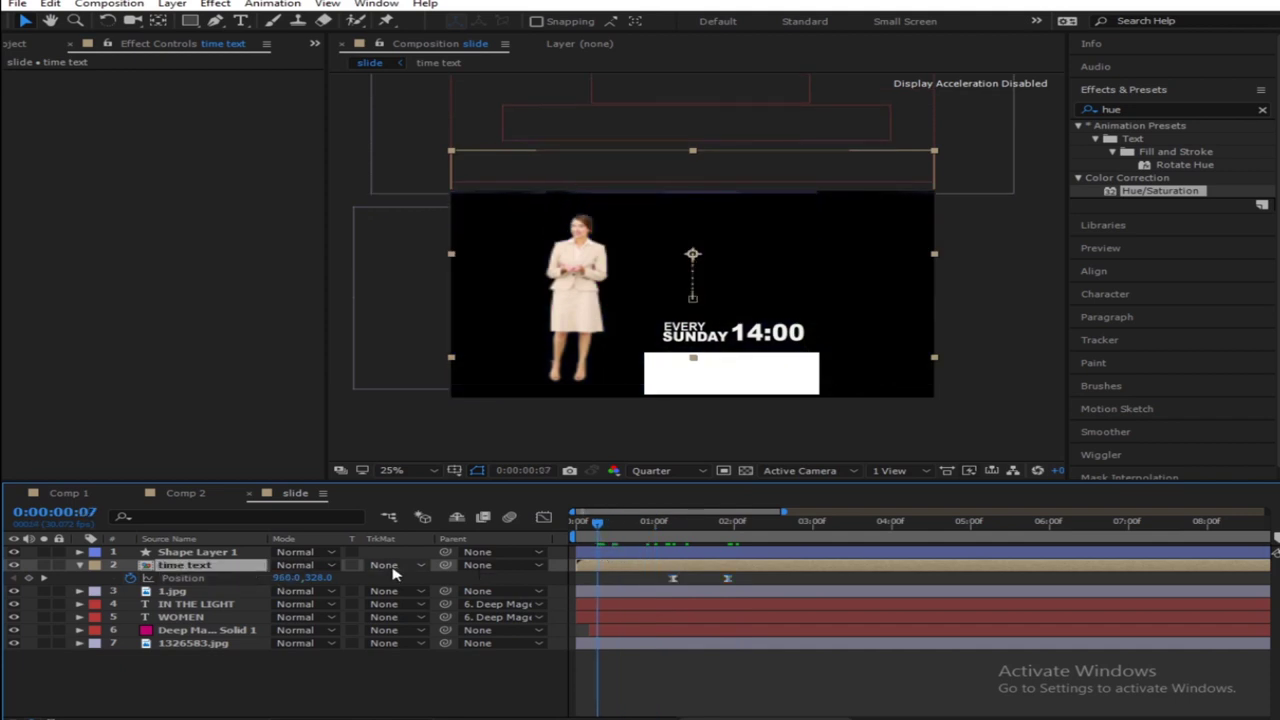
Set time text's track matte to Alpha Matte Shape Layer 1 and preview the reveal
{"action": "left_click", "coordinate": [395, 565]}
{"action": "left_click", "coordinate": [424, 607]}
{"action": "left_click", "coordinate": [391, 668]}
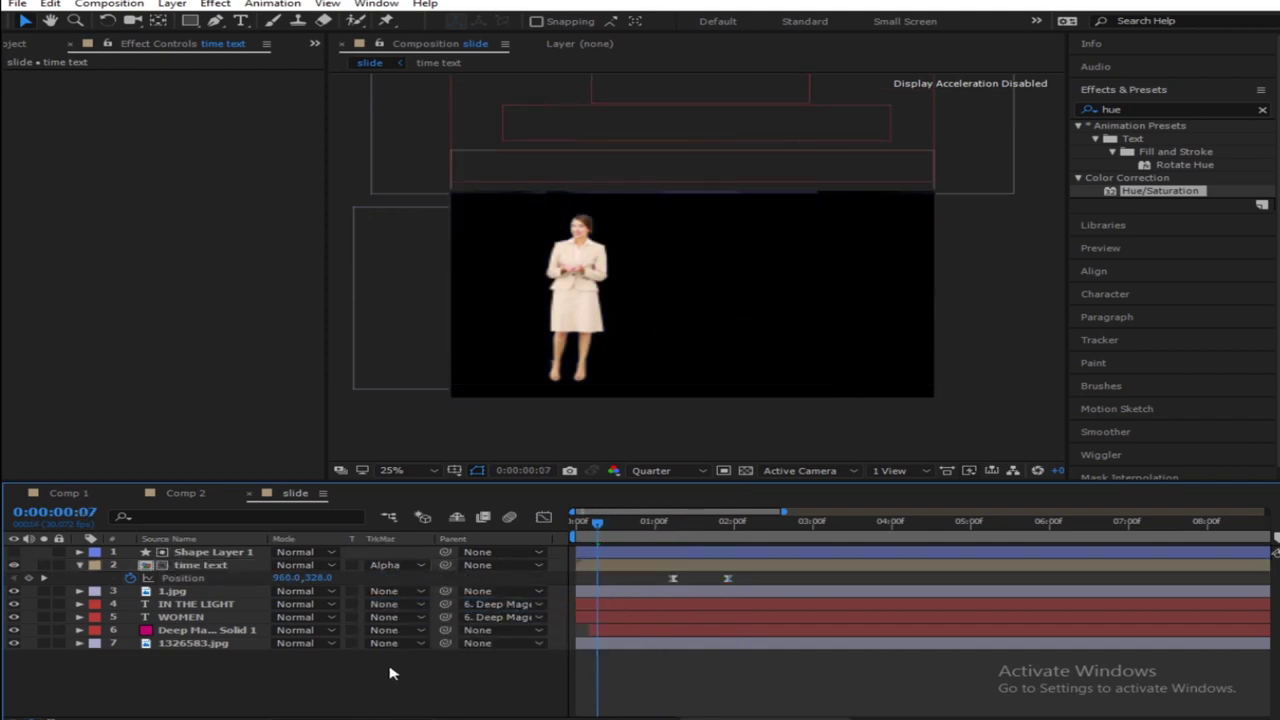
{"action": "key", "text": "space"}
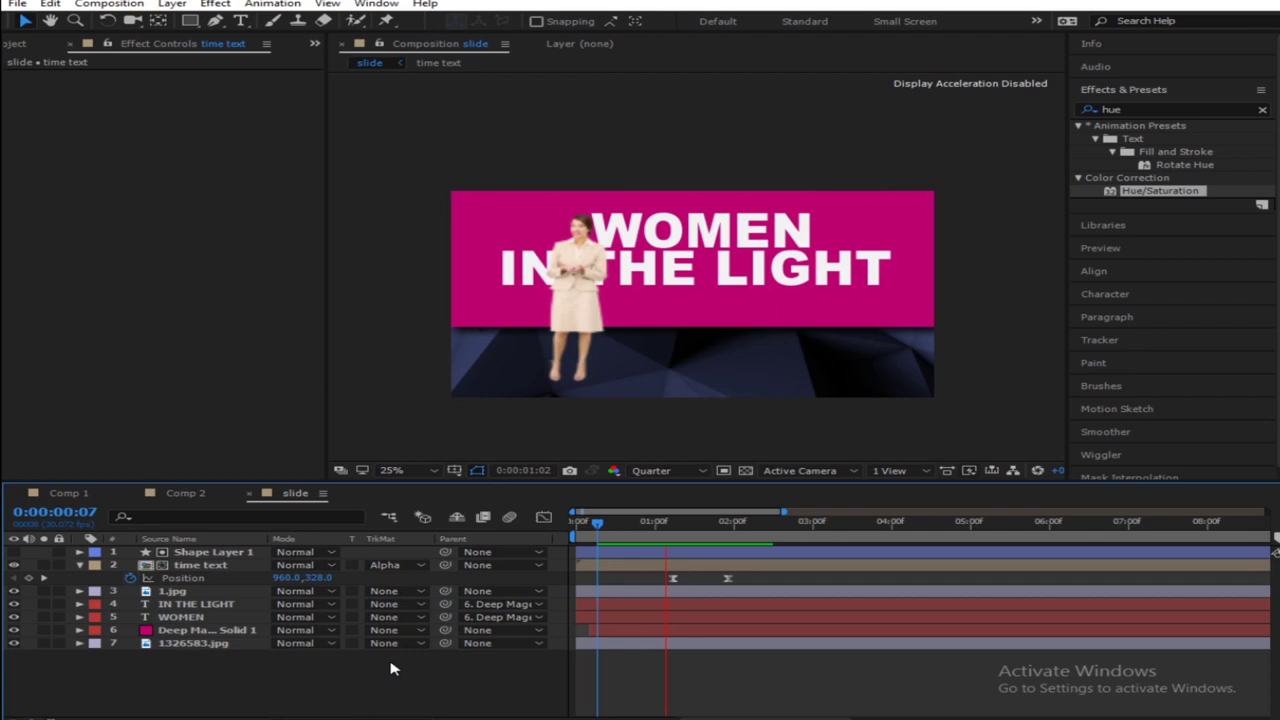
{"action": "left_click", "coordinate": [700, 533]}
Retime the date keyframes, moving the first to 0:27, and preview the result
{"action": "left_click_drag", "start_coordinate": [674, 580], "coordinate": [732, 586]}
{"action": "left_click", "coordinate": [543, 517]}
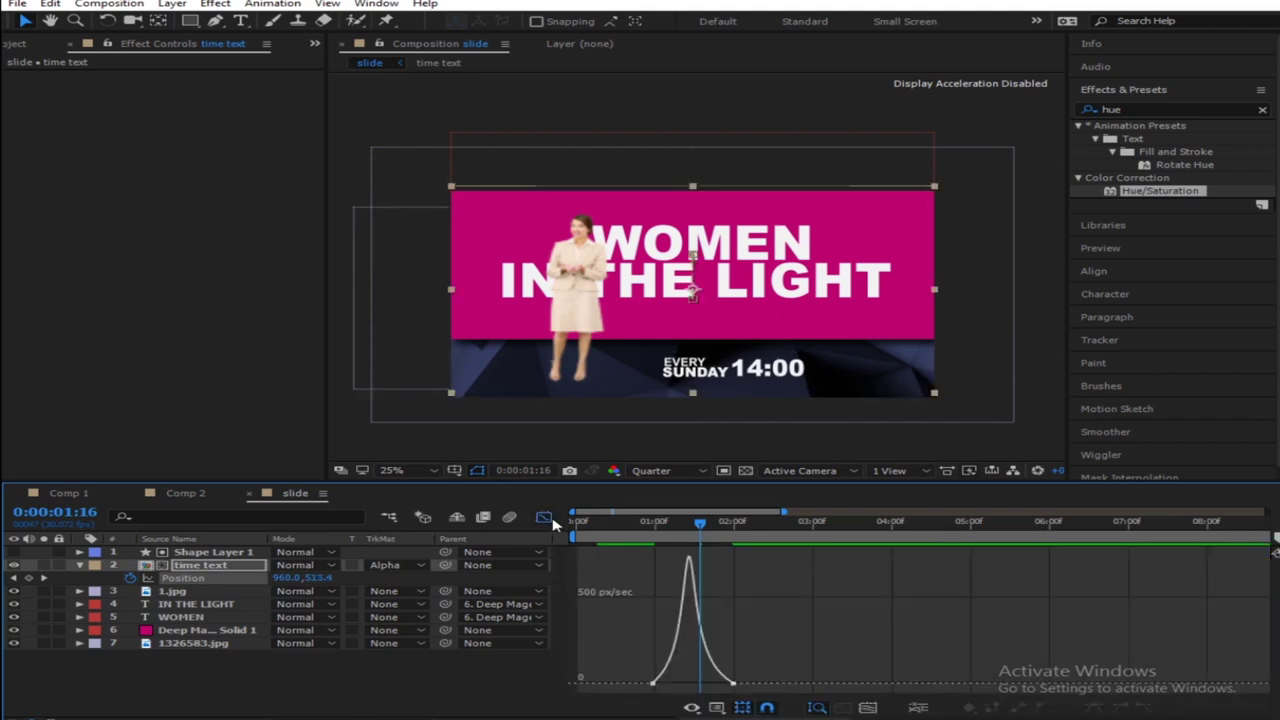
{"action": "left_click", "coordinate": [652, 684]}
{"action": "left_click", "coordinate": [733, 684], "text": "shift"}
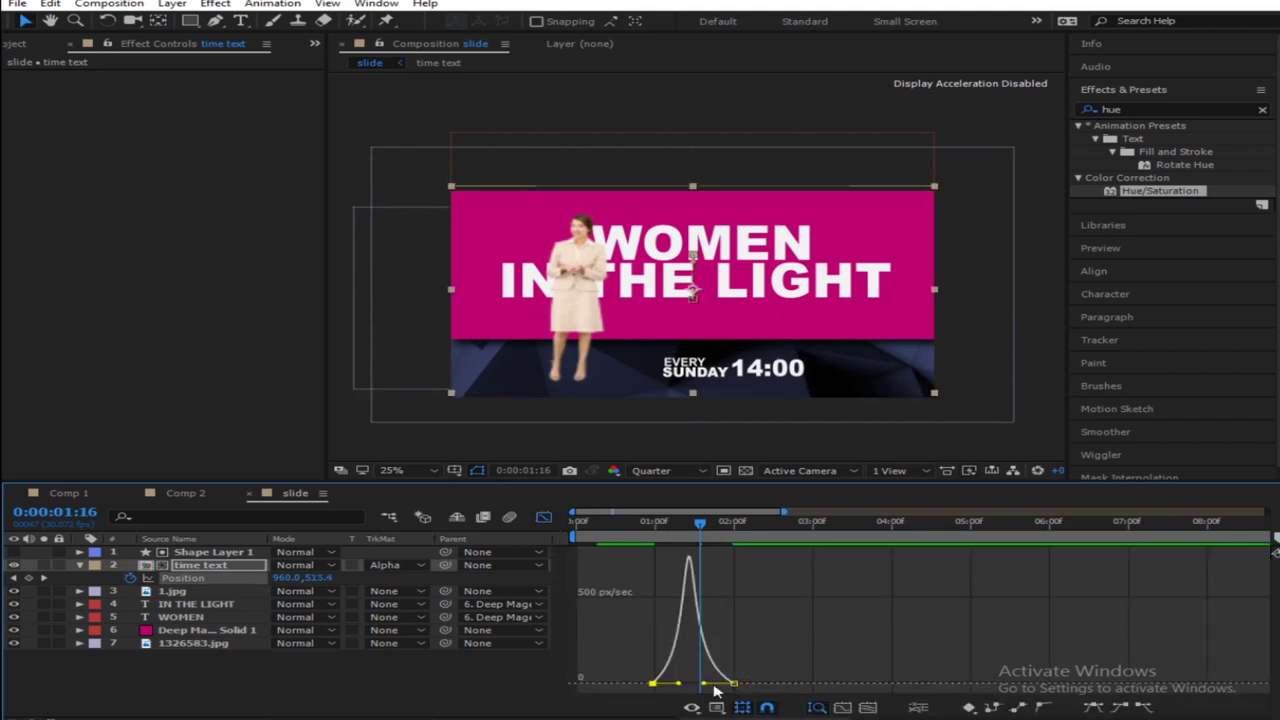
{"action": "left_click", "coordinate": [543, 519]}
{"action": "key", "text": "j"}
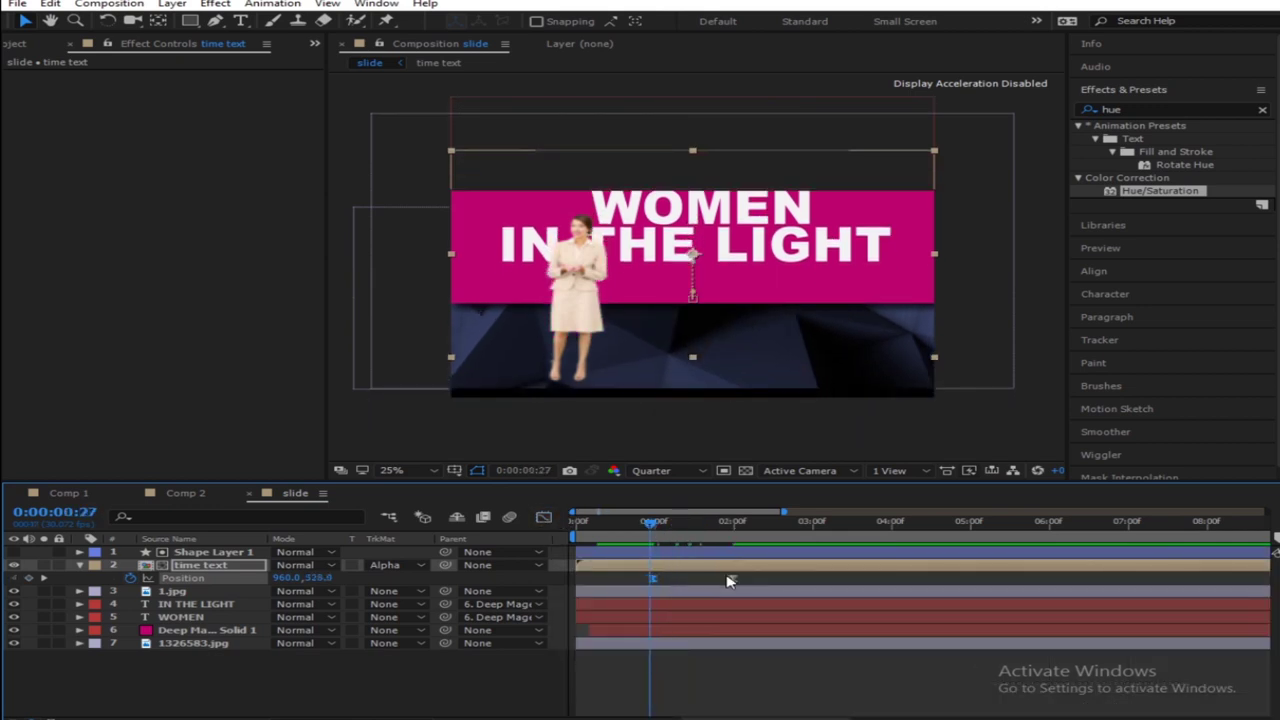
{"action": "left_click_drag", "start_coordinate": [733, 584], "coordinate": [759, 584]}
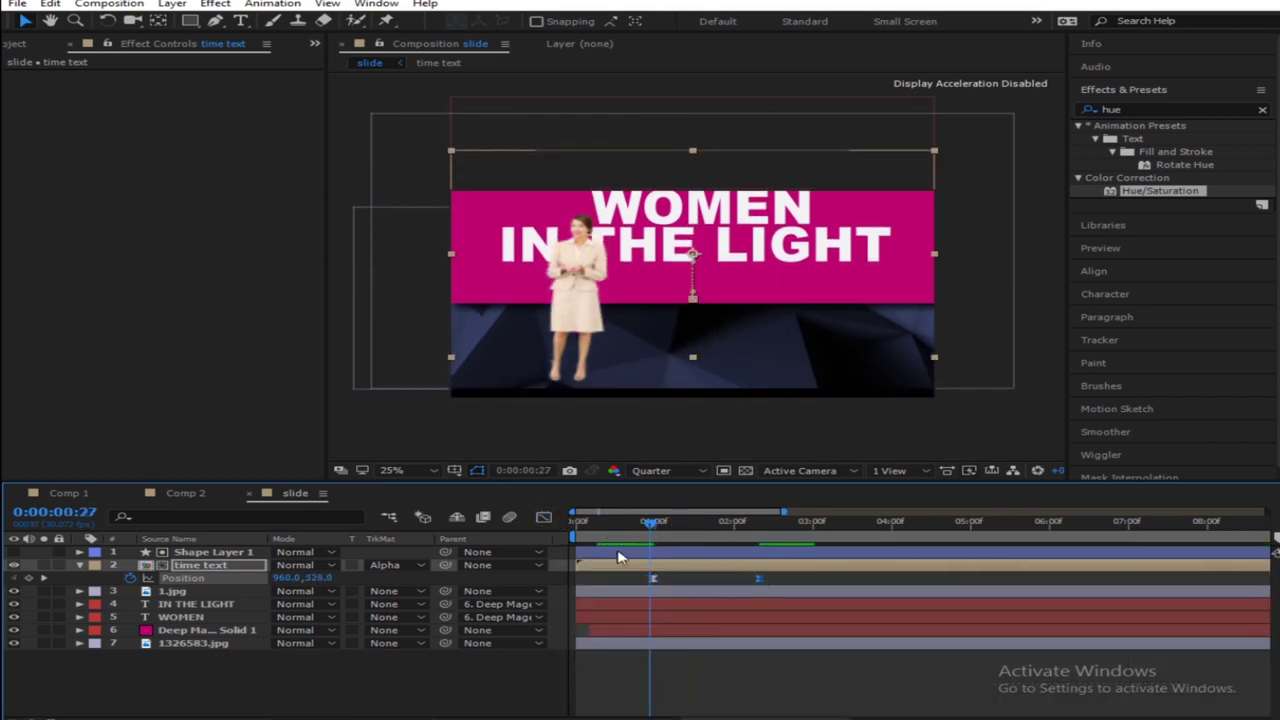
{"action": "key", "text": "space"}
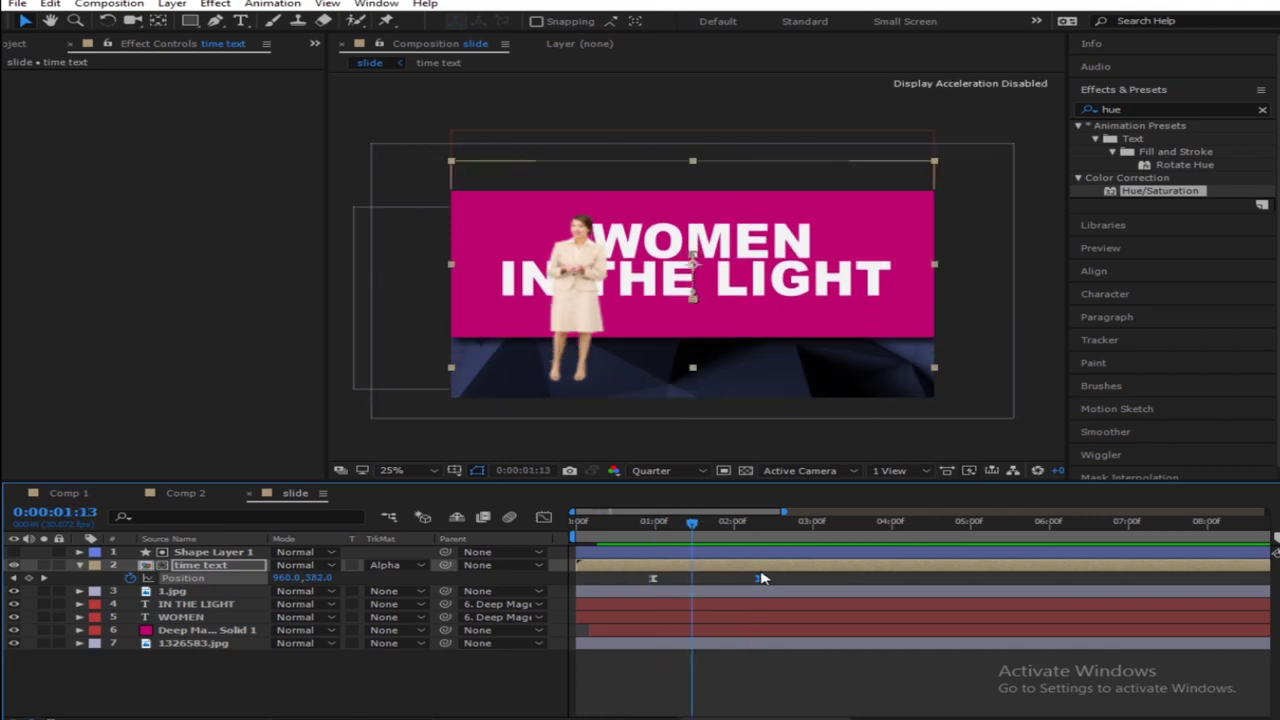
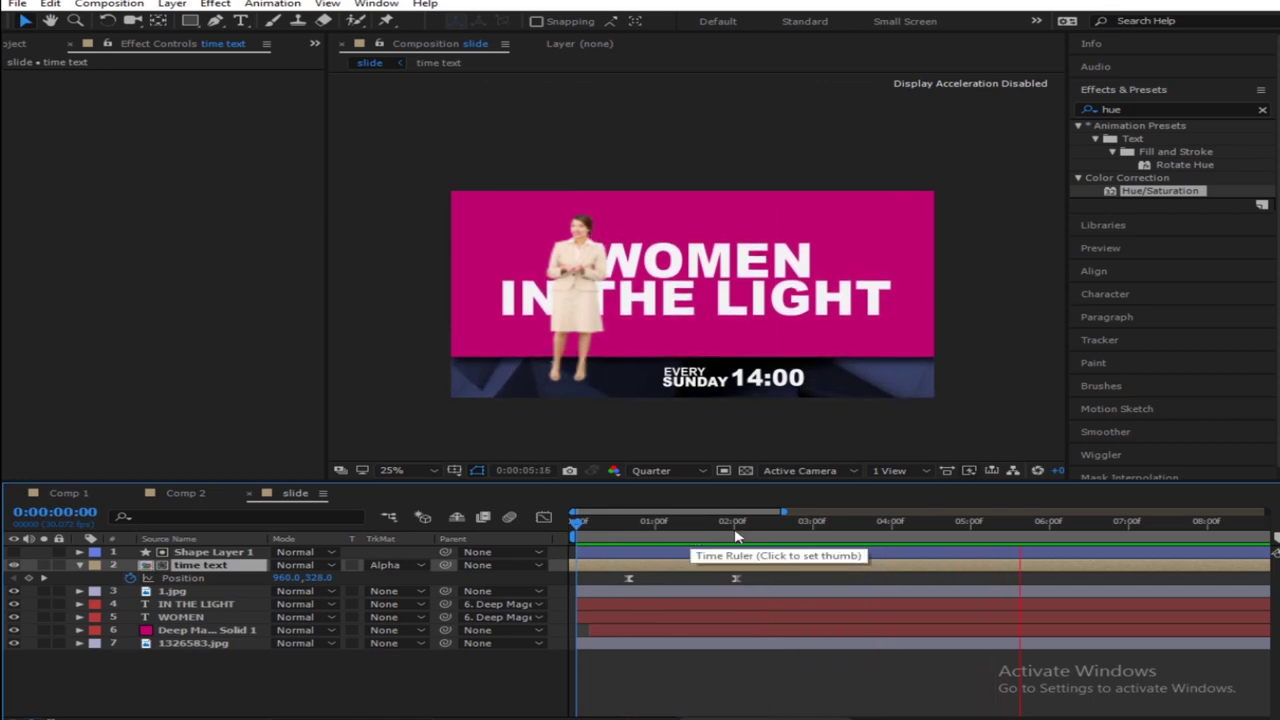
Lift the magenta solid to 960,193 at its 0:00:06:06 Position keyframe, then return to the start
{"action": "left_click_drag", "start_coordinate": [735, 538], "coordinate": [957, 528]}
{"action": "left_click", "coordinate": [435, 656]}
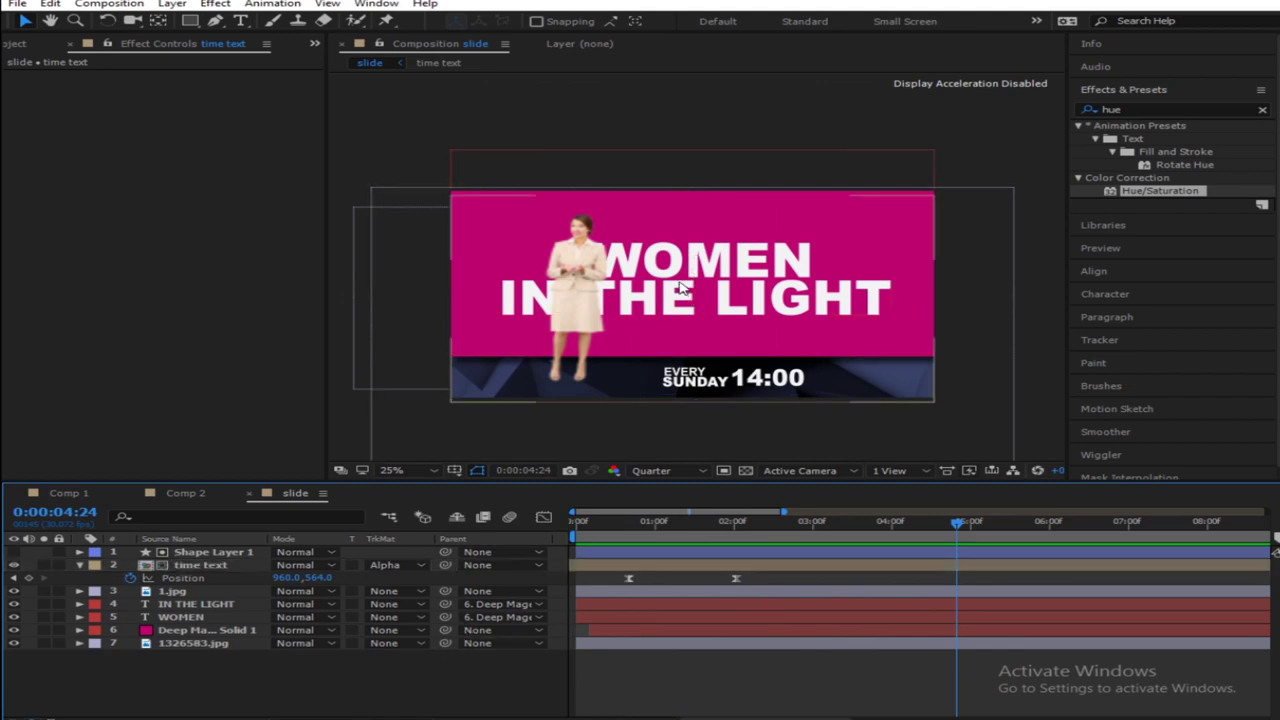
{"action": "left_click", "coordinate": [168, 630]}
{"action": "key", "text": "p"}
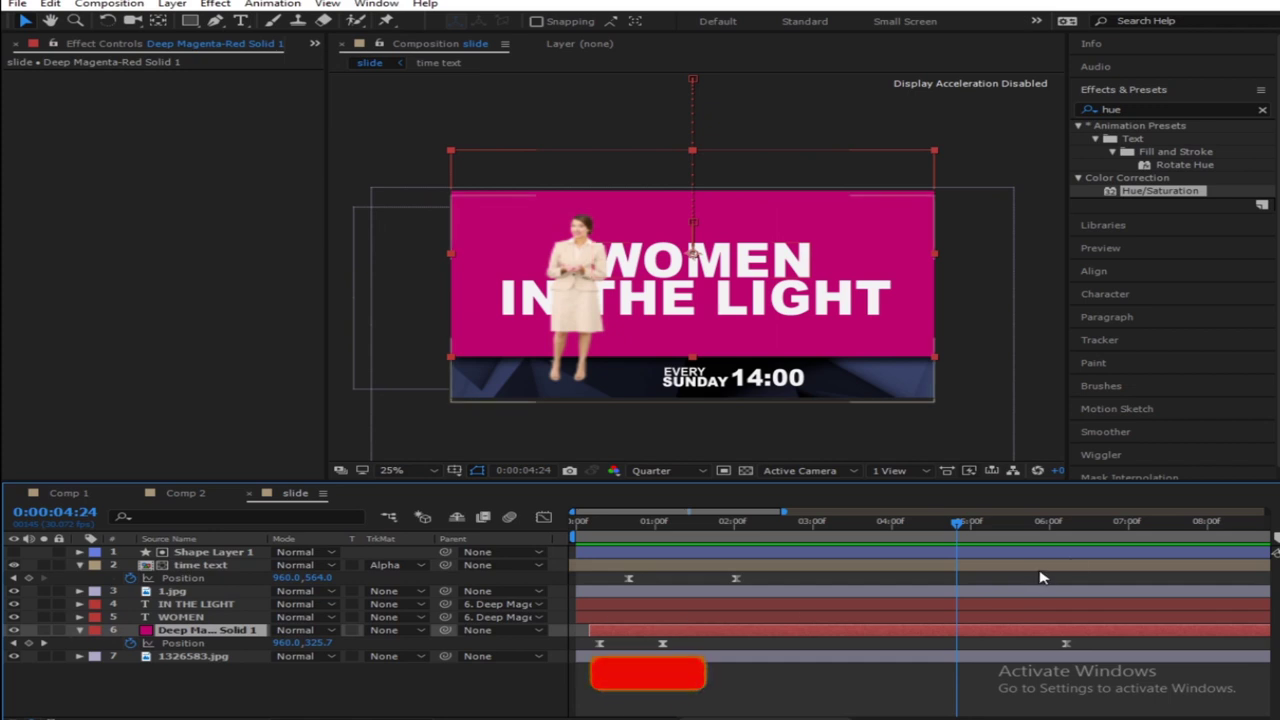
{"action": "left_click", "coordinate": [1067, 533]}
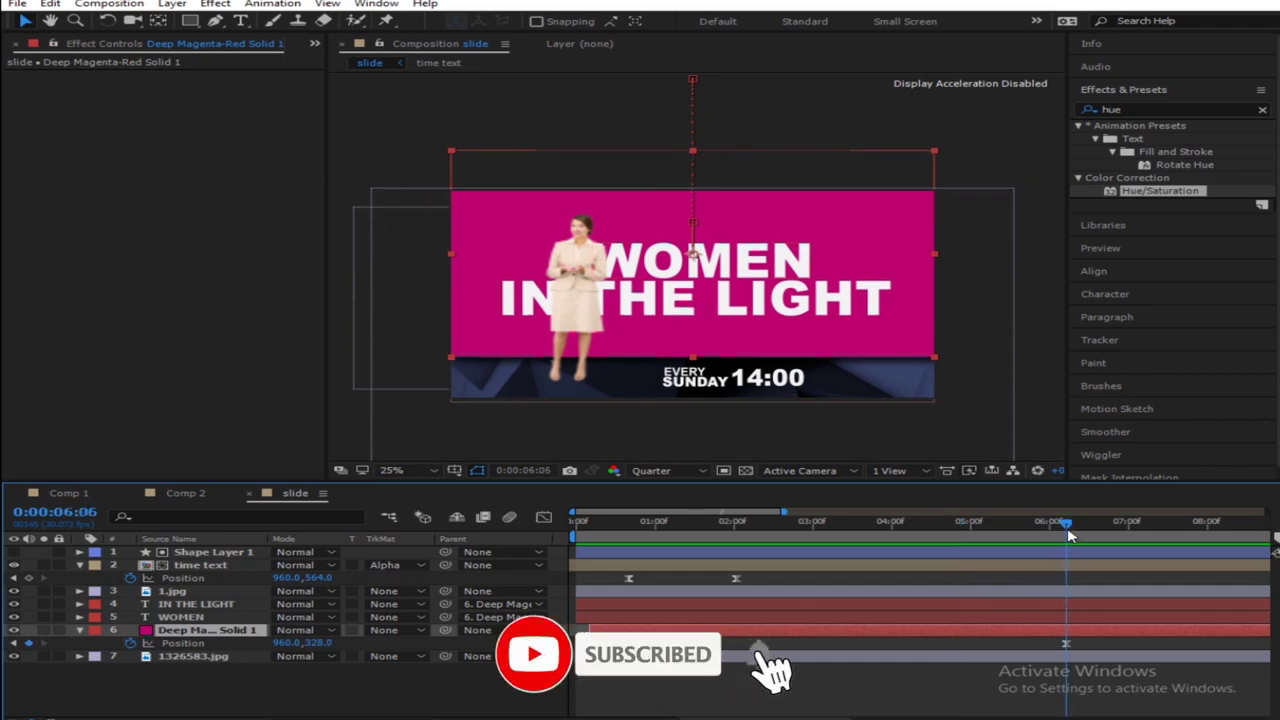
{"action": "left_click", "coordinate": [1066, 643]}
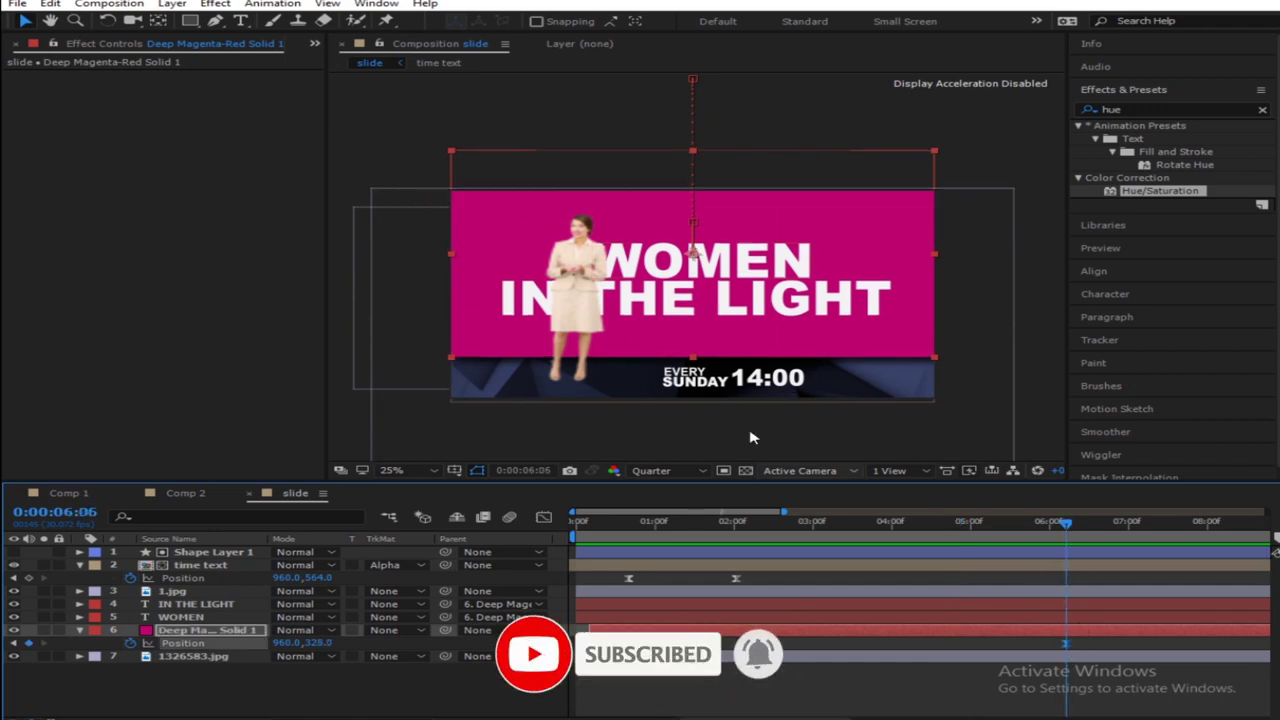
{"action": "left_click_drag", "start_coordinate": [689, 333], "coordinate": [689, 305]}
{"action": "left_click_drag", "start_coordinate": [1079, 519], "coordinate": [497, 548]}
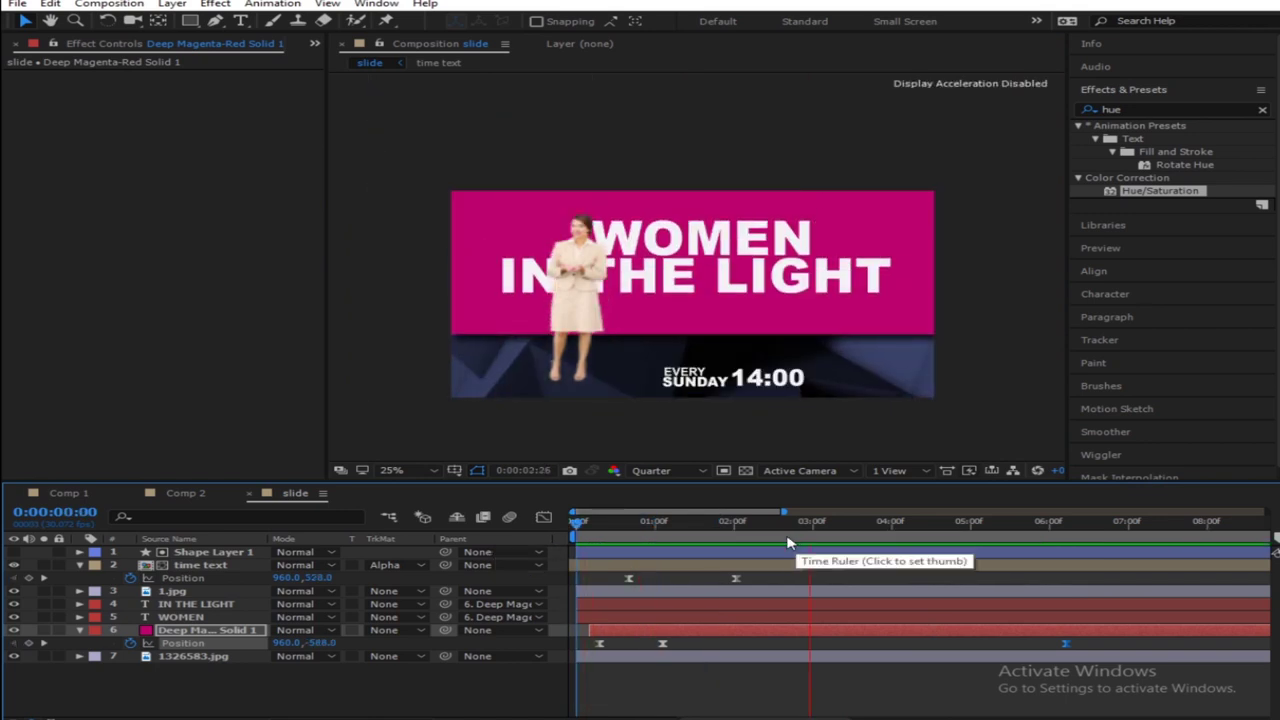
Stop the preview at the first frame and collapse the magenta solid and time text properties
{"action": "left_click", "coordinate": [757, 545]}
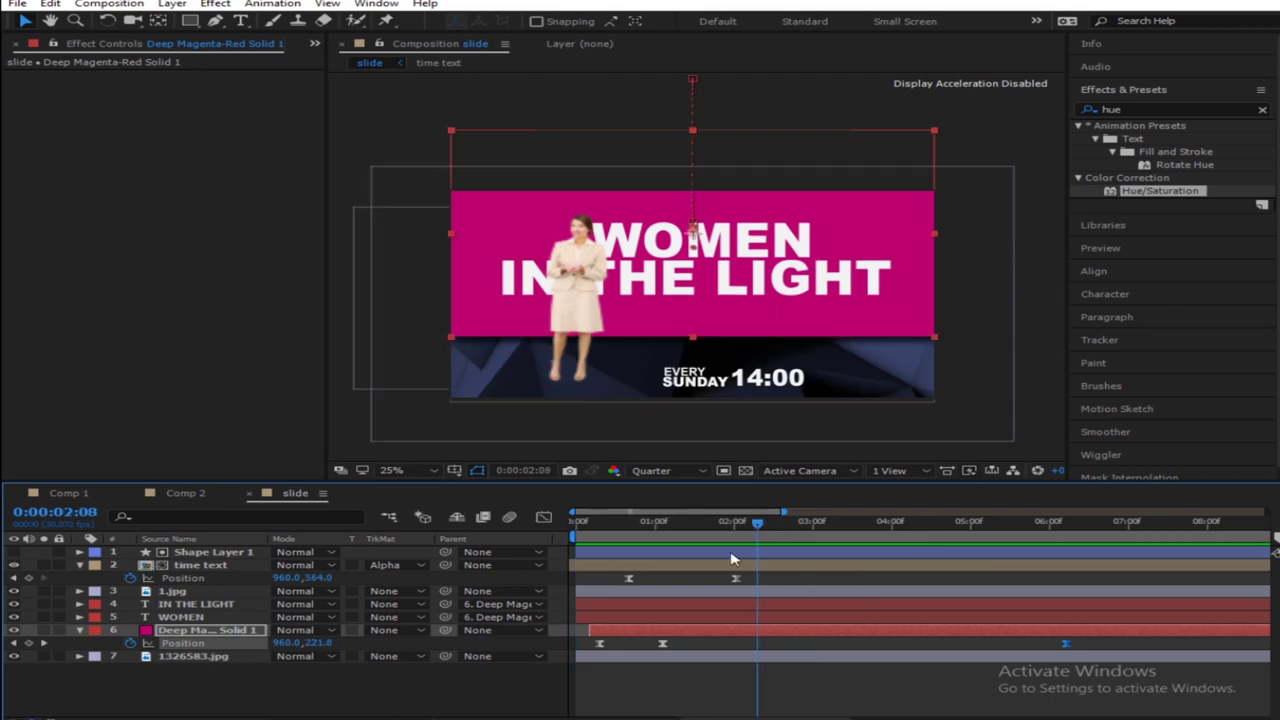
{"action": "left_click", "coordinate": [675, 556]}
{"action": "key", "text": "Home"}
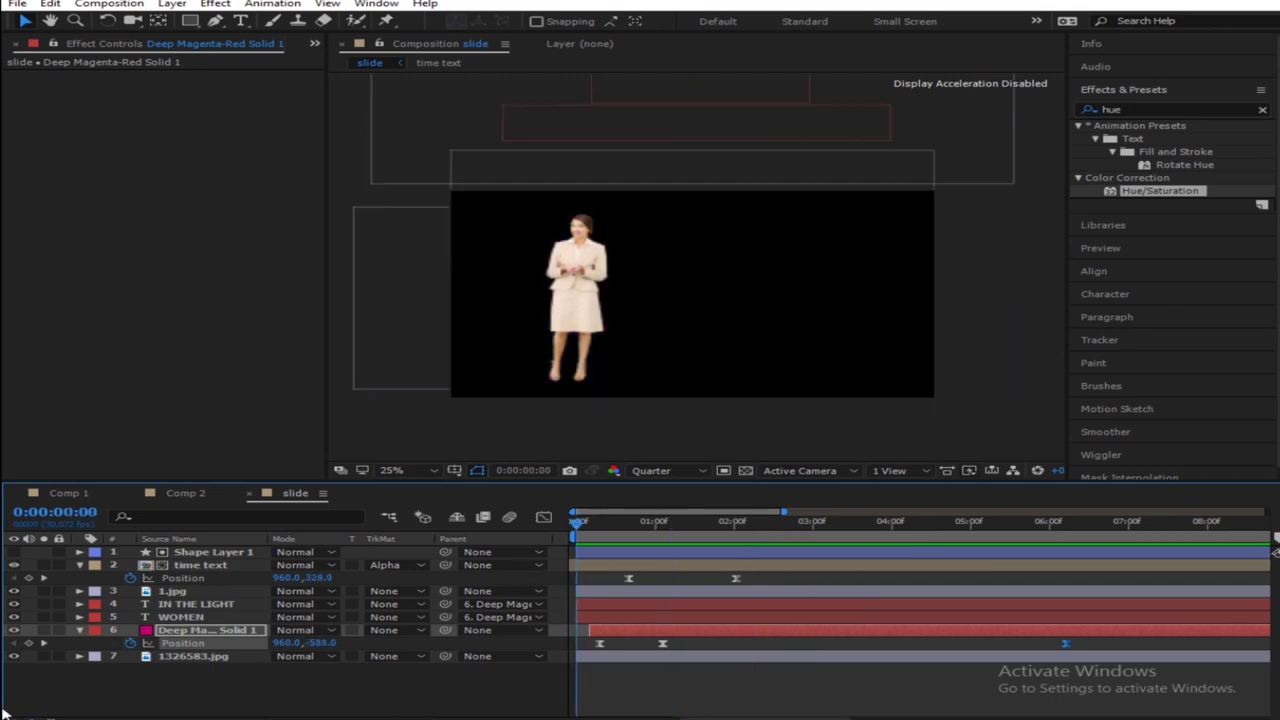
{"action": "left_click", "coordinate": [80, 630]}
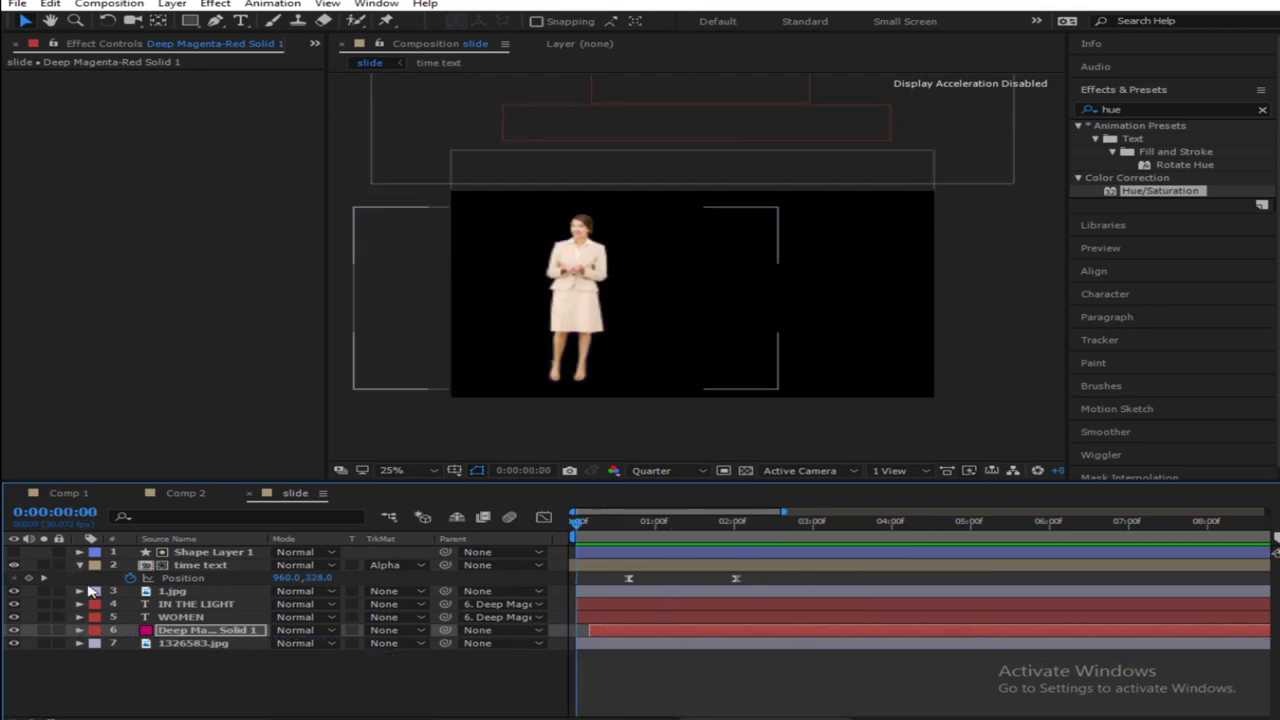
{"action": "left_click", "coordinate": [80, 565]}
Select the 1.jpg presenter layer and start a new Effects & Presets search
{"action": "left_click", "coordinate": [287, 689]}
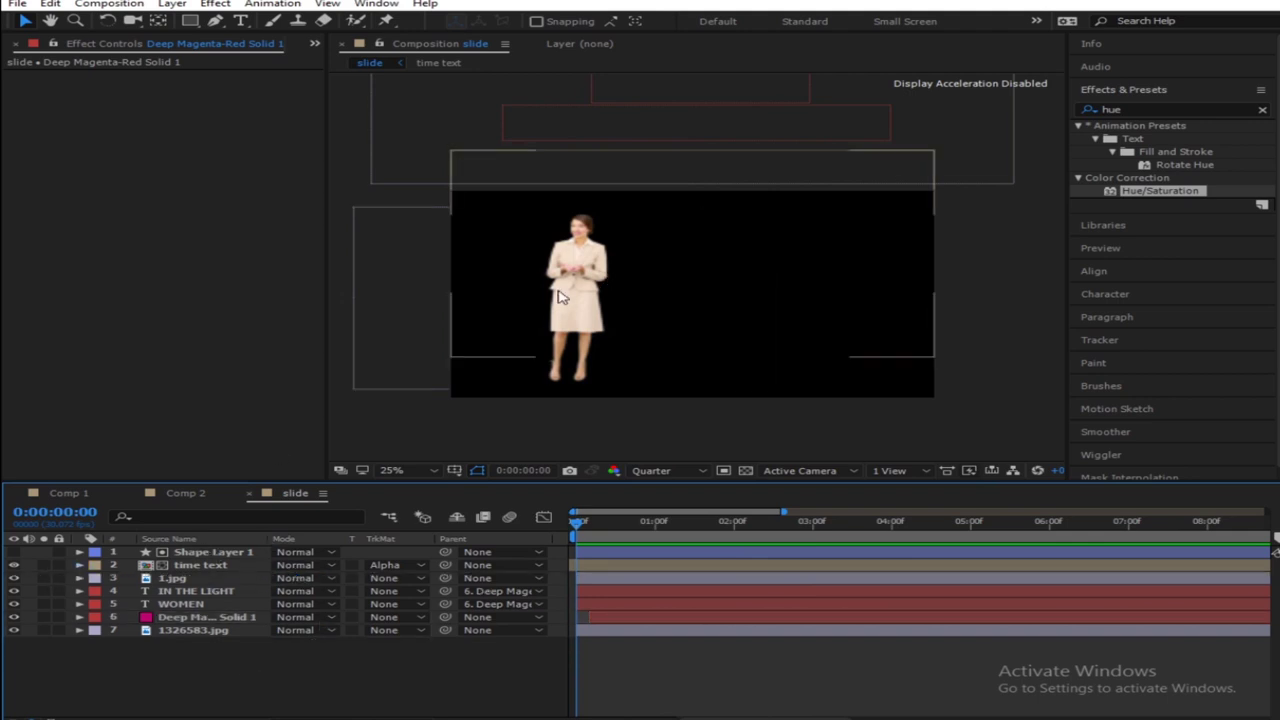
{"action": "left_click", "coordinate": [202, 580]}
{"action": "left_click", "coordinate": [1159, 109]}
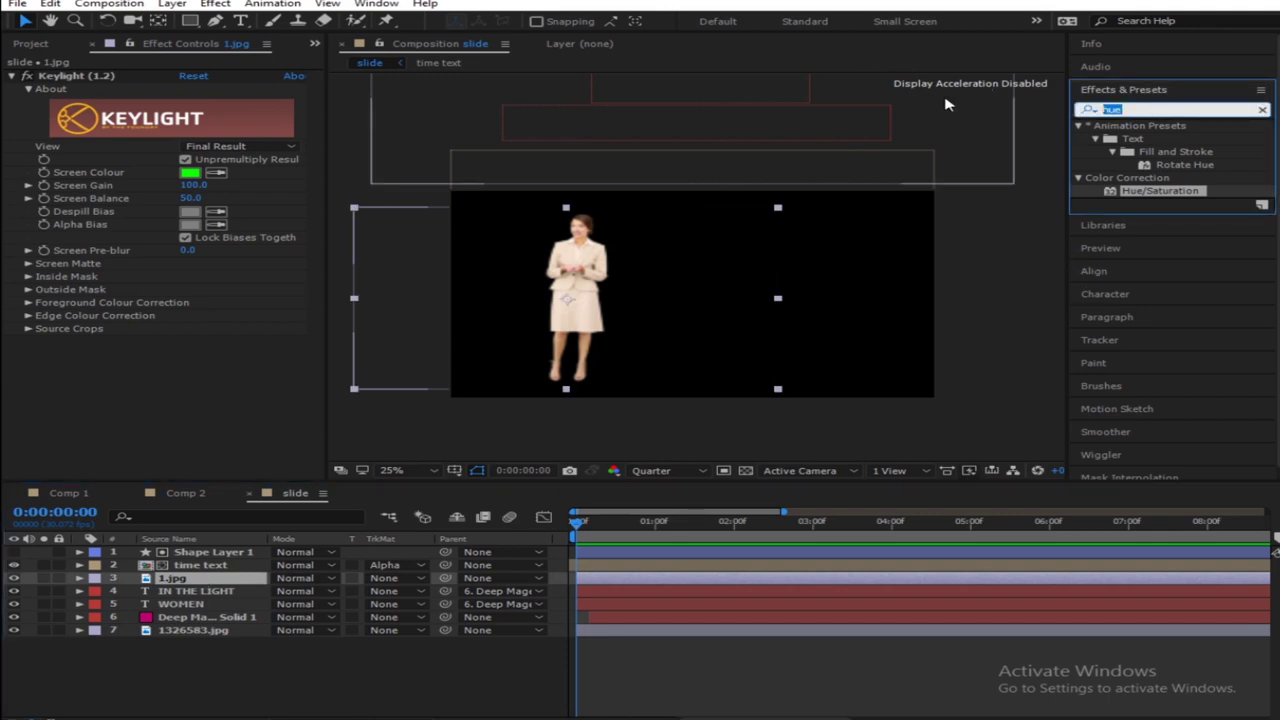
Search 'linea' and apply Transition > Linear Wipe to the 1.jpg layer
{"action": "type", "text": "line"}
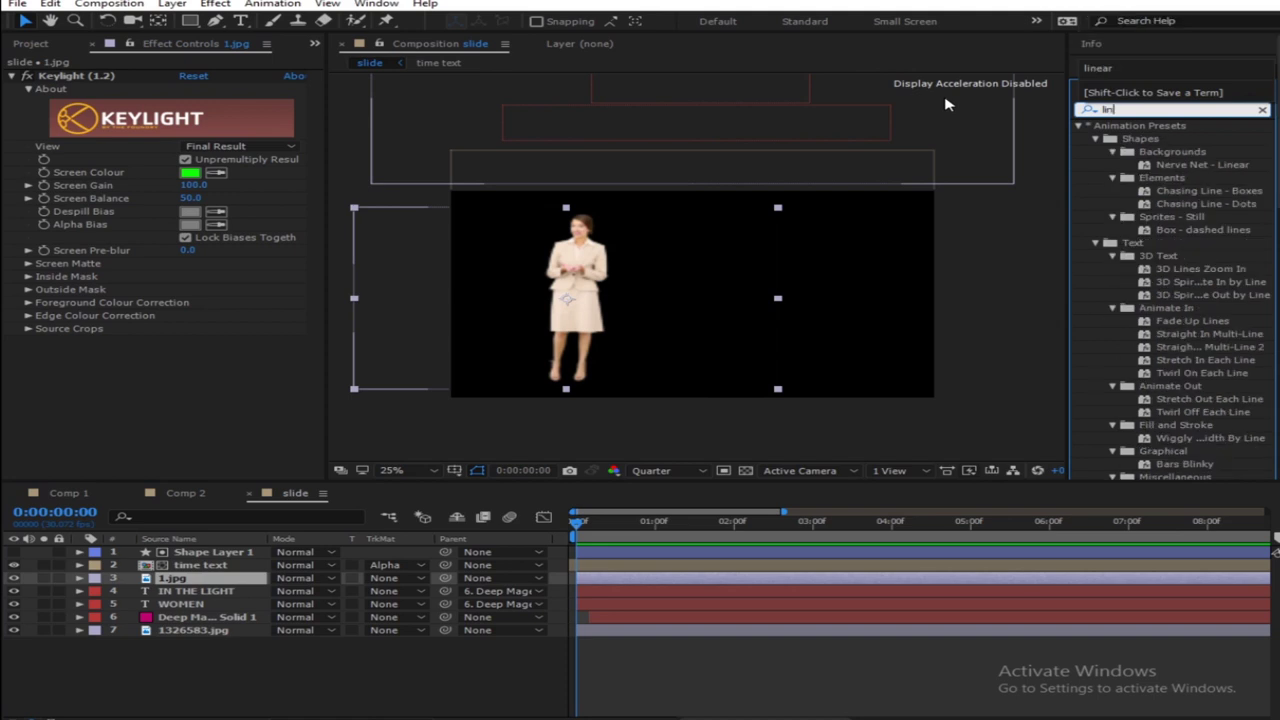
{"action": "type", "text": "a"}
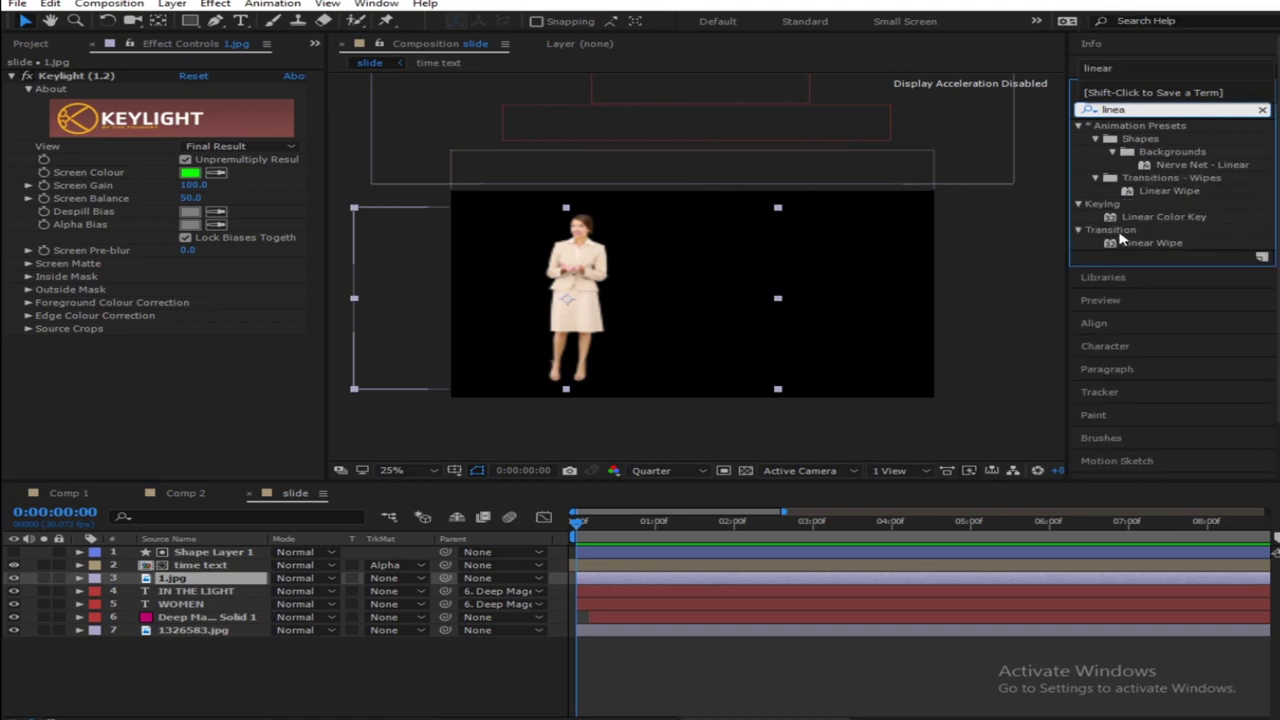
{"action": "double_click", "coordinate": [1155, 243]}
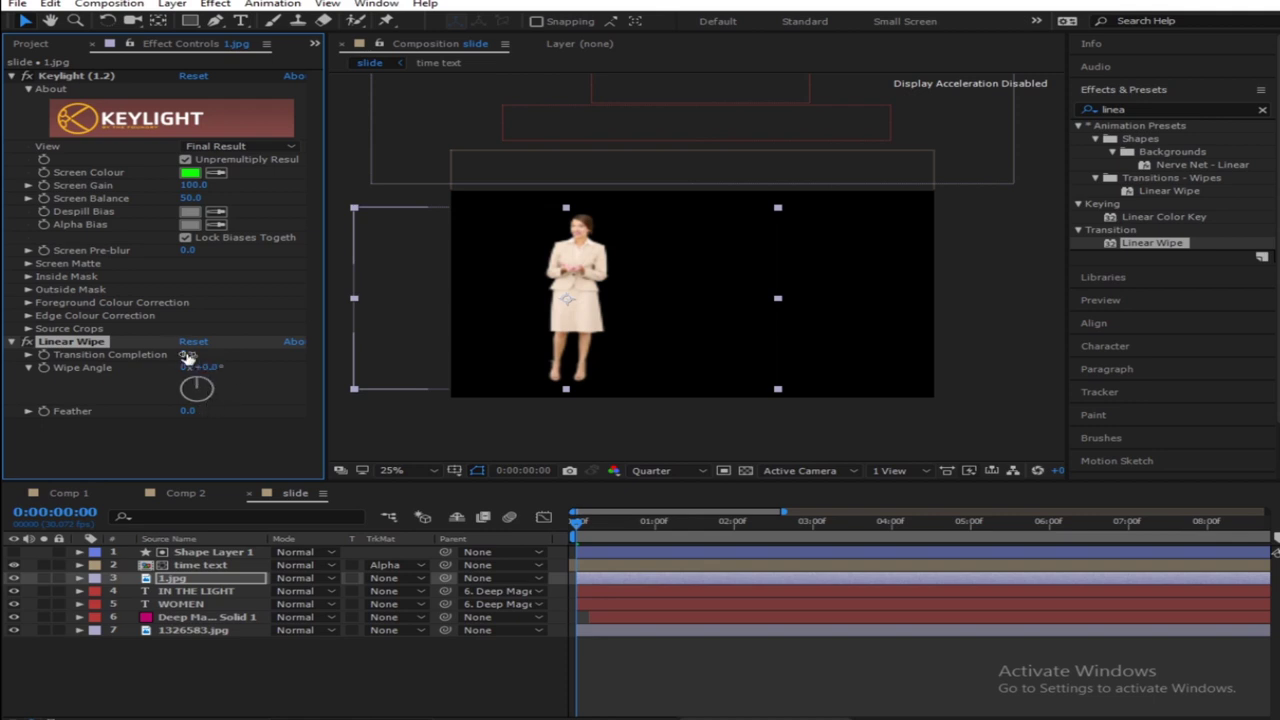
Keyframe Transition Completion from 100% at 0:00:00:10 to 0% at 0:00:01:17
{"action": "left_click_drag", "start_coordinate": [248, 353], "coordinate": [293, 346]}
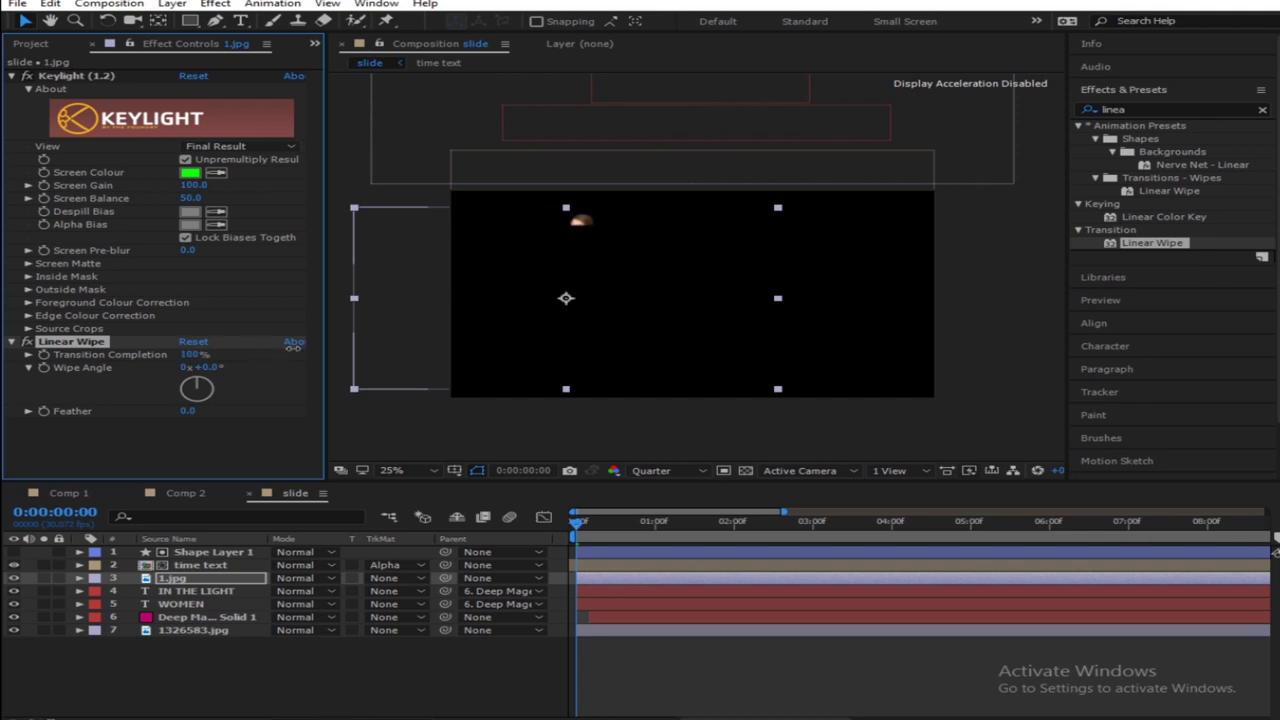
{"action": "left_click", "coordinate": [607, 528]}
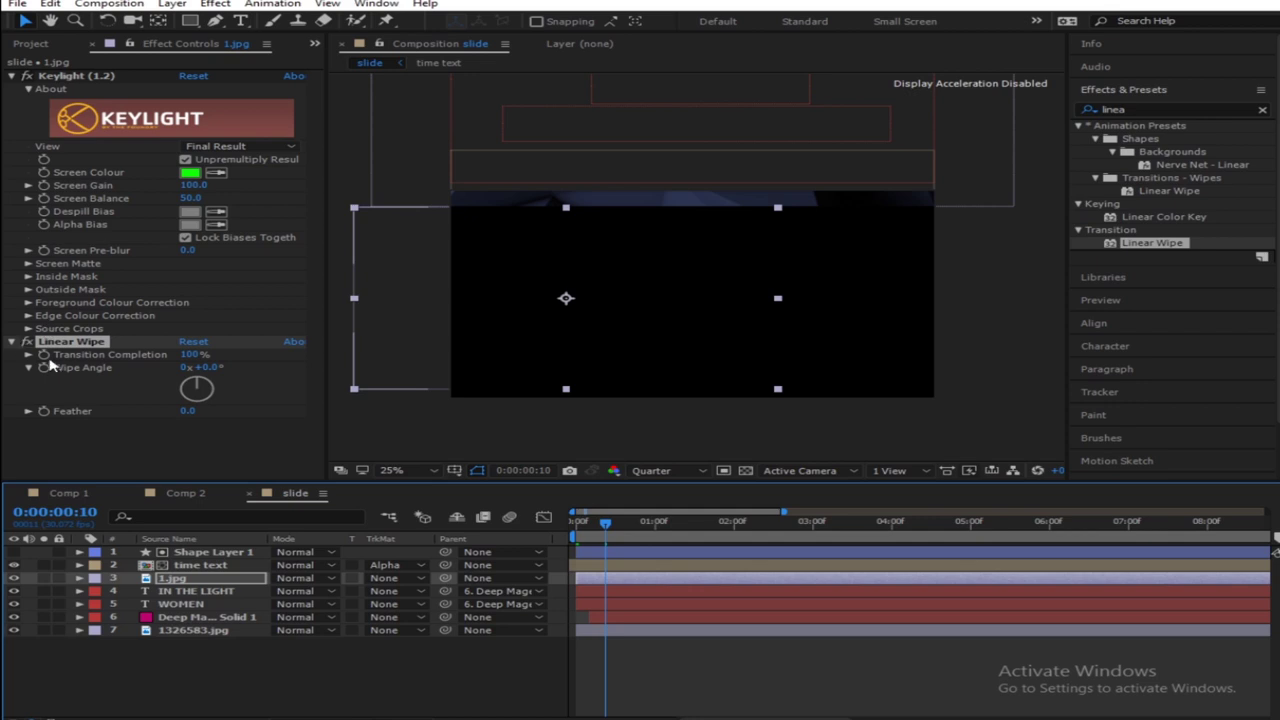
{"action": "left_click", "coordinate": [700, 523]}
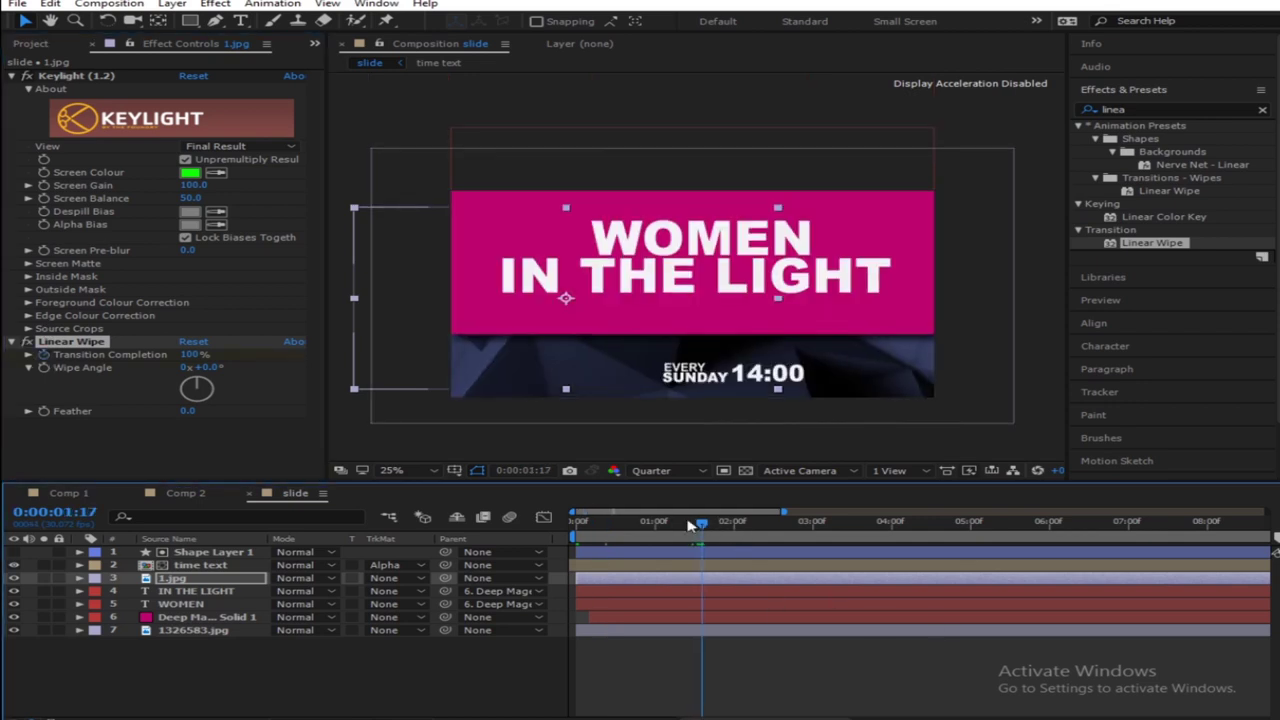
{"action": "left_click_drag", "start_coordinate": [190, 354], "coordinate": [8, 343]}
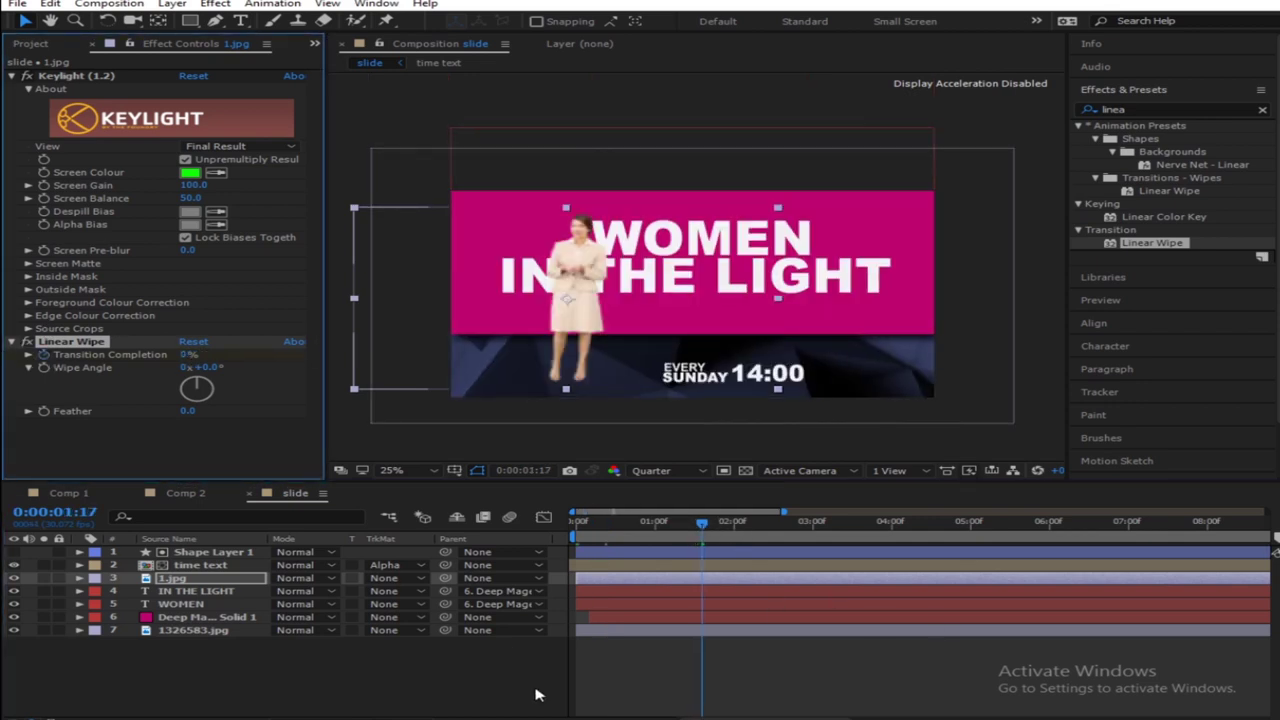
Apply Easy Ease to both Transition Completion keyframes and return to the start
{"action": "left_click", "coordinate": [420, 662]}
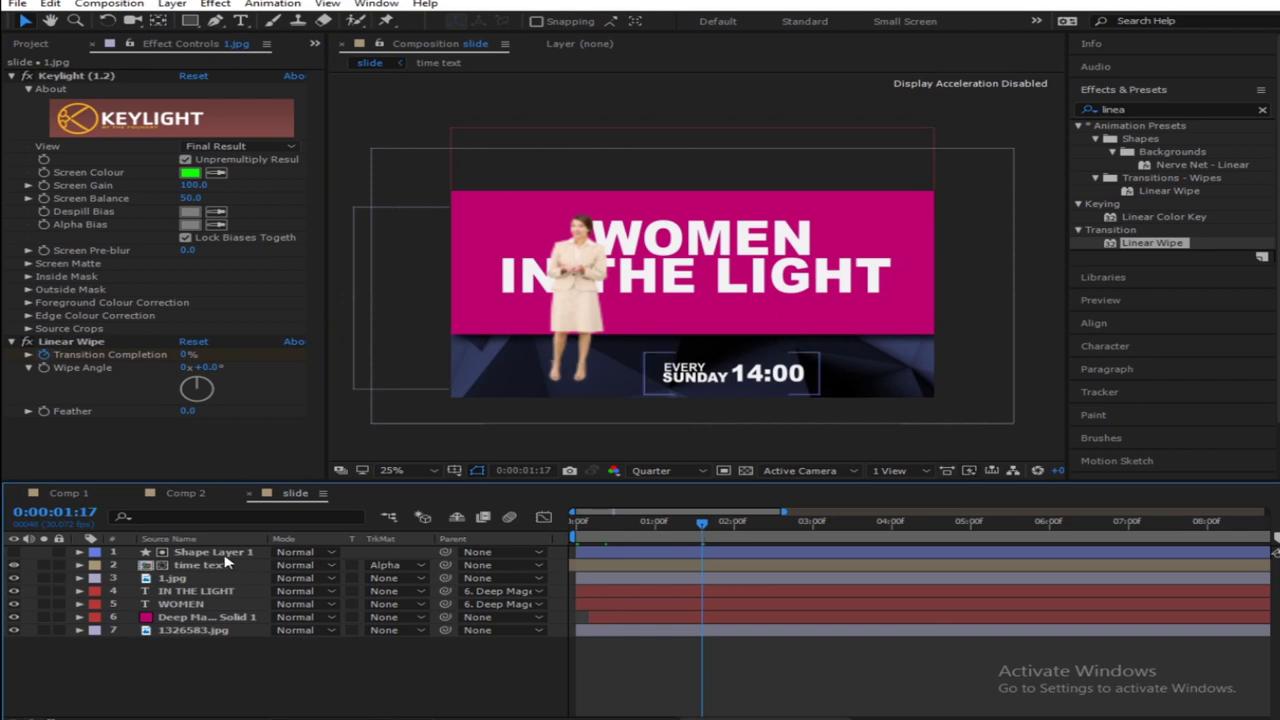
{"action": "left_click", "coordinate": [186, 579]}
{"action": "key", "text": "u"}
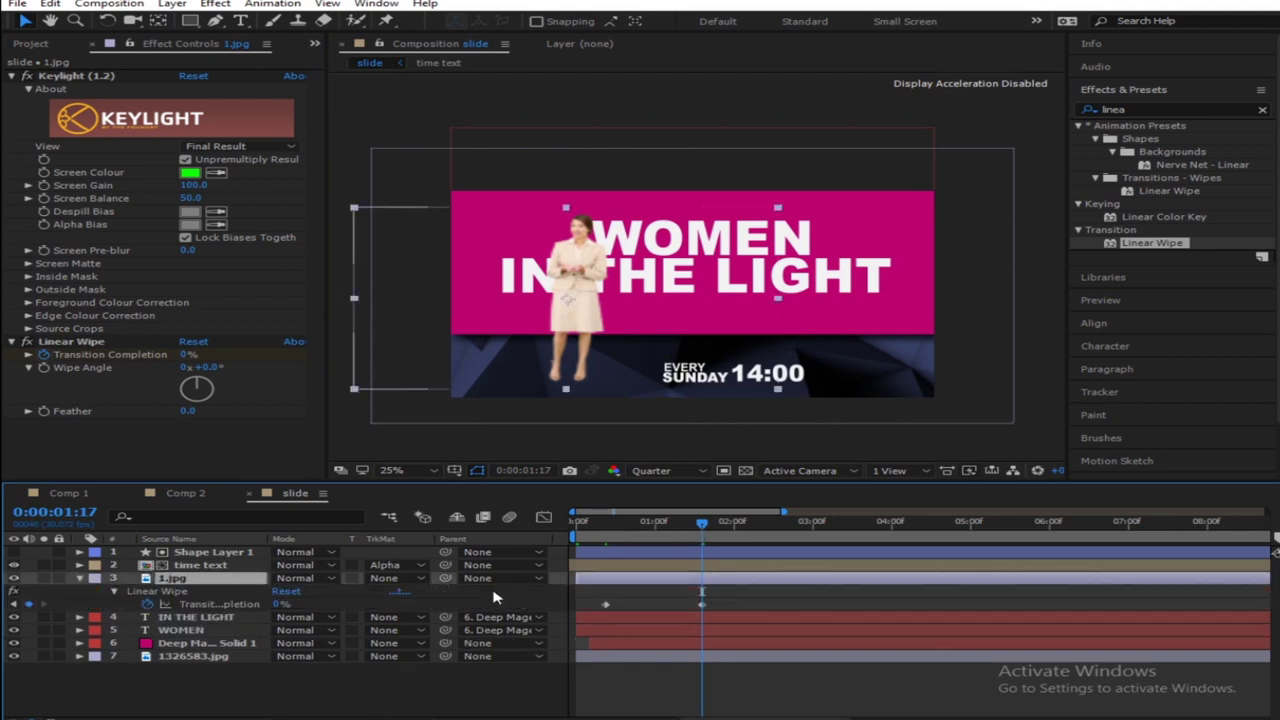
{"action": "left_click_drag", "start_coordinate": [757, 615], "coordinate": [530, 598]}
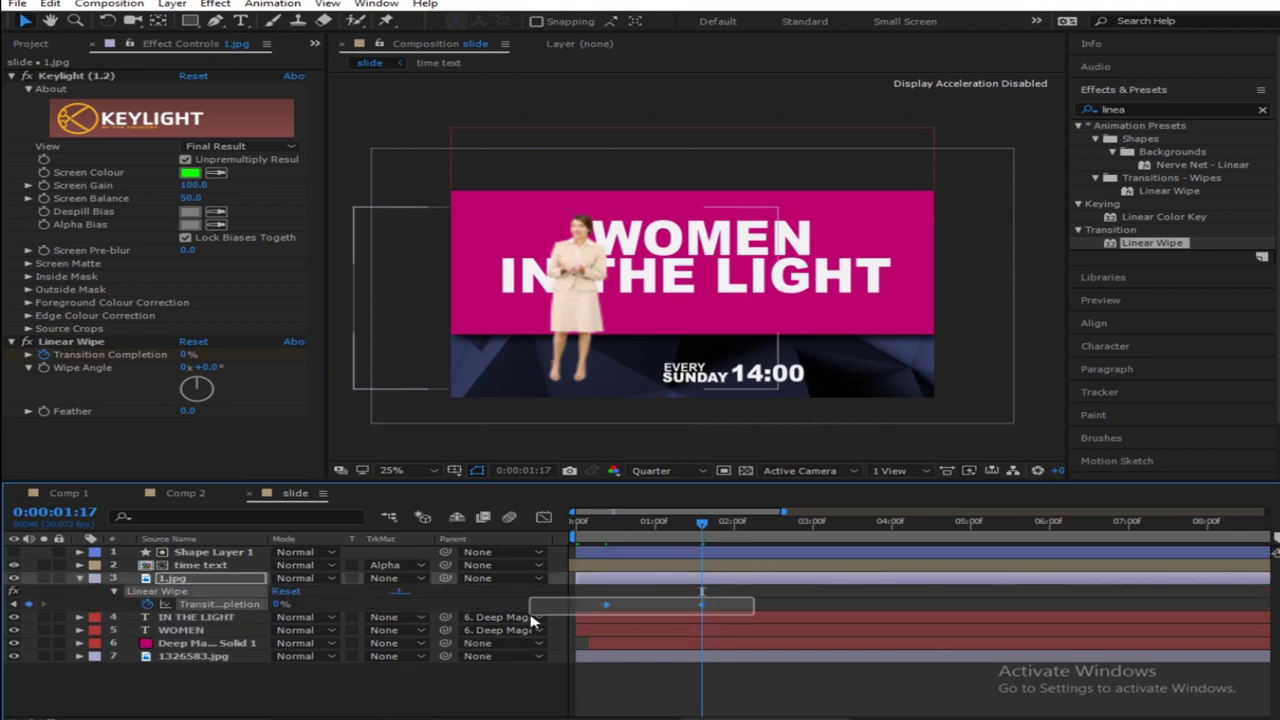
{"action": "right_click", "coordinate": [704, 611]}
{"action": "mouse_move", "coordinate": [814, 592]}
{"action": "left_click", "coordinate": [965, 626]}
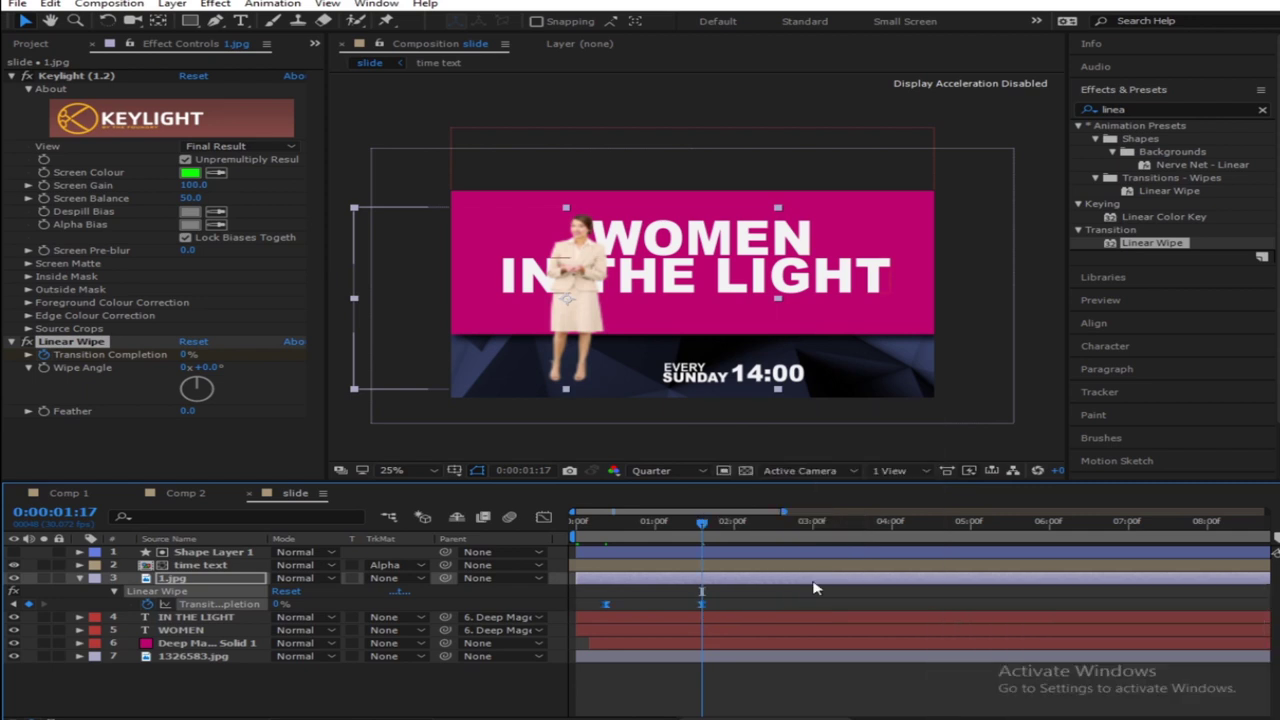
{"action": "key", "text": "Home"}
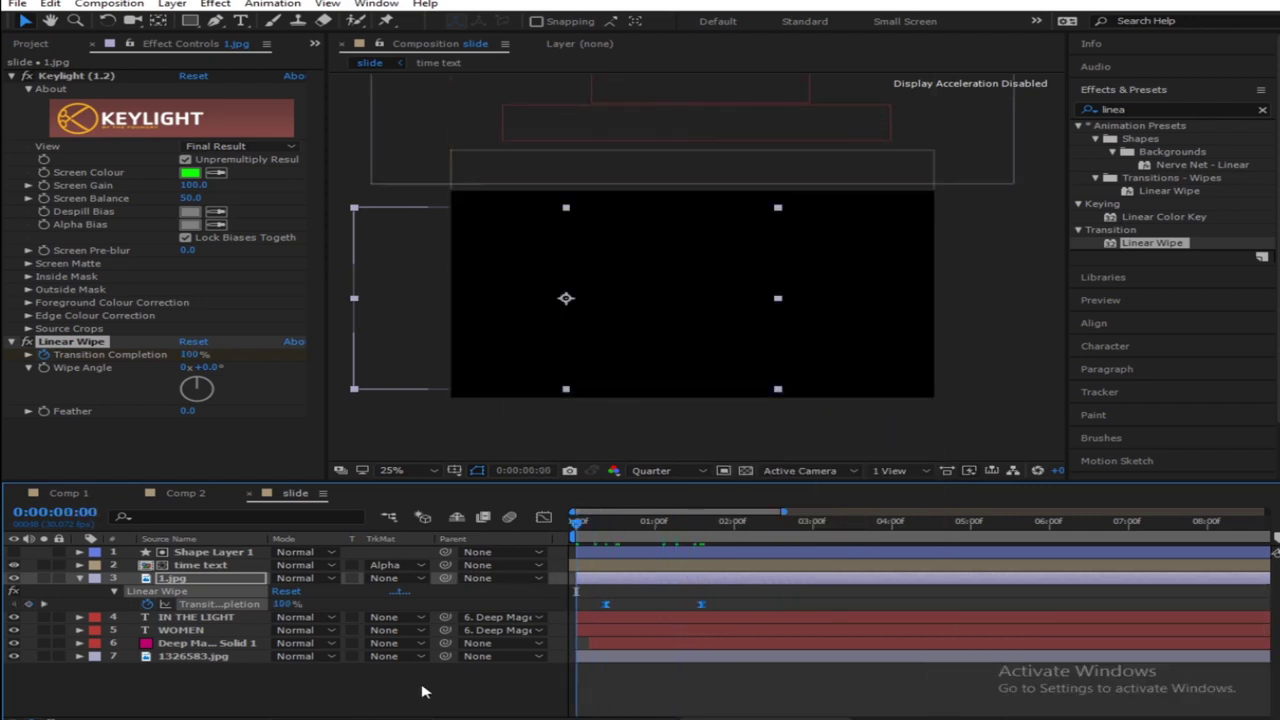
Preview the wipe, shift its keyframe slightly earlier, and replay from the start
{"action": "left_click", "coordinate": [422, 691]}
{"action": "key", "text": "space"}
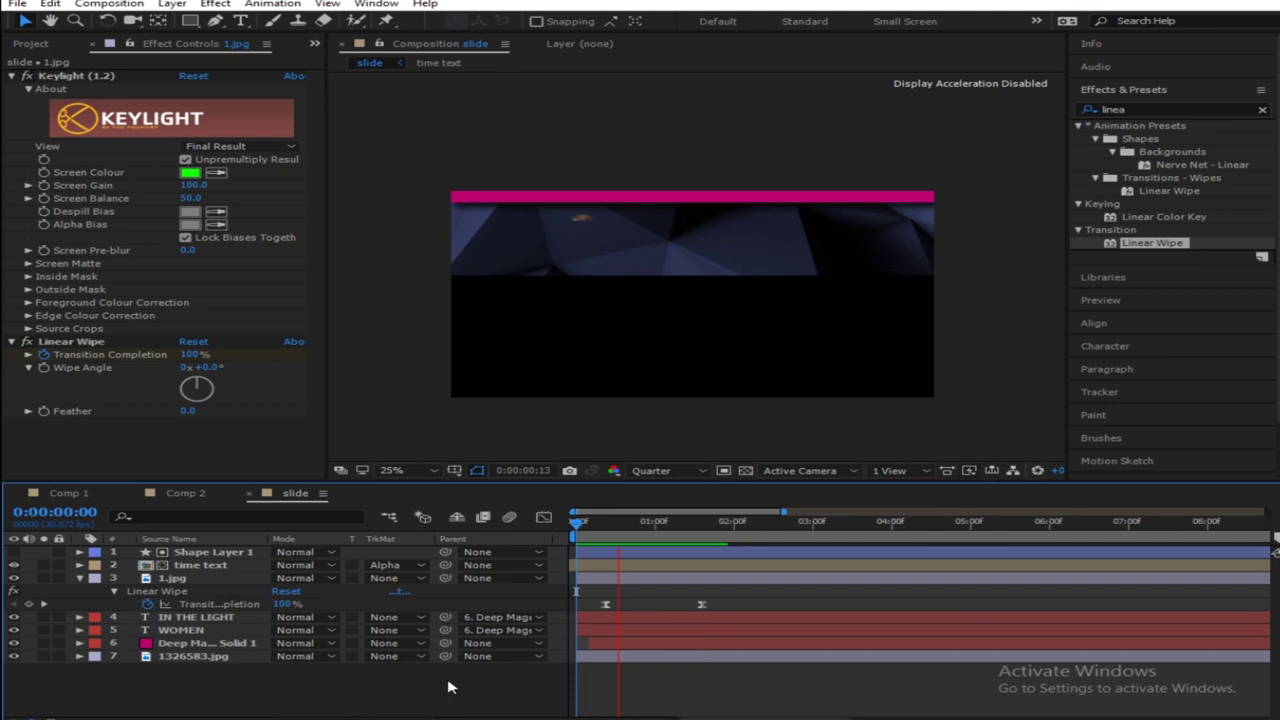
{"action": "left_click", "coordinate": [795, 575]}
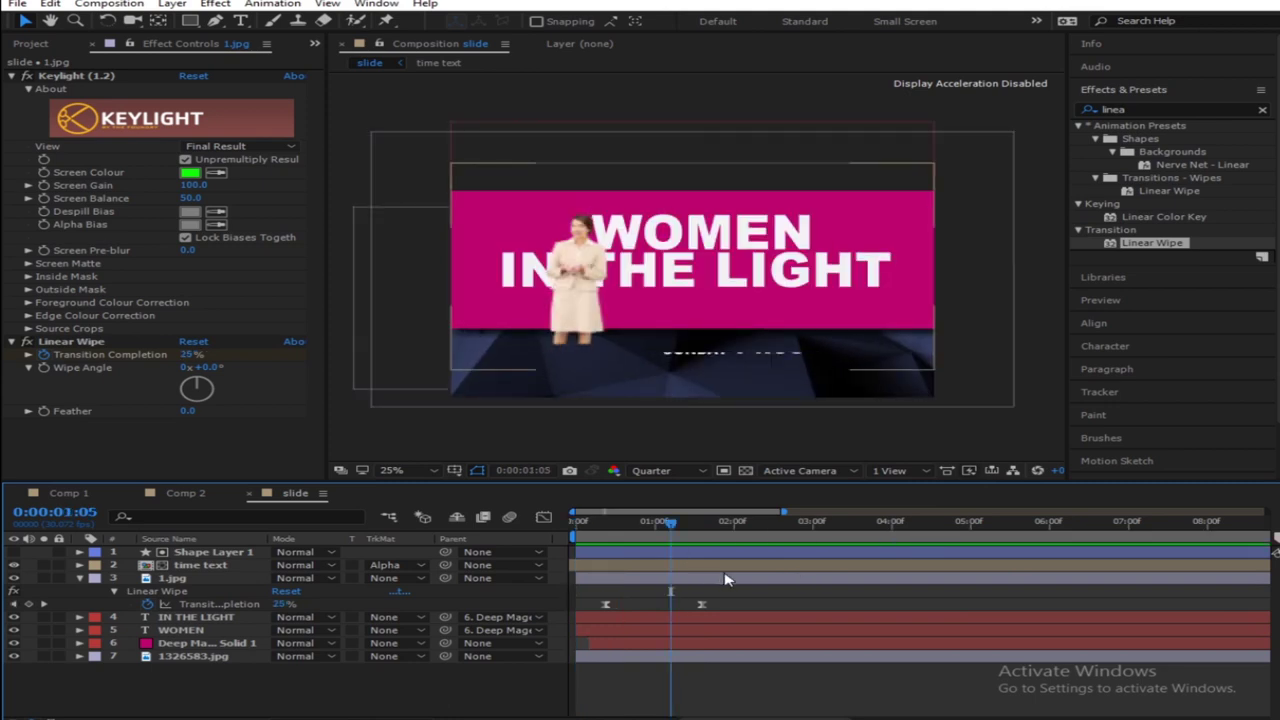
{"action": "mouse_move", "coordinate": [726, 580]}
{"action": "left_mouse_down"}
{"action": "mouse_move", "coordinate": [713, 593]}
{"action": "mouse_move", "coordinate": [730, 593]}
{"action": "left_mouse_up"}
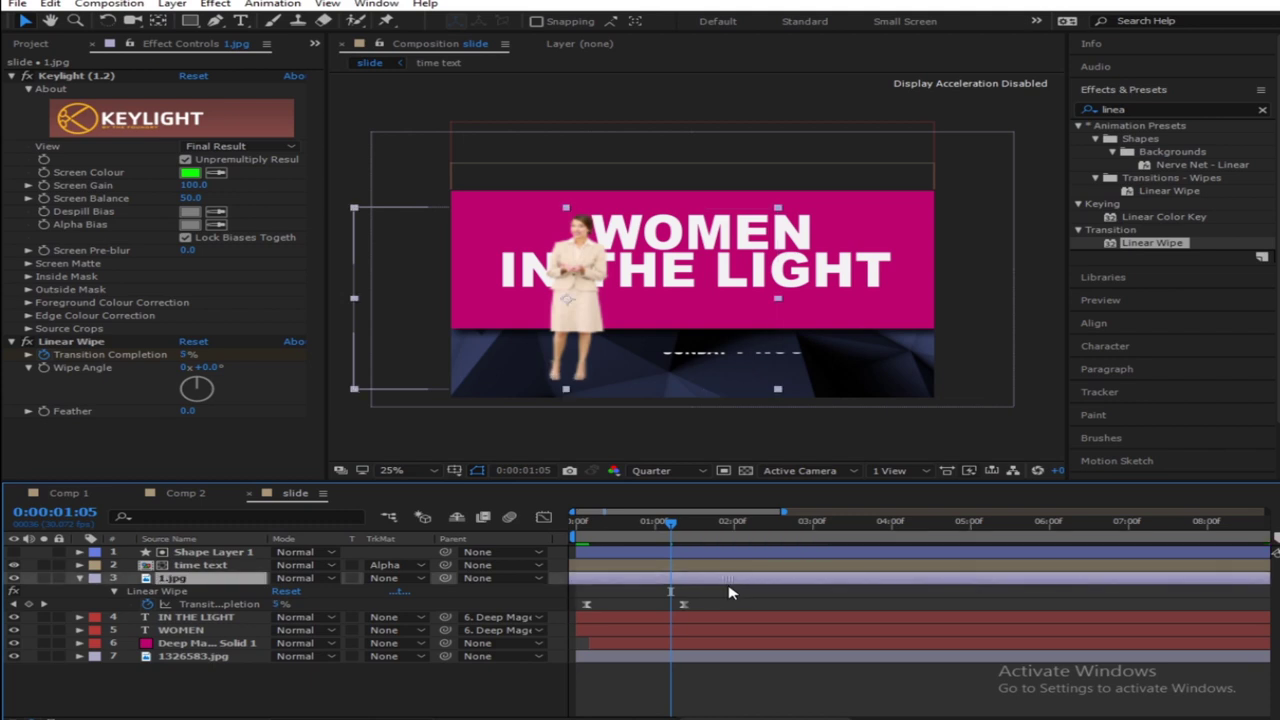
{"action": "left_click", "coordinate": [573, 539]}
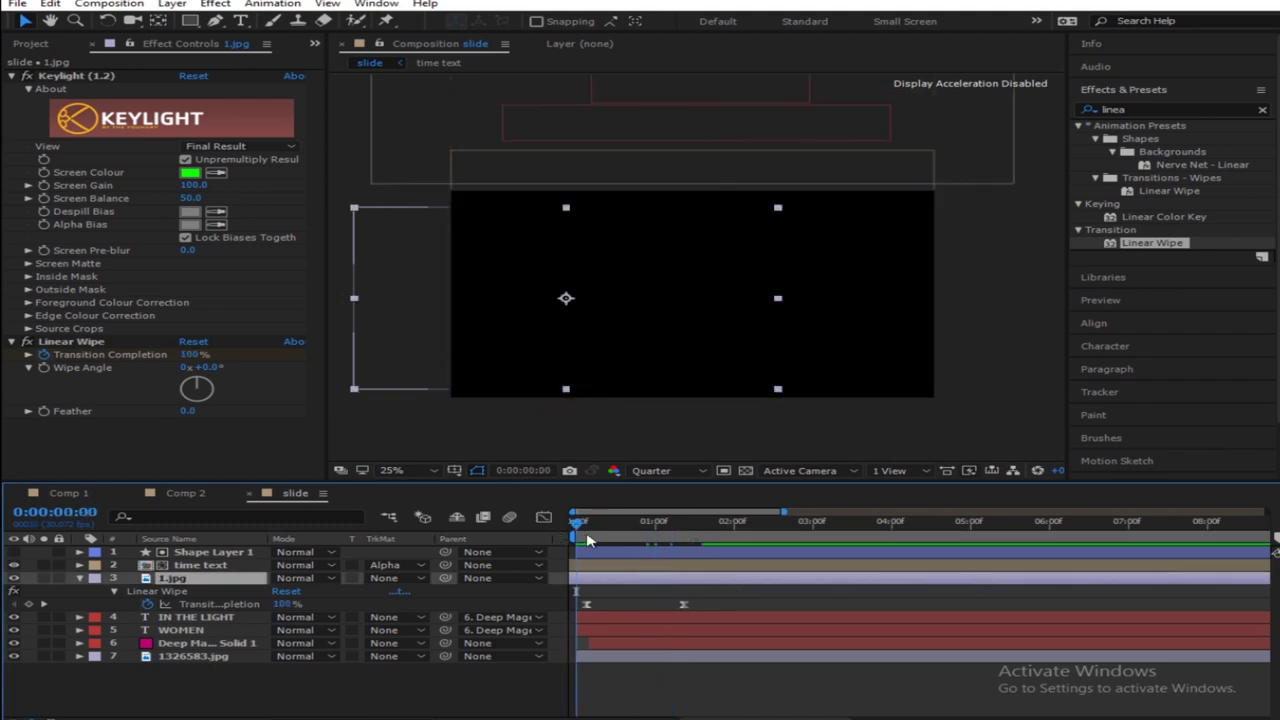
{"action": "key", "text": "space"}
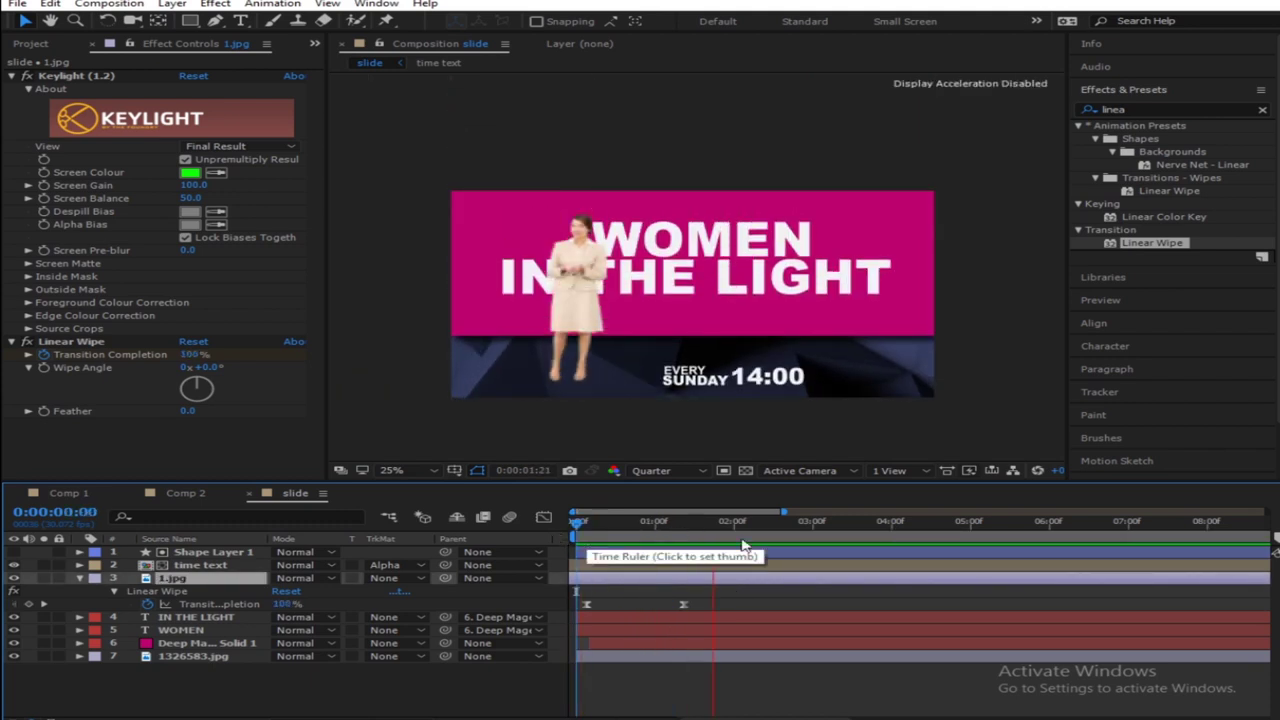
{"action": "key", "text": "space"}
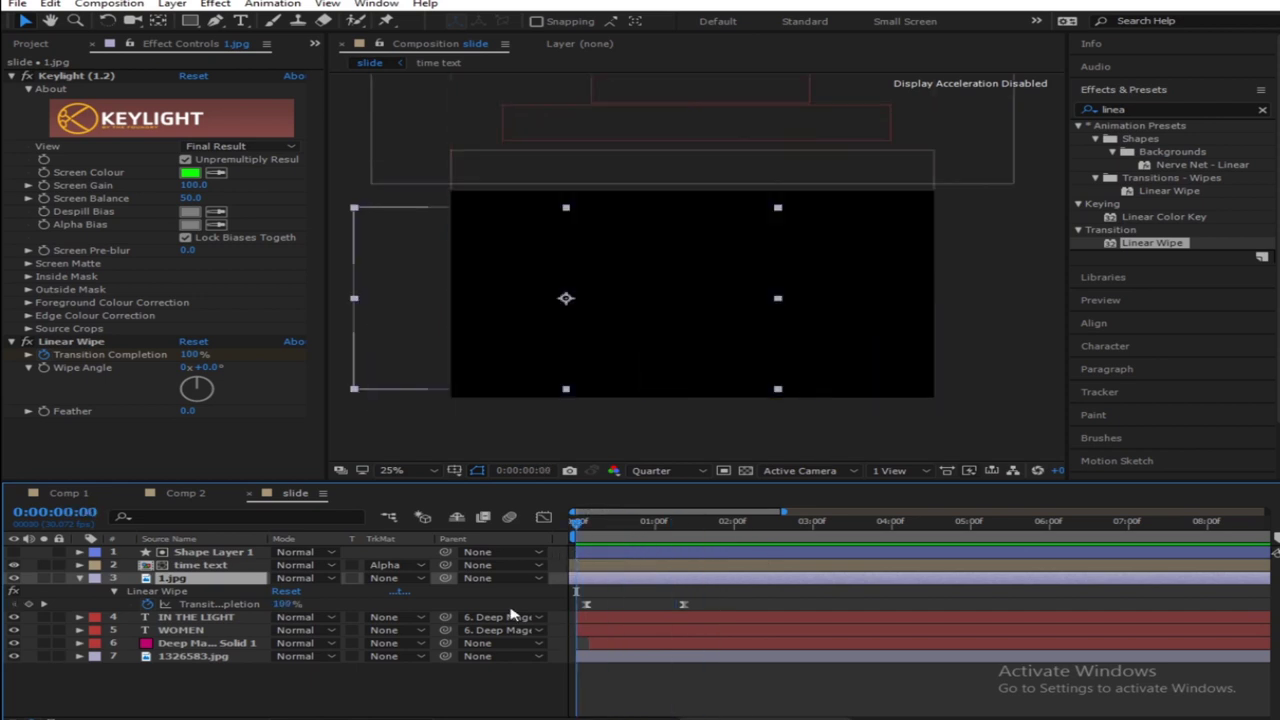
Replay the wipe, stop at 0:00:01:08, and select both Transition Completion keyframes
{"action": "left_click", "coordinate": [495, 672]}
{"action": "key", "text": "space"}
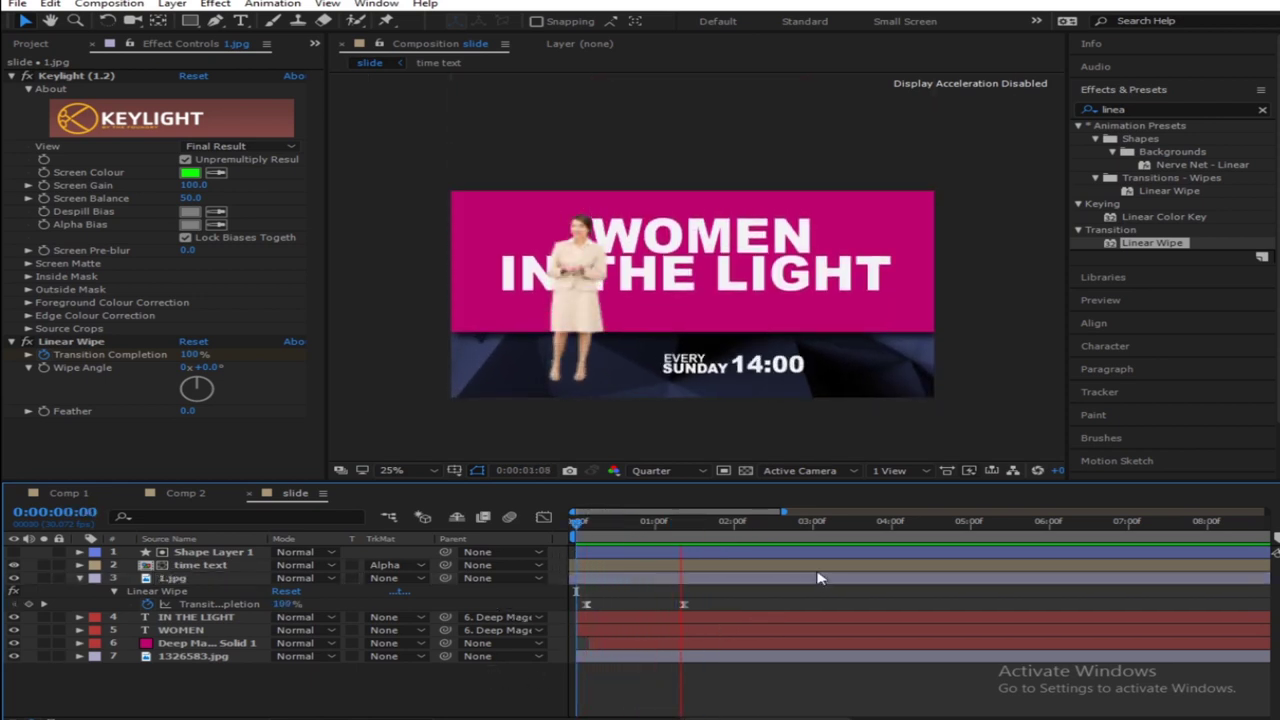
{"action": "key", "text": "space"}
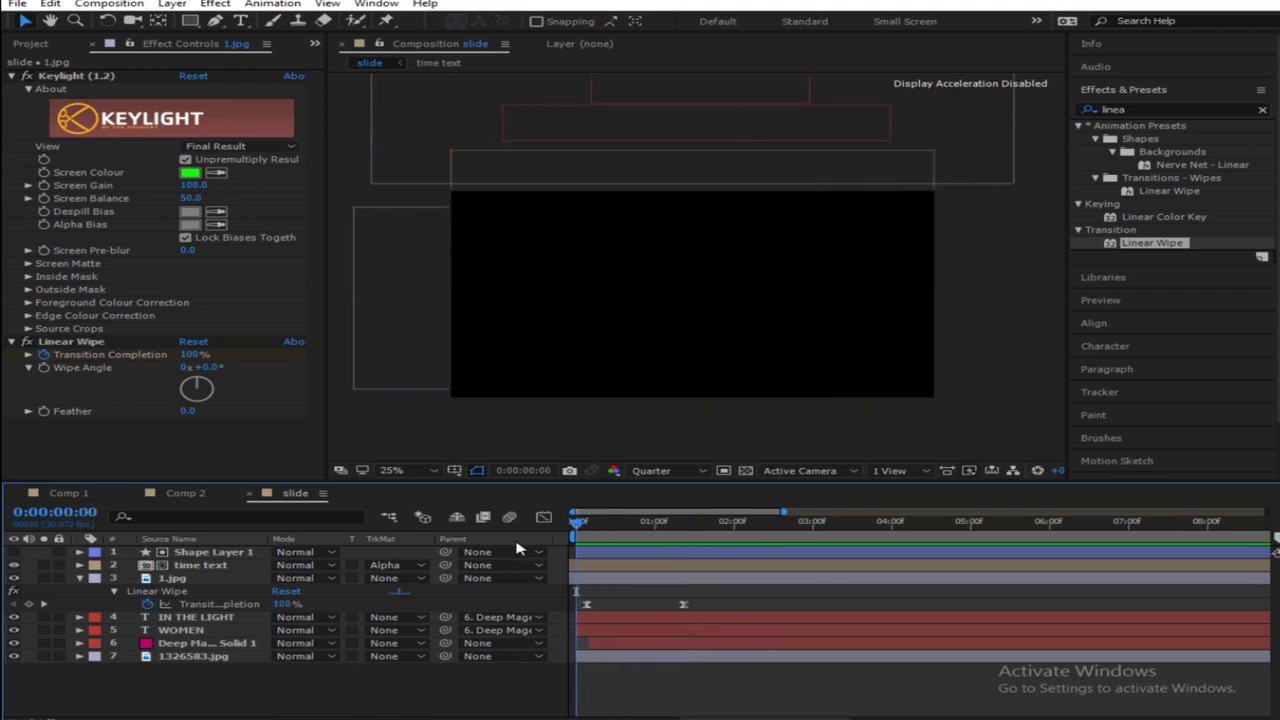
{"action": "key", "text": "space"}
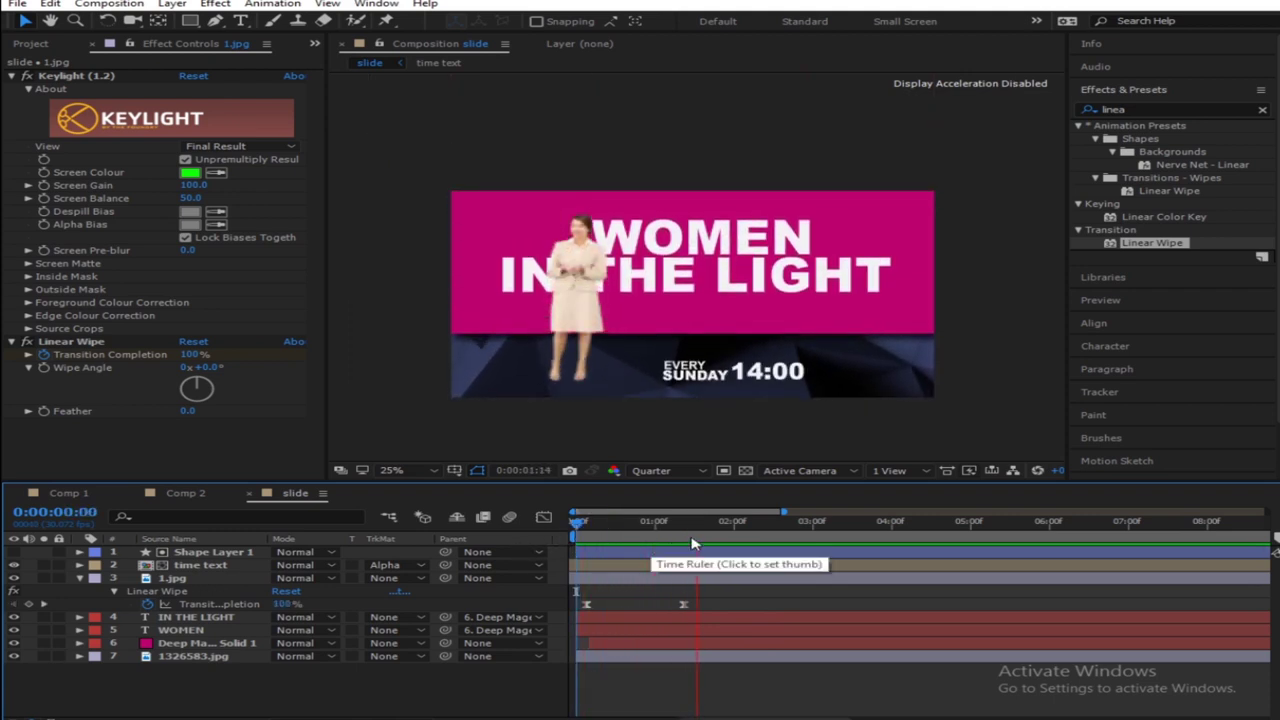
{"action": "key", "text": "space"}
{"action": "key", "text": "space"}
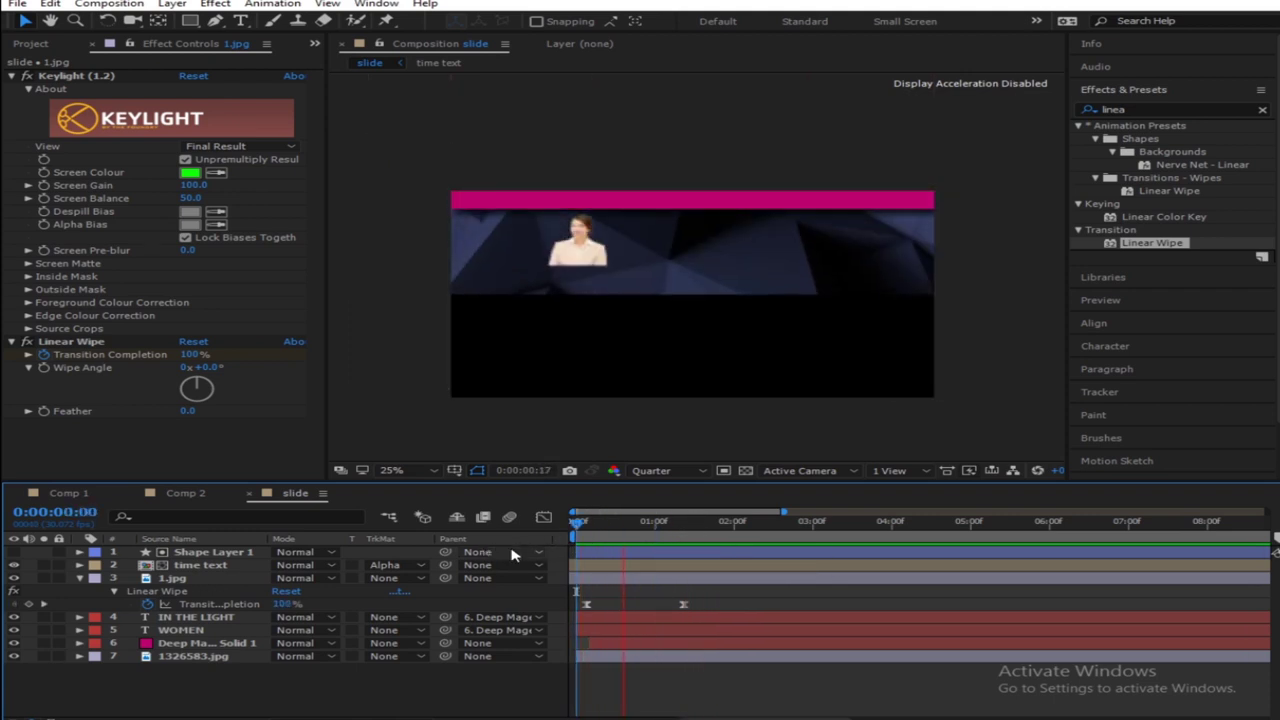
{"action": "left_click", "coordinate": [680, 537]}
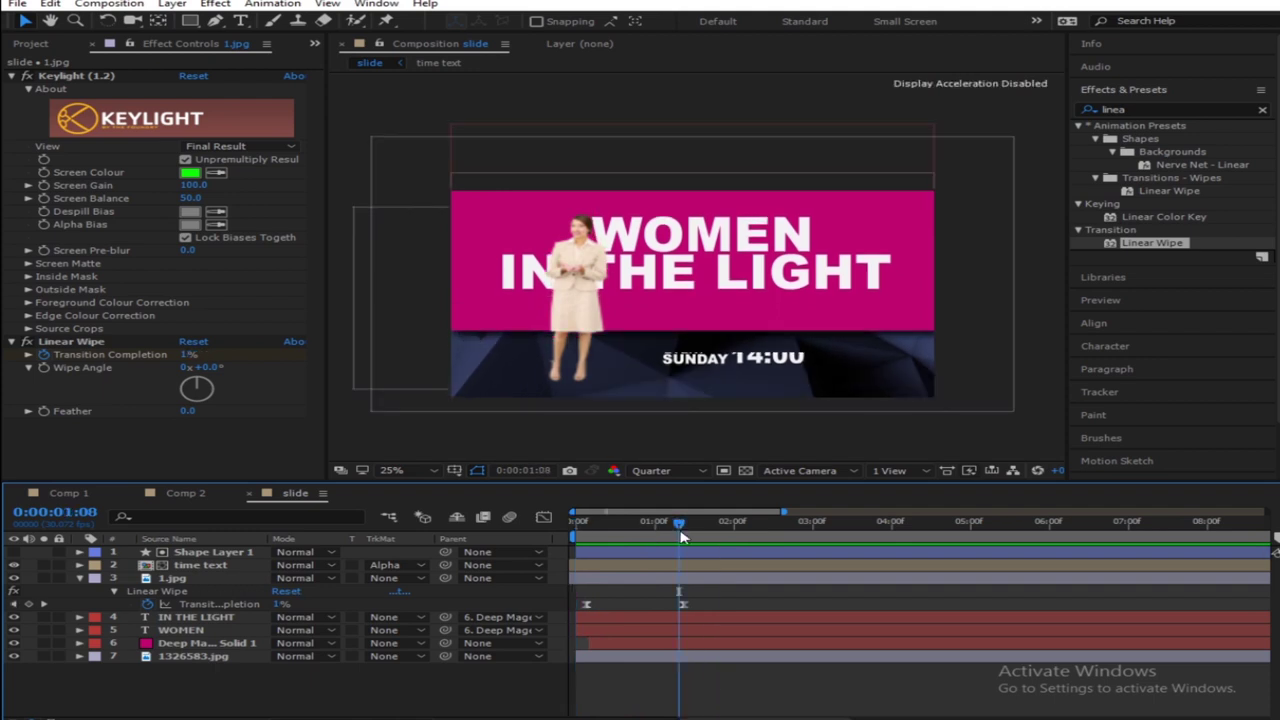
{"action": "left_click_drag", "start_coordinate": [720, 608], "coordinate": [560, 535]}
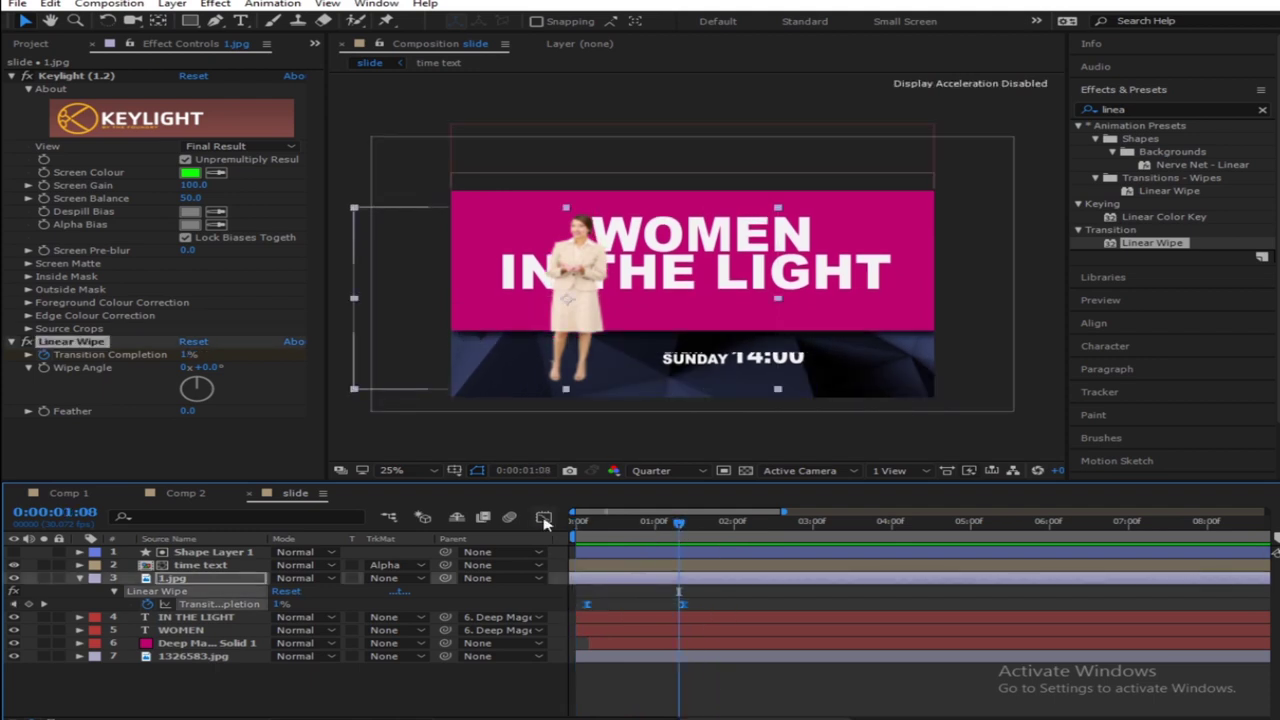
In the Graph Editor, extend the wipe keyframe's influence to about 82.7%, then preview
{"action": "left_click", "coordinate": [543, 518]}
{"action": "left_click_drag", "start_coordinate": [705, 585], "coordinate": [575, 550]}
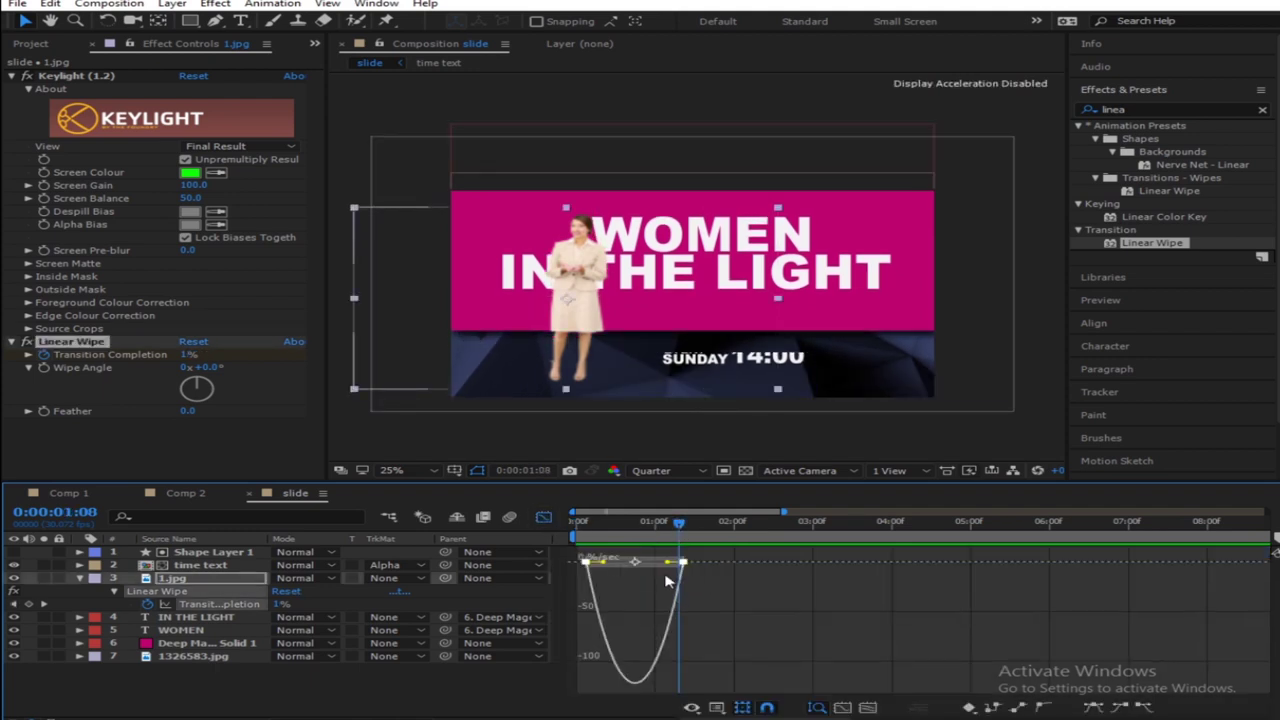
{"action": "left_click_drag", "start_coordinate": [670, 568], "coordinate": [625, 565]}
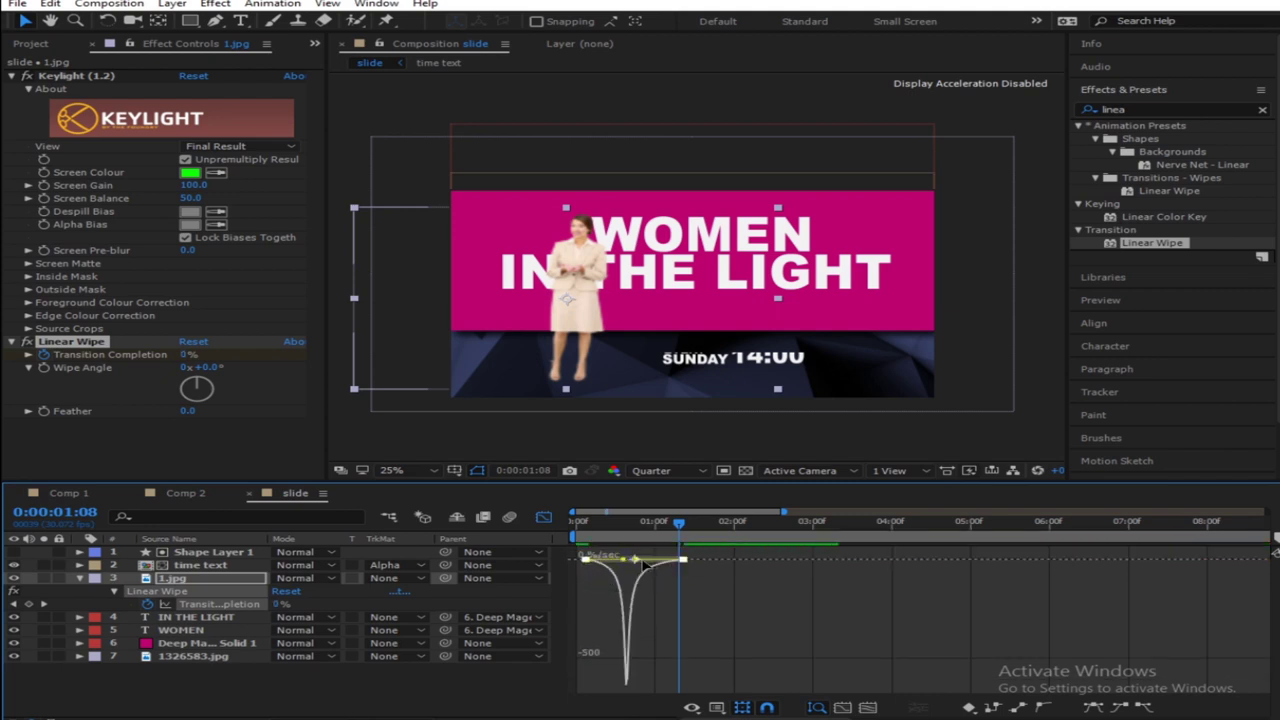
{"action": "mouse_move", "coordinate": [673, 562]}
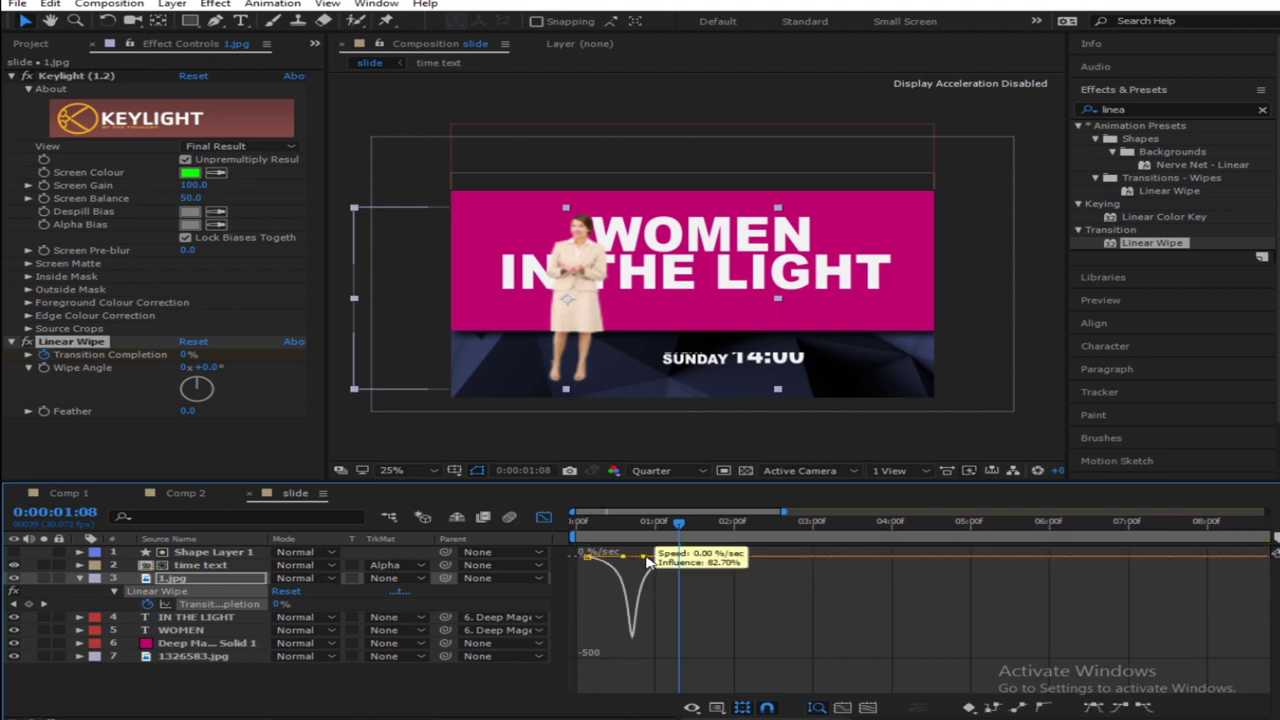
{"action": "left_click", "coordinate": [543, 516]}
{"action": "key", "text": "space"}
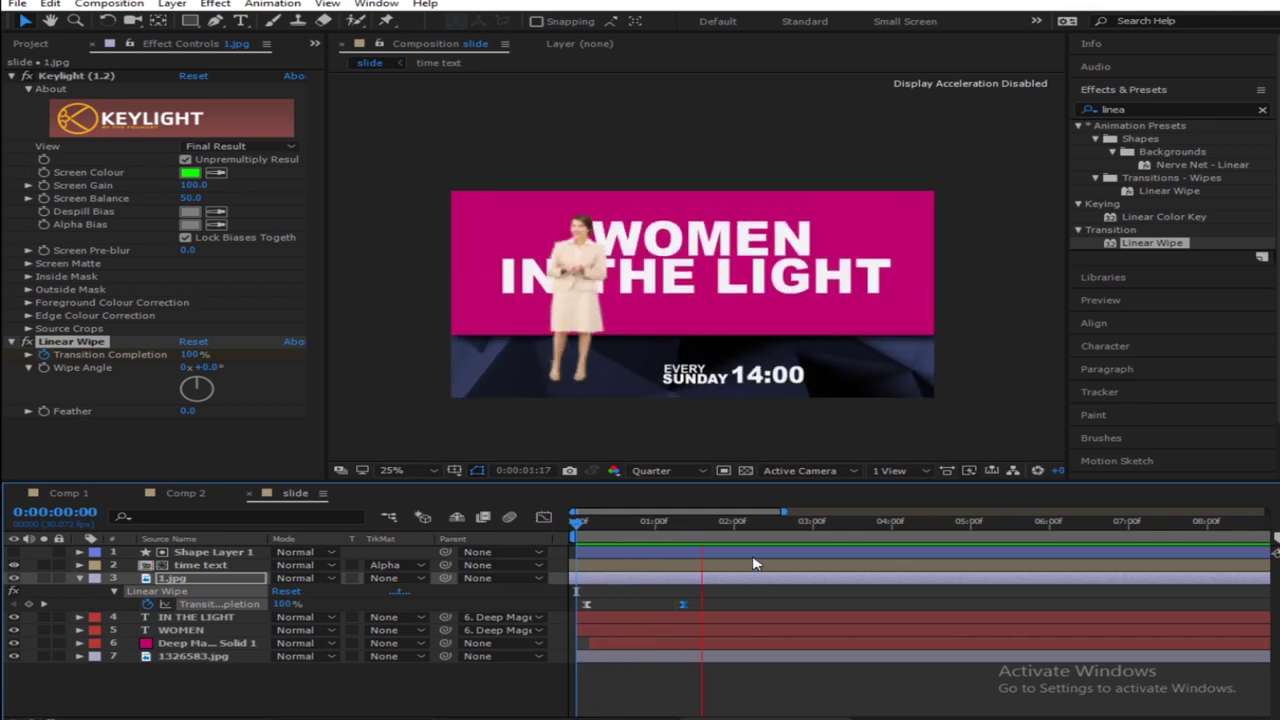
Replay the eased wipe, collapse 1.jpg's properties, and scrub forward to check the revealed presenter
{"action": "key", "text": "space"}
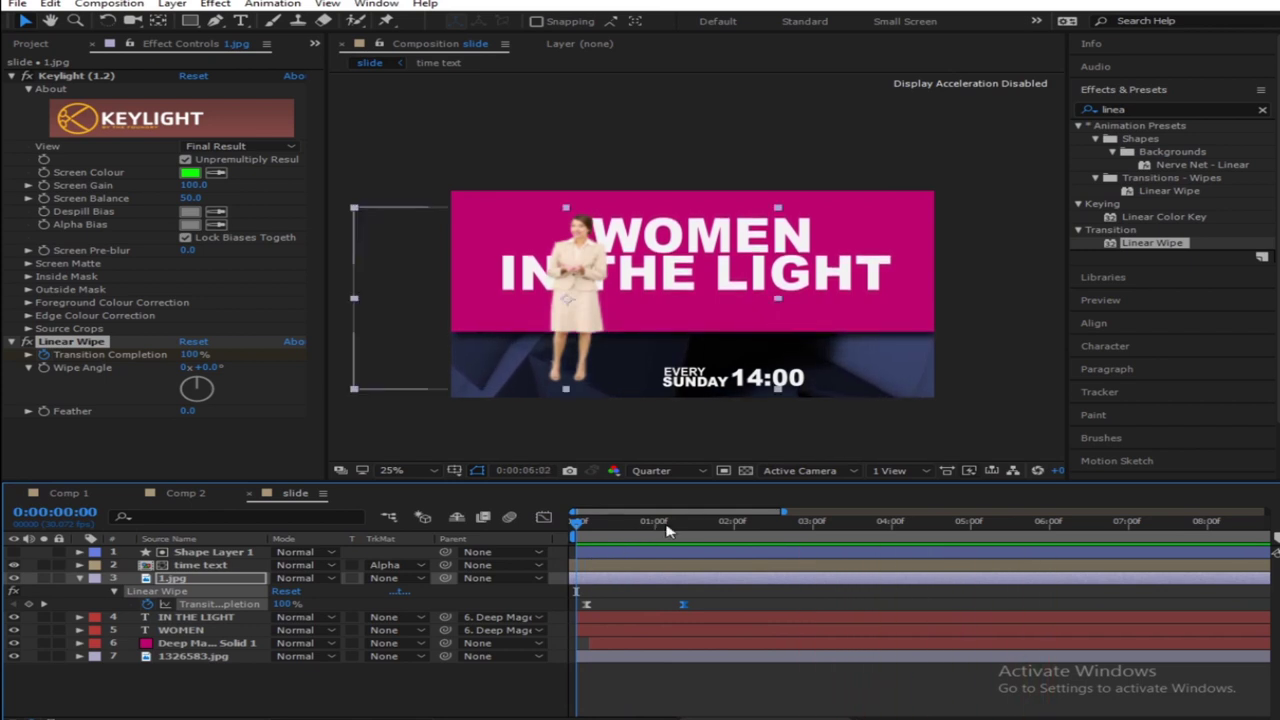
{"action": "key", "text": "space"}
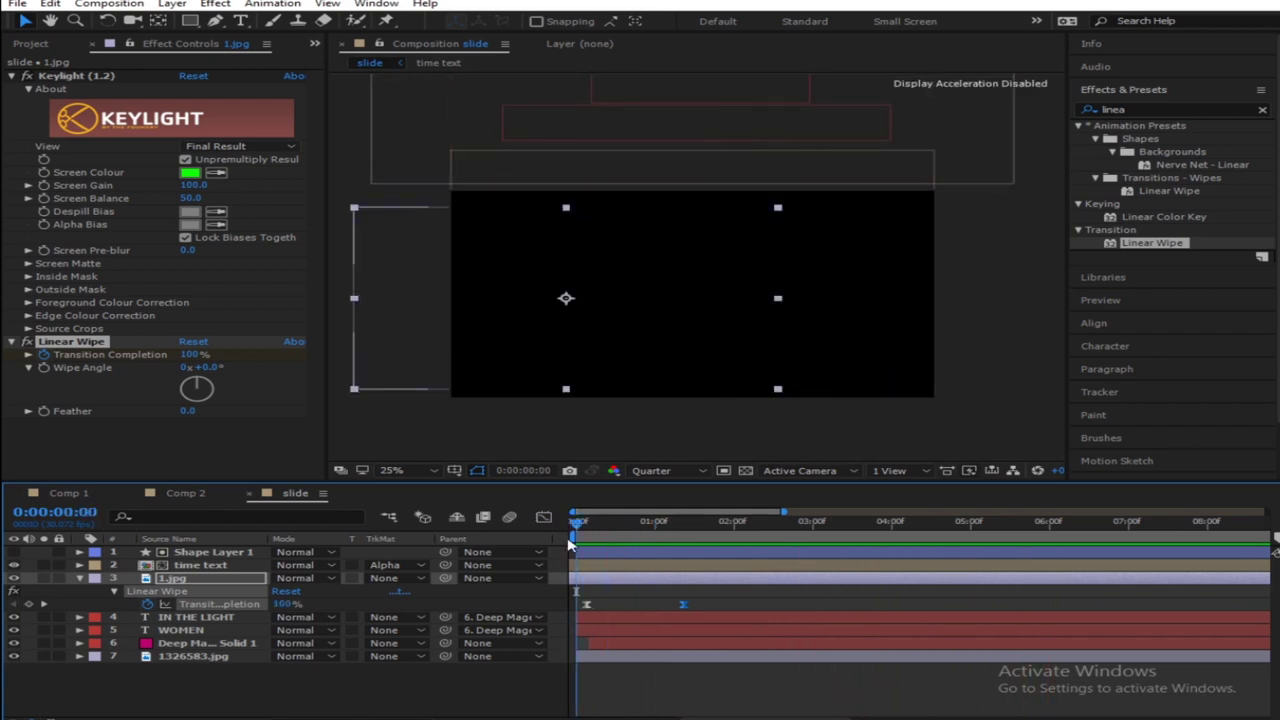
{"action": "left_click", "coordinate": [450, 706]}
{"action": "key", "text": "space"}
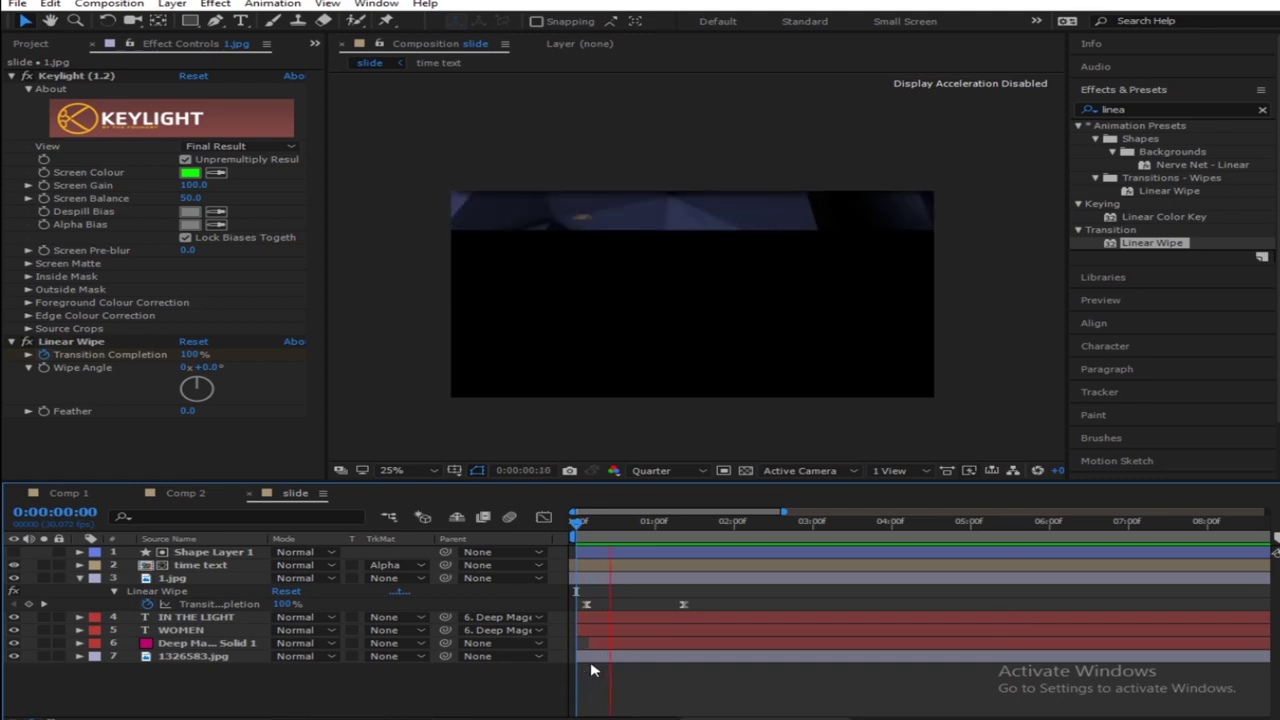
{"action": "left_click", "coordinate": [79, 579]}
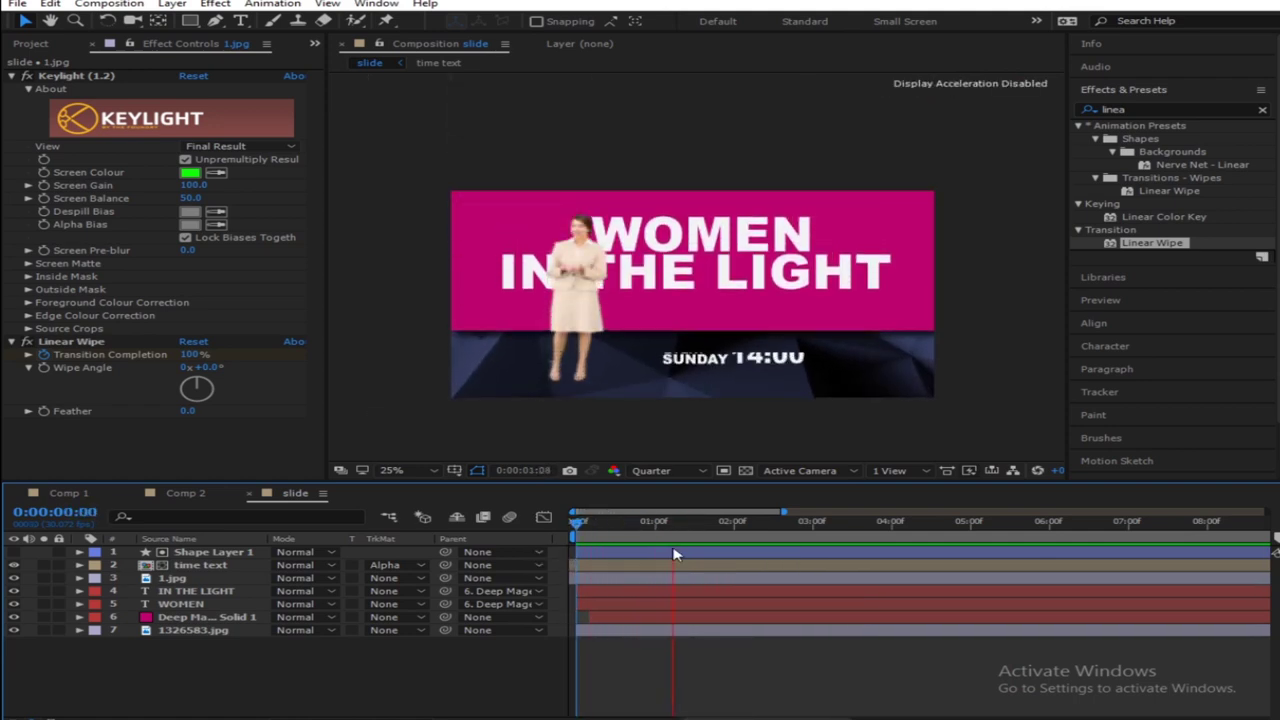
{"action": "mouse_move", "coordinate": [740, 521]}
{"action": "left_mouse_down"}
{"action": "mouse_move", "coordinate": [815, 521]}
{"action": "mouse_move", "coordinate": [694, 521]}
{"action": "mouse_move", "coordinate": [1049, 521]}
{"action": "mouse_move", "coordinate": [783, 521]}
{"action": "left_mouse_up"}
{"action": "left_click_drag", "start_coordinate": [735, 563], "coordinate": [904, 531]}
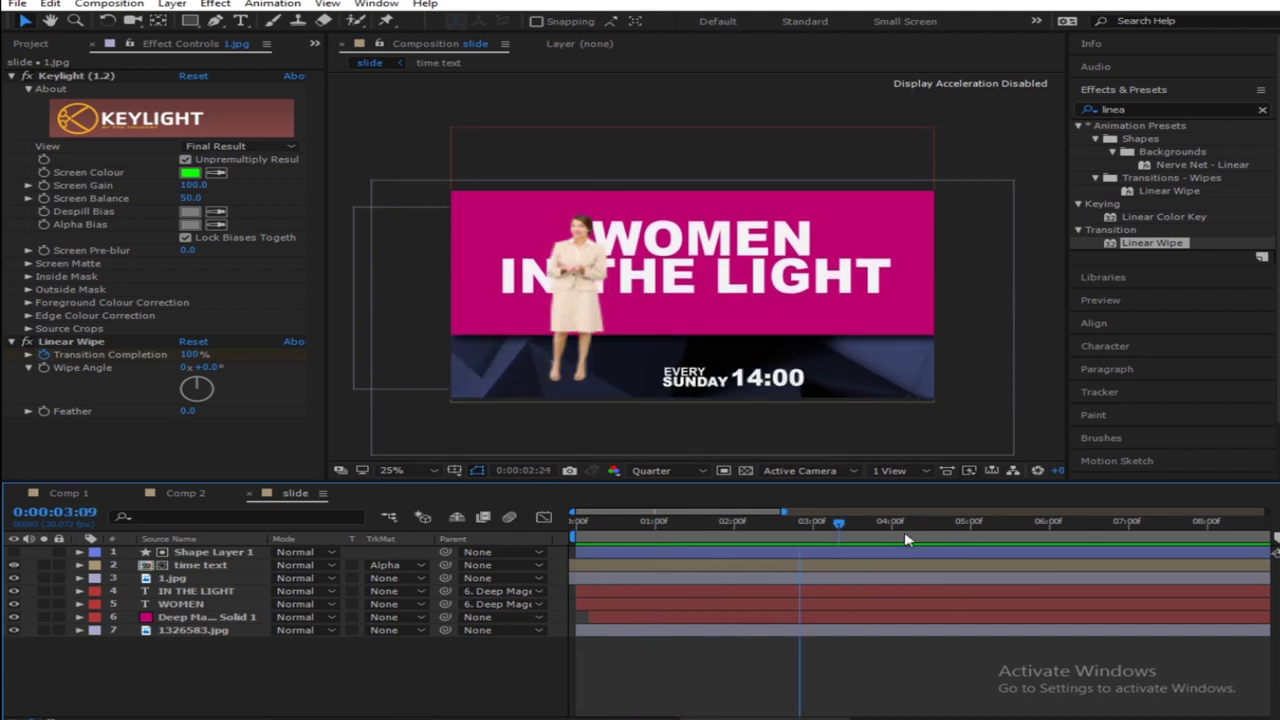
{"action": "left_click", "coordinate": [228, 618]}
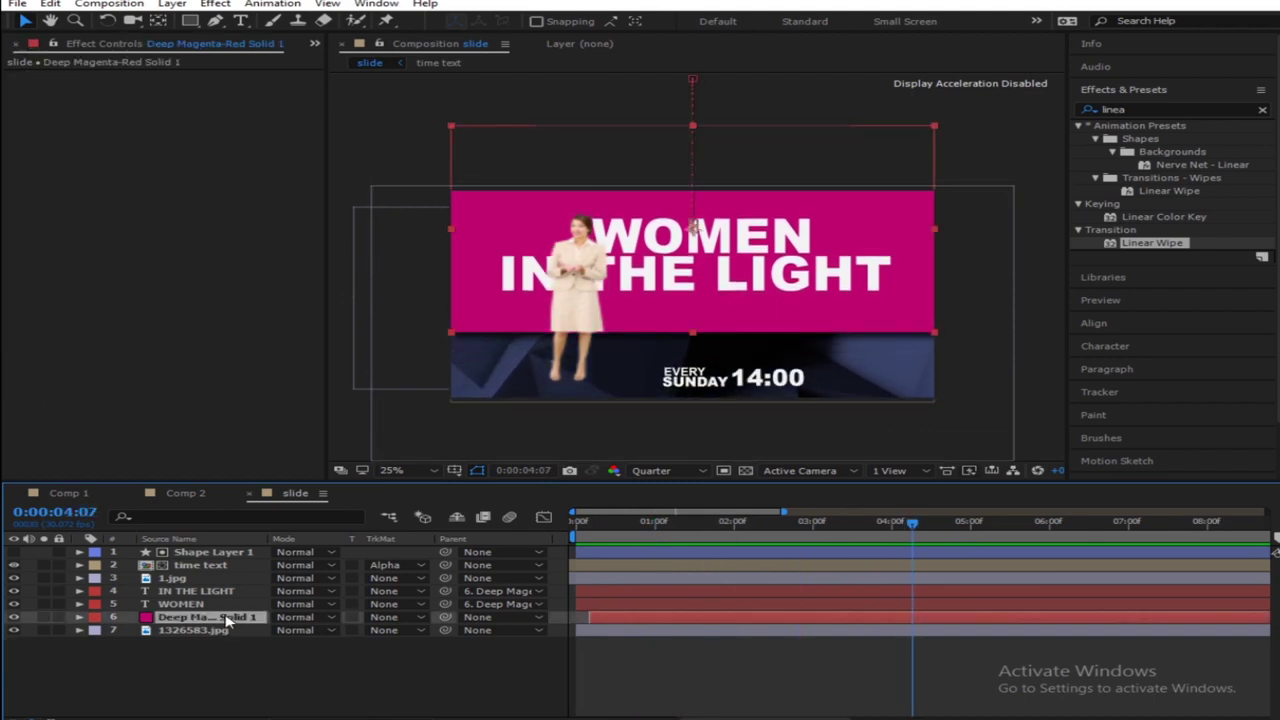
{"action": "key", "text": "p"}
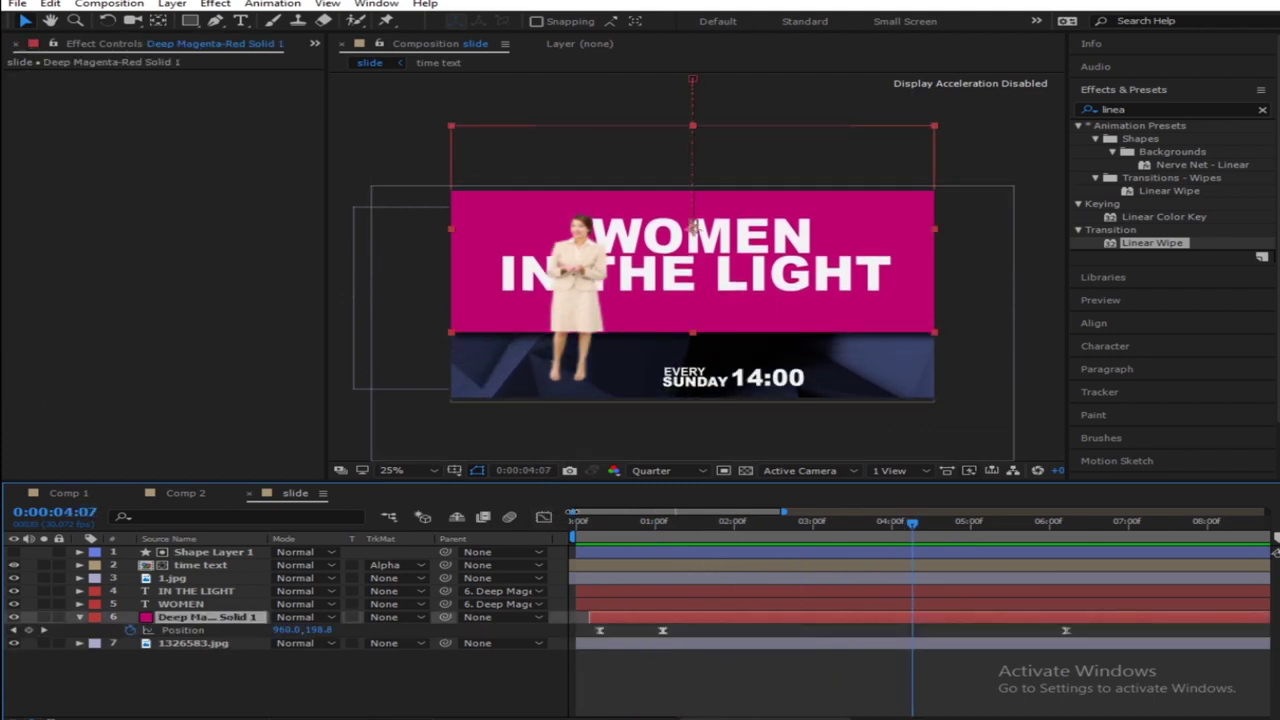
{"action": "left_click_drag", "start_coordinate": [573, 511], "coordinate": [694, 528]}
{"action": "left_click_drag", "start_coordinate": [920, 523], "coordinate": [578, 523]}
{"action": "key", "text": "space"}
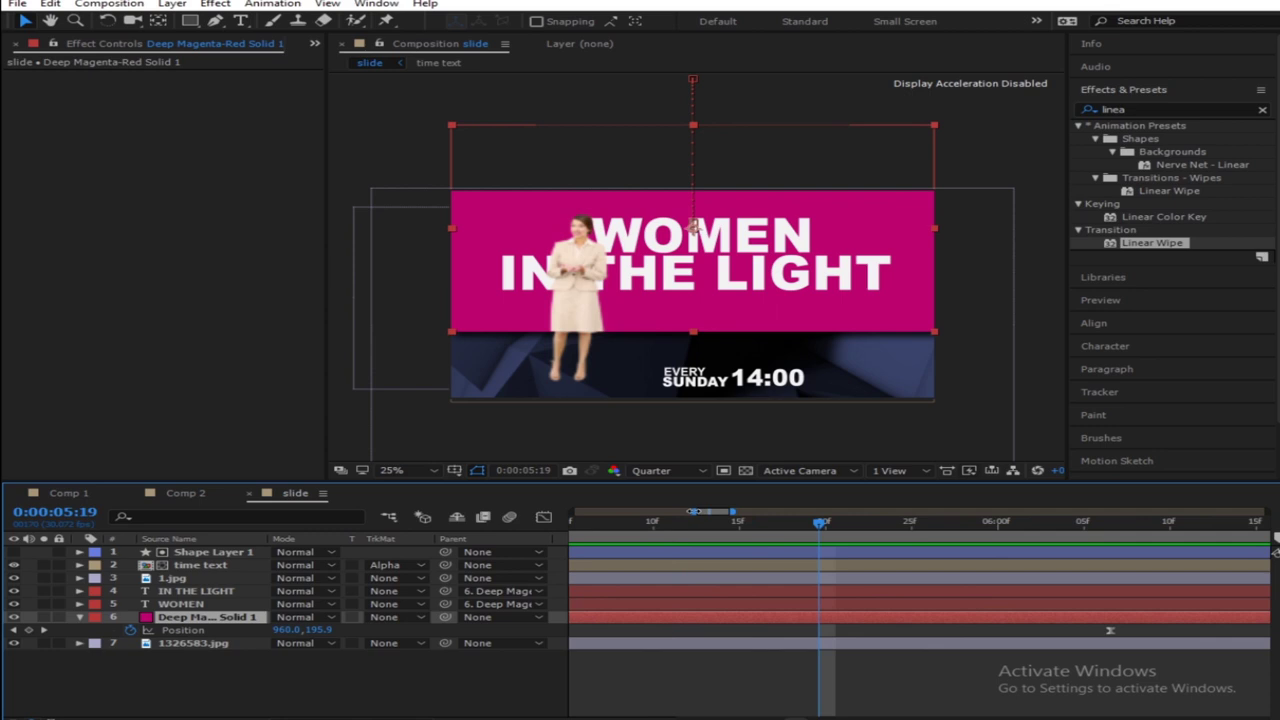
{"action": "left_click_drag", "start_coordinate": [692, 511], "coordinate": [572, 511]}
{"action": "key", "text": "space"}
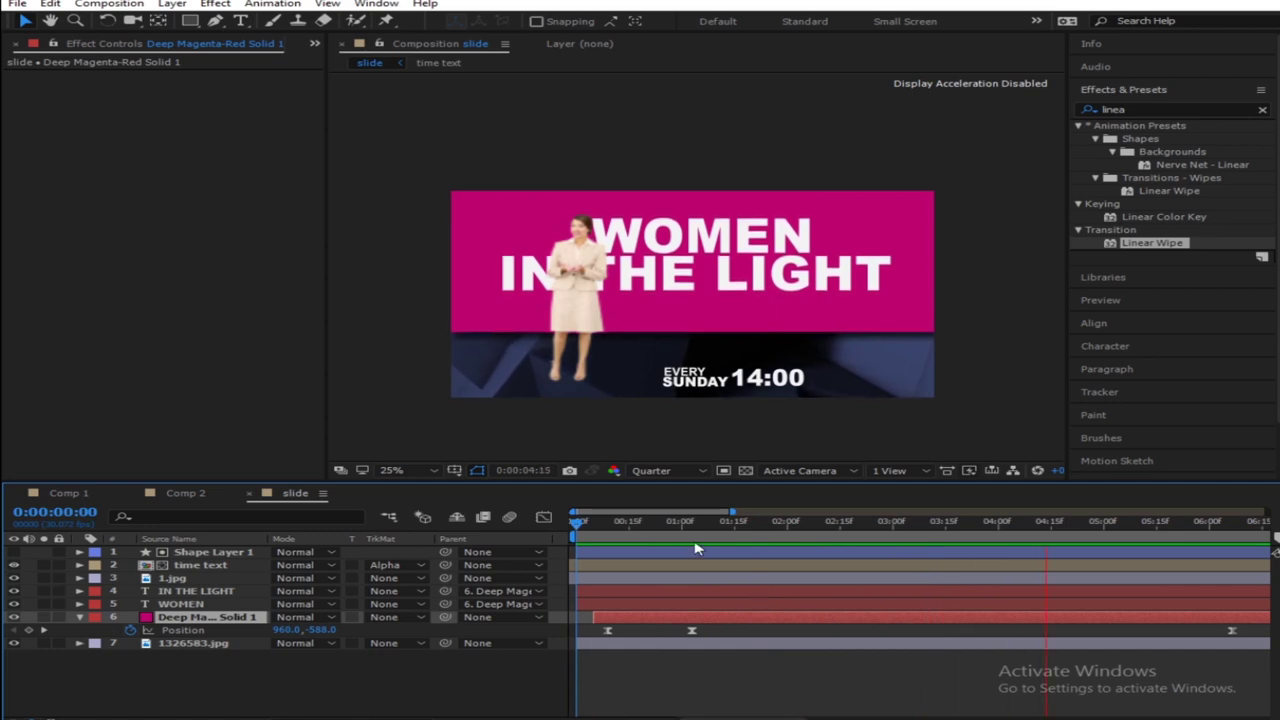
{"action": "left_click_drag", "start_coordinate": [709, 534], "coordinate": [518, 557]}
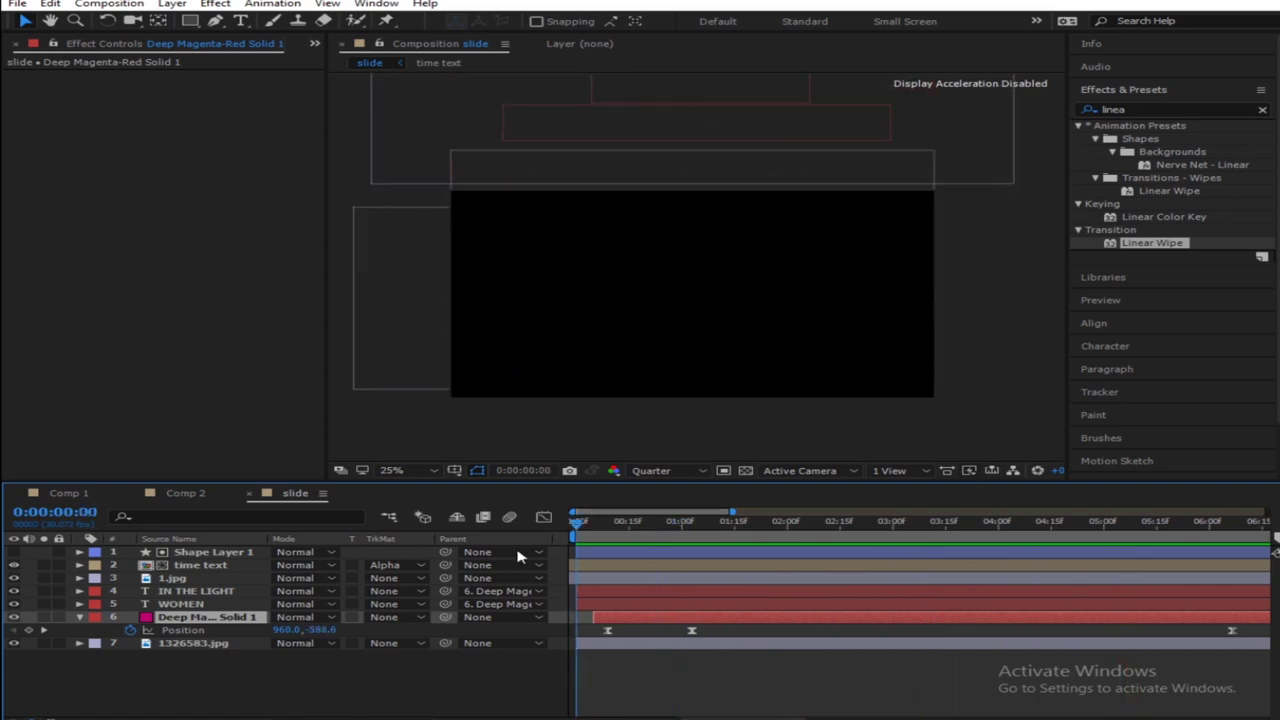
{"action": "left_click_drag", "start_coordinate": [650, 521], "coordinate": [913, 521]}
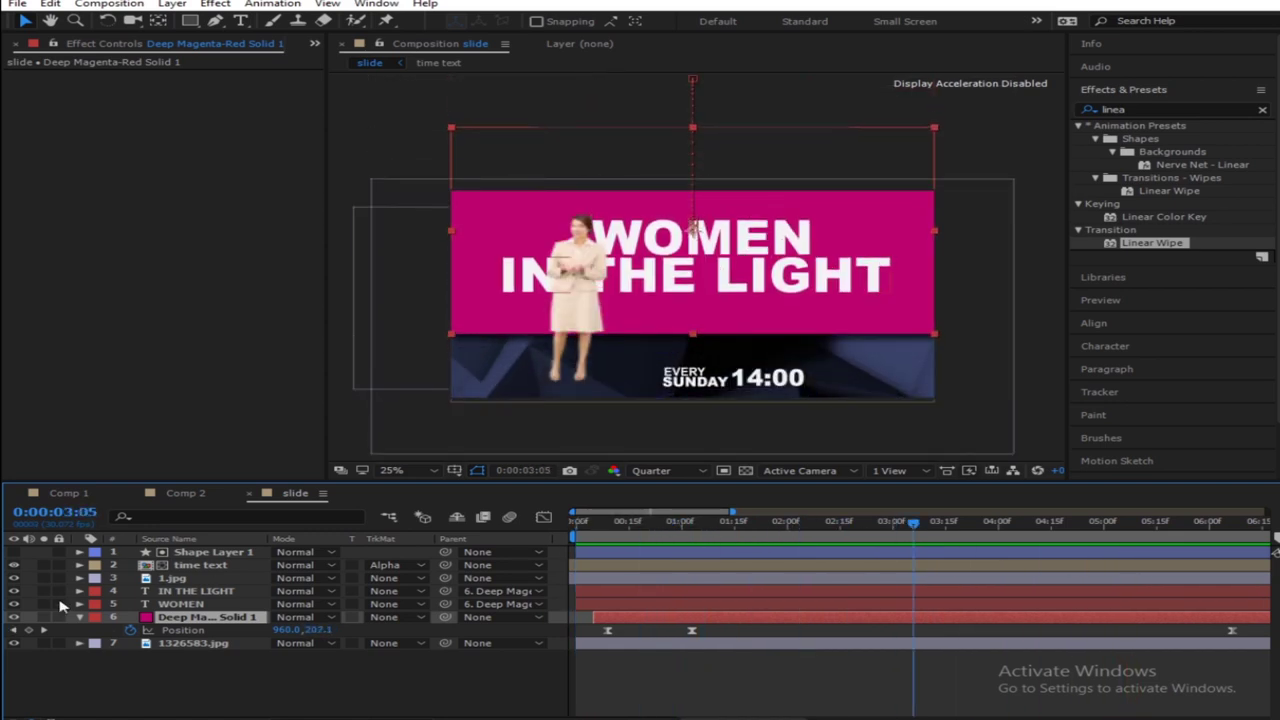
{"action": "left_click", "coordinate": [80, 617]}
{"action": "left_click", "coordinate": [243, 691]}
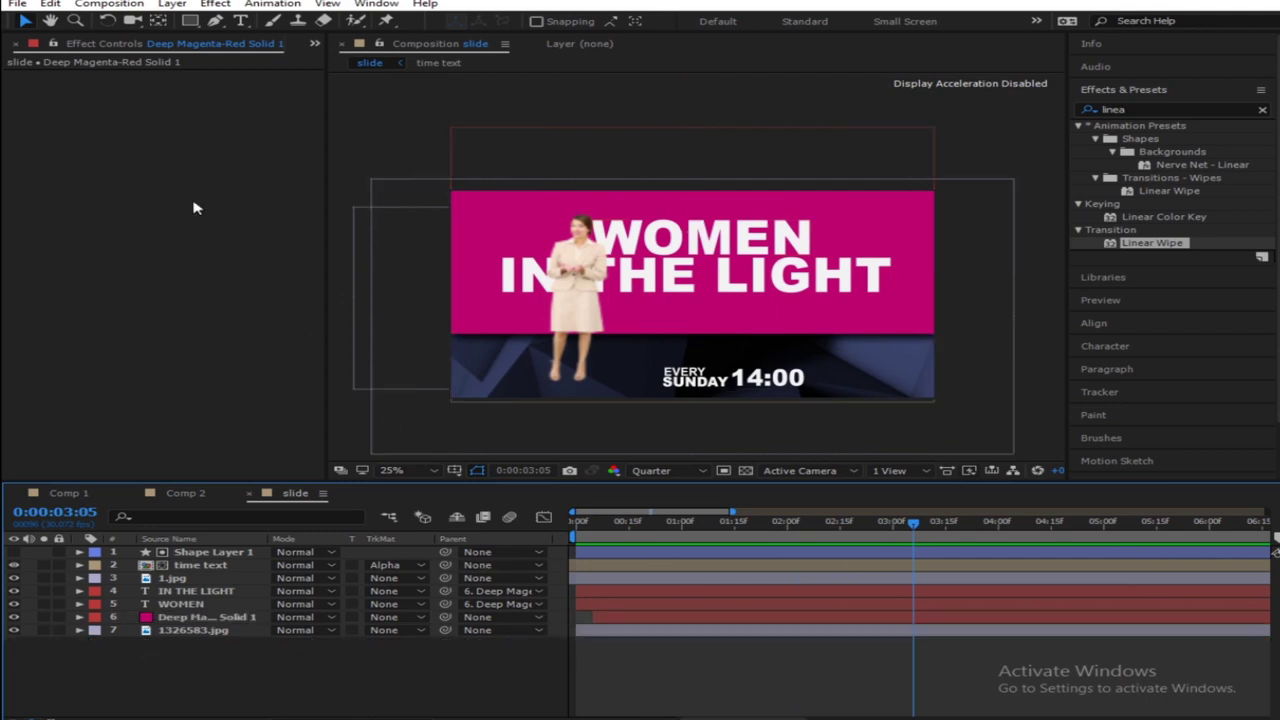
In the Project list, duplicate the slide comp to create slide 3 and slide 4
{"action": "left_click", "coordinate": [315, 43]}
{"action": "left_click", "coordinate": [355, 72]}
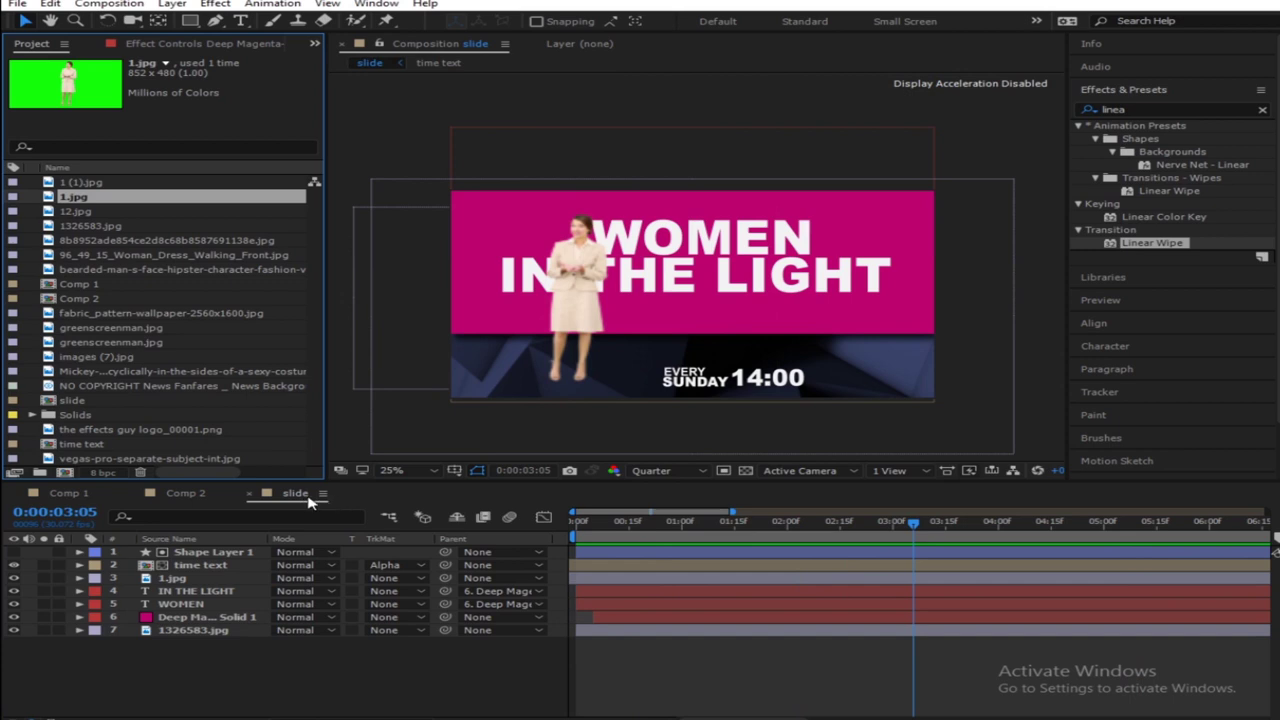
{"action": "left_click", "coordinate": [72, 401]}
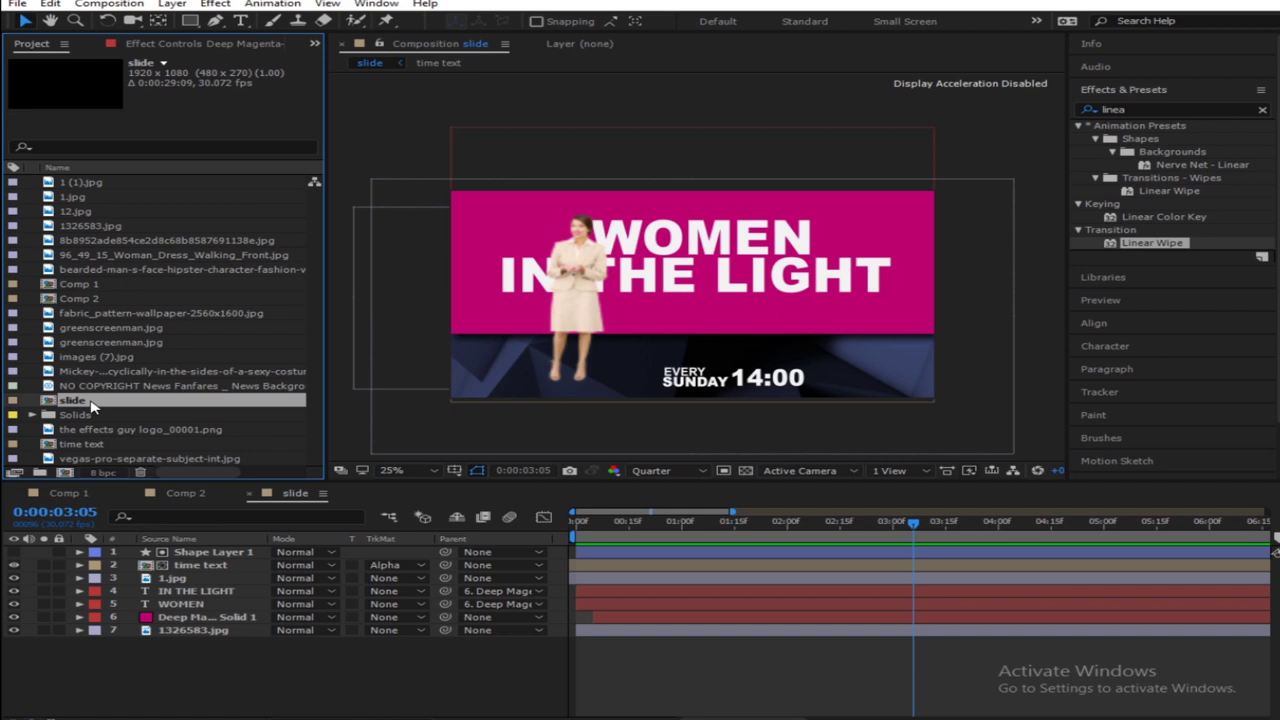
{"action": "key", "text": "ctrl+d"}
{"action": "key", "text": "ctrl+d"}
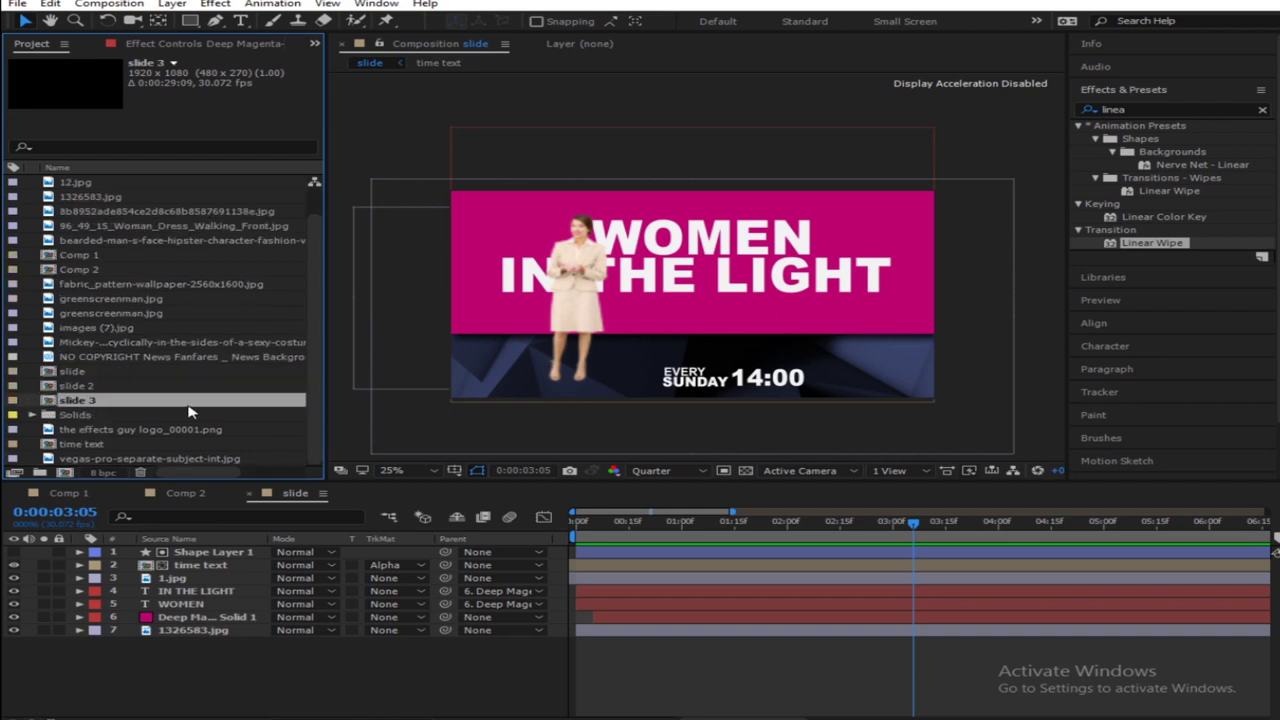
{"action": "key", "text": "ctrl+d"}
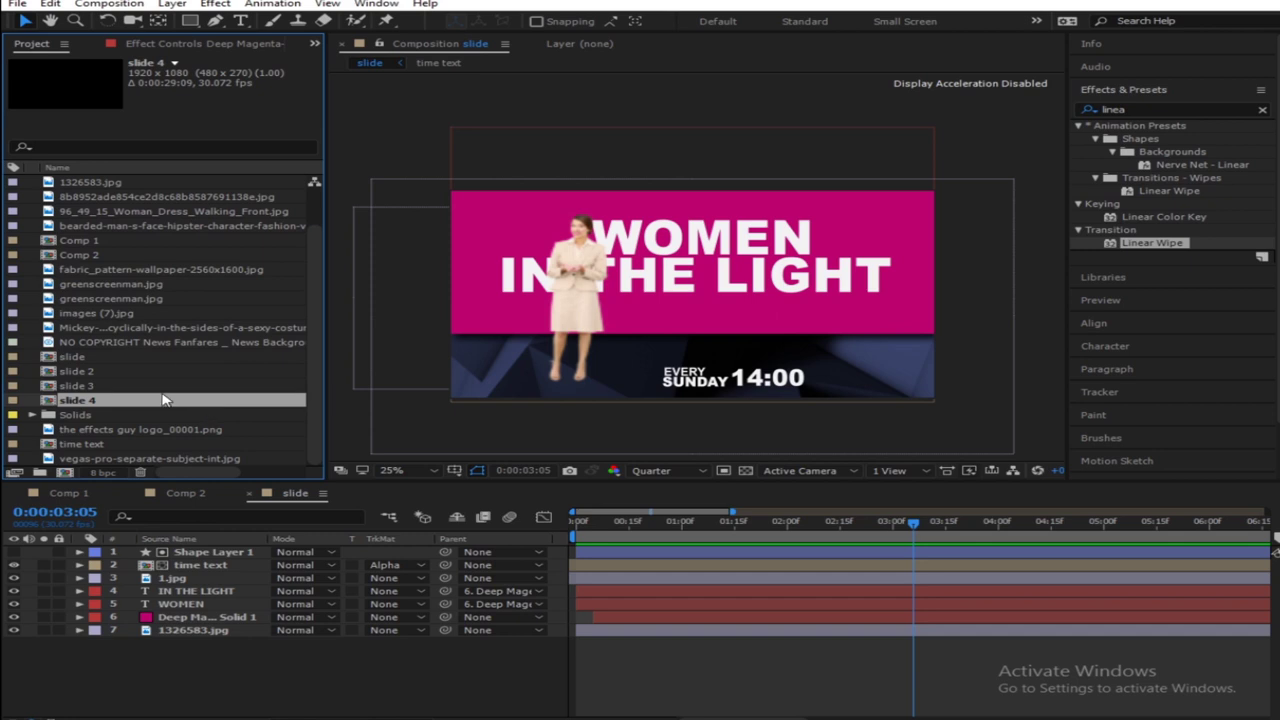
Duplicate the time text comp into time text 2–4 and open slide 2
{"action": "left_click", "coordinate": [86, 372]}
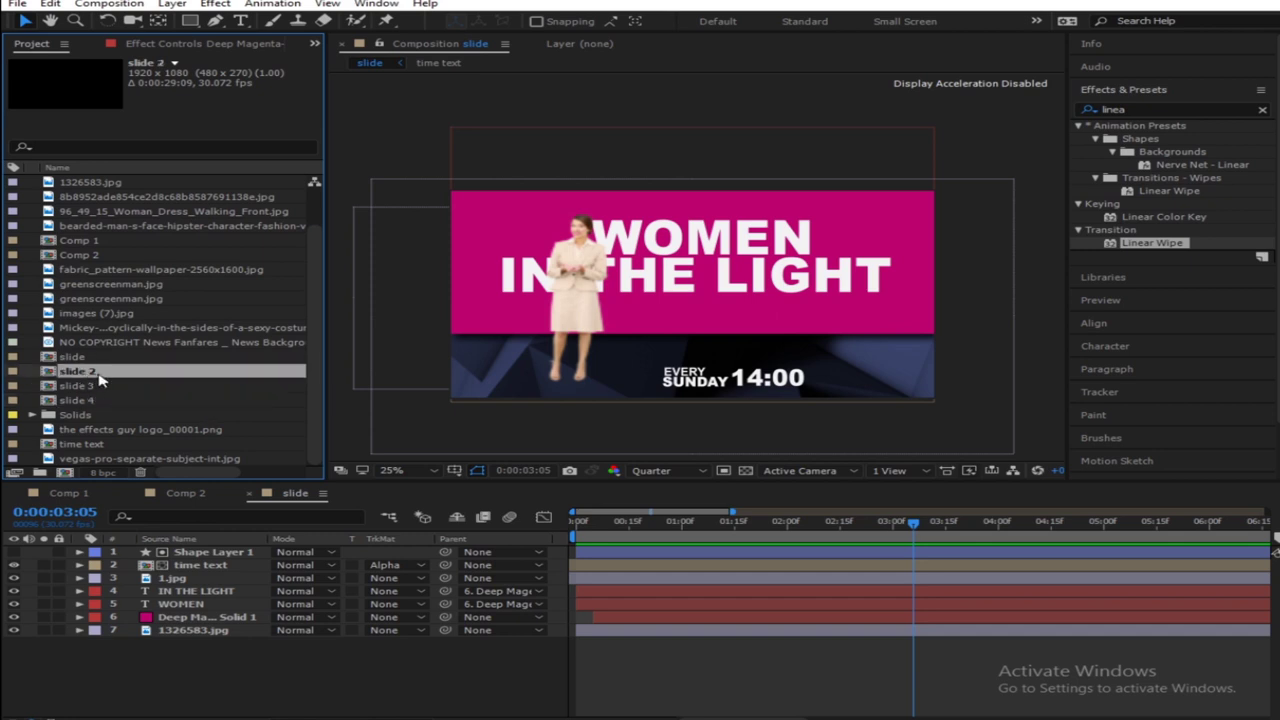
{"action": "left_click", "coordinate": [90, 444]}
{"action": "key", "text": "ctrl+d"}
{"action": "key", "text": "ctrl+d"}
{"action": "key", "text": "ctrl+d"}
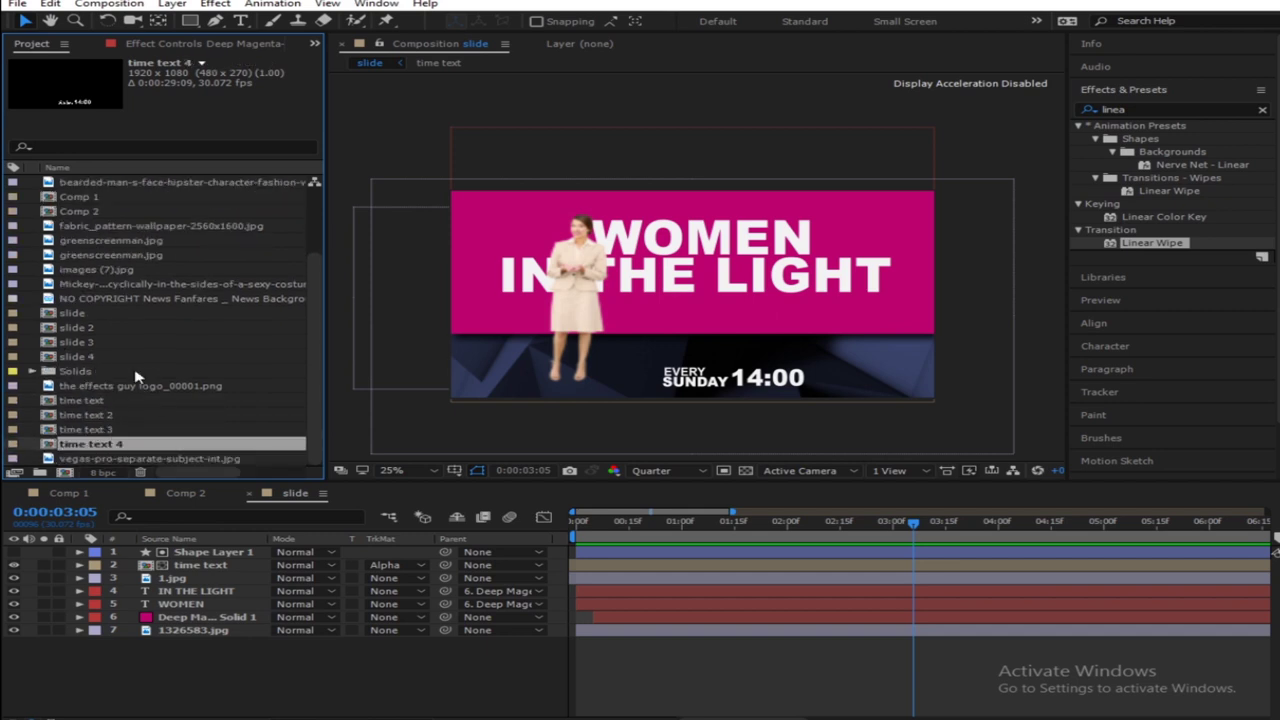
{"action": "double_click", "coordinate": [100, 329]}
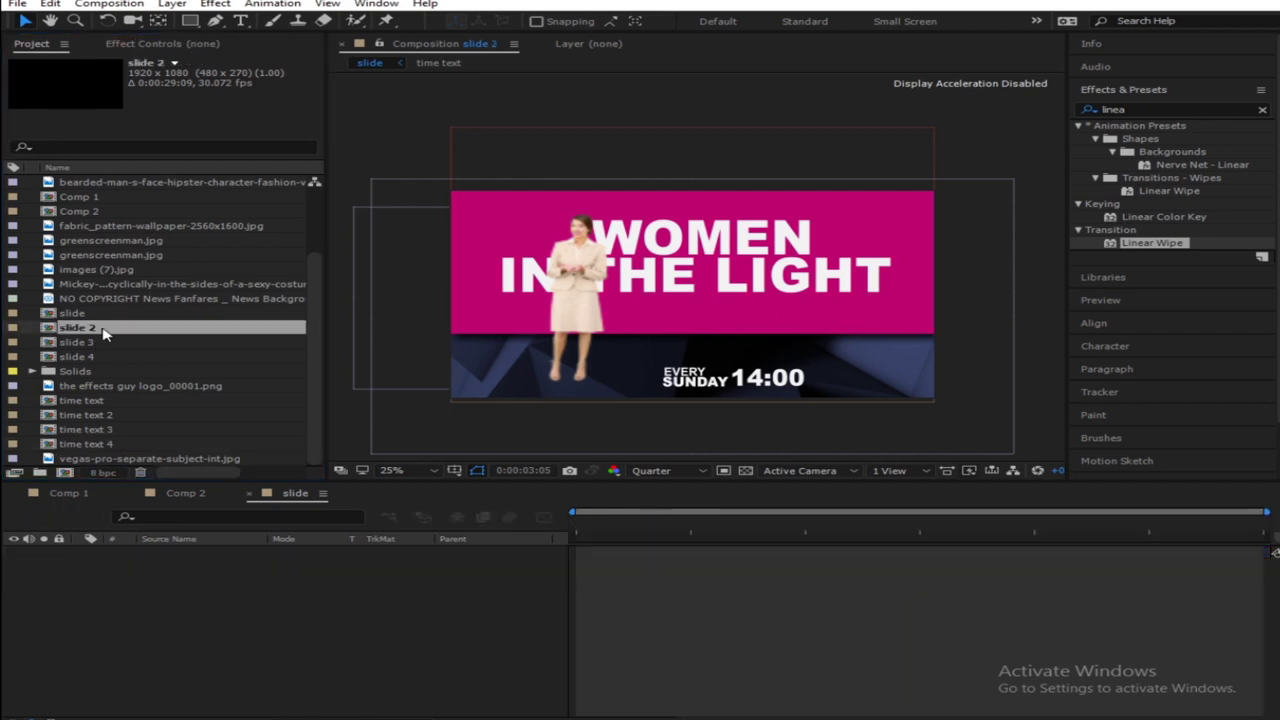
Alt-drag greenscreenman.jpg onto slide 2's 1.jpg layer, keeping its Keylight and Linear Wipe effects
{"action": "key", "text": "space"}
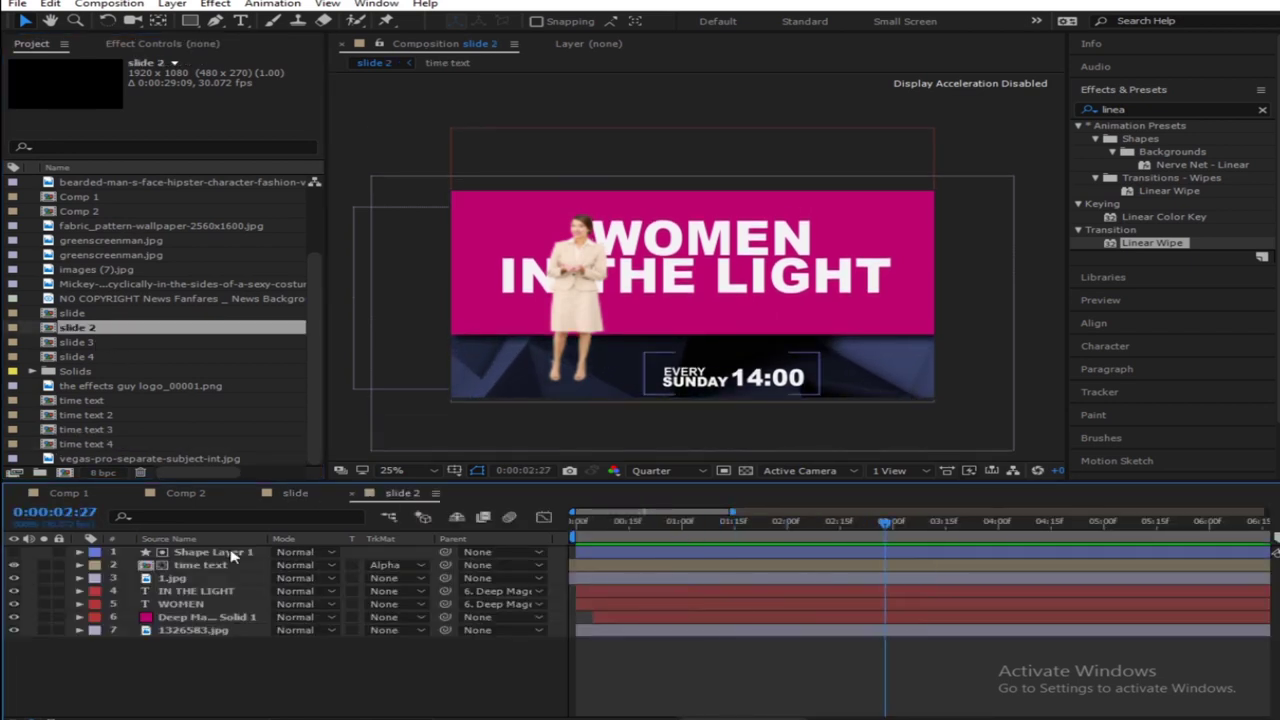
{"action": "left_click", "coordinate": [106, 243]}
{"action": "left_click", "coordinate": [107, 255]}
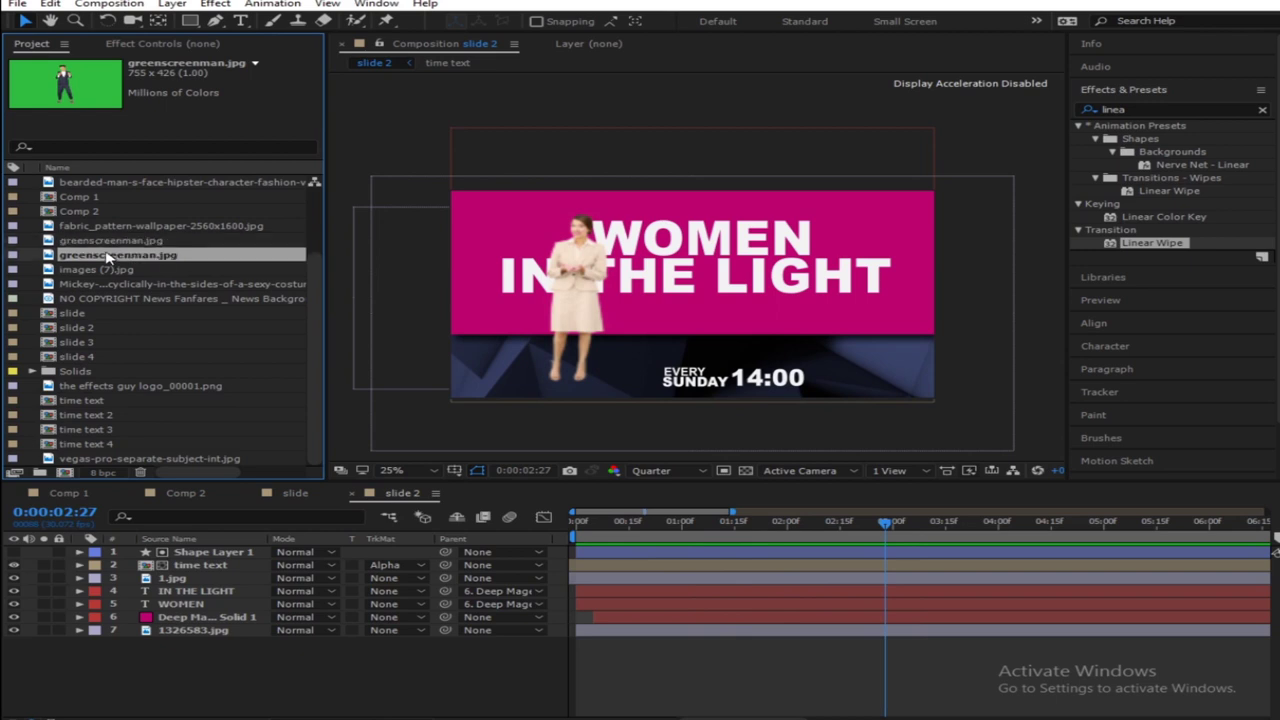
{"action": "left_click", "coordinate": [120, 241]}
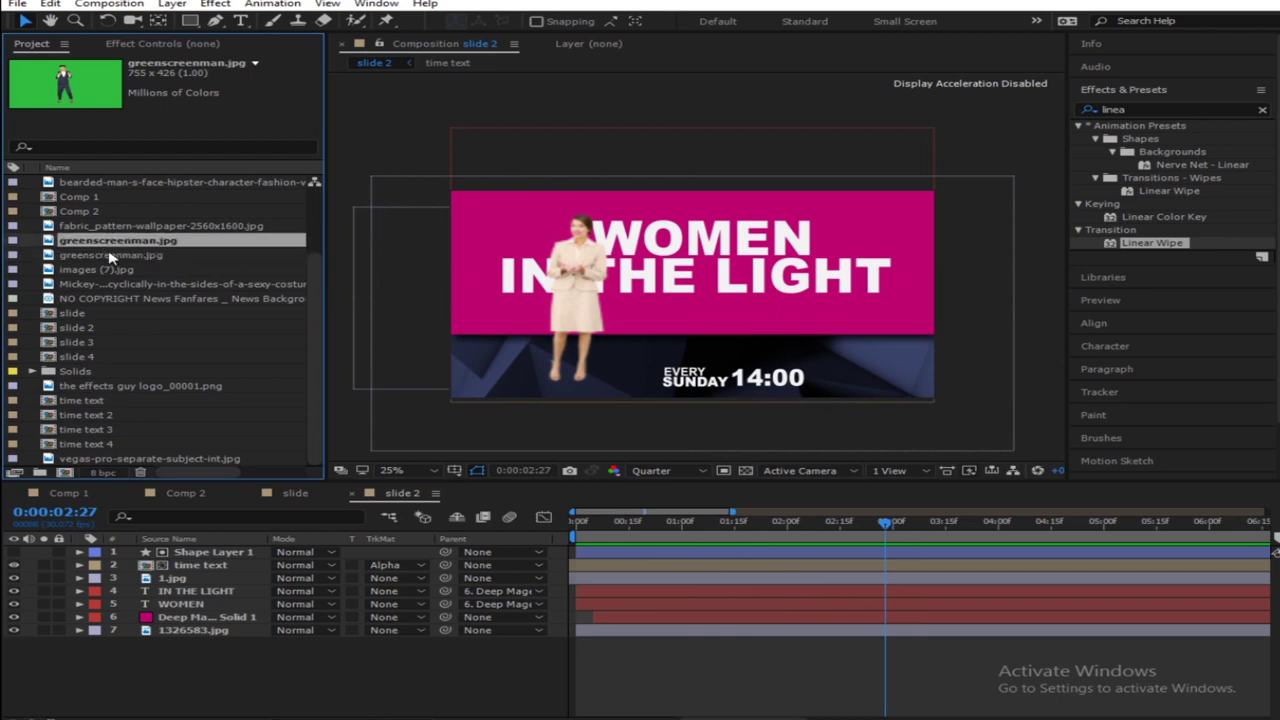
{"action": "left_click", "coordinate": [110, 256]}
{"action": "left_click", "coordinate": [122, 243]}
{"action": "left_click", "coordinate": [195, 578]}
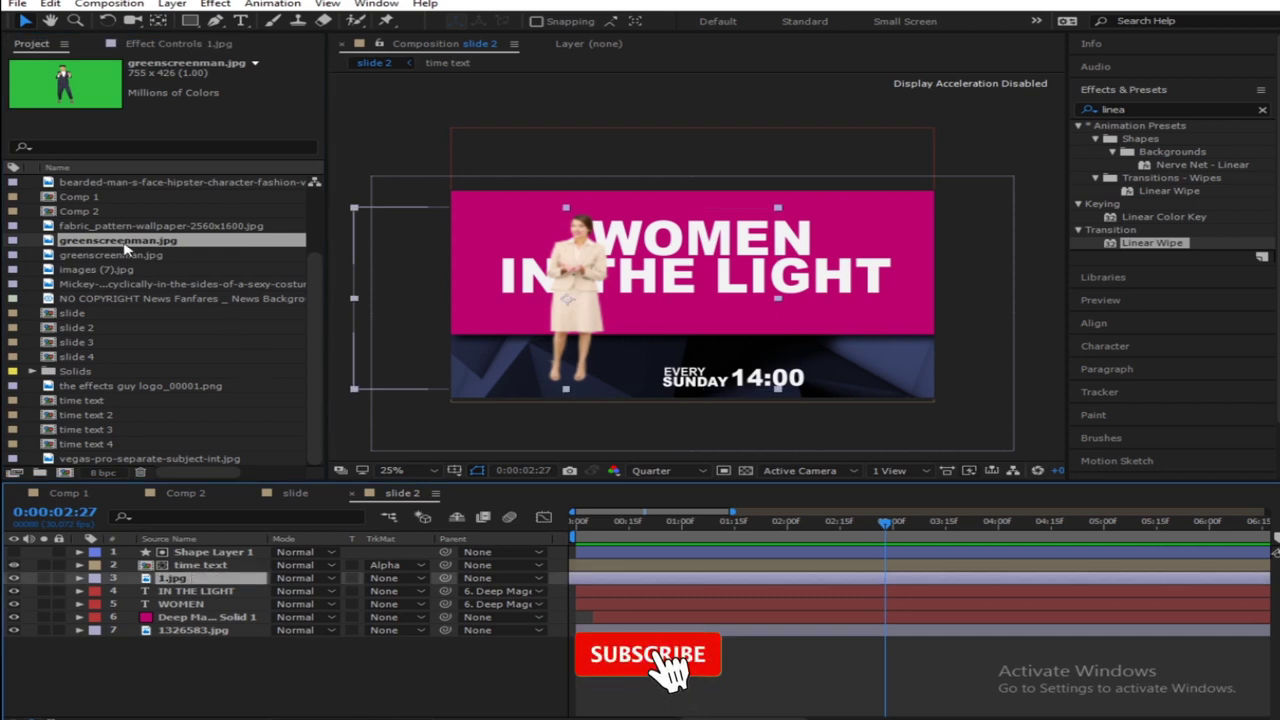
{"action": "left_click_drag", "start_coordinate": [125, 250], "coordinate": [194, 581]}
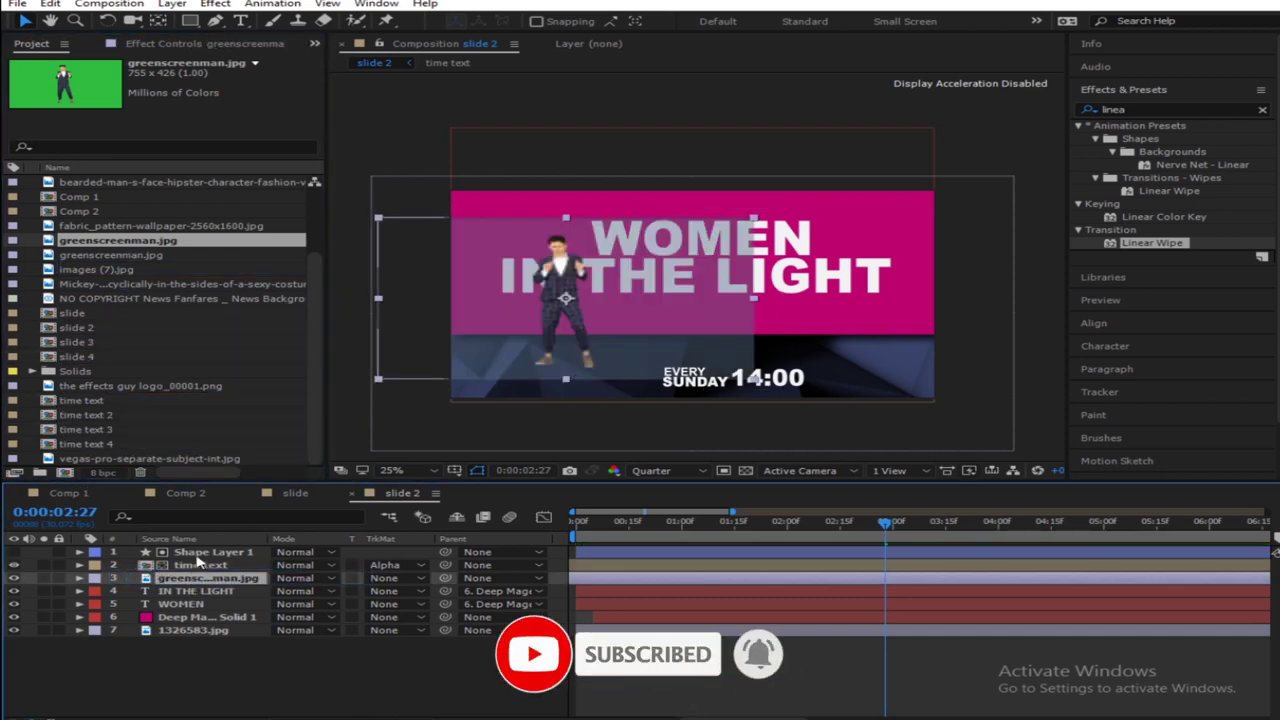
{"action": "left_click", "coordinate": [228, 48]}
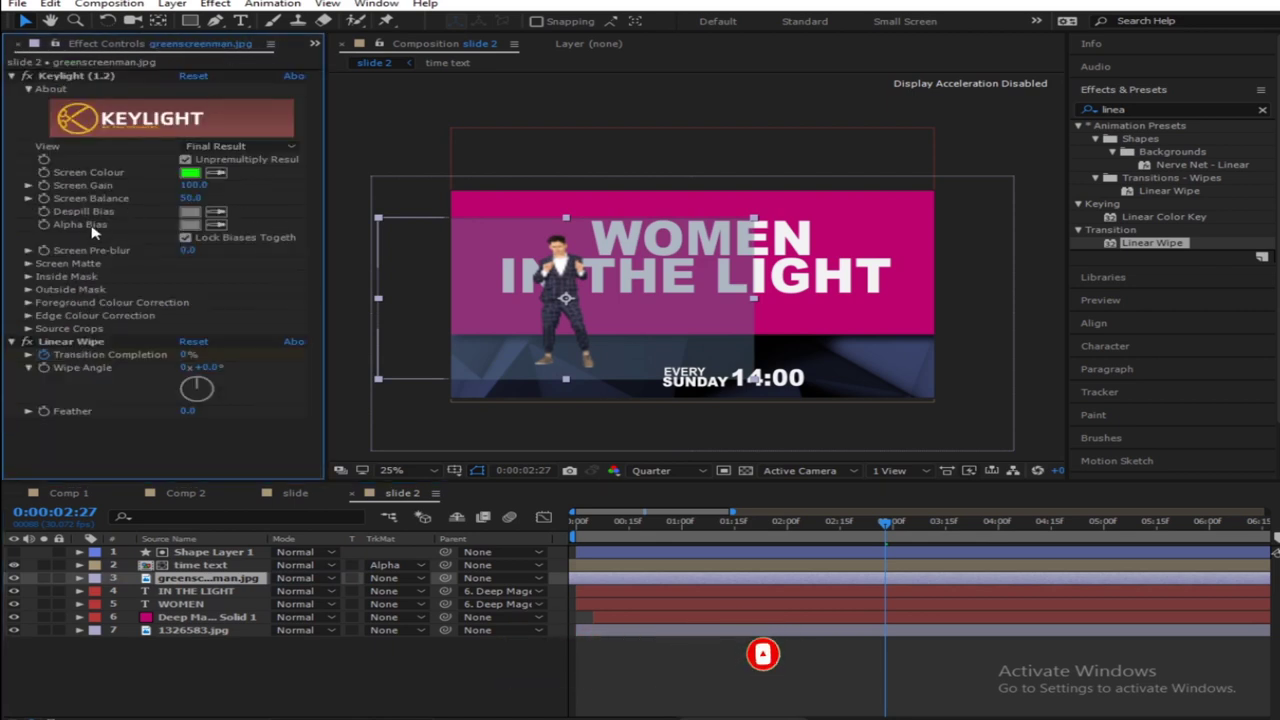
Raise Keylight's Screen Matte Clip Black to 74 and set the viewer resolution to Full
{"action": "left_click", "coordinate": [29, 265]}
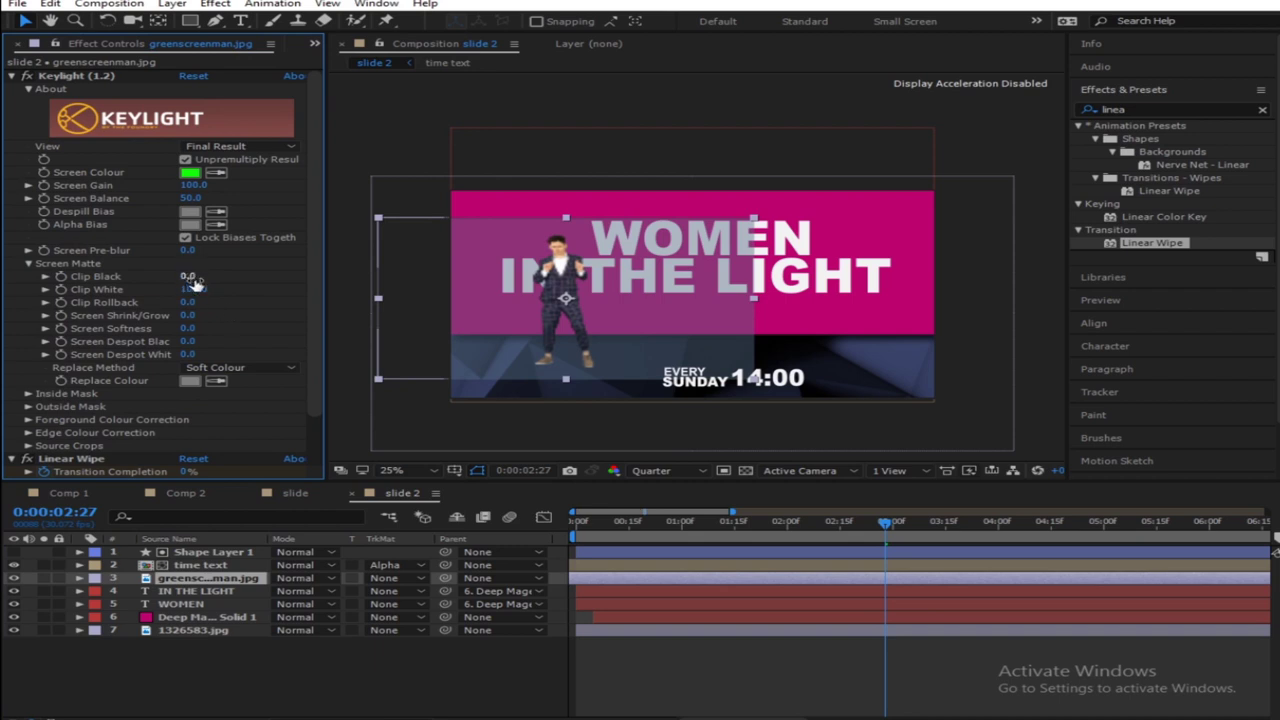
{"action": "left_click_drag", "start_coordinate": [195, 280], "coordinate": [254, 277]}
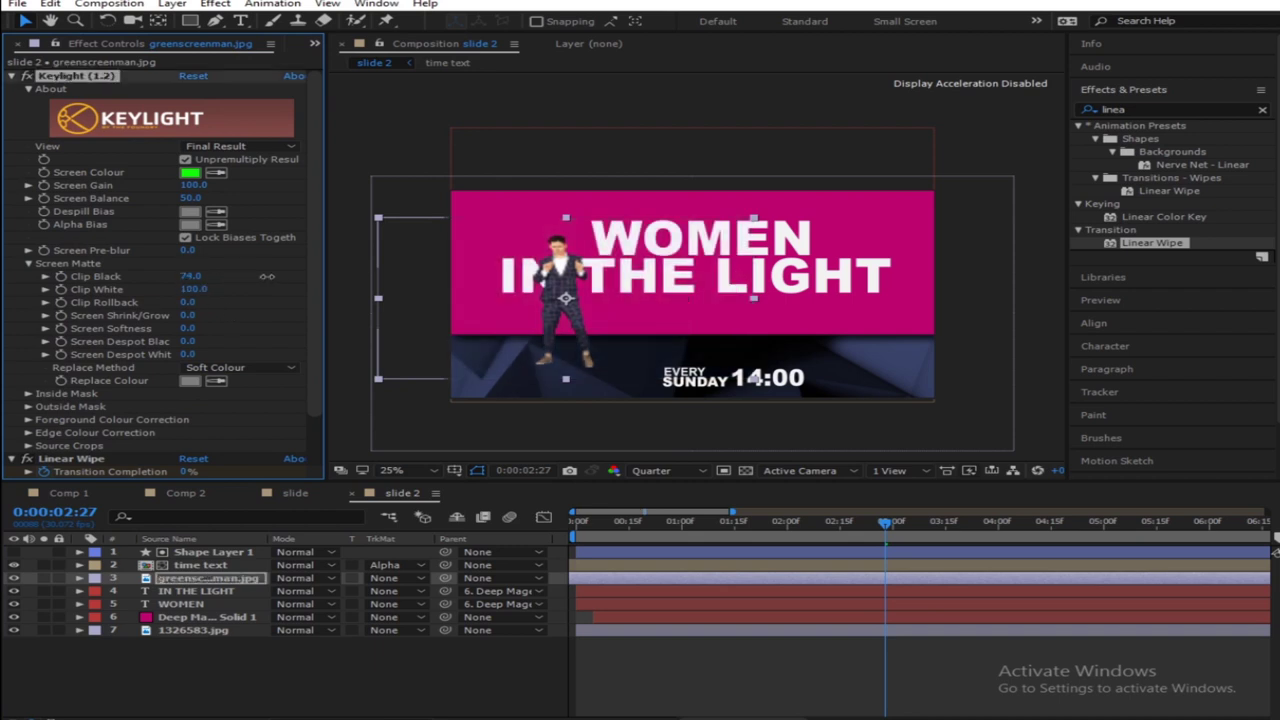
{"action": "left_click", "coordinate": [651, 470]}
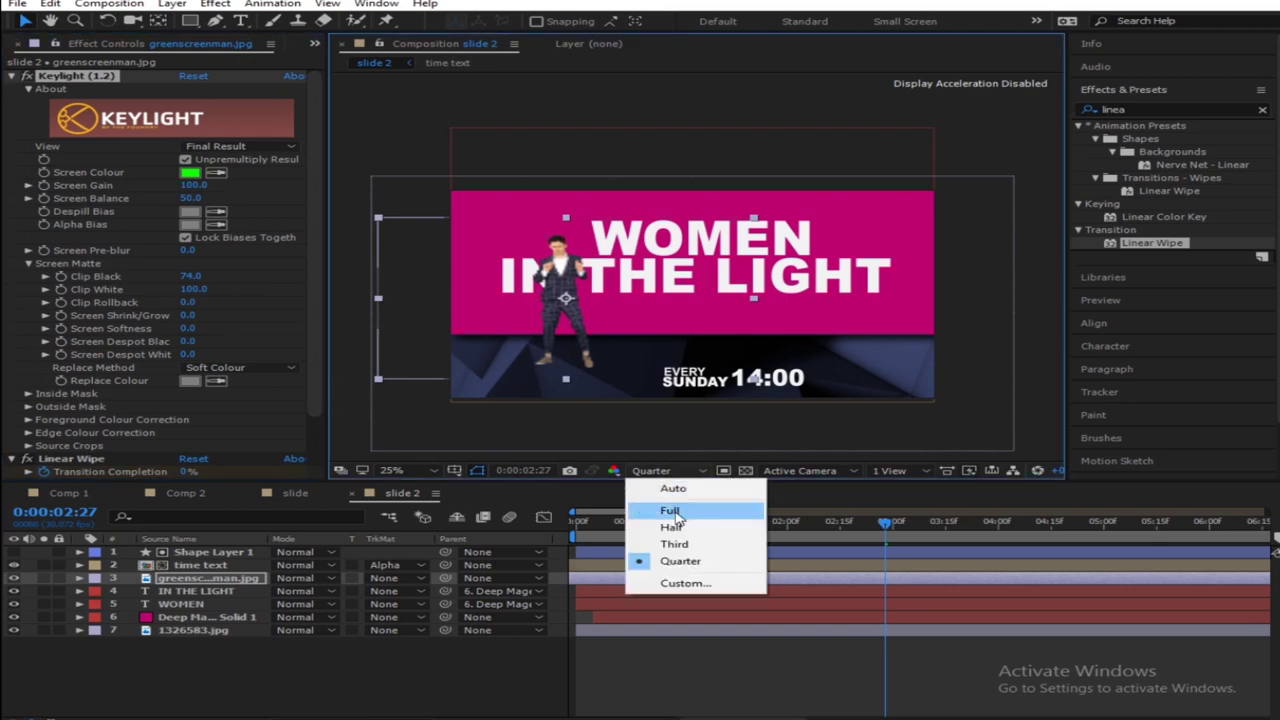
{"action": "left_click", "coordinate": [675, 506]}
Pan the viewer to check the key beside EVERY SUNDAY 14:00, then reselect greenscreenman.jpg
{"action": "left_click", "coordinate": [483, 640]}
{"action": "scroll", "coordinate": [727, 276], "scroll_direction": "up", "scroll_amount": 2}
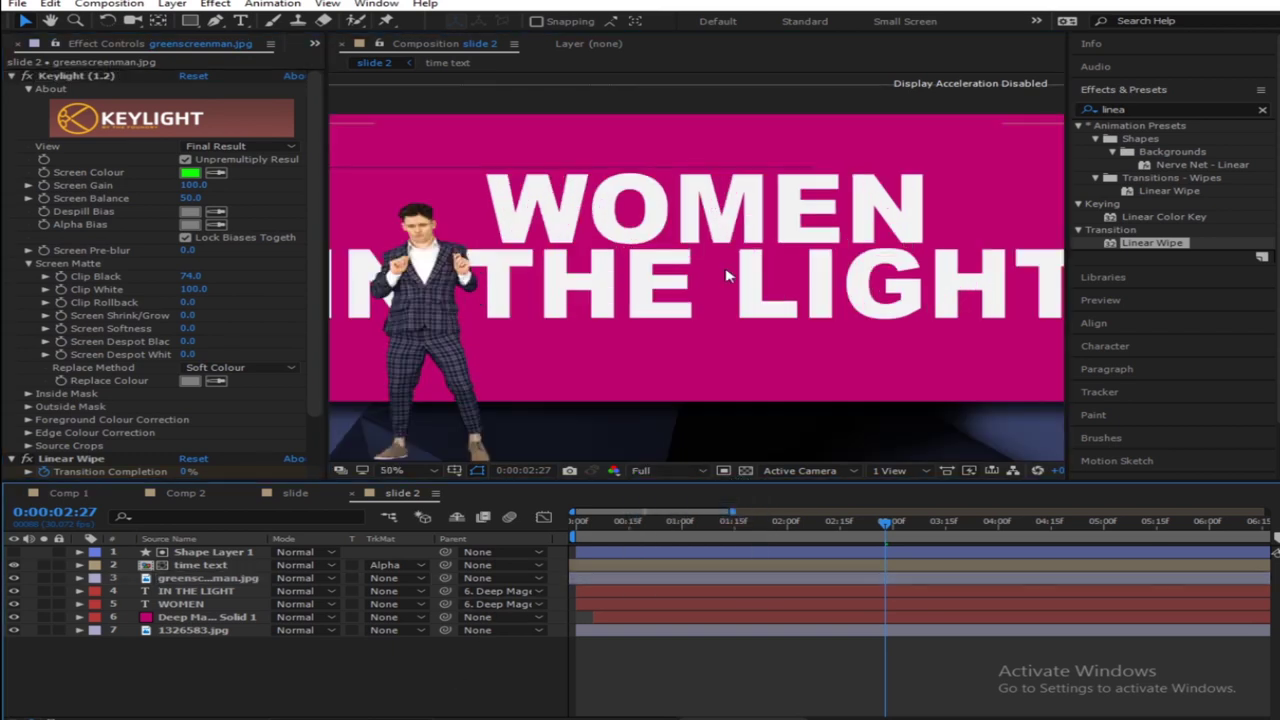
{"action": "left_click_drag", "start_coordinate": [686, 280], "coordinate": [736, 195]}
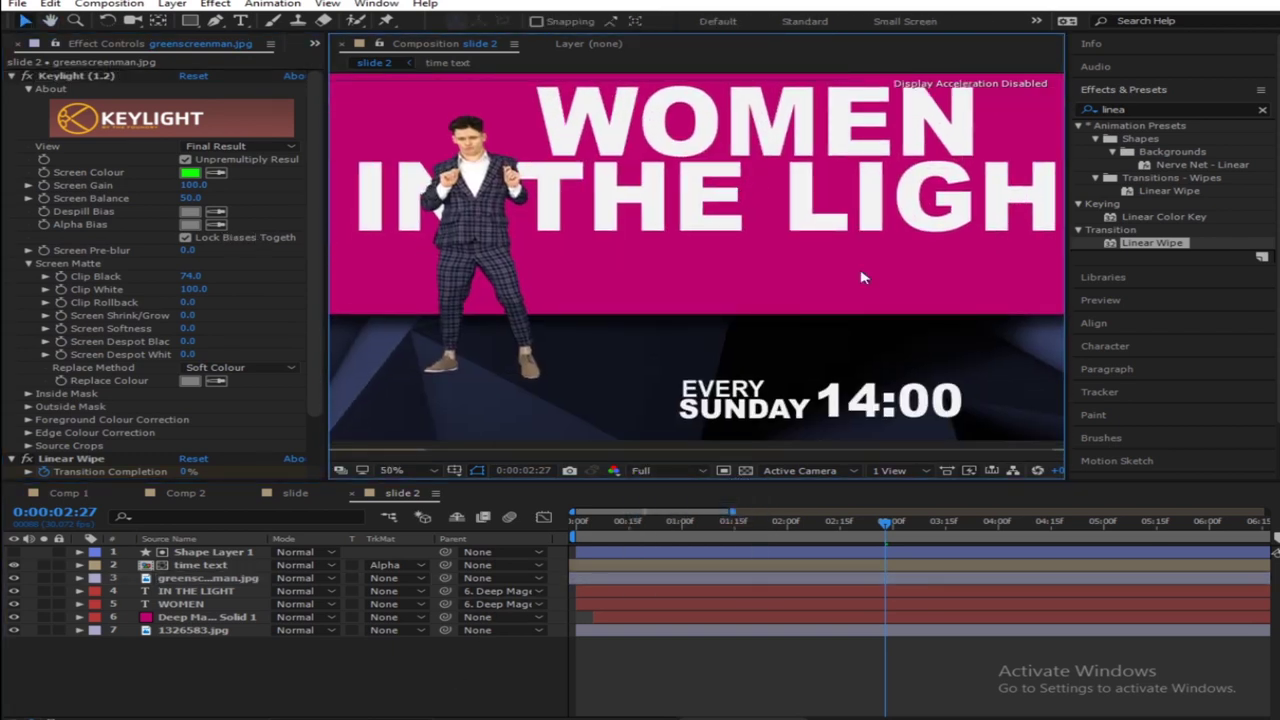
{"action": "scroll", "coordinate": [690, 280], "scroll_direction": "down", "scroll_amount": 2}
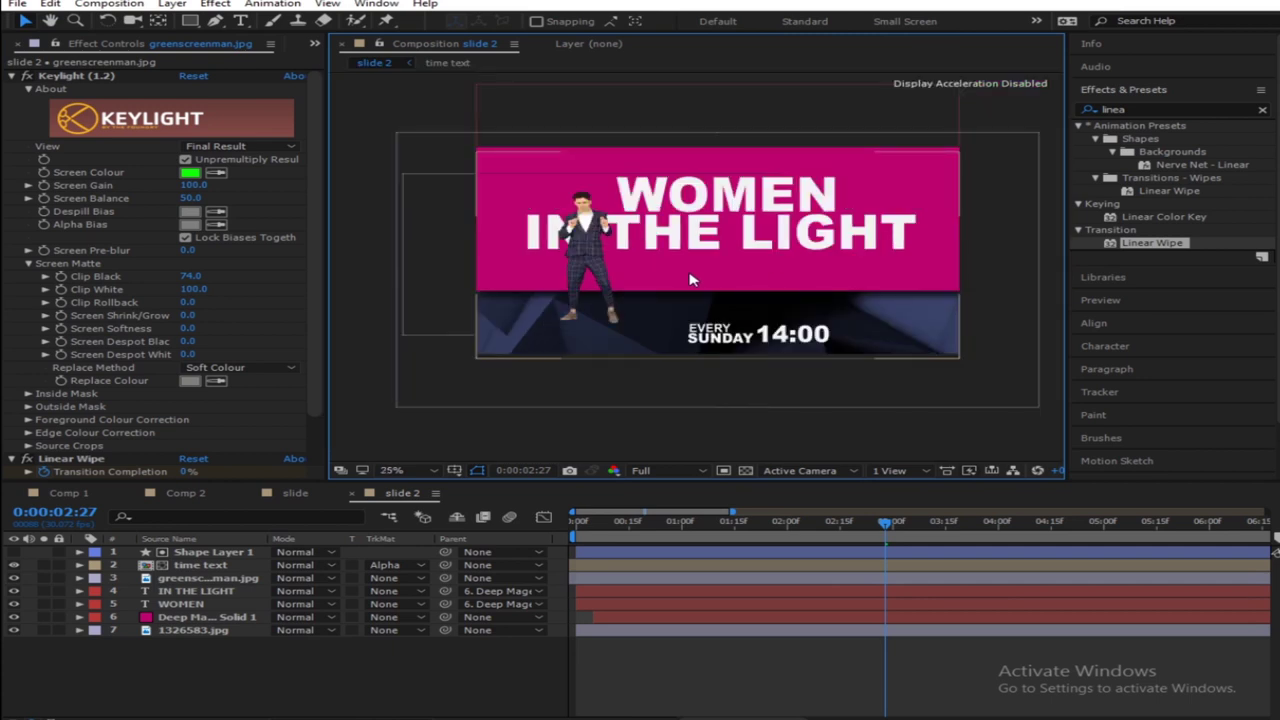
{"action": "left_click", "coordinate": [195, 582]}
Scale the greenscreenman layer to 243% and trim it with a rectangular mask around the man
{"action": "key", "text": "s"}
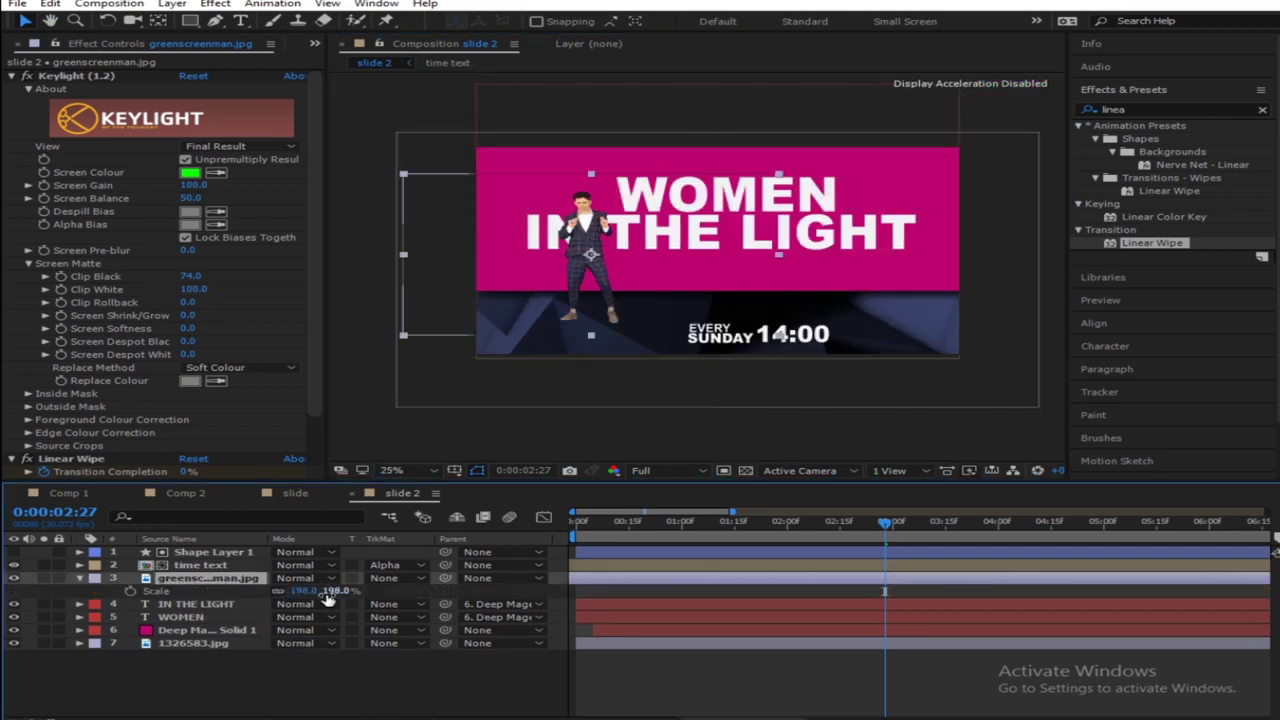
{"action": "left_click_drag", "start_coordinate": [357, 593], "coordinate": [371, 594]}
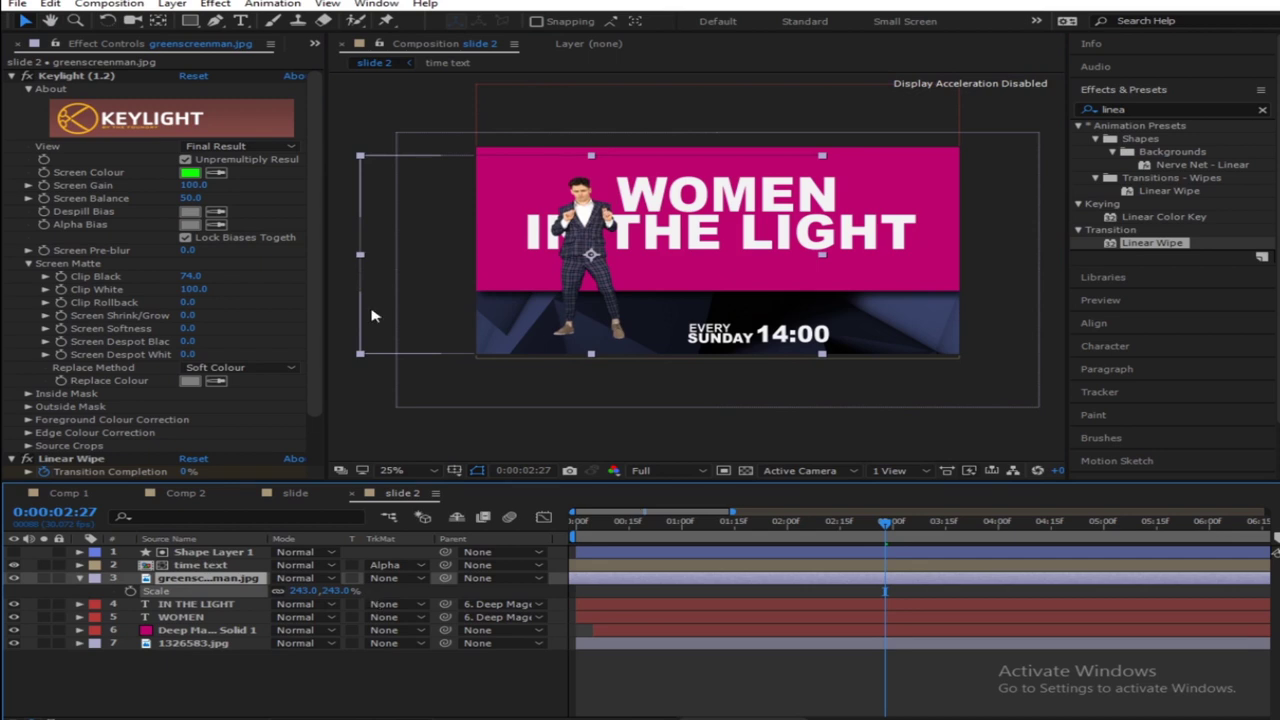
{"action": "left_click", "coordinate": [190, 20]}
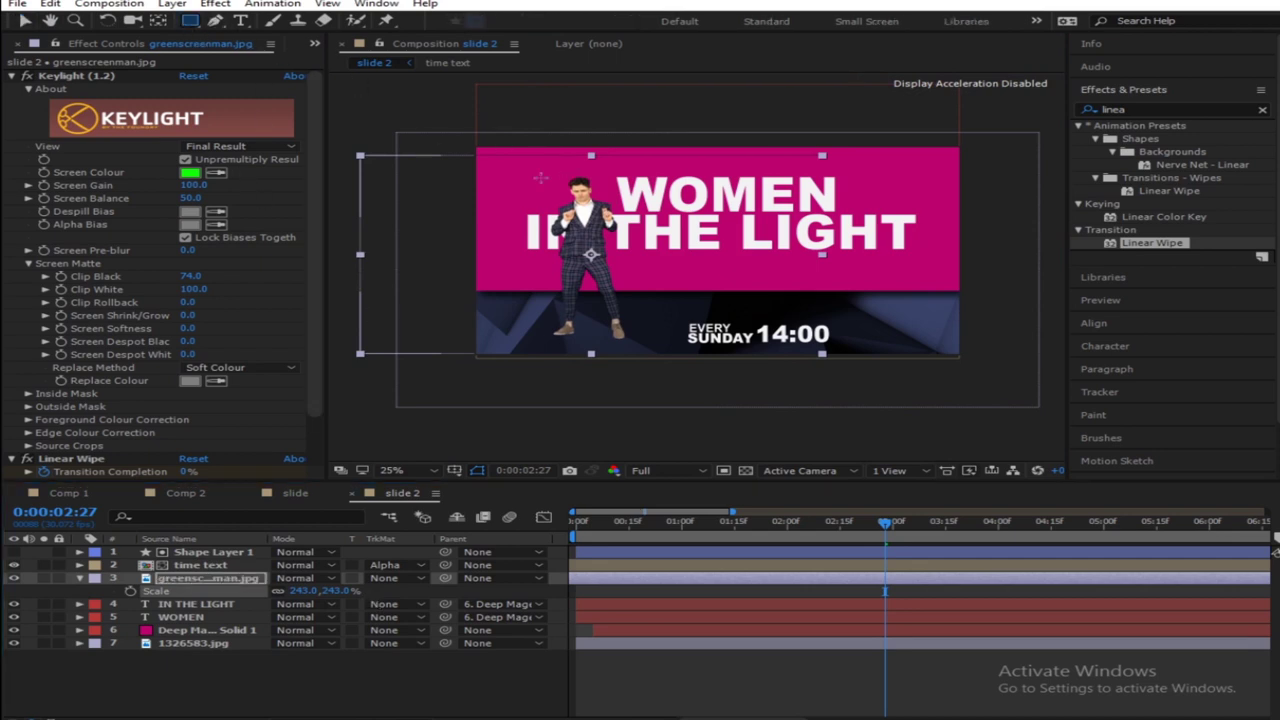
{"action": "mouse_move", "coordinate": [438, 161]}
{"action": "left_mouse_down"}
{"action": "mouse_move", "coordinate": [557, 167]}
{"action": "mouse_move", "coordinate": [694, 352]}
{"action": "left_mouse_up"}
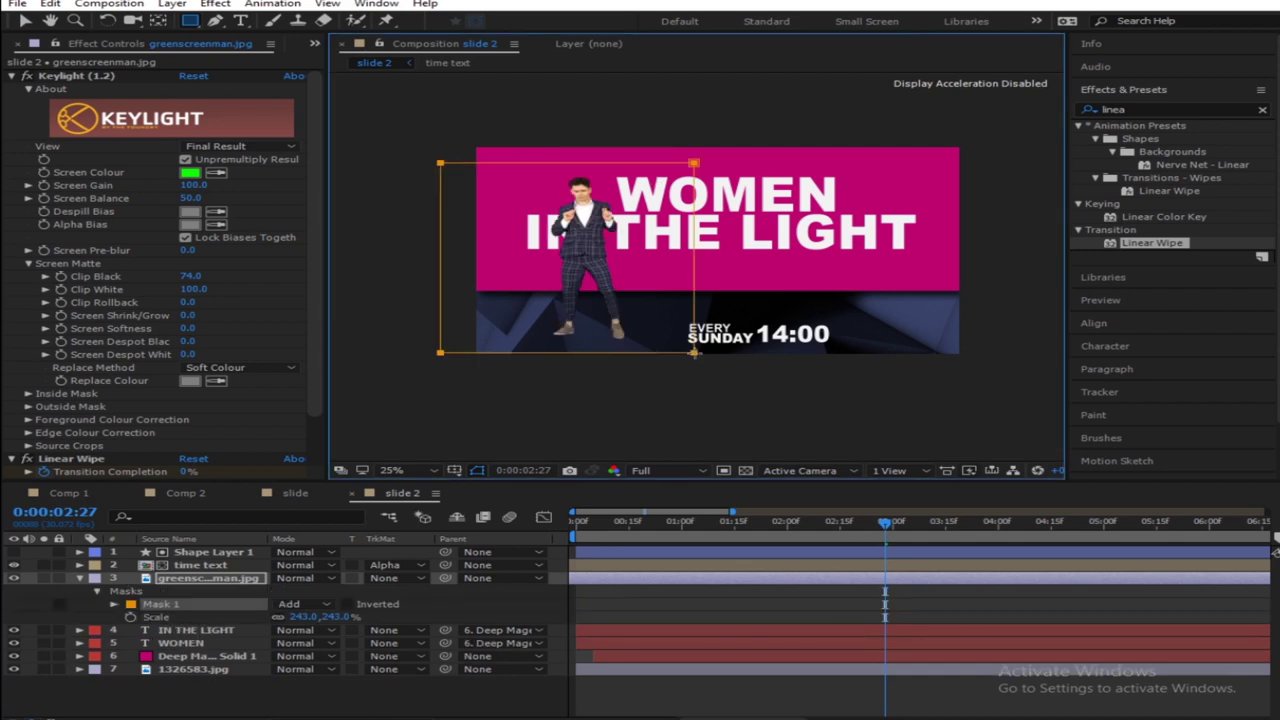
Collapse and deselect the man layer, then select the Deep Magenta-Red Solid 1 layer
{"action": "left_click", "coordinate": [79, 578]}
{"action": "key", "text": "ctrl+shift+a"}
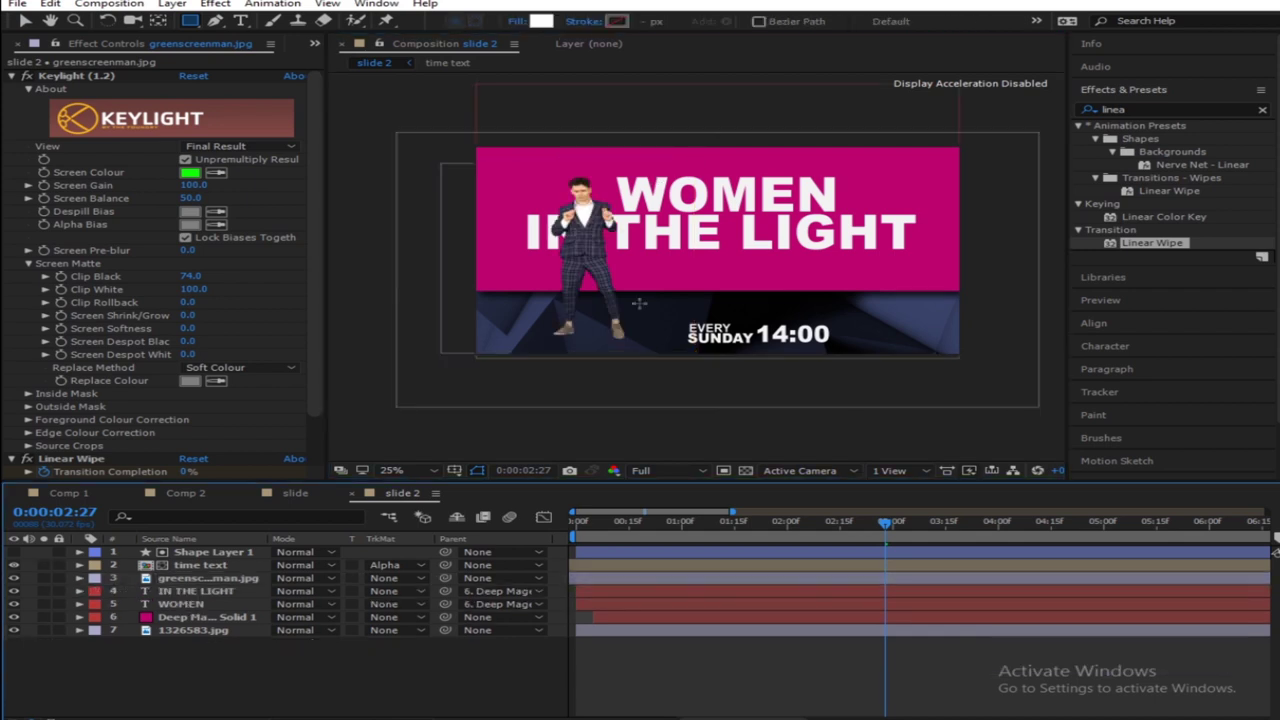
{"action": "key", "text": "period"}
{"action": "left_click", "coordinate": [25, 20]}
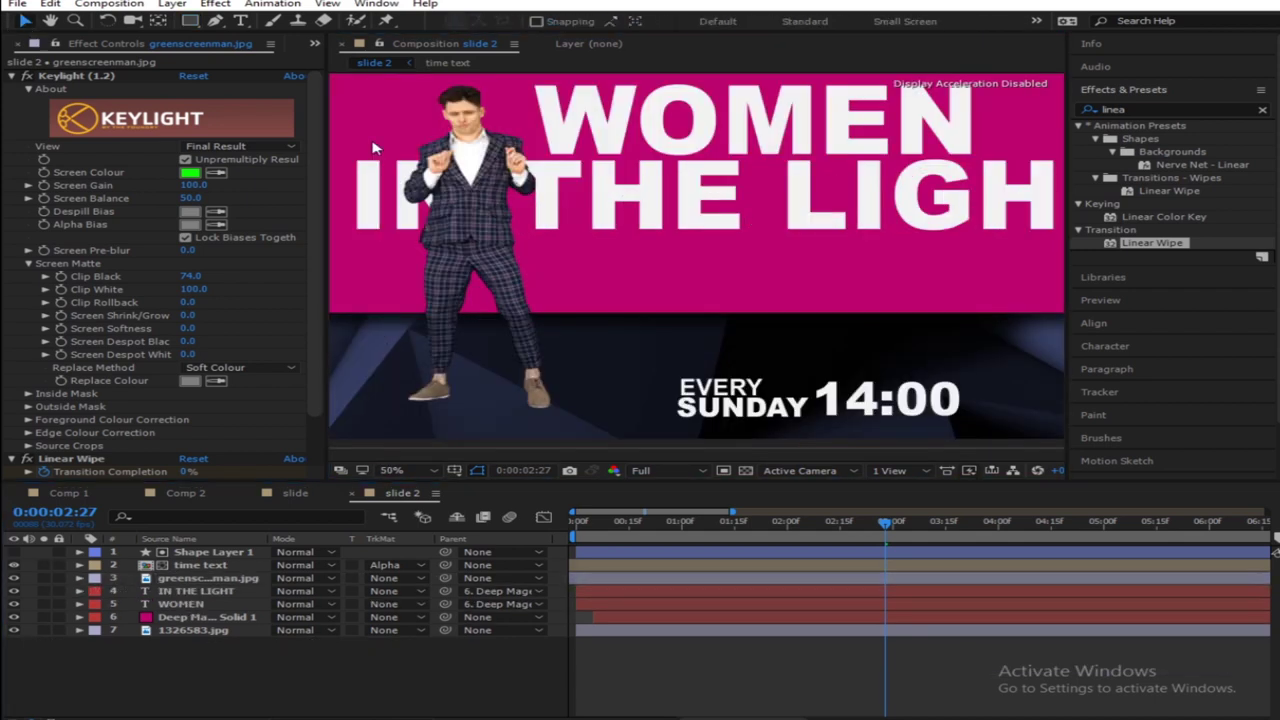
{"action": "key", "text": "comma"}
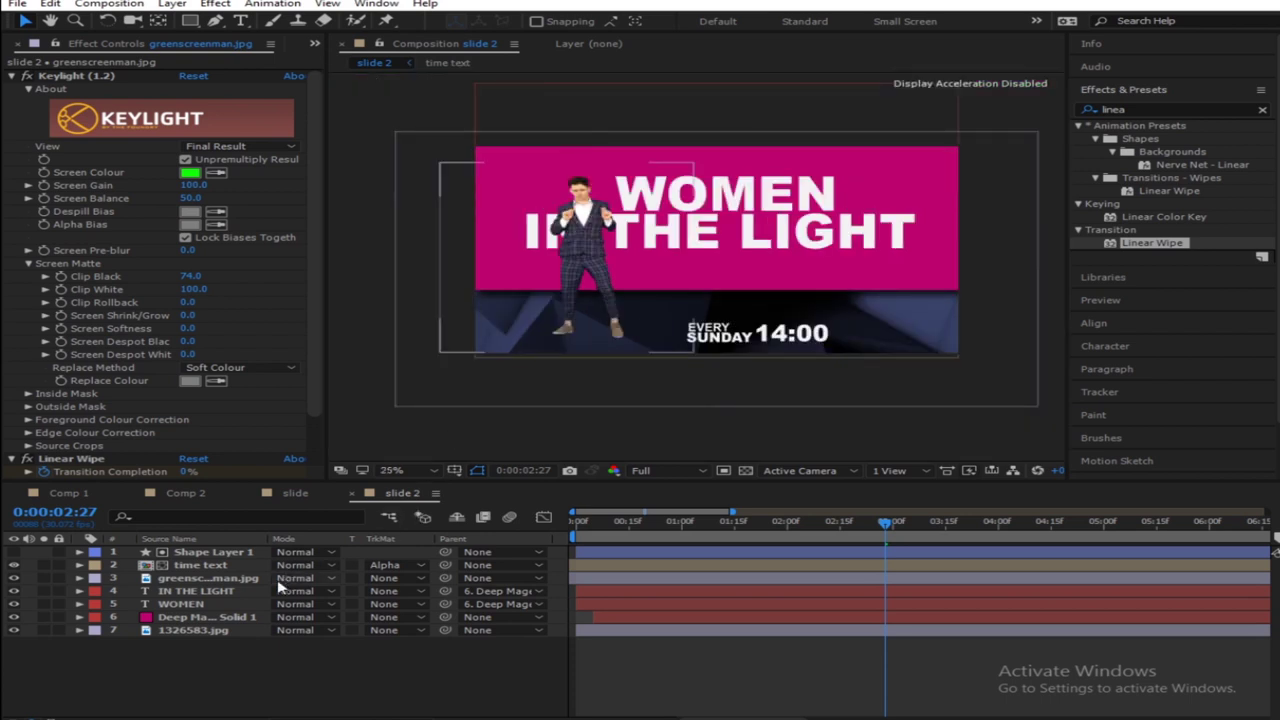
{"action": "left_click", "coordinate": [229, 619]}
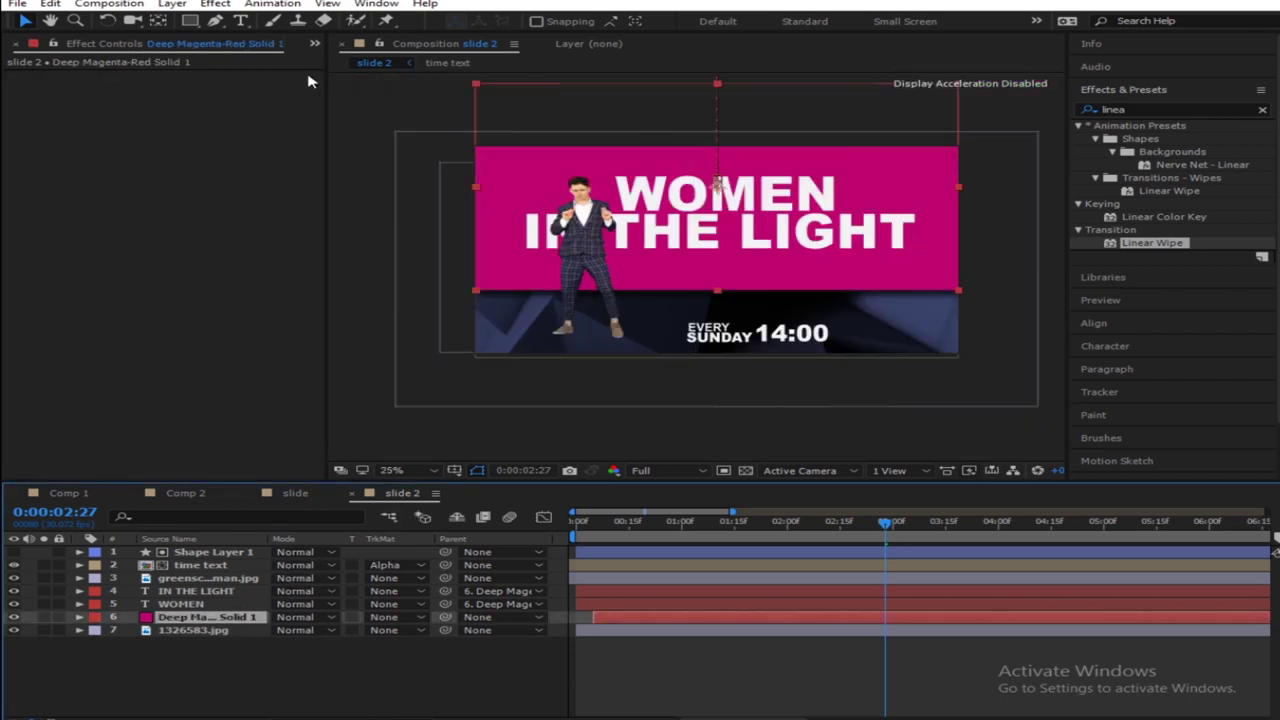
{"action": "left_click", "coordinate": [172, 4]}
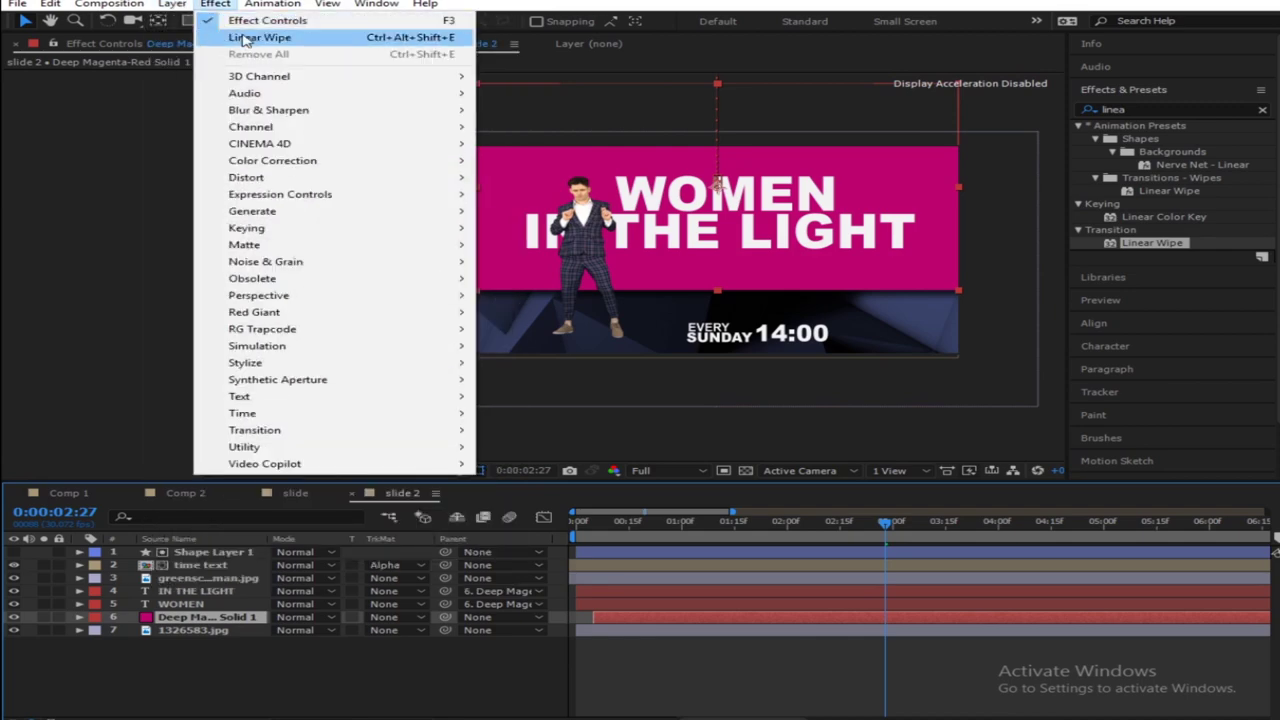
Recolour the magenta solid to Deep Royal Blue 0278BC through Solid Settings
{"action": "left_click", "coordinate": [226, 37]}
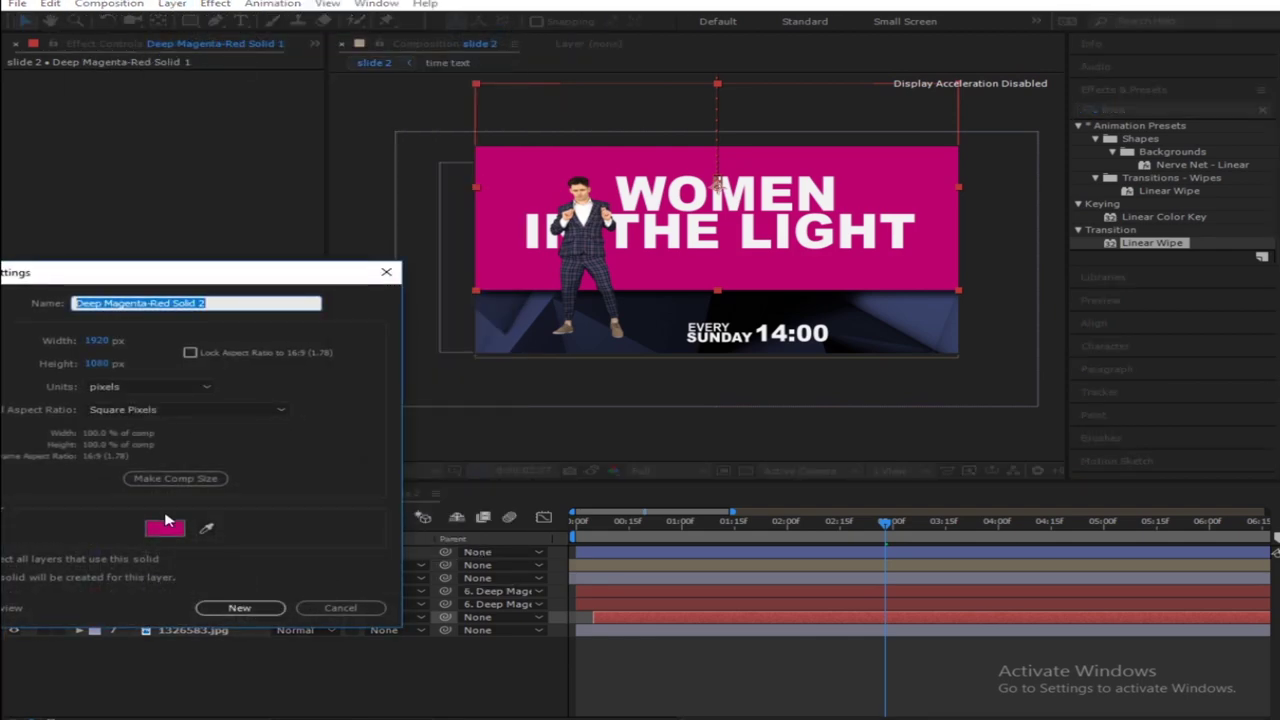
{"action": "left_click", "coordinate": [166, 528]}
{"action": "left_click", "coordinate": [579, 604]}
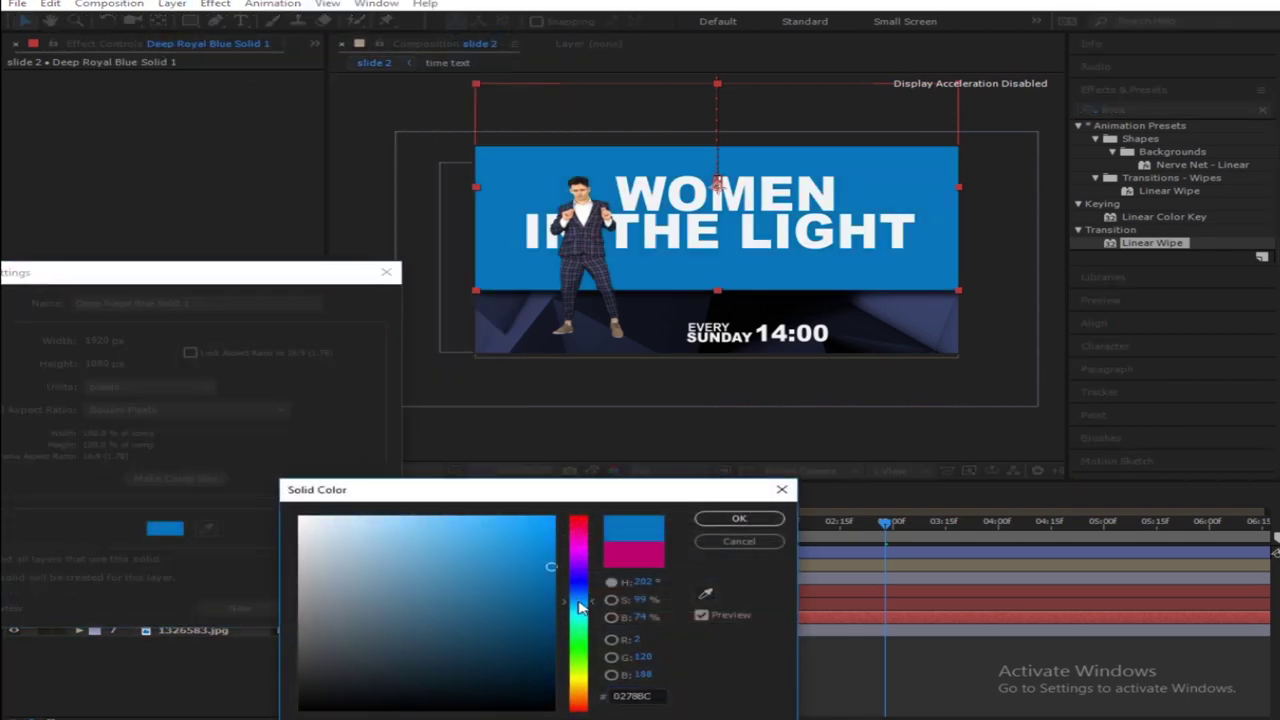
{"action": "left_click", "coordinate": [700, 520]}
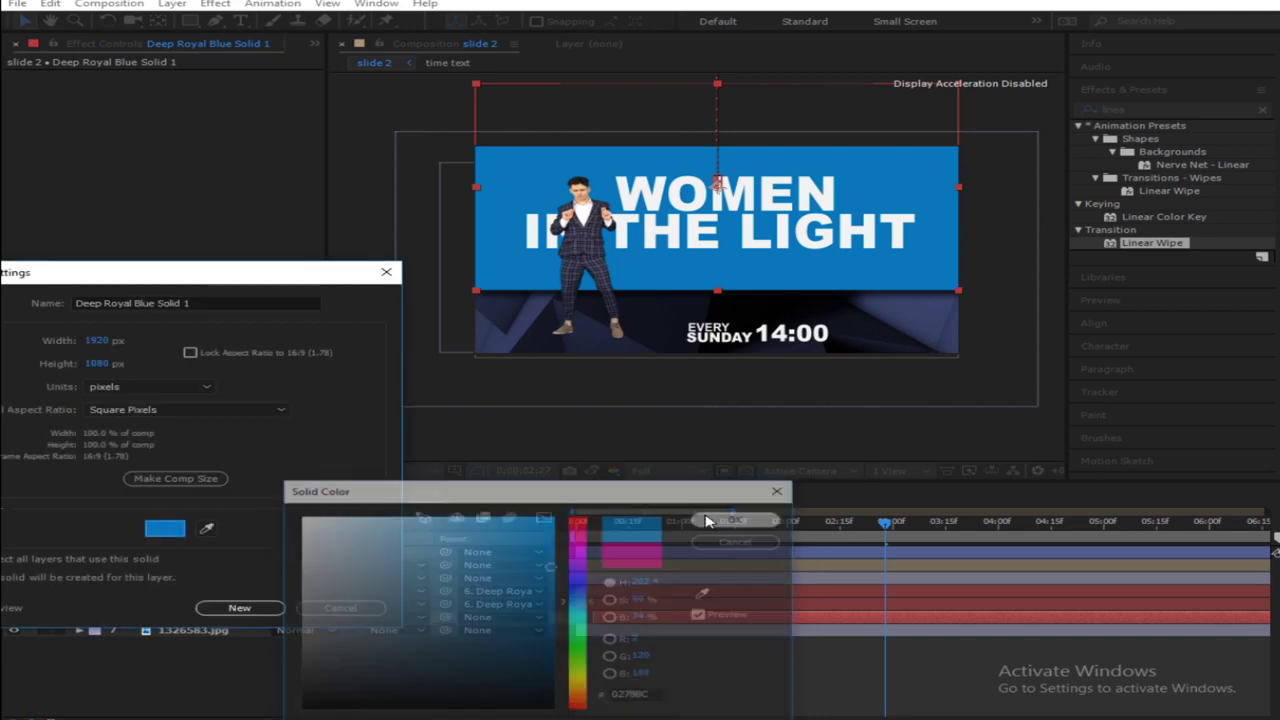
{"action": "left_click", "coordinate": [270, 608]}
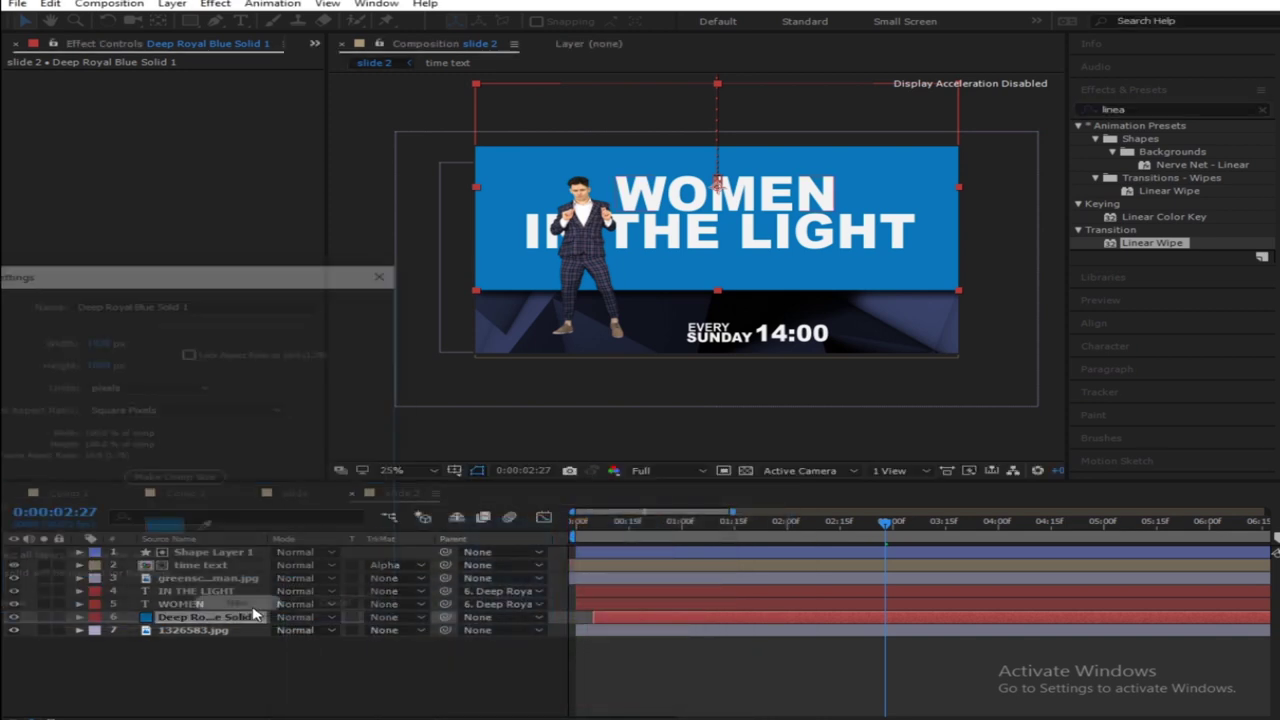
{"action": "left_click", "coordinate": [316, 694]}
Retype the first headline line as CLASSIC
{"action": "left_click", "coordinate": [195, 604]}
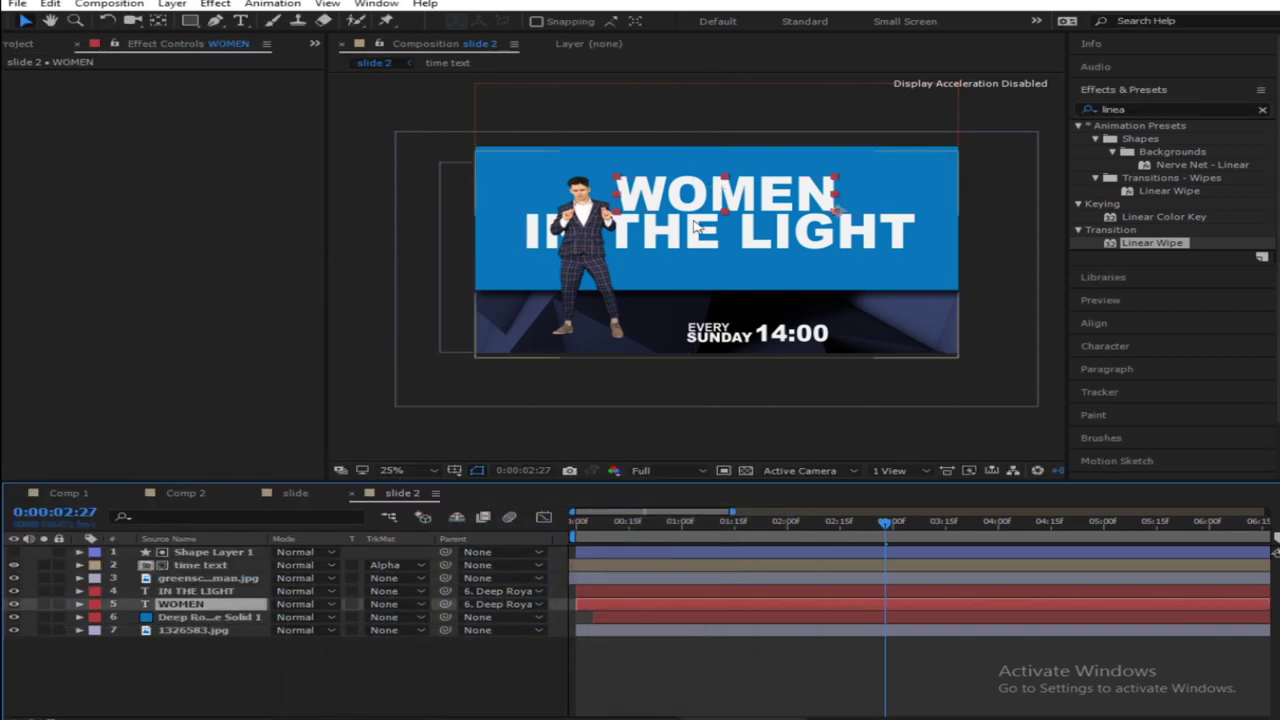
{"action": "double_click", "coordinate": [832, 193]}
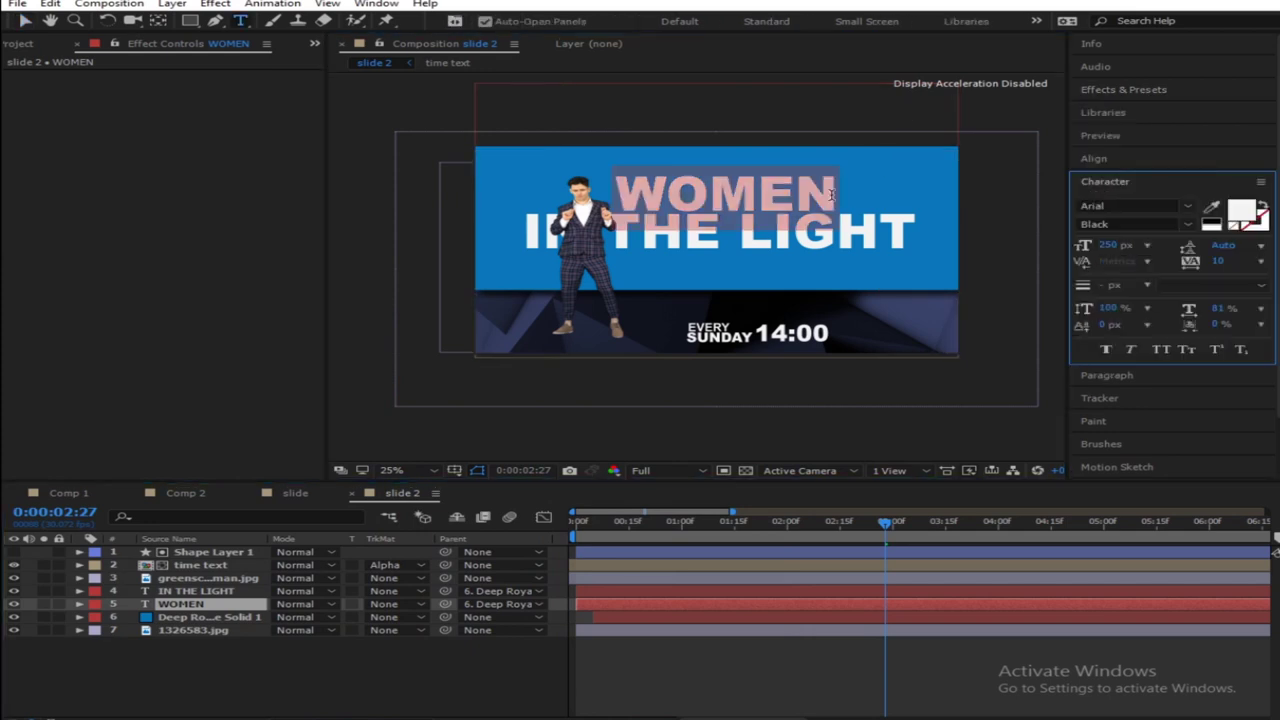
{"action": "type", "text": "MENS"}
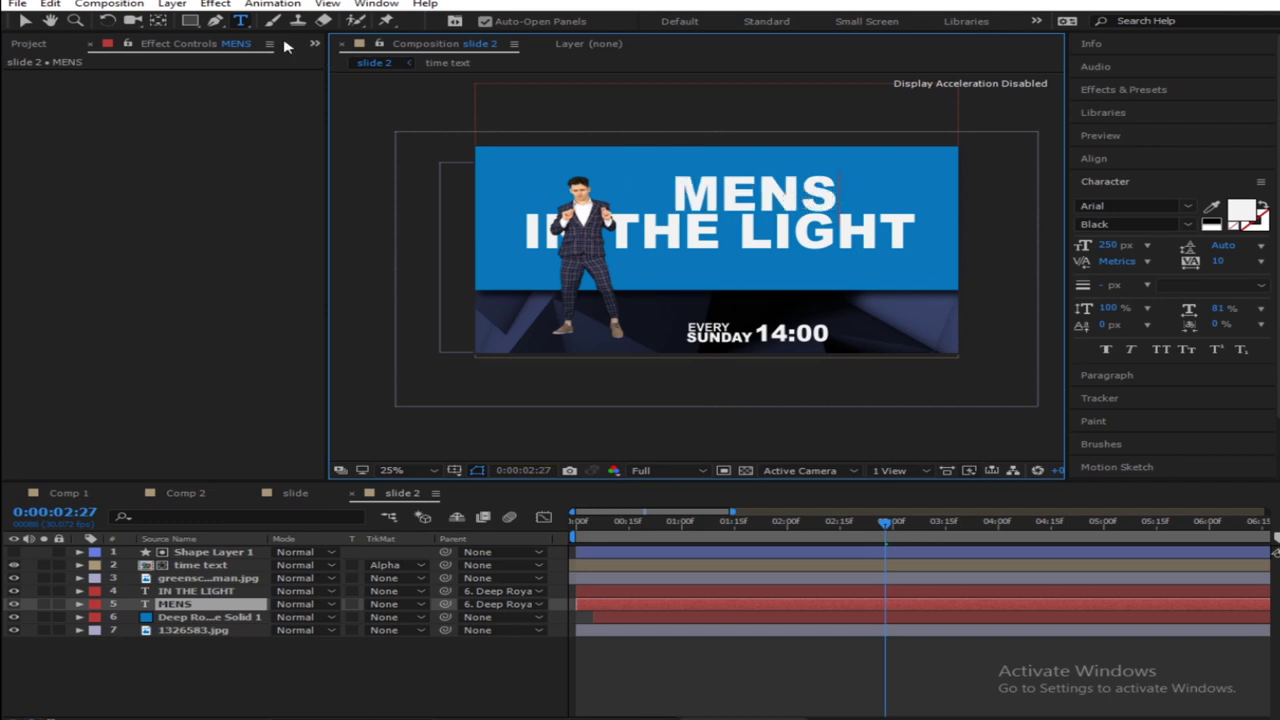
{"action": "key", "text": "BackSpace"}
{"action": "key", "text": "BackSpace"}
{"action": "key", "text": "BackSpace"}
{"action": "key", "text": "BackSpace"}
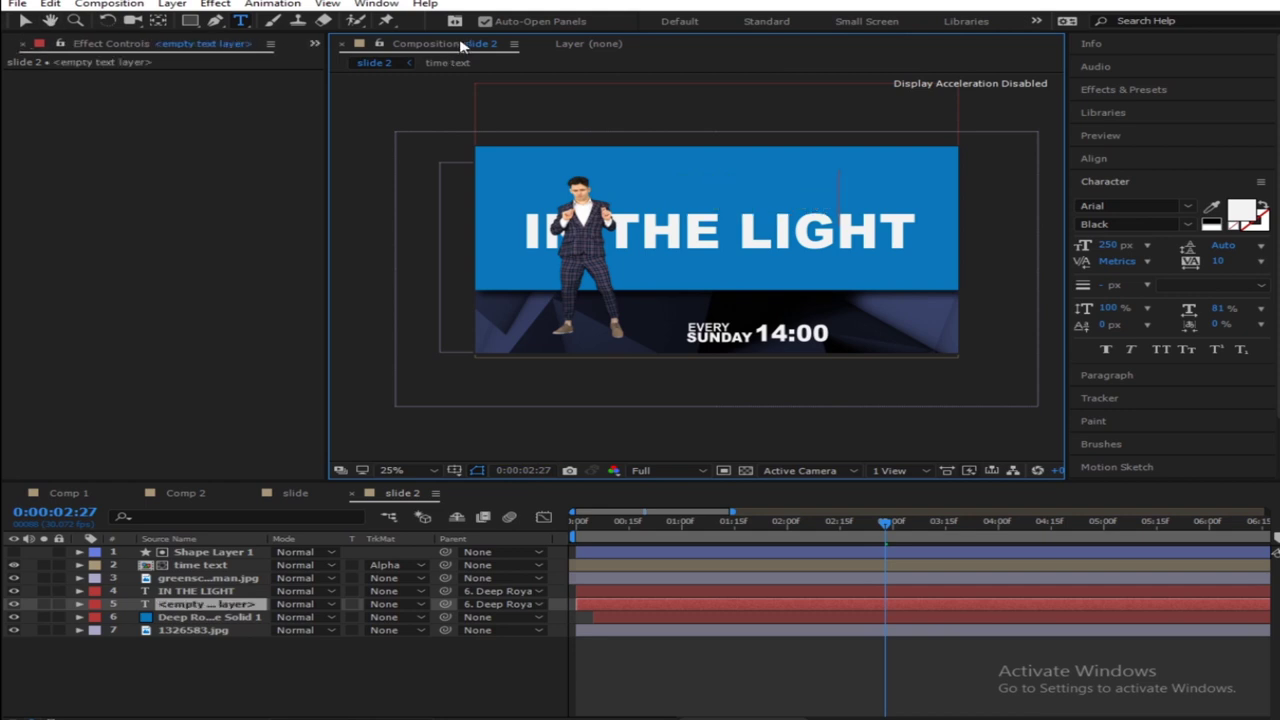
{"action": "type", "text": "CLASSI"}
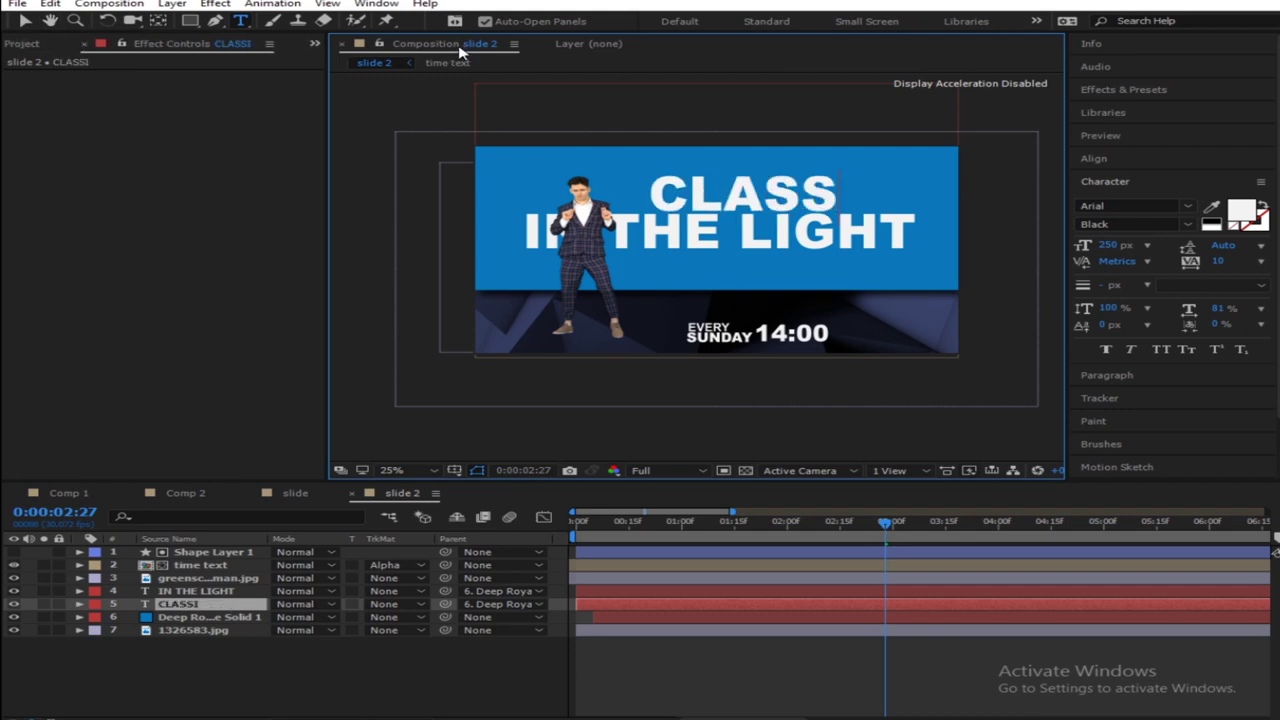
{"action": "type", "text": "C"}
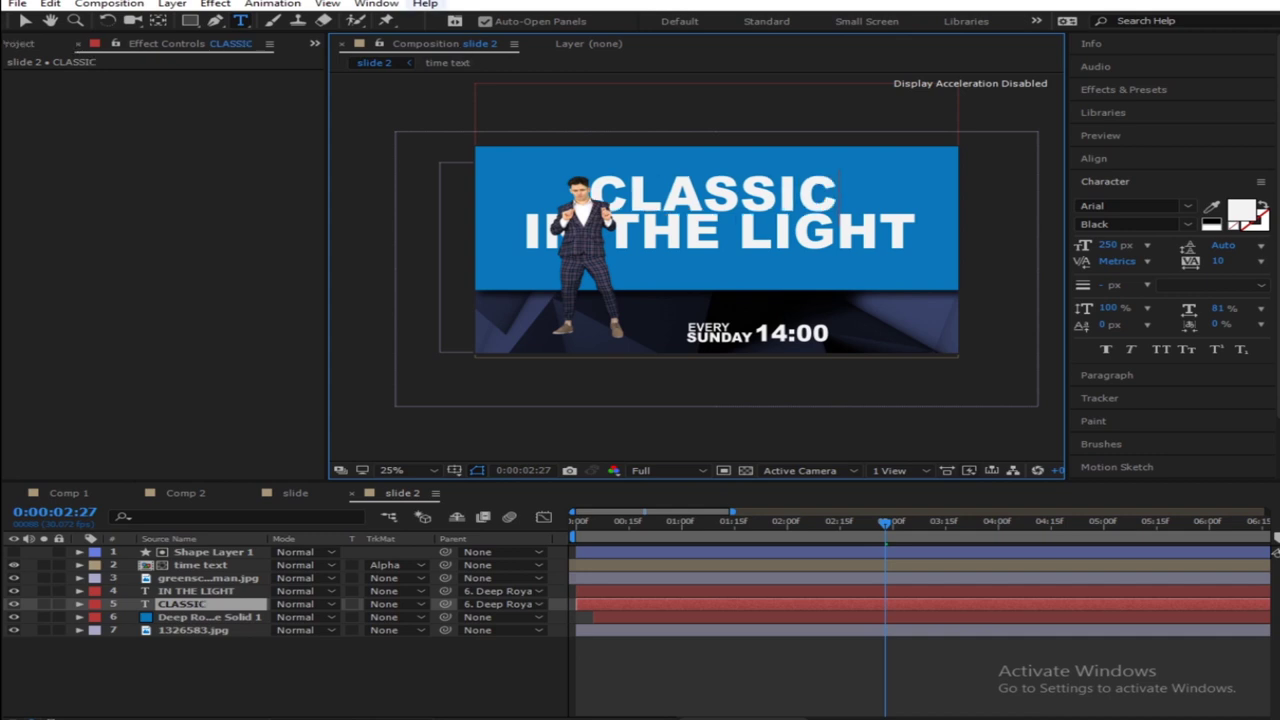
{"action": "left_click", "coordinate": [25, 20]}
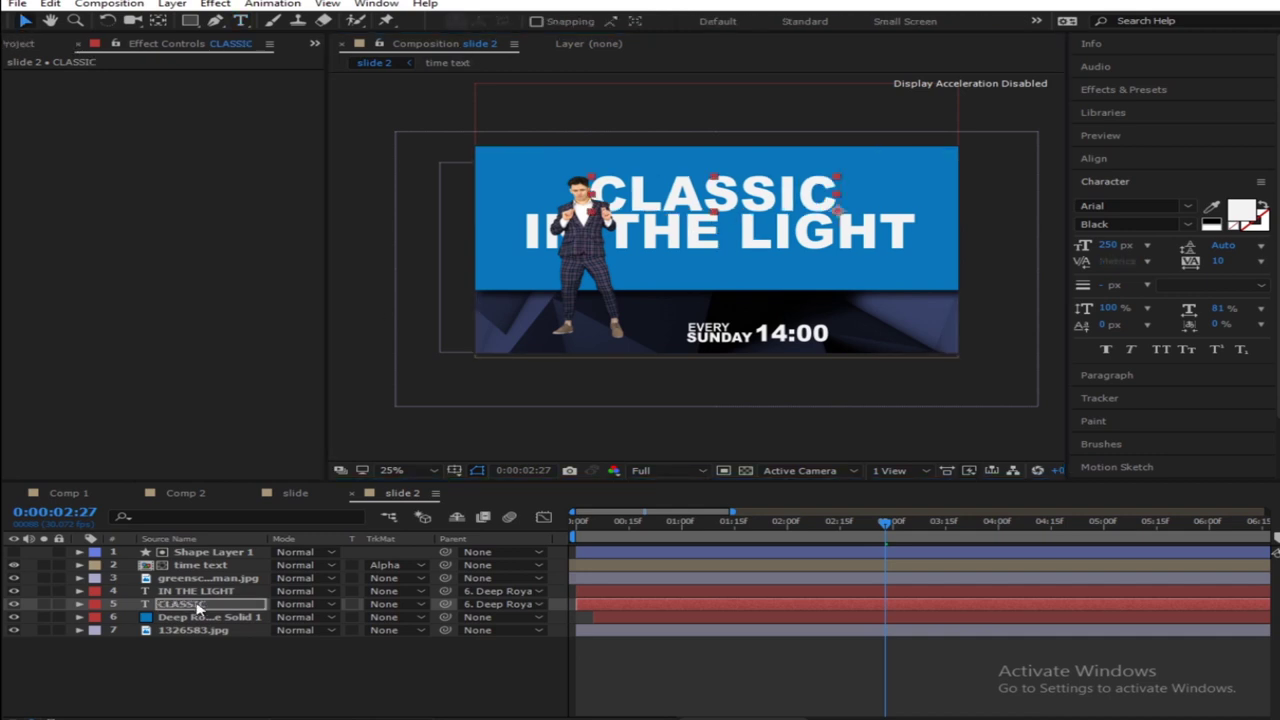
Replace IN THE LIGHT with MENS FASHIONS and scale that line to 89%
{"action": "left_click", "coordinate": [913, 226]}
{"action": "double_click", "coordinate": [910, 231]}
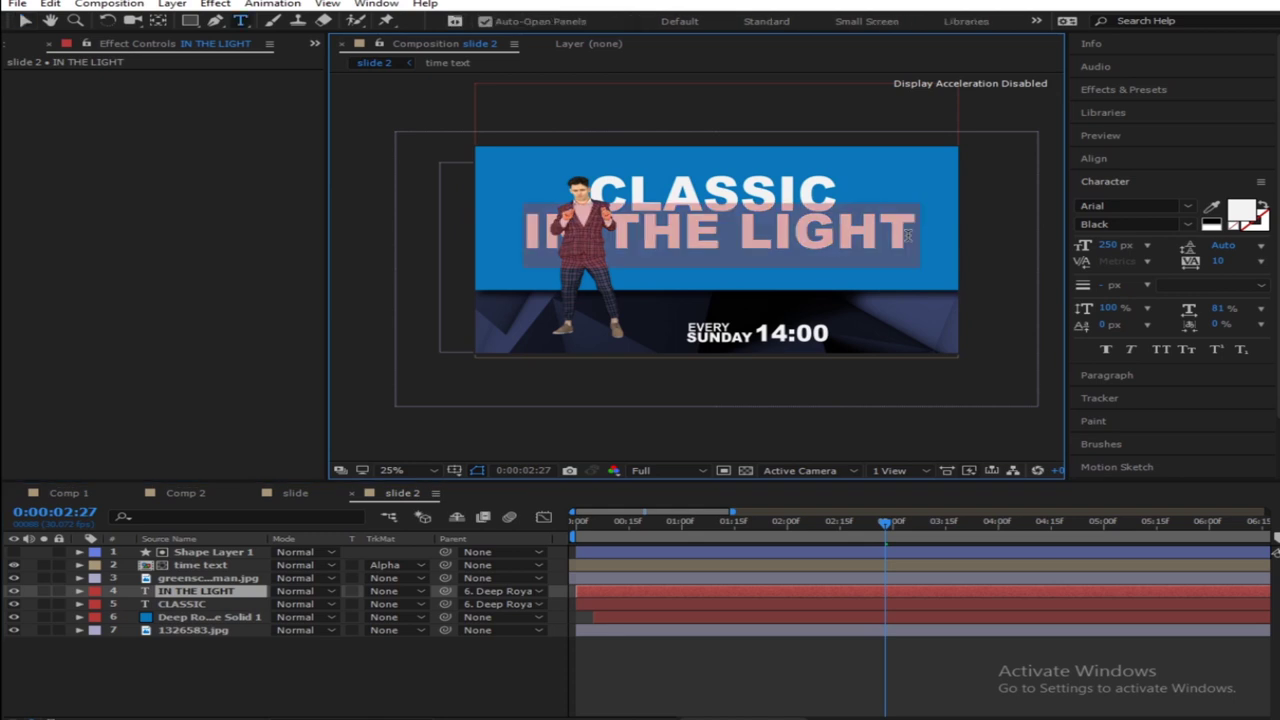
{"action": "type", "text": "M"}
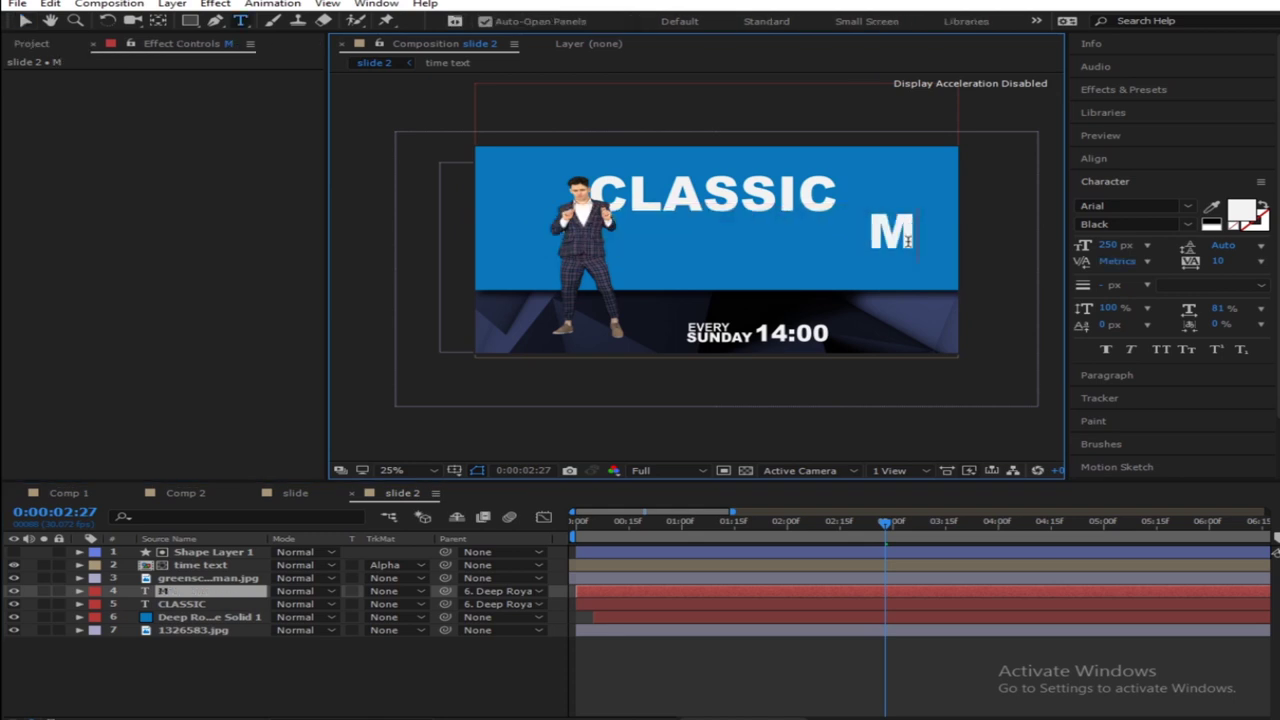
{"action": "type", "text": "ENS F"}
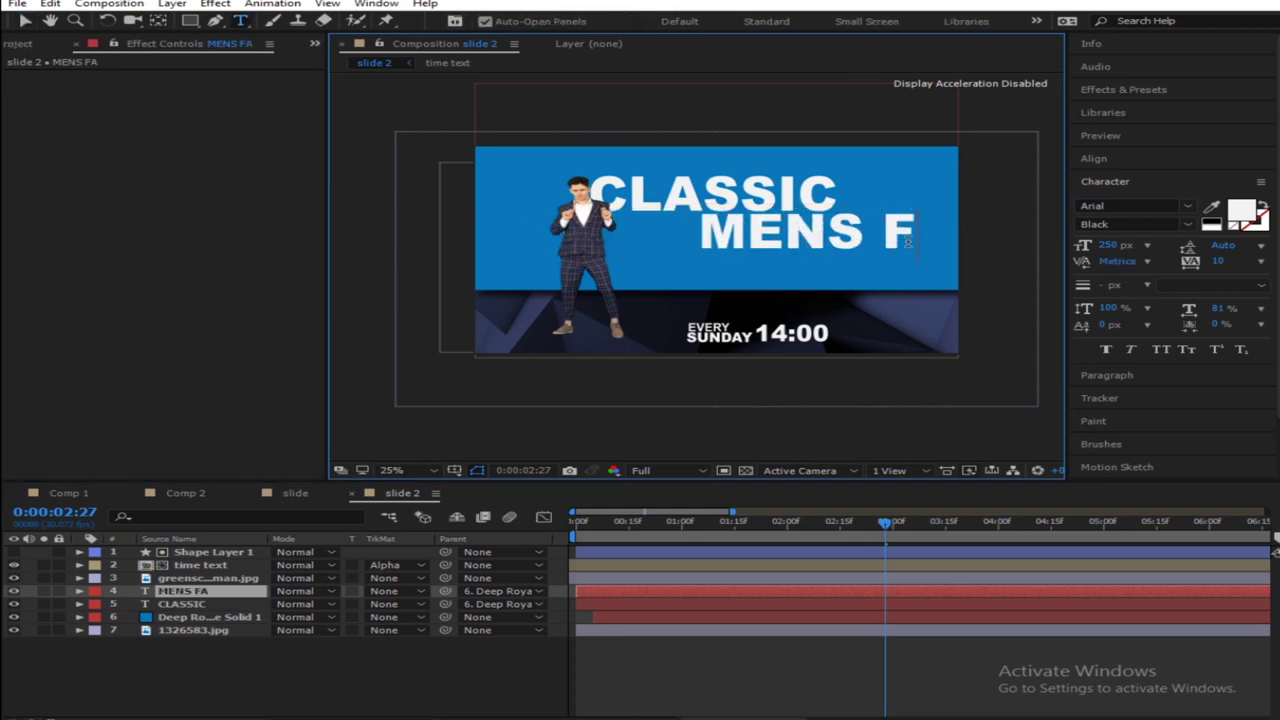
{"action": "type", "text": "ASHIONS"}
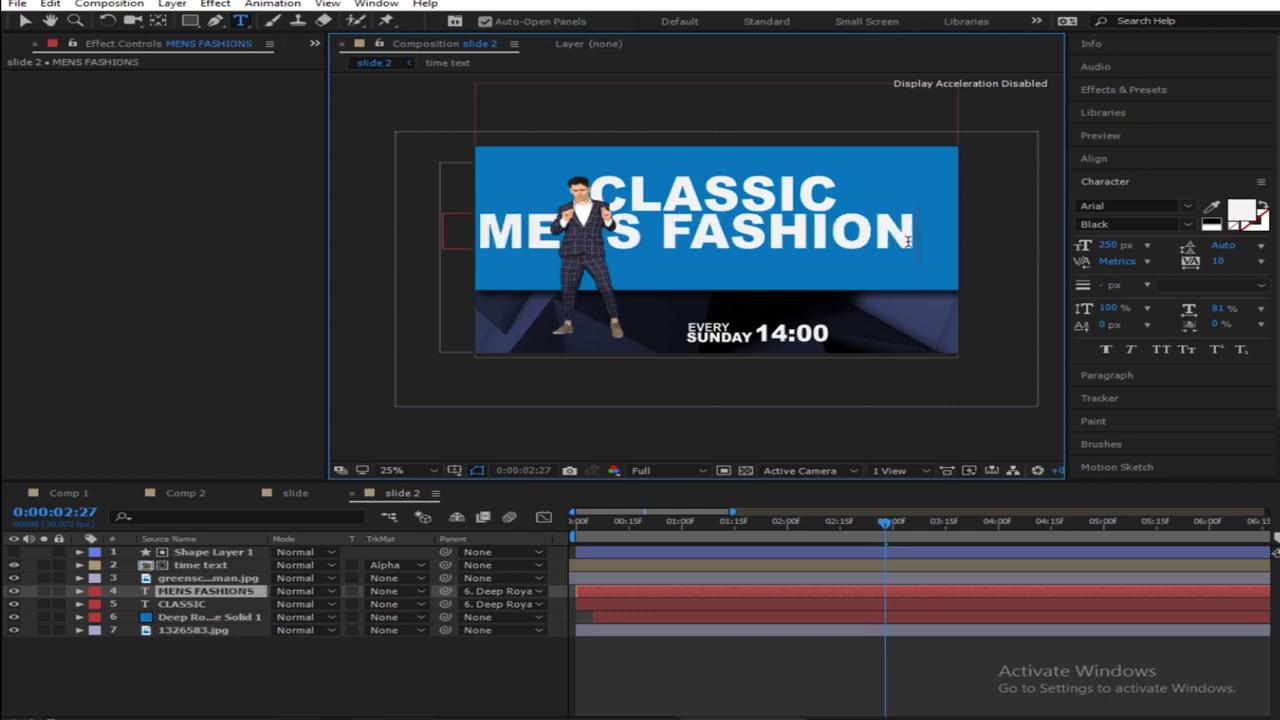
{"action": "left_click", "coordinate": [25, 20]}
{"action": "key", "text": "s"}
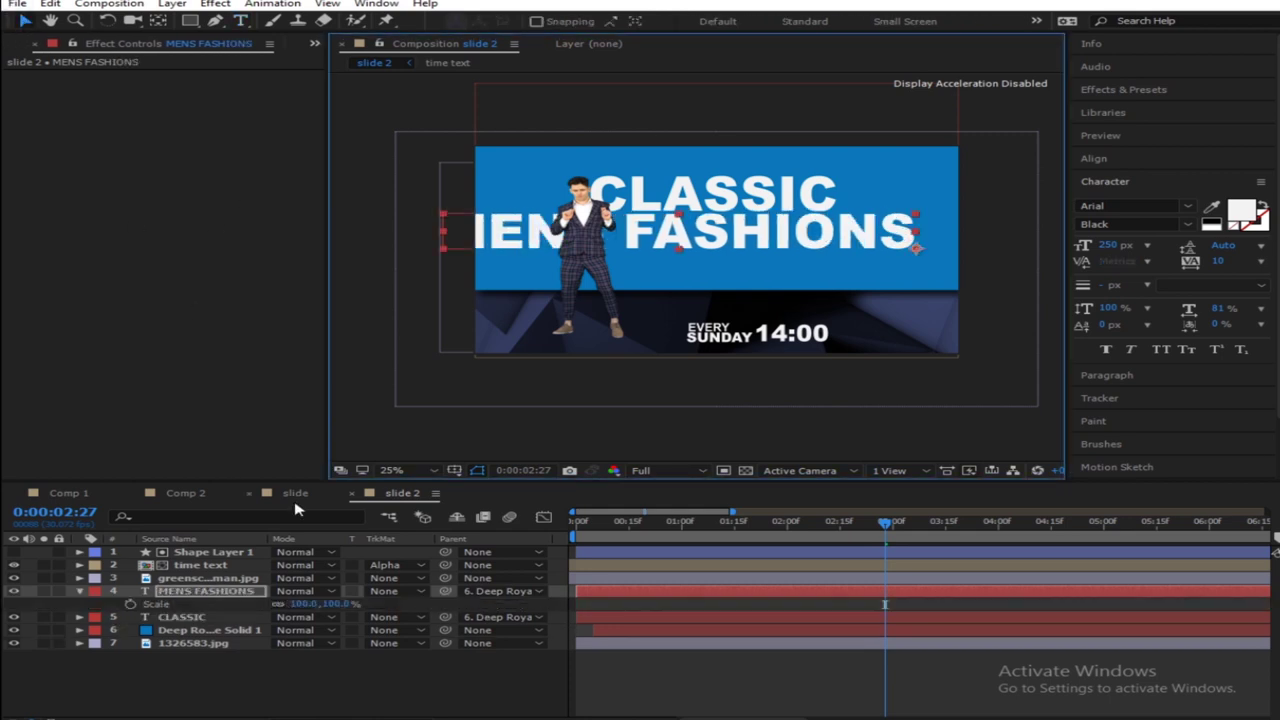
{"action": "key", "text": "Caps_Lock"}
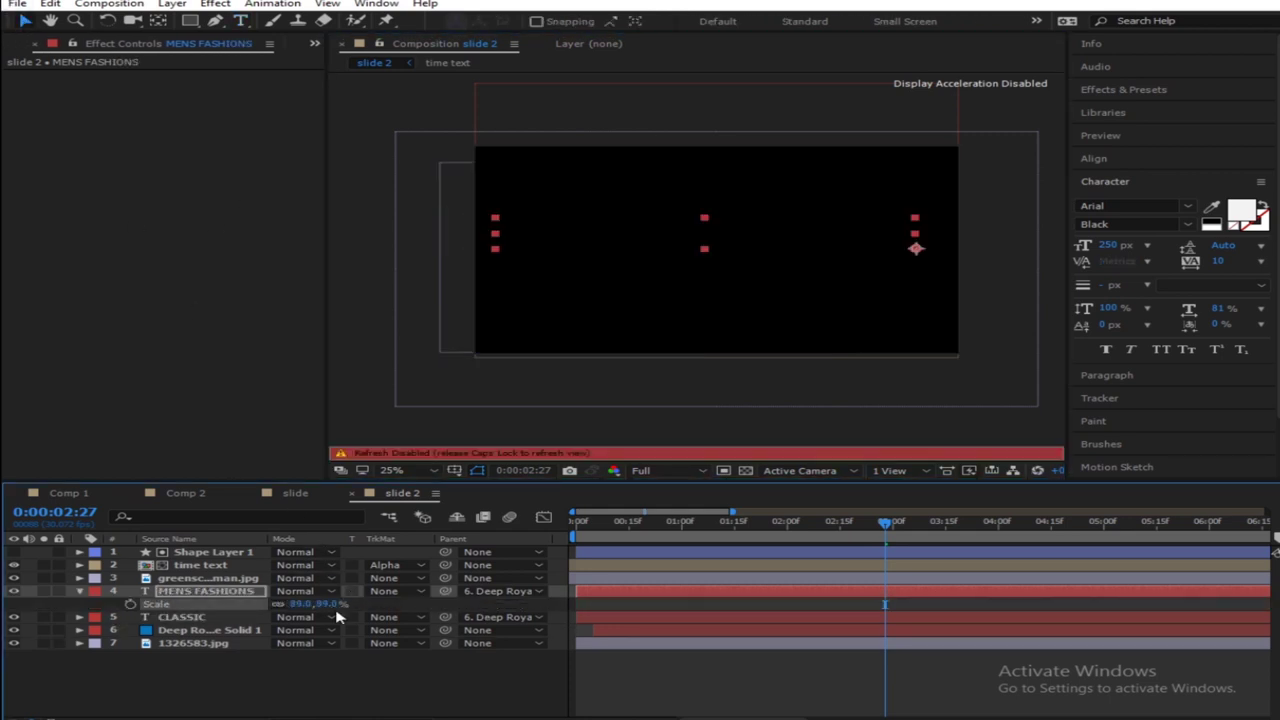
{"action": "key", "text": "Caps_Lock"}
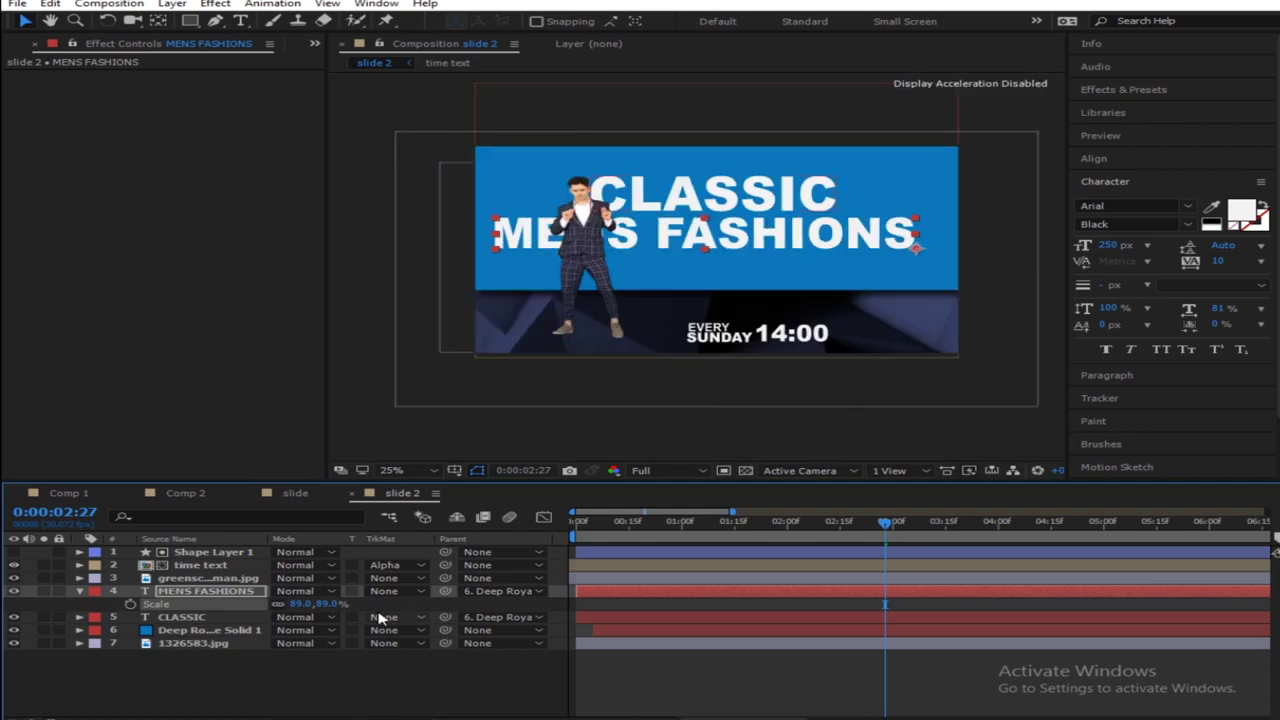
{"action": "left_click", "coordinate": [366, 662]}
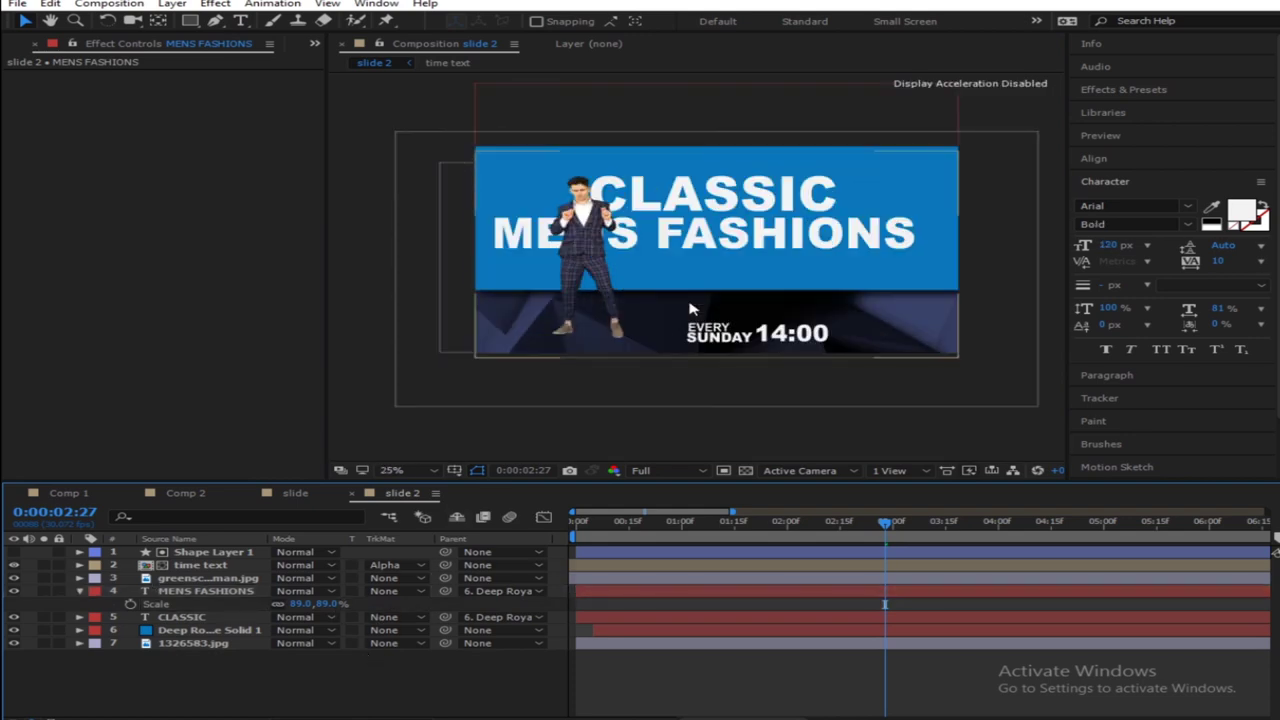
{"action": "mouse_move", "coordinate": [703, 285]}
{"action": "left_mouse_down"}
{"action": "mouse_move", "coordinate": [716, 276]}
{"action": "mouse_move", "coordinate": [722, 289]}
{"action": "left_mouse_up"}
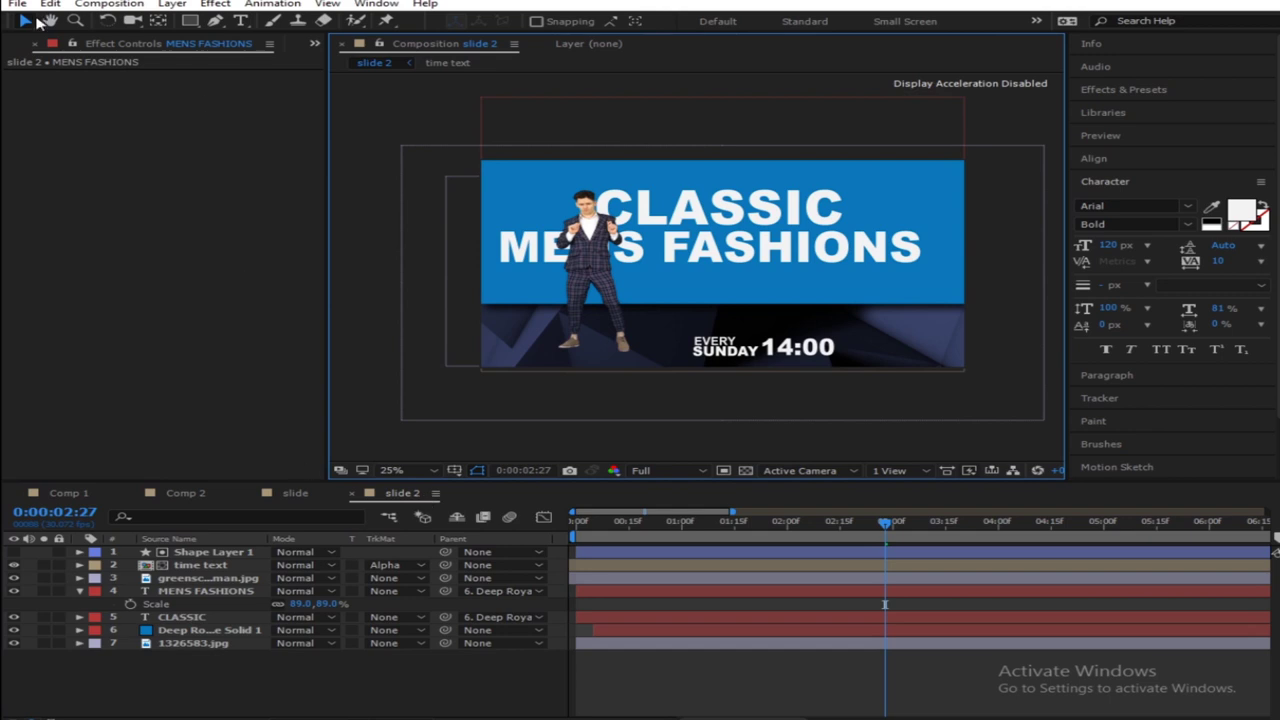
{"action": "key", "text": "ctrl+0"}
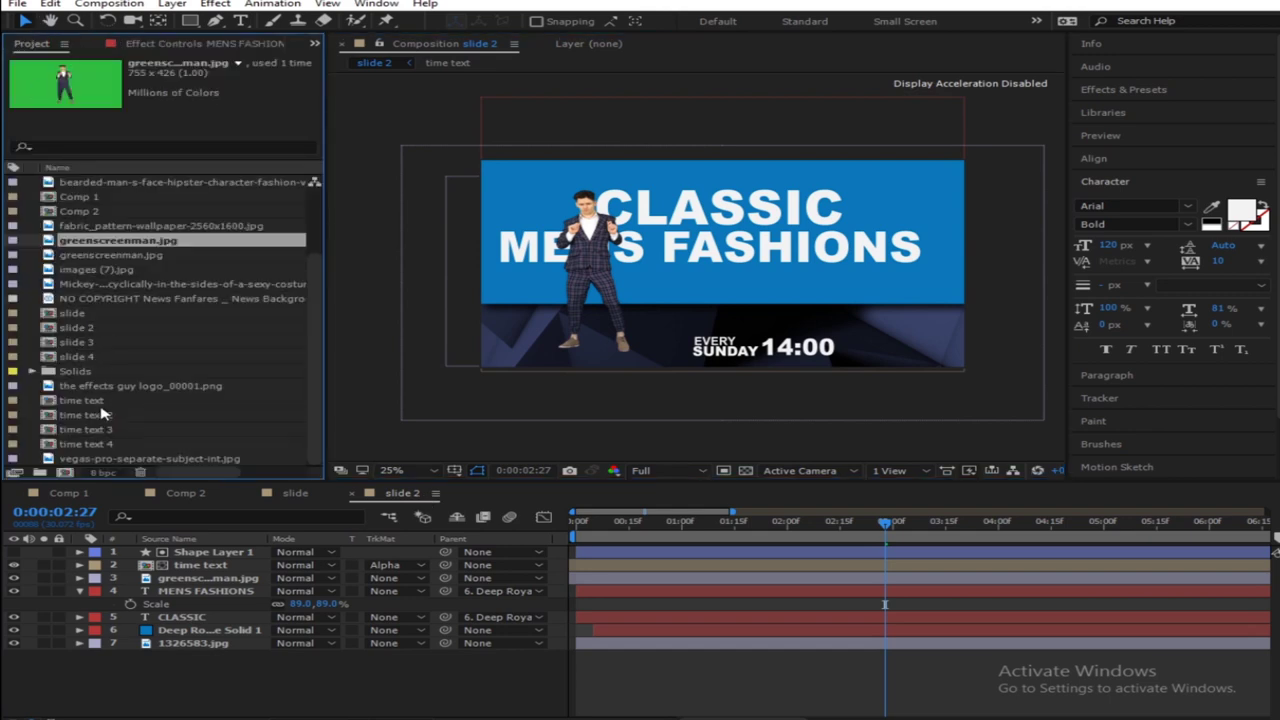
Open time text 2 and change its 14:00 time to 17:00
{"action": "double_click", "coordinate": [100, 415]}
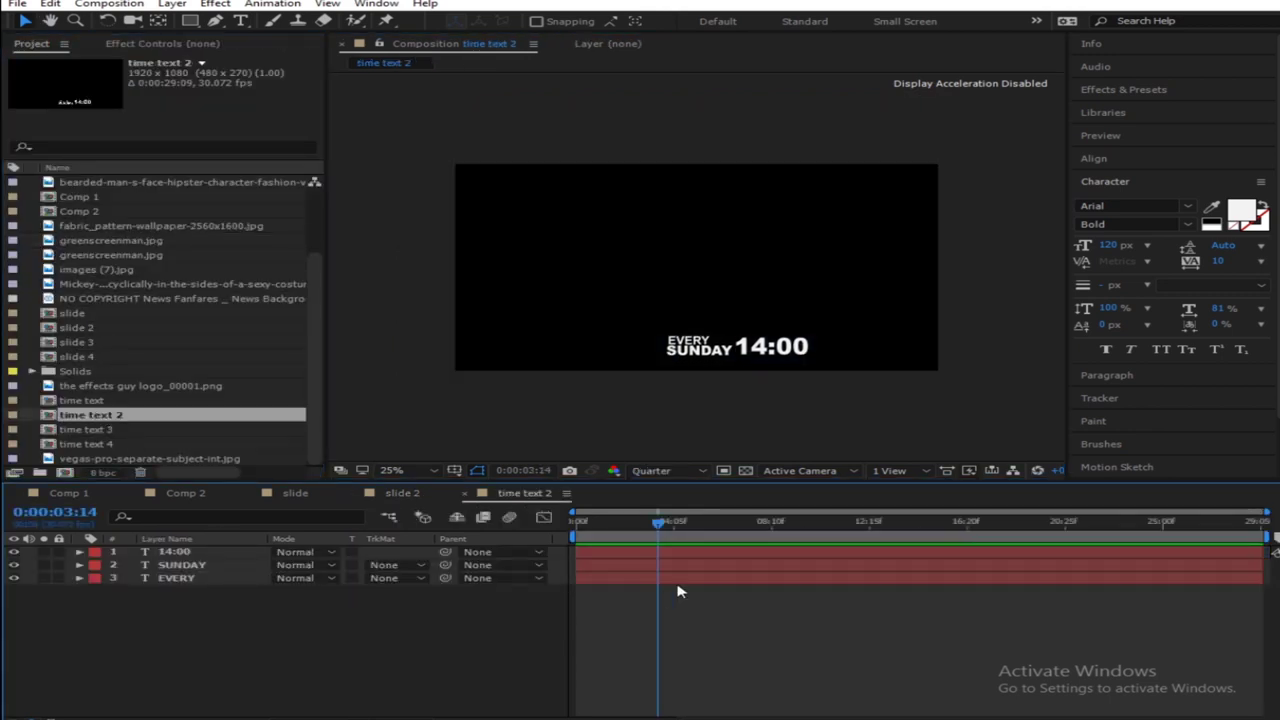
{"action": "left_click", "coordinate": [785, 346]}
{"action": "double_click", "coordinate": [772, 347]}
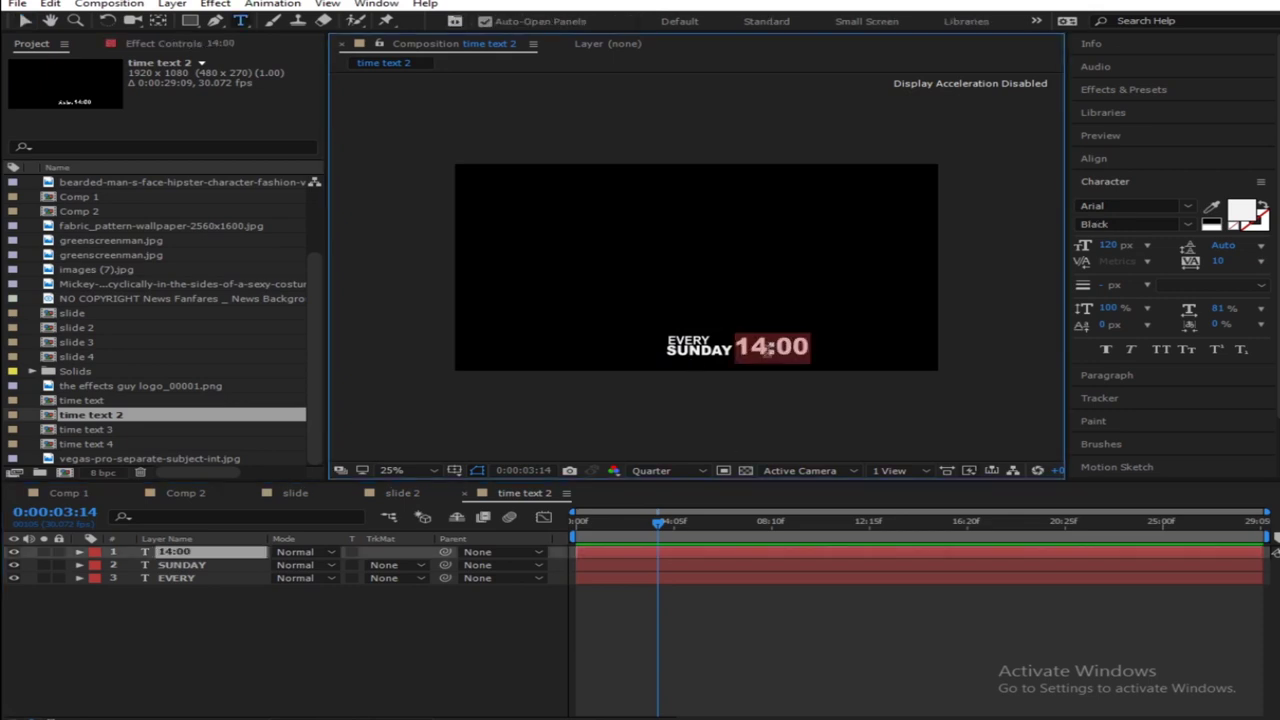
{"action": "left_click", "coordinate": [767, 349]}
{"action": "key", "text": "BackSpace"}
{"action": "type", "text": "7"}
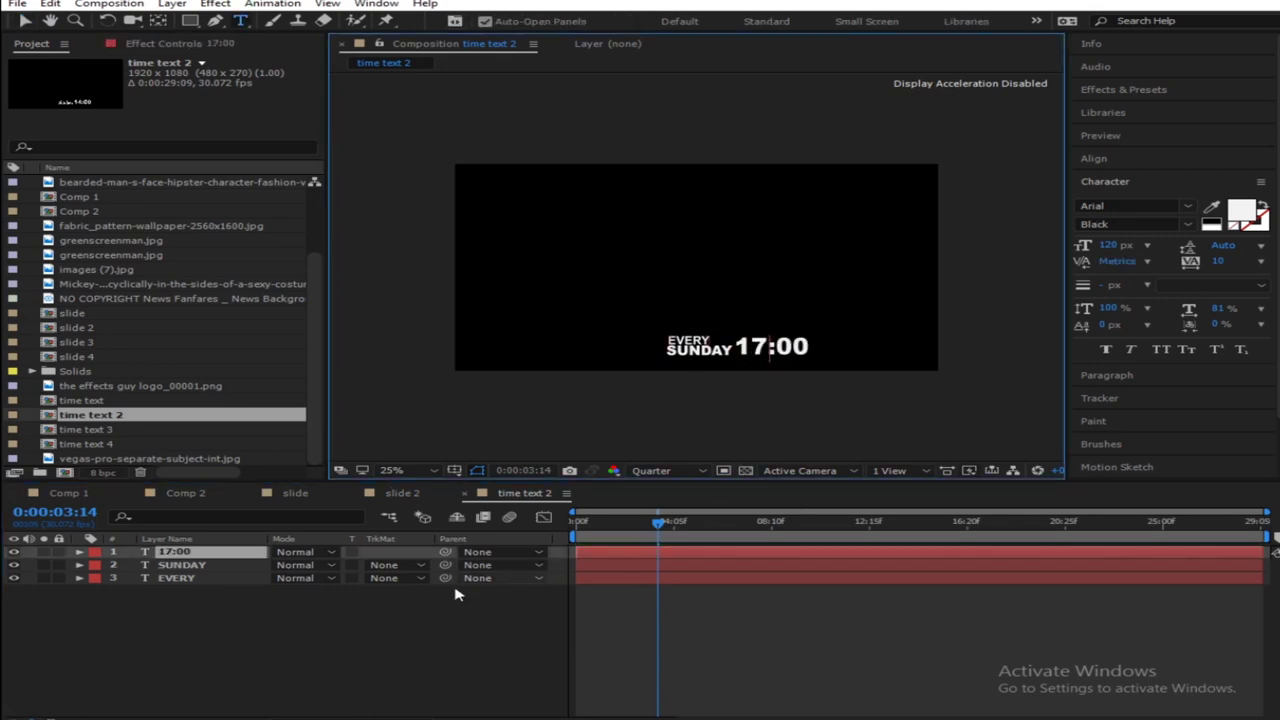
{"action": "left_click", "coordinate": [431, 606]}
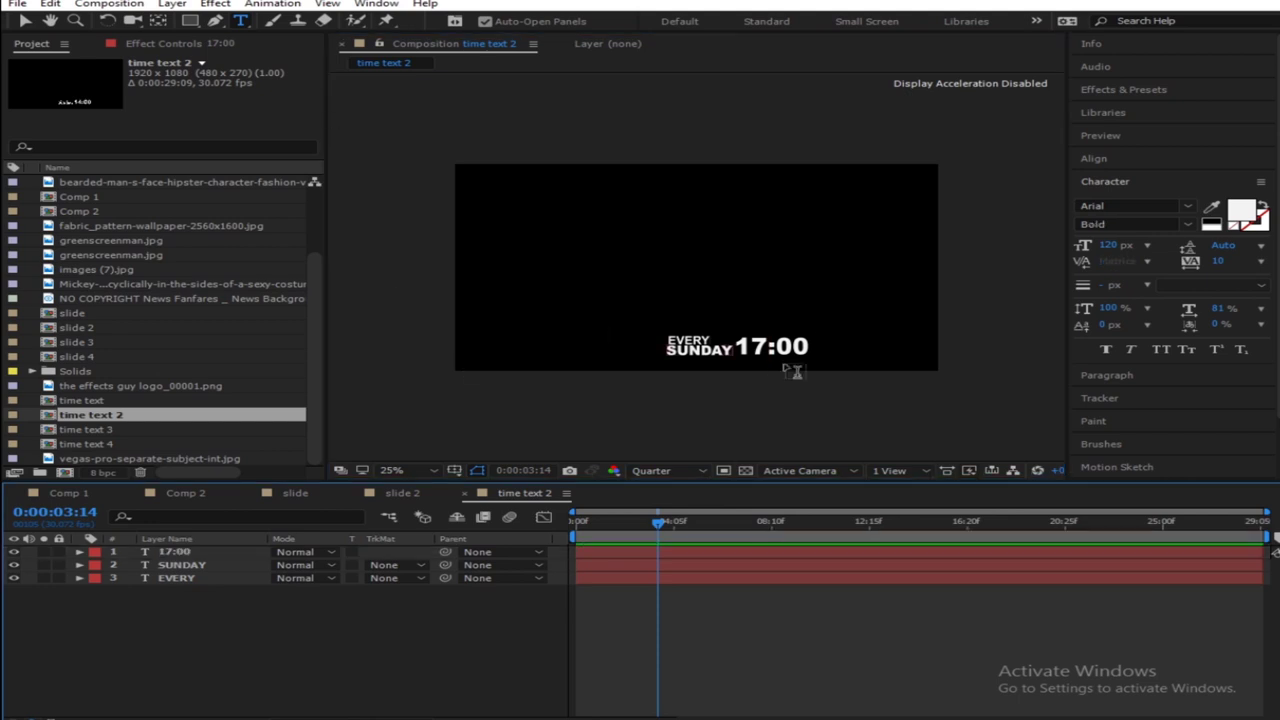
Replace SUNDAY with TUESDAY in faux bold all caps
{"action": "left_click", "coordinate": [722, 352]}
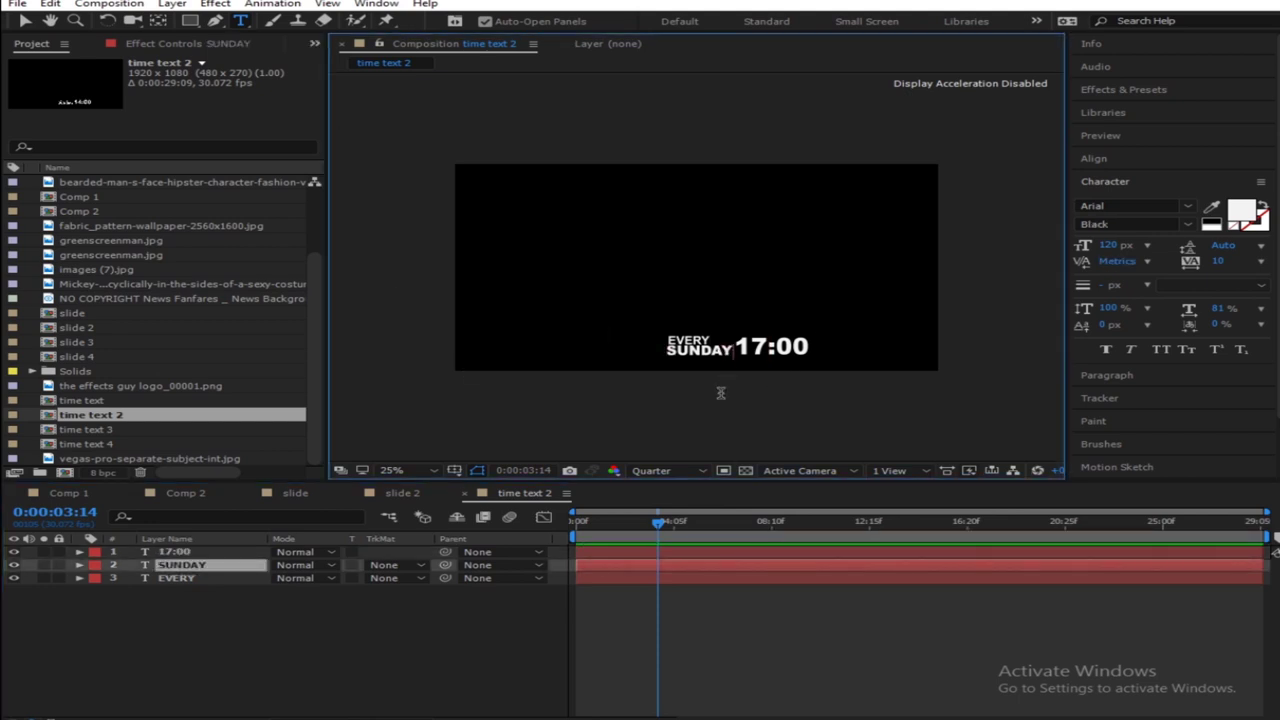
{"action": "key", "text": "BackSpace"}
{"action": "key", "text": "BackSpace"}
{"action": "key", "text": "BackSpace"}
{"action": "key", "text": "BackSpace"}
{"action": "key", "text": "BackSpace"}
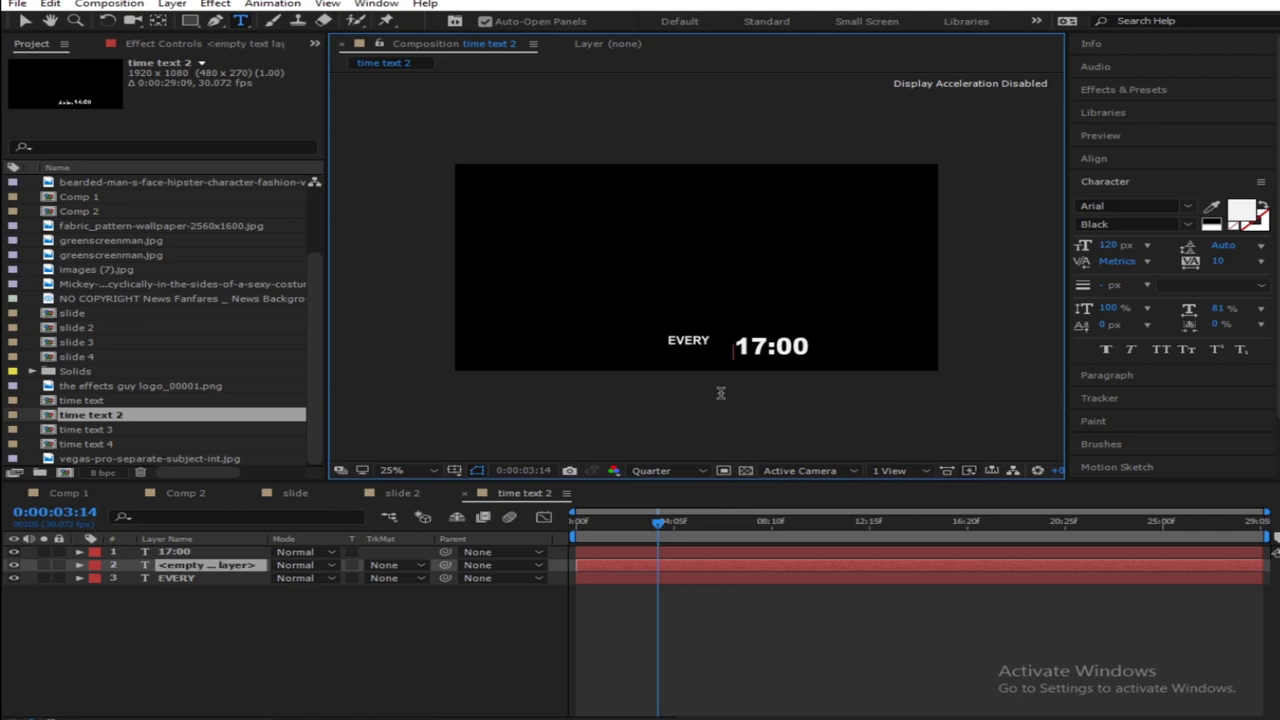
{"action": "type", "text": "tue"}
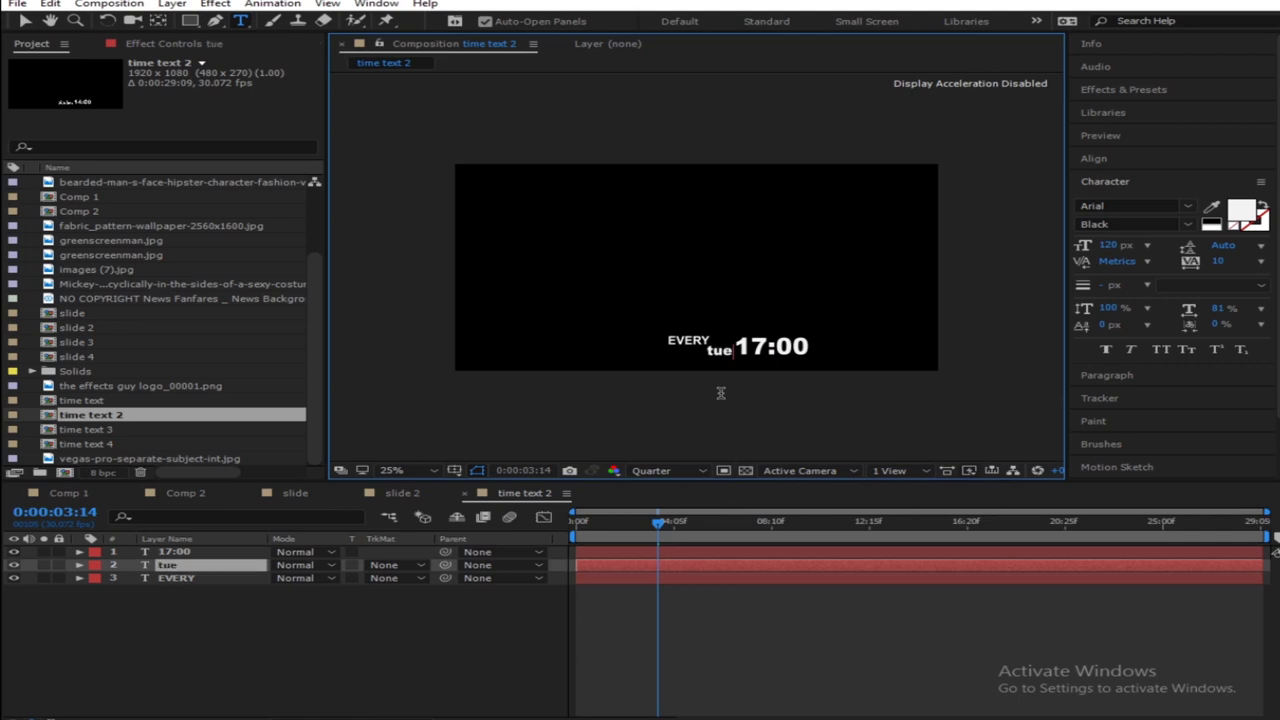
{"action": "type", "text": "sday"}
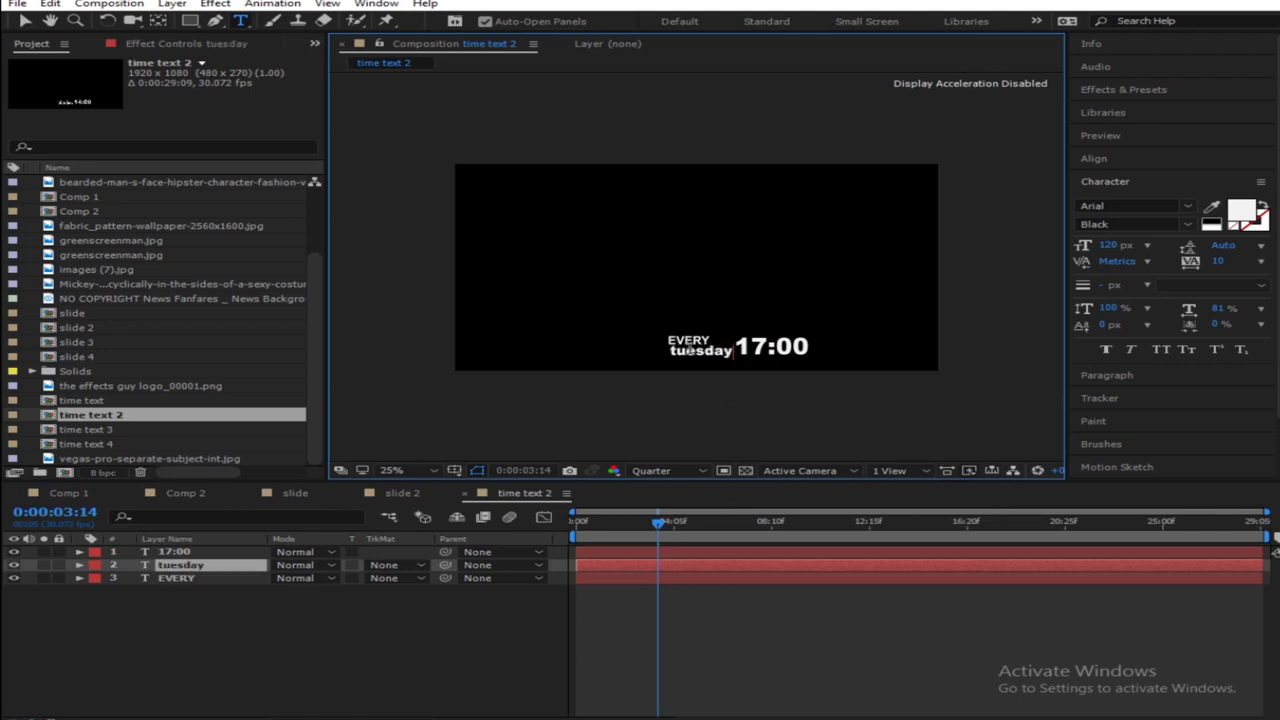
{"action": "key", "text": "Escape"}
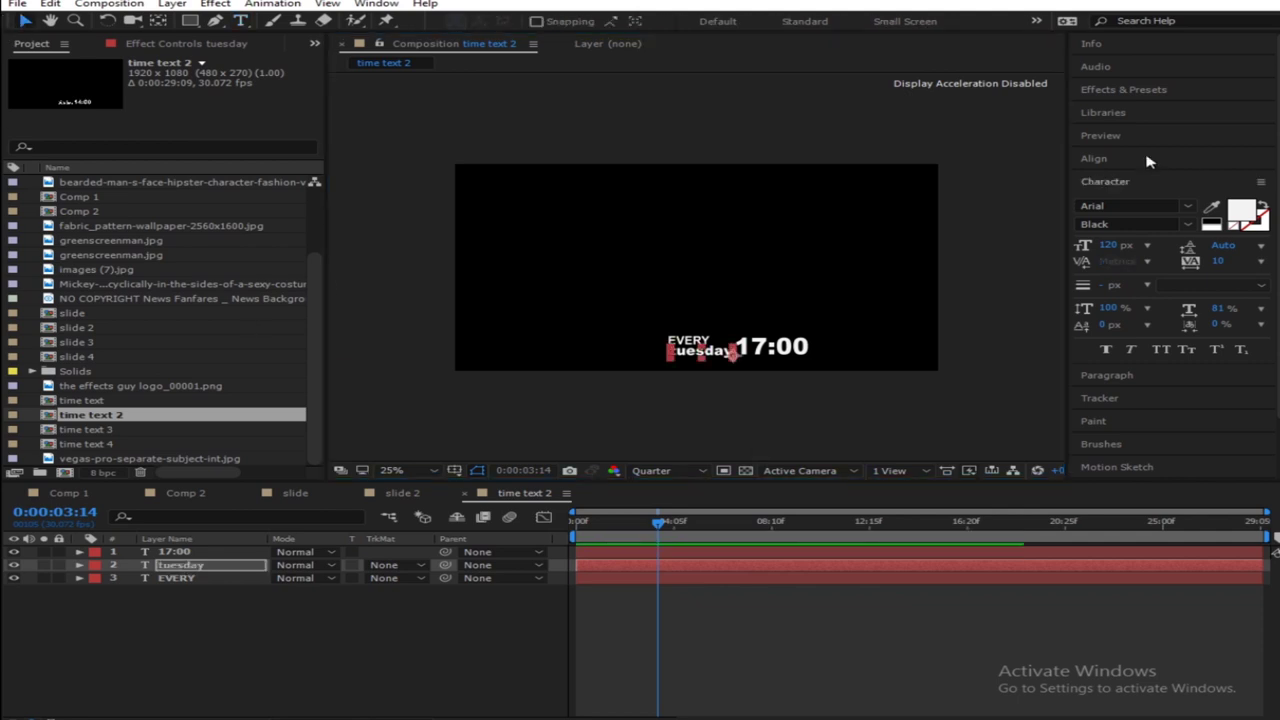
{"action": "left_click", "coordinate": [1106, 349]}
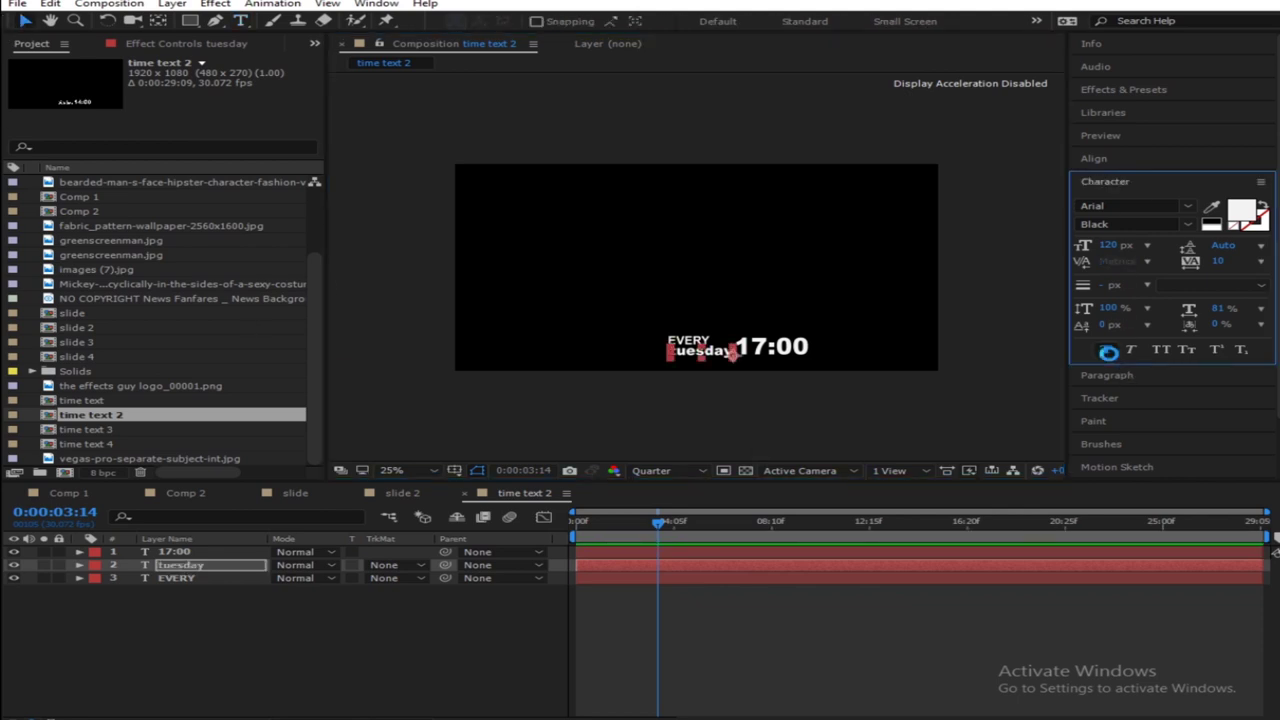
{"action": "left_click", "coordinate": [1130, 349]}
{"action": "left_click", "coordinate": [1158, 350]}
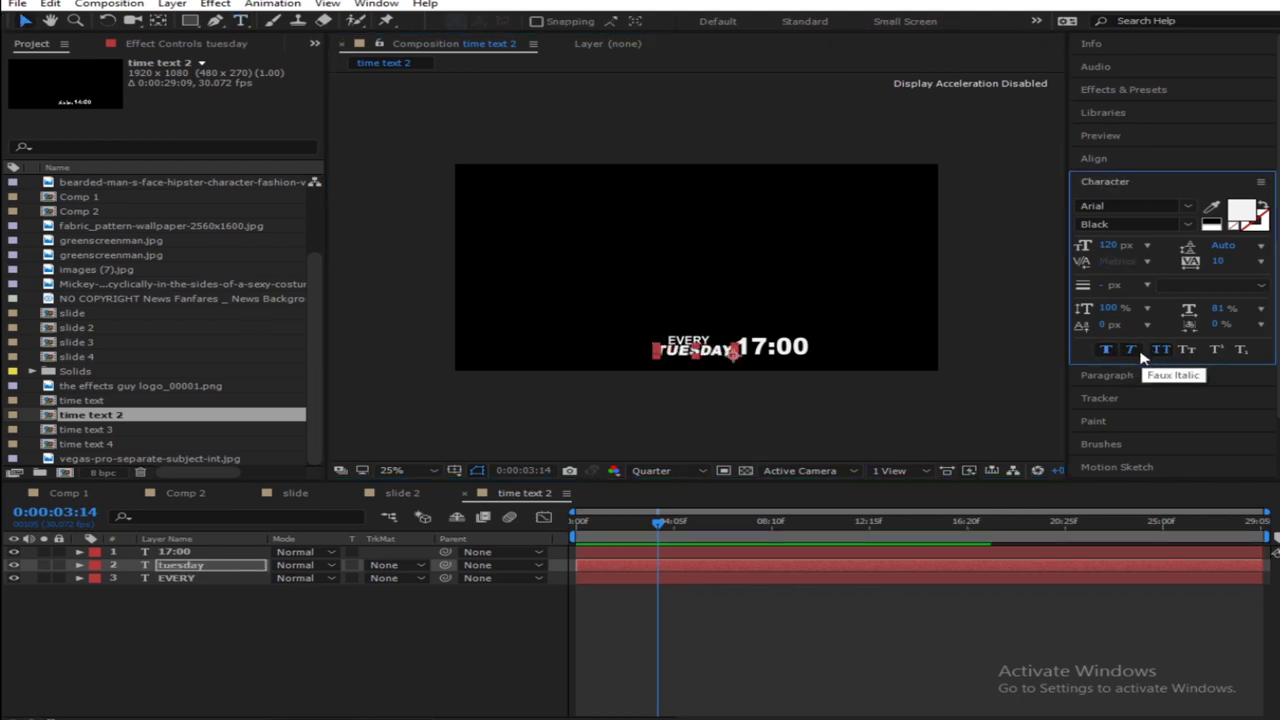
{"action": "left_click", "coordinate": [1131, 350]}
{"action": "left_click", "coordinate": [417, 660]}
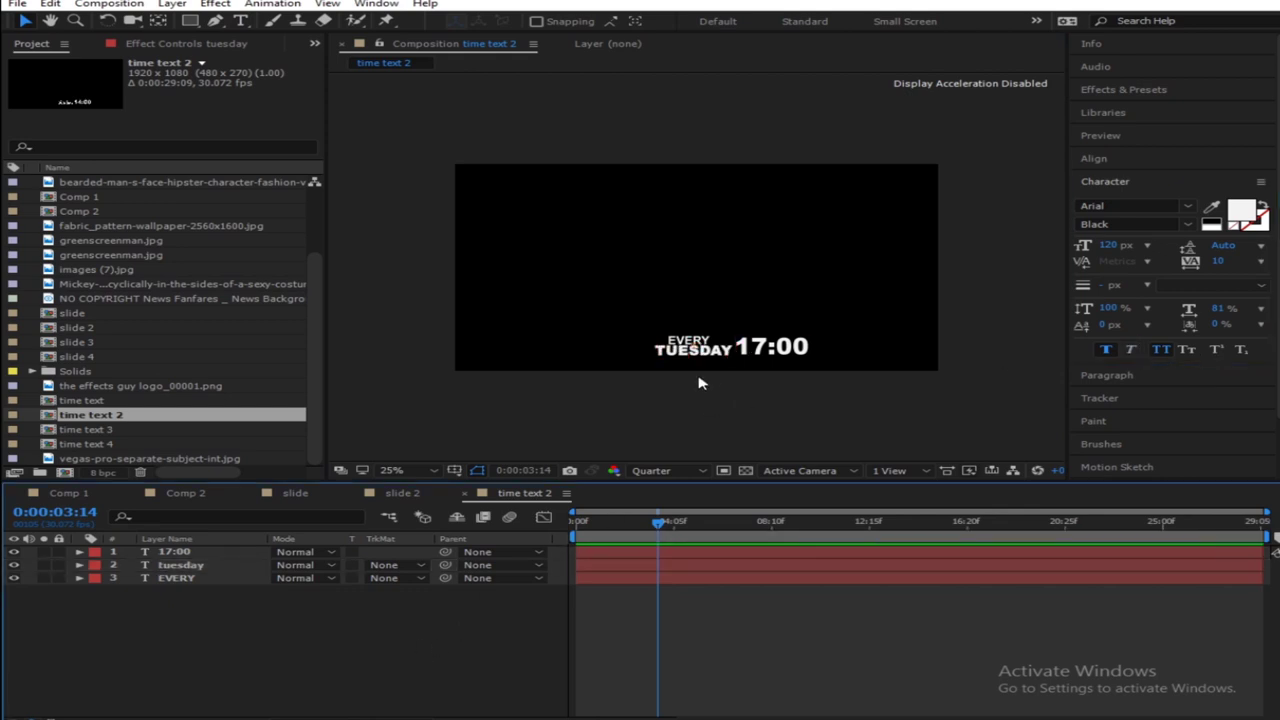
Nudge the EVERY text left, then return to the slide 2 composition
{"action": "left_click", "coordinate": [700, 341]}
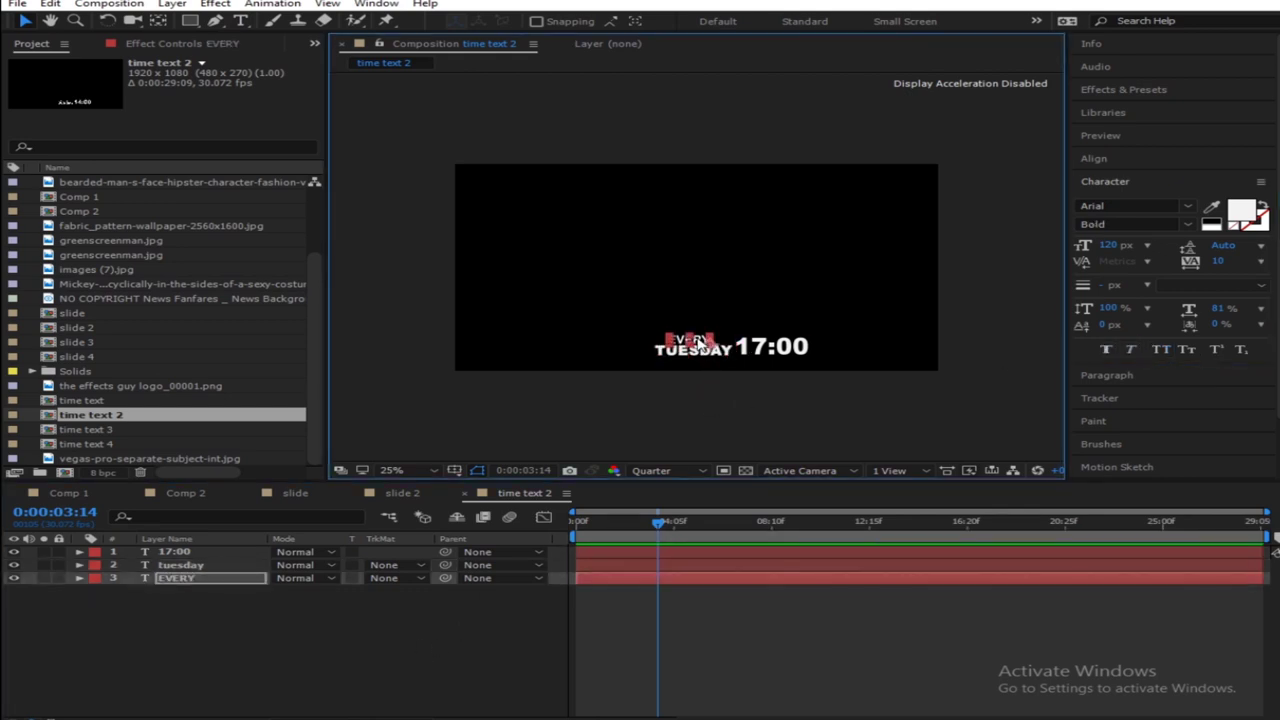
{"action": "key", "text": "shift+Left"}
{"action": "key", "text": "shift+Left"}
{"action": "key", "text": "shift+Left"}
{"action": "key", "text": "shift+Left"}
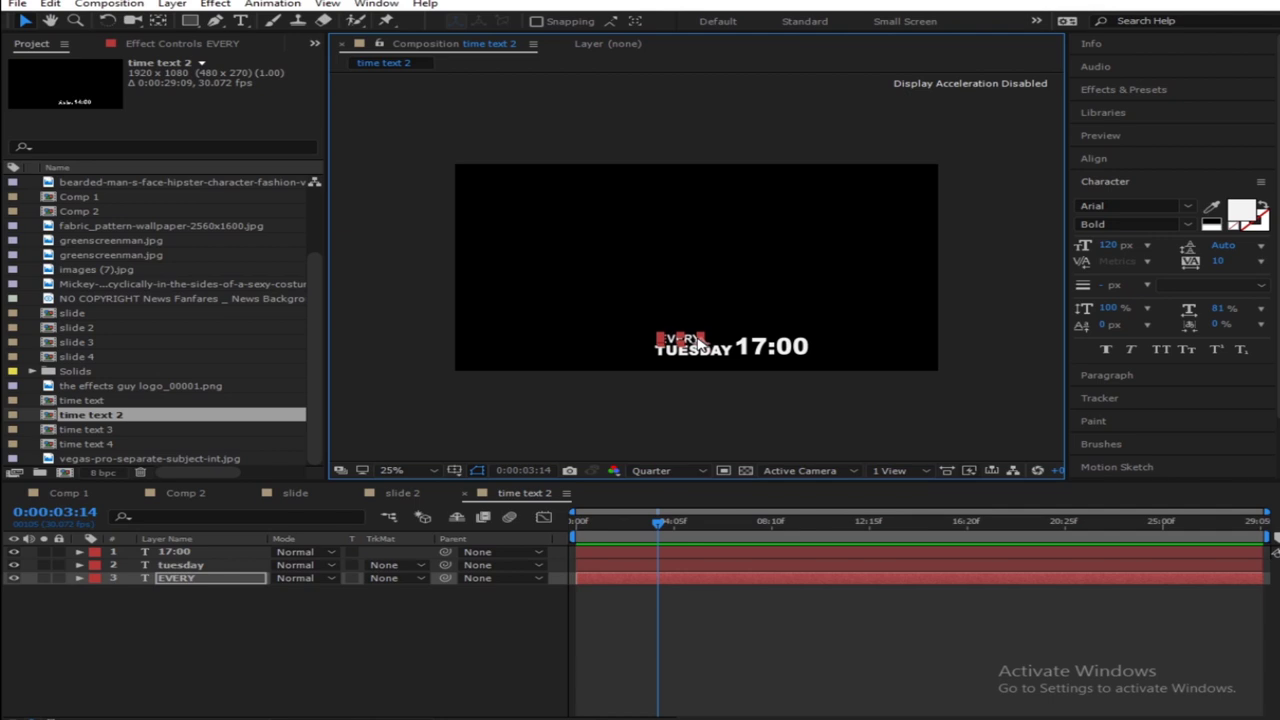
{"action": "left_click", "coordinate": [480, 655]}
{"action": "left_click", "coordinate": [416, 497]}
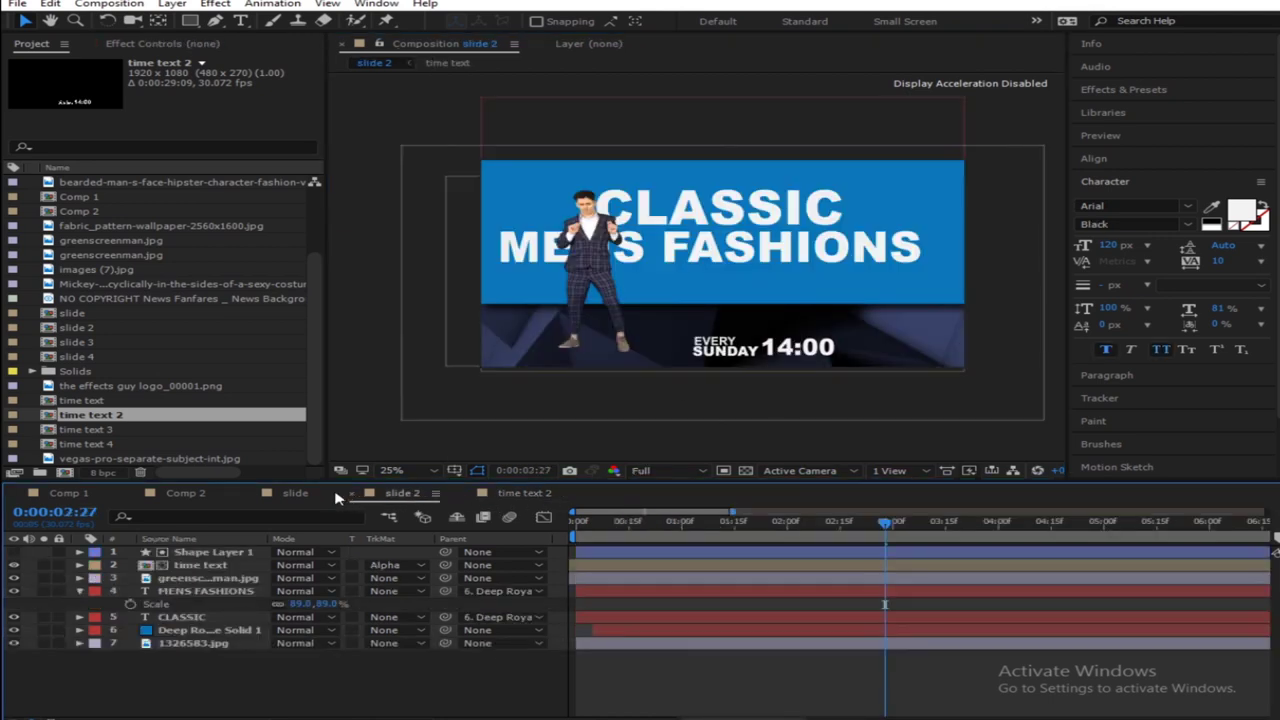
Replace the time text layer with time text 2 and preview slide 2 at Quarter resolution
{"action": "left_click", "coordinate": [196, 566]}
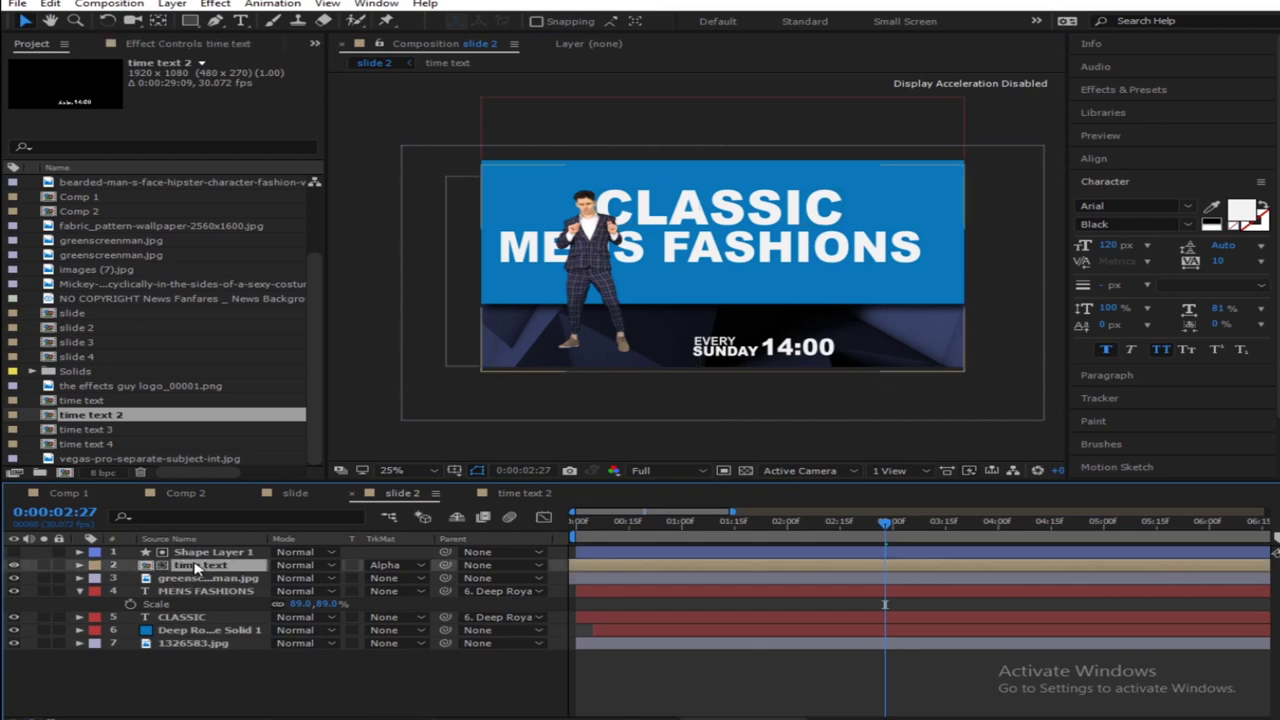
{"action": "left_click_drag", "start_coordinate": [110, 422], "coordinate": [222, 568]}
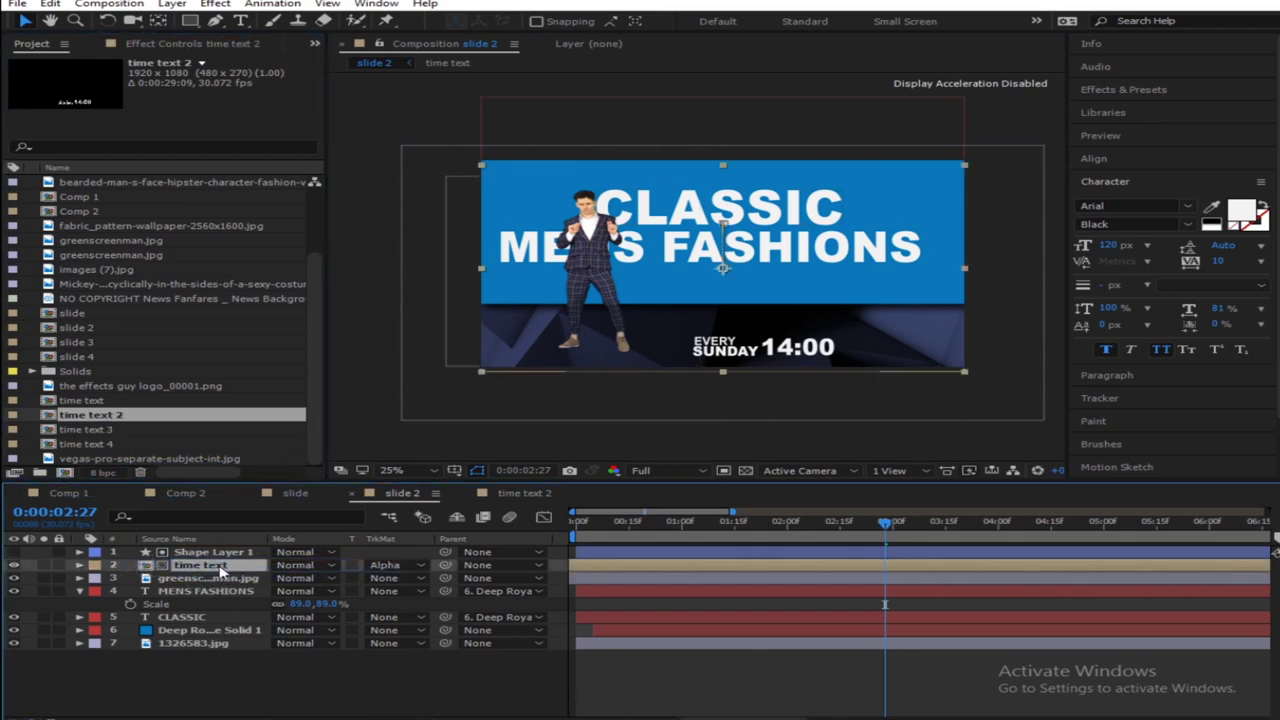
{"action": "left_click", "coordinate": [343, 704]}
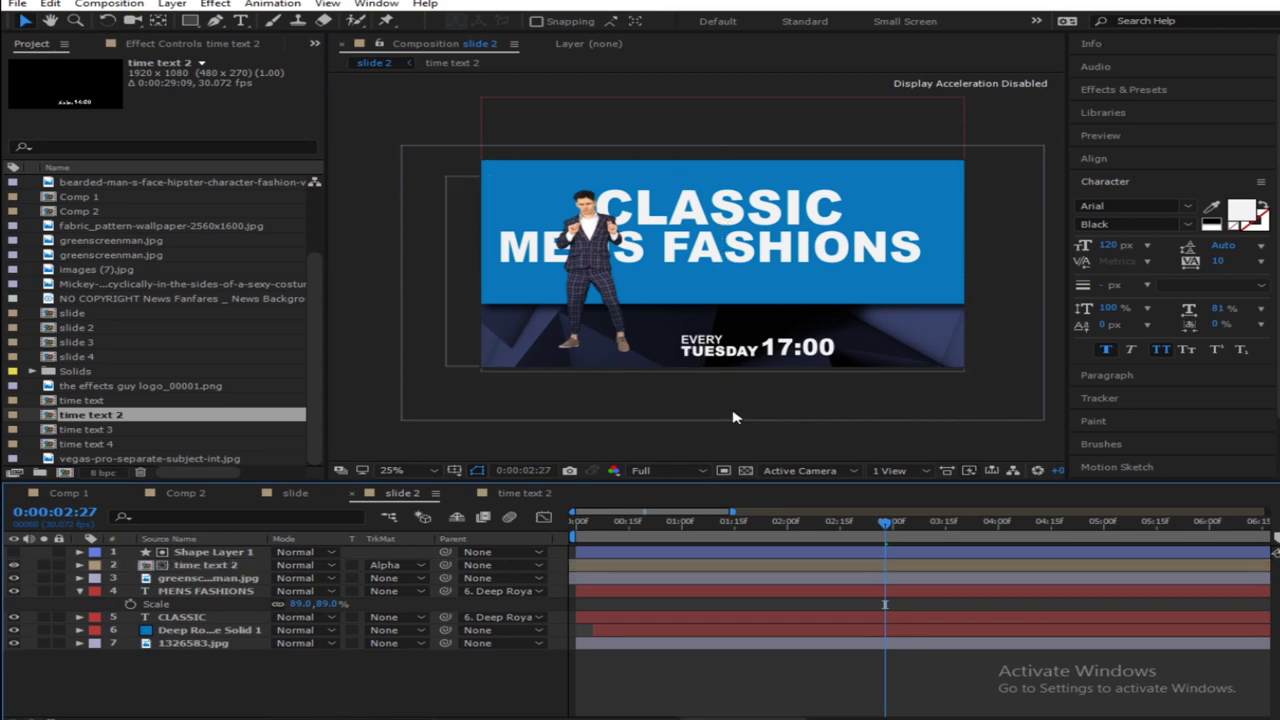
{"action": "left_click_drag", "start_coordinate": [885, 521], "coordinate": [576, 521]}
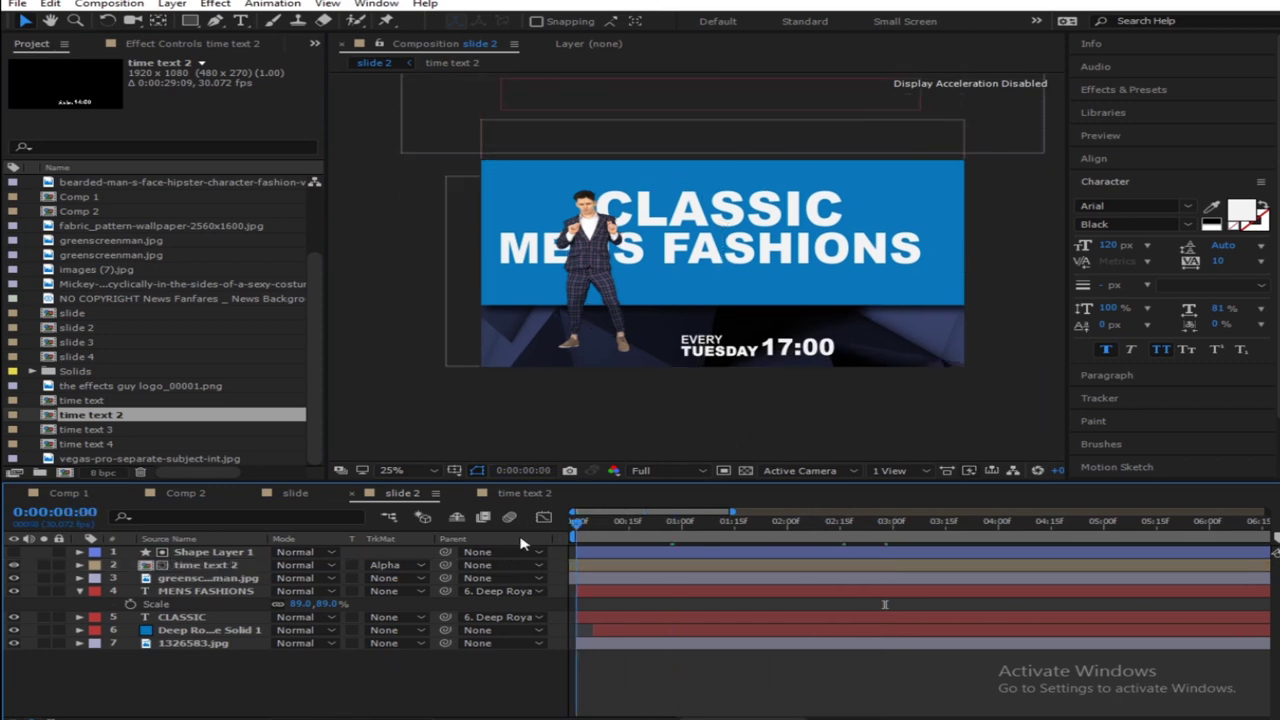
{"action": "left_click", "coordinate": [652, 470]}
{"action": "left_click", "coordinate": [693, 562]}
{"action": "key", "text": "space"}
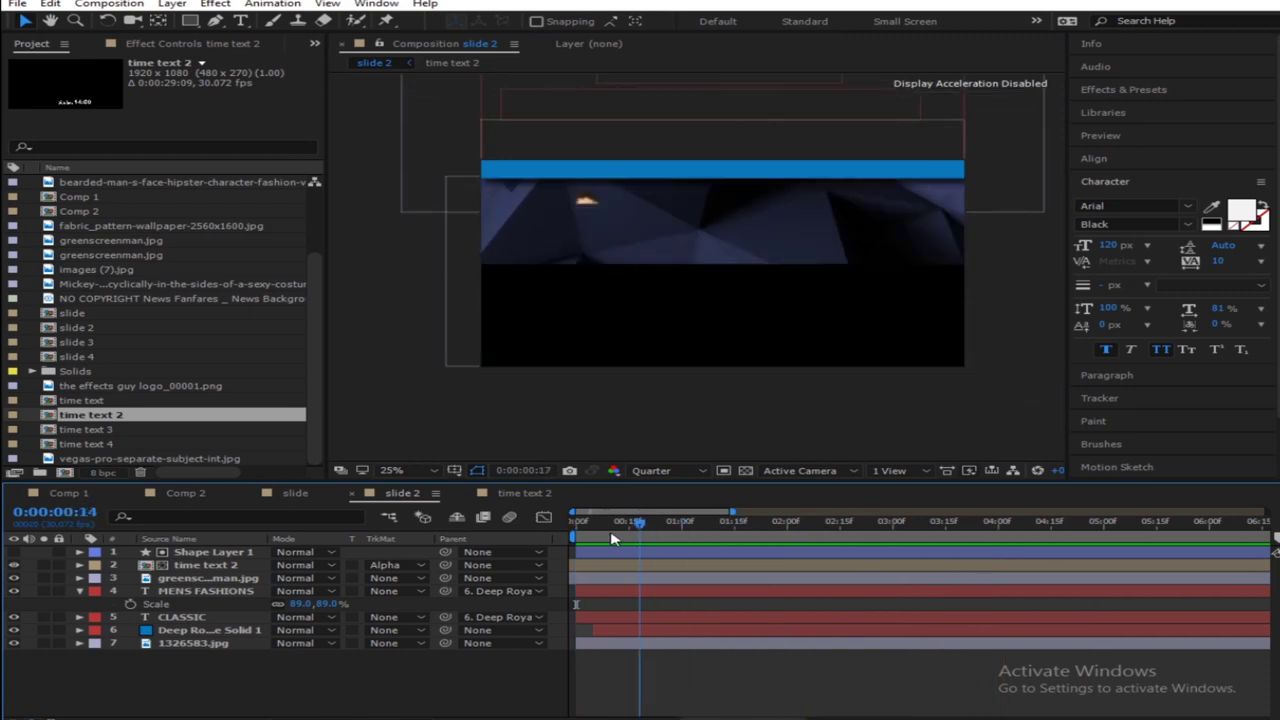
{"action": "key", "text": "space"}
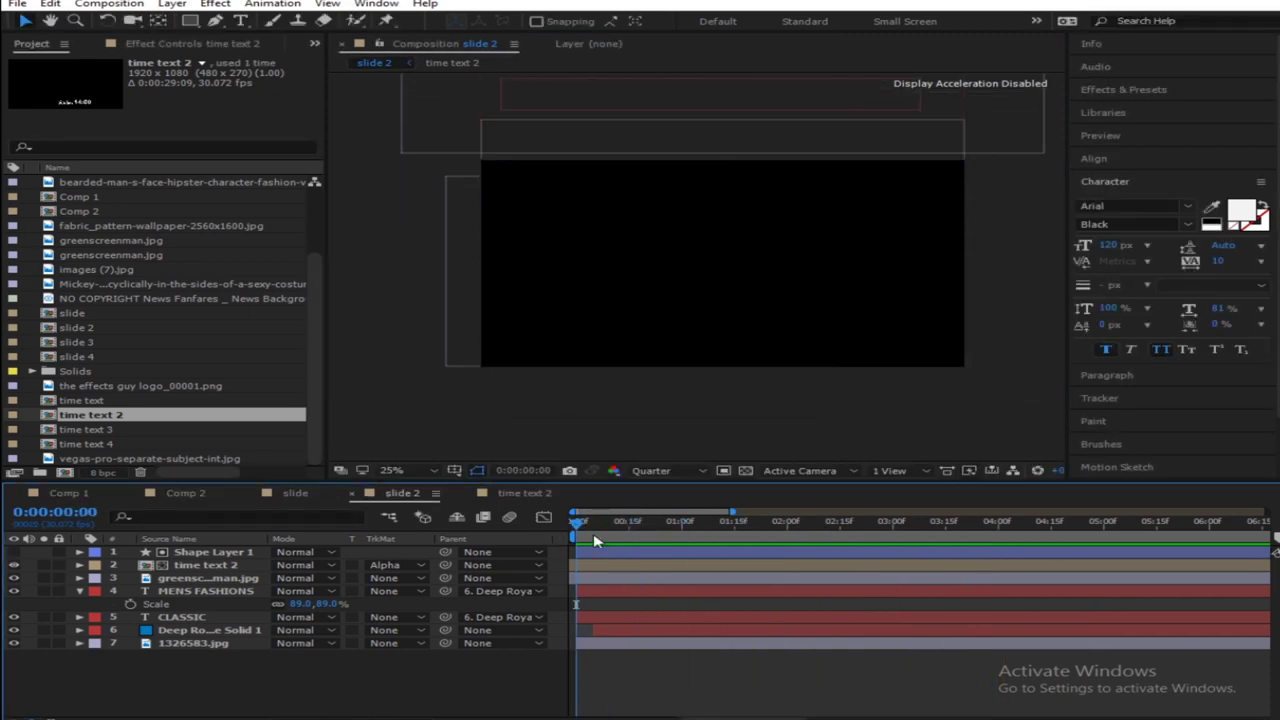
{"action": "key", "text": "space"}
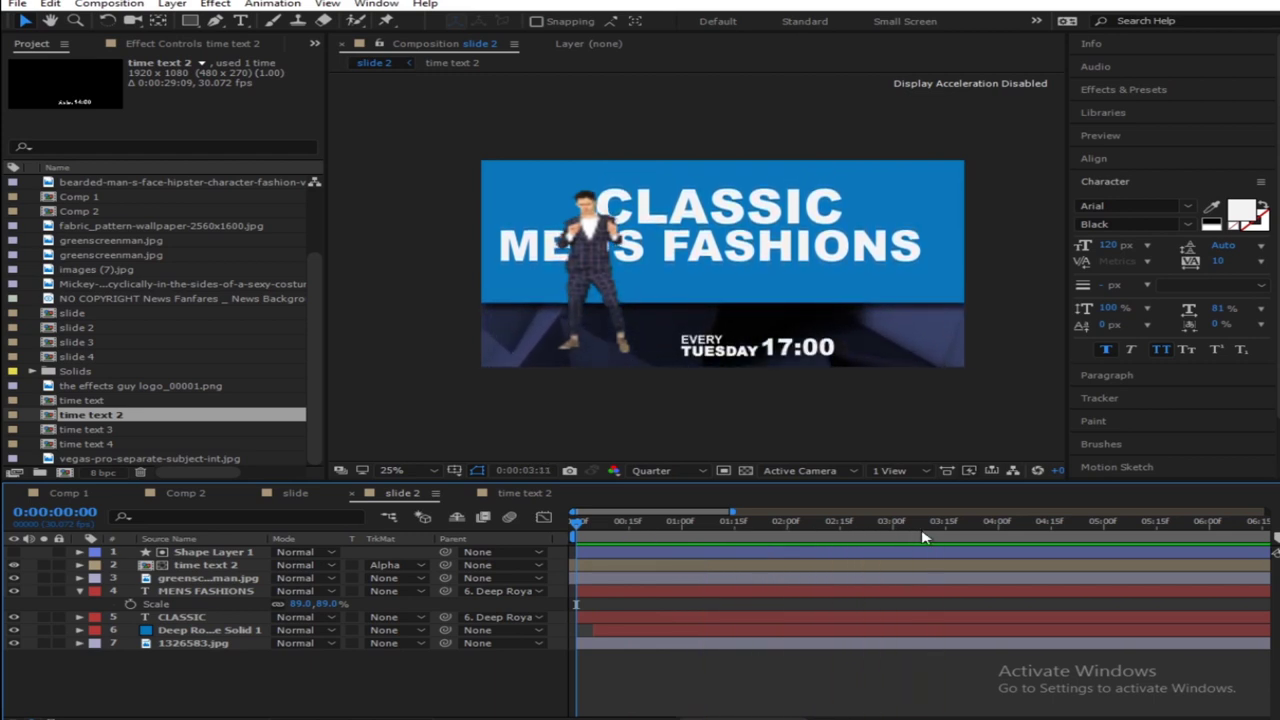
{"action": "key", "text": "space"}
Inspect the blue banner solid's Position animation, then park the playhead at 0:00:02:16
{"action": "left_click", "coordinate": [1005, 521]}
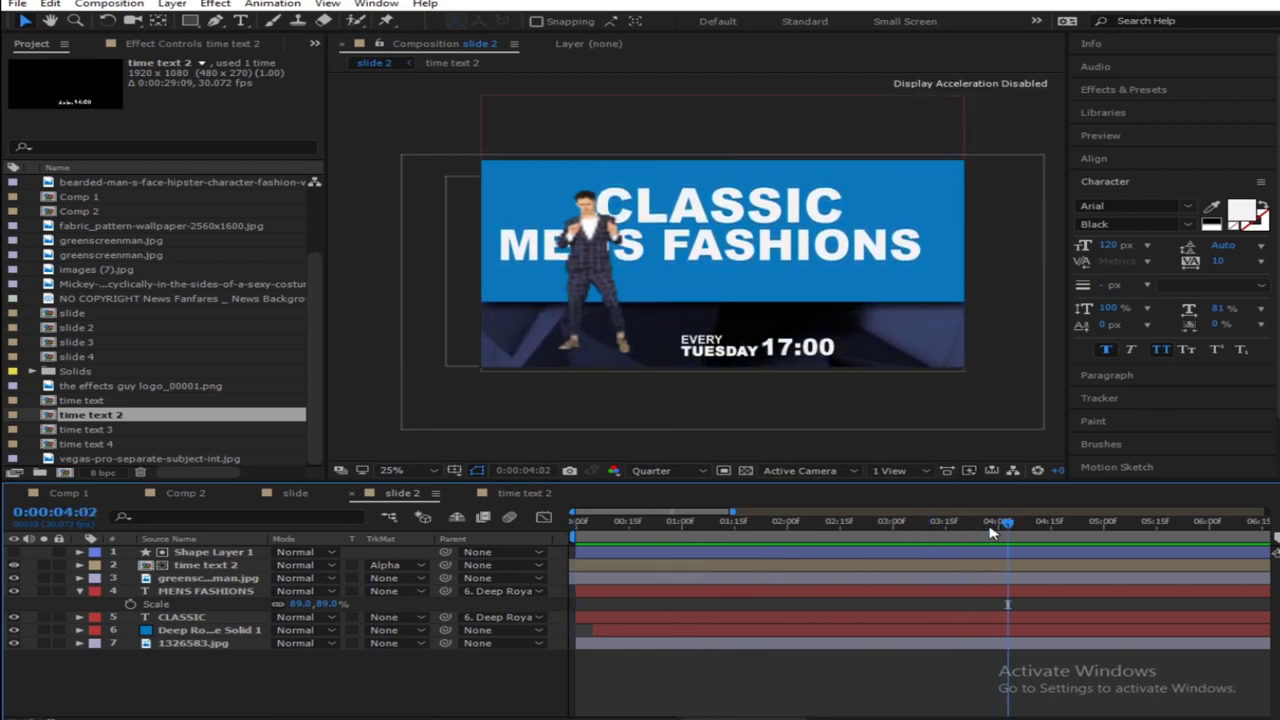
{"action": "left_click", "coordinate": [172, 632]}
{"action": "key", "text": "p"}
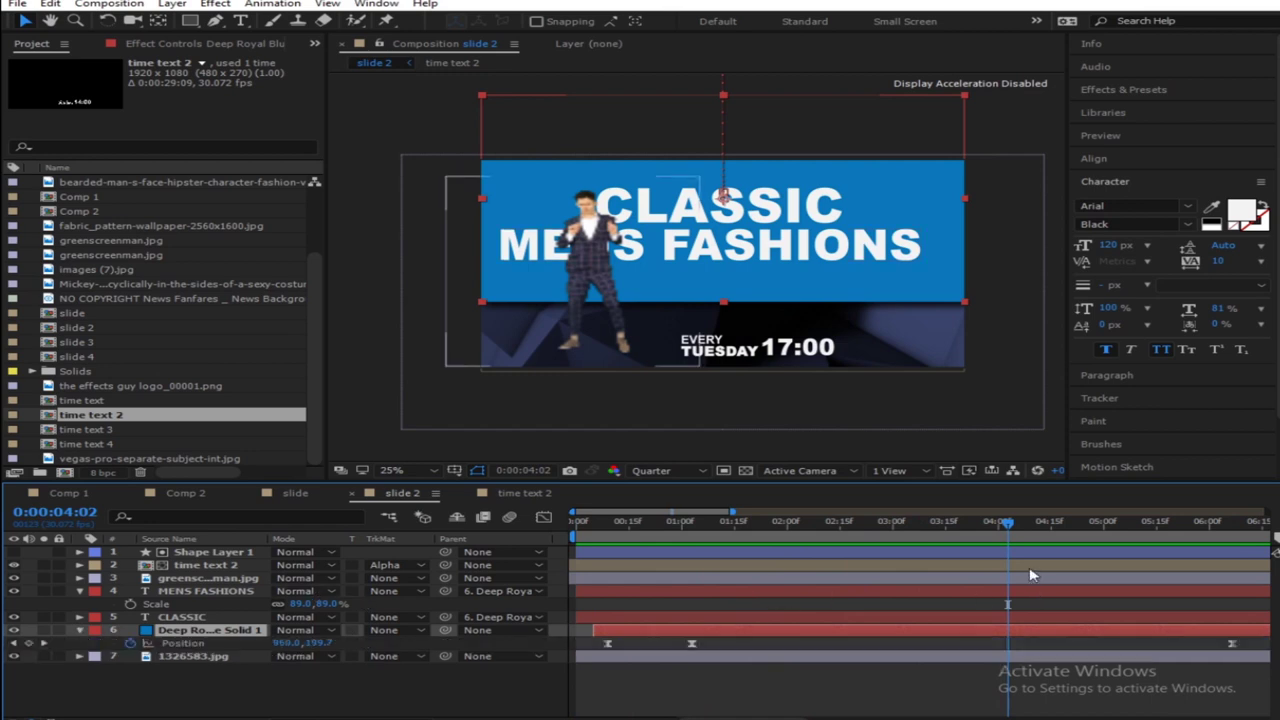
{"action": "left_click", "coordinate": [80, 630]}
{"action": "left_click", "coordinate": [80, 591]}
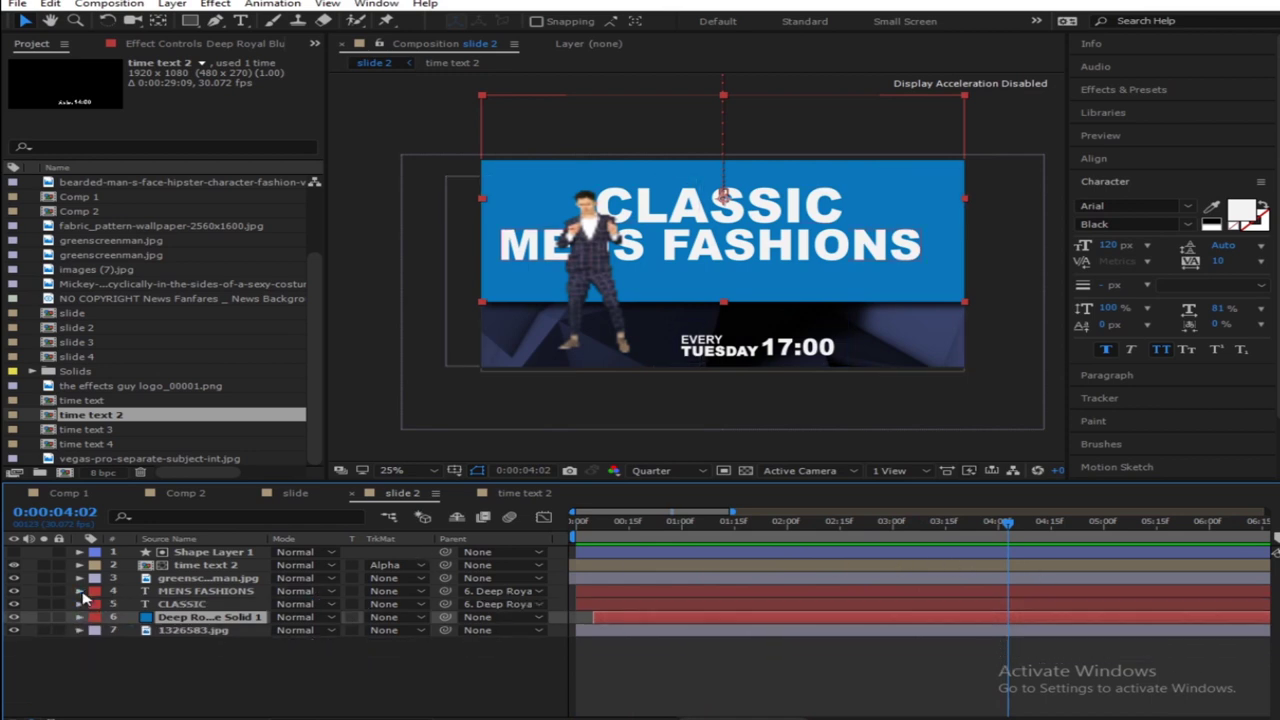
{"action": "left_click", "coordinate": [252, 676]}
{"action": "key", "text": "Home"}
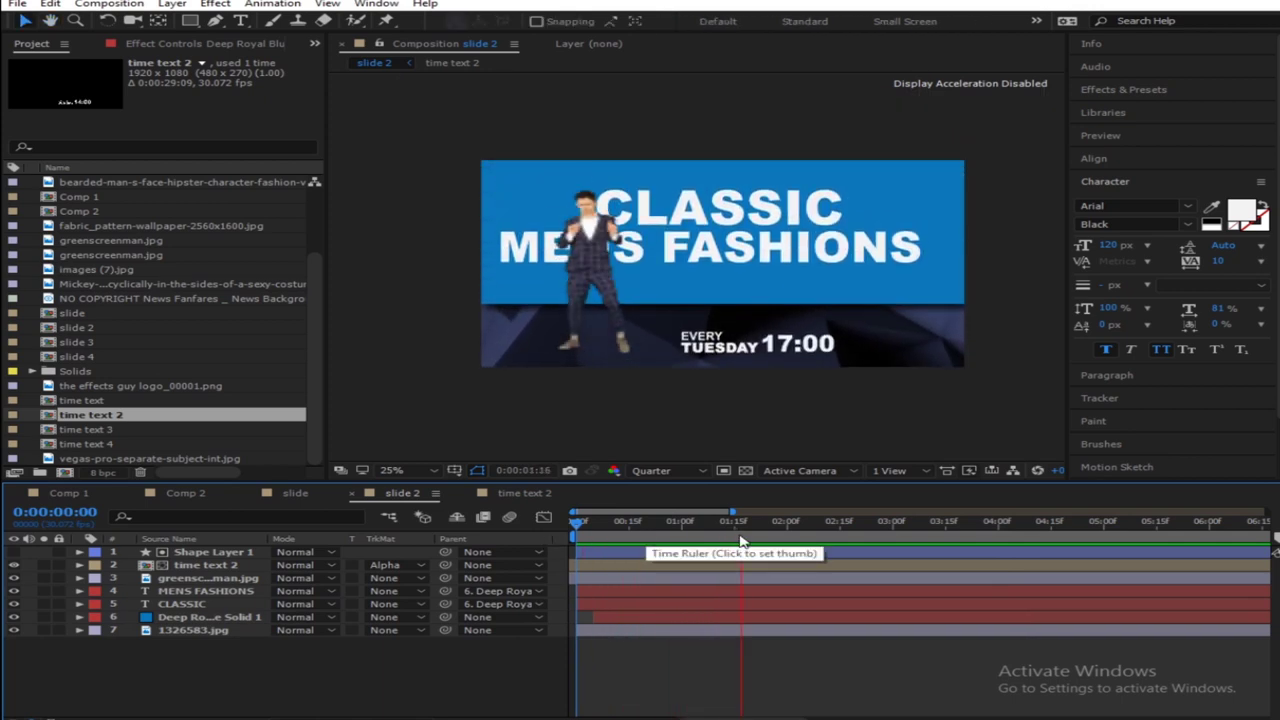
{"action": "left_click", "coordinate": [846, 524]}
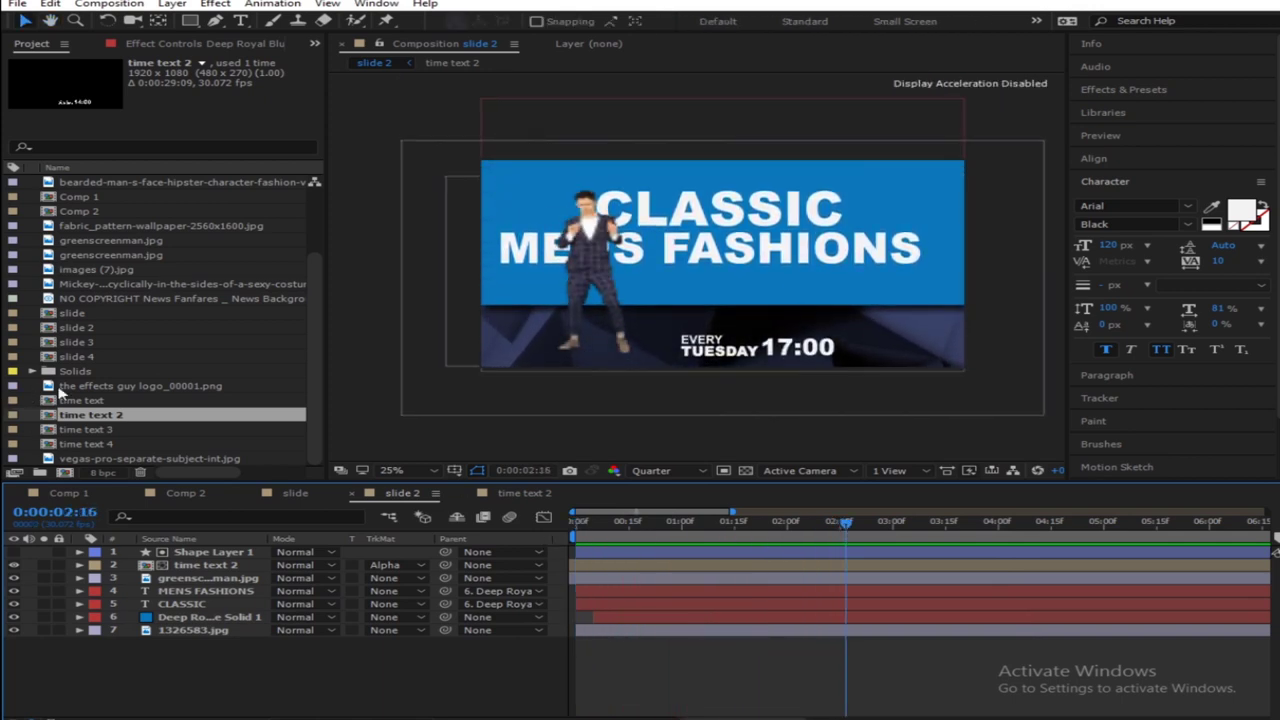
Open the slide 3 composition and move to 0:00:02:20
{"action": "double_click", "coordinate": [100, 342]}
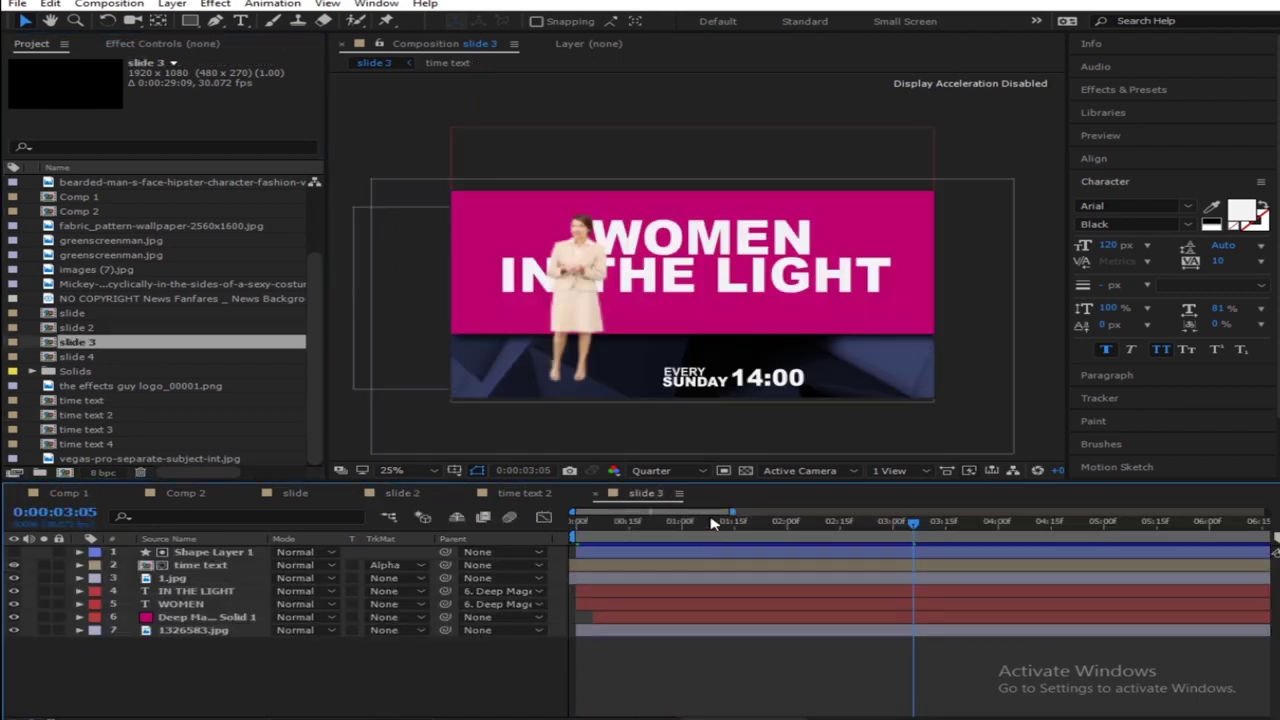
{"action": "left_click", "coordinate": [713, 524]}
{"action": "left_click", "coordinate": [860, 524]}
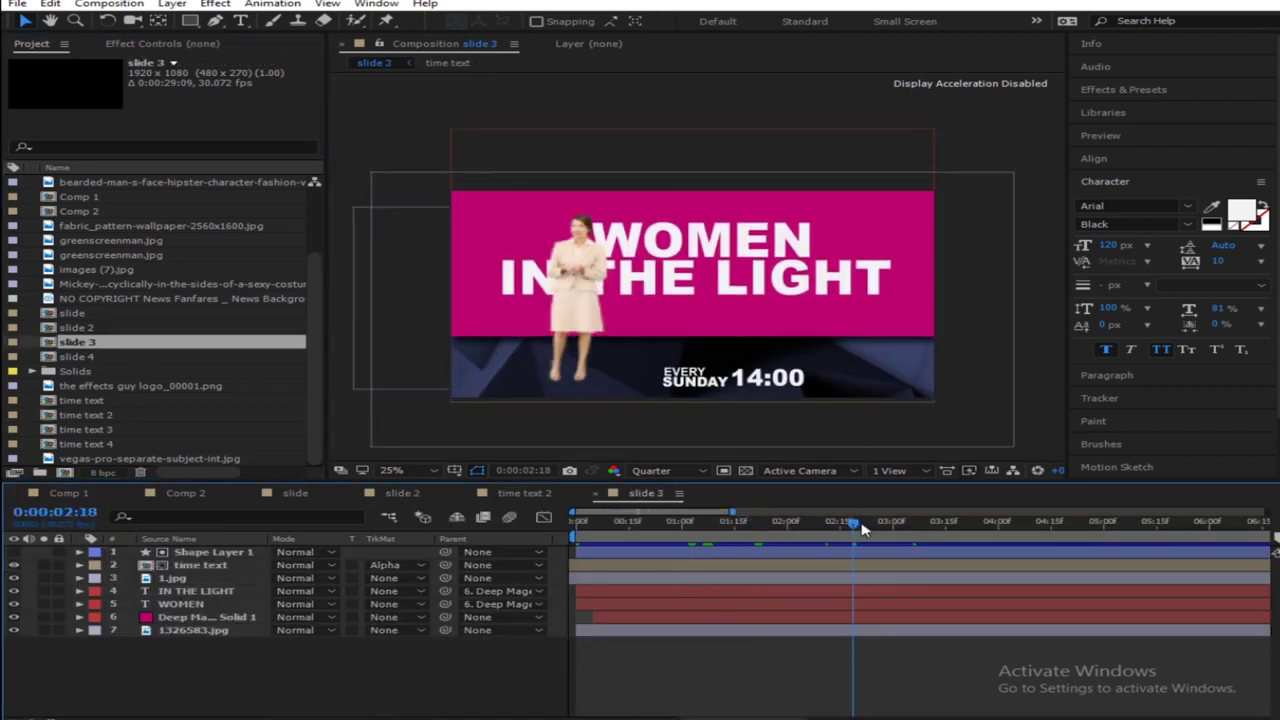
Recolour the magenta banner solid to Deep Orange BC6B02 in Solid Settings
{"action": "left_click", "coordinate": [230, 619]}
{"action": "left_click", "coordinate": [172, 5]}
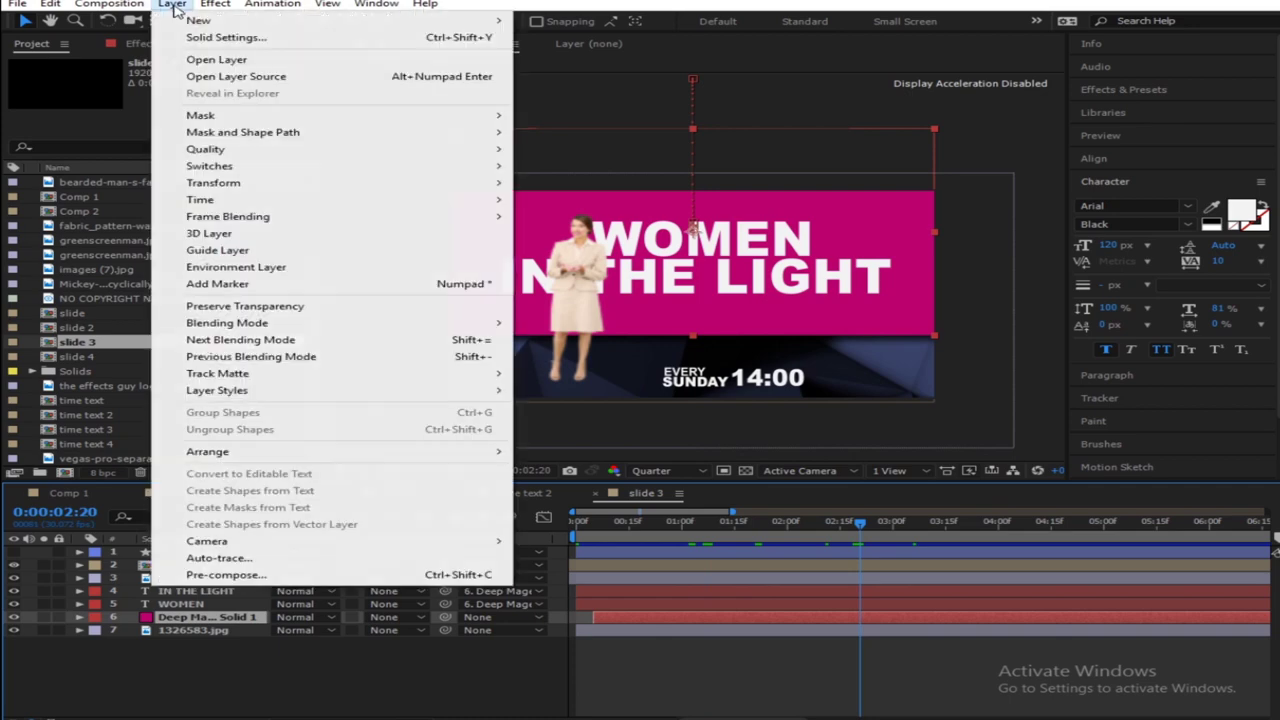
{"action": "left_click", "coordinate": [226, 37]}
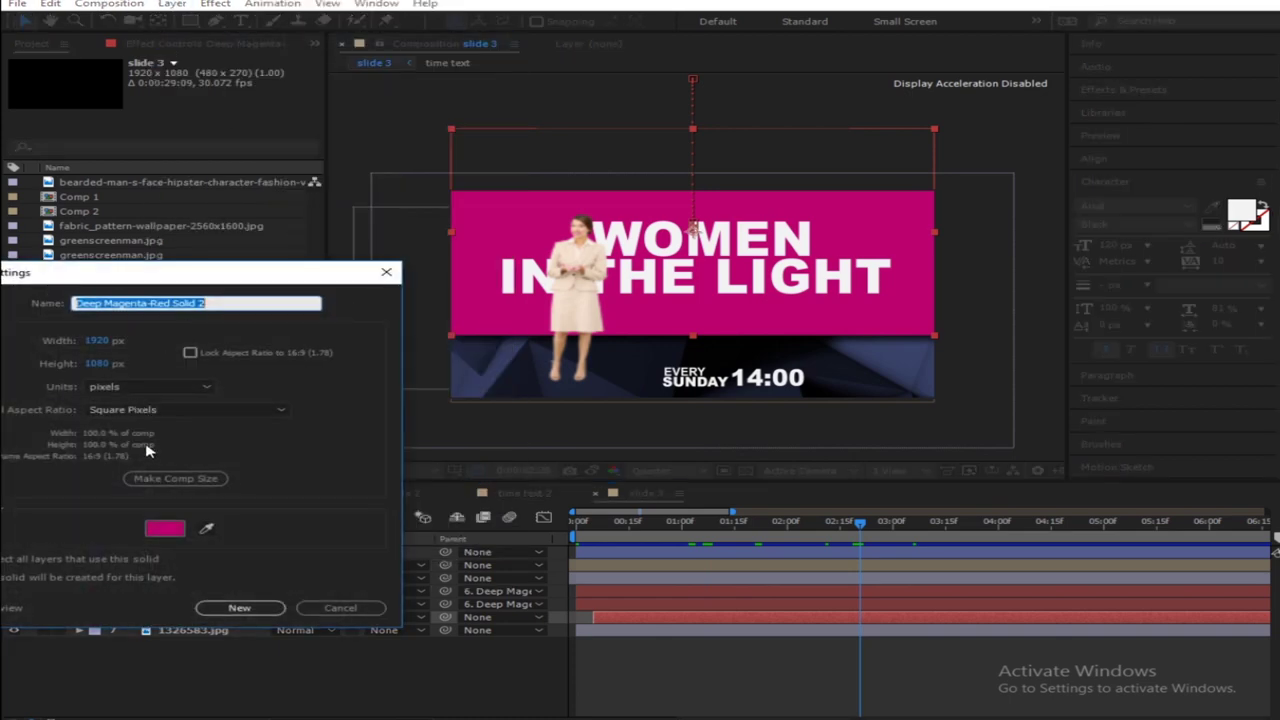
{"action": "left_click", "coordinate": [164, 528]}
{"action": "left_click", "coordinate": [578, 656]}
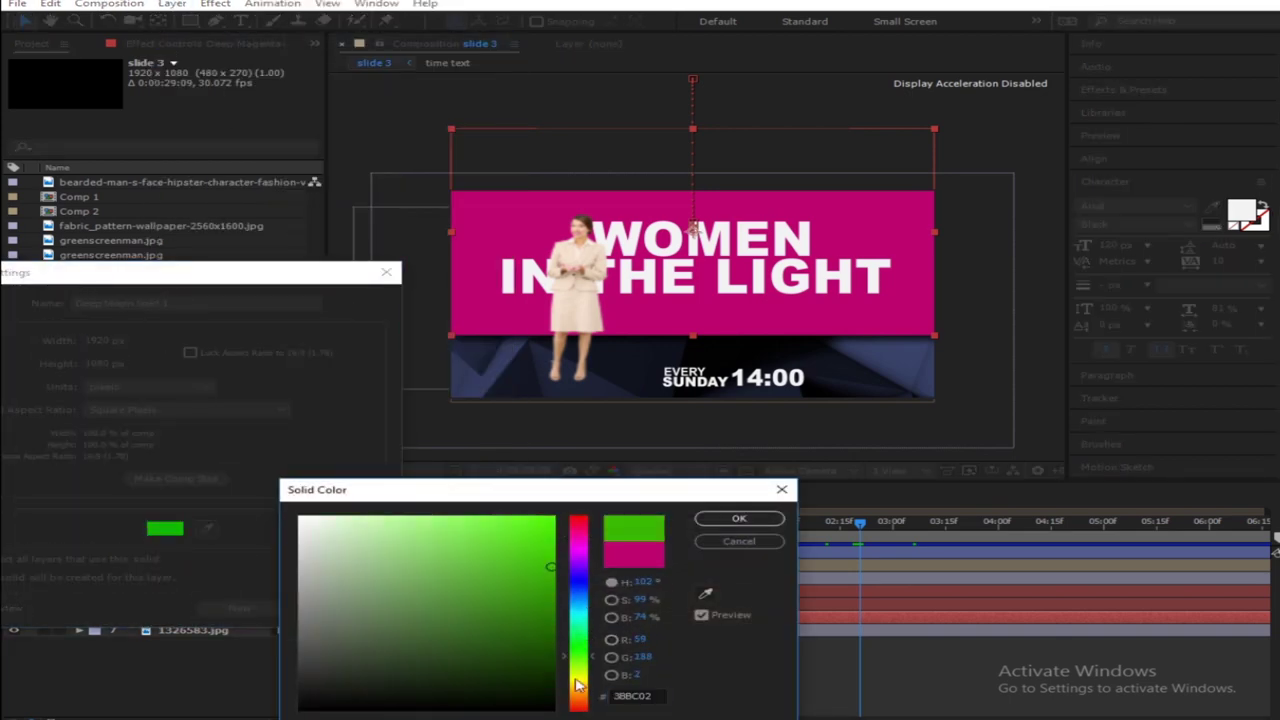
{"action": "left_click_drag", "start_coordinate": [577, 684], "coordinate": [580, 700]}
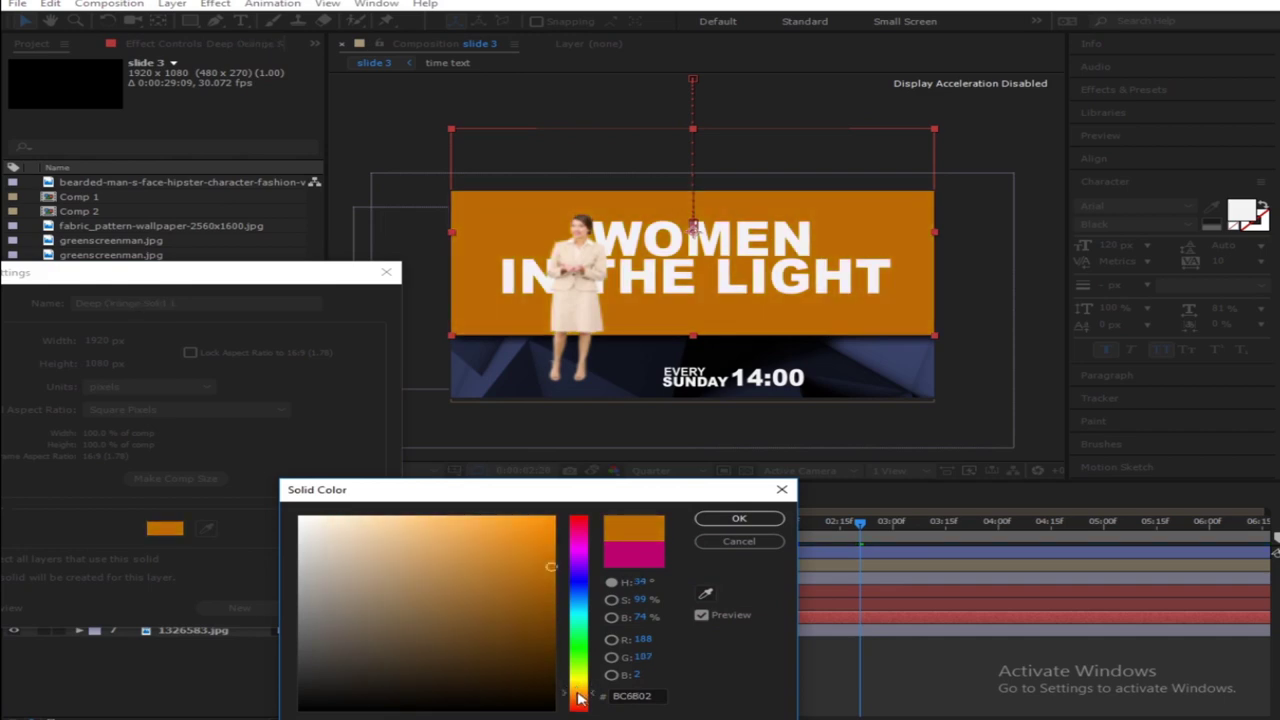
{"action": "left_click", "coordinate": [739, 518]}
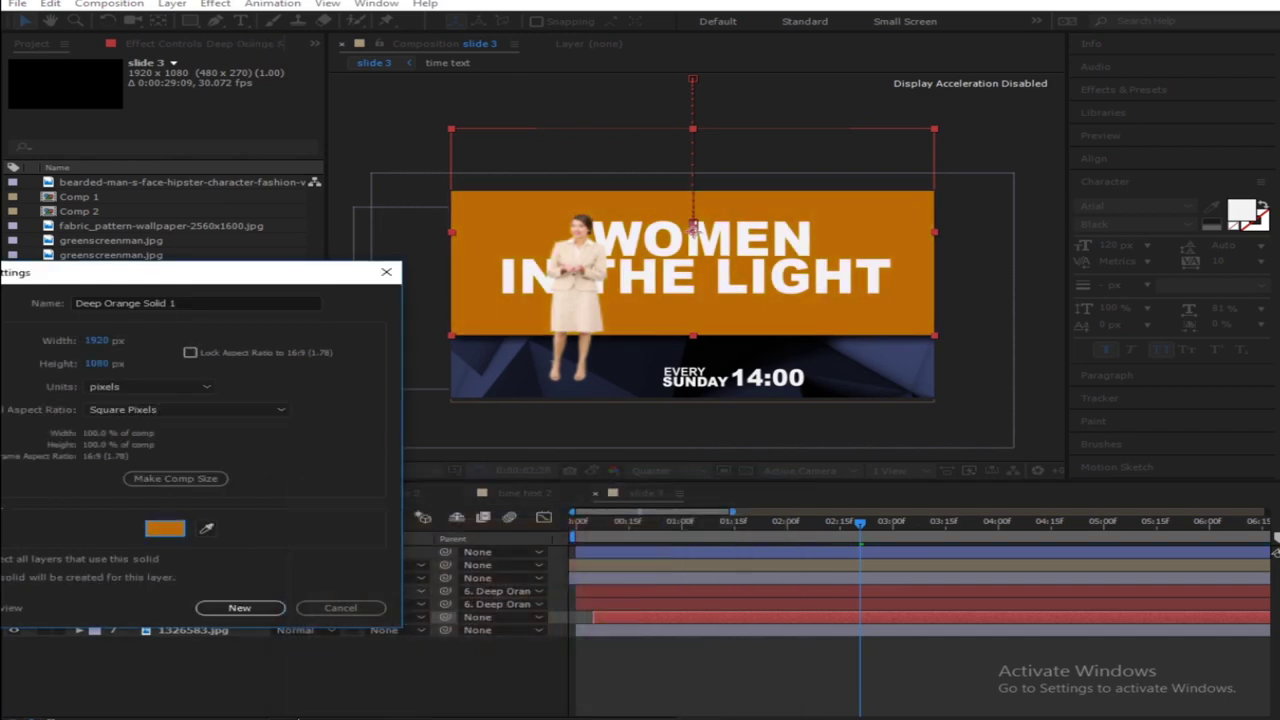
{"action": "left_click", "coordinate": [243, 609]}
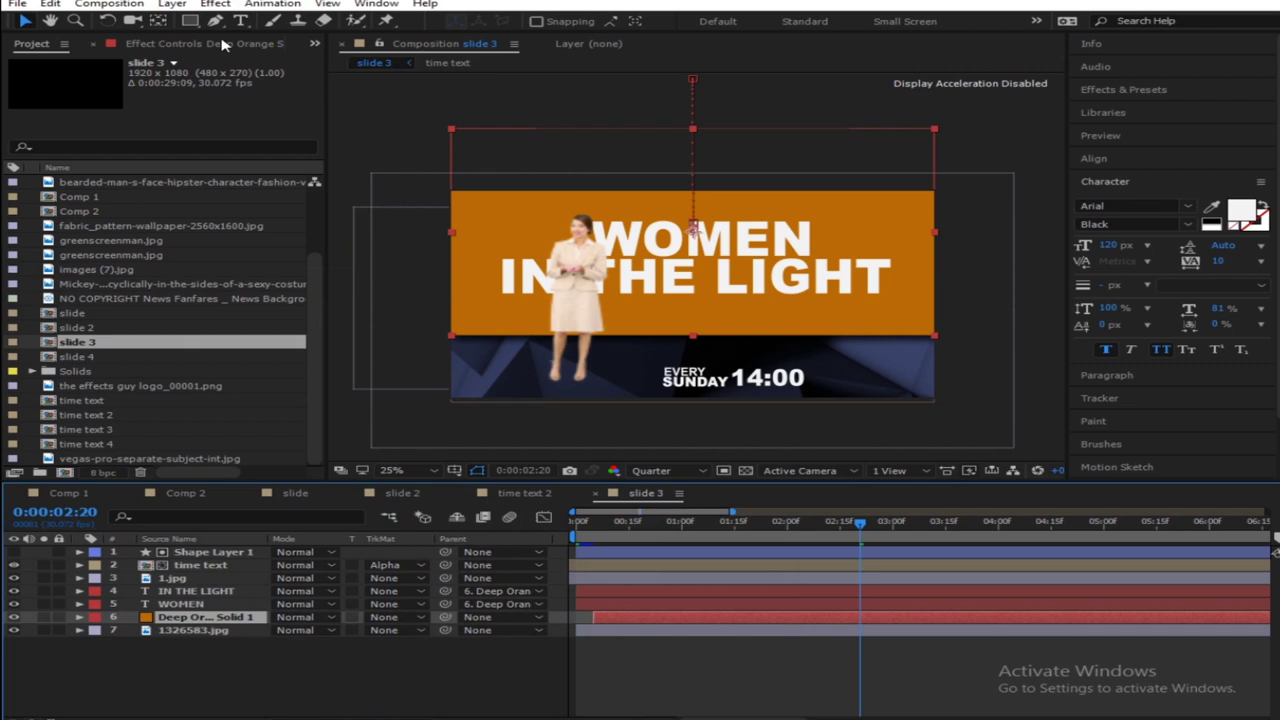
{"action": "left_click", "coordinate": [222, 44]}
Colorize the 1326583.jpg background with Hue -10°, Saturation 71 and Lightness -36
{"action": "left_click", "coordinate": [212, 632]}
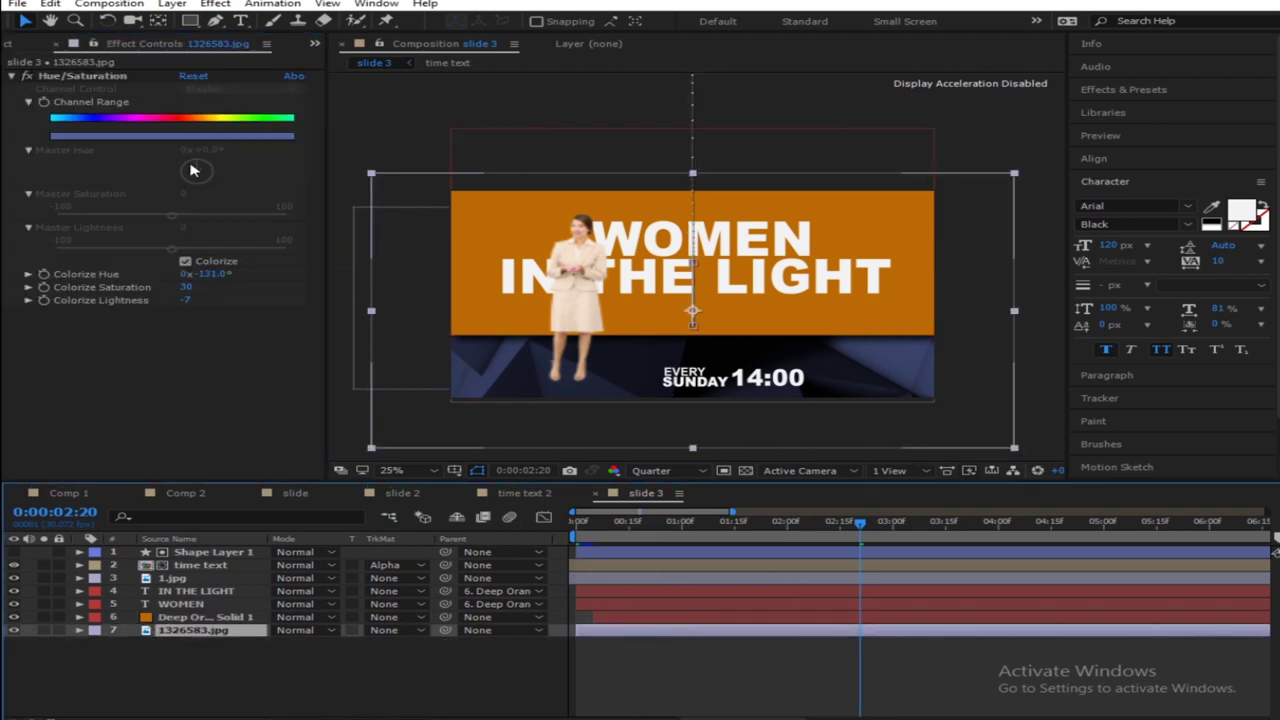
{"action": "left_click_drag", "start_coordinate": [205, 274], "coordinate": [169, 300]}
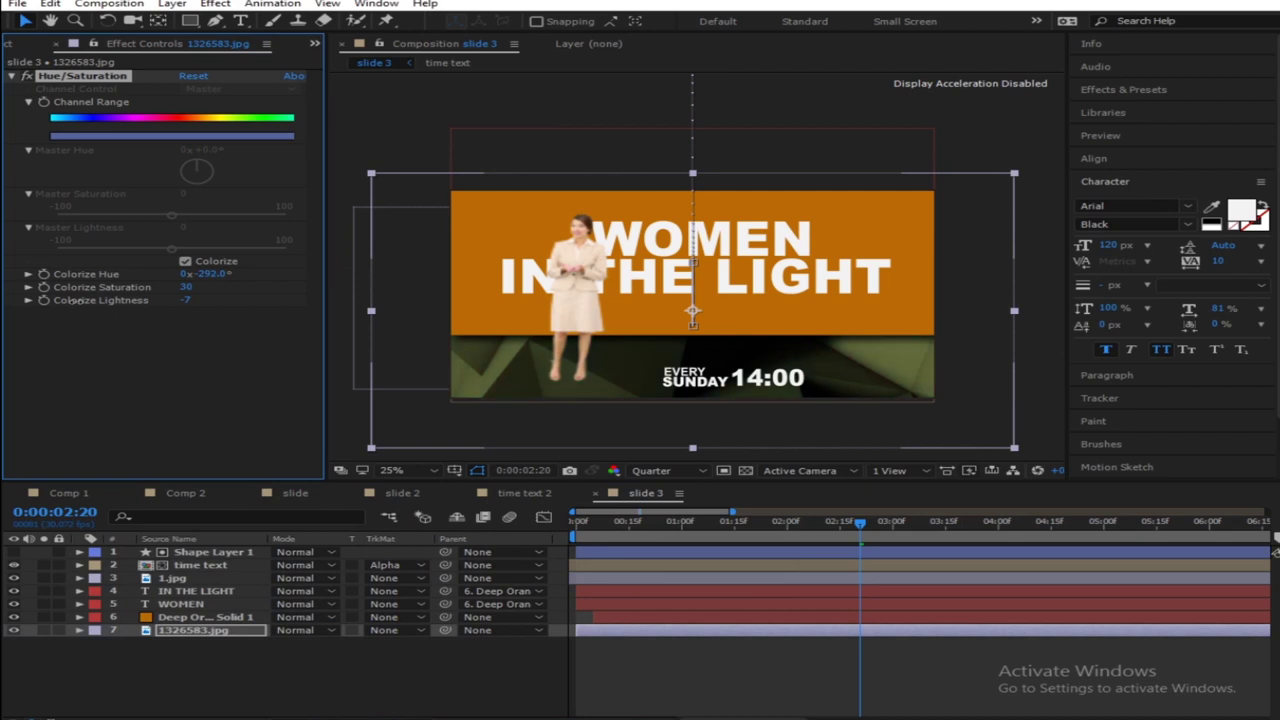
{"action": "mouse_move", "coordinate": [180, 300]}
{"action": "left_mouse_down"}
{"action": "mouse_move", "coordinate": [150, 313]}
{"action": "mouse_move", "coordinate": [288, 287]}
{"action": "mouse_move", "coordinate": [198, 288]}
{"action": "mouse_move", "coordinate": [176, 302]}
{"action": "left_mouse_up"}
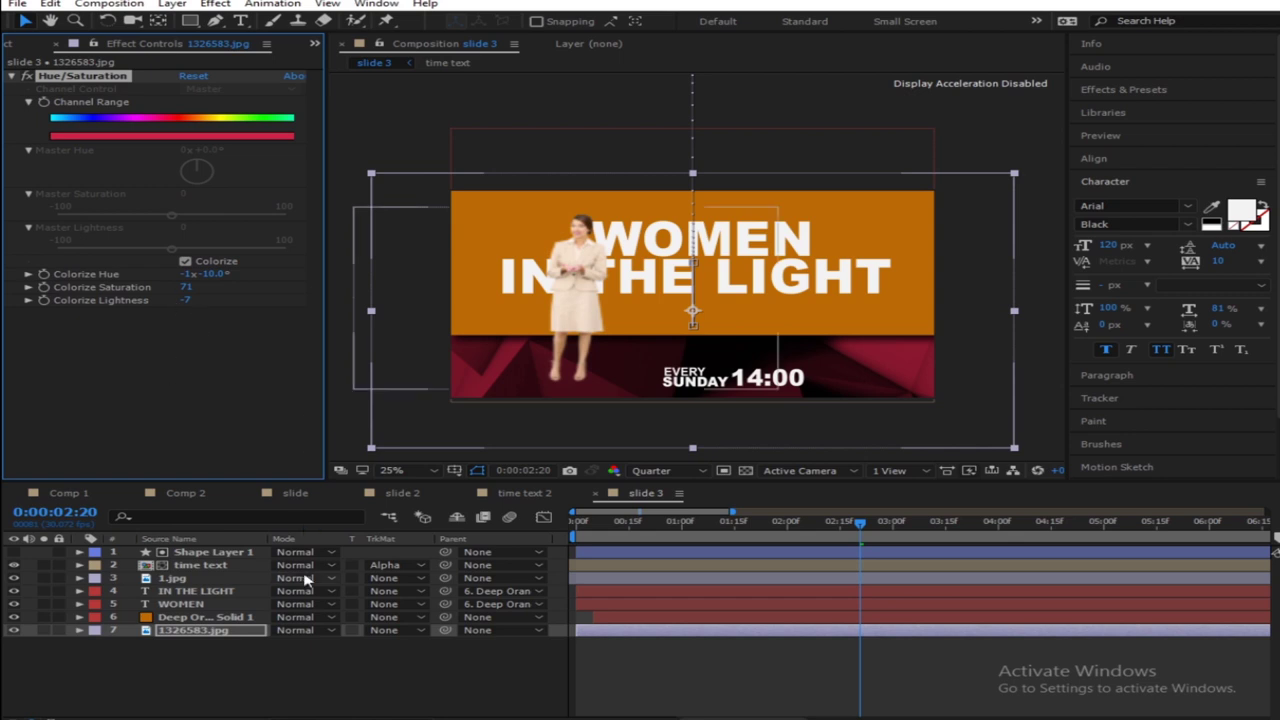
{"action": "left_click", "coordinate": [314, 700]}
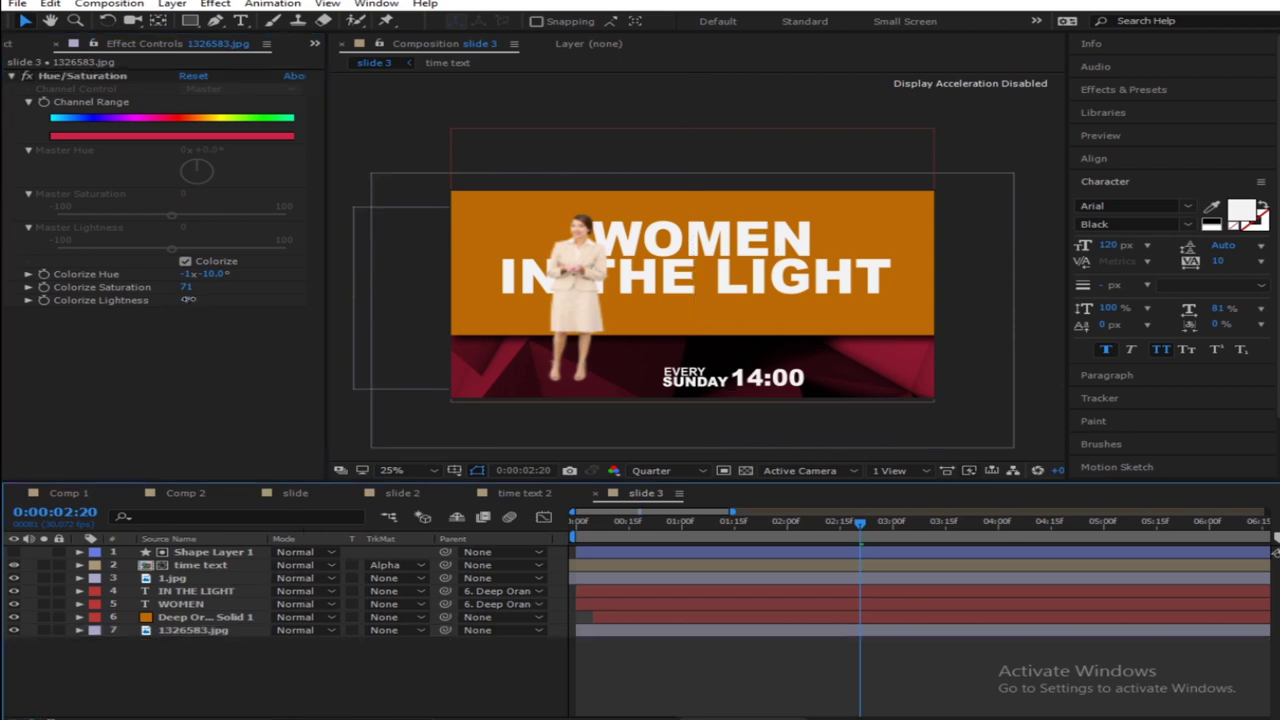
{"action": "left_click_drag", "start_coordinate": [188, 299], "coordinate": [178, 312]}
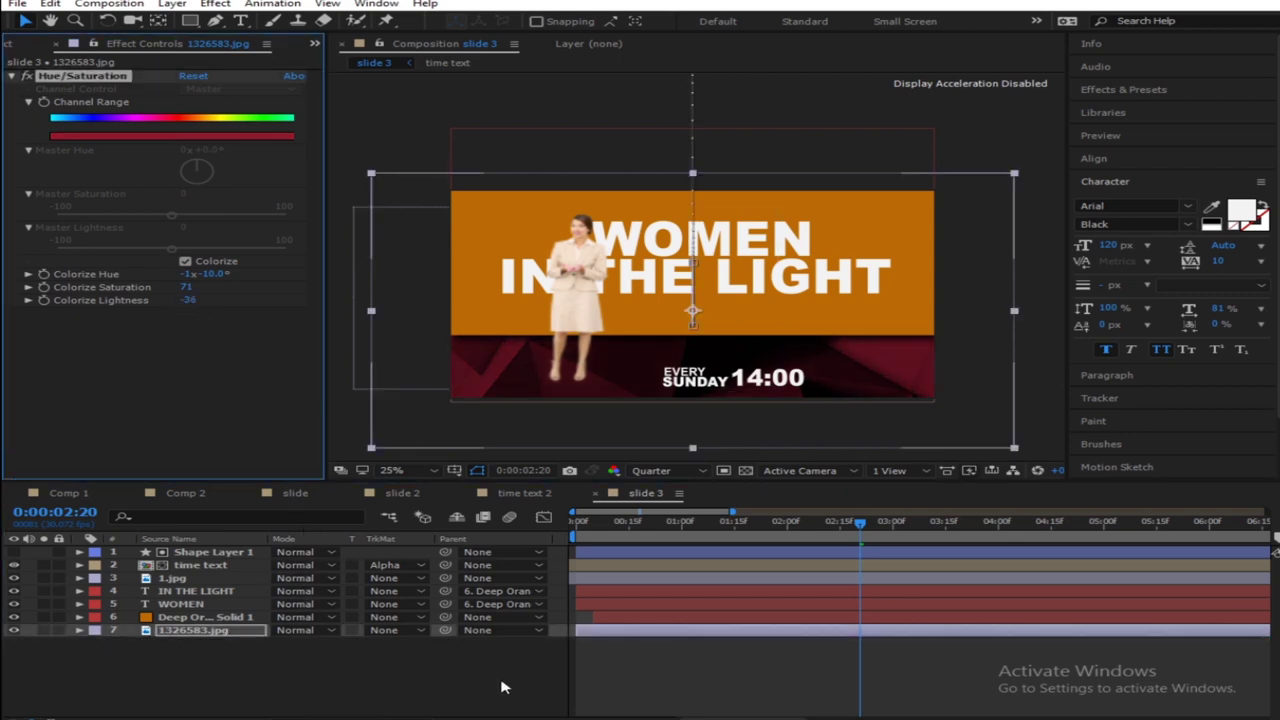
{"action": "left_click", "coordinate": [730, 229]}
{"action": "scroll", "coordinate": [682, 245], "scroll_direction": "up", "scroll_amount": 2}
{"action": "scroll", "coordinate": [680, 245], "scroll_direction": "down", "scroll_amount": 2}
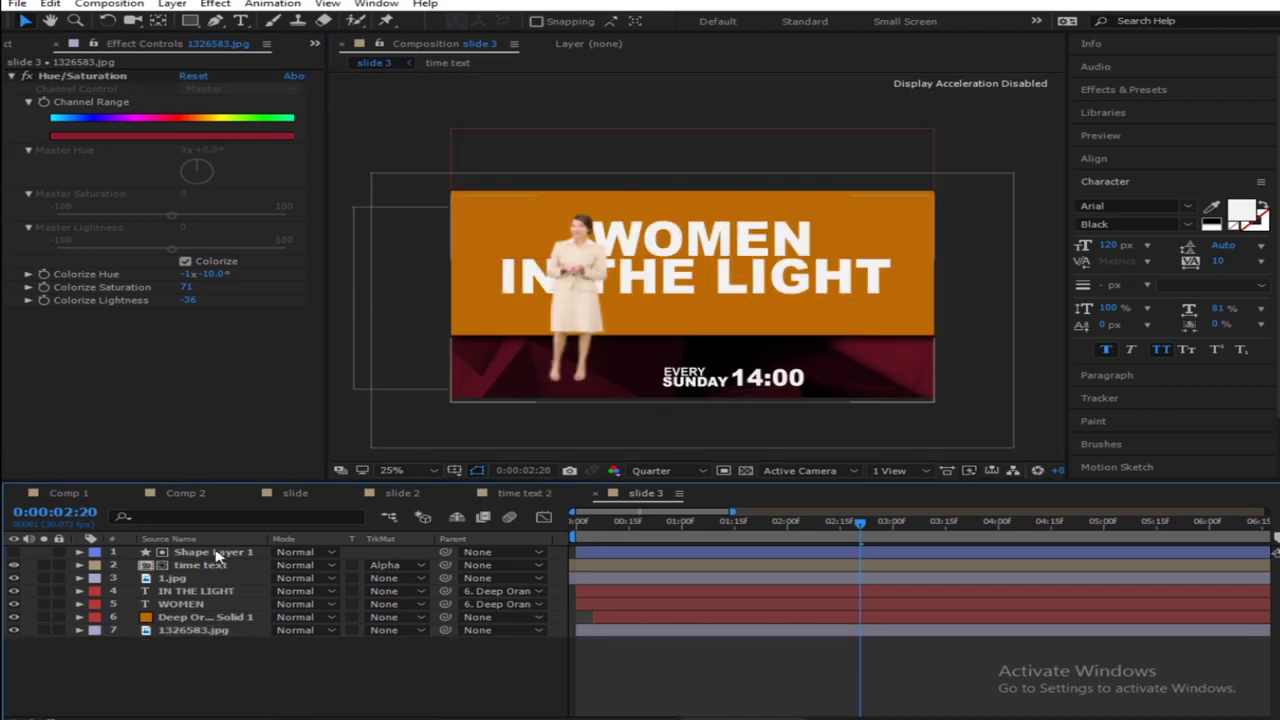
Select the 1.jpg layer and preview candidate green-screen images in the Project panel
{"action": "left_click", "coordinate": [183, 580]}
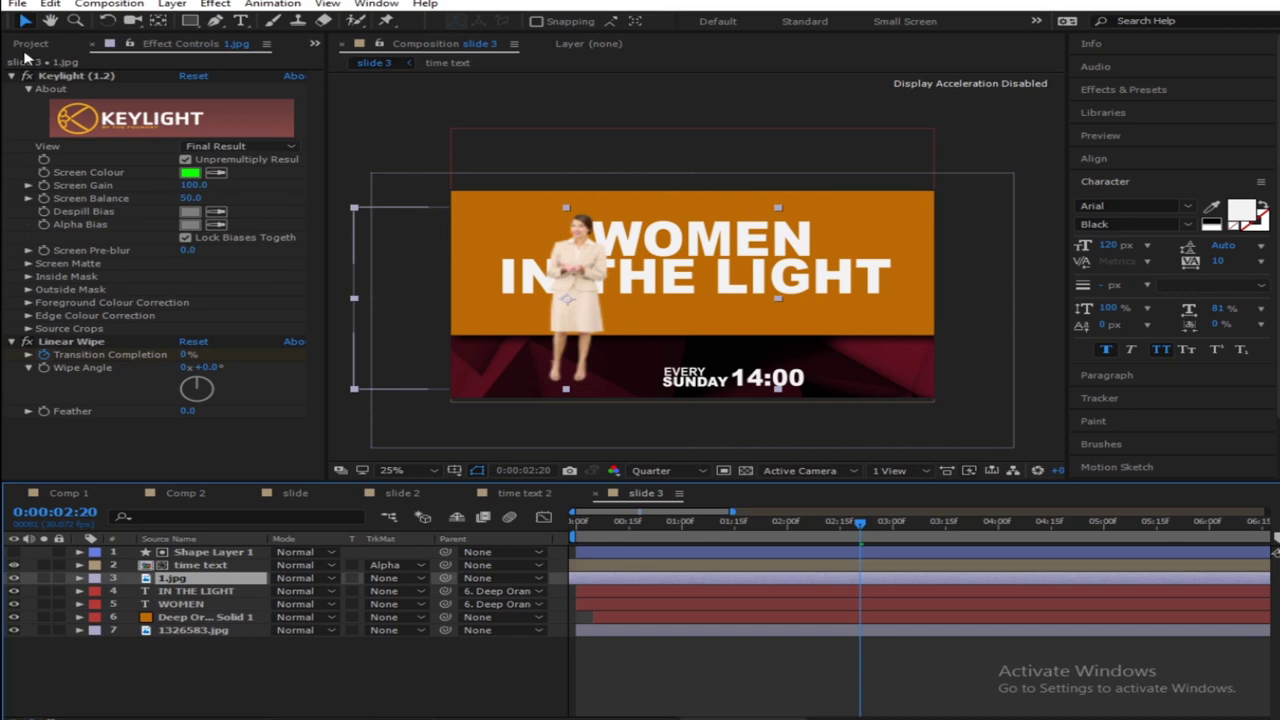
{"action": "left_click", "coordinate": [30, 44]}
{"action": "left_click", "coordinate": [100, 228]}
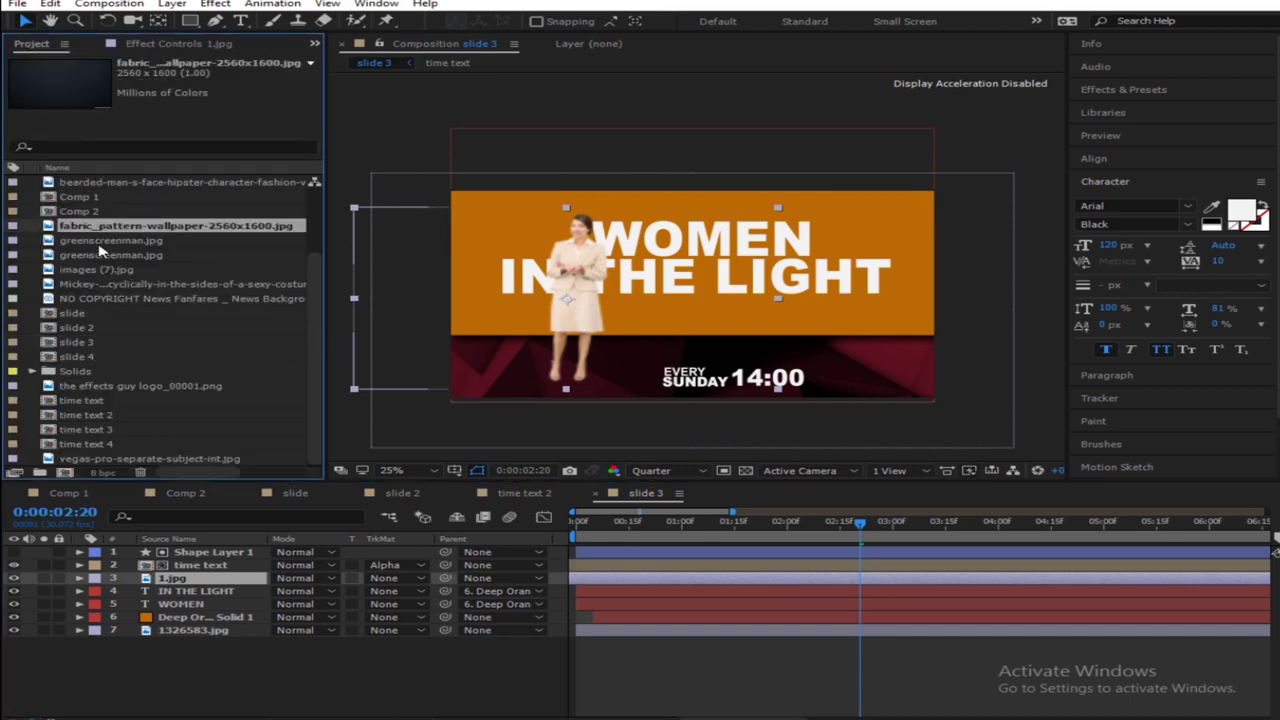
{"action": "left_click", "coordinate": [100, 244]}
{"action": "left_click", "coordinate": [105, 255]}
{"action": "left_click", "coordinate": [105, 269]}
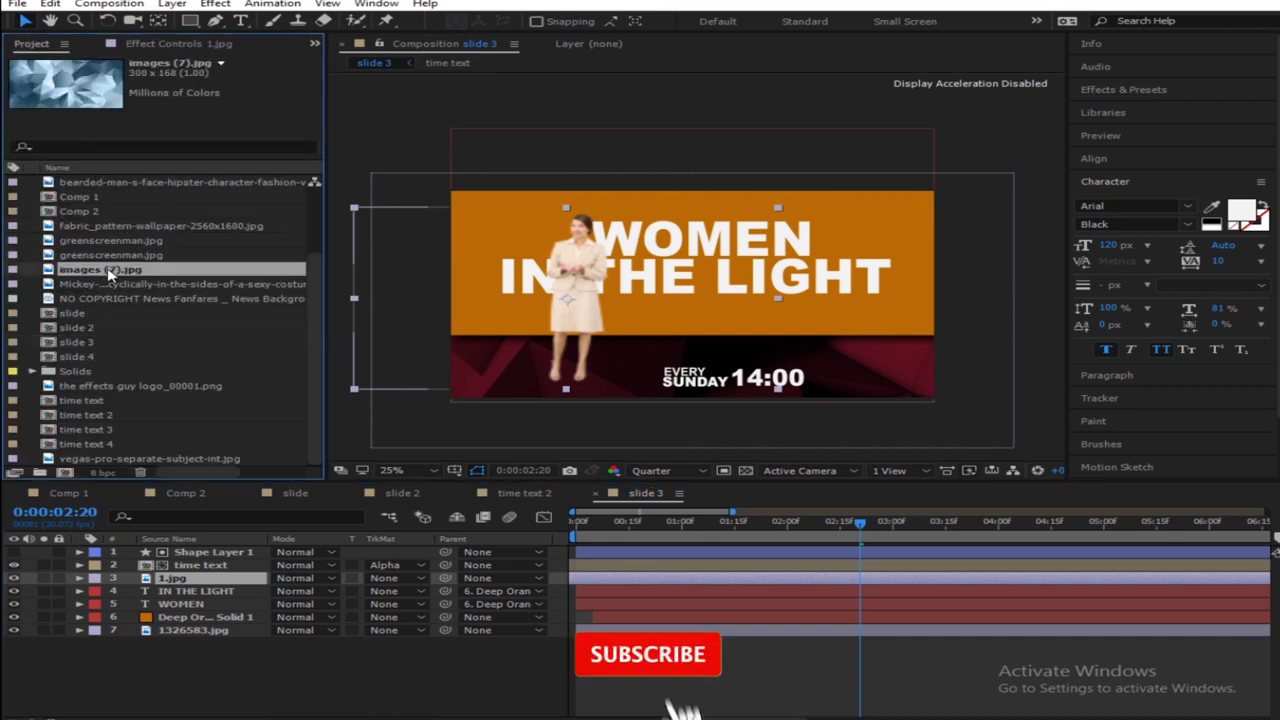
{"action": "left_click", "coordinate": [105, 284]}
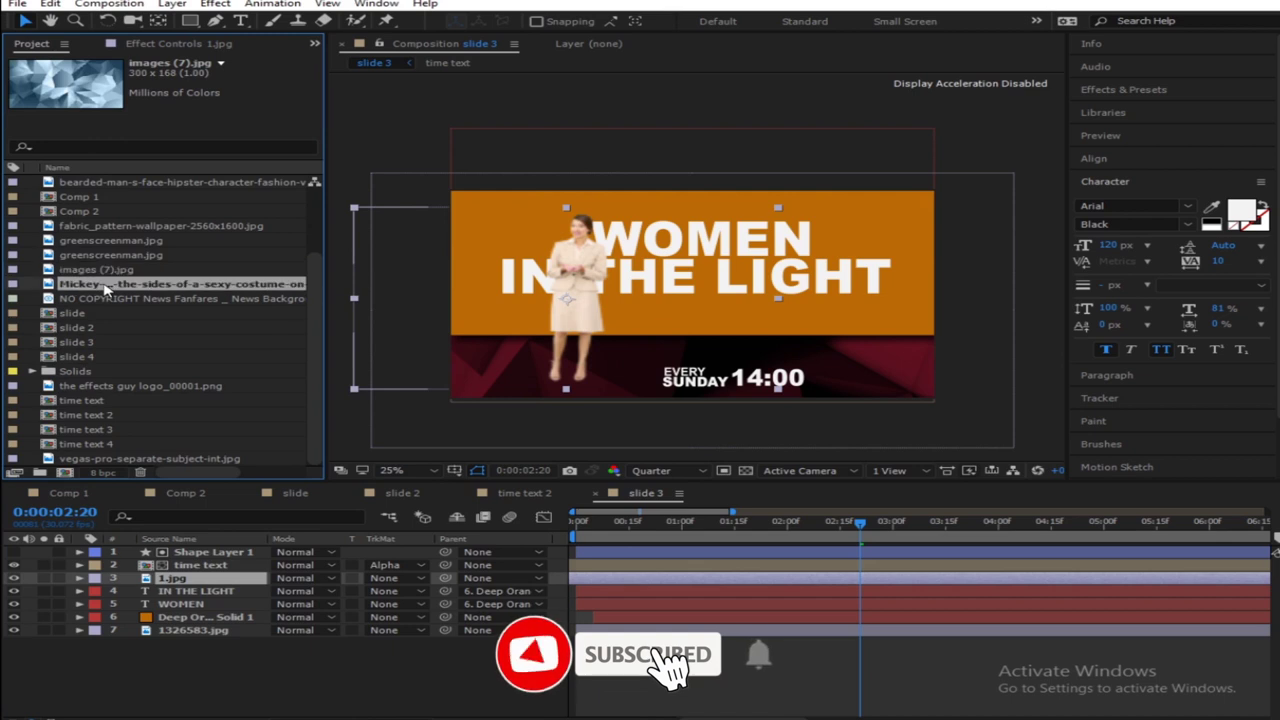
{"action": "left_click", "coordinate": [88, 387]}
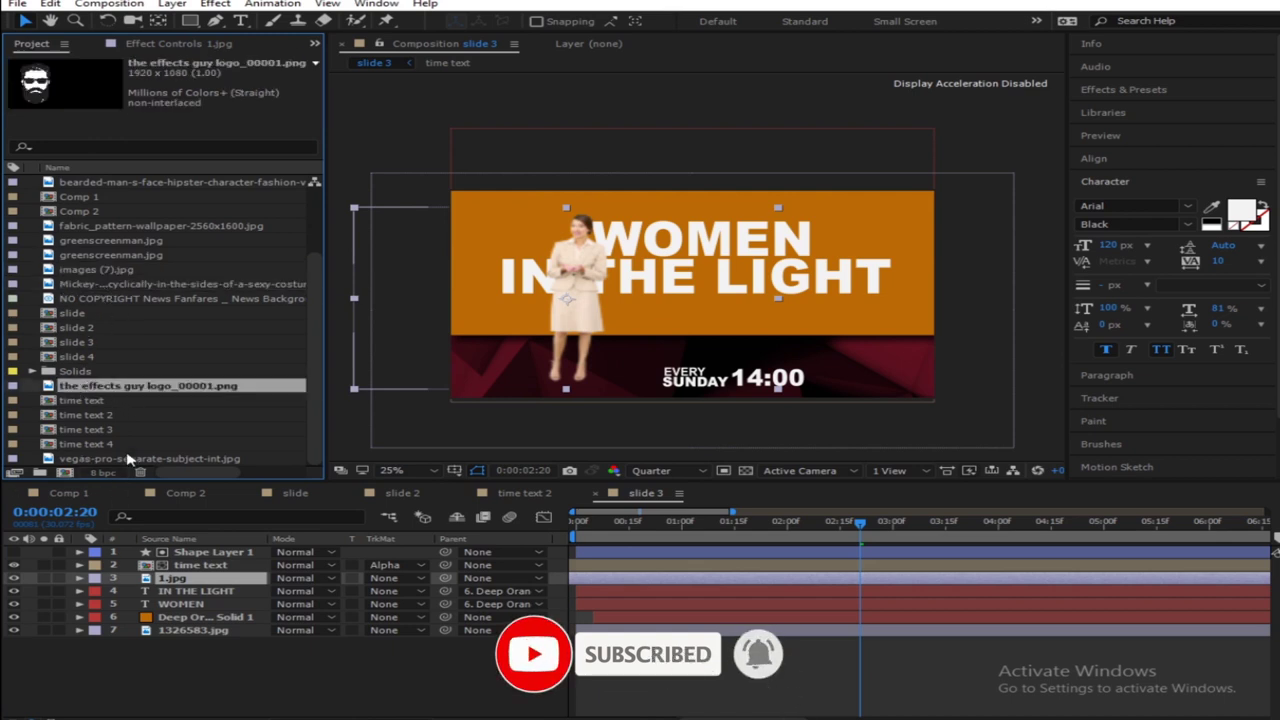
{"action": "left_click", "coordinate": [127, 460]}
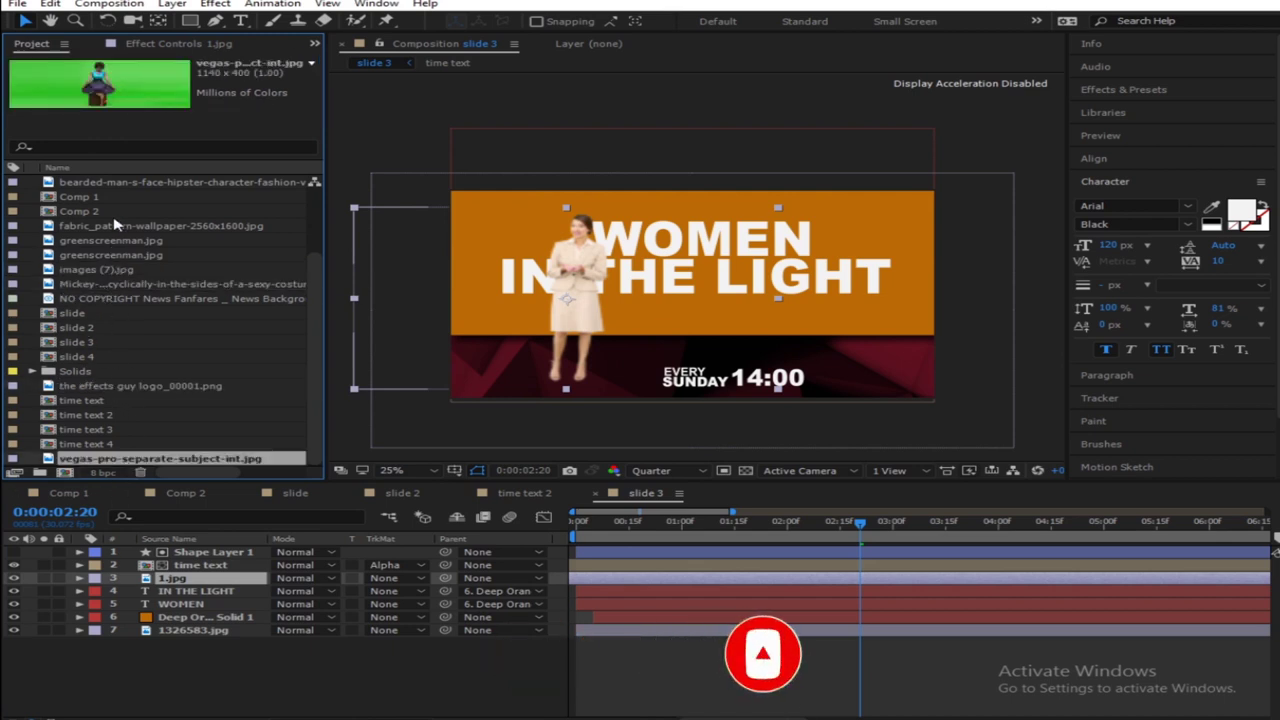
{"action": "scroll", "coordinate": [115, 228], "scroll_direction": "up", "scroll_amount": 2}
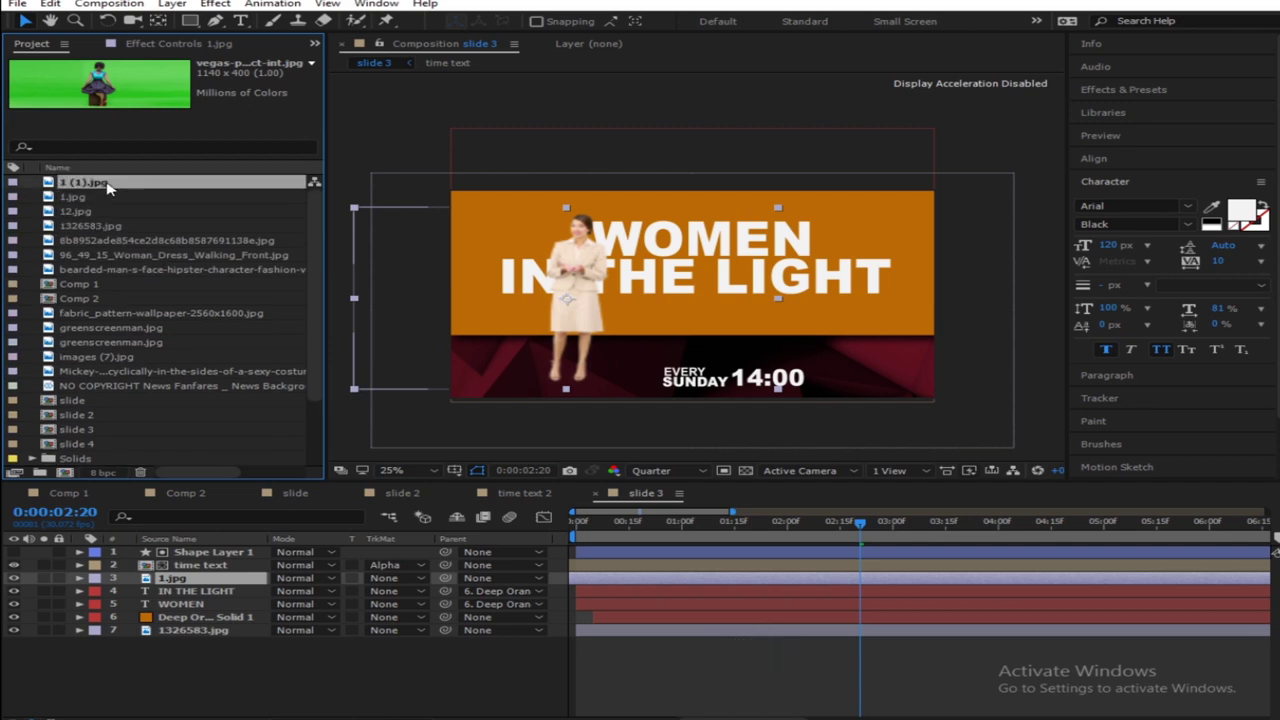
Replace layer 3's footage with 96_49_15_Woman_Dress_Walking_Front.jpg
{"action": "left_click", "coordinate": [100, 198]}
{"action": "key", "text": "Down"}
{"action": "key", "text": "Down"}
{"action": "key", "text": "Down"}
{"action": "key", "text": "Down"}
{"action": "key", "text": "Down"}
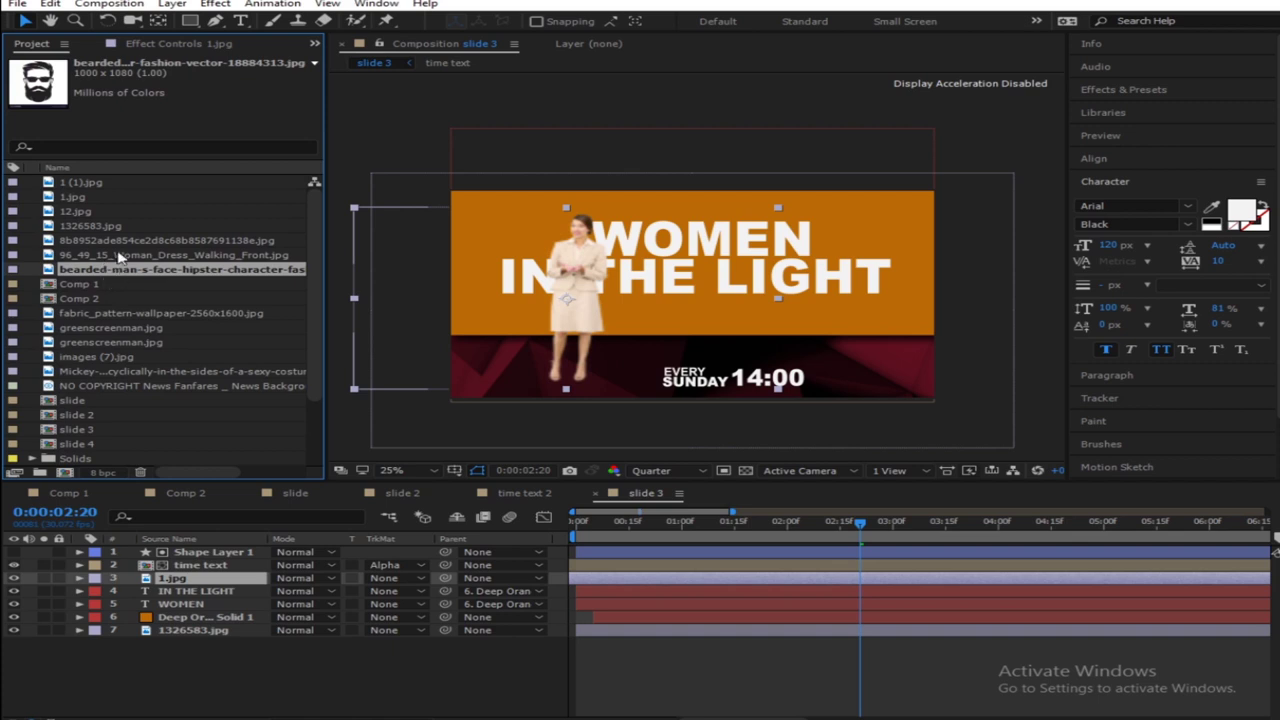
{"action": "key", "text": "Up"}
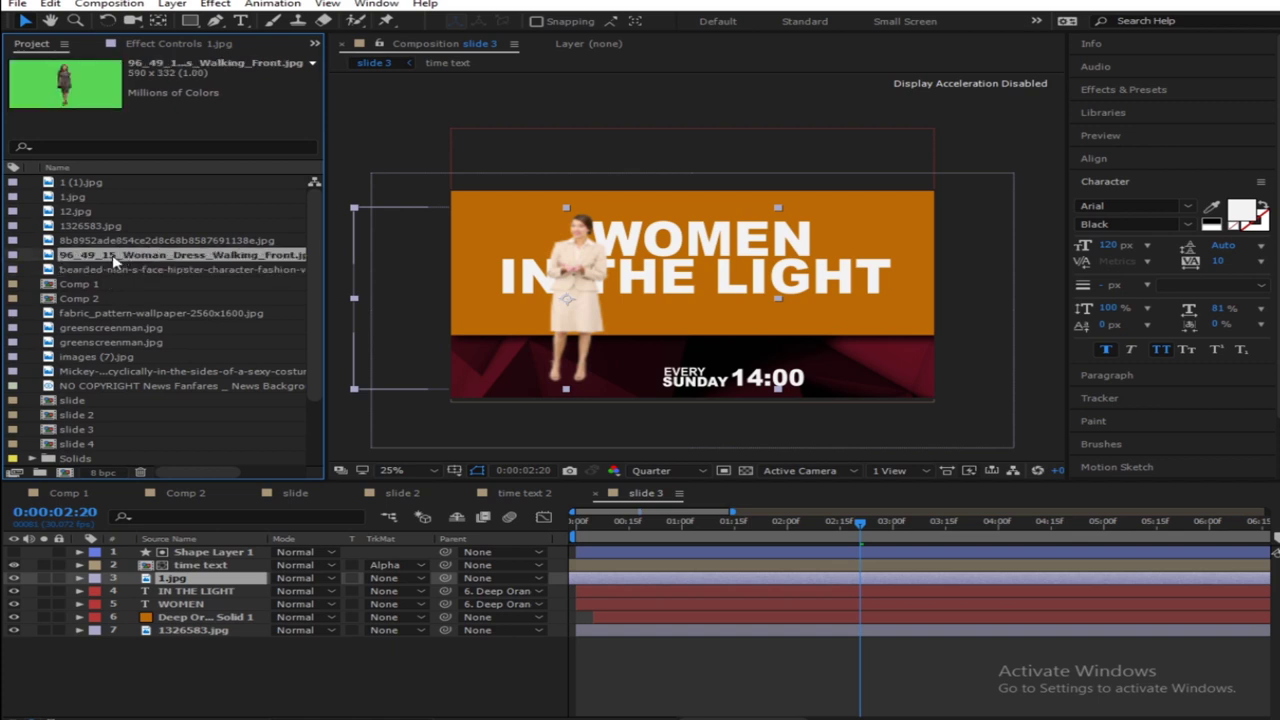
{"action": "left_click_drag", "start_coordinate": [115, 260], "coordinate": [203, 585]}
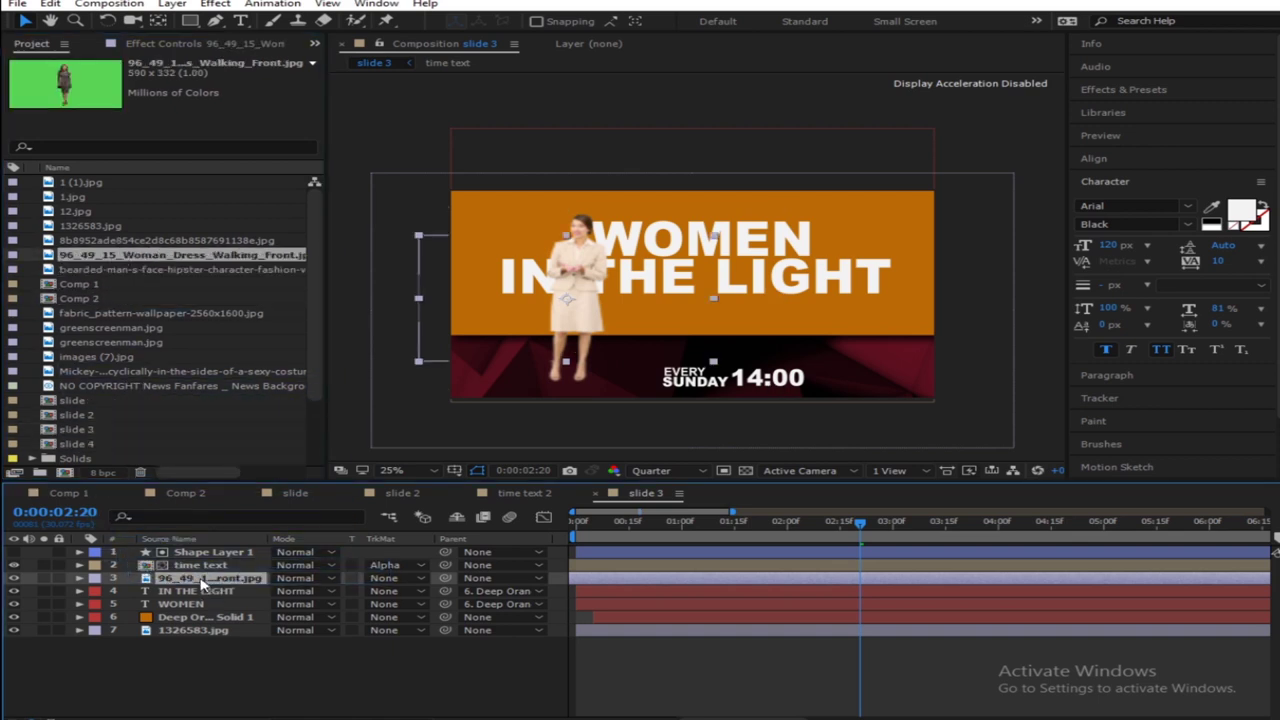
Raise Keylight's Screen Matte Clip Black to 48.0 on the walking woman
{"action": "left_click", "coordinate": [220, 44]}
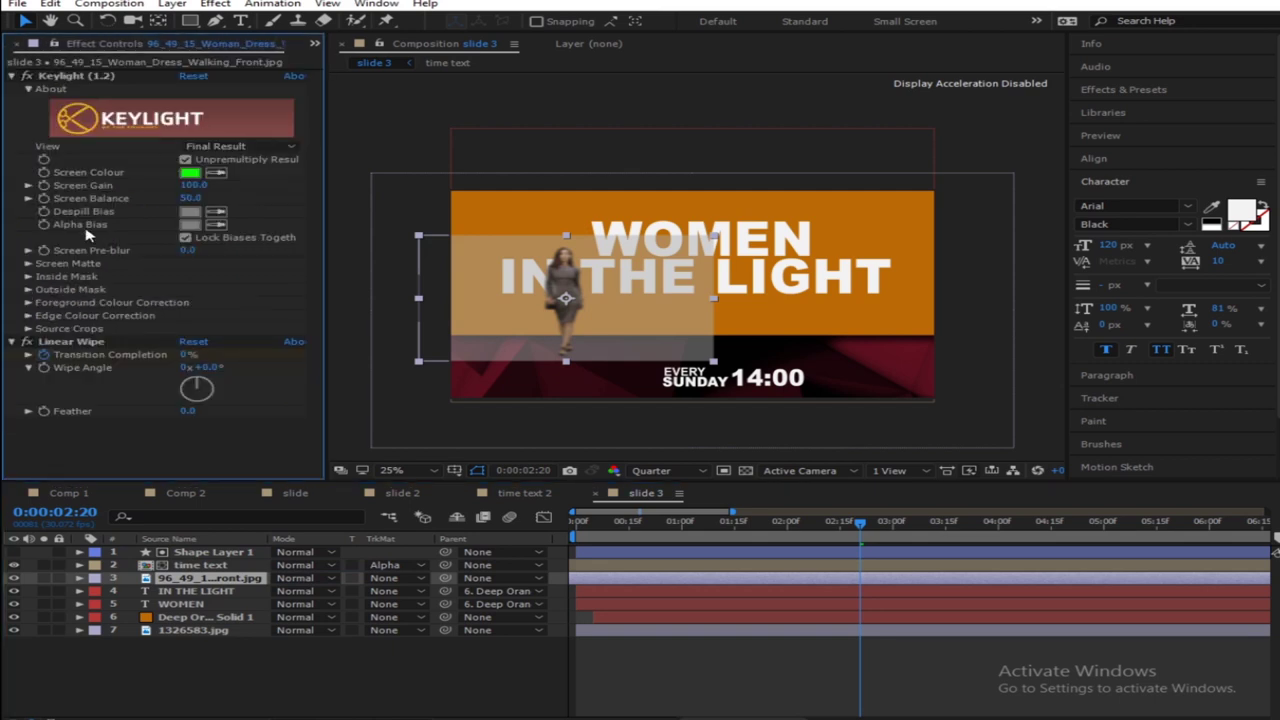
{"action": "left_click", "coordinate": [29, 264]}
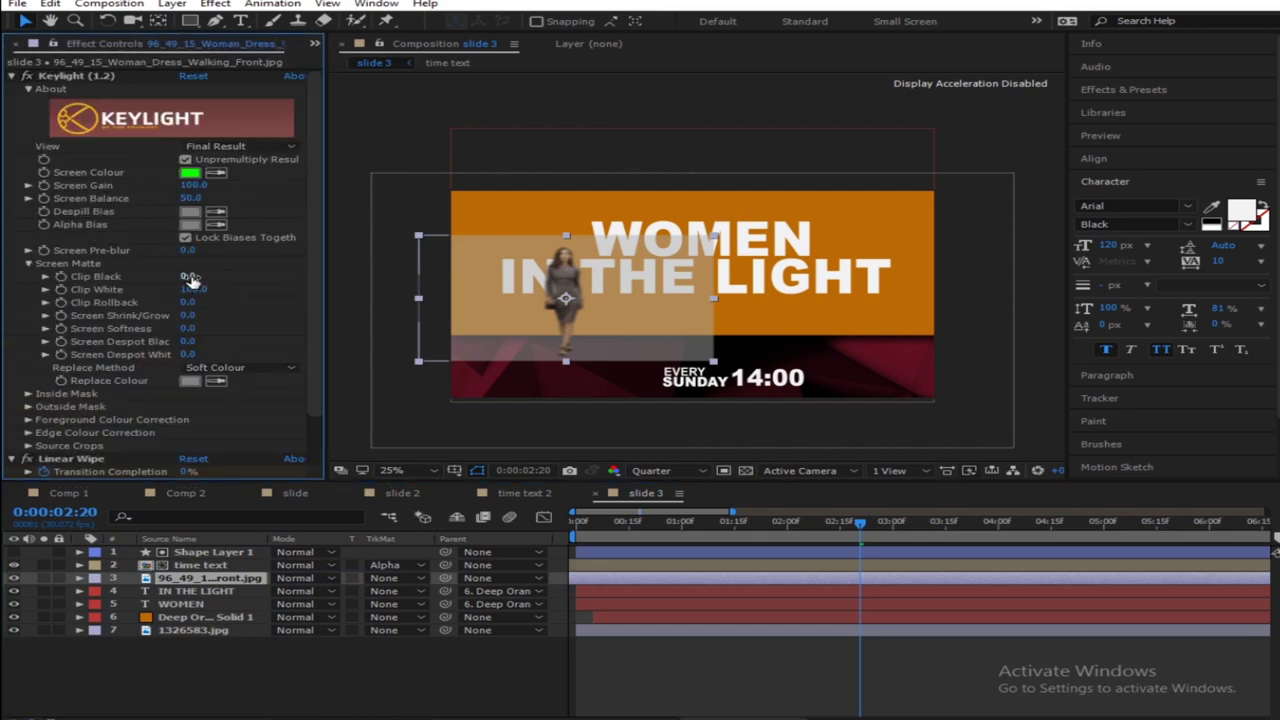
{"action": "left_click_drag", "start_coordinate": [189, 275], "coordinate": [240, 275]}
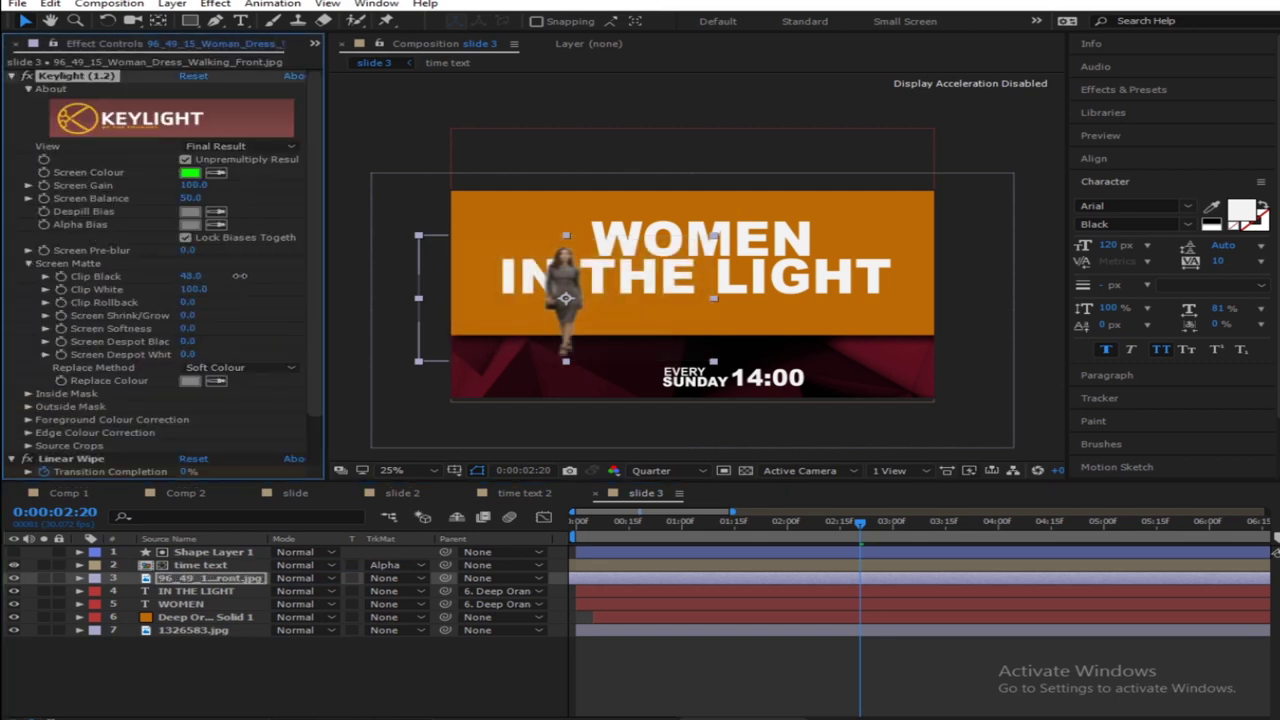
{"action": "left_click", "coordinate": [317, 677]}
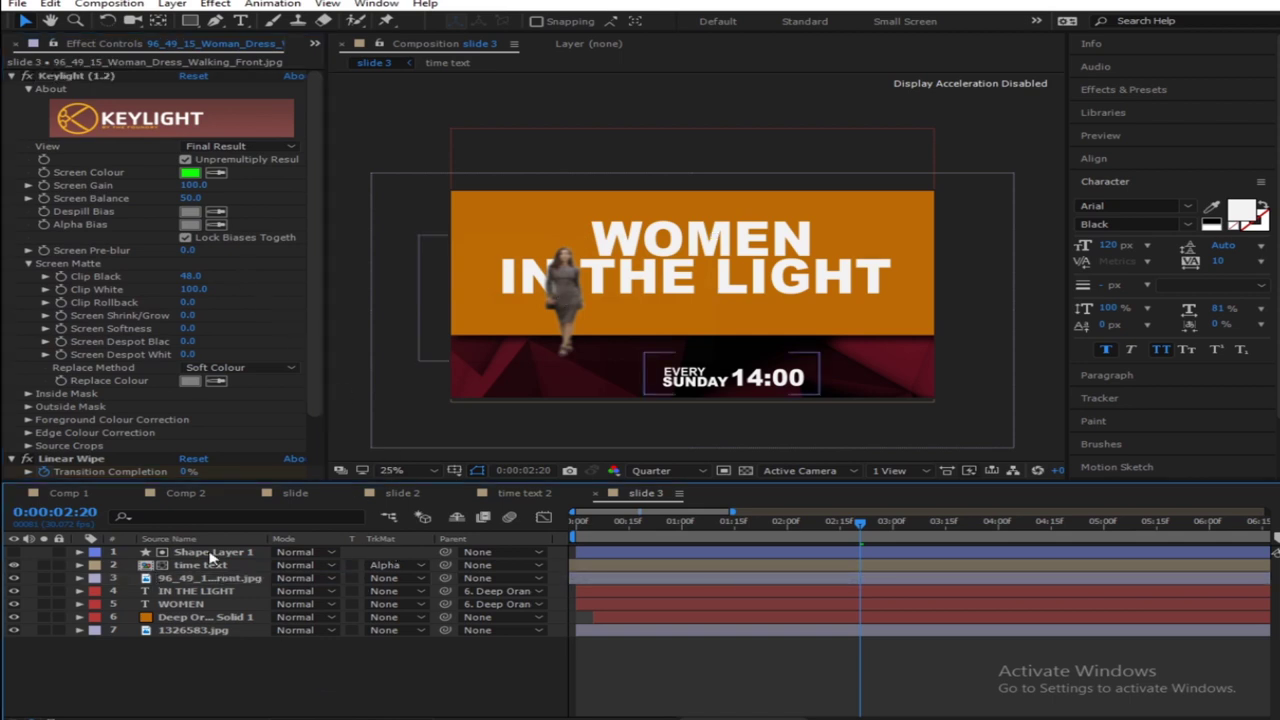
Scale the walking woman to 278% and set preview resolution to Full
{"action": "left_click", "coordinate": [237, 583]}
{"action": "key", "text": "s"}
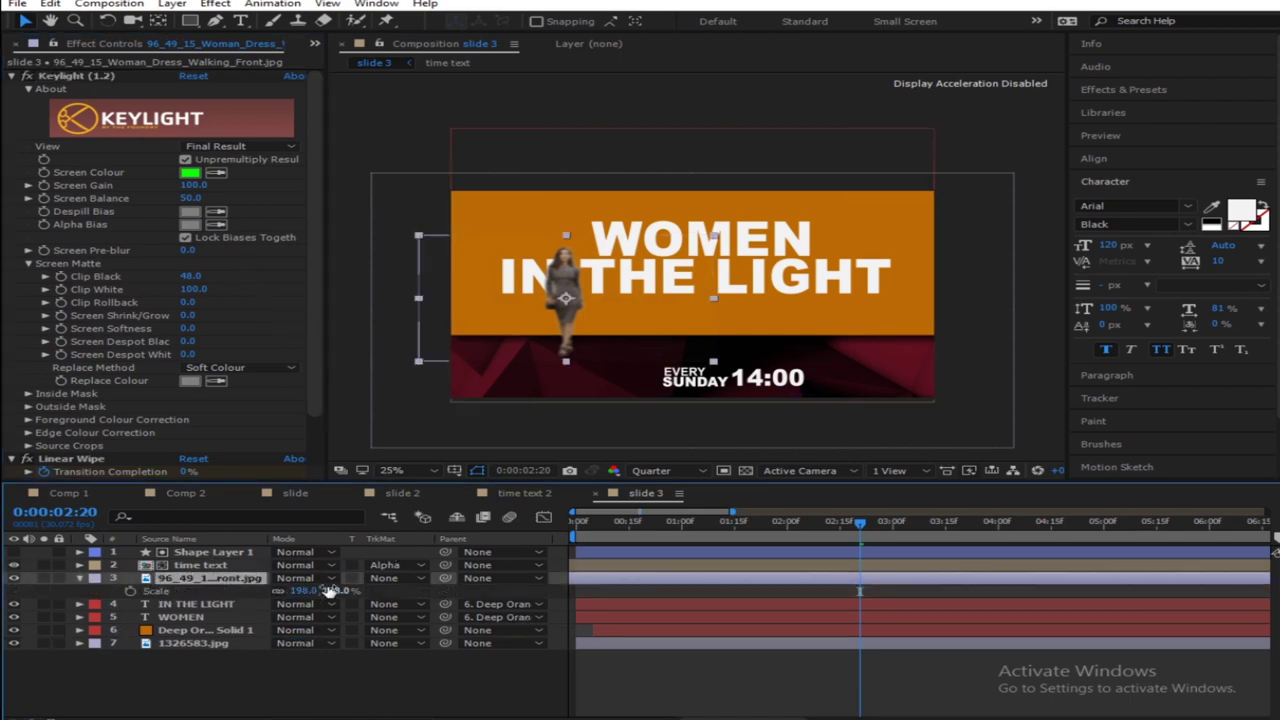
{"action": "left_click_drag", "start_coordinate": [380, 597], "coordinate": [420, 591]}
{"action": "left_click", "coordinate": [670, 470]}
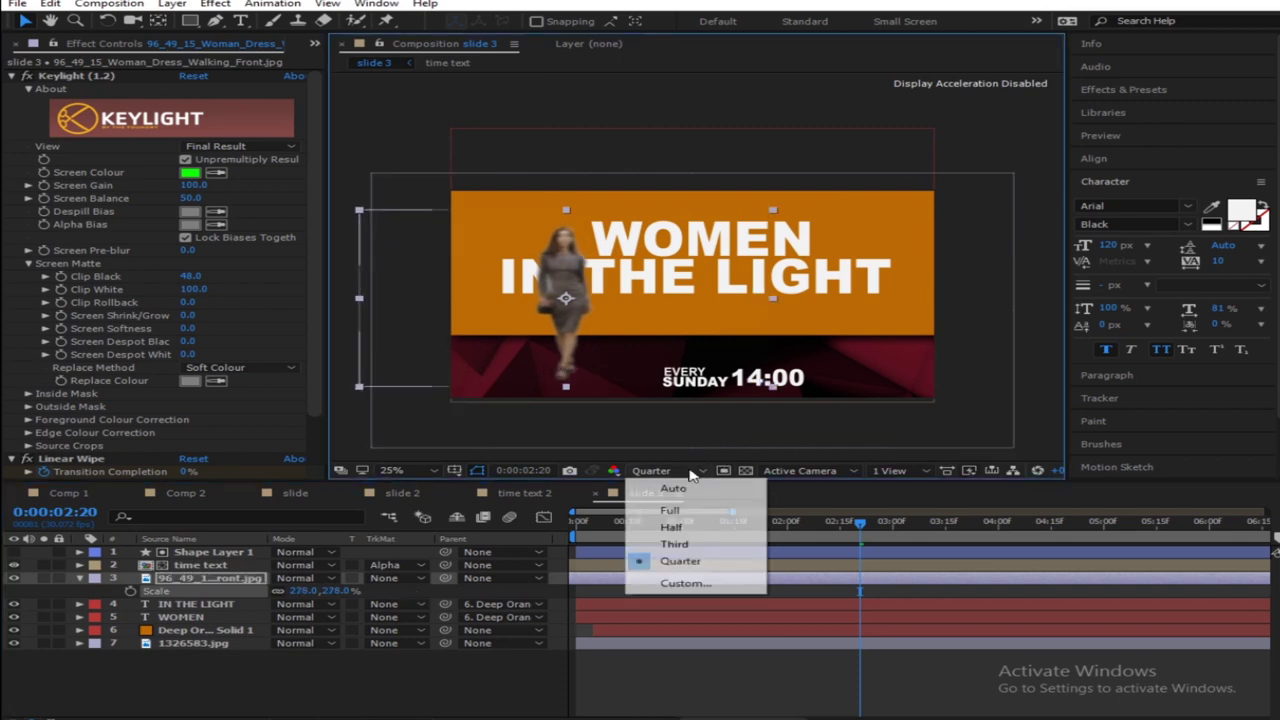
{"action": "left_click", "coordinate": [672, 509]}
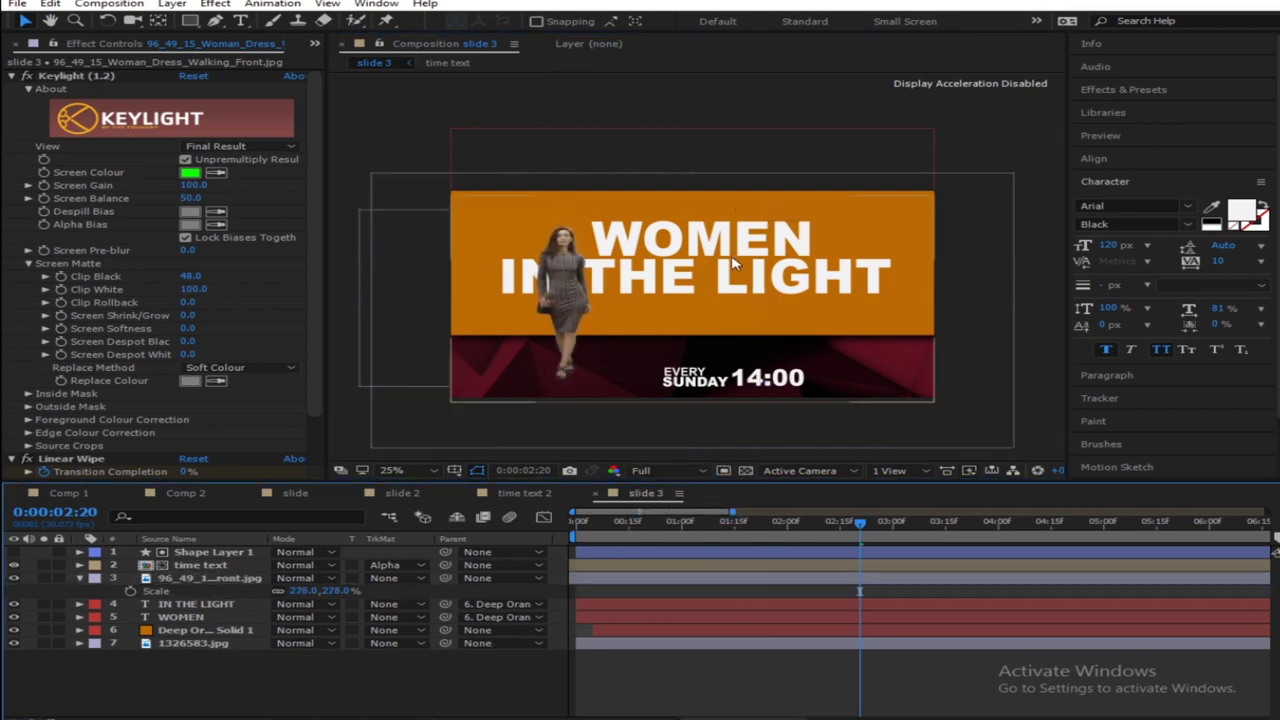
Pan the composition view slightly left and hide the layer's Scale property
{"action": "scroll", "coordinate": [736, 264], "scroll_direction": "up", "scroll_amount": 1}
{"action": "scroll", "coordinate": [736, 264], "scroll_direction": "down", "scroll_amount": 1}
{"action": "key", "text": "h"}
{"action": "left_click_drag", "start_coordinate": [742, 263], "coordinate": [716, 263]}
{"action": "key", "text": "v"}
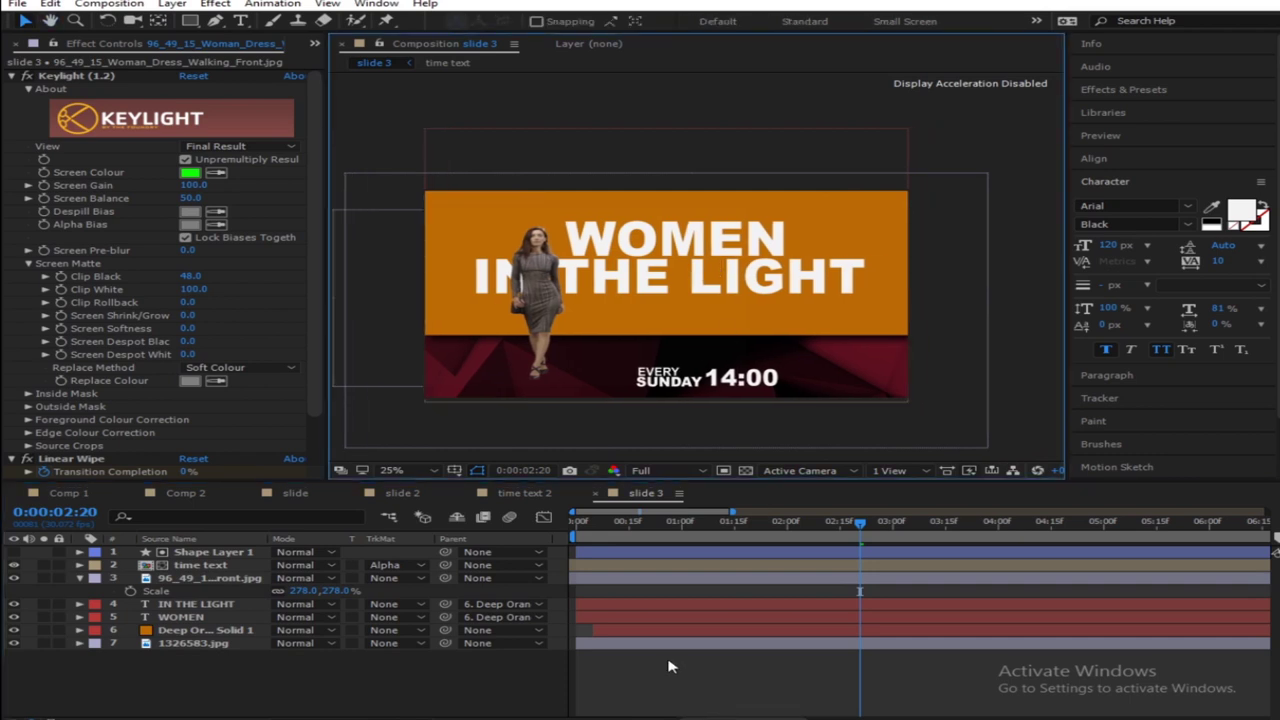
{"action": "left_click", "coordinate": [300, 566]}
{"action": "key", "text": "s"}
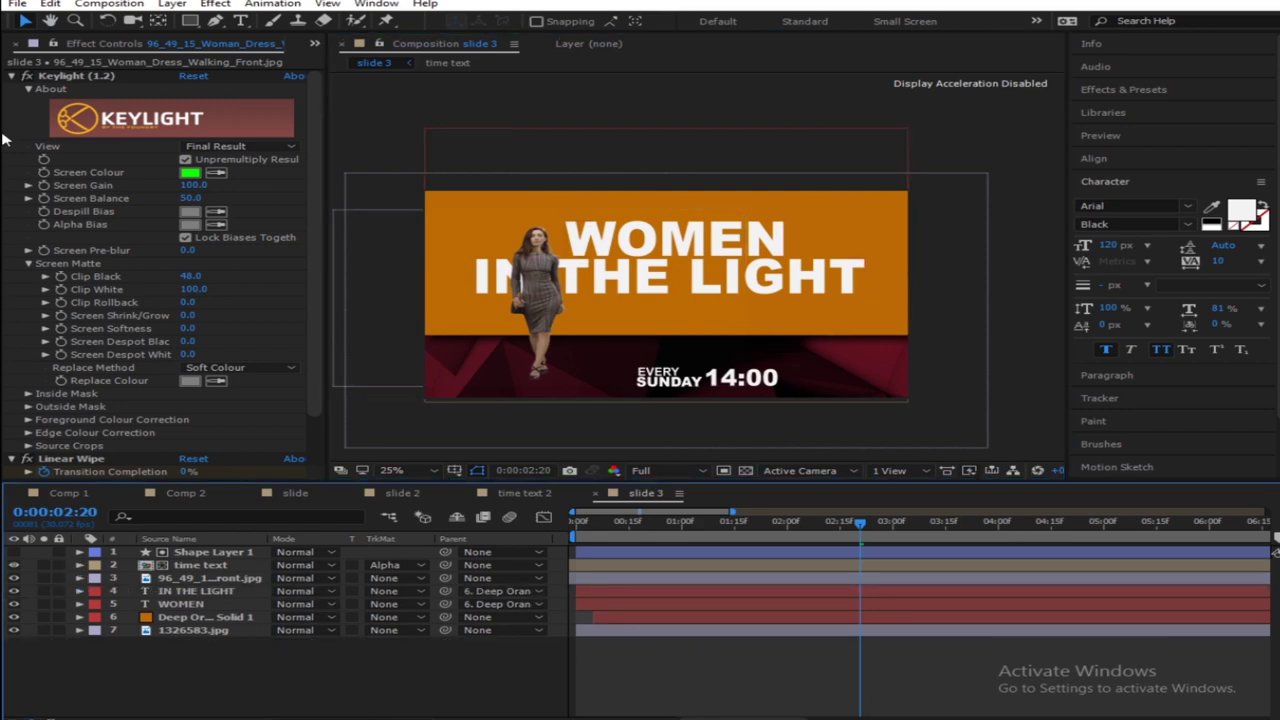
{"action": "left_click", "coordinate": [315, 44]}
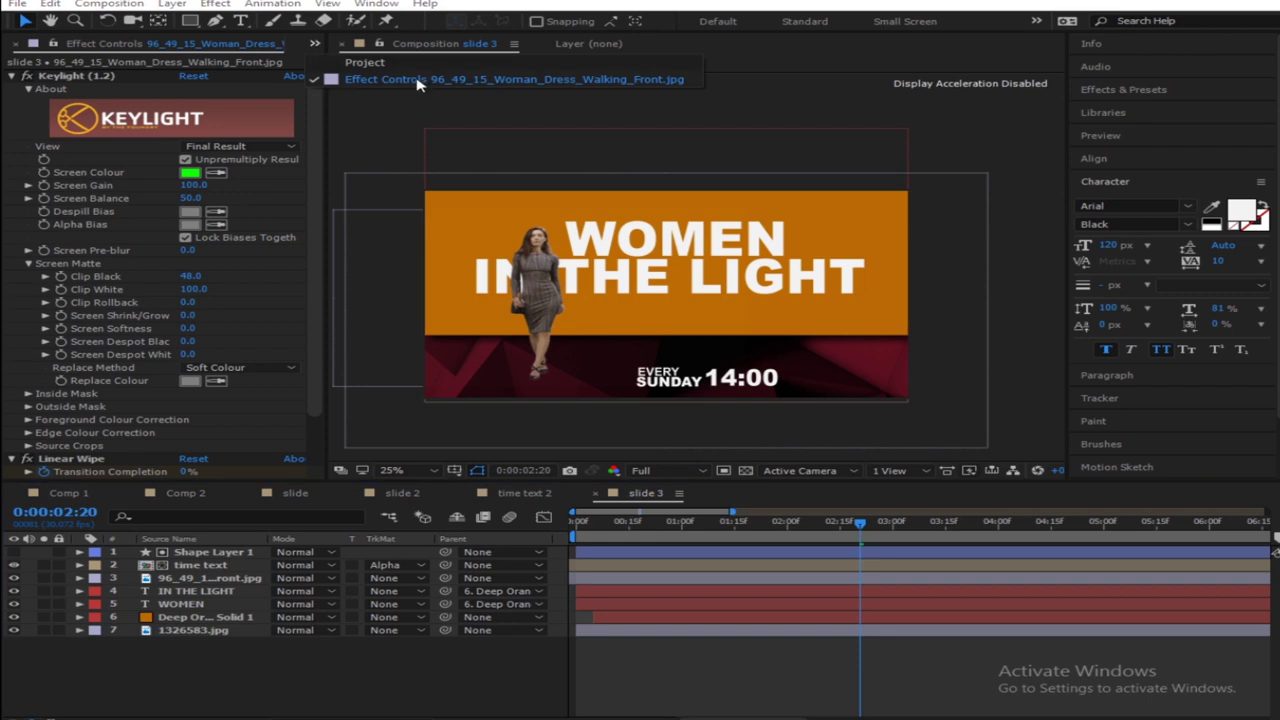
Create a 1920×1080 composition named 'slide show', 0:00:29:09 long
{"action": "left_click", "coordinate": [420, 66]}
{"action": "scroll", "coordinate": [133, 305], "scroll_direction": "down", "scroll_amount": 2}
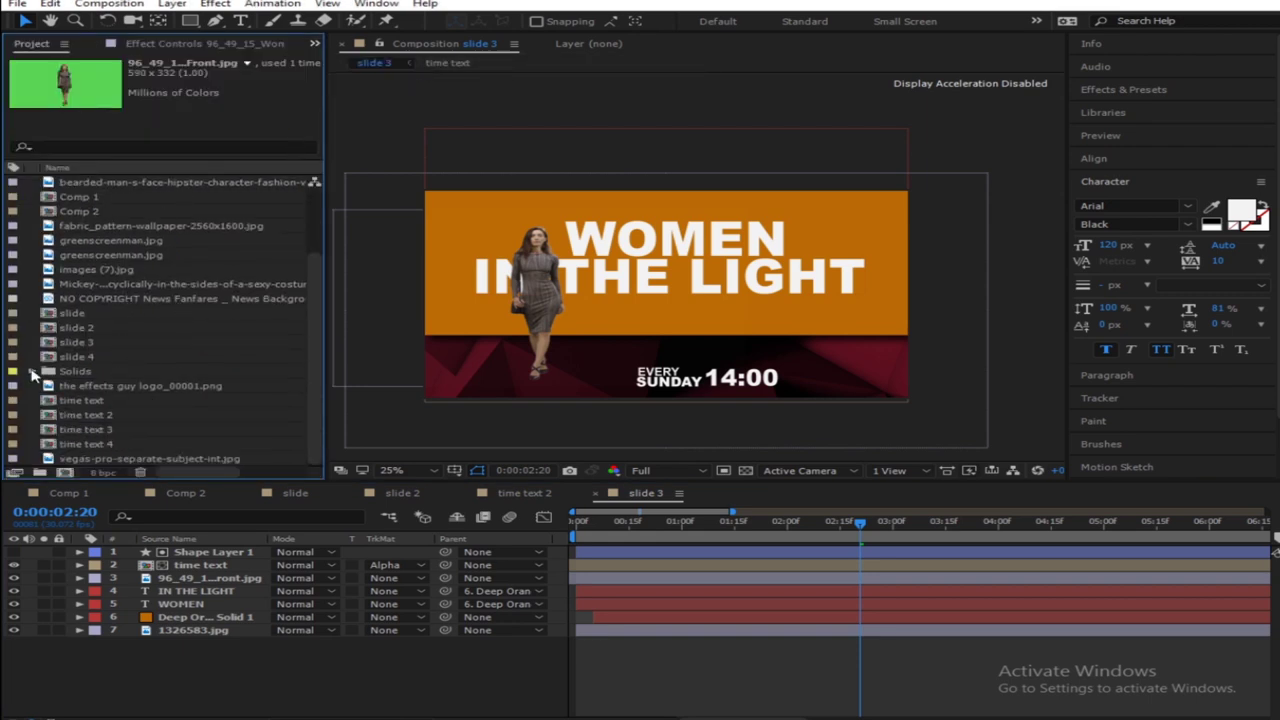
{"action": "left_click", "coordinate": [66, 473]}
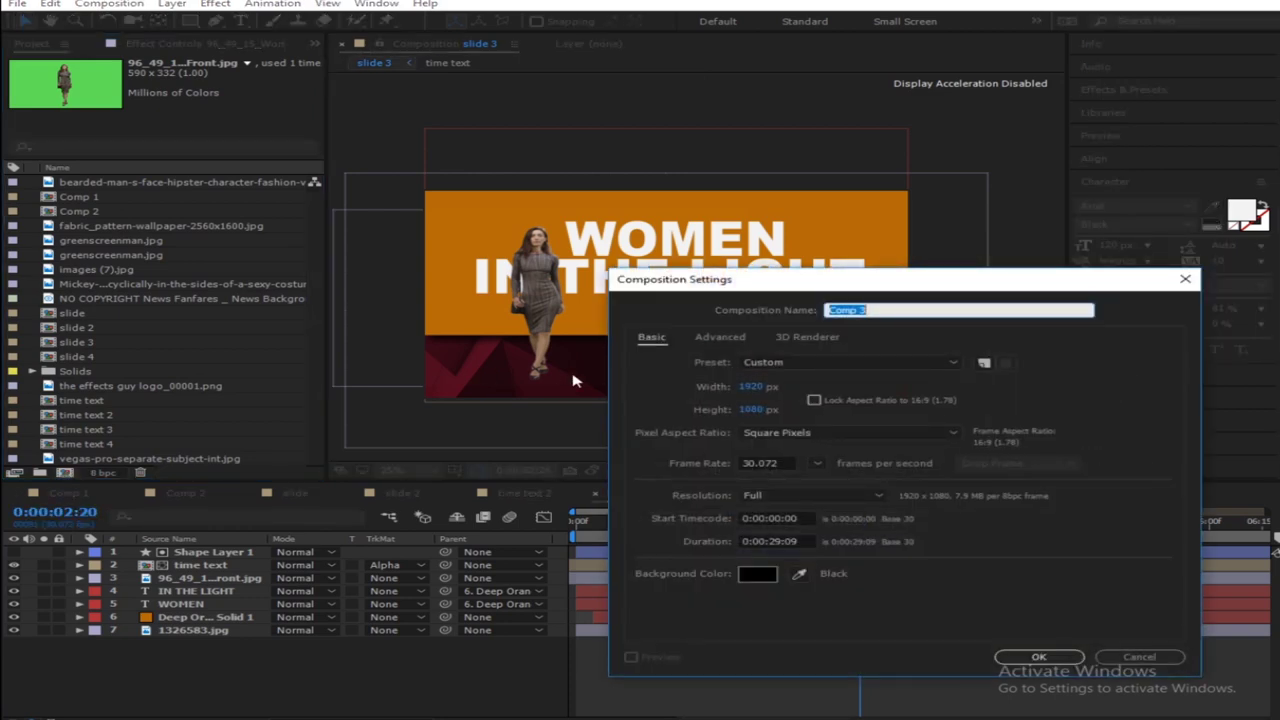
{"action": "type", "text": "slide show"}
{"action": "left_click", "coordinate": [1040, 371]}
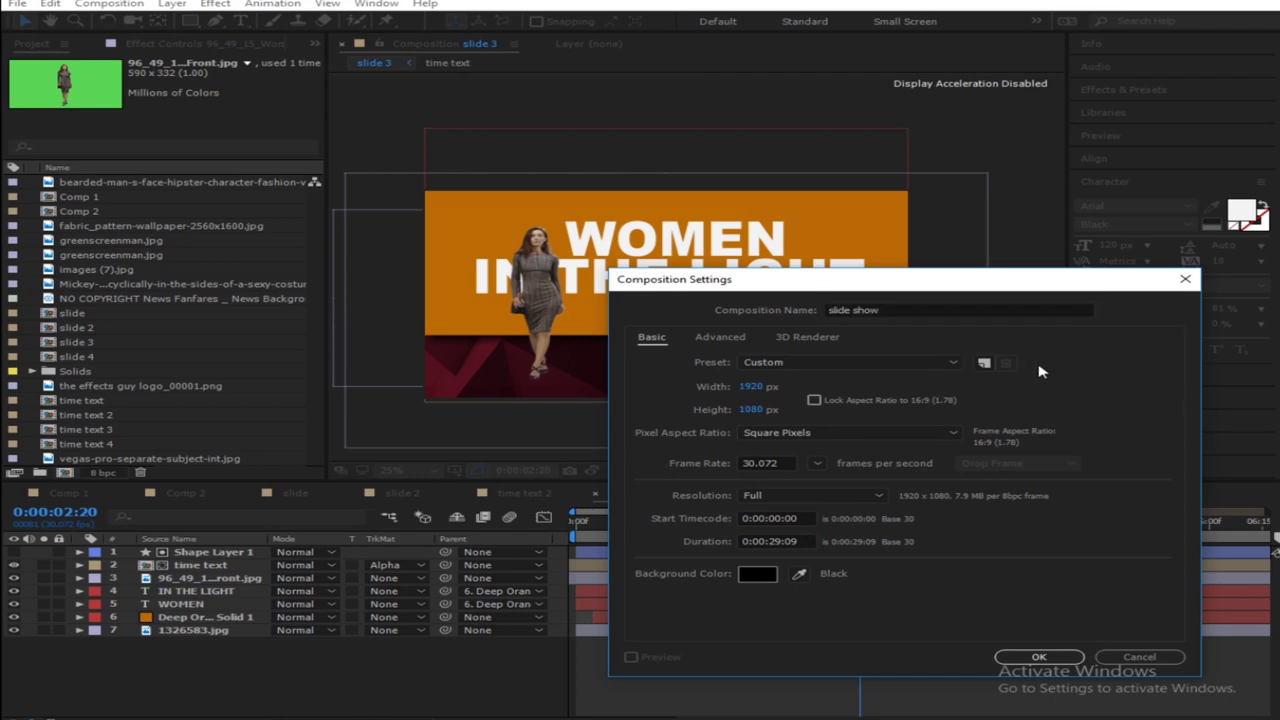
{"action": "left_click", "coordinate": [1039, 657]}
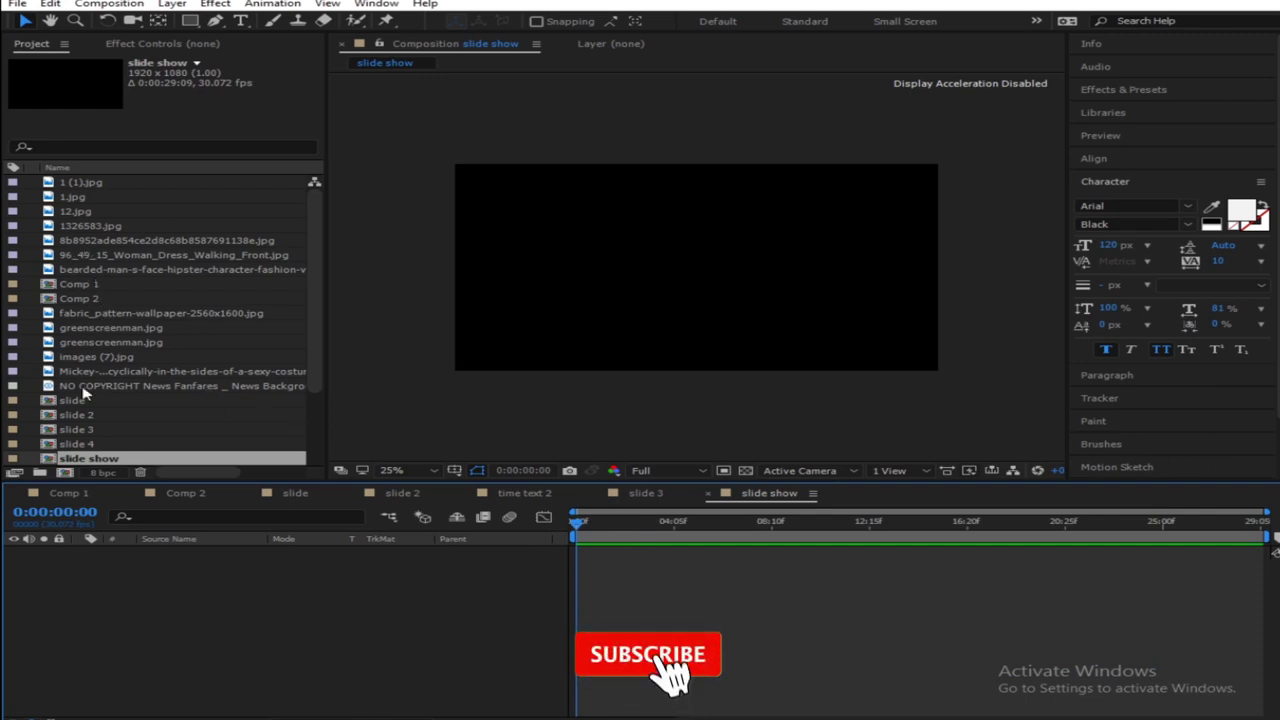
Open the THIS WEEK intro composition (Comp 2) and play it back
{"action": "left_click", "coordinate": [112, 286]}
{"action": "left_click", "coordinate": [104, 300]}
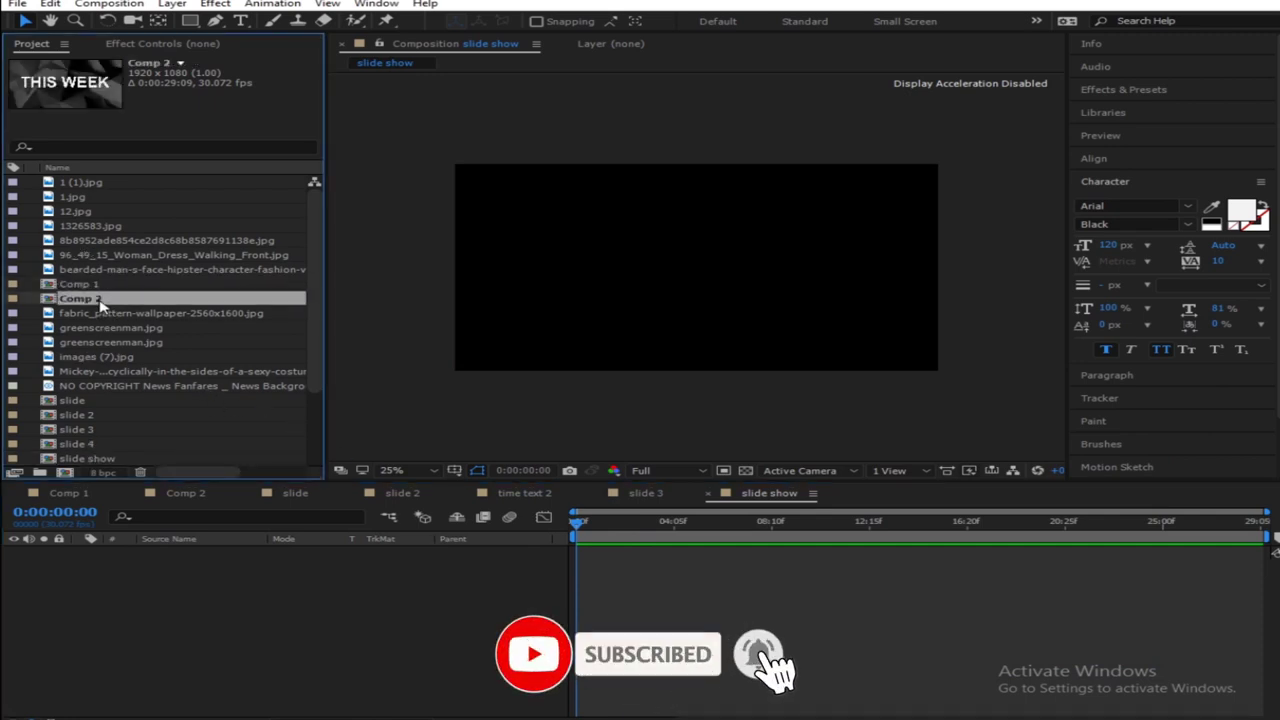
{"action": "left_click", "coordinate": [185, 493]}
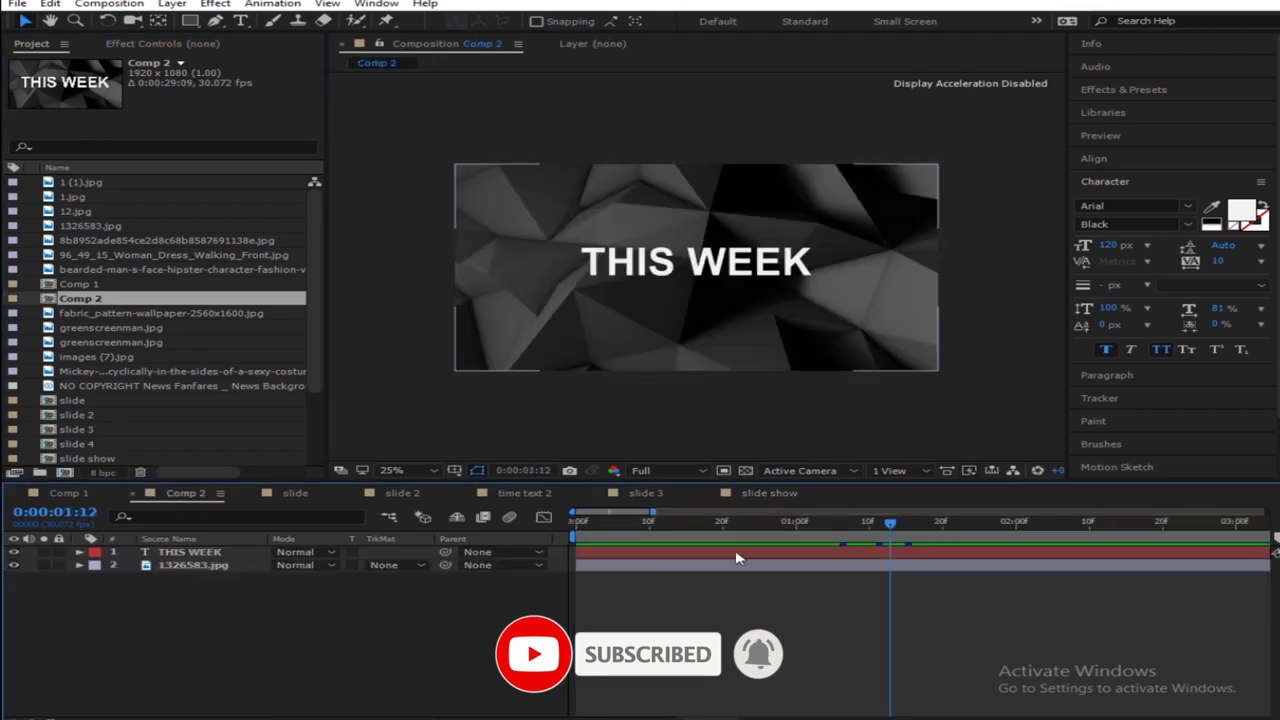
{"action": "key", "text": "space"}
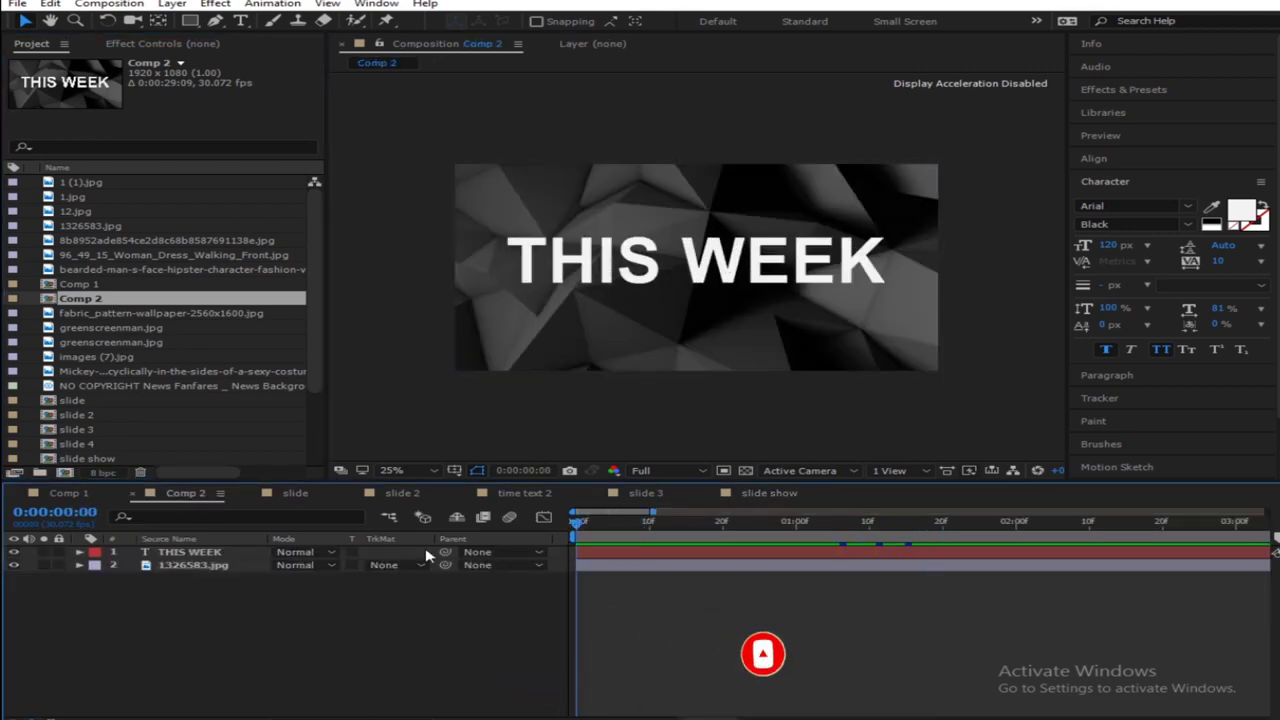
{"action": "key", "text": "space"}
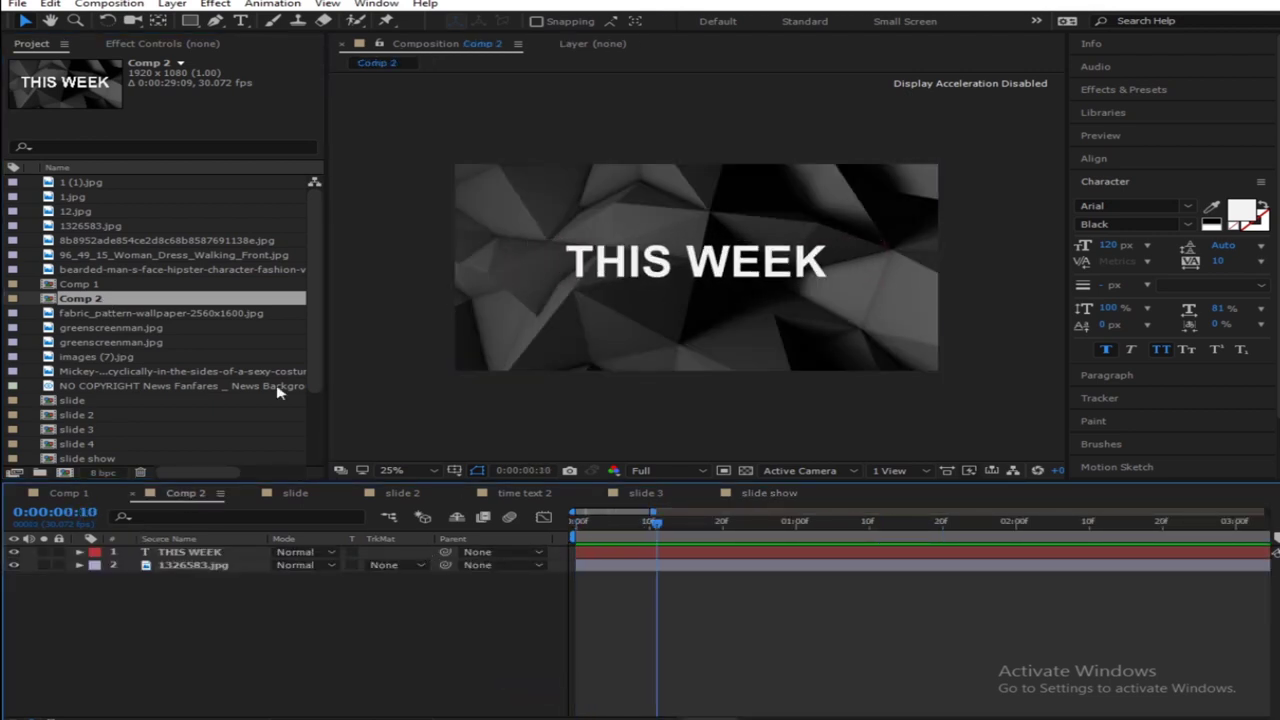
Add Comp 2 as the first layer of slide show and preview the THIS WEEK title
{"action": "left_click", "coordinate": [772, 495]}
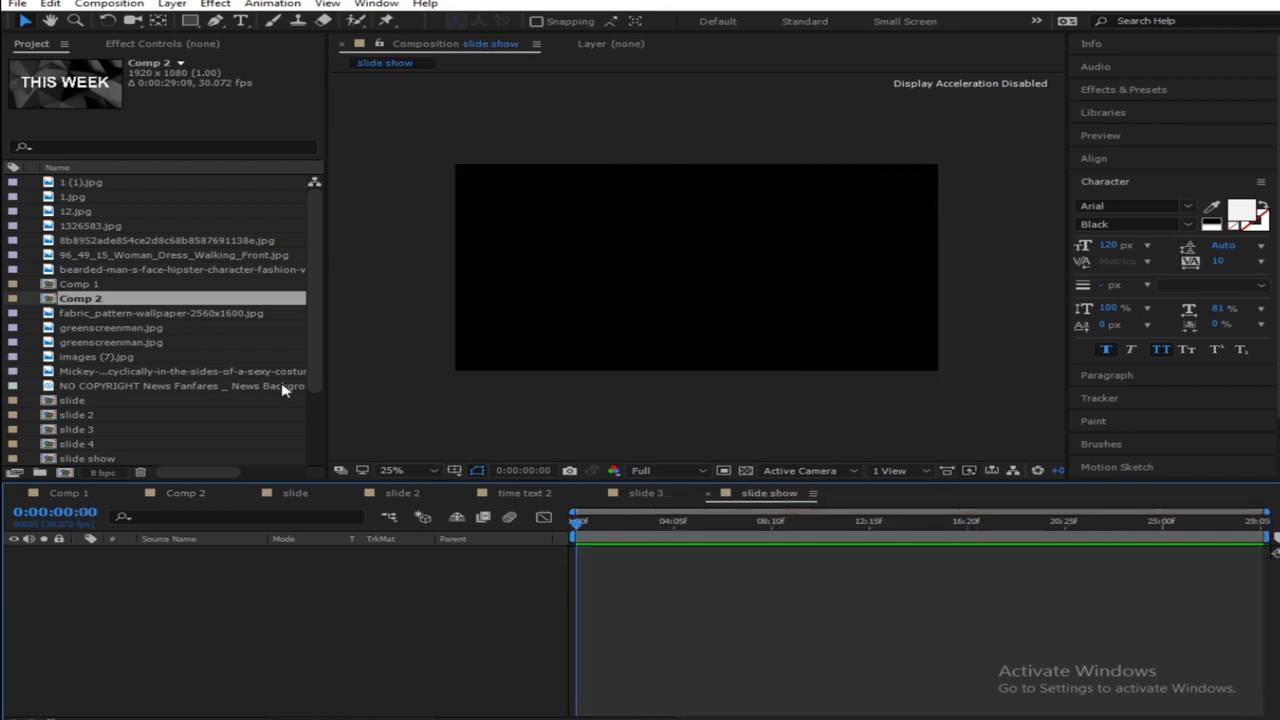
{"action": "left_click_drag", "start_coordinate": [104, 305], "coordinate": [234, 640]}
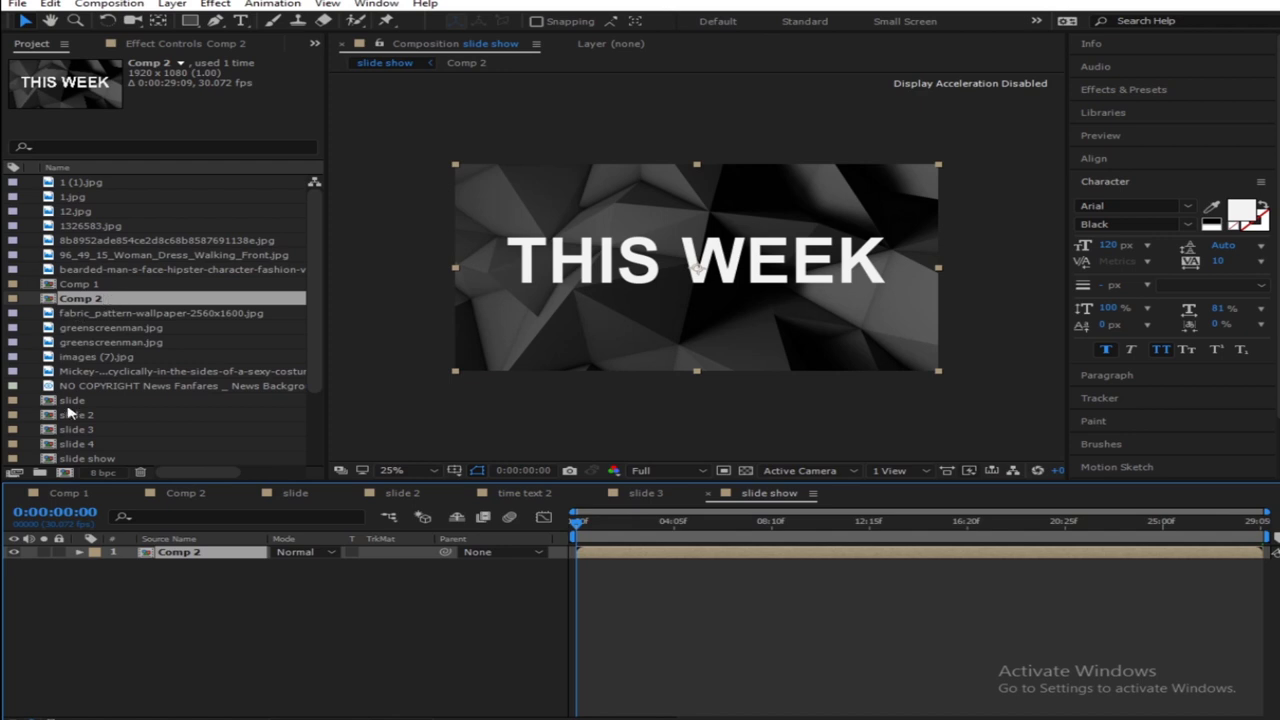
{"action": "key", "text": "space"}
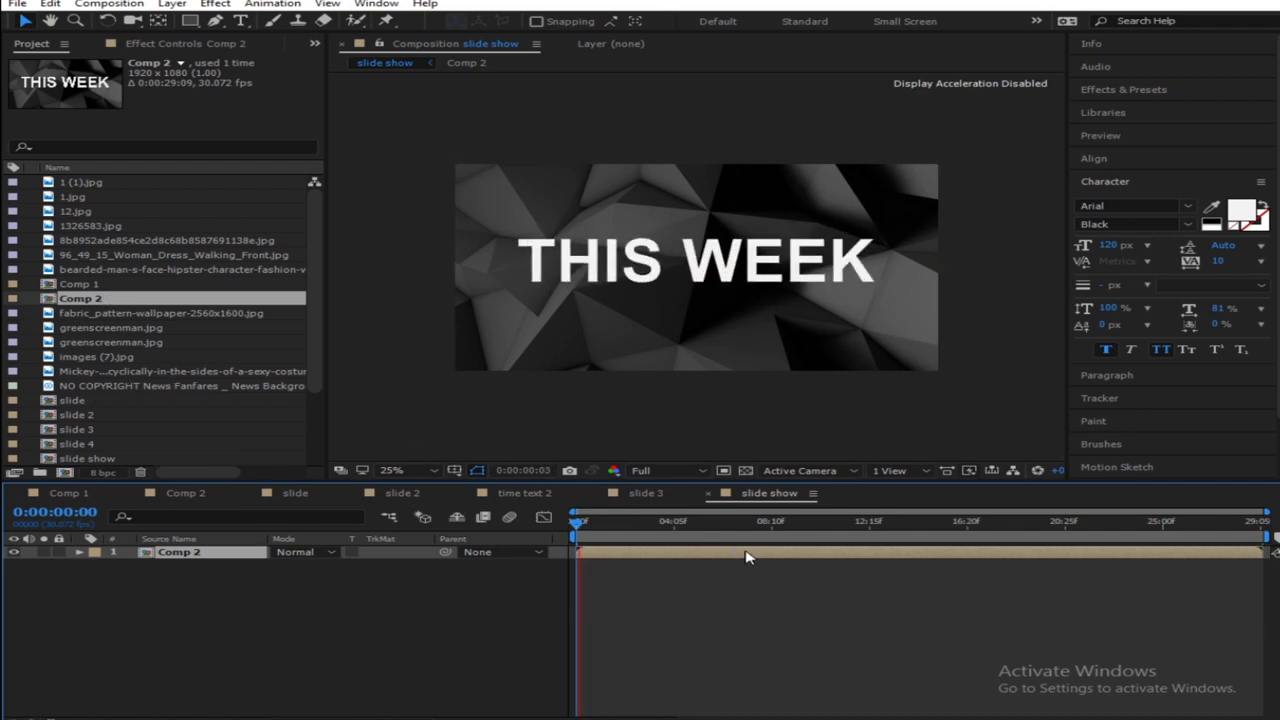
{"action": "key", "text": "space"}
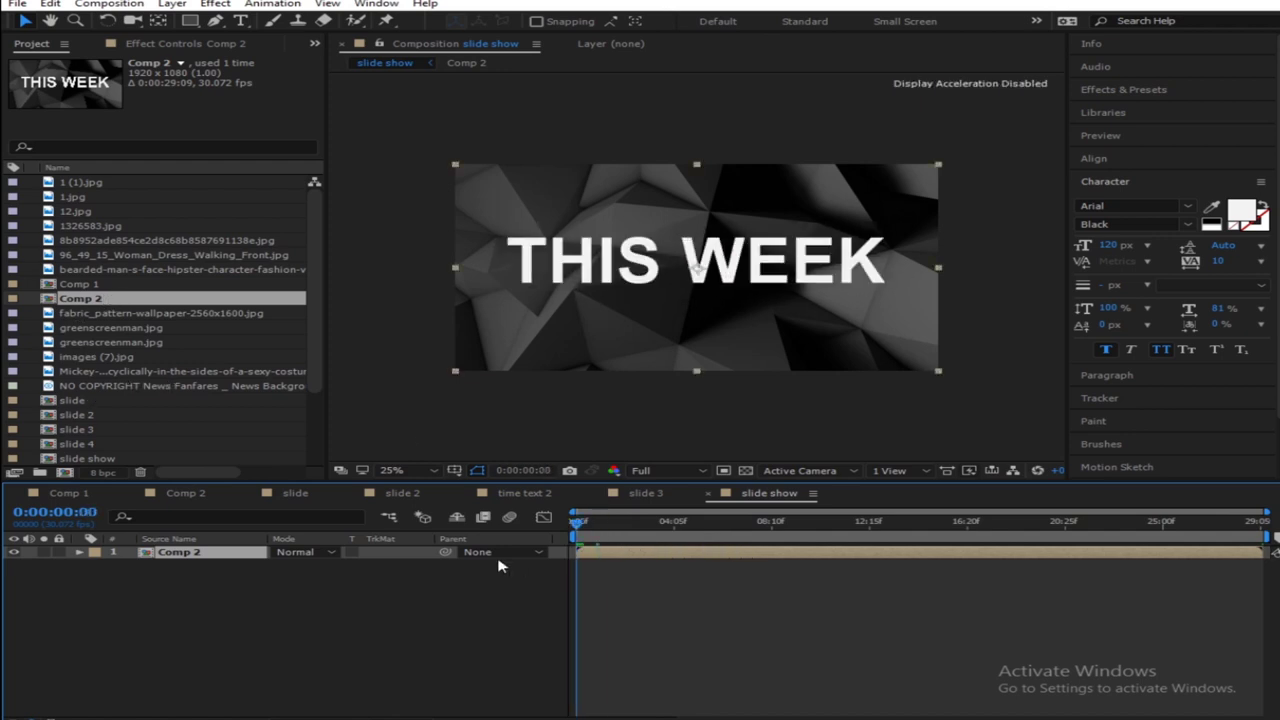
{"action": "key", "text": "space"}
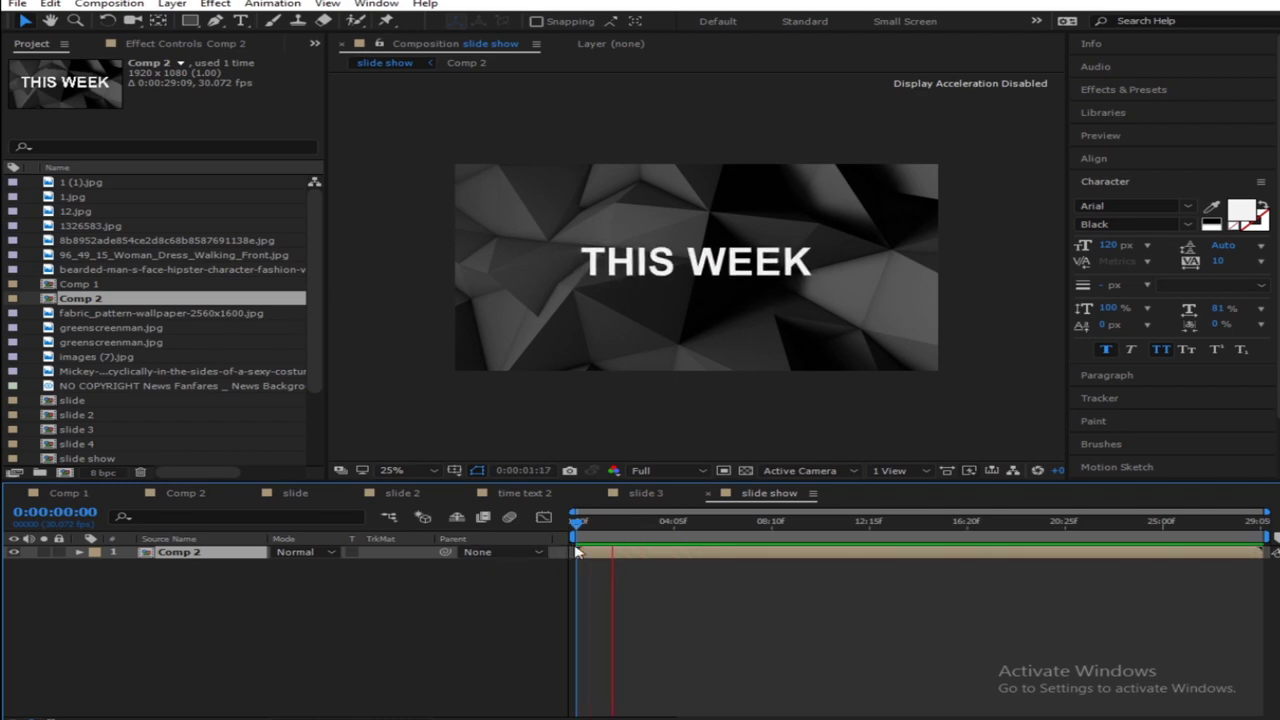
{"action": "key", "text": "space"}
{"action": "left_click", "coordinate": [519, 557]}
{"action": "key", "text": "space"}
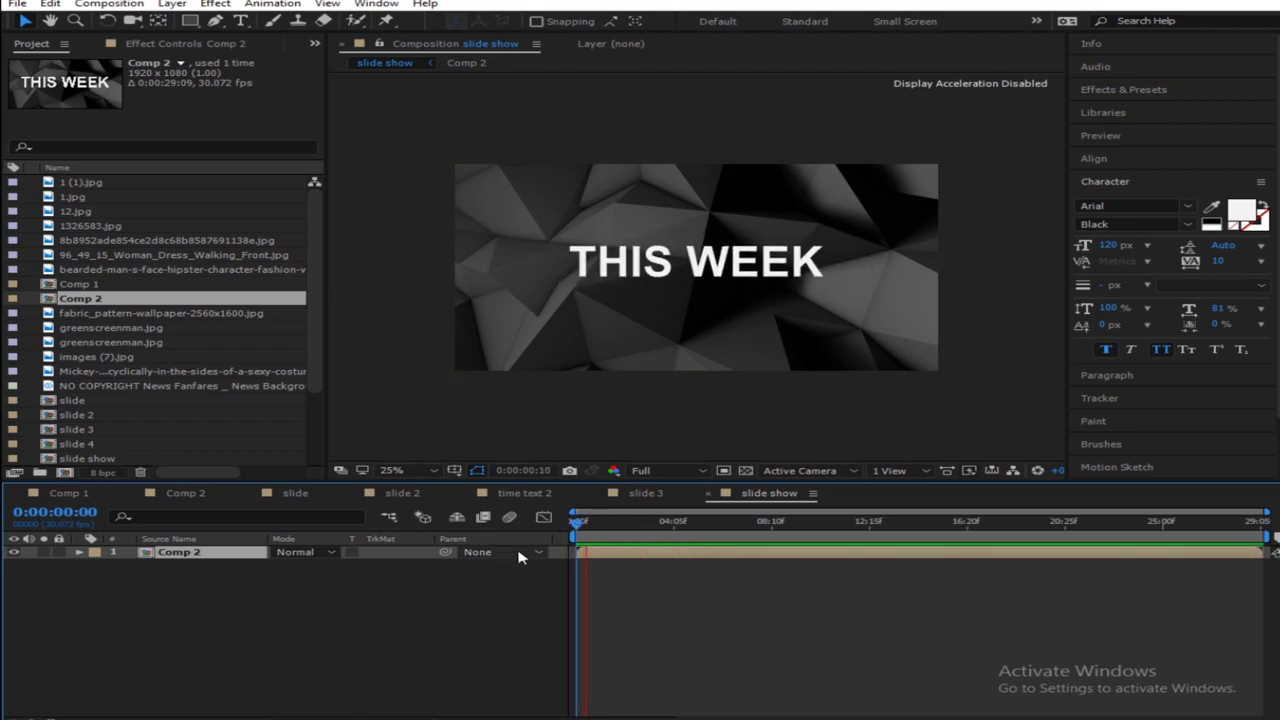
{"action": "key", "text": "space"}
{"action": "key", "text": "space"}
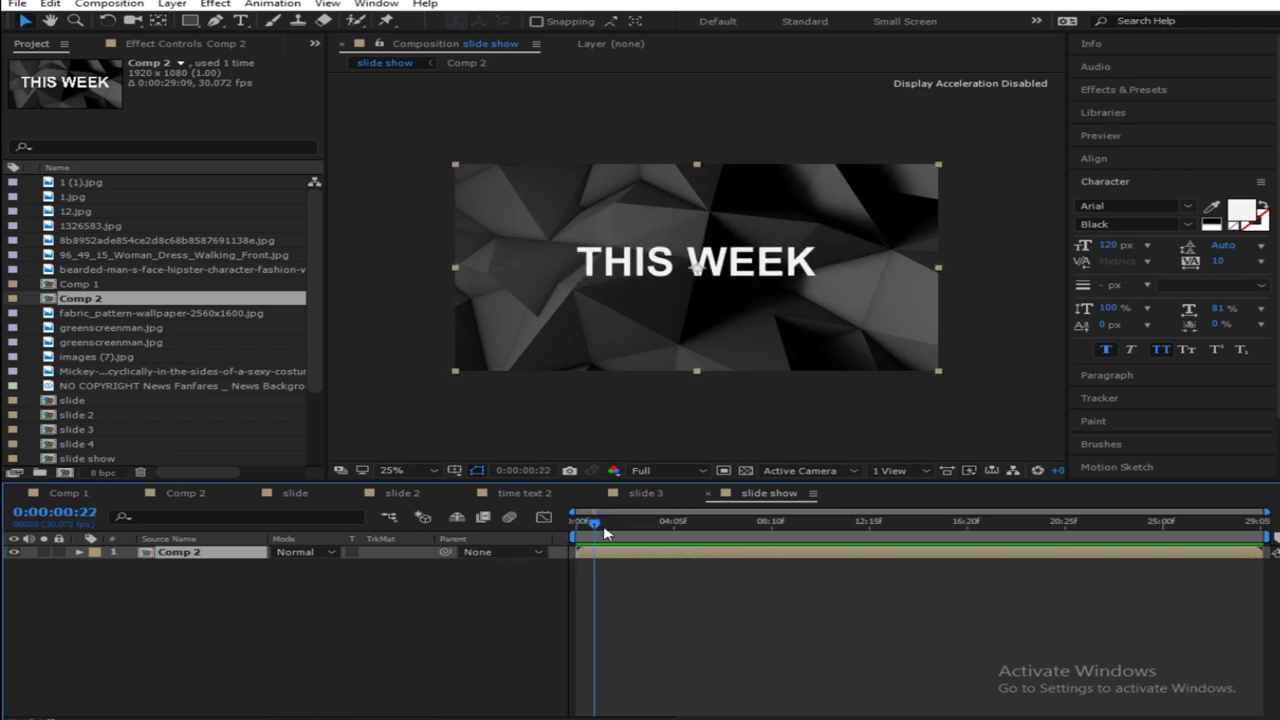
{"action": "scroll", "coordinate": [116, 388], "scroll_direction": "down", "scroll_amount": 1}
Add the slide composition as a layer starting near 0:00:01:01 and preview from the start
{"action": "left_click", "coordinate": [91, 372]}
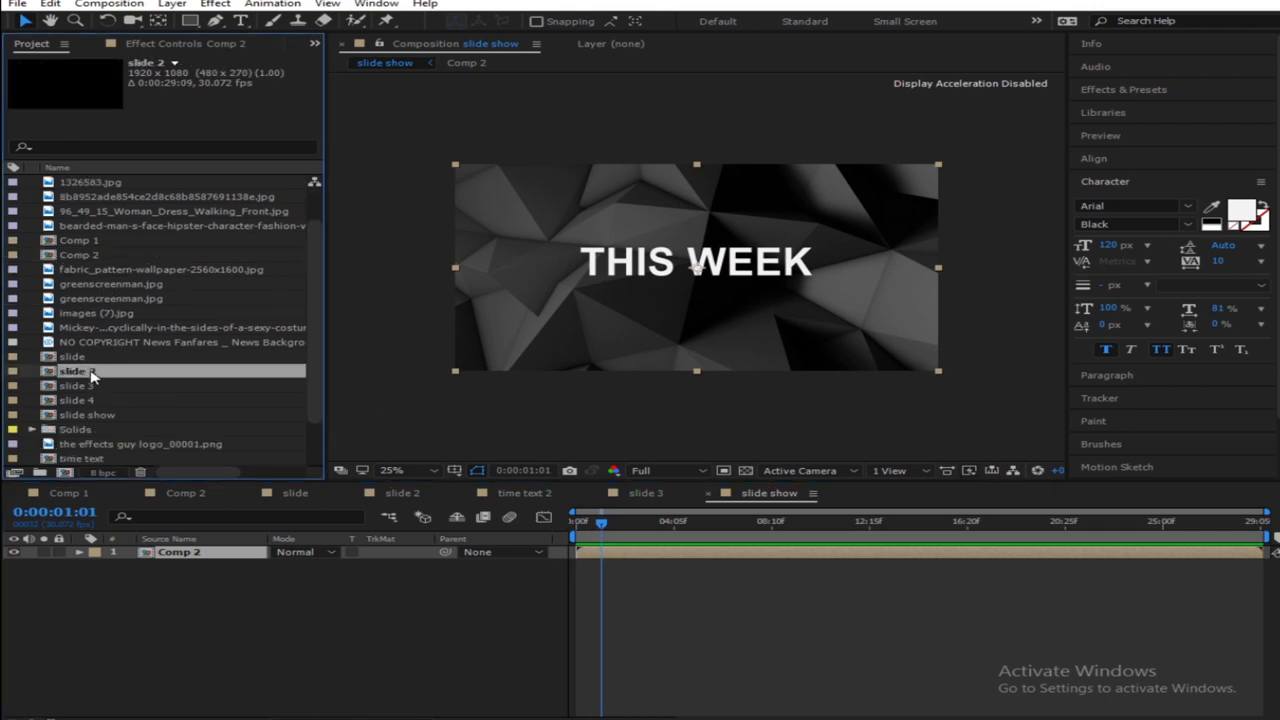
{"action": "left_click", "coordinate": [92, 358]}
{"action": "left_click_drag", "start_coordinate": [104, 360], "coordinate": [651, 553]}
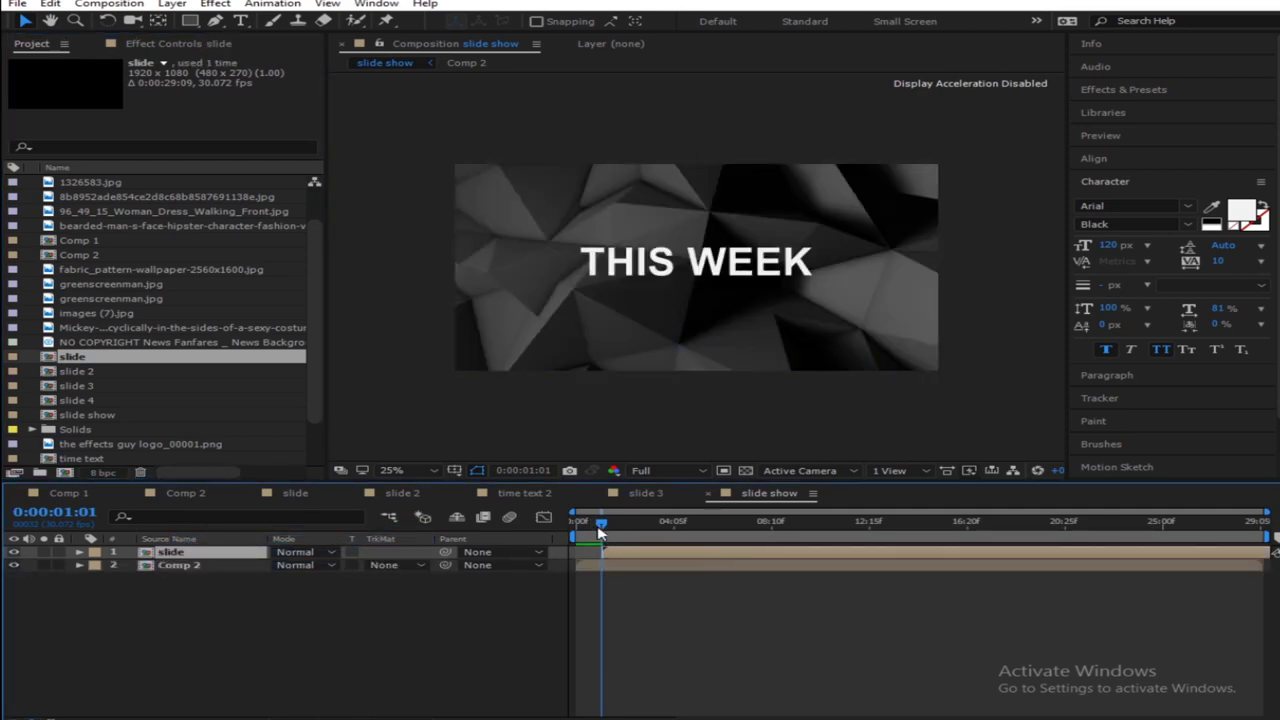
{"action": "left_click_drag", "start_coordinate": [600, 533], "coordinate": [551, 558]}
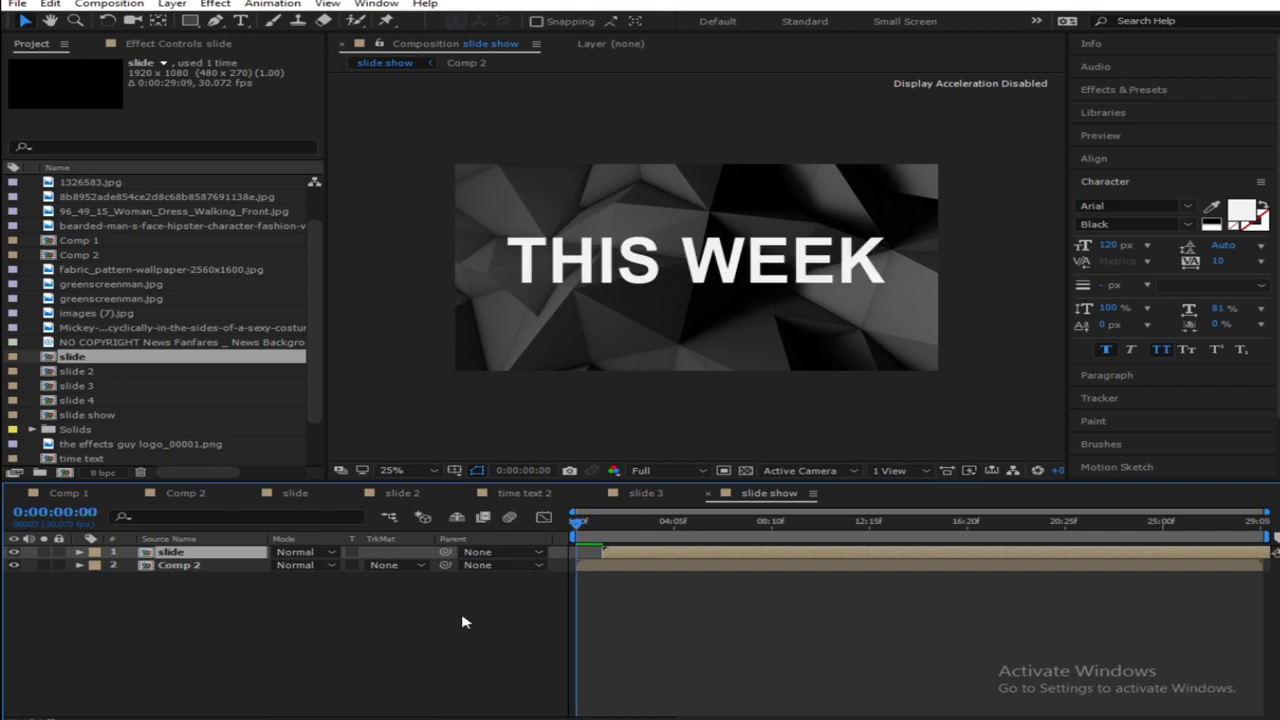
{"action": "key", "text": "space"}
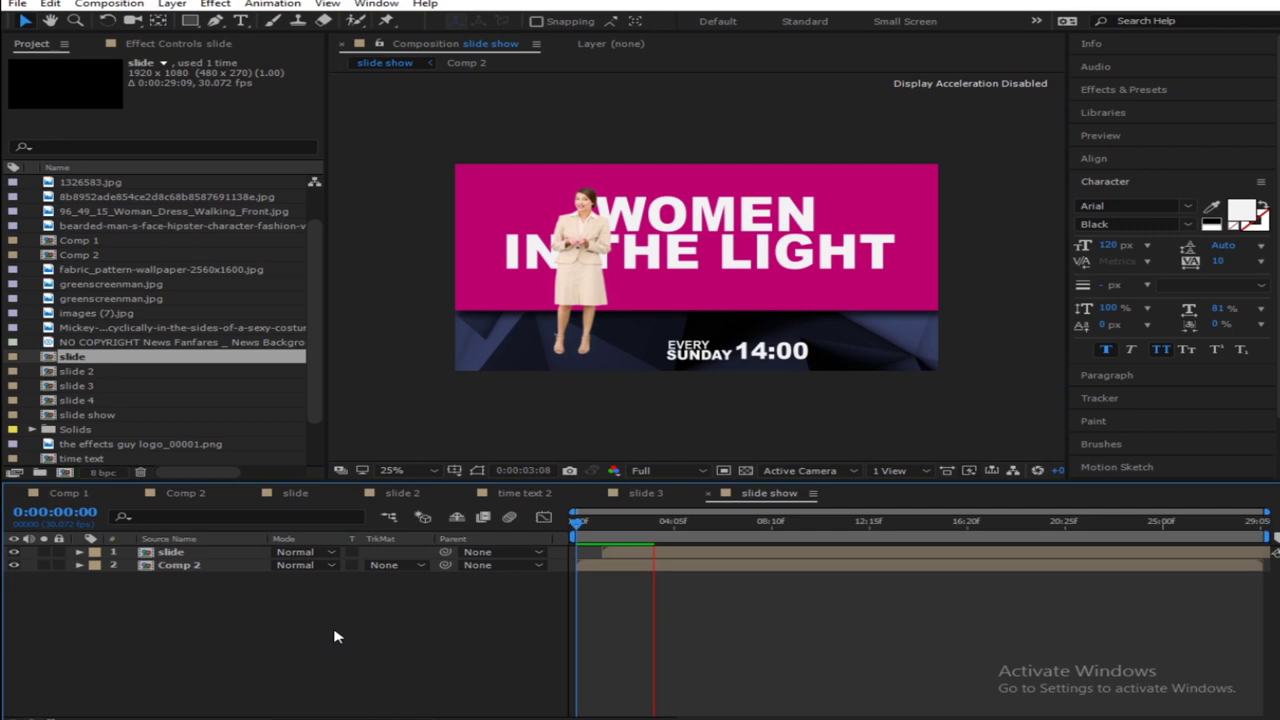
Move the current time to 0:00:04:18 and select slide 2 in the project
{"action": "left_click", "coordinate": [676, 521]}
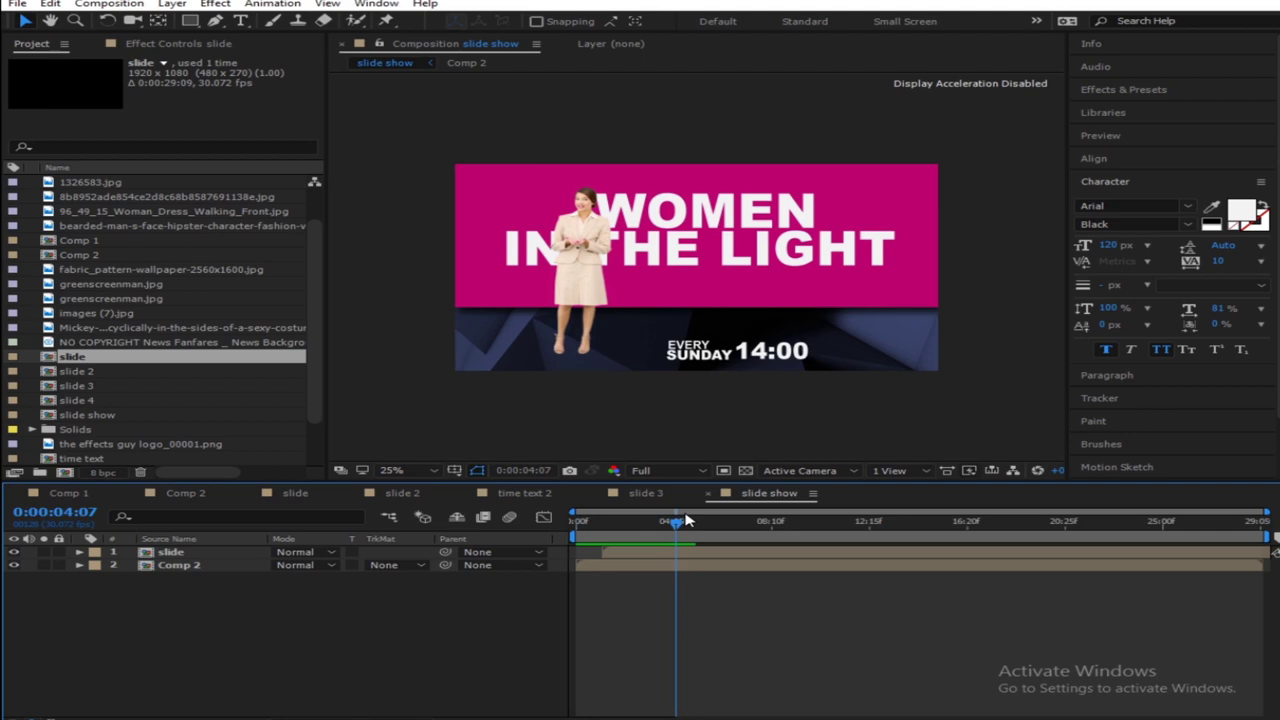
{"action": "left_click", "coordinate": [686, 520]}
{"action": "left_click", "coordinate": [281, 566]}
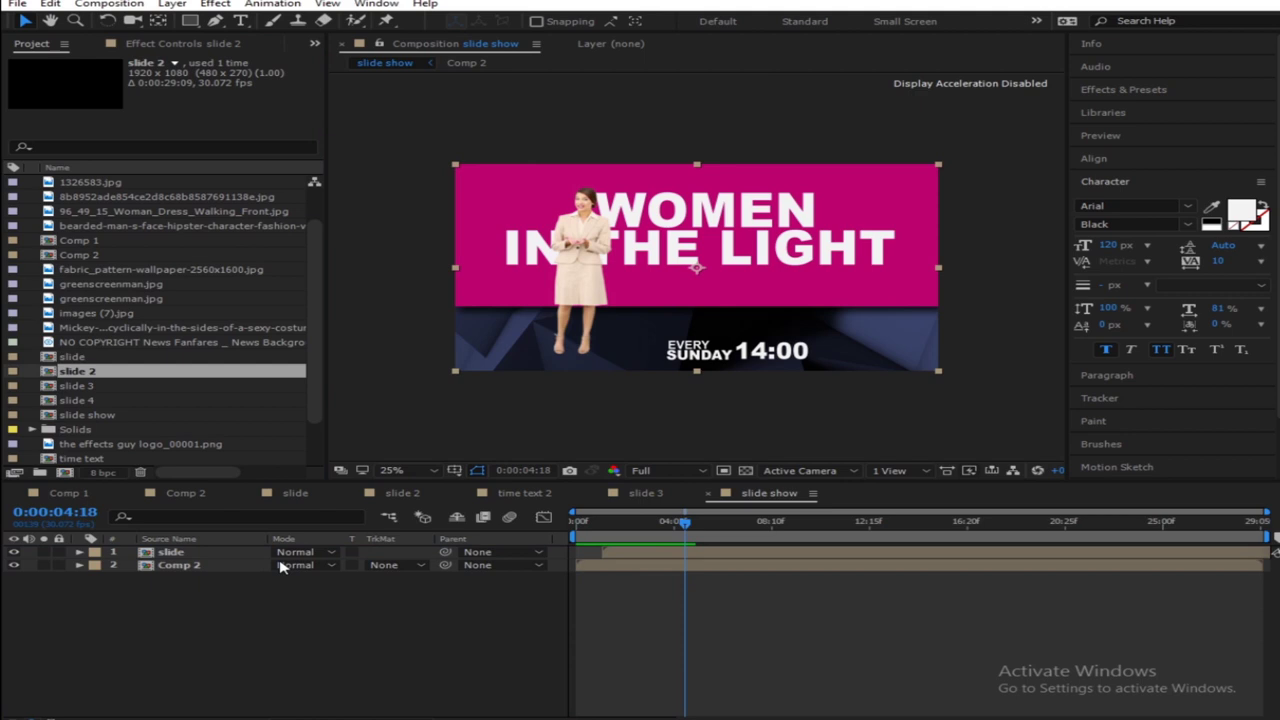
Insert slide 2 at 0:00:04:18 and preview the sequence at Quarter resolution
{"action": "key", "text": "ctrl+slash"}
{"action": "left_click", "coordinate": [652, 470]}
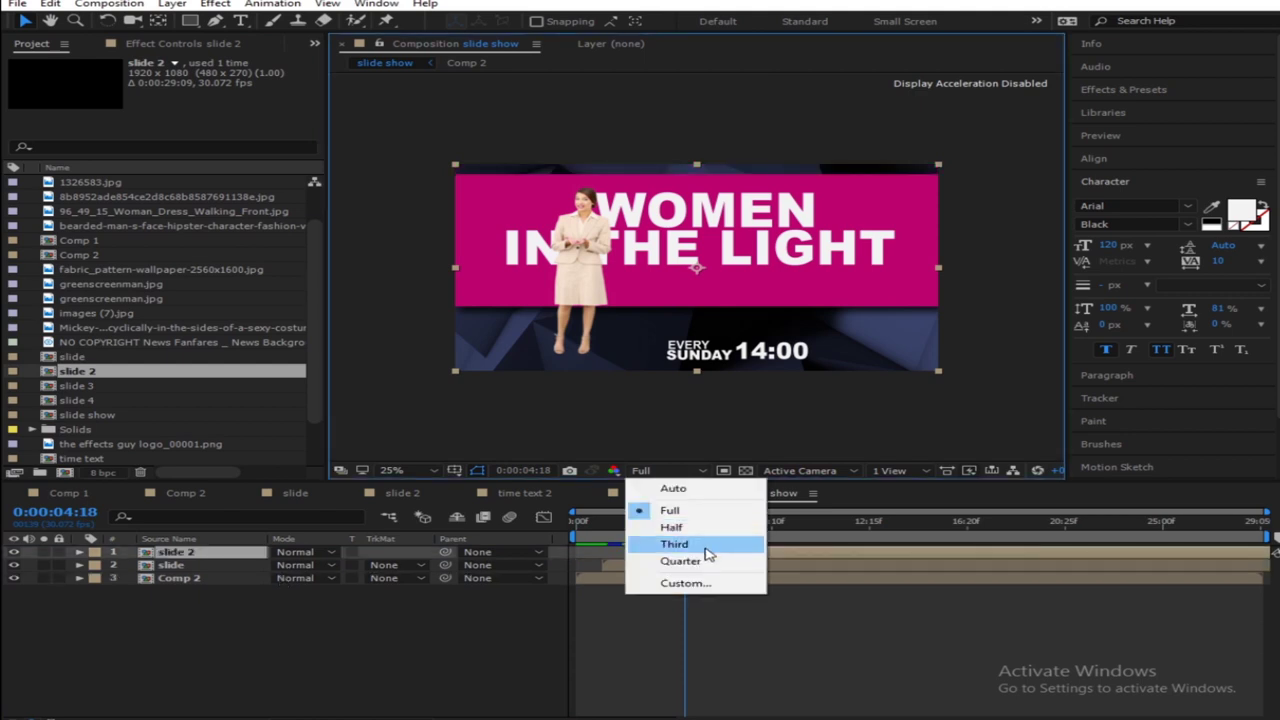
{"action": "left_click", "coordinate": [705, 548]}
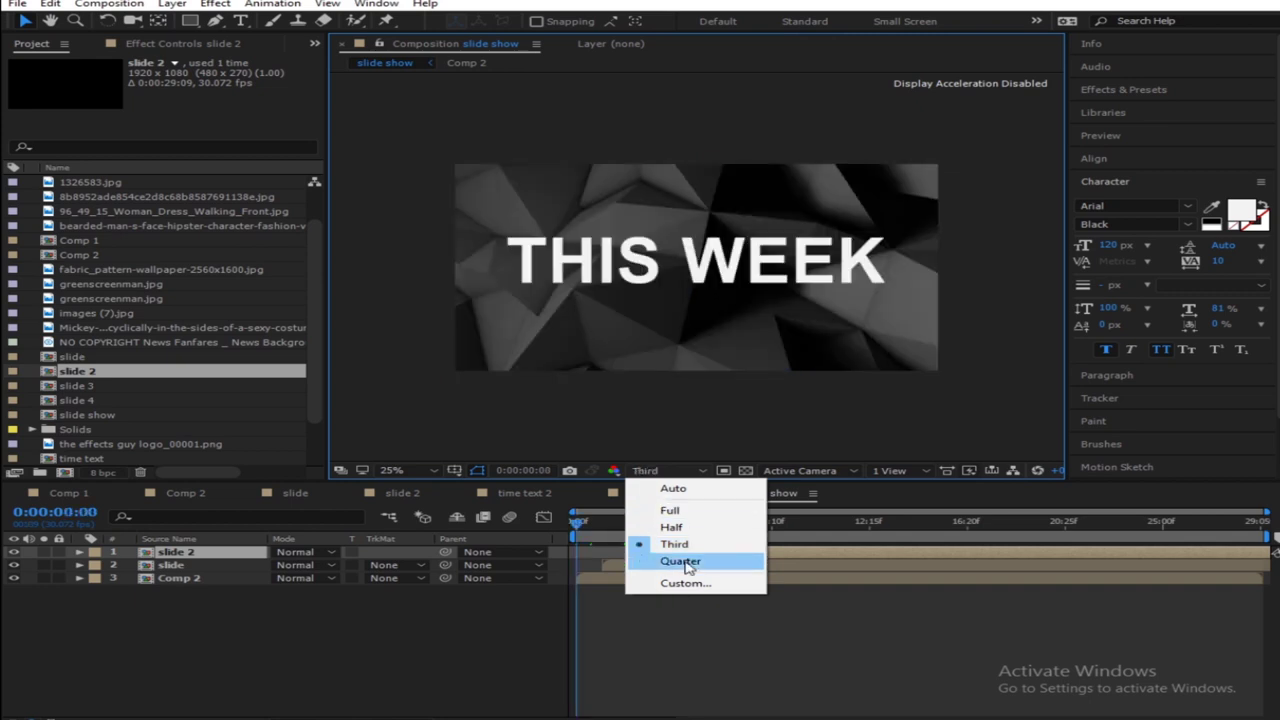
{"action": "left_click", "coordinate": [682, 562]}
{"action": "key", "text": "space"}
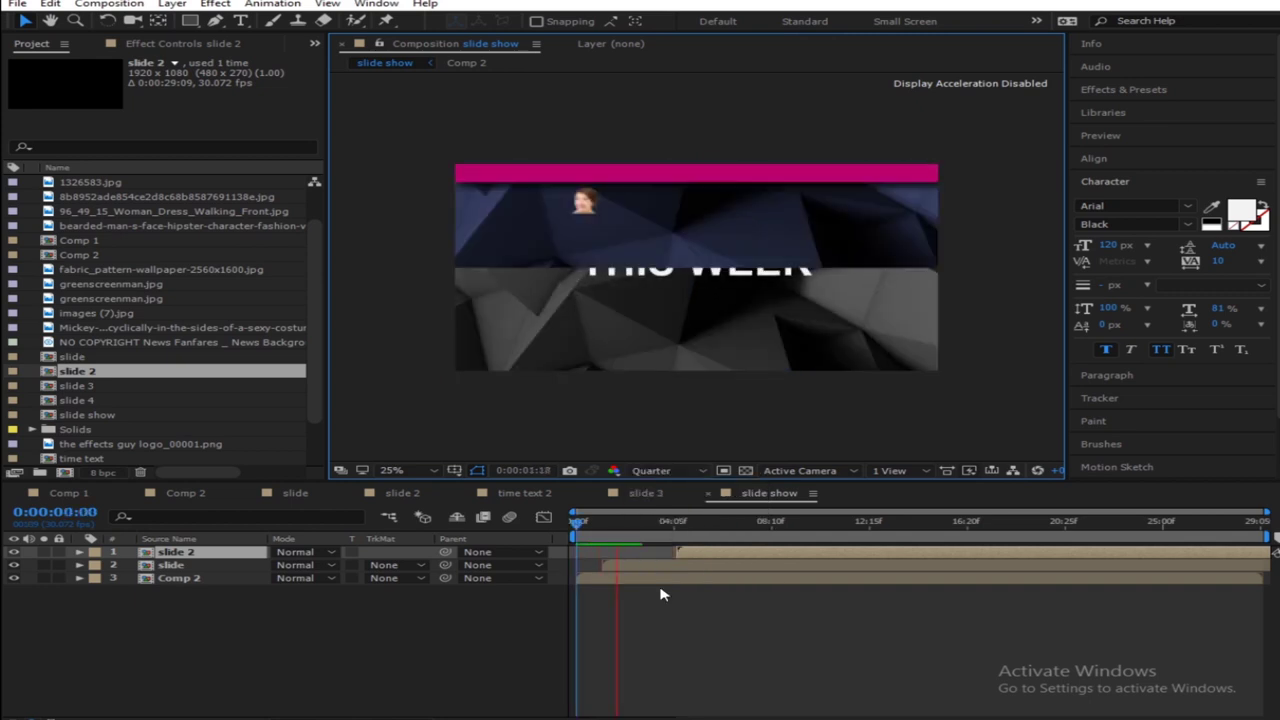
{"action": "left_click", "coordinate": [727, 521]}
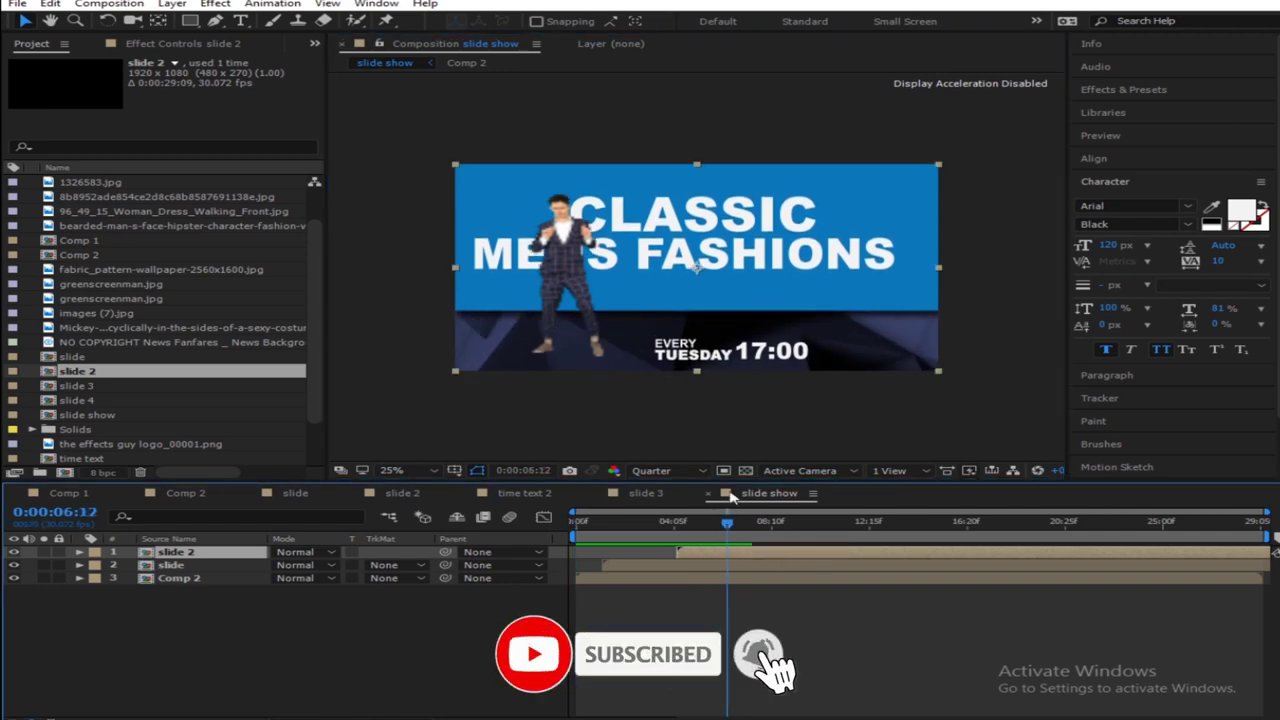
Restore Full preview resolution and select slide 3 in the project
{"action": "left_click", "coordinate": [655, 470]}
{"action": "left_click", "coordinate": [705, 512]}
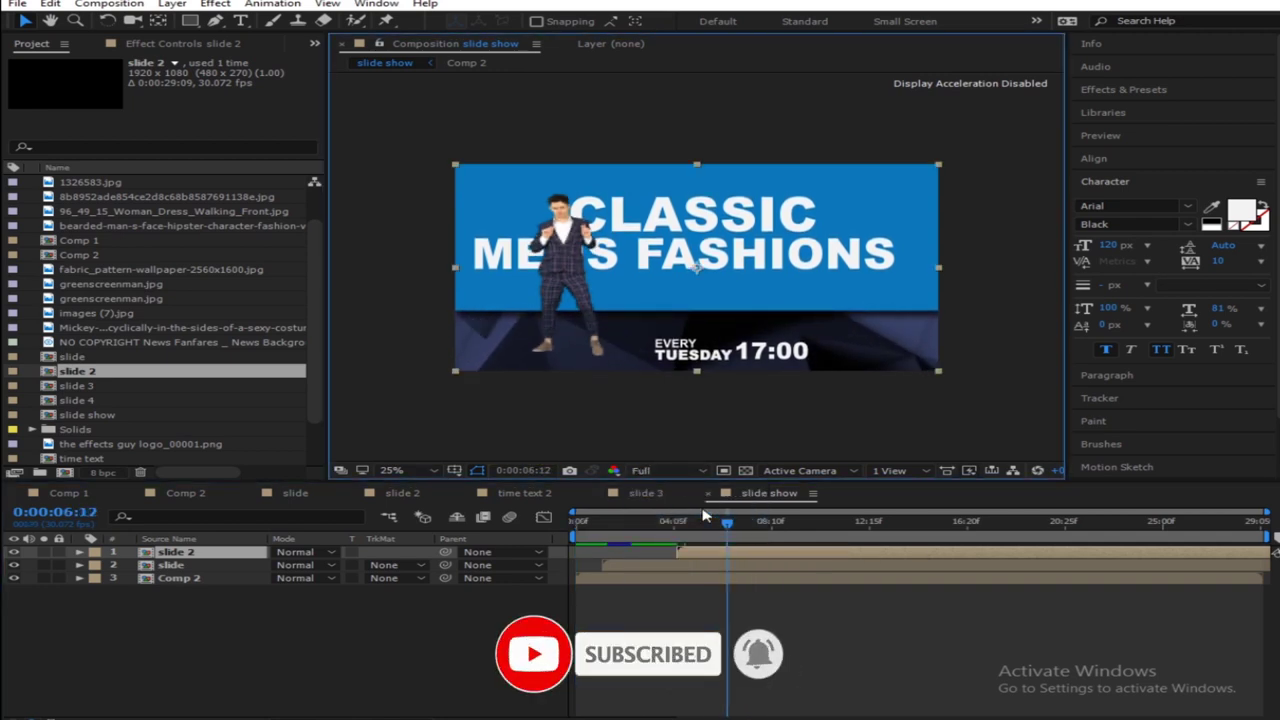
{"action": "left_click", "coordinate": [96, 385]}
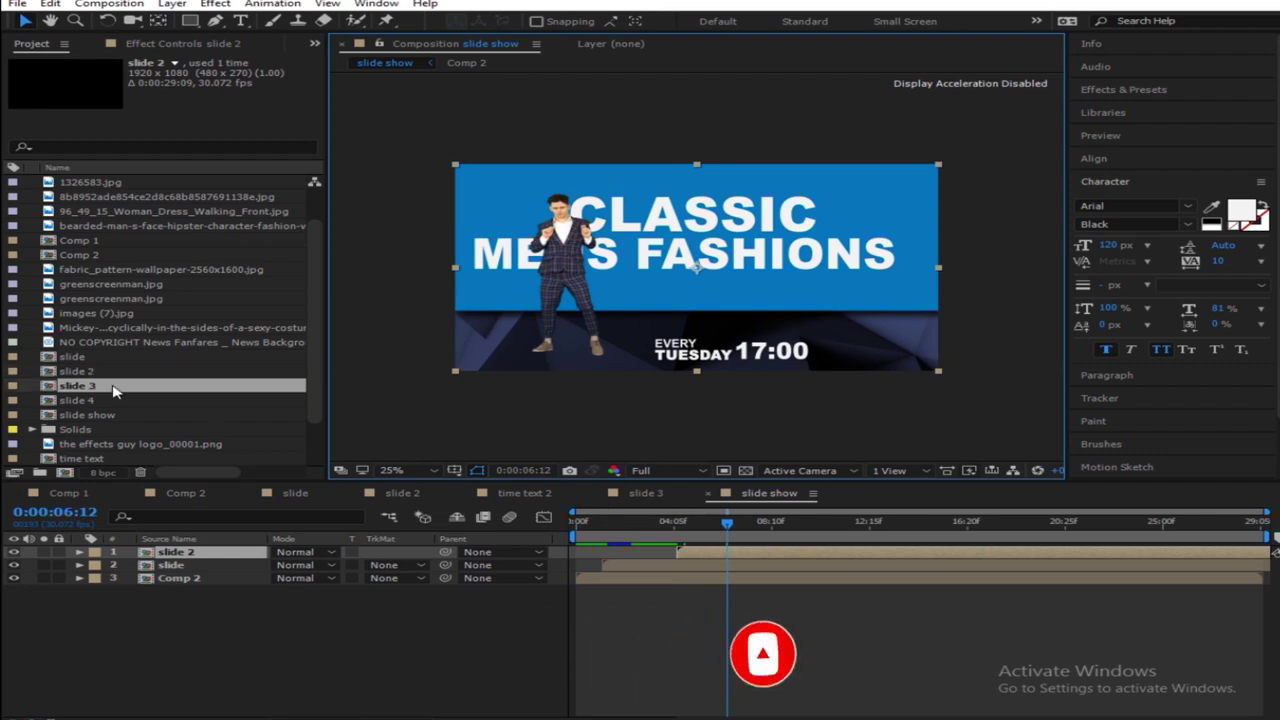
Add slide 3 as the top layer, preview at Quarter resolution, then restore Full
{"action": "left_click_drag", "start_coordinate": [96, 385], "coordinate": [515, 550]}
{"action": "left_click", "coordinate": [650, 470]}
{"action": "left_click", "coordinate": [685, 562]}
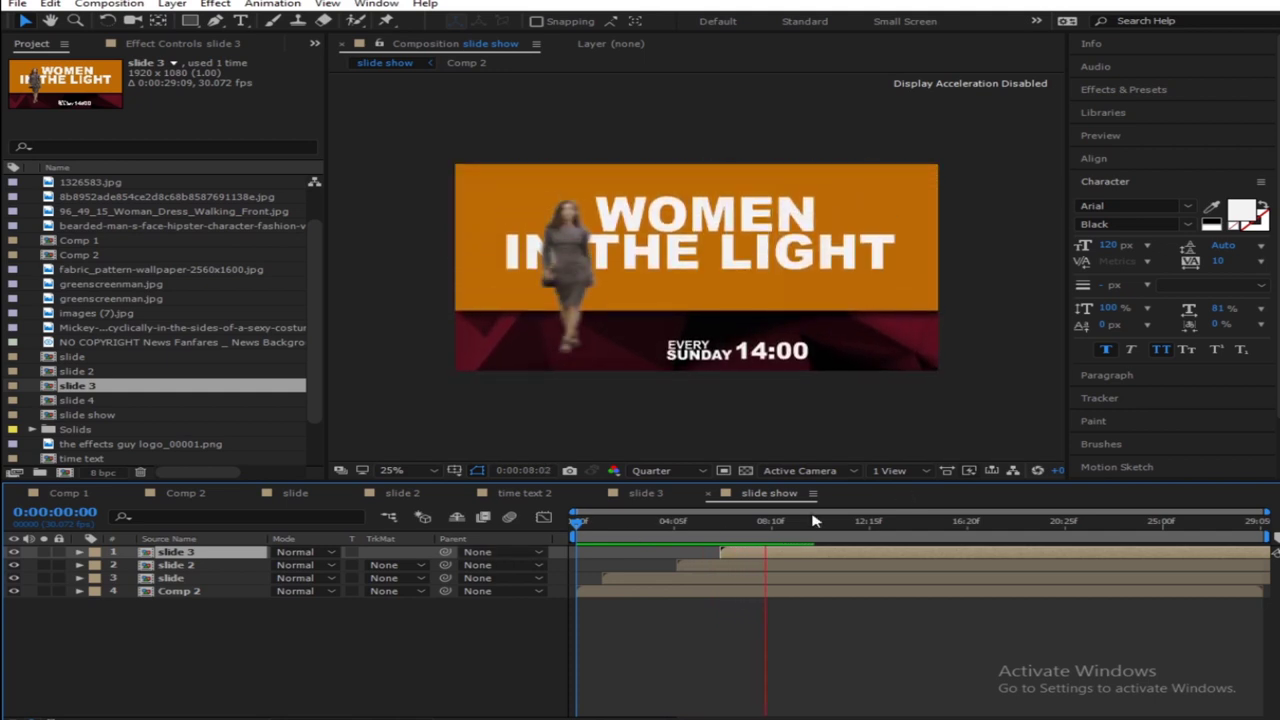
{"action": "left_click", "coordinate": [672, 470]}
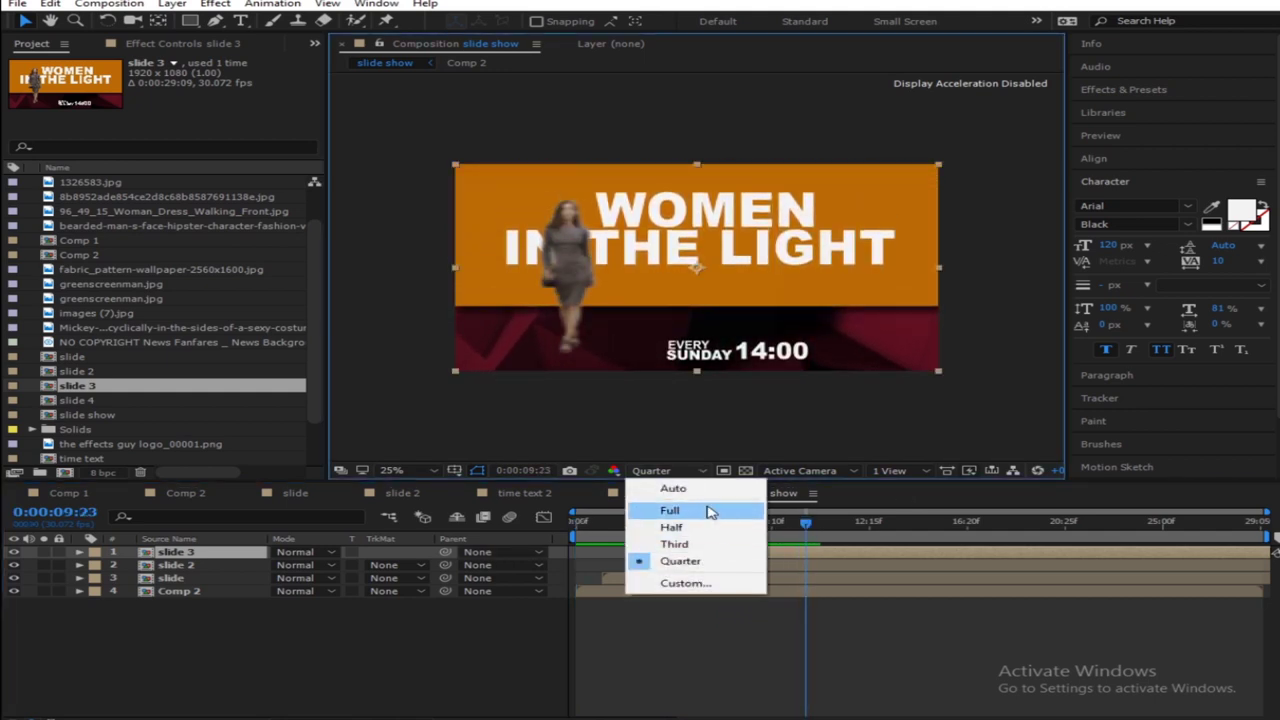
{"action": "left_click", "coordinate": [706, 508]}
Scrub the time ruler from about 0:00:02:23 to check the staggered slide timing
{"action": "left_click", "coordinate": [398, 653]}
{"action": "scroll", "coordinate": [637, 303], "scroll_direction": "down", "scroll_amount": 1}
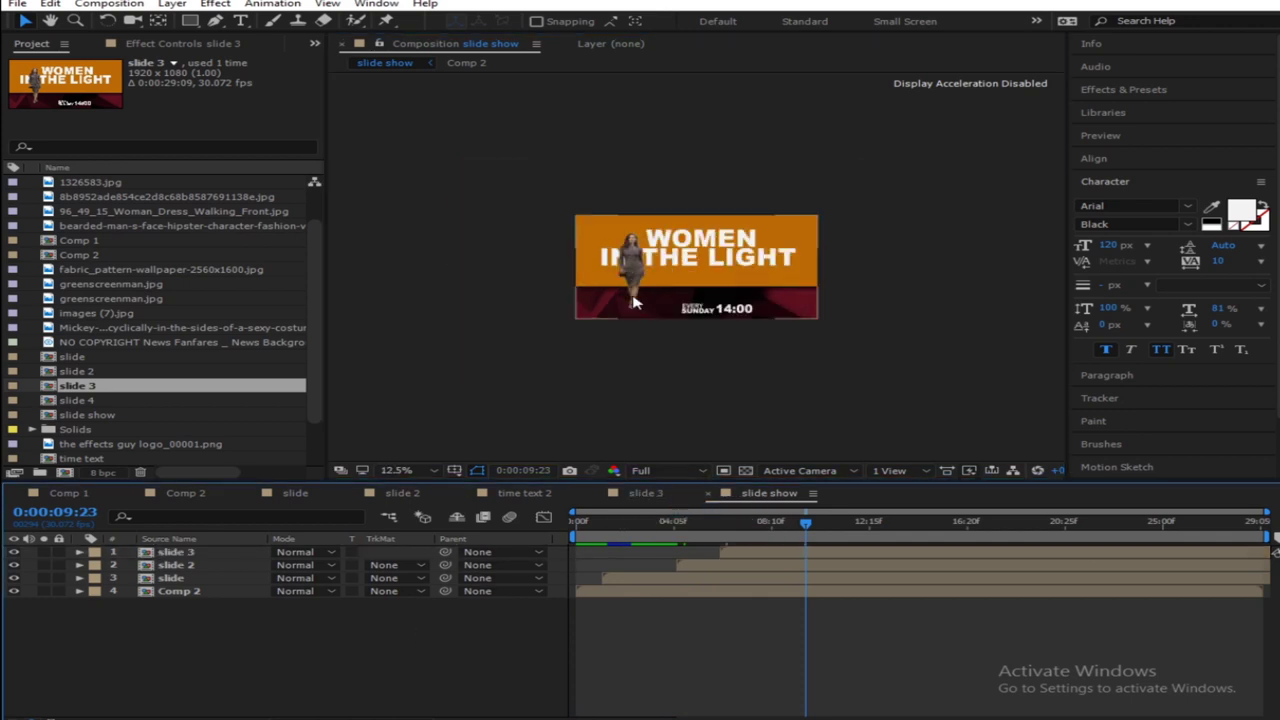
{"action": "scroll", "coordinate": [660, 277], "scroll_direction": "up", "scroll_amount": 1}
{"action": "scroll", "coordinate": [707, 286], "scroll_direction": "up", "scroll_amount": 2}
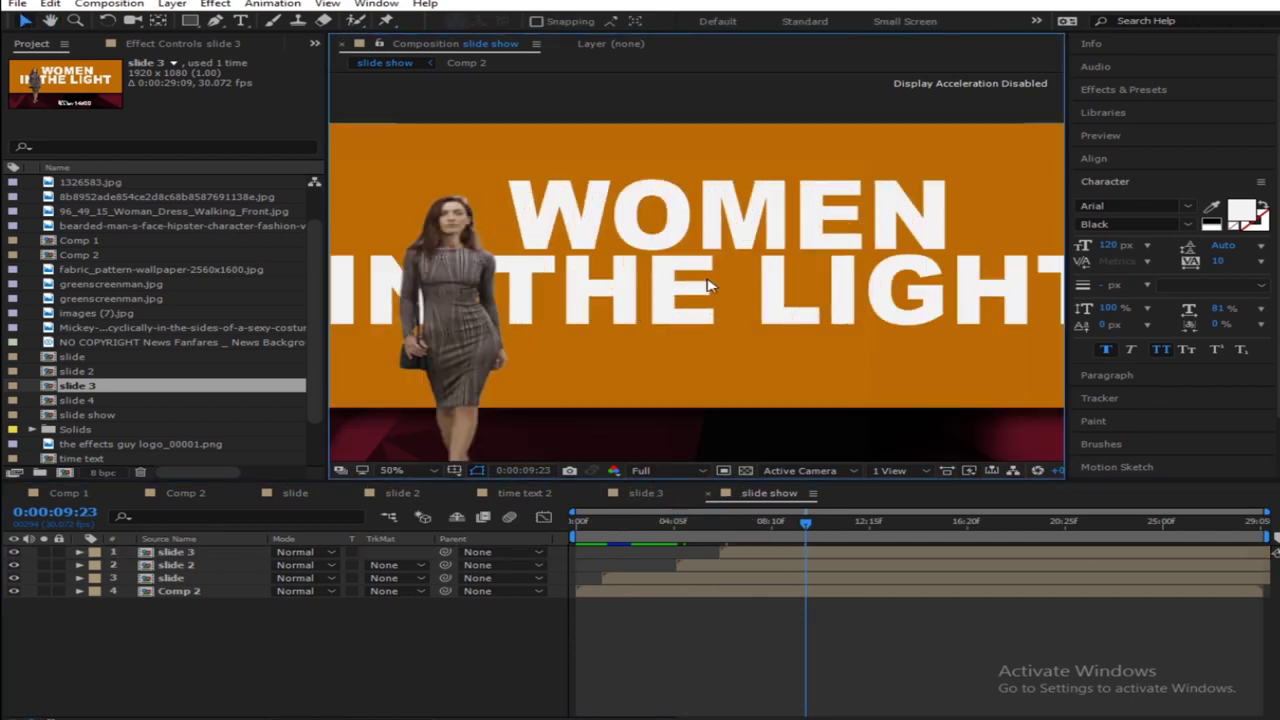
{"action": "scroll", "coordinate": [707, 286], "scroll_direction": "down", "scroll_amount": 1}
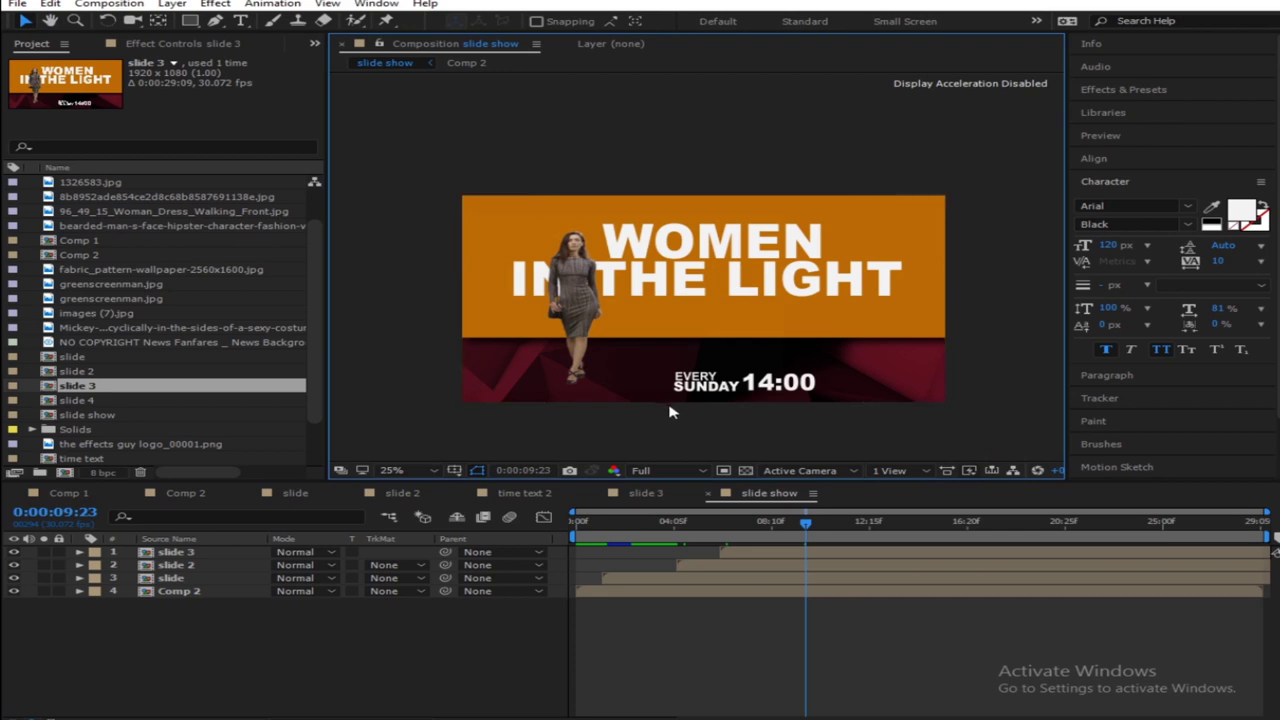
{"action": "left_click", "coordinate": [641, 530]}
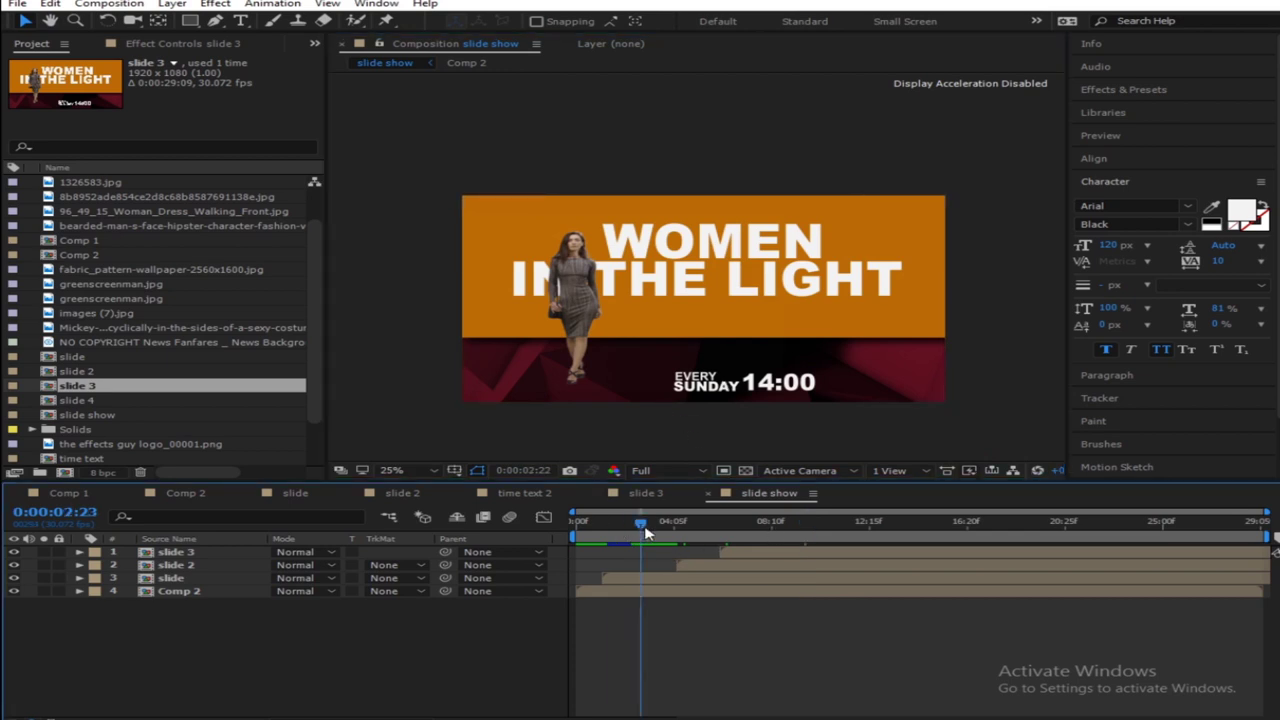
{"action": "left_click_drag", "start_coordinate": [645, 533], "coordinate": [789, 523]}
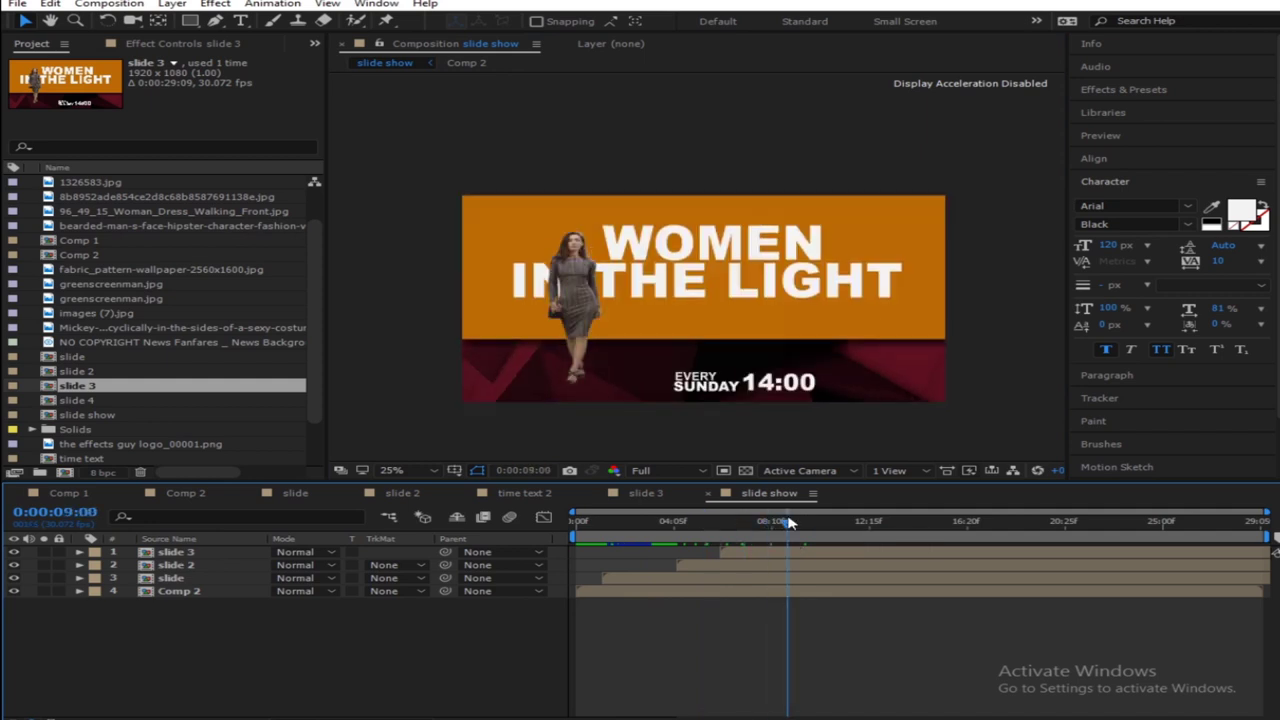